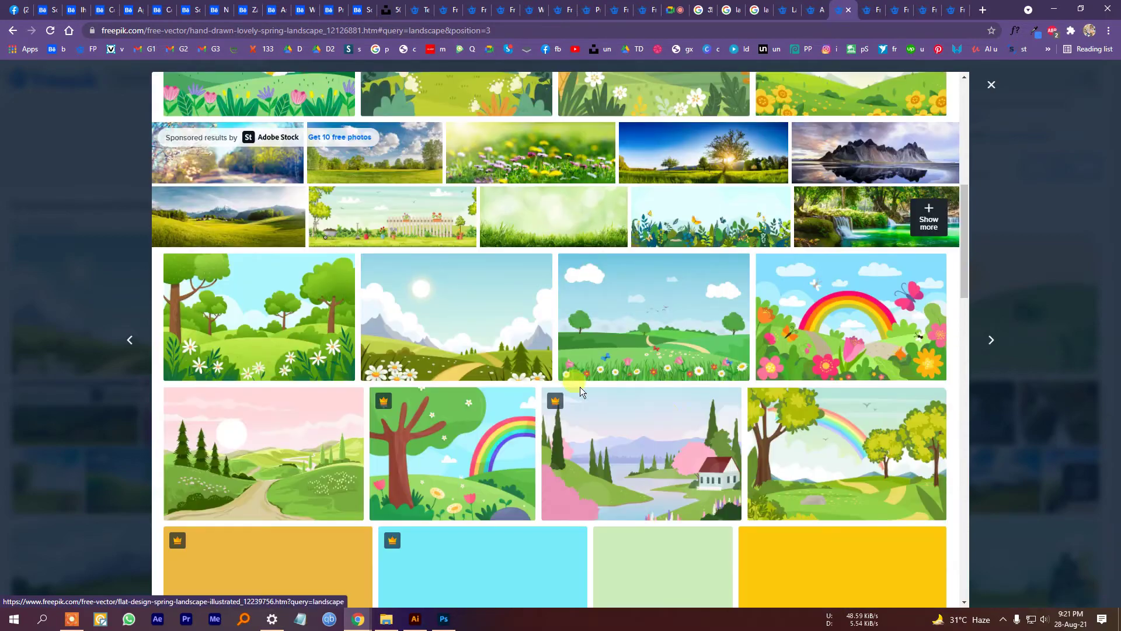
Examine the flat landscape illustrations suggested as similar to the butterfly spring landscape vector.
{"action": "scroll", "coordinate": [756, 342], "scroll_direction": "up", "scroll_amount": 3}
{"action": "scroll", "coordinate": [792, 220], "scroll_direction": "down", "scroll_amount": 5}
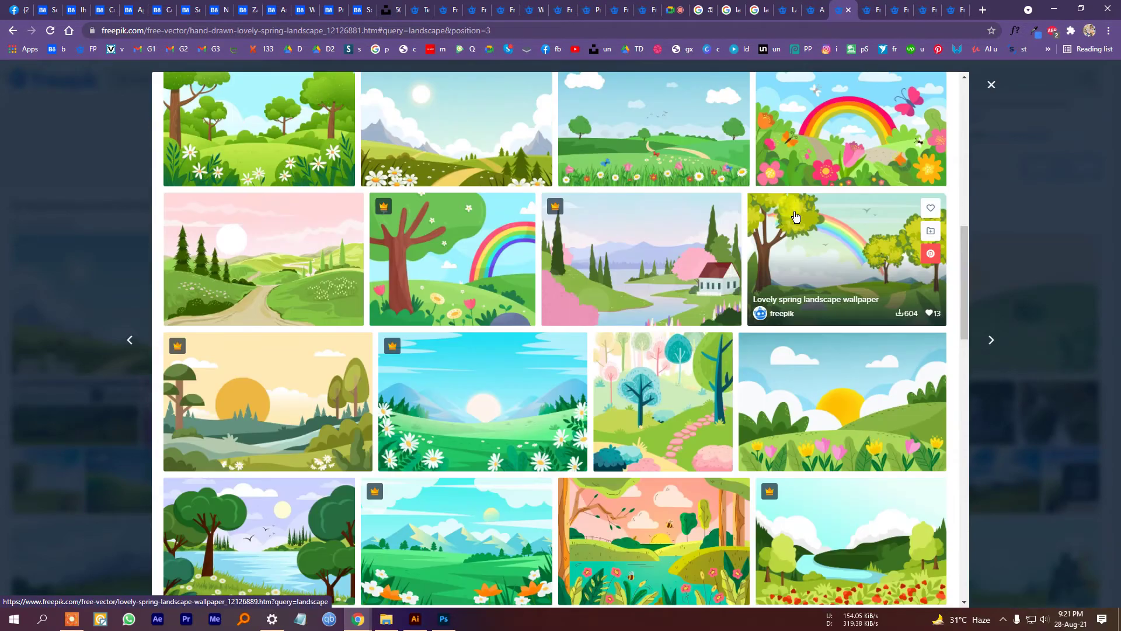
{"action": "scroll", "coordinate": [793, 219], "scroll_direction": "down", "scroll_amount": 2}
{"action": "scroll", "coordinate": [695, 345], "scroll_direction": "up", "scroll_amount": 10}
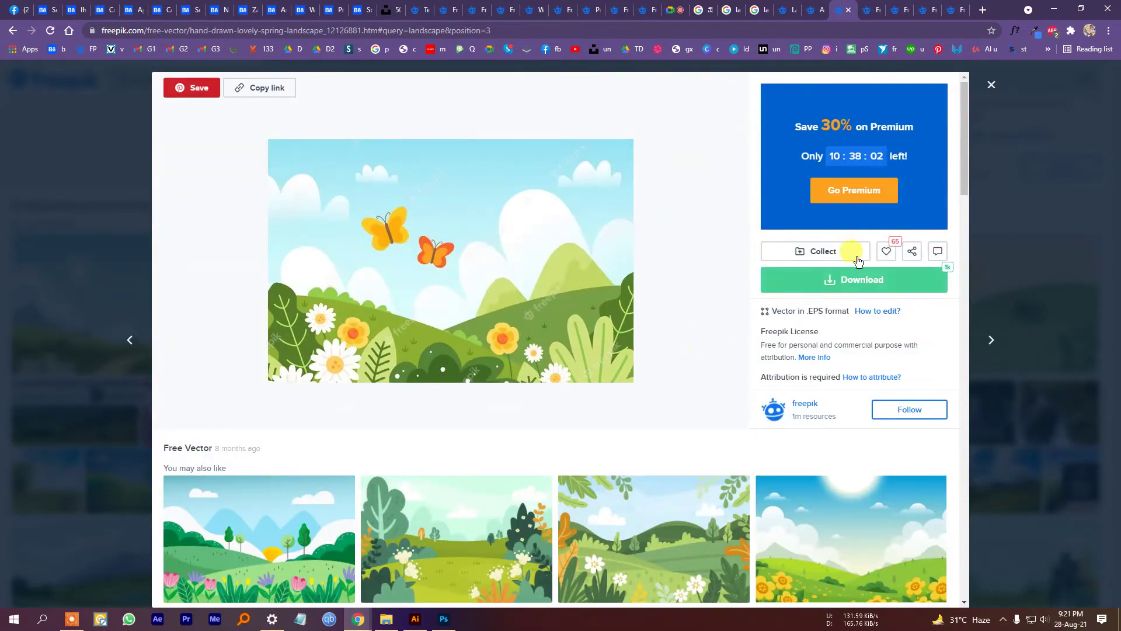
{"action": "scroll", "coordinate": [779, 349], "scroll_direction": "down", "scroll_amount": 10}
{"action": "scroll", "coordinate": [779, 349], "scroll_direction": "down", "scroll_amount": 3}
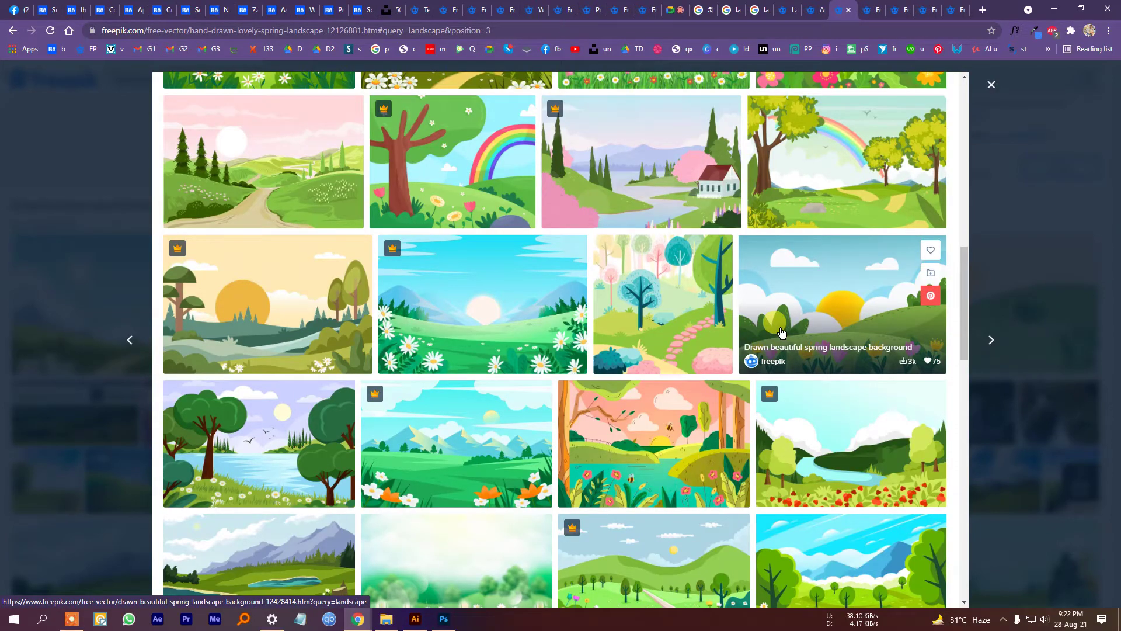
{"action": "scroll", "coordinate": [744, 376], "scroll_direction": "up", "scroll_amount": 2}
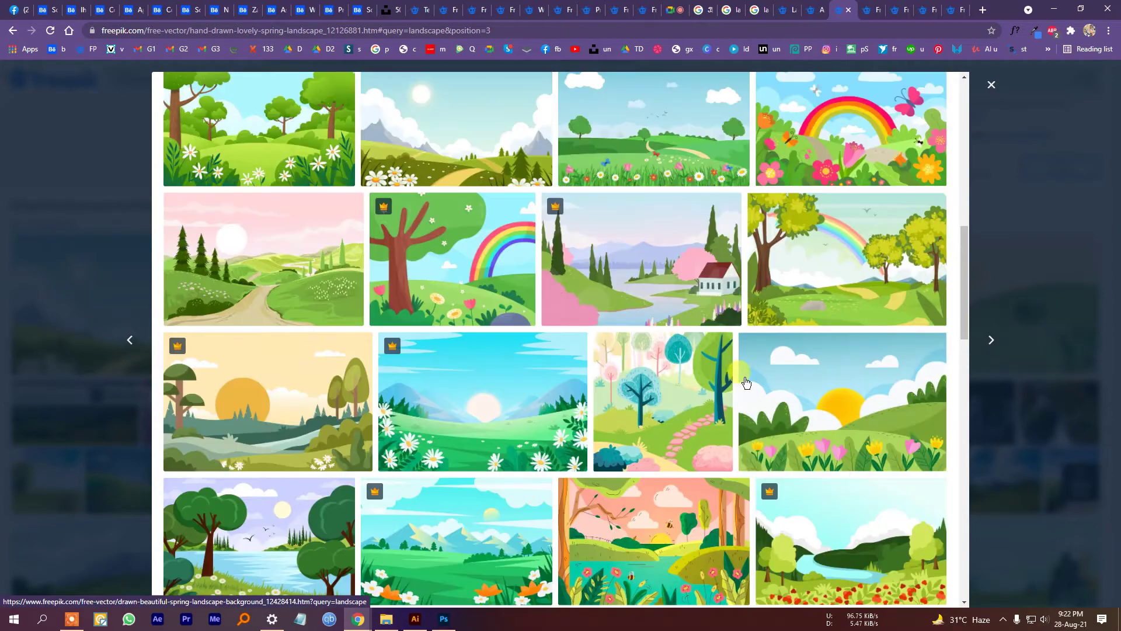
{"action": "scroll", "coordinate": [747, 394], "scroll_direction": "down", "scroll_amount": 3}
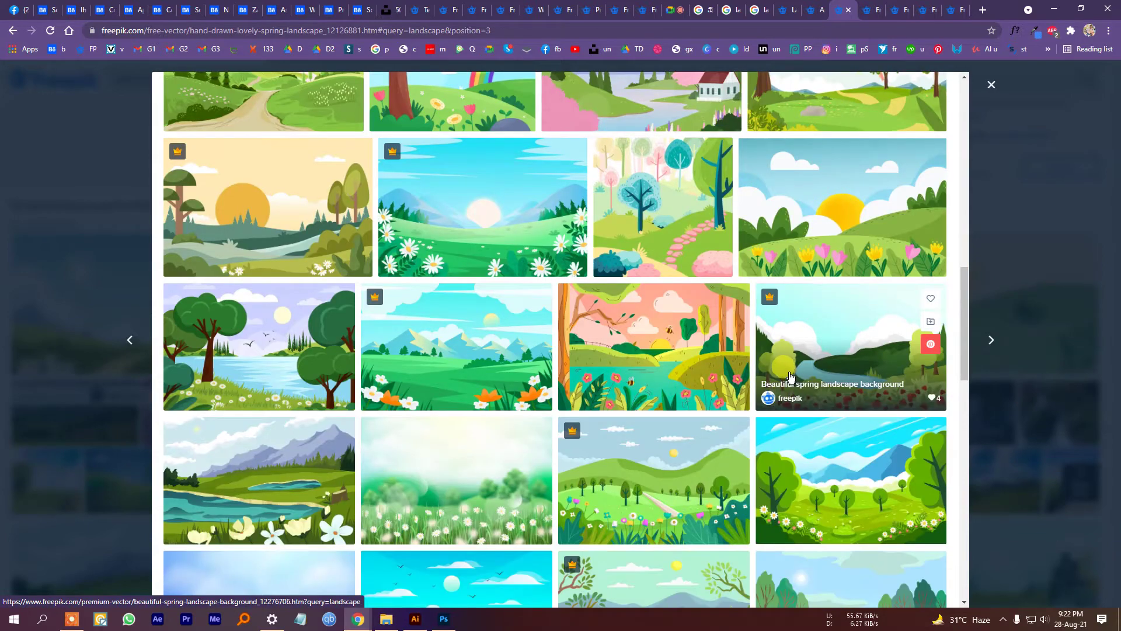
{"action": "scroll", "coordinate": [782, 368], "scroll_direction": "down", "scroll_amount": 2}
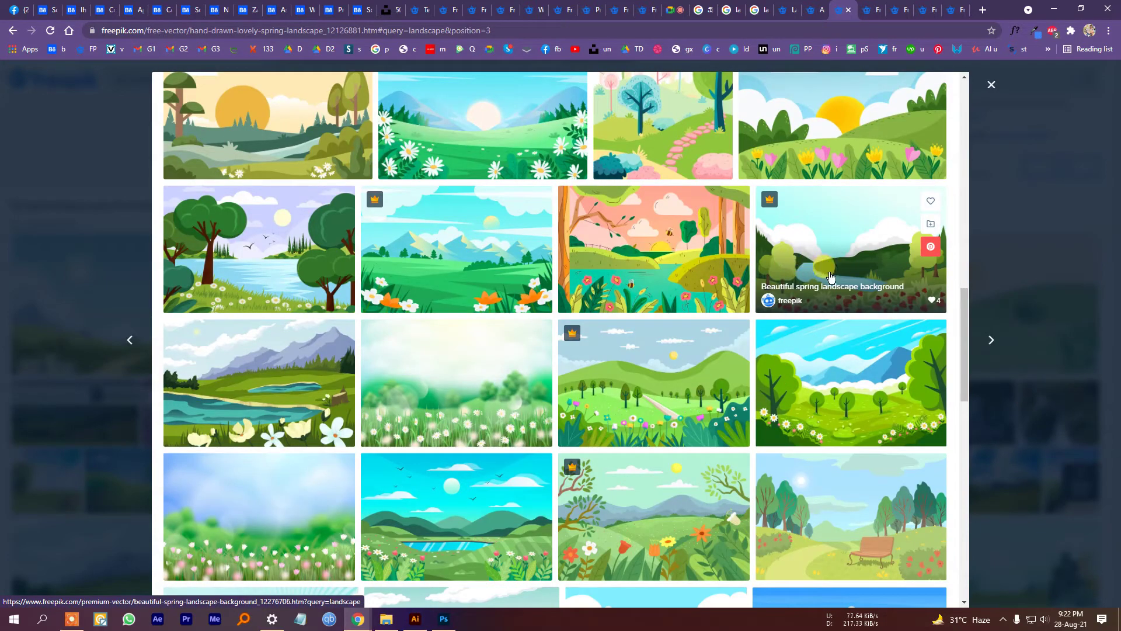
{"action": "scroll", "coordinate": [835, 286], "scroll_direction": "down", "scroll_amount": 3}
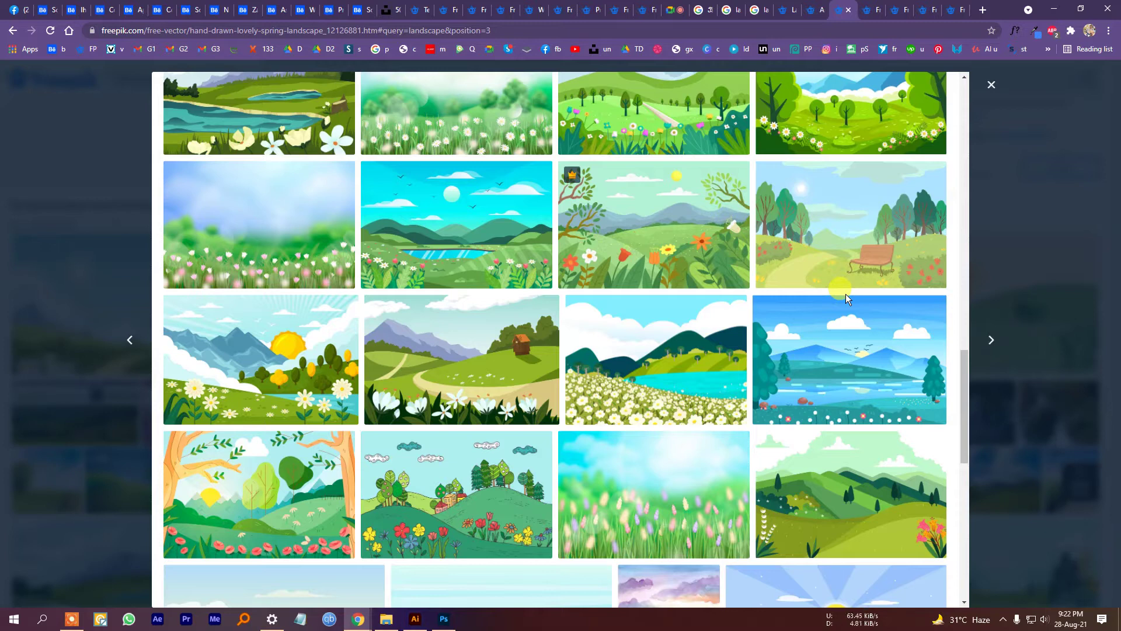
{"action": "scroll", "coordinate": [845, 293], "scroll_direction": "up", "scroll_amount": 15}
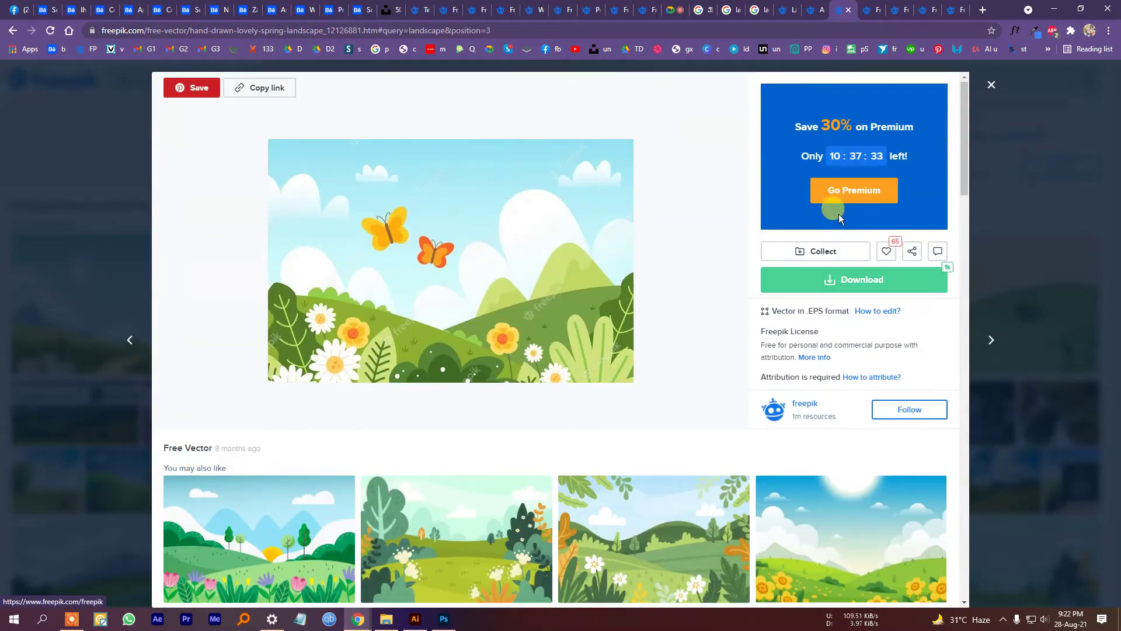
Close the butterfly landscape preview and browse the vectors related to the "Spring landscape scene" illustration.
{"action": "left_click", "coordinate": [990, 83]}
{"action": "scroll", "coordinate": [778, 382], "scroll_direction": "down", "scroll_amount": 8}
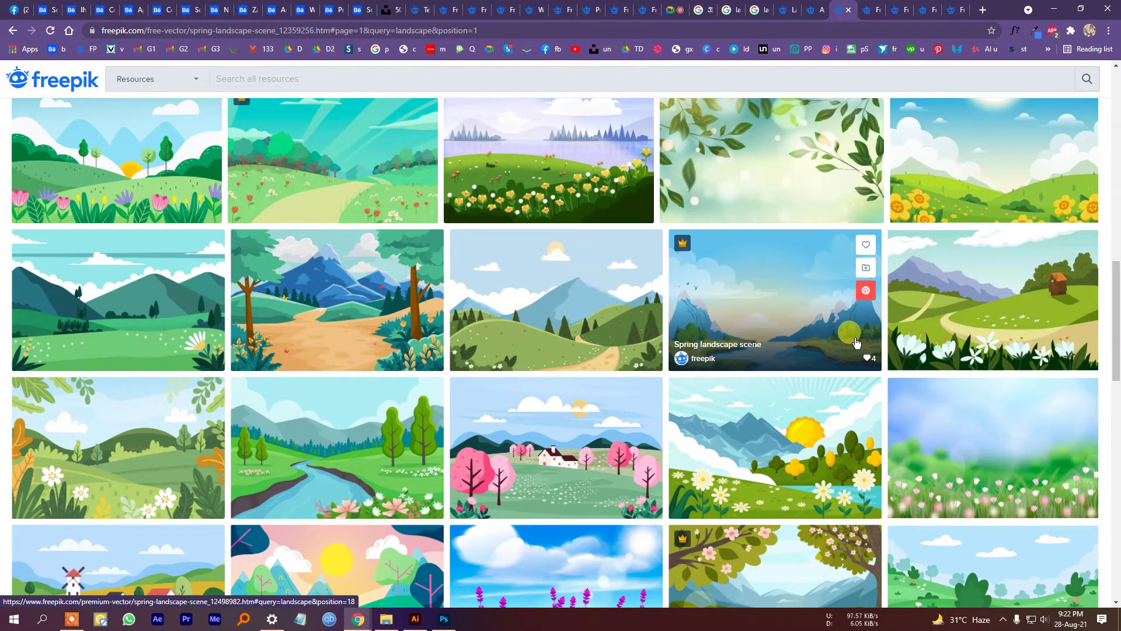
{"action": "scroll", "coordinate": [856, 342], "scroll_direction": "up", "scroll_amount": 10}
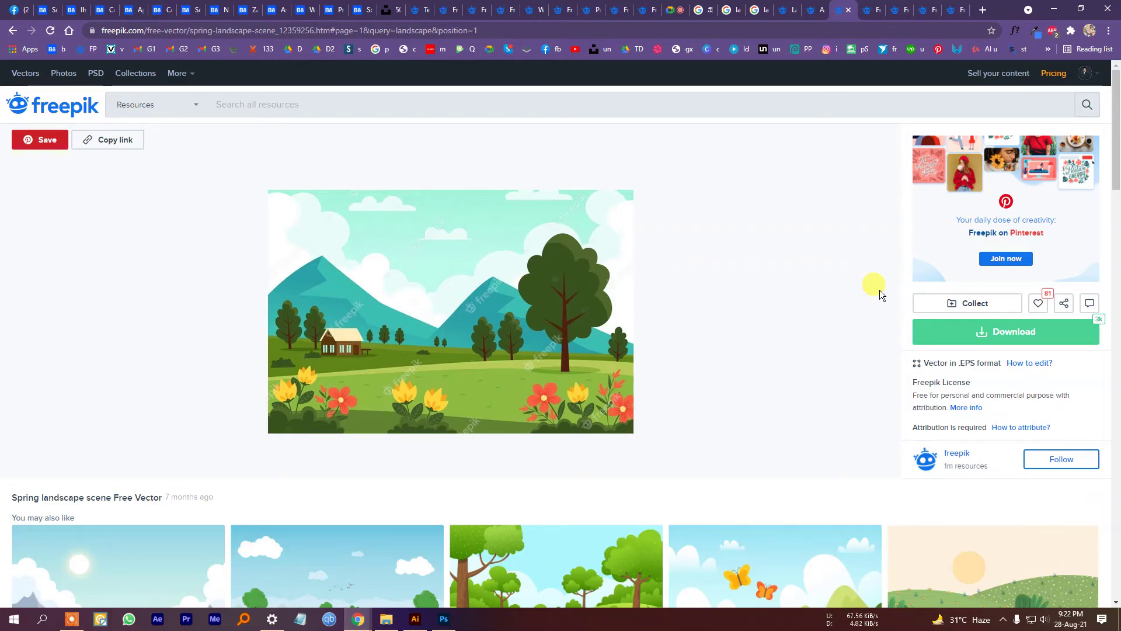
{"action": "scroll", "coordinate": [573, 271], "scroll_direction": "down", "scroll_amount": 3}
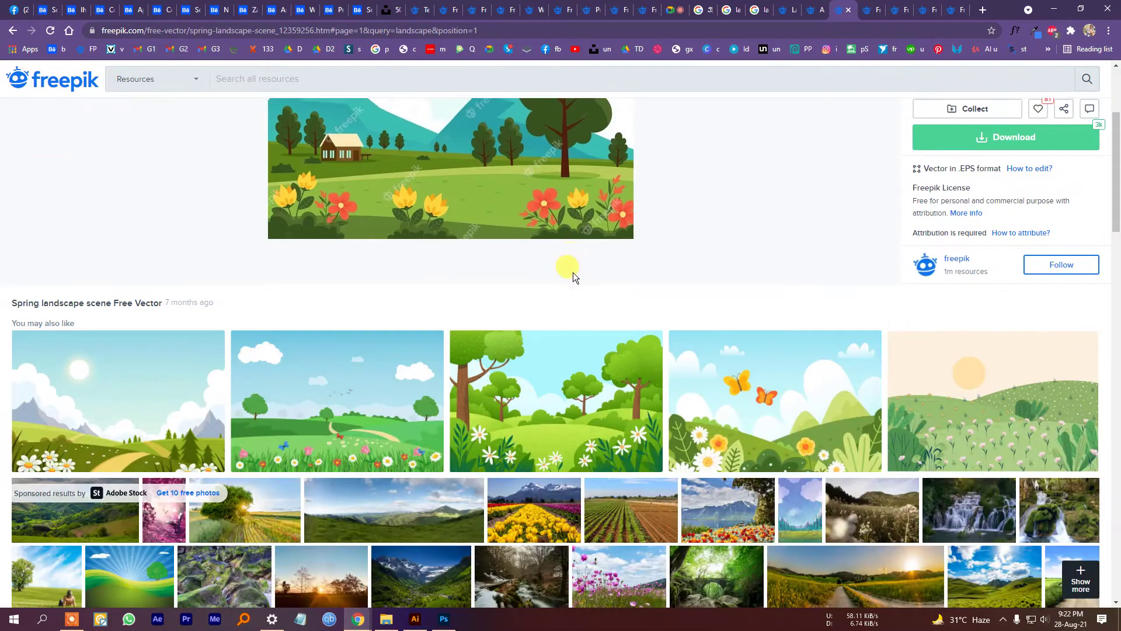
{"action": "scroll", "coordinate": [573, 277], "scroll_direction": "down", "scroll_amount": 3}
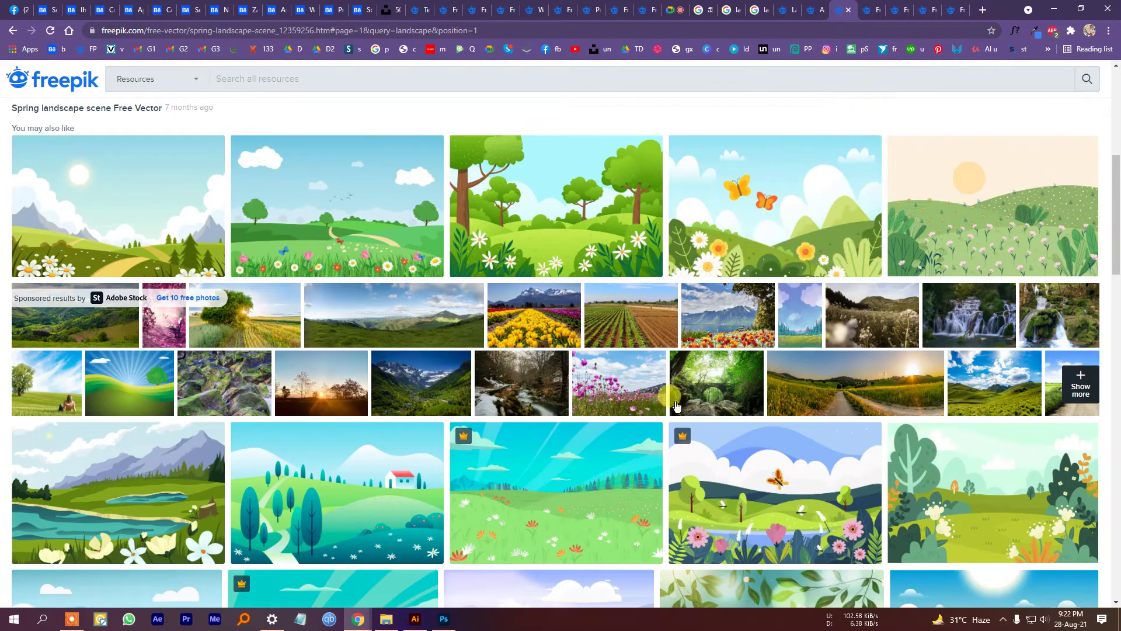
Switch to Illustrator and move the "Don't be the same, be better" poster image clear of the wide blank artboard.
{"action": "left_click", "coordinate": [415, 618]}
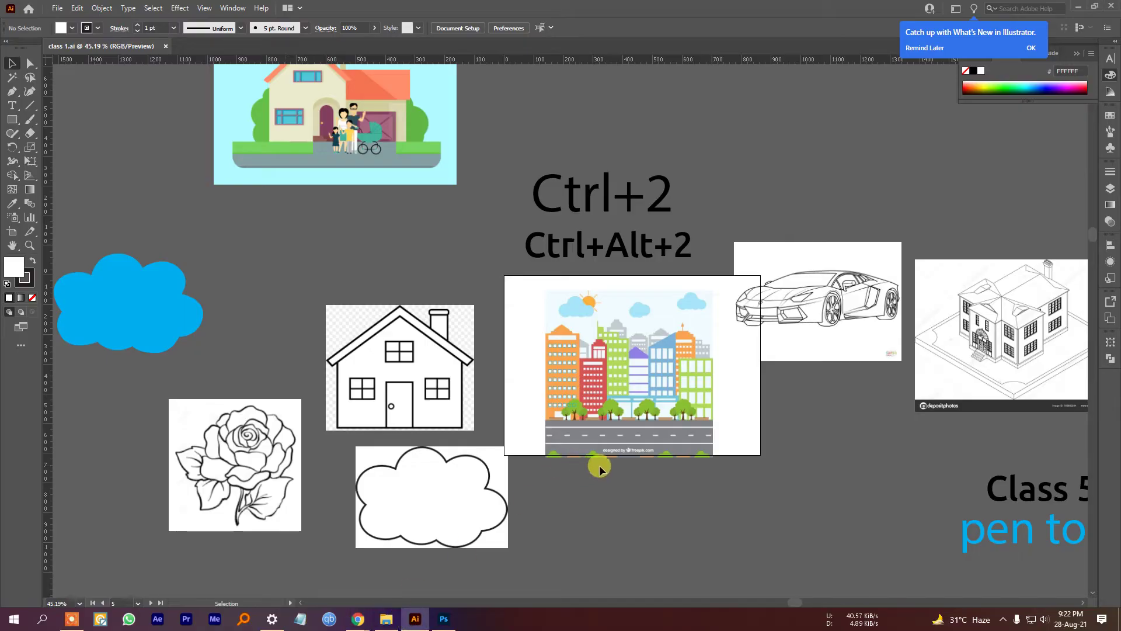
{"action": "left_click_drag", "start_coordinate": [441, 467], "coordinate": [915, 169]}
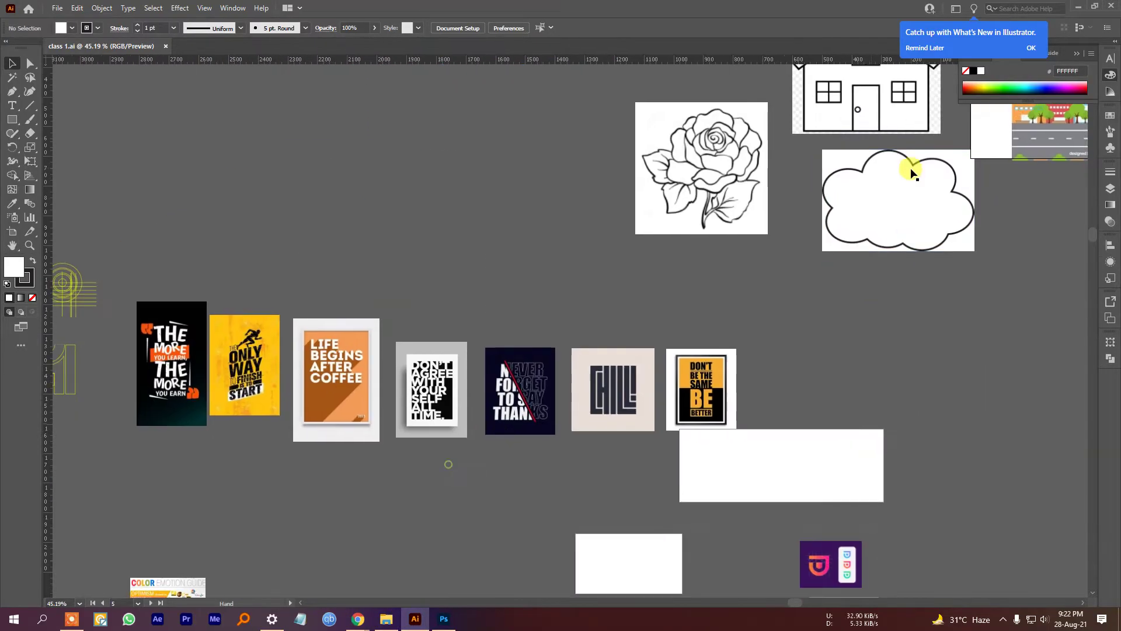
{"action": "left_click_drag", "start_coordinate": [760, 456], "coordinate": [673, 454]}
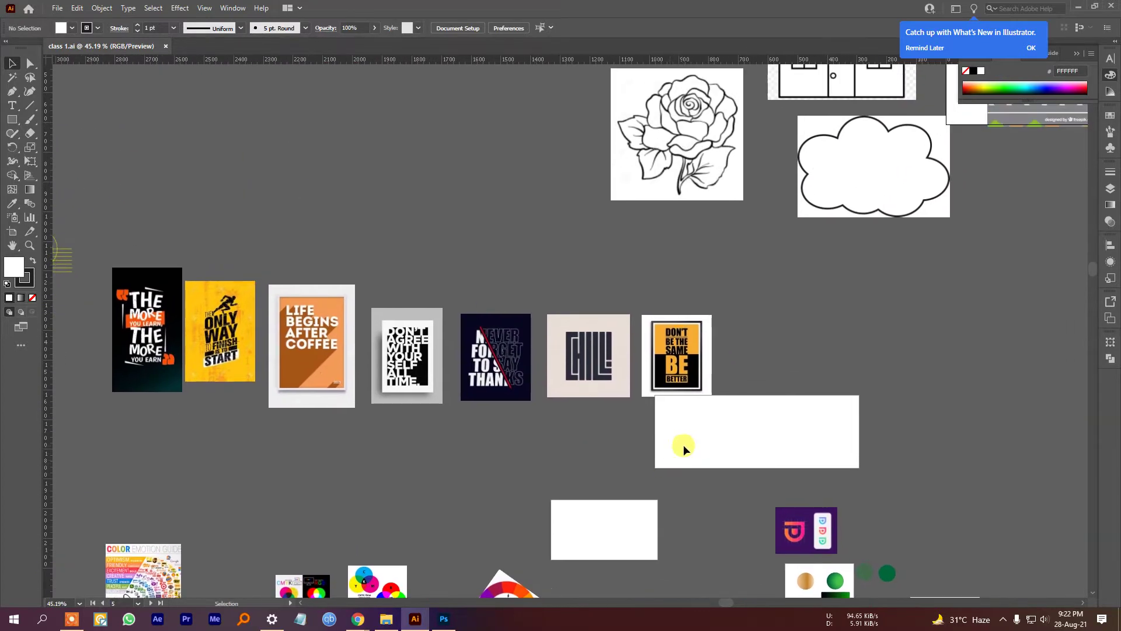
{"action": "scroll", "coordinate": [728, 440], "scroll_direction": "up", "scroll_amount": 6}
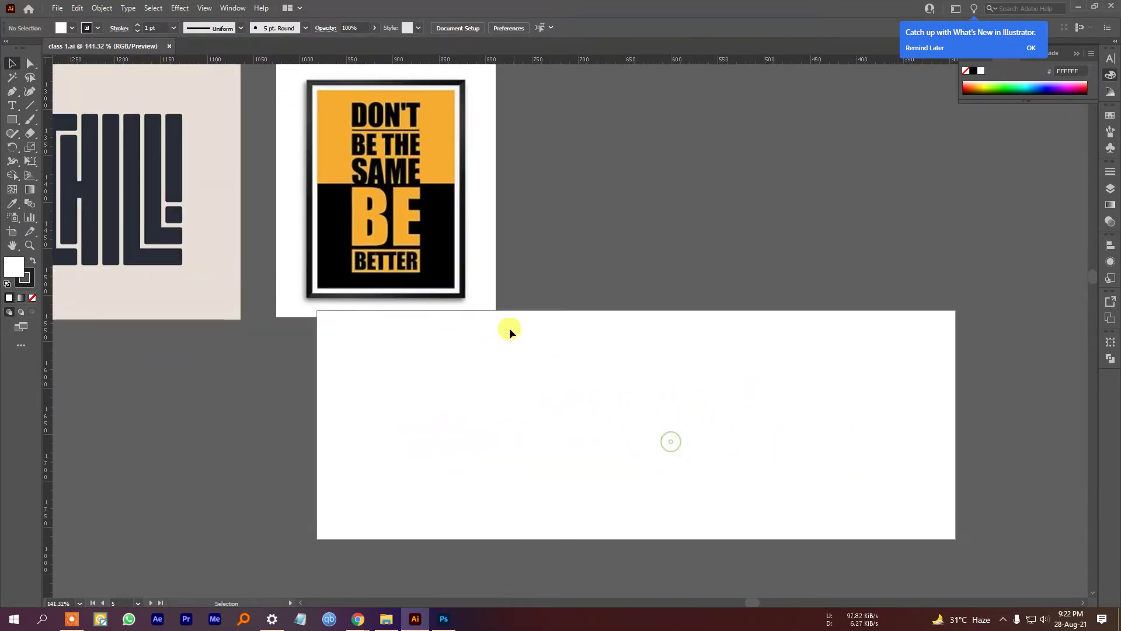
{"action": "left_click_drag", "start_coordinate": [410, 259], "coordinate": [363, 169]}
{"action": "scroll", "coordinate": [501, 358], "scroll_direction": "up", "scroll_amount": 1}
{"action": "scroll", "coordinate": [576, 425], "scroll_direction": "right", "scroll_amount": 3}
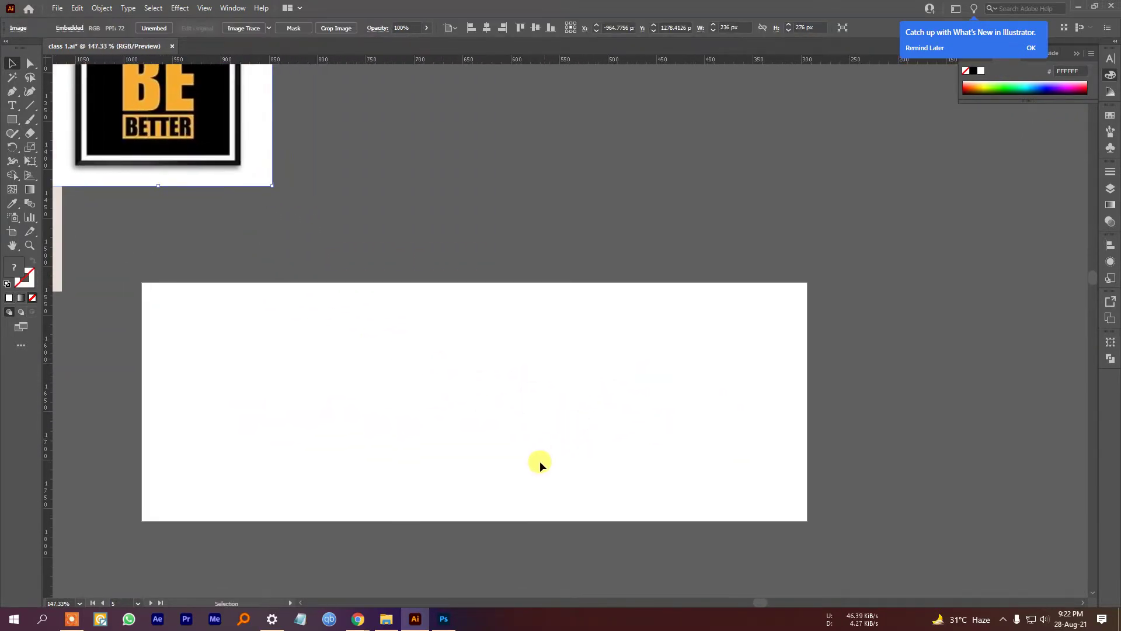
Add the point text "Typography!" near the middle of the wide blank artboard.
{"action": "left_click", "coordinate": [12, 105]}
{"action": "left_click", "coordinate": [449, 375]}
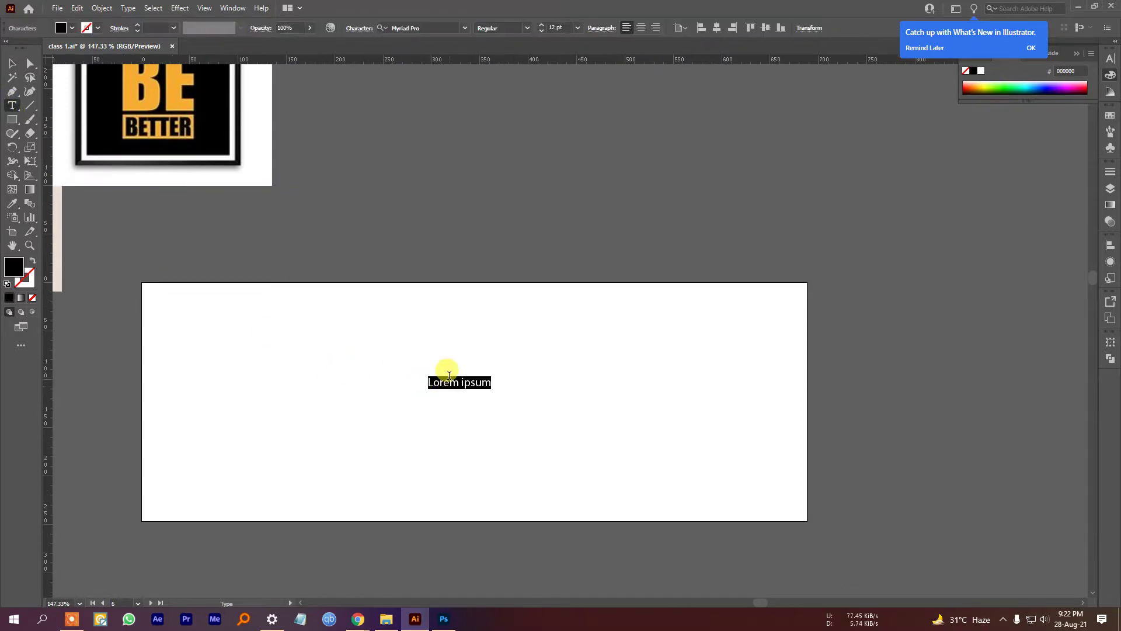
{"action": "type", "text": "Typo"}
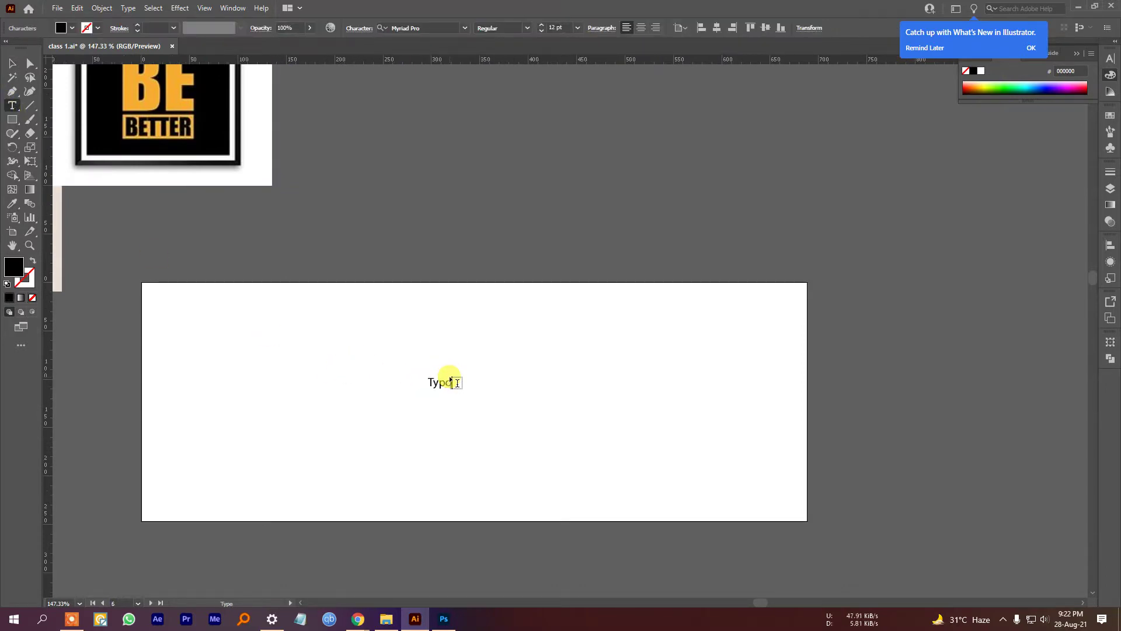
{"action": "type", "text": "graphy!"}
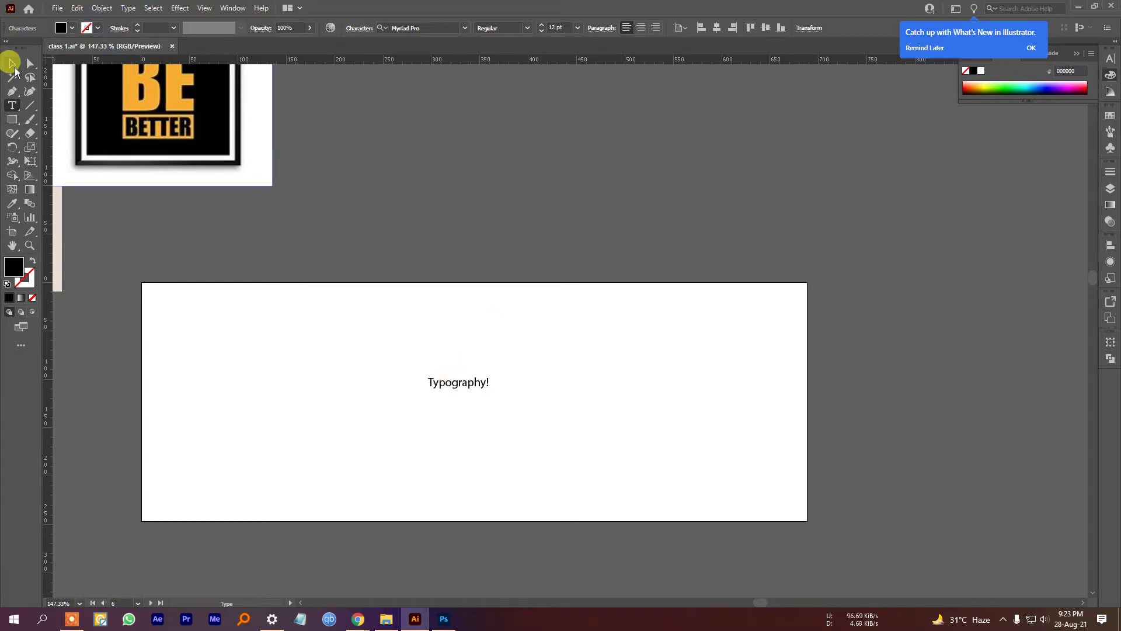
Enlarge the "Typography!" text to about 71 pt and place it in the upper part of the artboard.
{"action": "left_click", "coordinate": [12, 62]}
{"action": "left_click_drag", "start_coordinate": [492, 387], "coordinate": [736, 453]}
{"action": "left_click_drag", "start_coordinate": [714, 409], "coordinate": [588, 345]}
{"action": "scroll", "coordinate": [619, 443], "scroll_direction": "down", "scroll_amount": 3}
{"action": "left_click_drag", "start_coordinate": [651, 220], "coordinate": [624, 271]}
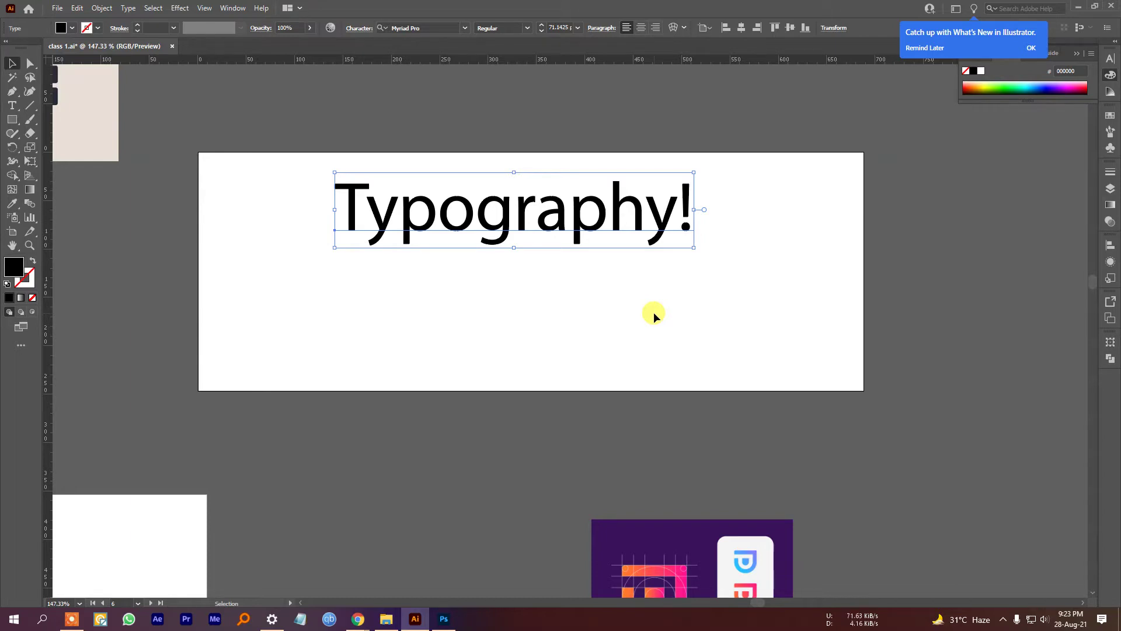
Switch to the Google Meet call in Chrome, read the in-call messages and close the message list.
{"action": "mouse_move", "coordinate": [358, 618]}
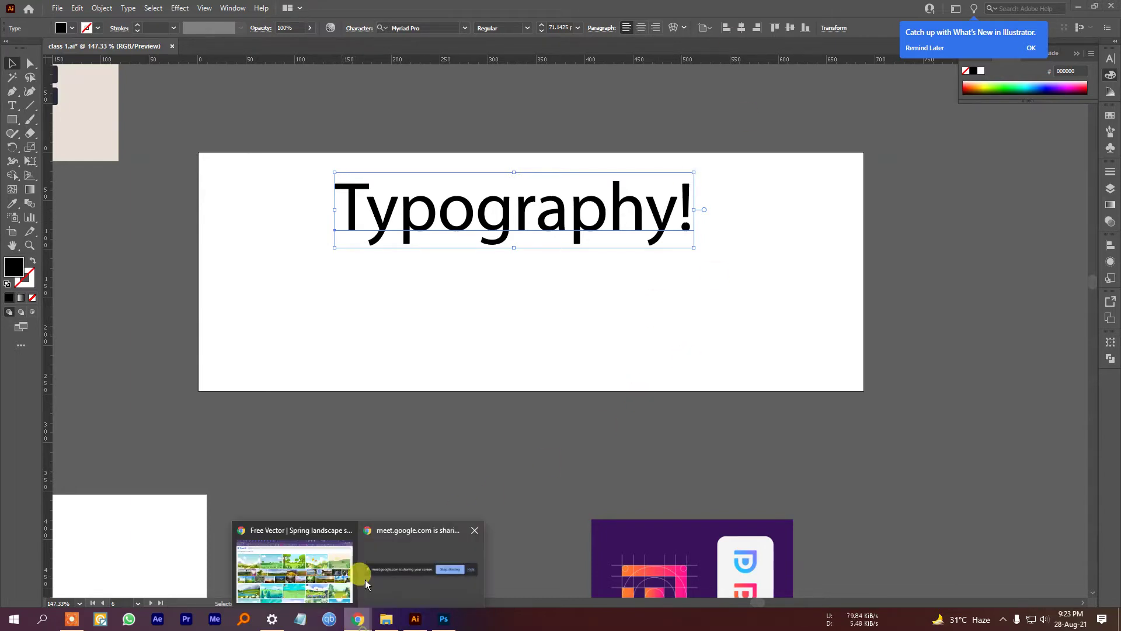
{"action": "left_click", "coordinate": [350, 575]}
{"action": "left_click", "coordinate": [672, 10]}
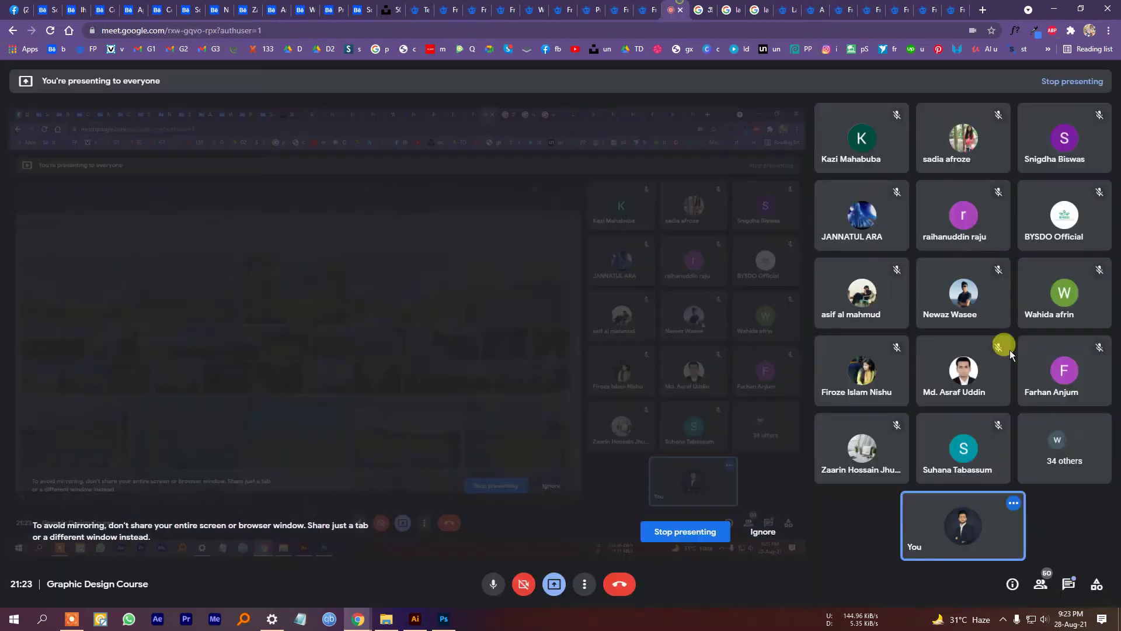
{"action": "left_click", "coordinate": [1069, 583]}
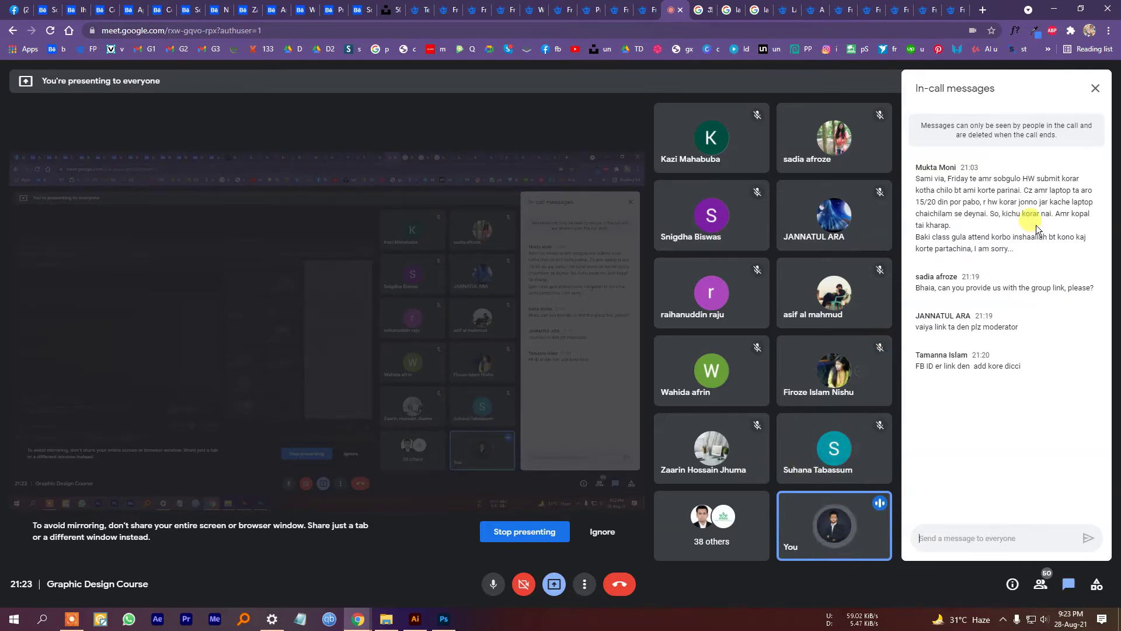
{"action": "left_click", "coordinate": [1096, 87]}
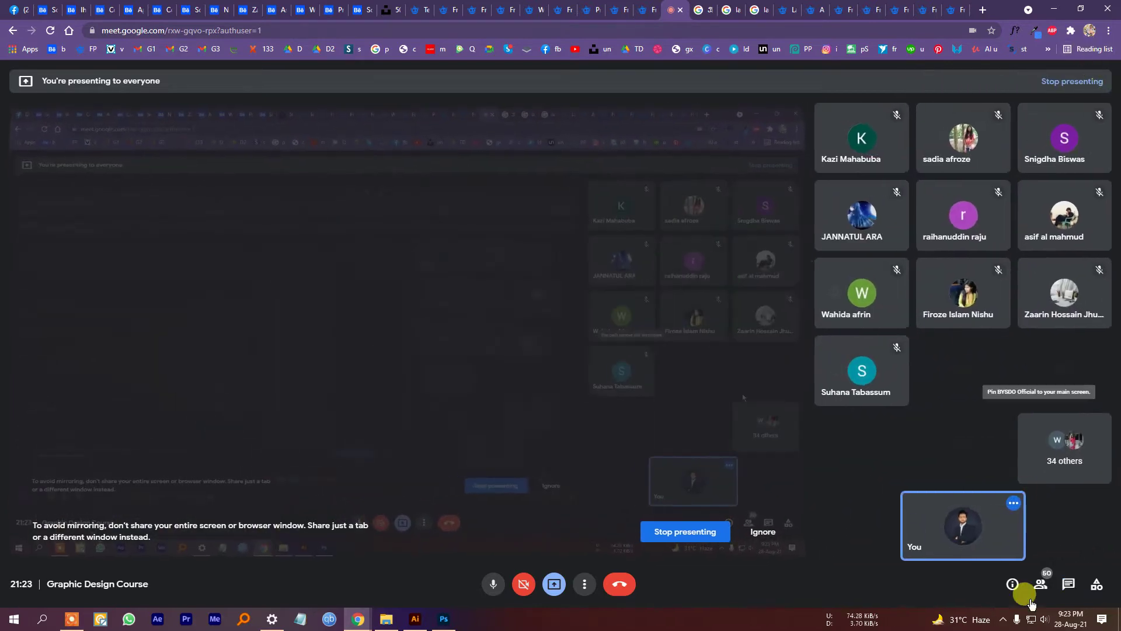
{"action": "left_click", "coordinate": [1069, 584]}
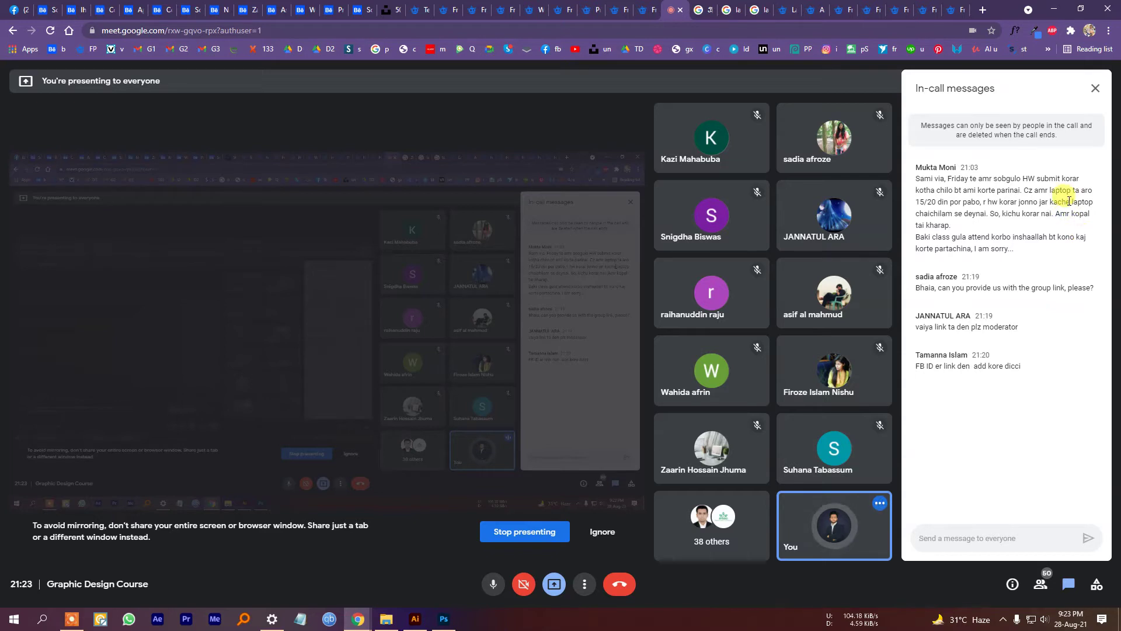
{"action": "left_click", "coordinate": [1095, 91]}
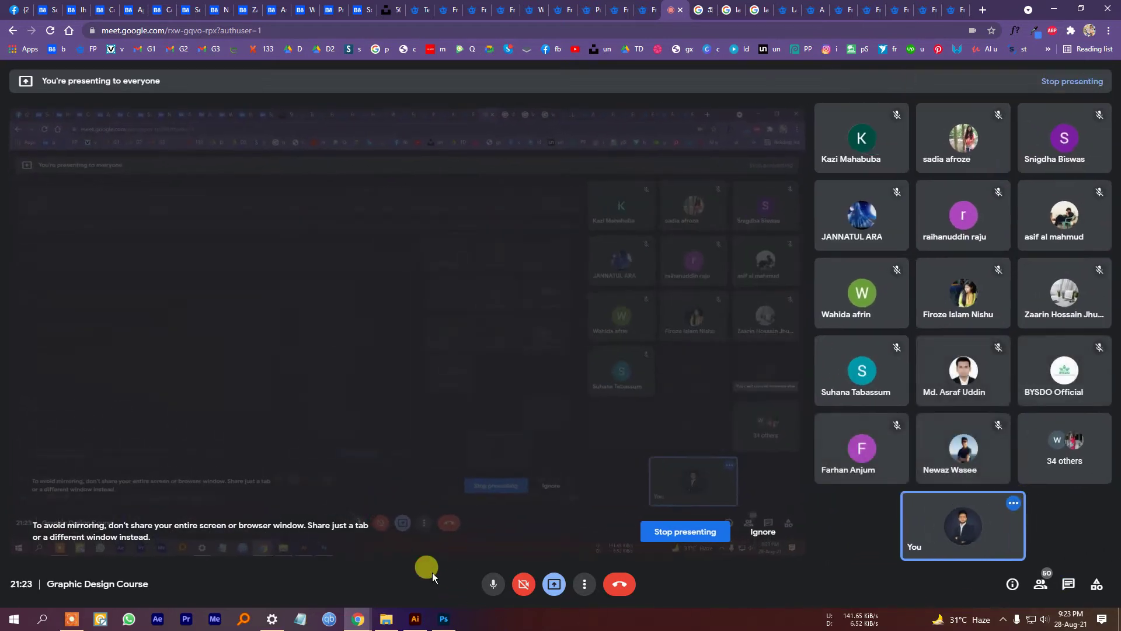
Return to Illustrator and move the "Typography!" text slightly so it is centred horizontally on its artboard.
{"action": "left_click", "coordinate": [415, 619]}
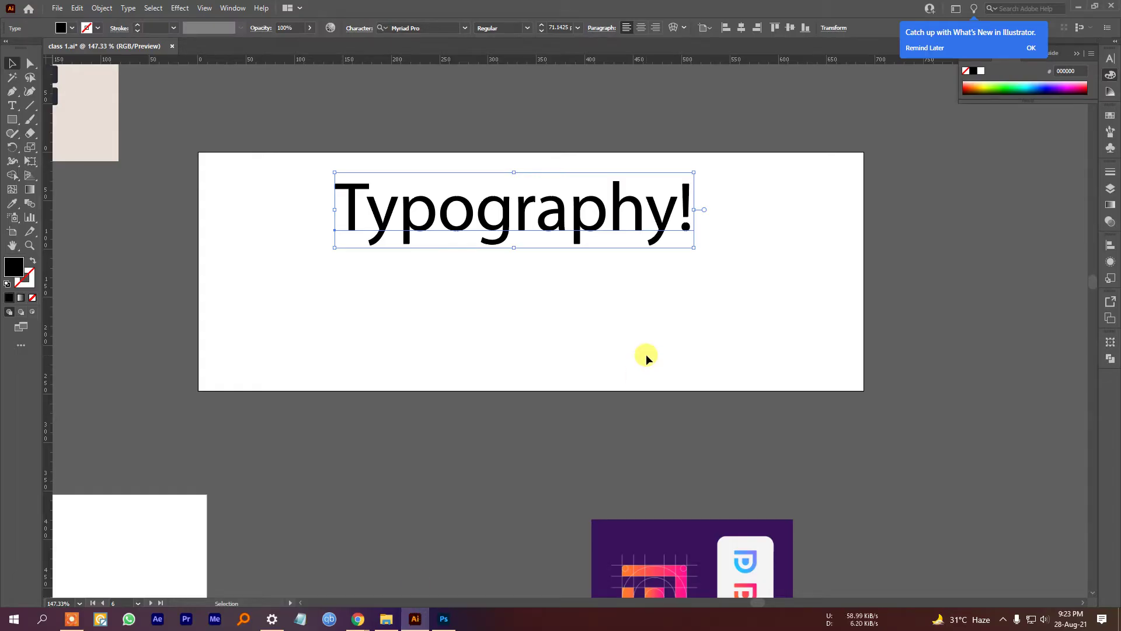
{"action": "left_click", "coordinate": [646, 353]}
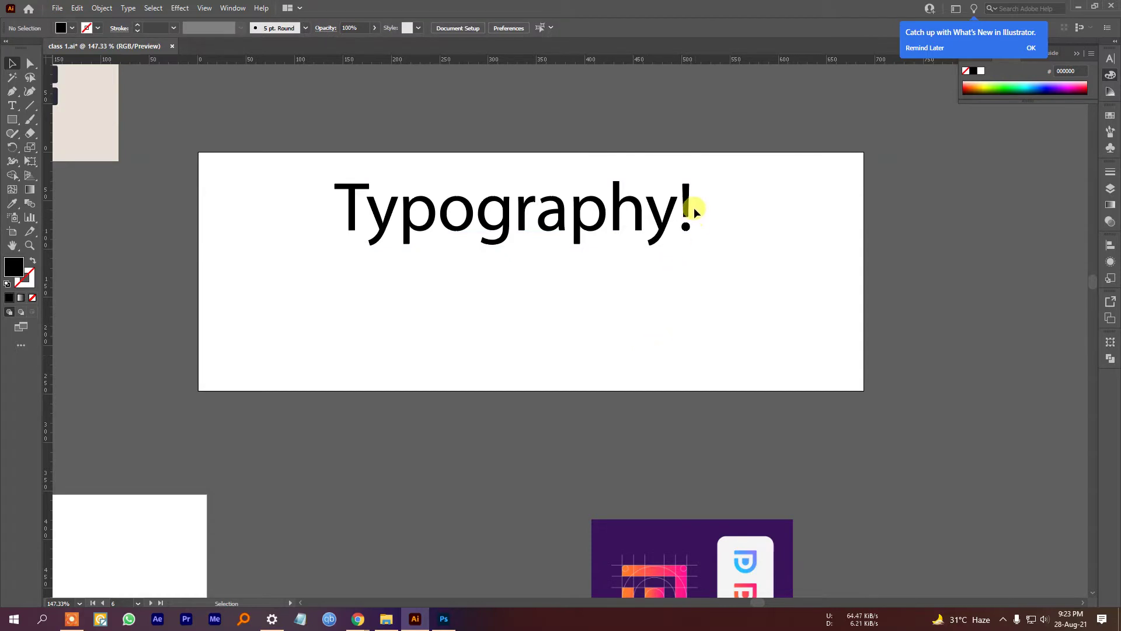
{"action": "left_click_drag", "start_coordinate": [663, 227], "coordinate": [677, 238]}
{"action": "left_click", "coordinate": [720, 335]}
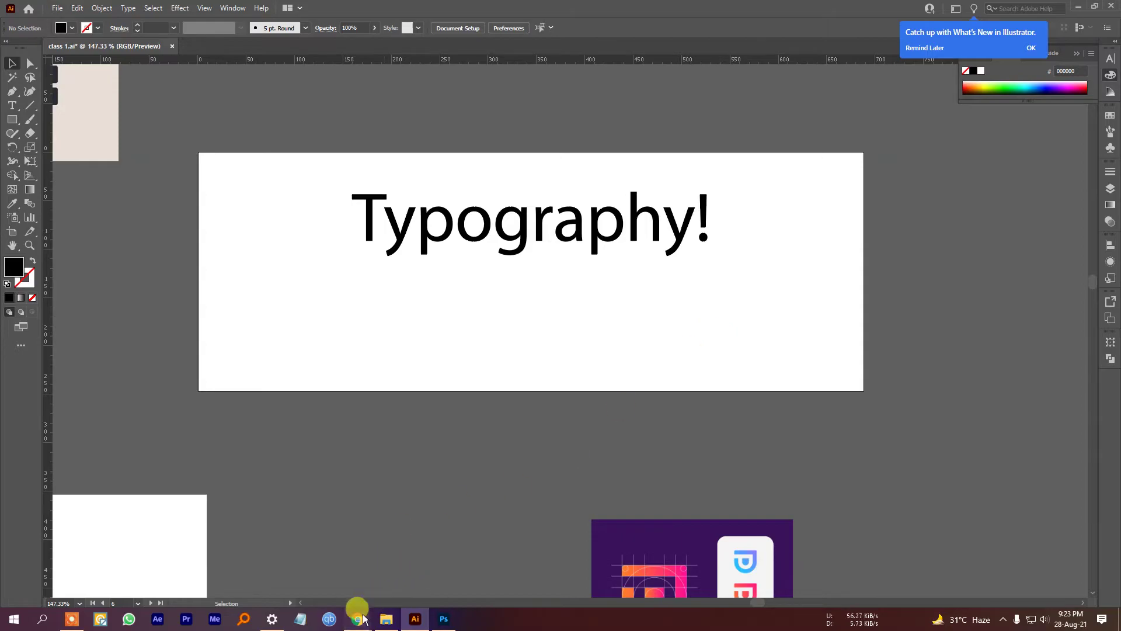
Switch back to the Google Meet call, read the newest in-call message and close the message list.
{"action": "mouse_move", "coordinate": [358, 610]}
{"action": "left_click", "coordinate": [314, 588]}
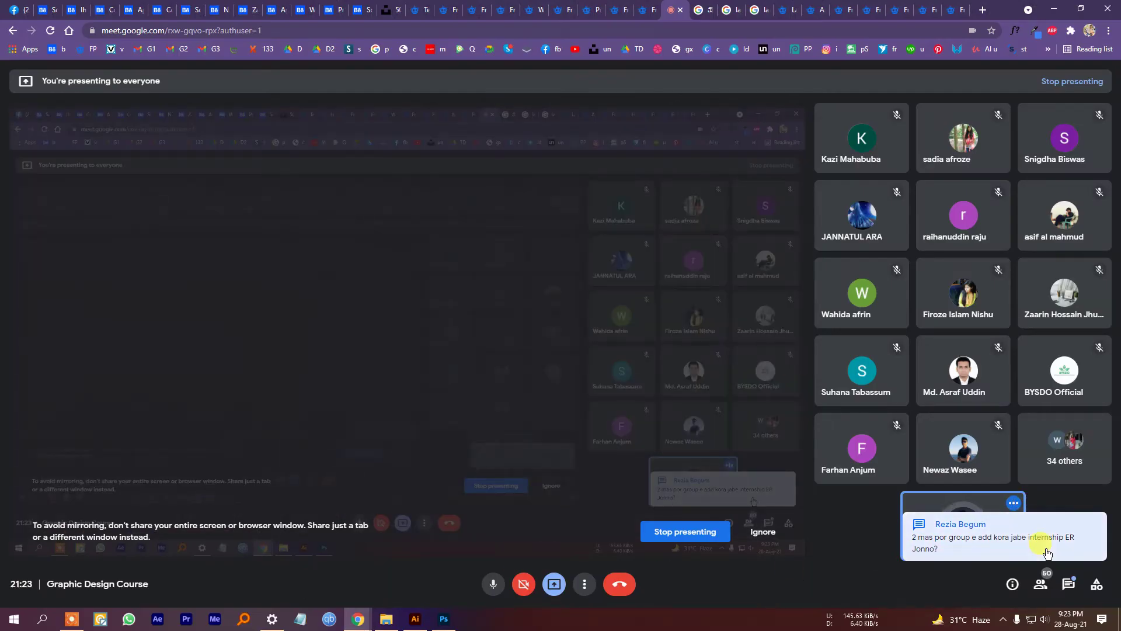
{"action": "left_click", "coordinate": [1068, 583]}
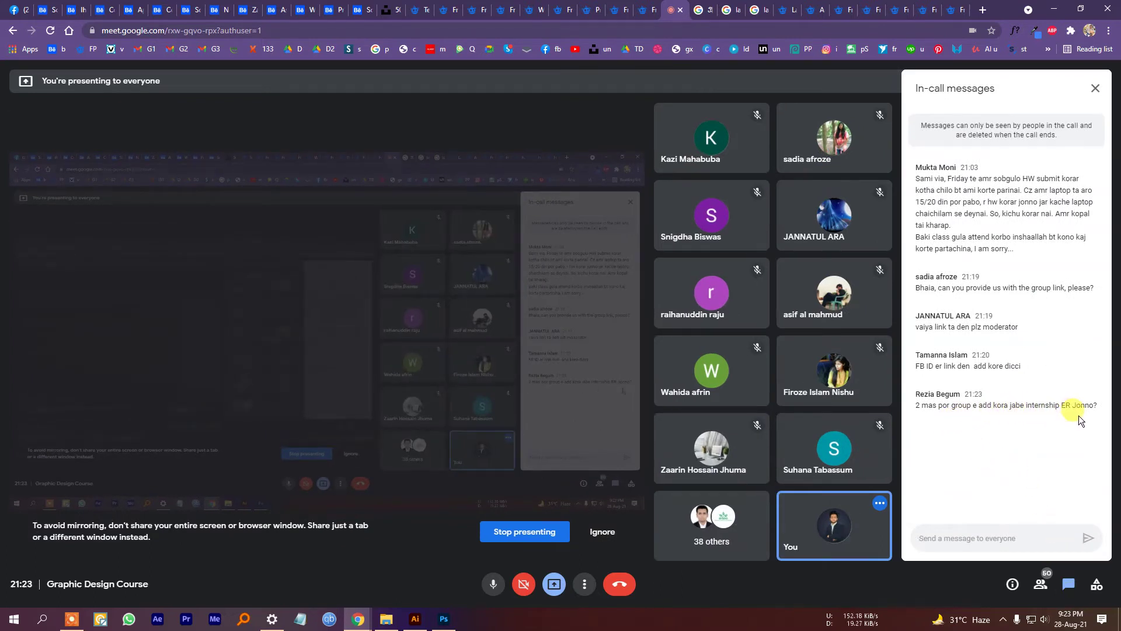
{"action": "left_click", "coordinate": [1096, 88]}
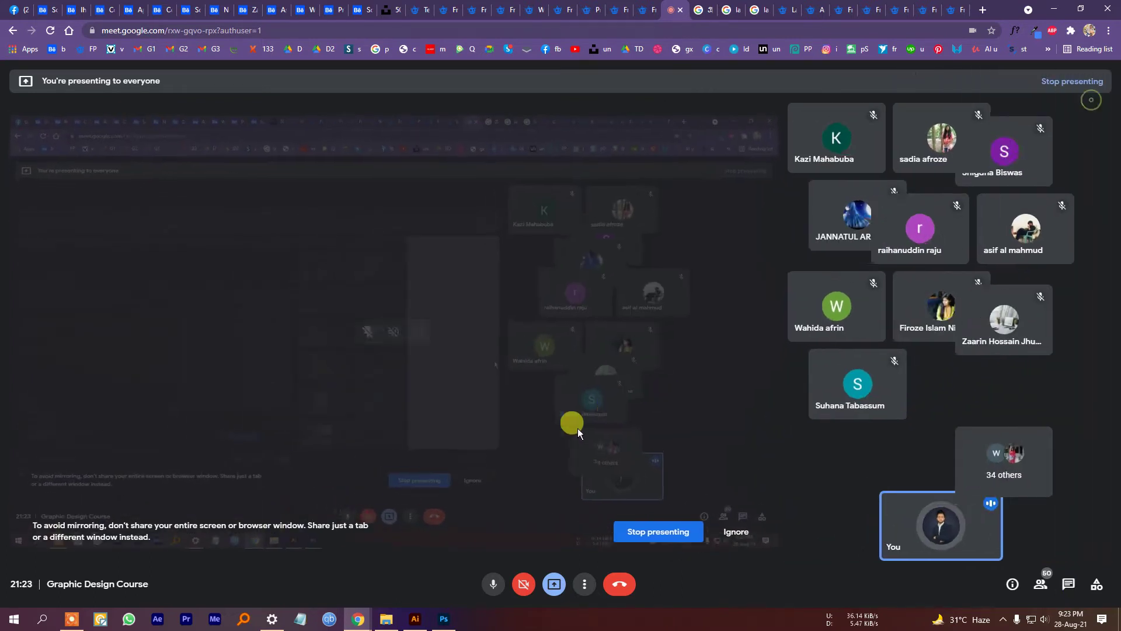
Return to Illustrator, shift the "Typography!" text slightly lower on the artboard and deselect it.
{"action": "left_click", "coordinate": [421, 621]}
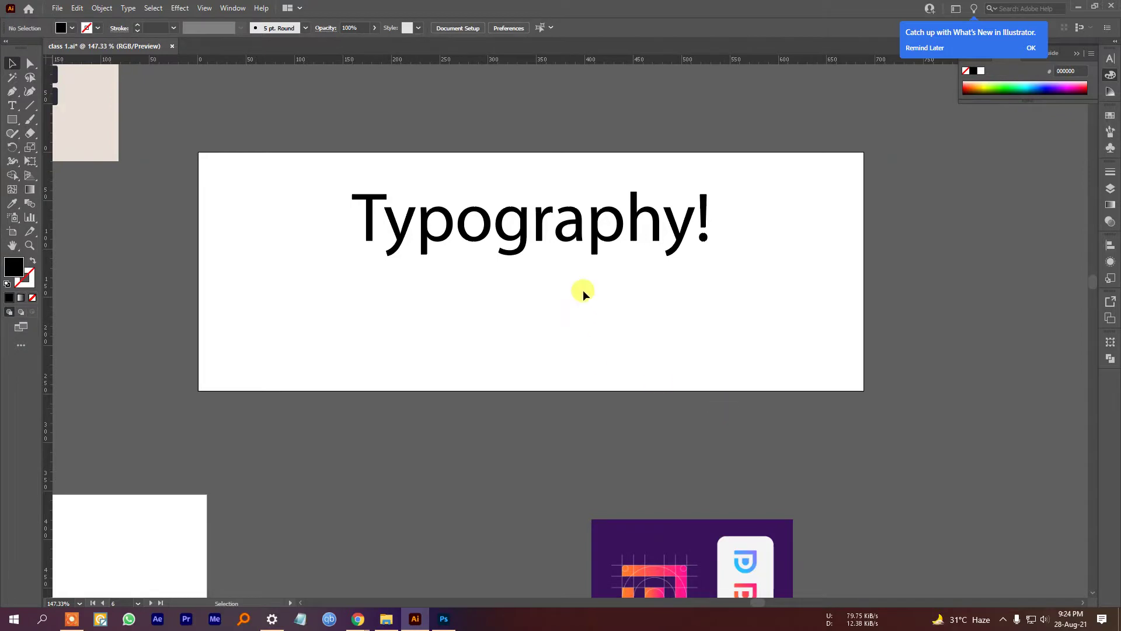
{"action": "left_click", "coordinate": [652, 239]}
{"action": "left_click", "coordinate": [601, 345]}
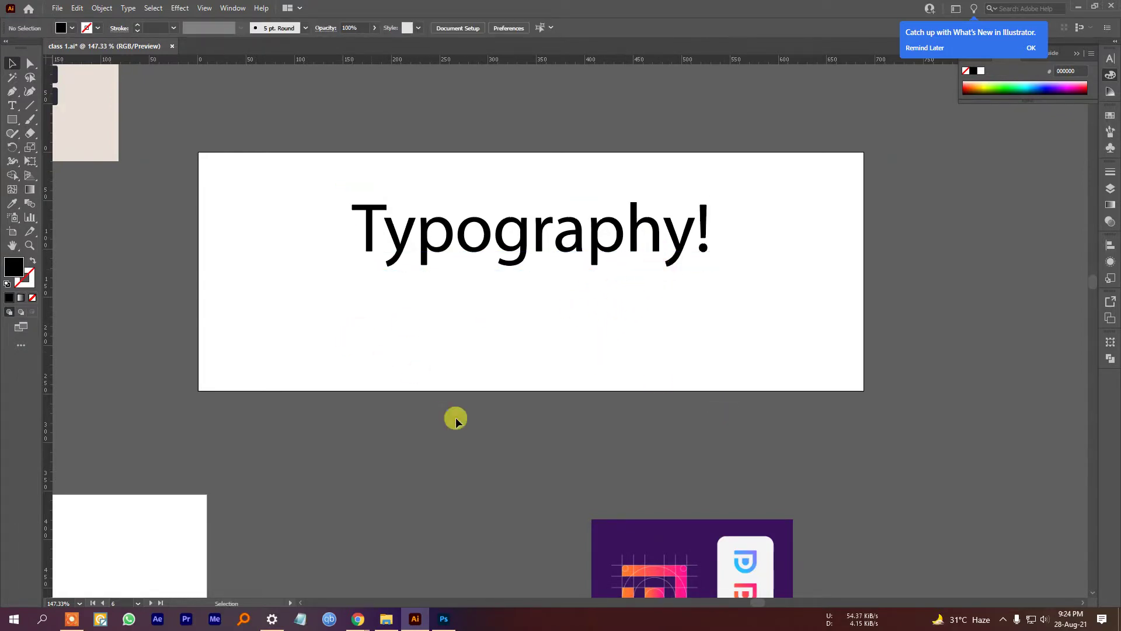
Reposition the "Typography!" text so it sits slightly higher and roughly centred horizontally on its artboard, and dismiss the What's New notice.
{"action": "scroll", "coordinate": [513, 464], "scroll_direction": "down", "scroll_amount": 5}
{"action": "left_click_drag", "start_coordinate": [762, 522], "coordinate": [717, 271]}
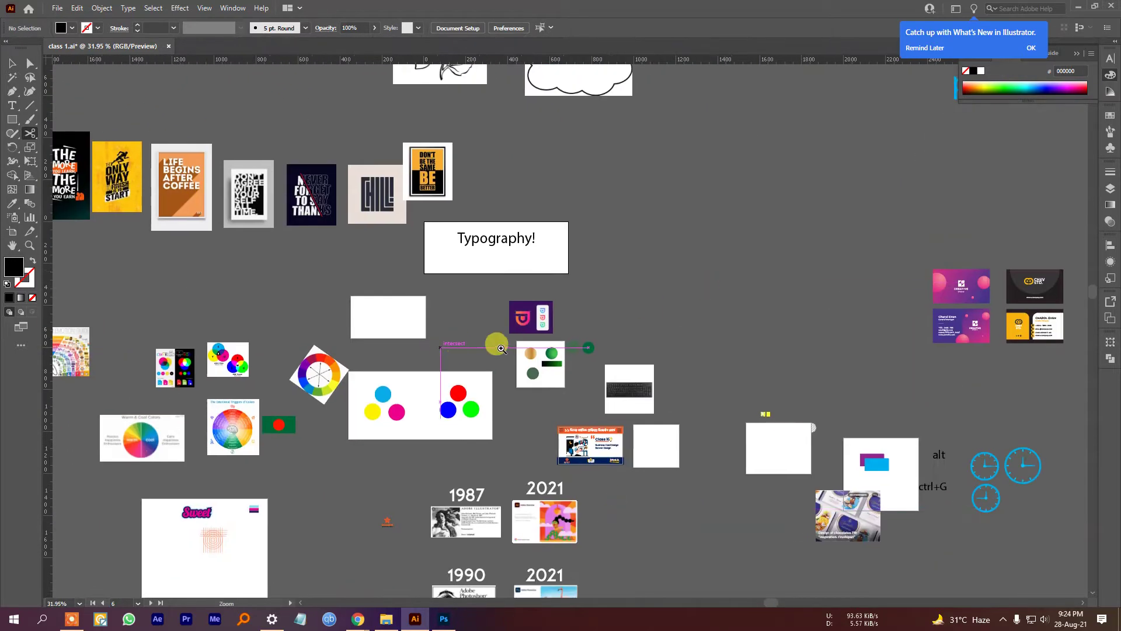
{"action": "scroll", "coordinate": [458, 343], "scroll_direction": "up", "scroll_amount": 6}
{"action": "key", "text": "v"}
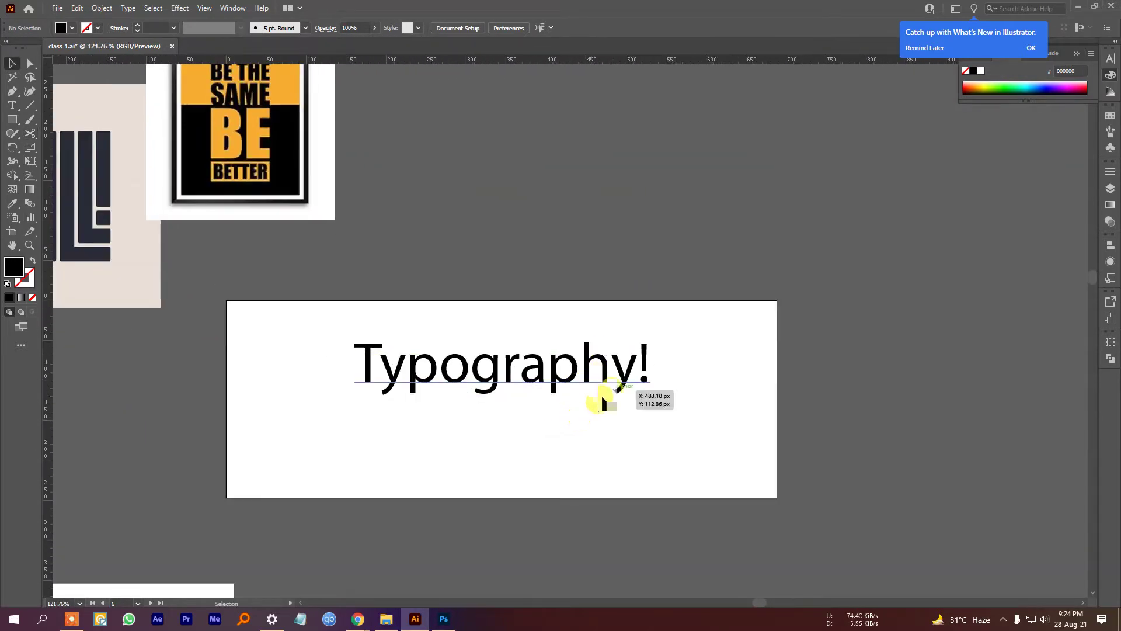
{"action": "left_click", "coordinate": [601, 390]}
{"action": "scroll", "coordinate": [613, 465], "scroll_direction": "up", "scroll_amount": 2}
{"action": "left_click_drag", "start_coordinate": [596, 411], "coordinate": [658, 378]}
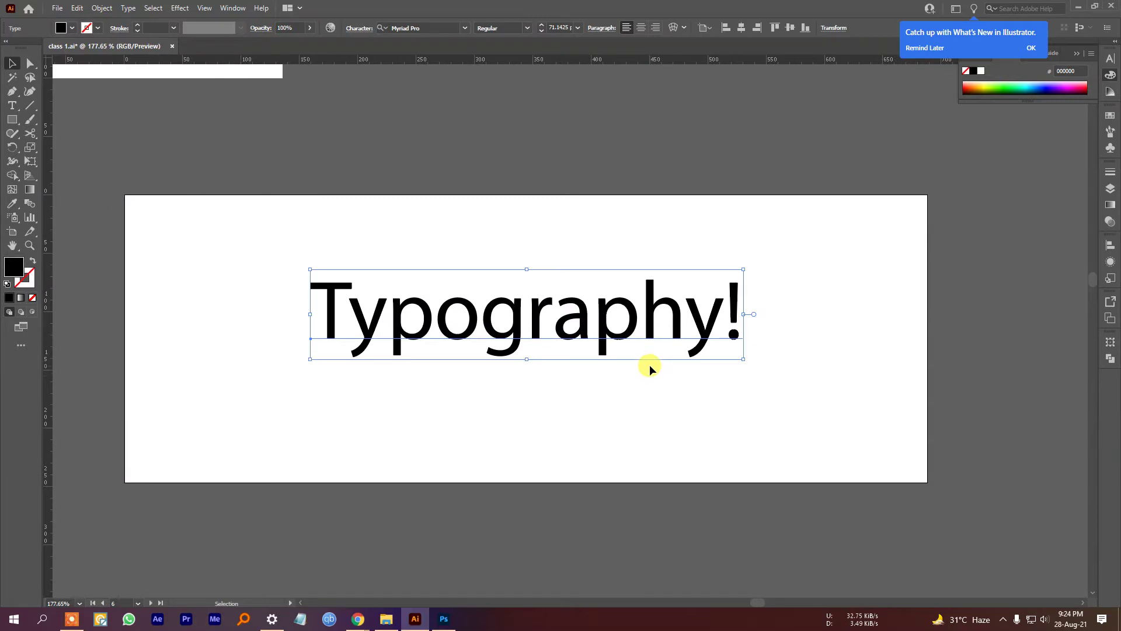
{"action": "left_click_drag", "start_coordinate": [681, 317], "coordinate": [664, 300]}
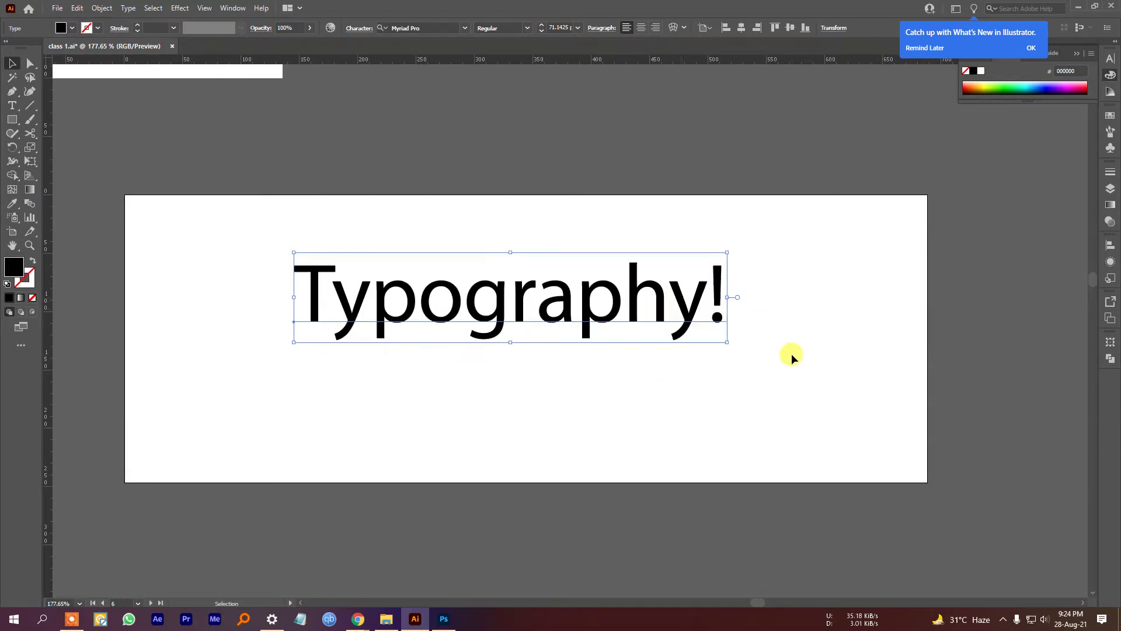
{"action": "left_click", "coordinate": [925, 47]}
{"action": "left_click_drag", "start_coordinate": [646, 300], "coordinate": [658, 299]}
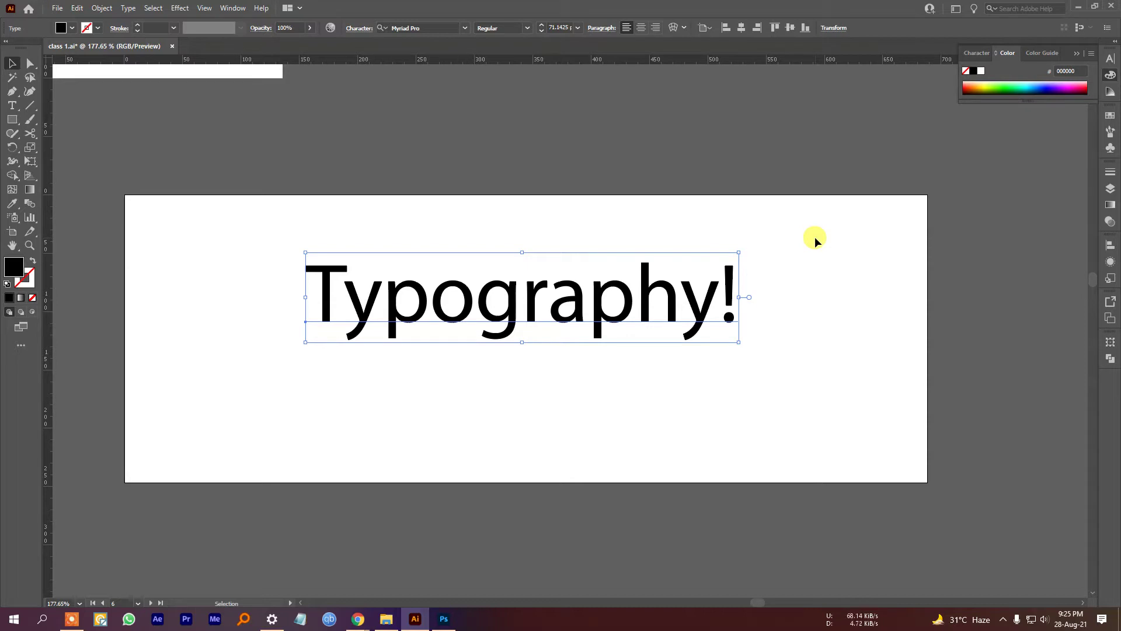
Enlarge the "Typography!" artboard vertically by extending its upper edge upward and its lower edge downward.
{"action": "key", "text": "z"}
{"action": "left_click_drag", "start_coordinate": [819, 418], "coordinate": [777, 401]}
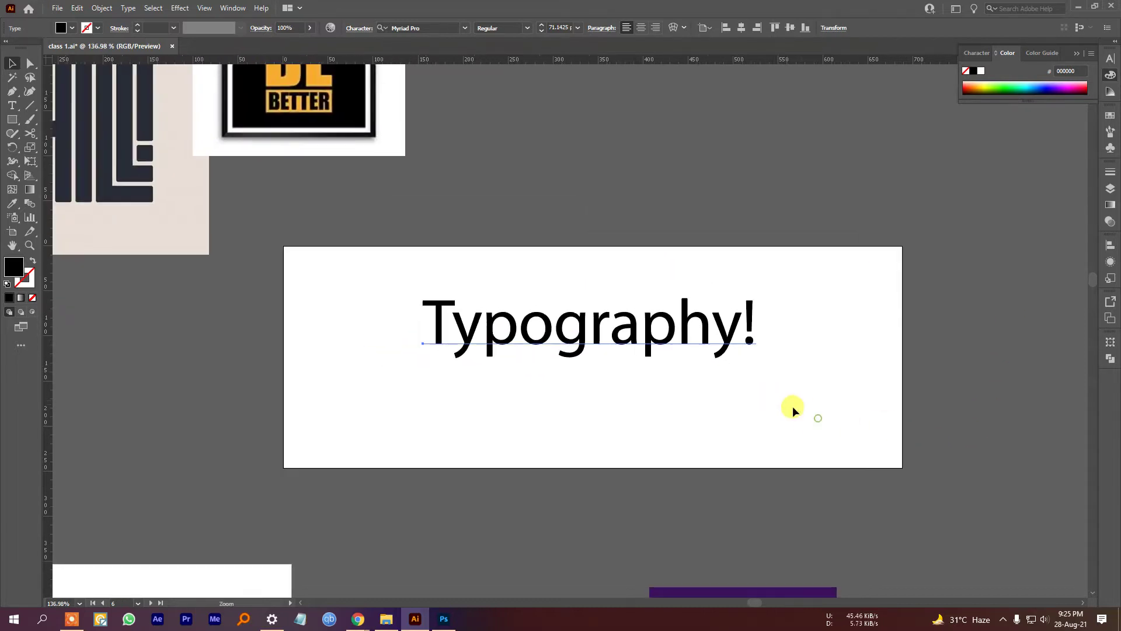
{"action": "key", "text": "v"}
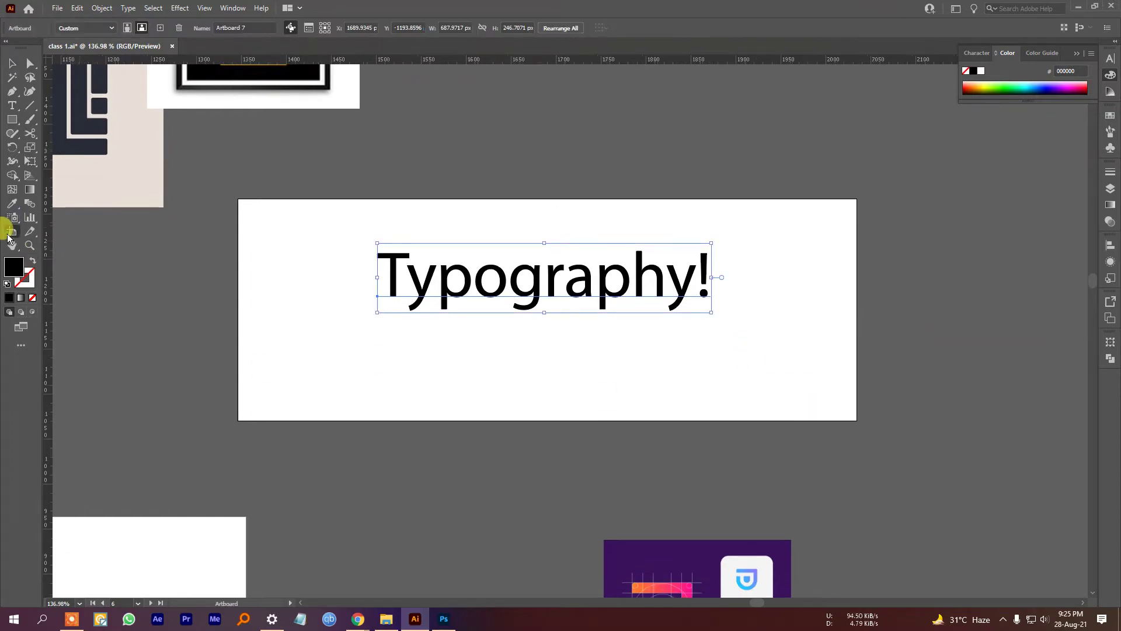
{"action": "left_click", "coordinate": [10, 232]}
{"action": "left_click_drag", "start_coordinate": [551, 199], "coordinate": [554, 146]}
{"action": "left_click_drag", "start_coordinate": [551, 419], "coordinate": [551, 497]}
{"action": "key", "text": "v"}
Move the "Typography!" text up into the upper part of the enlarged artboard and deselect it.
{"action": "left_click_drag", "start_coordinate": [651, 304], "coordinate": [656, 254]}
{"action": "left_click", "coordinate": [655, 353]}
{"action": "scroll", "coordinate": [616, 275], "scroll_direction": "up", "scroll_amount": 3}
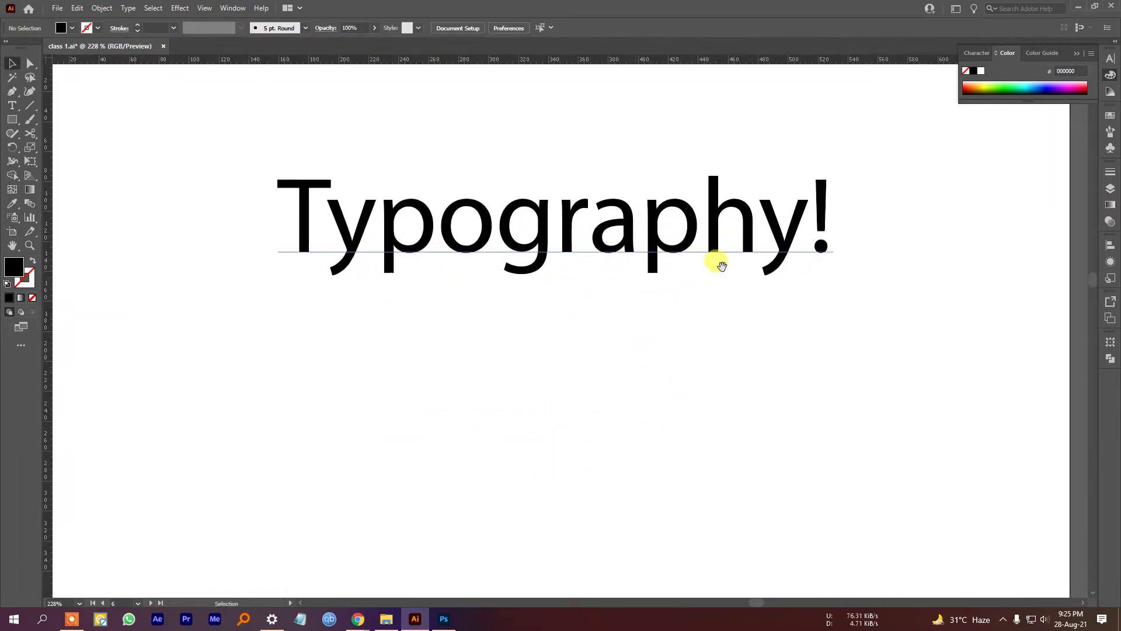
{"action": "scroll", "coordinate": [709, 262], "scroll_direction": "down", "scroll_amount": 3}
{"action": "left_click", "coordinate": [606, 229]}
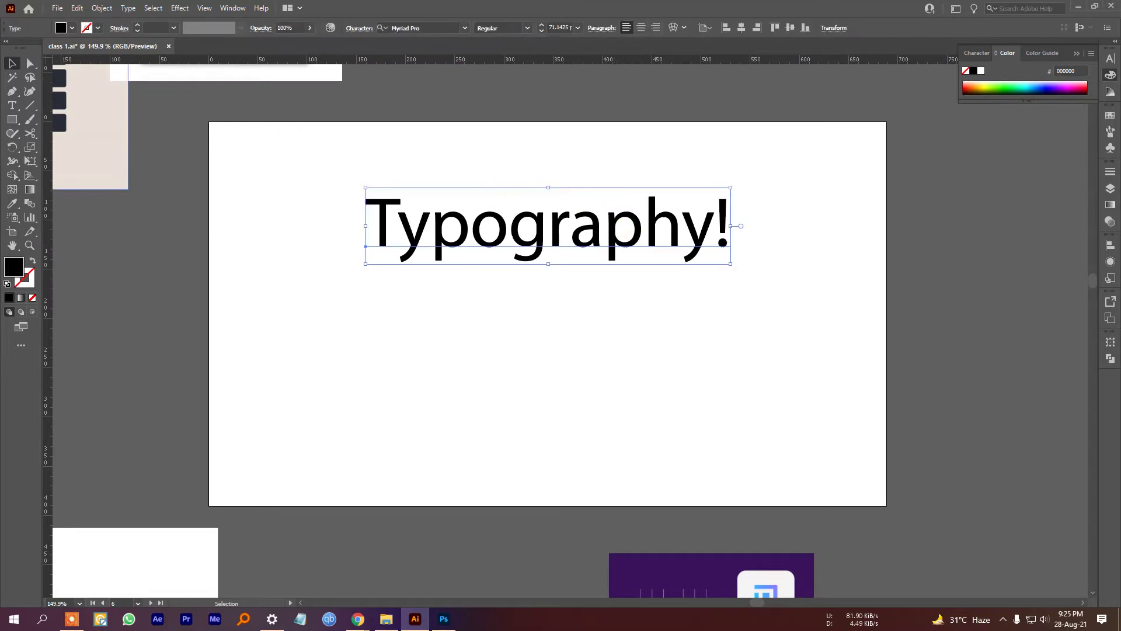
{"action": "left_click", "coordinate": [232, 8]}
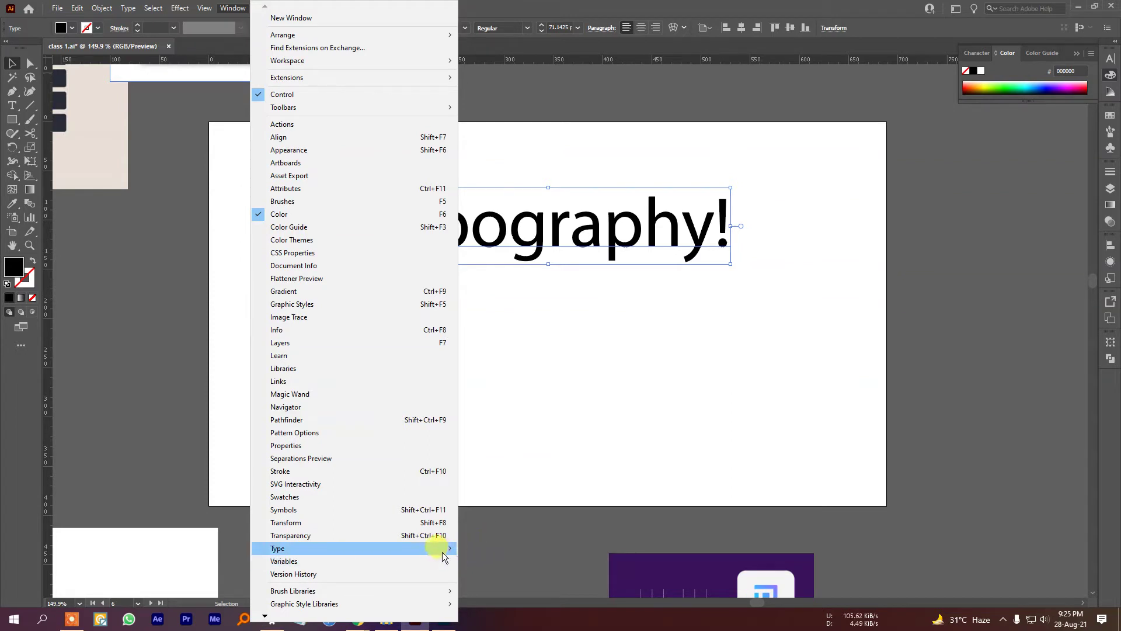
{"action": "mouse_move", "coordinate": [446, 548]}
{"action": "left_click", "coordinate": [581, 403]}
Place two "Lorem ipsum" point-text samples side by side below the heading with the Type tool.
{"action": "left_click", "coordinate": [12, 106]}
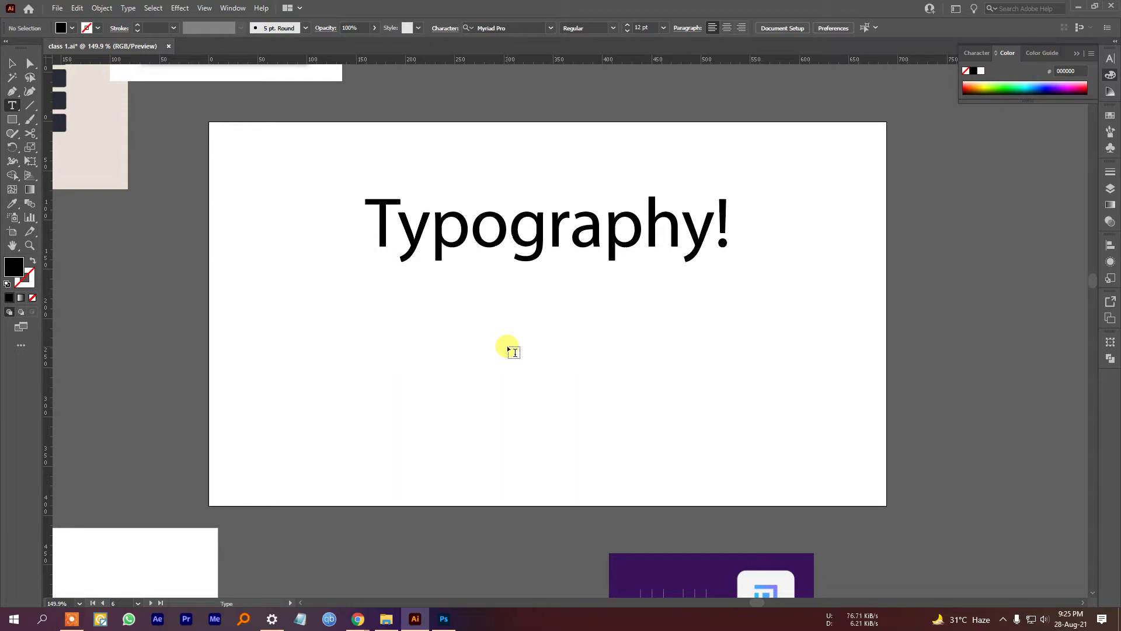
{"action": "left_click", "coordinate": [13, 105]}
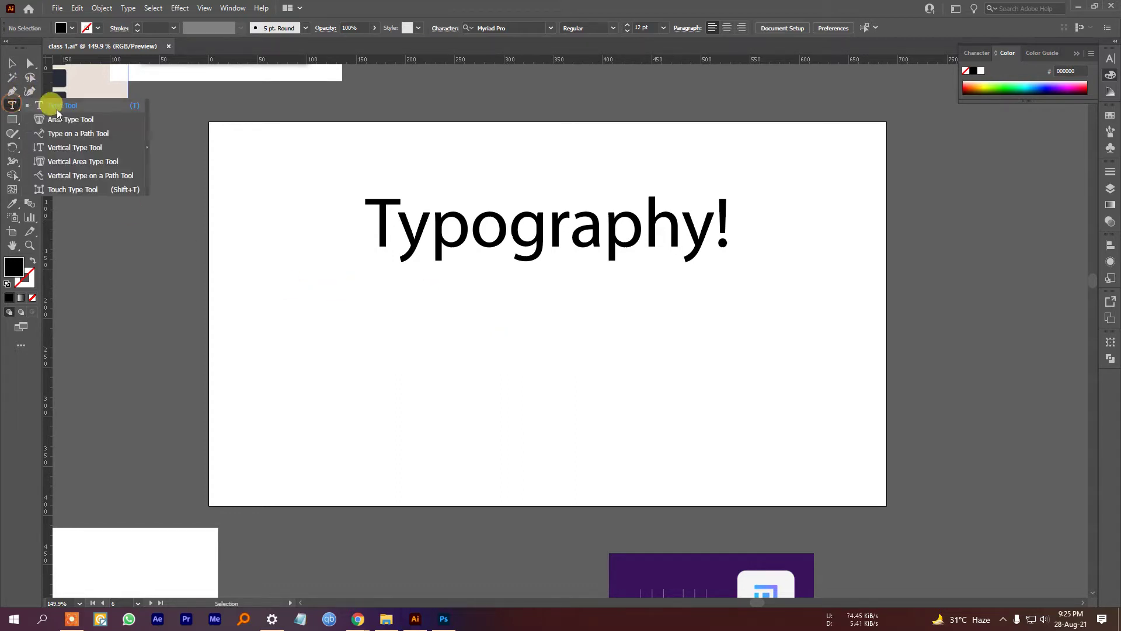
{"action": "left_click", "coordinate": [451, 371]}
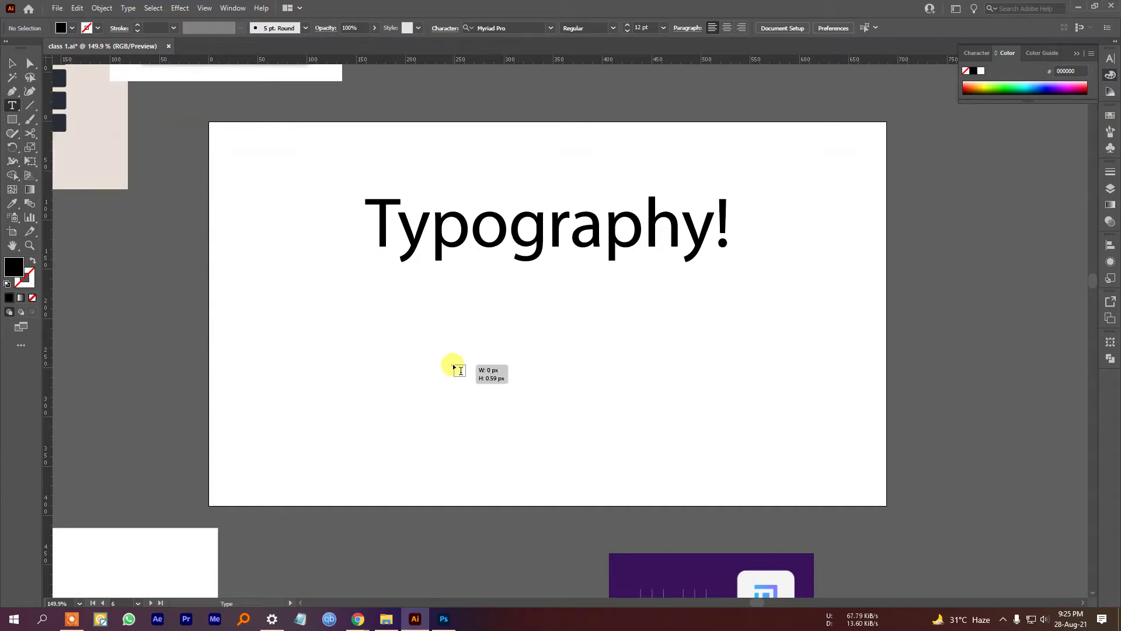
{"action": "left_click", "coordinate": [506, 382]}
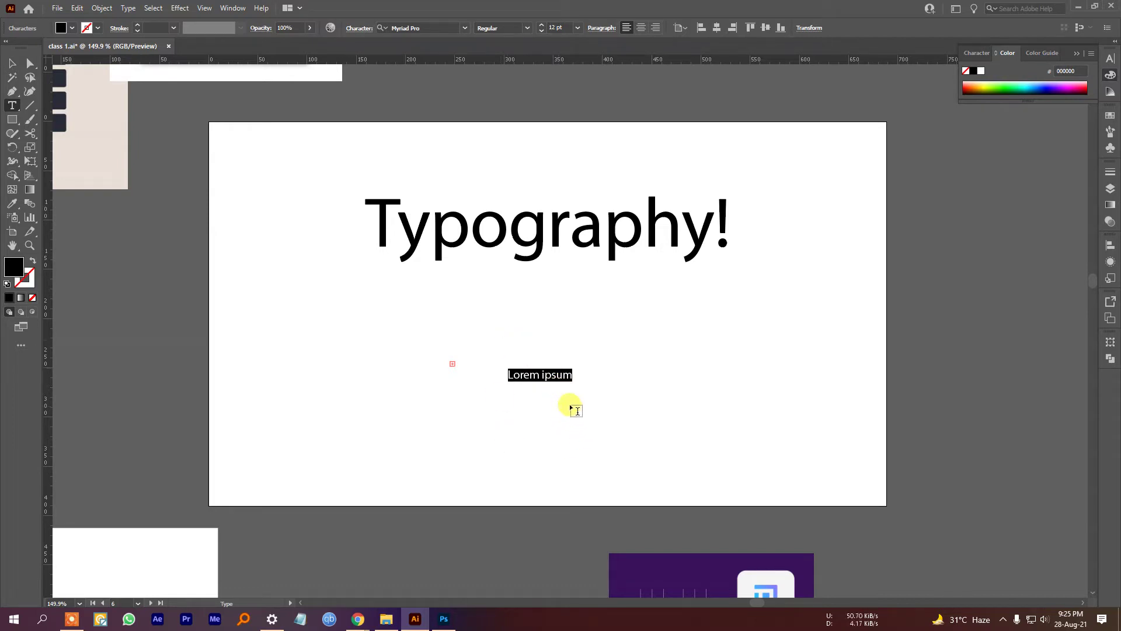
{"action": "left_click", "coordinate": [626, 384], "text": "ctrl"}
{"action": "left_click", "coordinate": [621, 380]}
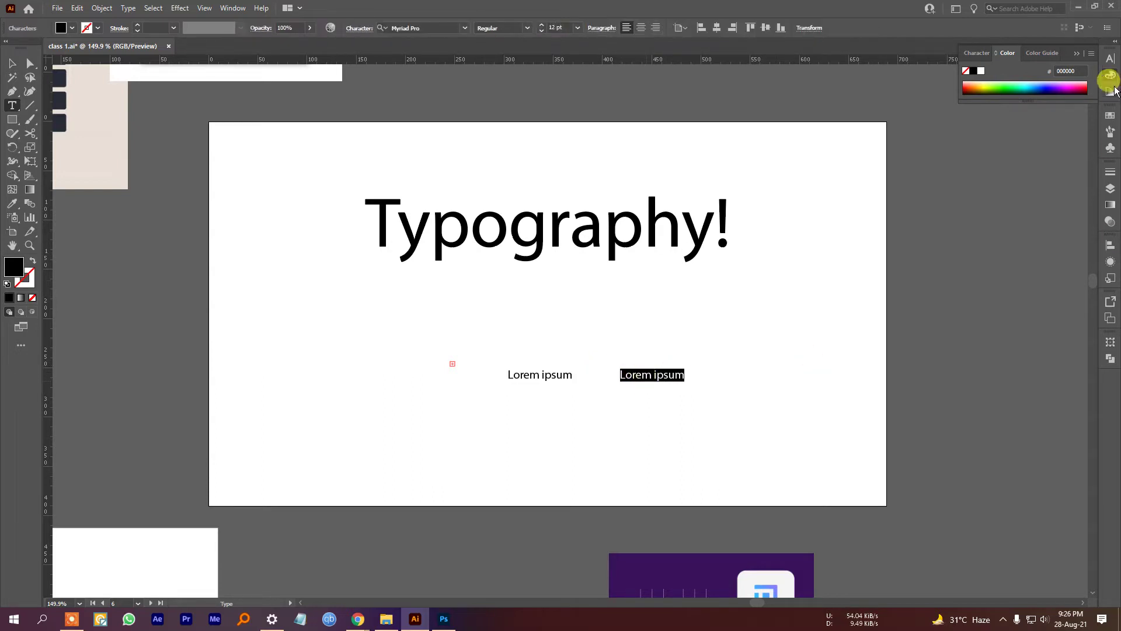
Float the expanded Character panel over the artboard and draw a placeholder paragraph text box right of the "Lorem ipsum" samples.
{"action": "left_click_drag", "start_coordinate": [1116, 68], "coordinate": [983, 159]}
{"action": "left_click", "coordinate": [984, 159]}
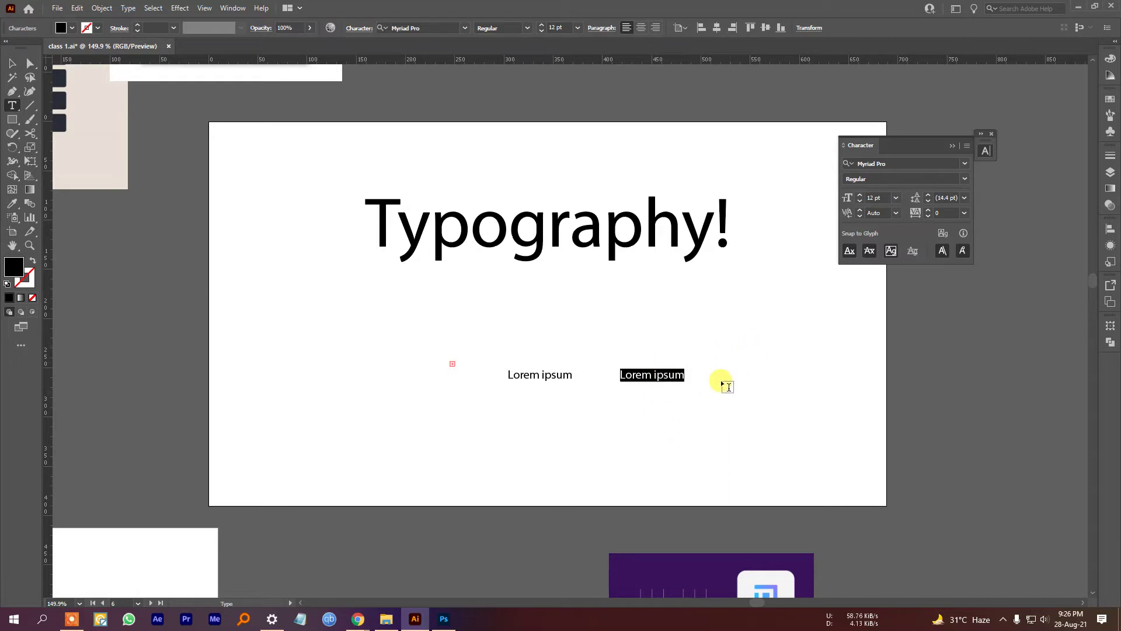
{"action": "left_click", "coordinate": [695, 372]}
{"action": "left_click_drag", "start_coordinate": [717, 383], "coordinate": [875, 459]}
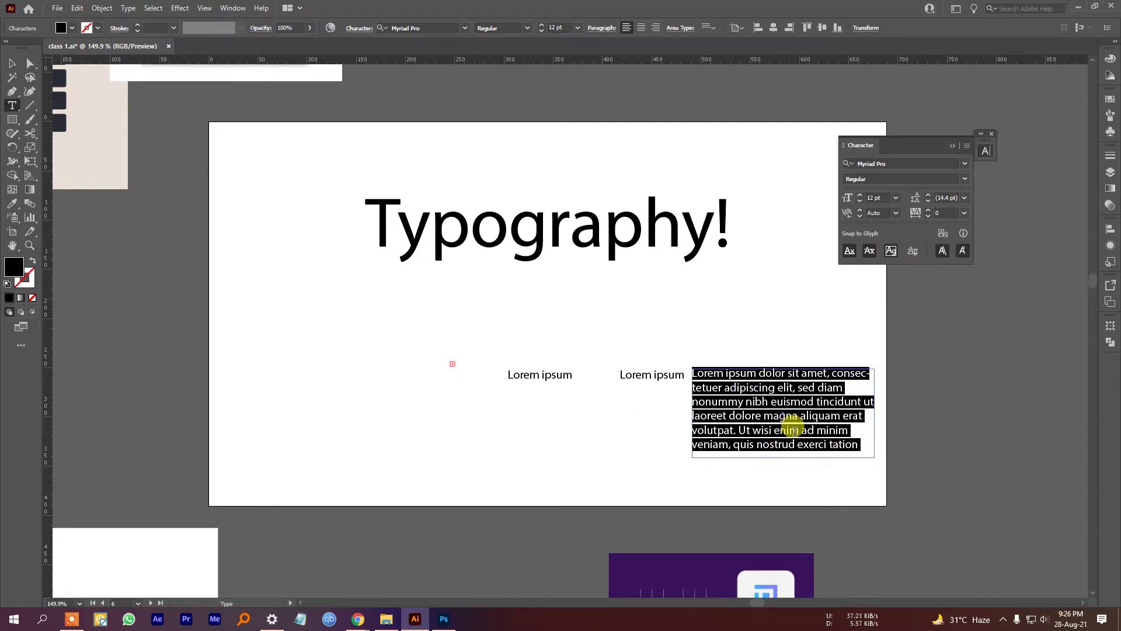
Add a point-text line reading "a quick brown fox jumps over a lazy dog" just below the heading.
{"action": "left_click", "coordinate": [559, 310]}
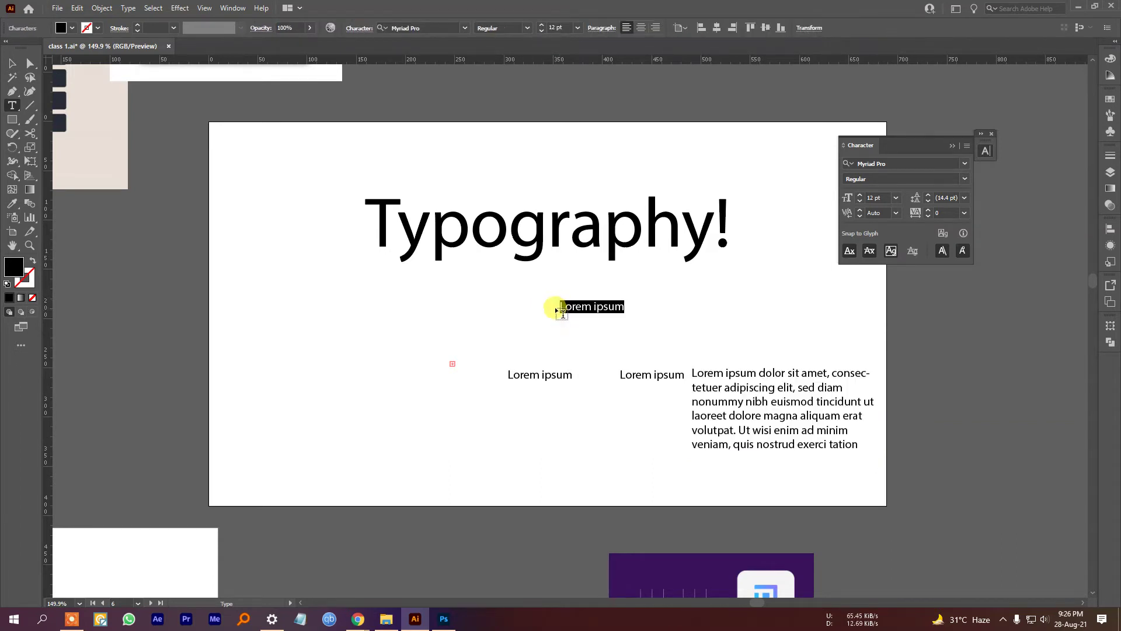
{"action": "key", "text": "BackSpace"}
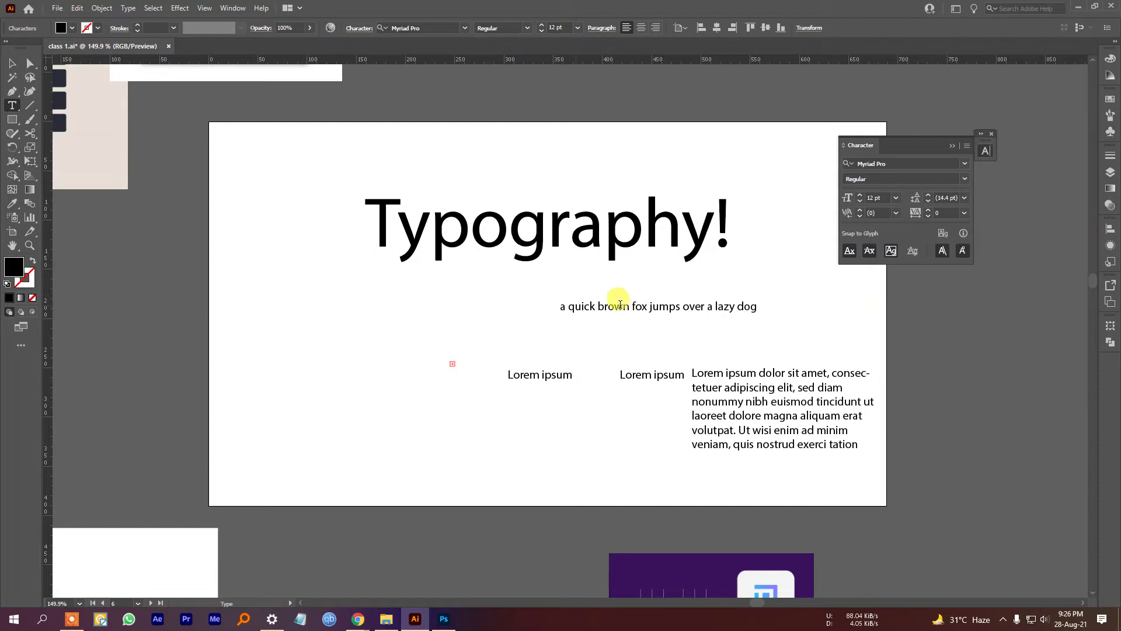
{"action": "left_click", "coordinate": [667, 305]}
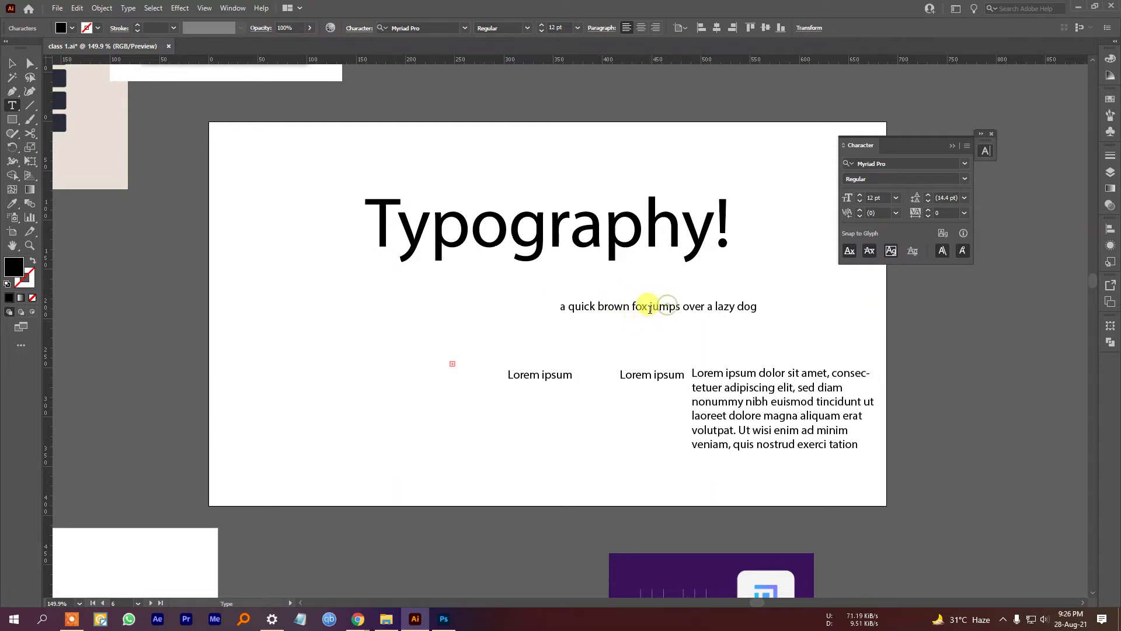
Copy the fox sentence and replace all the placeholder text in the paragraph text box with it.
{"action": "triple_click", "coordinate": [650, 307]}
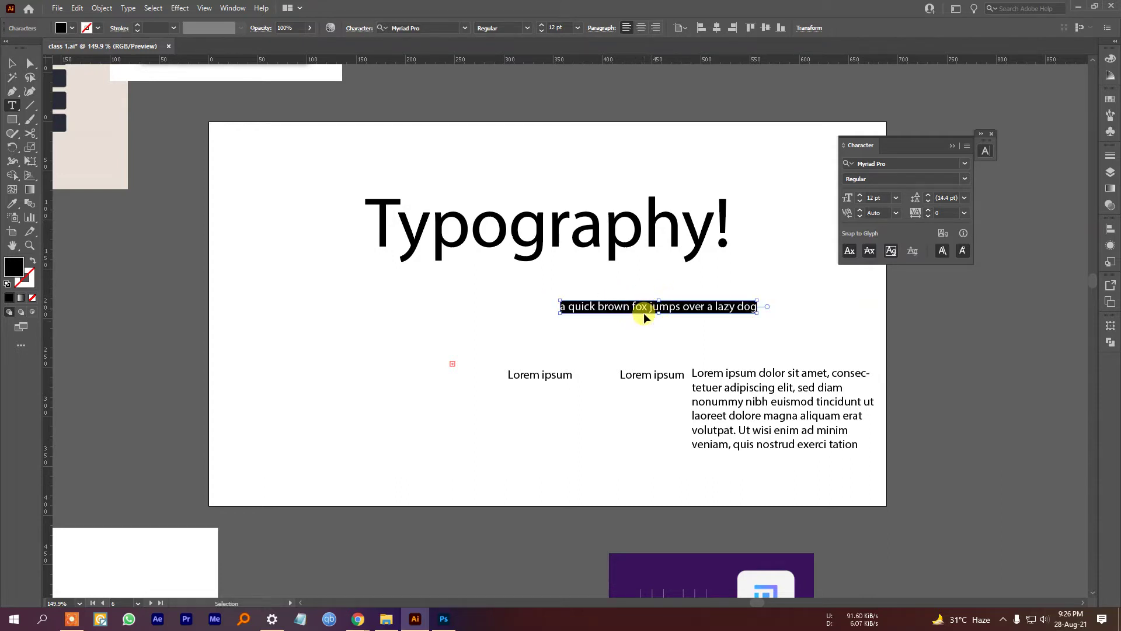
{"action": "left_click", "coordinate": [796, 431]}
{"action": "key", "text": "ctrl+a"}
{"action": "type", "text": "a quick brown fox jumps over a lazy dog"}
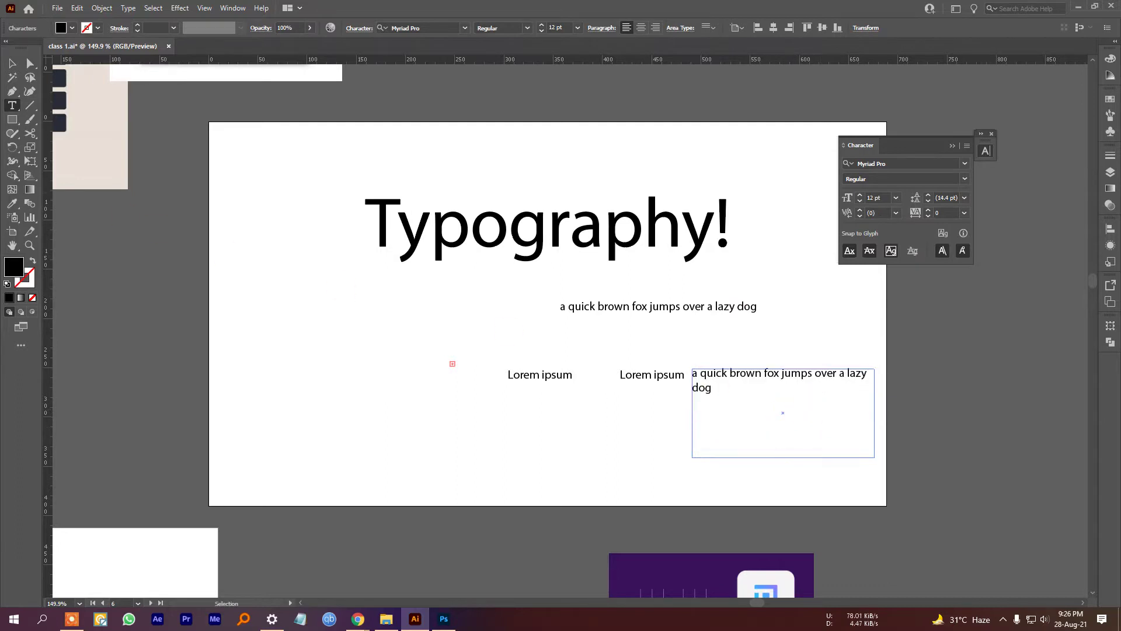
Move the paragraph text box to the artboard's left side and delete the tiny stray text box beside it.
{"action": "left_click", "coordinate": [11, 62]}
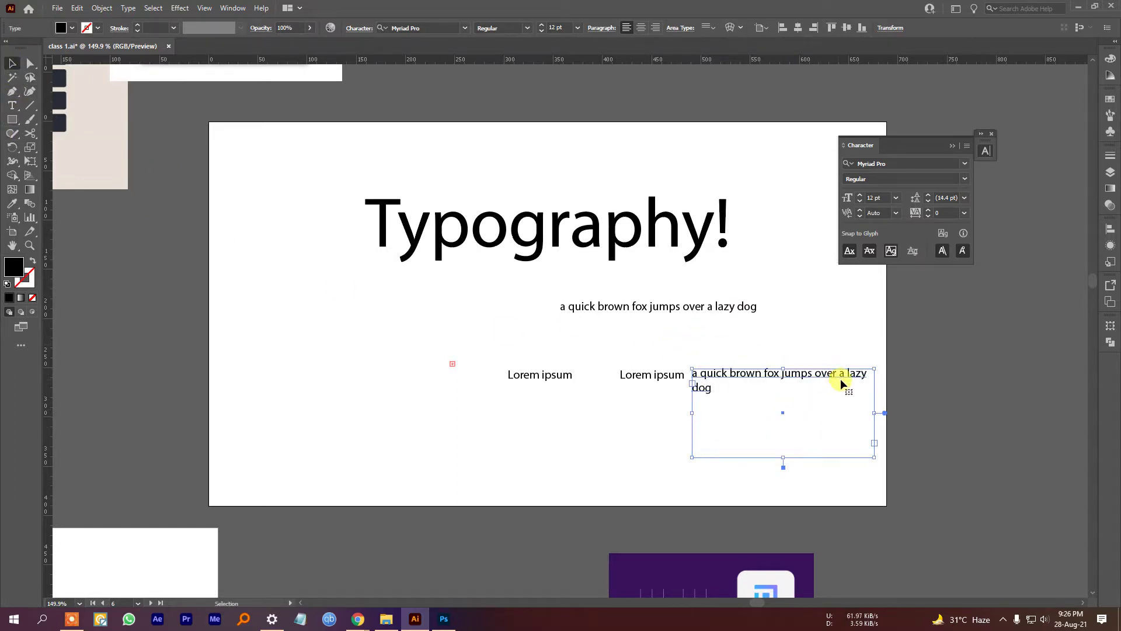
{"action": "left_click_drag", "start_coordinate": [839, 373], "coordinate": [389, 324]}
{"action": "left_click", "coordinate": [467, 362]}
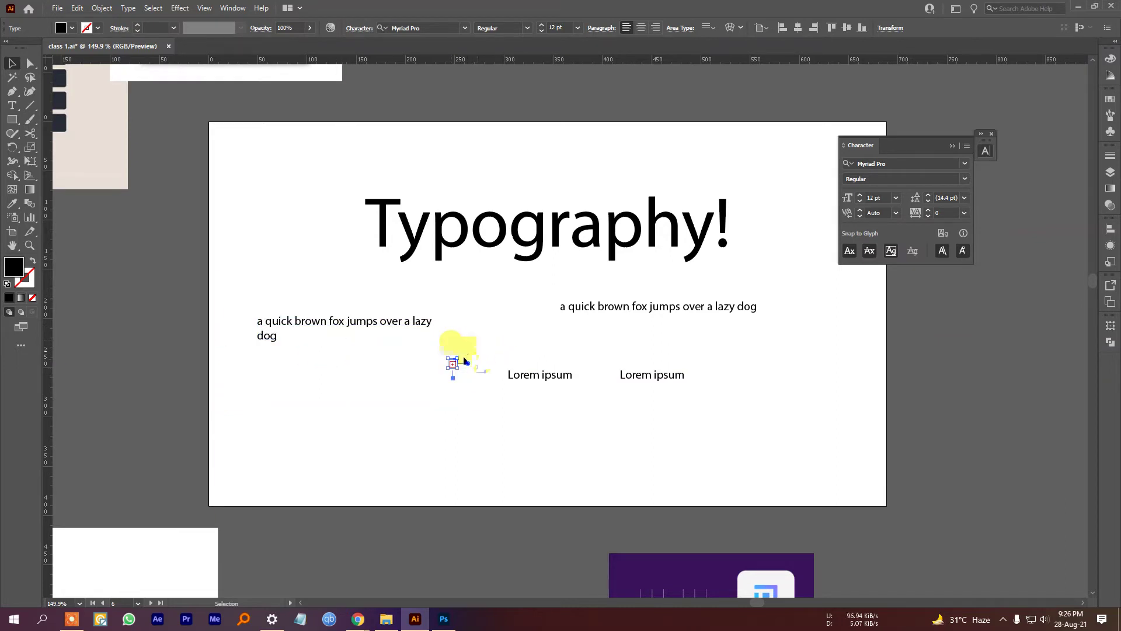
Narrow the paragraph text box so the fox sentence wraps after "jumps".
{"action": "left_click", "coordinate": [397, 317]}
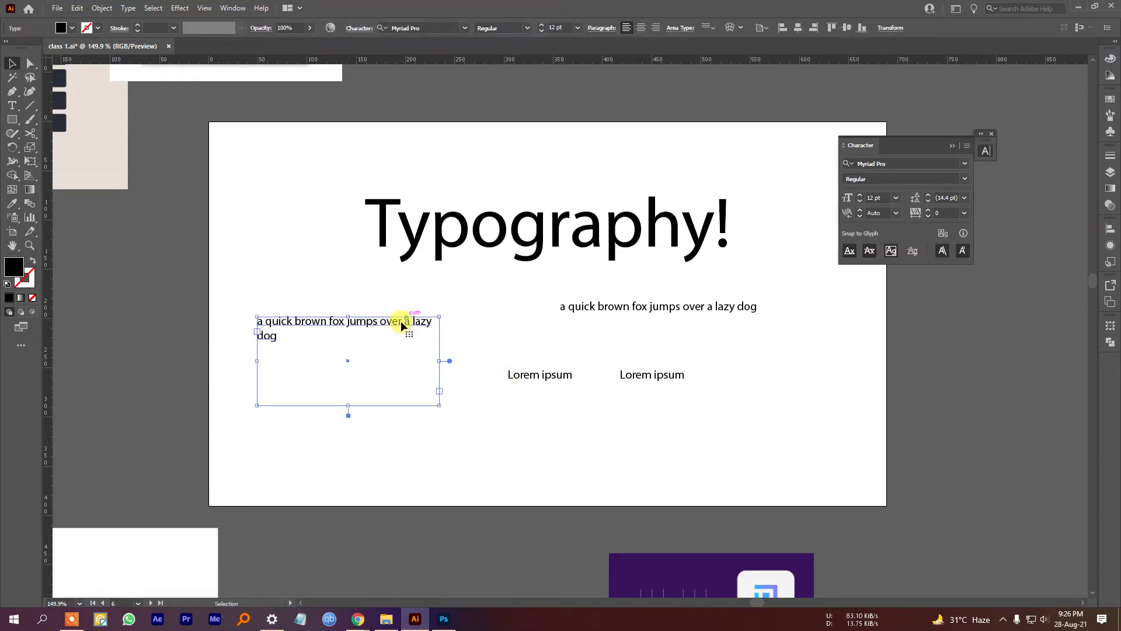
{"action": "left_click_drag", "start_coordinate": [439, 364], "coordinate": [383, 380]}
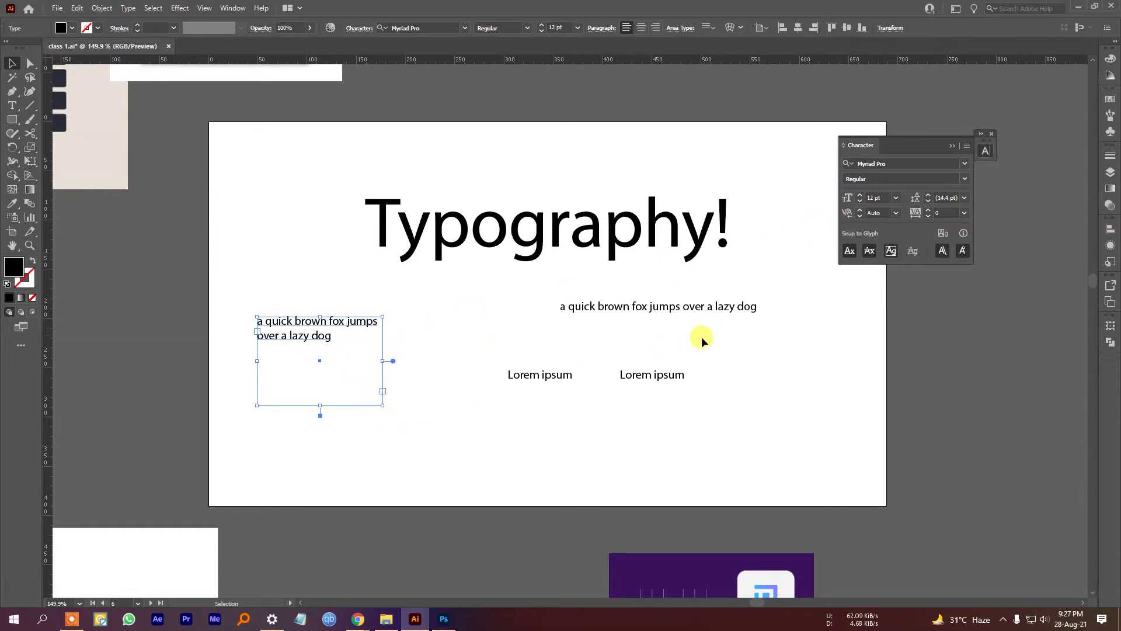
{"action": "left_click", "coordinate": [637, 226]}
Try to distort the single-line fox sentence by its bounding box, making it narrower and taller.
{"action": "left_click", "coordinate": [666, 306]}
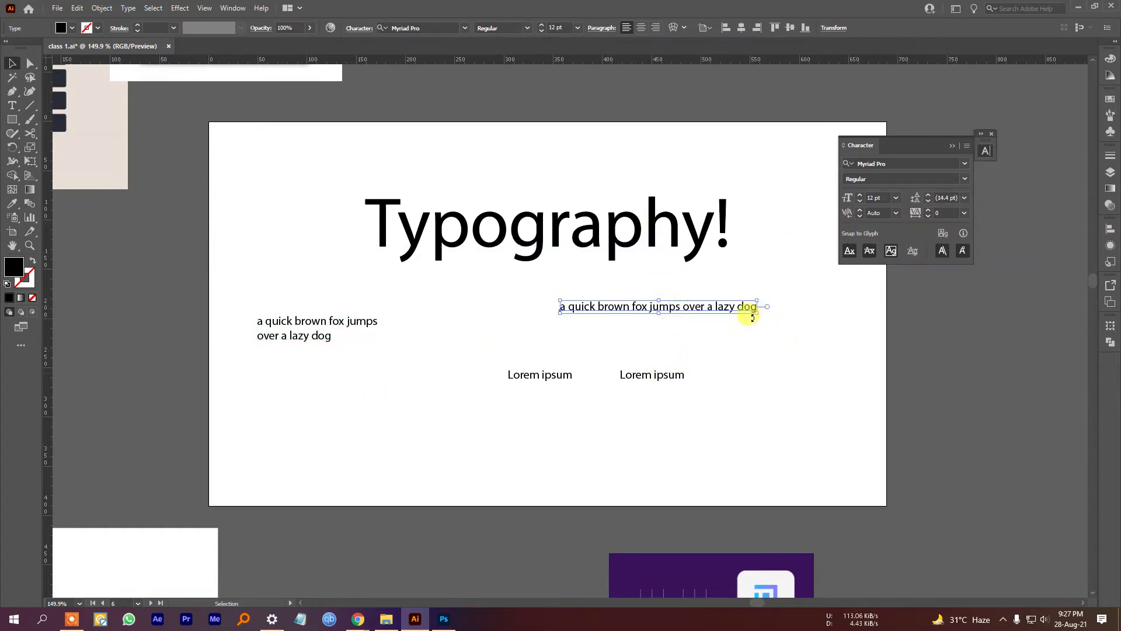
{"action": "mouse_move", "coordinate": [759, 314]}
{"action": "left_mouse_down"}
{"action": "mouse_move", "coordinate": [789, 345]}
{"action": "mouse_move", "coordinate": [858, 363]}
{"action": "mouse_move", "coordinate": [969, 351]}
{"action": "mouse_move", "coordinate": [762, 327]}
{"action": "mouse_move", "coordinate": [713, 336]}
{"action": "mouse_move", "coordinate": [713, 326]}
{"action": "mouse_move", "coordinate": [746, 490]}
{"action": "mouse_move", "coordinate": [788, 498]}
{"action": "mouse_move", "coordinate": [896, 395]}
{"action": "mouse_move", "coordinate": [908, 438]}
{"action": "mouse_move", "coordinate": [768, 338]}
{"action": "mouse_move", "coordinate": [766, 310]}
{"action": "left_mouse_up"}
{"action": "left_click", "coordinate": [792, 337]}
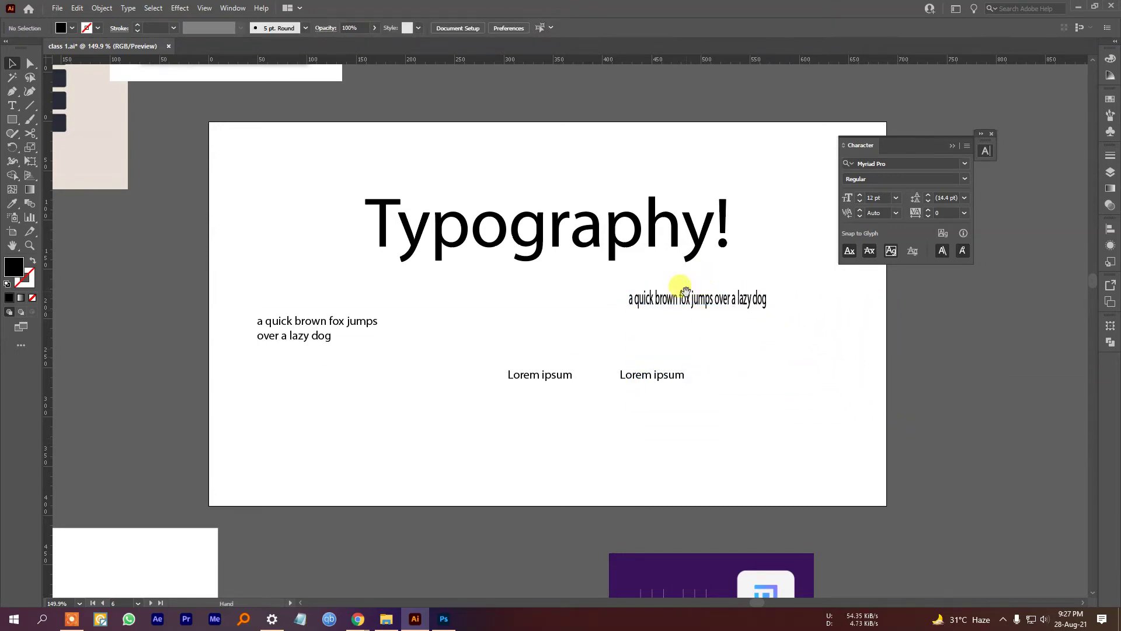
{"action": "scroll", "coordinate": [688, 283], "scroll_direction": "up", "scroll_amount": 4}
{"action": "scroll", "coordinate": [914, 345], "scroll_direction": "down", "scroll_amount": 5}
{"action": "scroll", "coordinate": [713, 325], "scroll_direction": "up", "scroll_amount": 2}
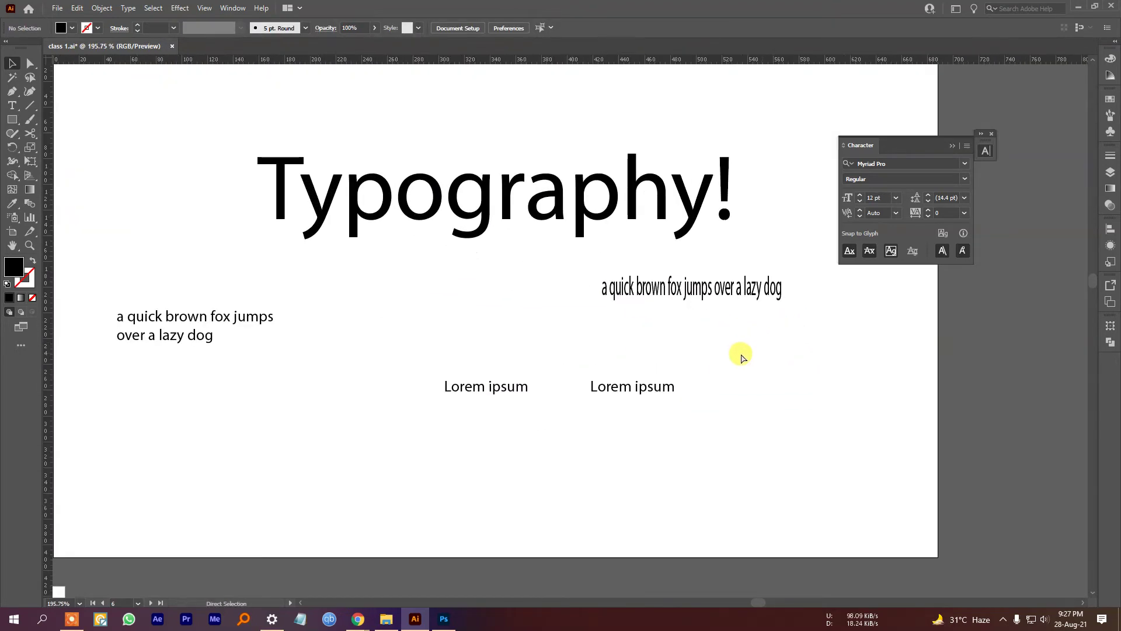
Undo the distortion of the single-line fox sentence and deselect it.
{"action": "key", "text": "ctrl+z"}
{"action": "key", "text": "ctrl+z"}
{"action": "key", "text": "ctrl+z"}
{"action": "left_click", "coordinate": [789, 361]}
Set the single-line fox sentence's font size to 17 pt, and scale it down by its bounding box to about 4.2 pt.
{"action": "left_click", "coordinate": [516, 283]}
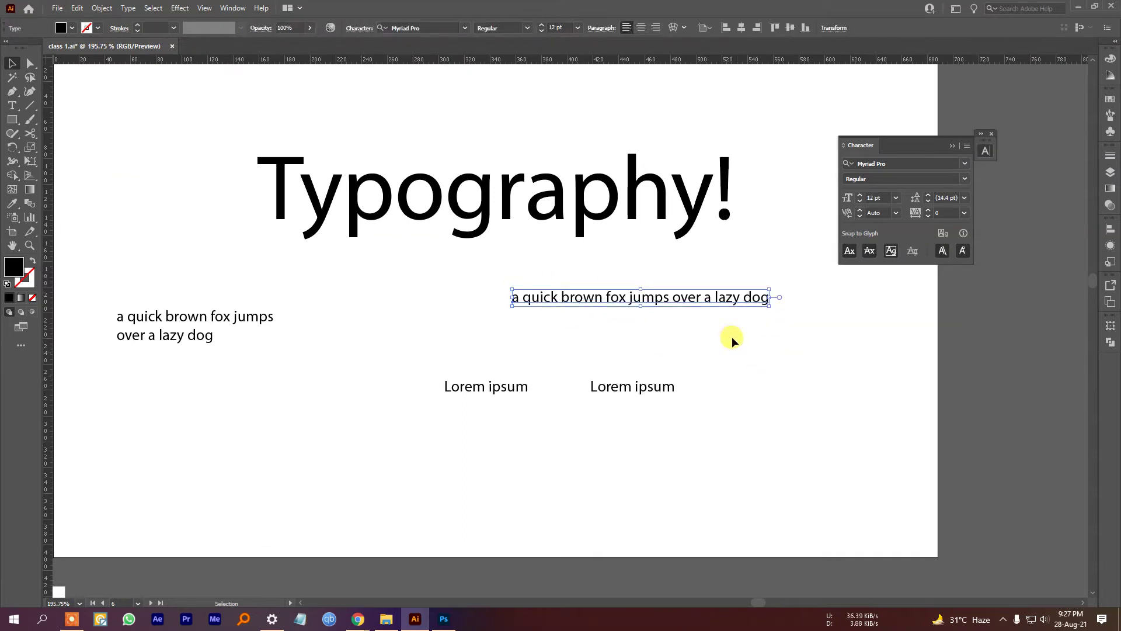
{"action": "left_click", "coordinate": [882, 197]}
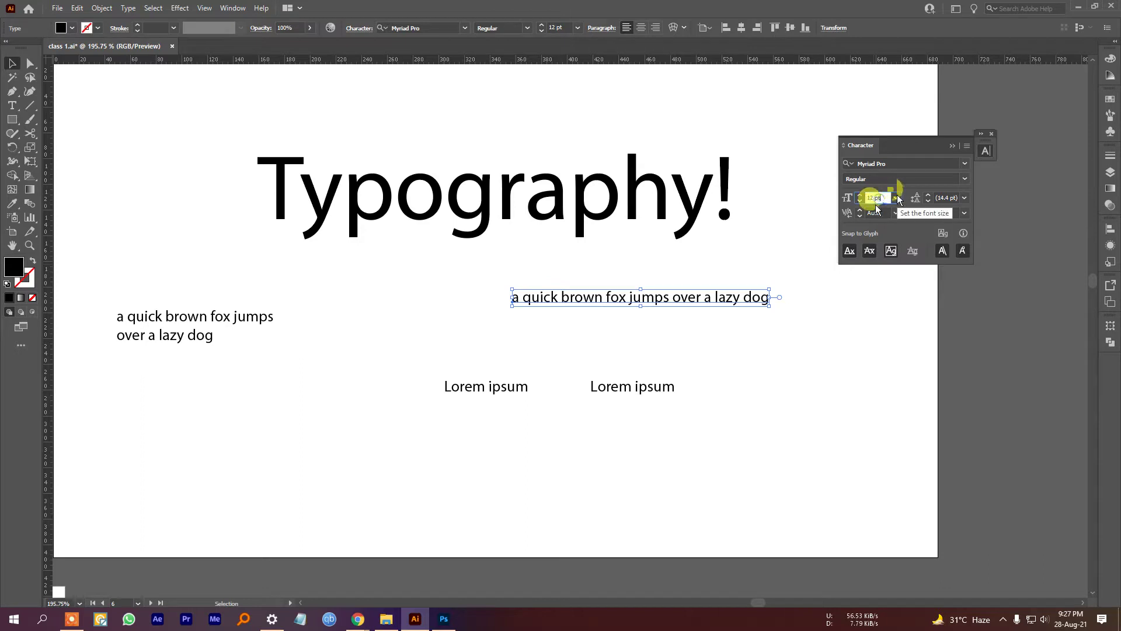
{"action": "scroll", "coordinate": [884, 198], "scroll_direction": "up", "scroll_amount": 5}
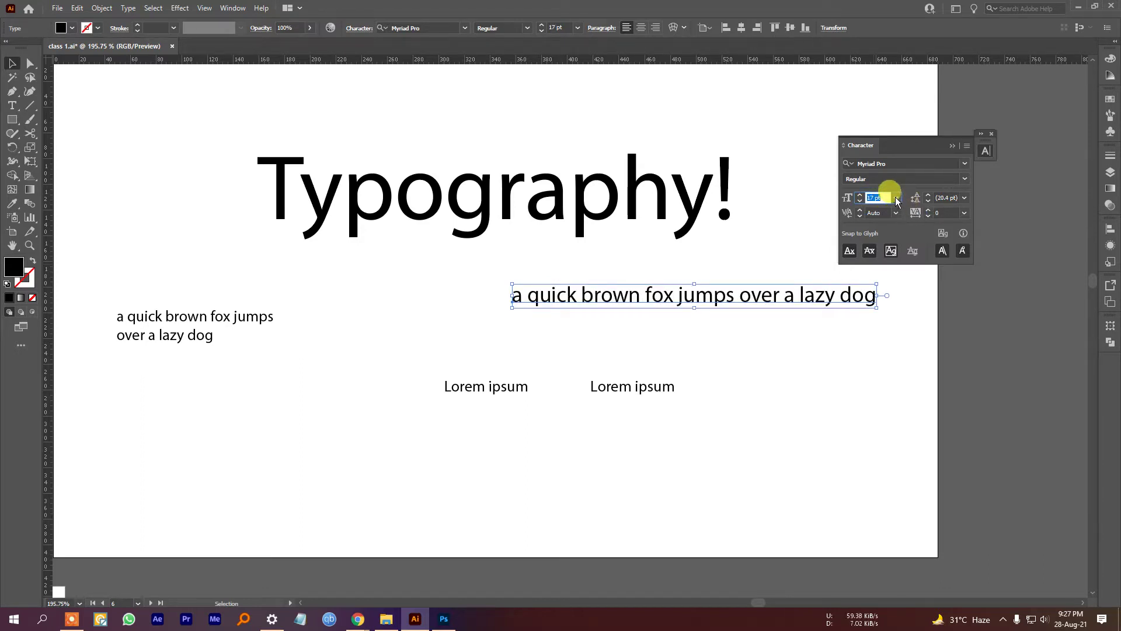
{"action": "left_click", "coordinate": [896, 197]}
{"action": "left_click", "coordinate": [751, 243]}
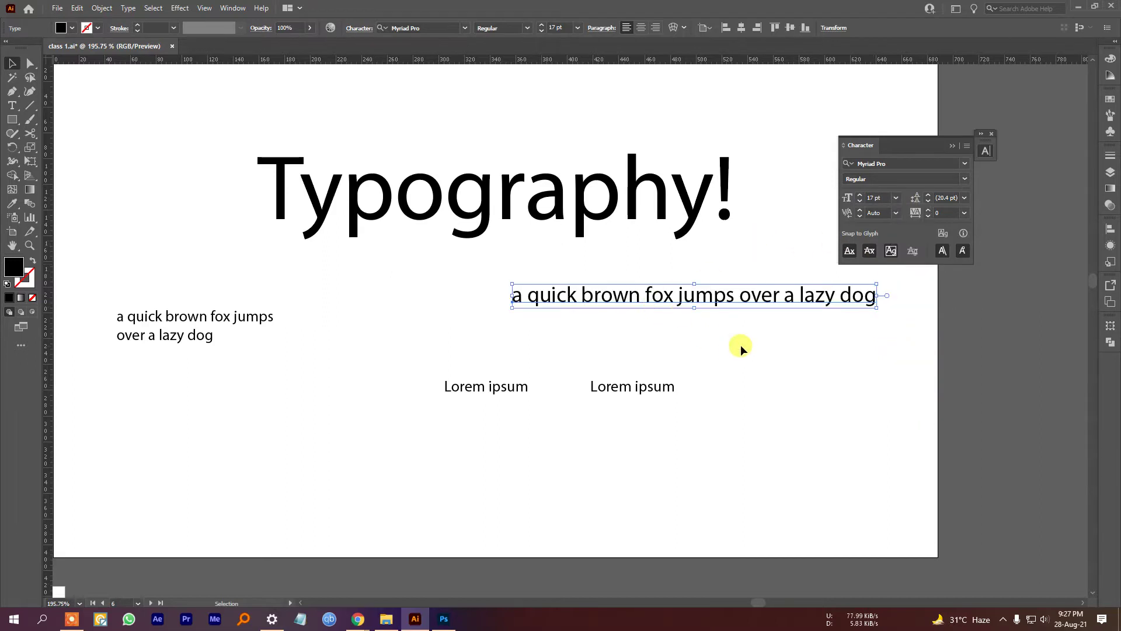
{"action": "left_click_drag", "start_coordinate": [876, 310], "coordinate": [775, 287]}
Launch QiPress Lite to show the pressed keys on screen.
{"action": "left_click", "coordinate": [13, 619]}
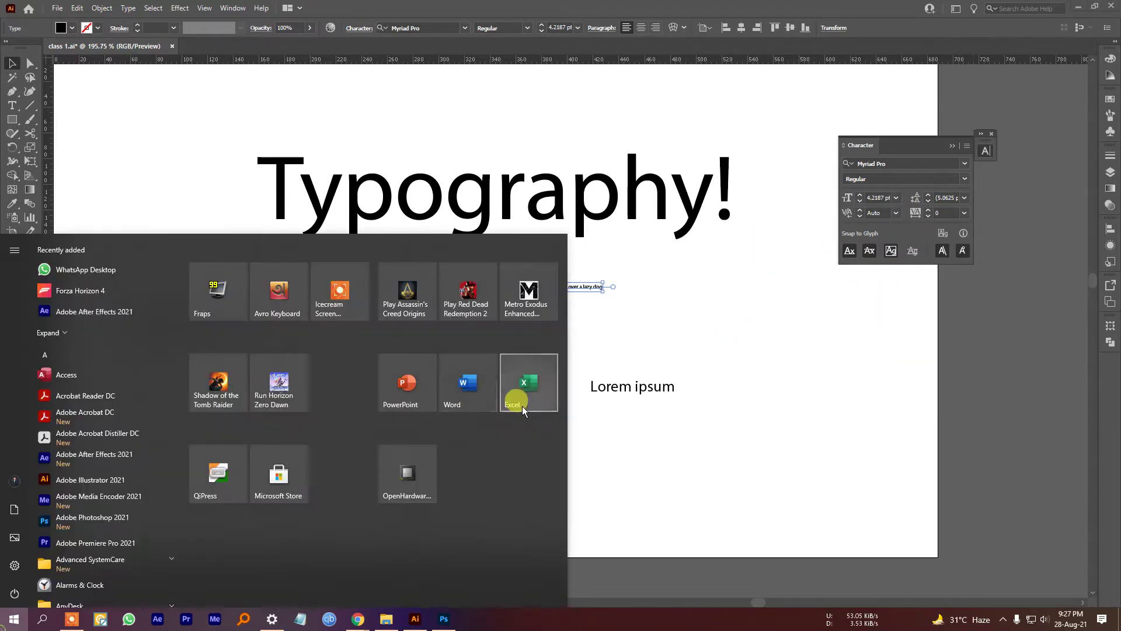
{"action": "left_click", "coordinate": [220, 480]}
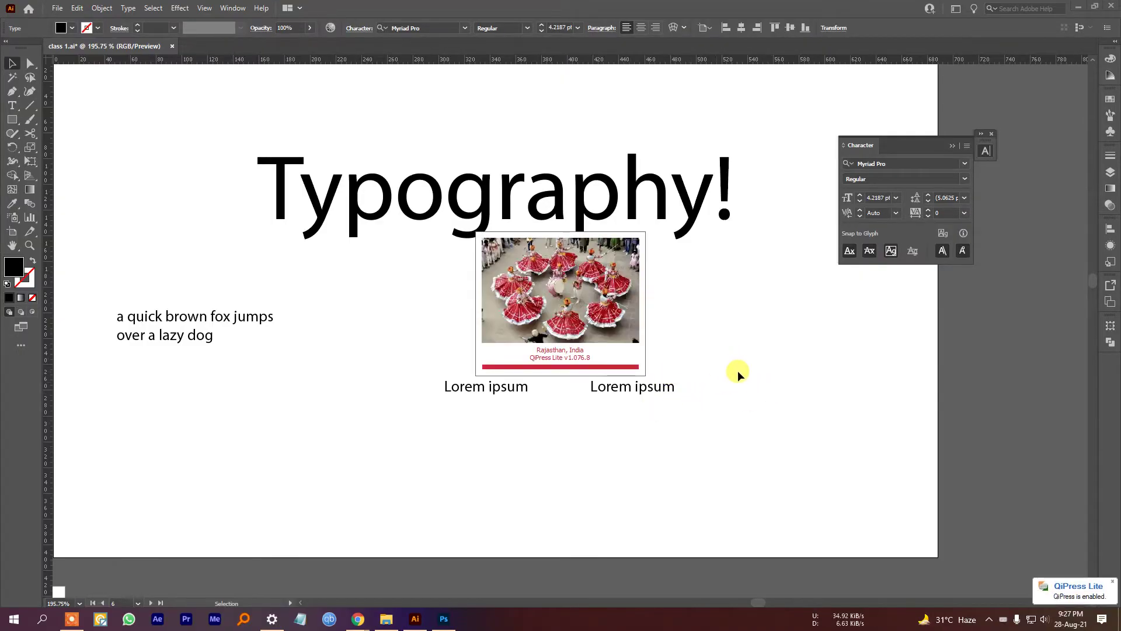
Scale the single-line fox sentence up by its bounding box, and back down to about 11.4 pt.
{"action": "left_click", "coordinate": [731, 361]}
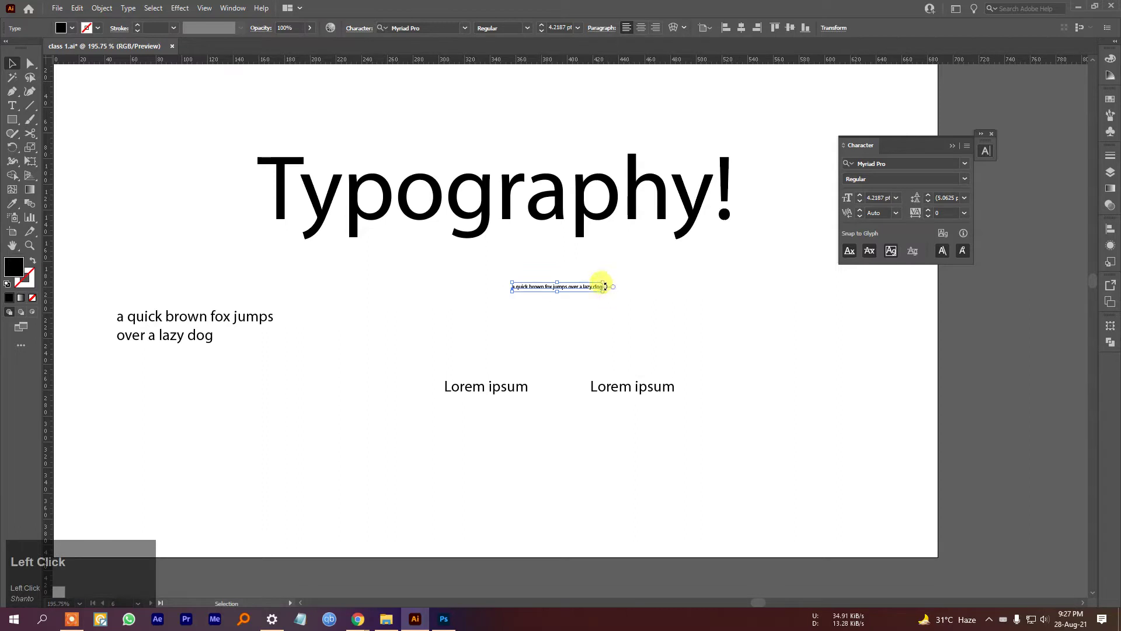
{"action": "left_click_drag", "start_coordinate": [605, 286], "coordinate": [849, 404]}
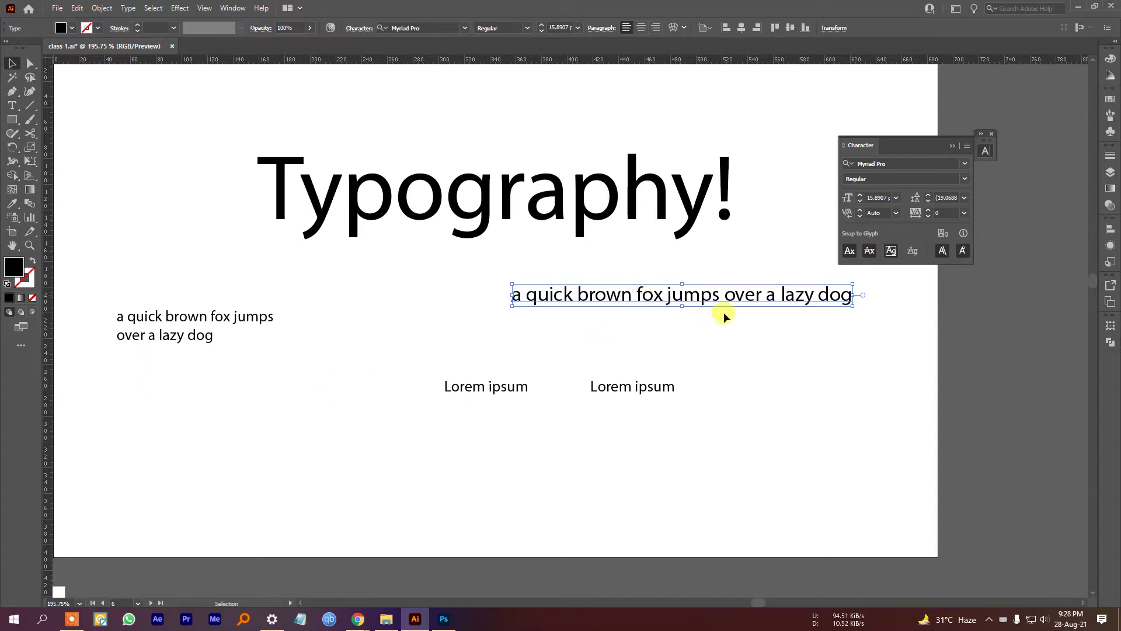
{"action": "left_click_drag", "start_coordinate": [853, 305], "coordinate": [780, 326]}
Enlarge the paragraph text box with the fox sentence slightly and set its font size to 19 pt.
{"action": "left_click", "coordinate": [248, 316]}
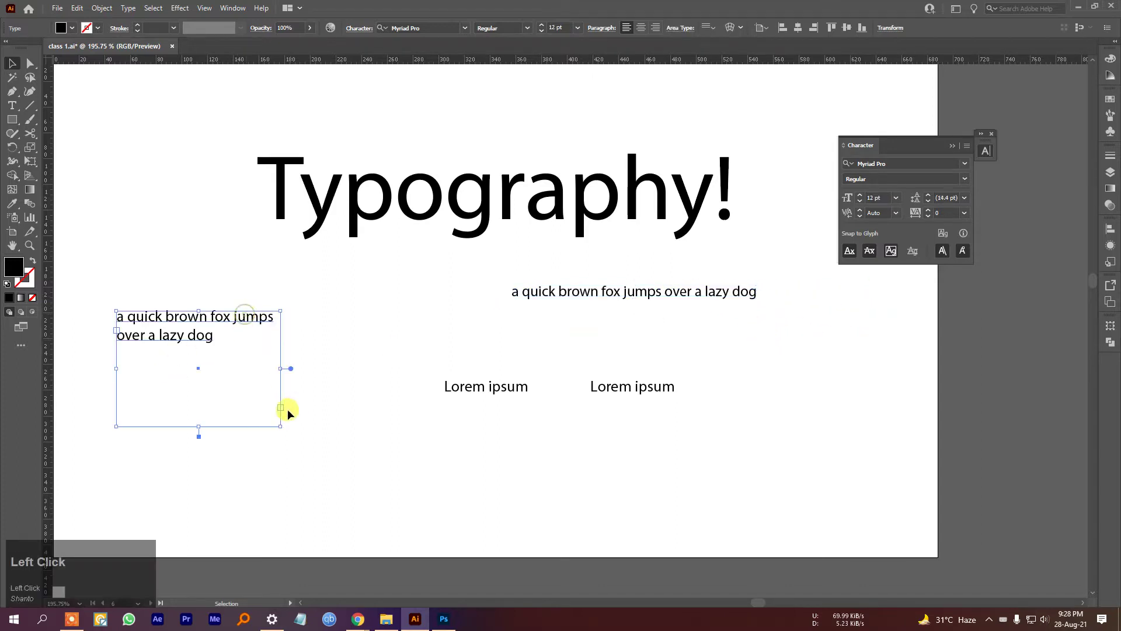
{"action": "left_click_drag", "start_coordinate": [279, 427], "coordinate": [303, 442]}
{"action": "left_click", "coordinate": [879, 198]}
{"action": "scroll", "coordinate": [881, 198], "scroll_direction": "up", "scroll_amount": 7}
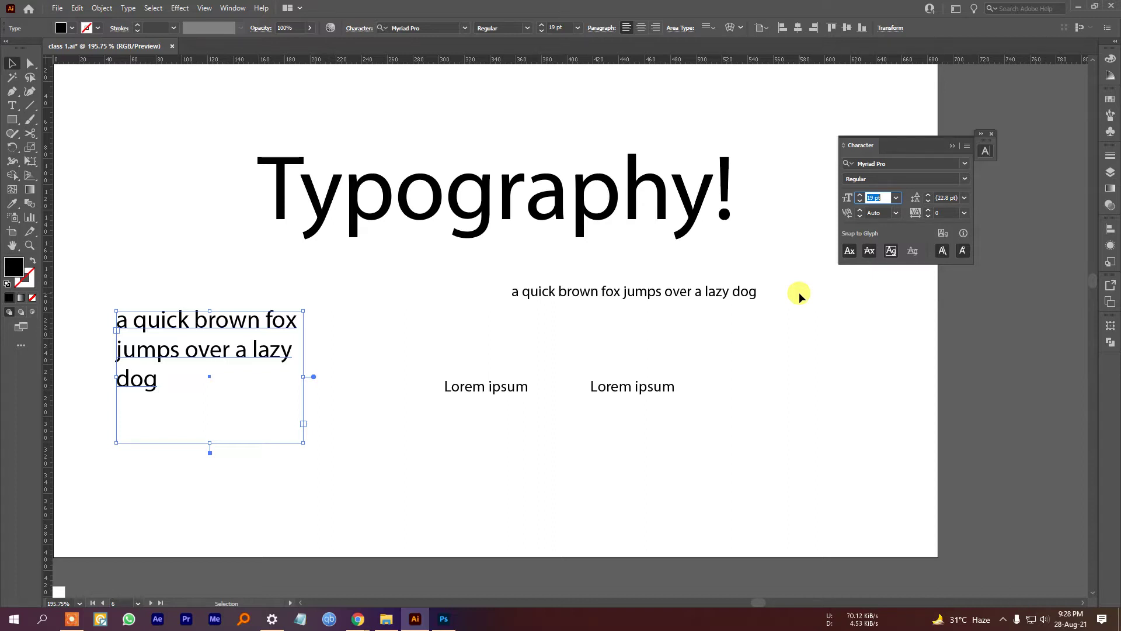
Break the single-line fox sentence into two lines before "jumps" and scale the text up to about 16.4 pt.
{"action": "left_click", "coordinate": [724, 296]}
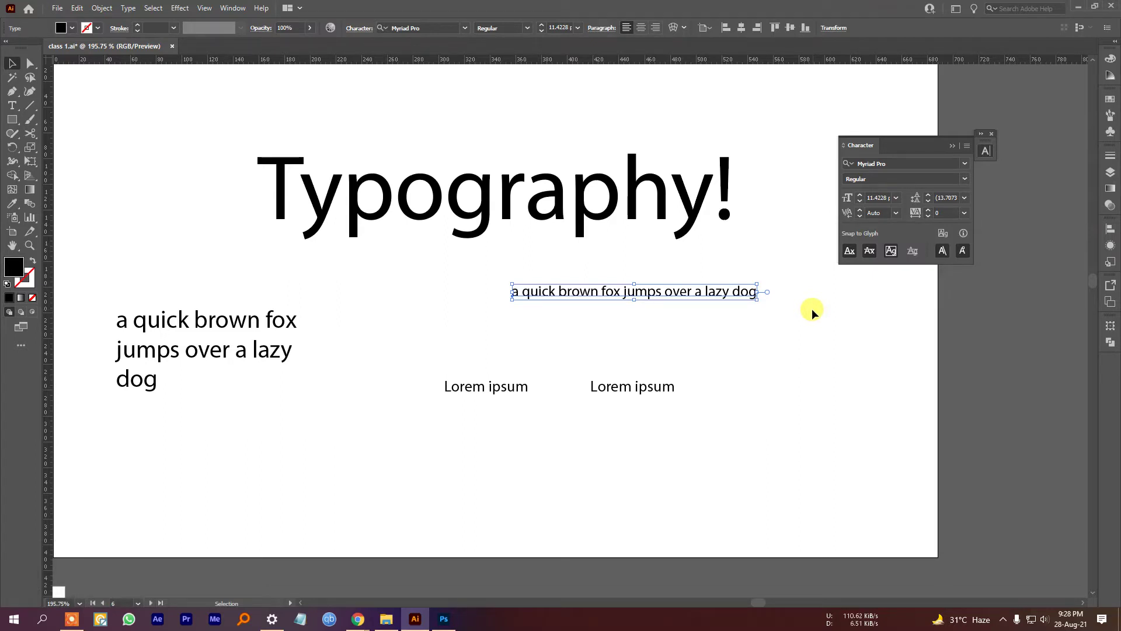
{"action": "double_click", "coordinate": [547, 289]}
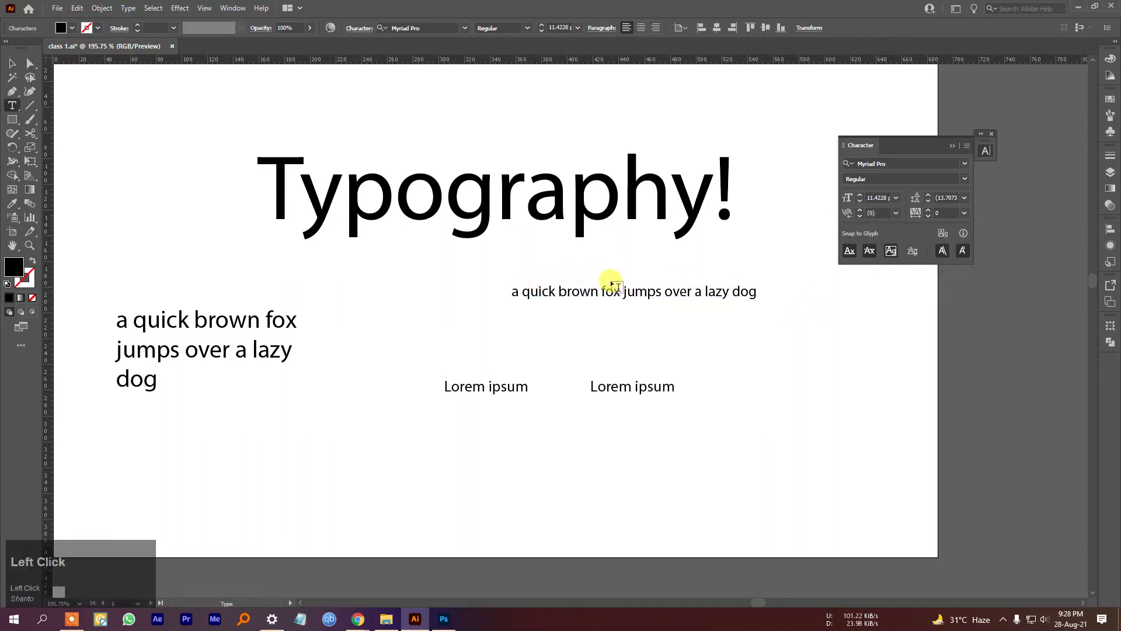
{"action": "key", "text": "Return"}
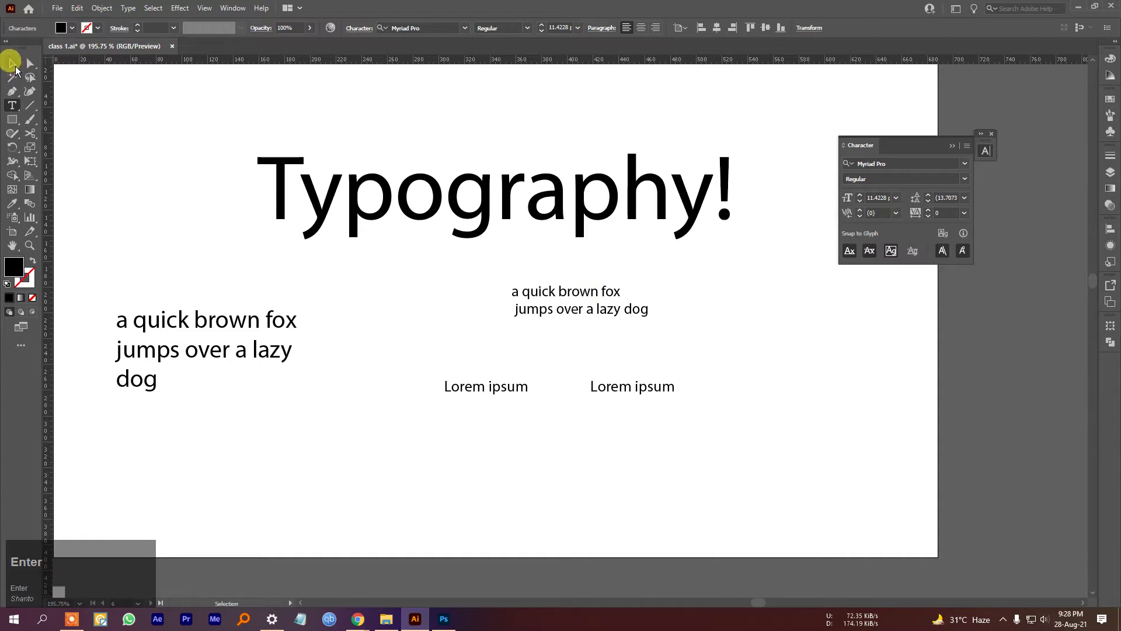
{"action": "left_click", "coordinate": [14, 65]}
{"action": "left_click_drag", "start_coordinate": [649, 318], "coordinate": [708, 363]}
{"action": "left_click", "coordinate": [646, 328], "text": "ctrl"}
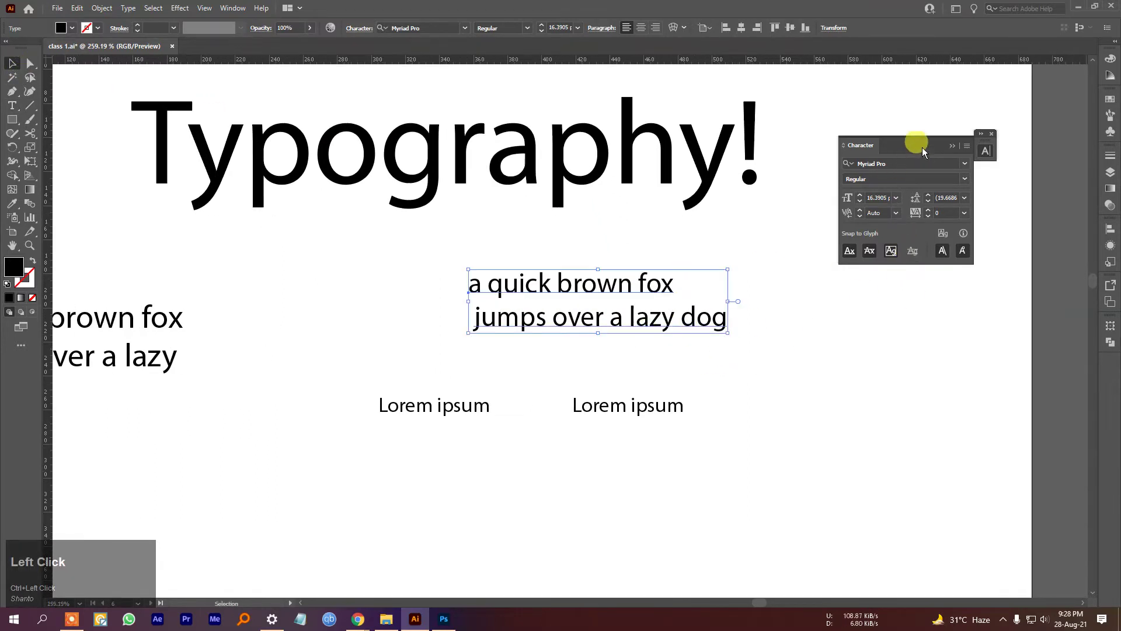
Separate the Character panel from the collapsed panel attached to it, and look up where it is opened among the type windows.
{"action": "left_click_drag", "start_coordinate": [922, 149], "coordinate": [919, 164]}
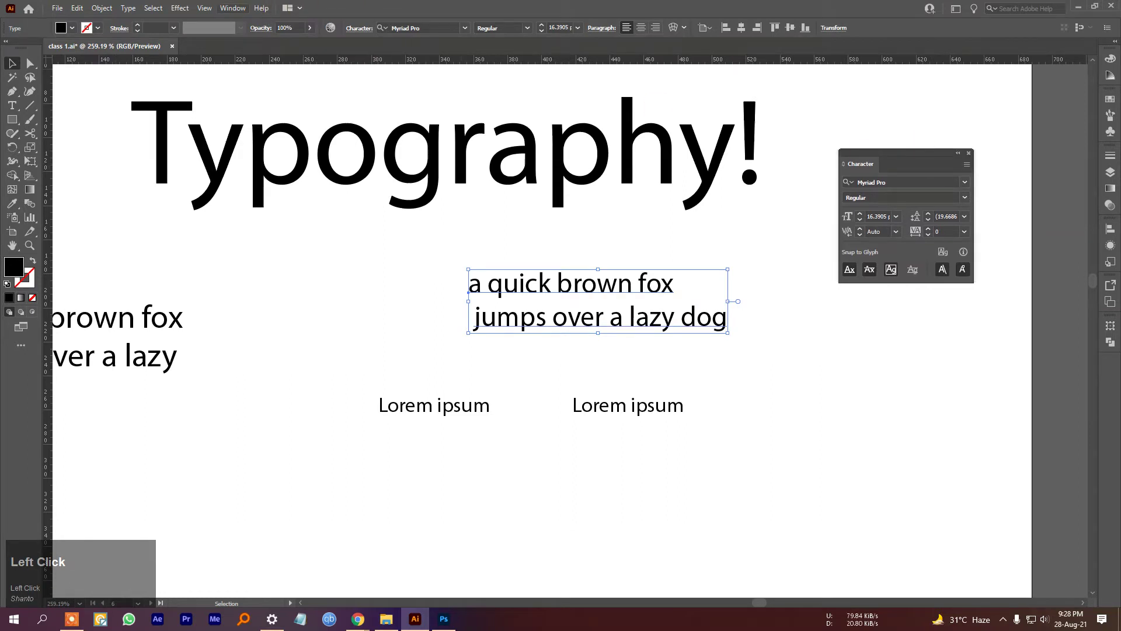
{"action": "left_click", "coordinate": [233, 9]}
{"action": "mouse_move", "coordinate": [280, 548]}
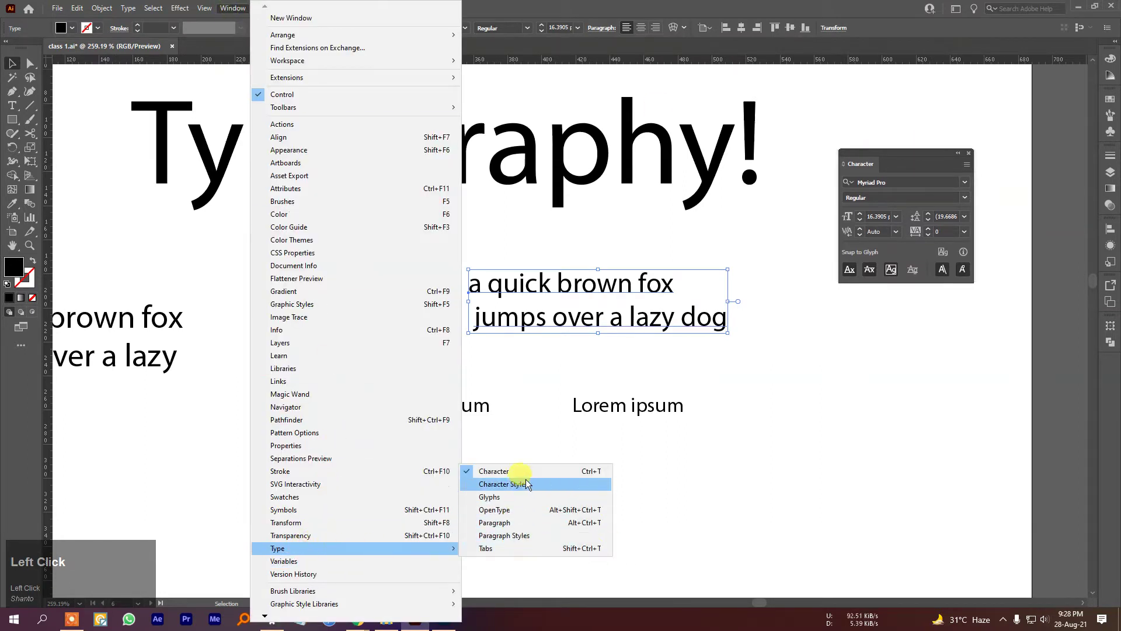
{"action": "left_click", "coordinate": [970, 159]}
{"action": "left_click", "coordinate": [896, 381]}
Delete the two Lorem ipsum texts below the two-line fox sentence.
{"action": "left_click", "coordinate": [620, 282]}
{"action": "left_click_drag", "start_coordinate": [726, 460], "coordinate": [419, 403]}
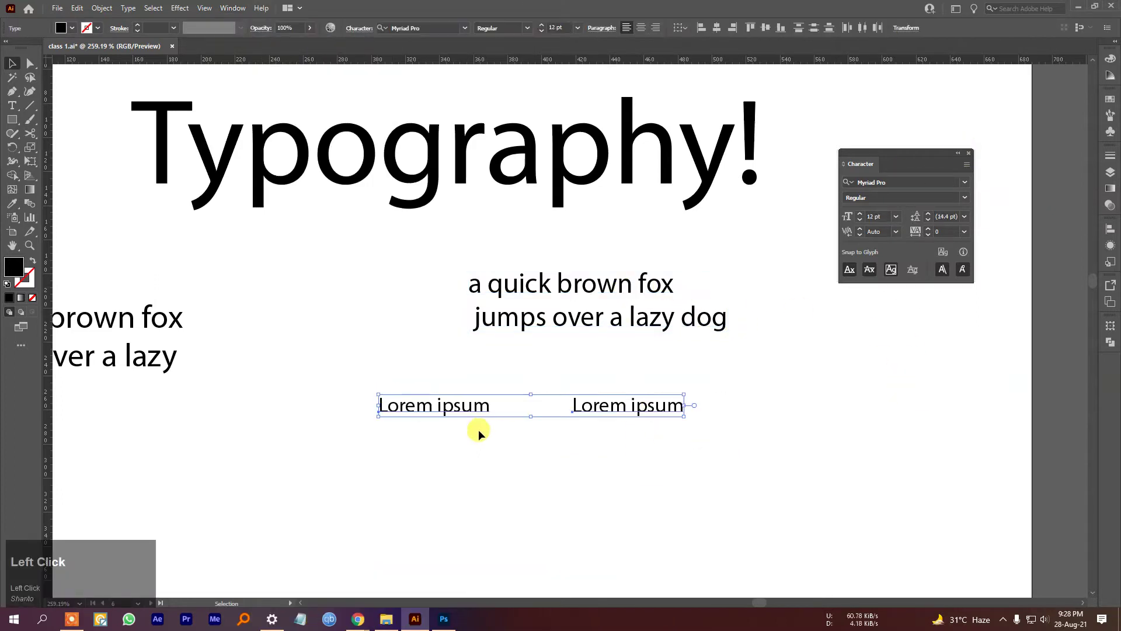
{"action": "key", "text": "Delete"}
Move the two-line fox sentence slightly and set its font size to 21 pt.
{"action": "left_click_drag", "start_coordinate": [705, 321], "coordinate": [675, 326]}
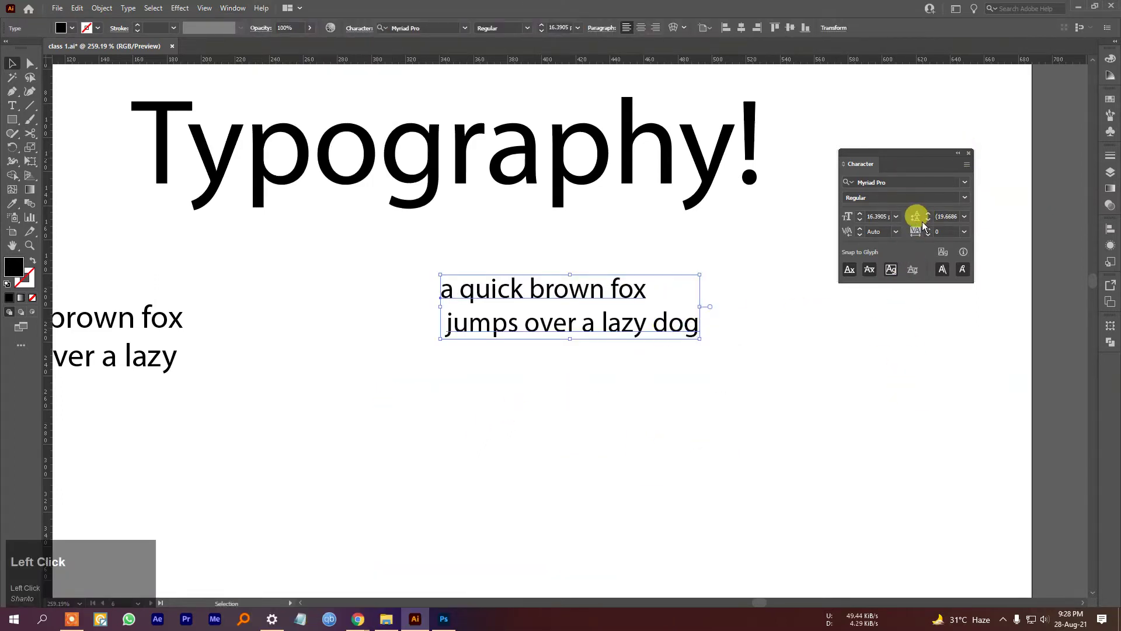
{"action": "left_click", "coordinate": [895, 216]}
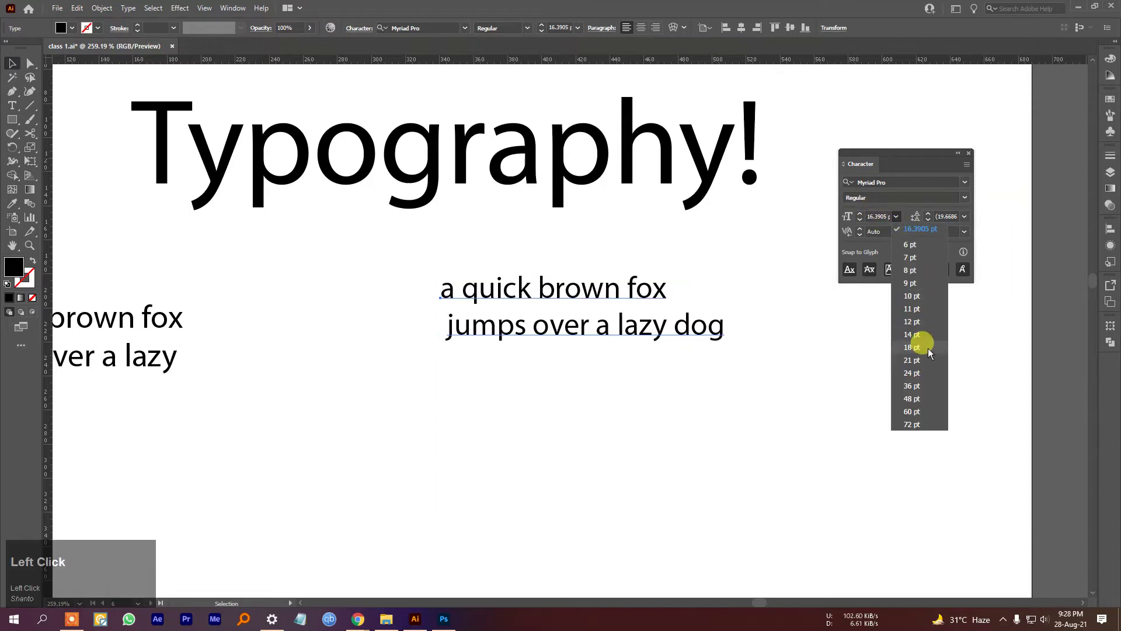
{"action": "left_click", "coordinate": [914, 361]}
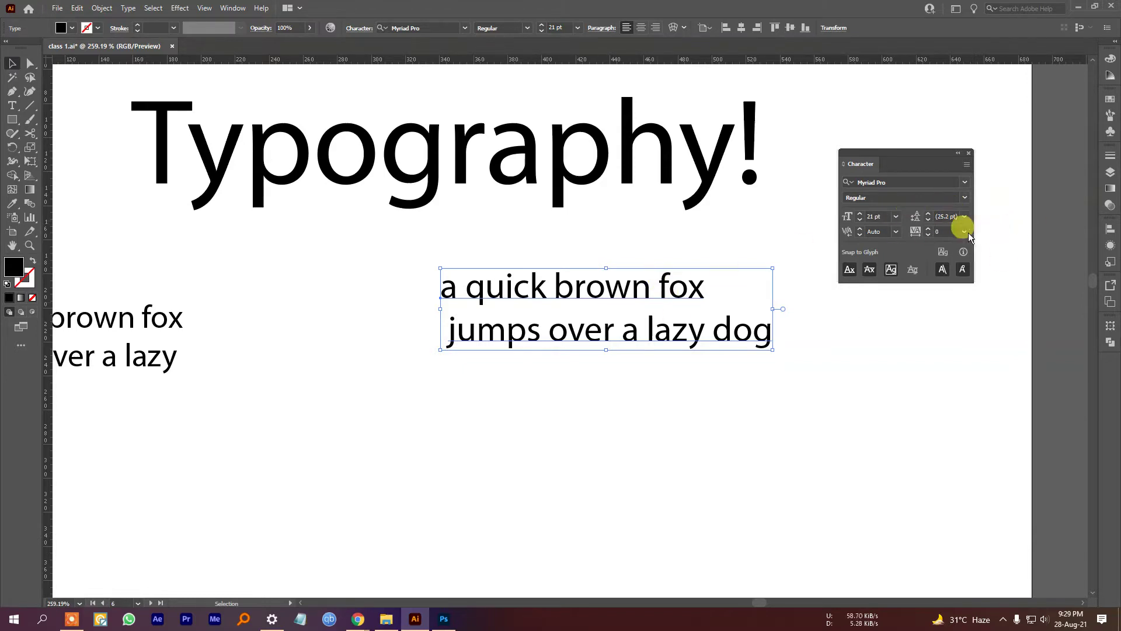
Increase the leading of the two-line fox sentence, tighten it to 21 pt, and deselect the text.
{"action": "left_click", "coordinate": [949, 216]}
{"action": "scroll", "coordinate": [952, 214], "scroll_direction": "up", "scroll_amount": 4}
{"action": "scroll", "coordinate": [953, 214], "scroll_direction": "up", "scroll_amount": 4}
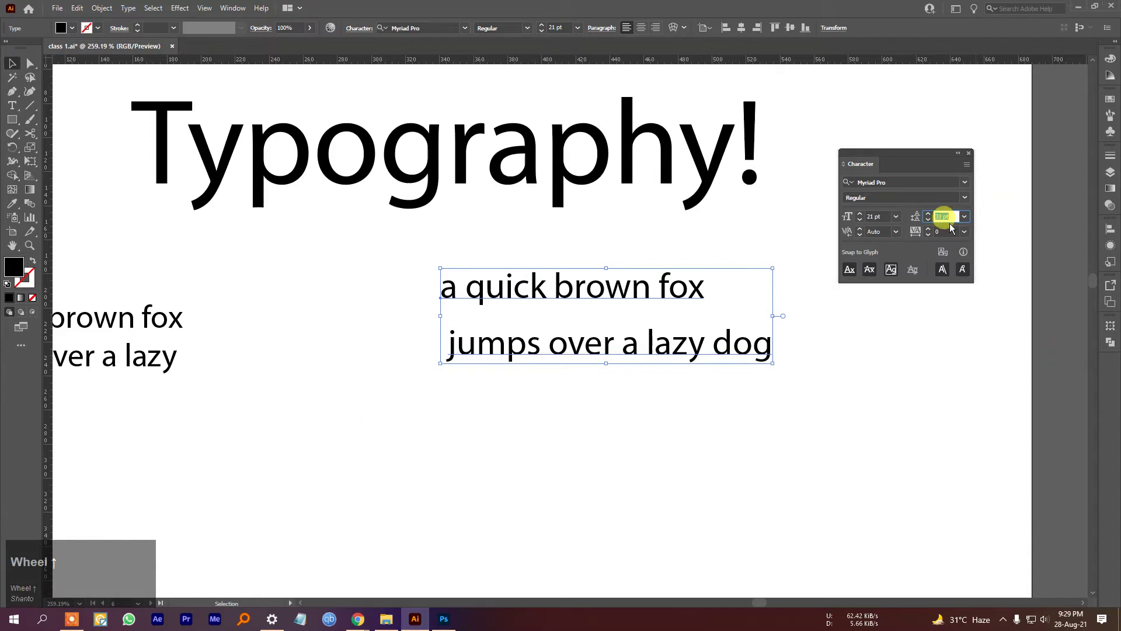
{"action": "scroll", "coordinate": [952, 216], "scroll_direction": "down", "scroll_amount": 9}
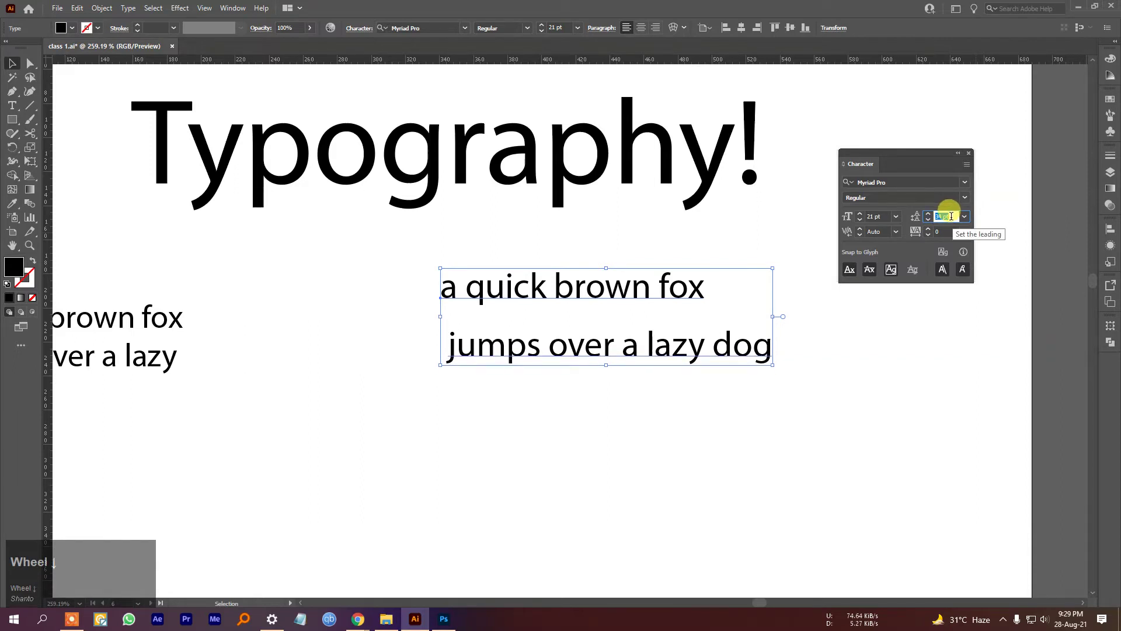
{"action": "scroll", "coordinate": [950, 216], "scroll_direction": "down", "scroll_amount": 4}
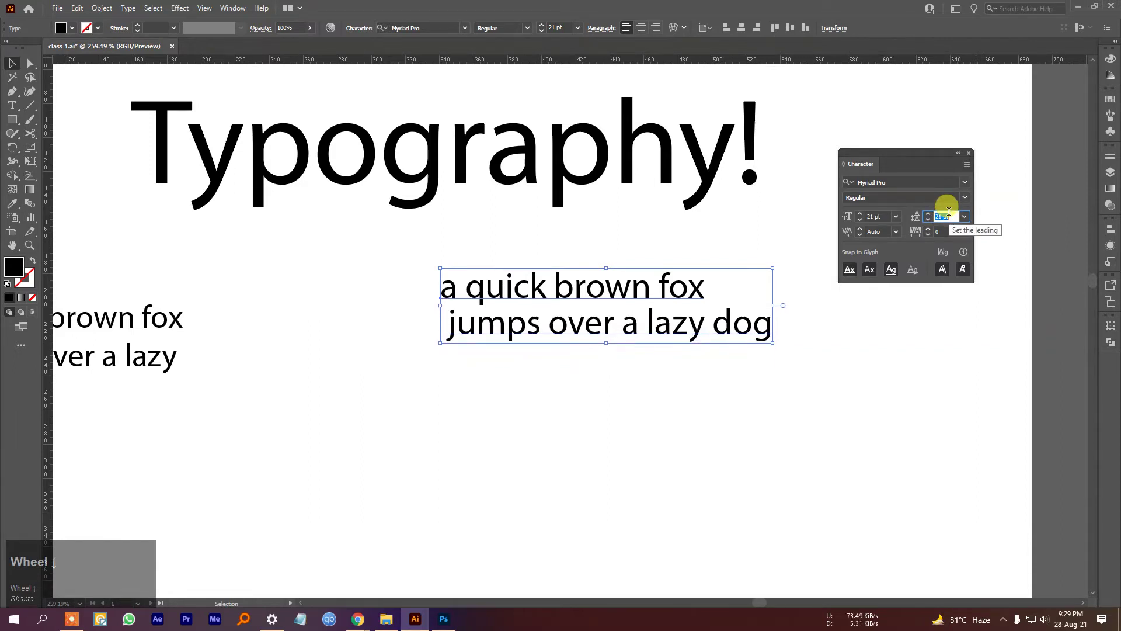
{"action": "left_click", "coordinate": [868, 231]}
{"action": "left_click", "coordinate": [594, 473]}
Add the point text "VA" below the two-line fox sentence and scale it up to about 93 pt.
{"action": "left_click", "coordinate": [12, 105]}
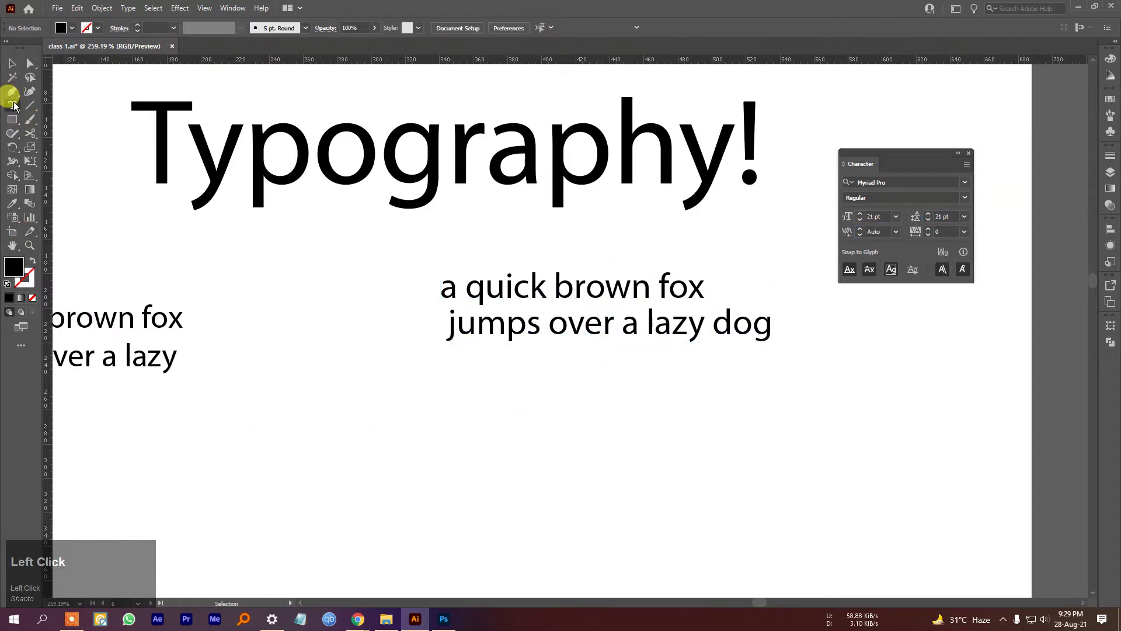
{"action": "left_click", "coordinate": [503, 401]}
{"action": "type", "text": "VA"}
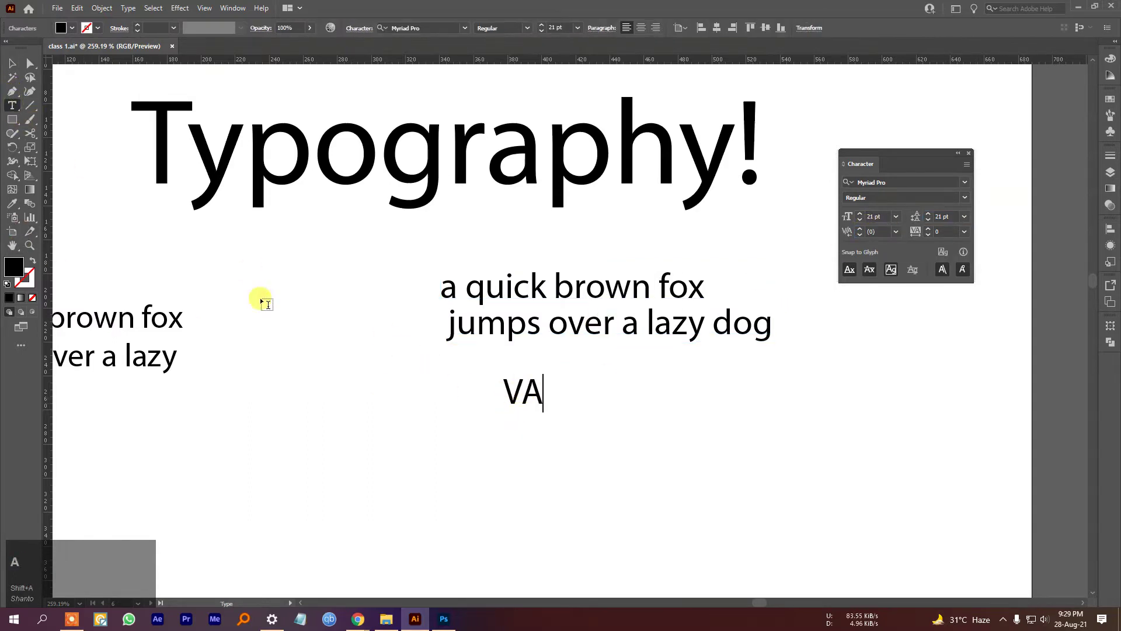
{"action": "left_click", "coordinate": [12, 62]}
{"action": "left_click_drag", "start_coordinate": [543, 412], "coordinate": [680, 546]}
Examine the preset kerning and tracking values offered for the VA text.
{"action": "left_click", "coordinate": [897, 232]}
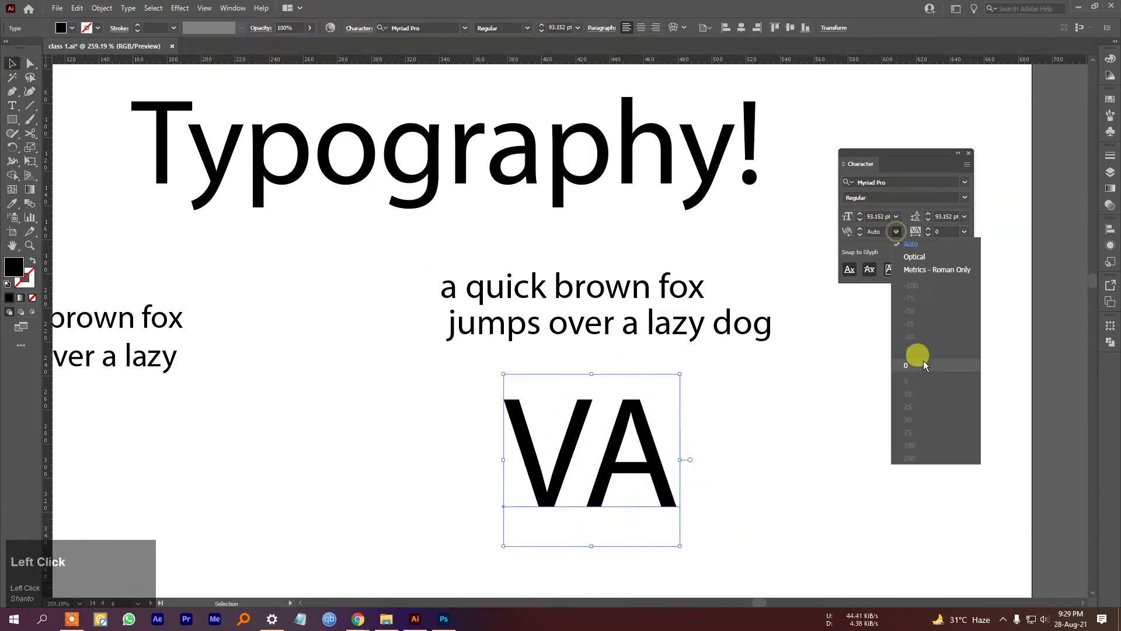
{"action": "left_click", "coordinate": [809, 285]}
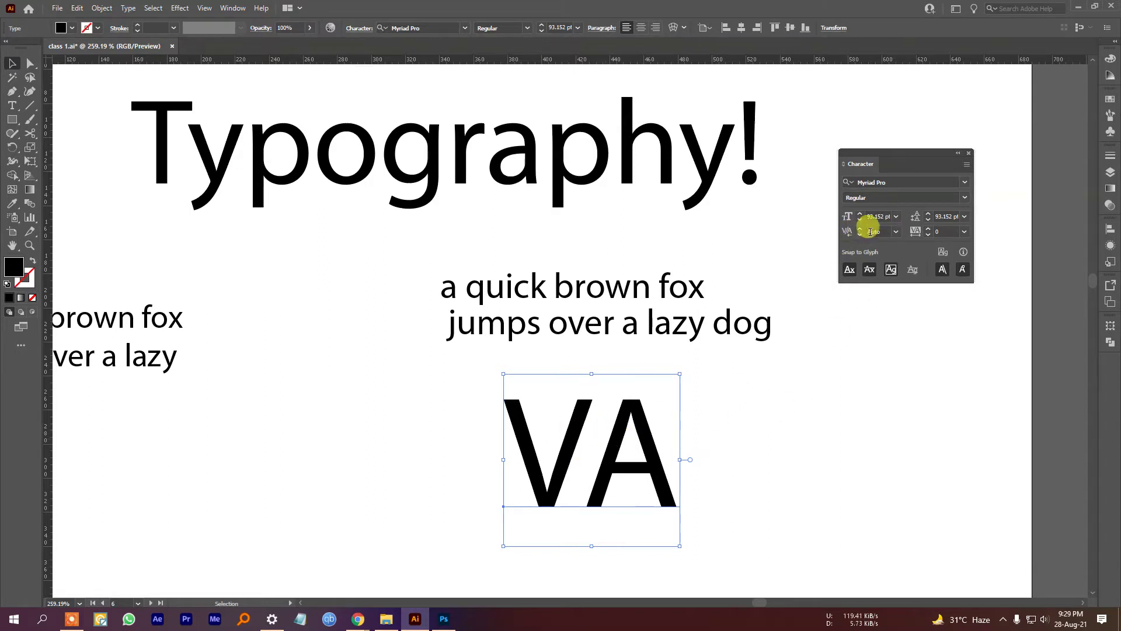
{"action": "left_click", "coordinate": [963, 235]}
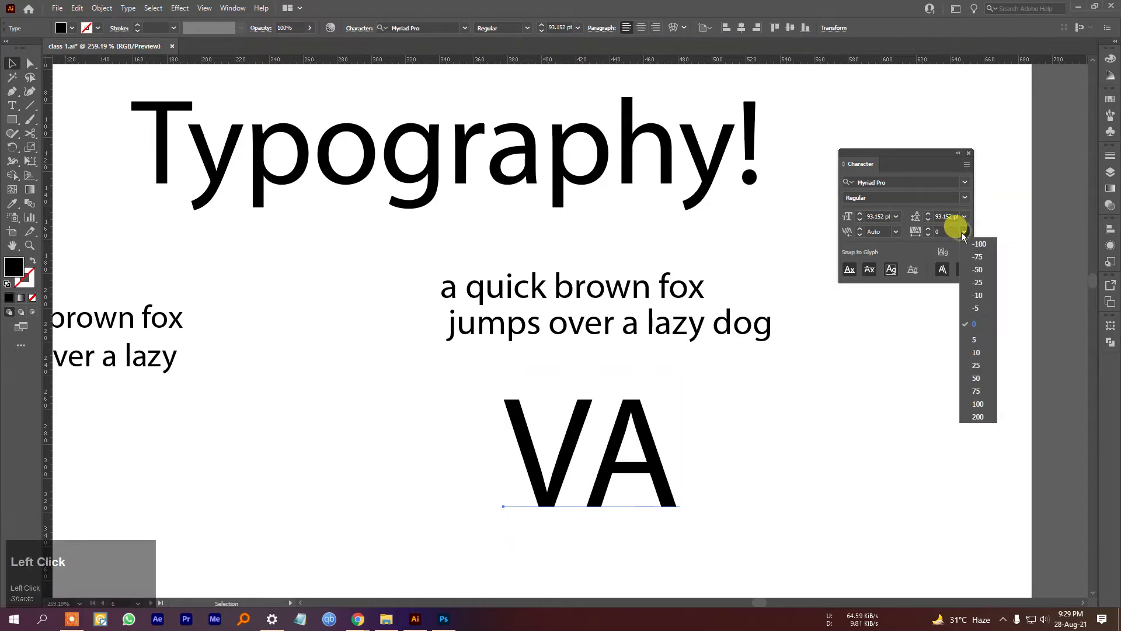
Gradually tighten the tracking of the VA text to about -52.
{"action": "left_click", "coordinate": [942, 229]}
{"action": "scroll", "coordinate": [950, 231], "scroll_direction": "down", "scroll_amount": 4}
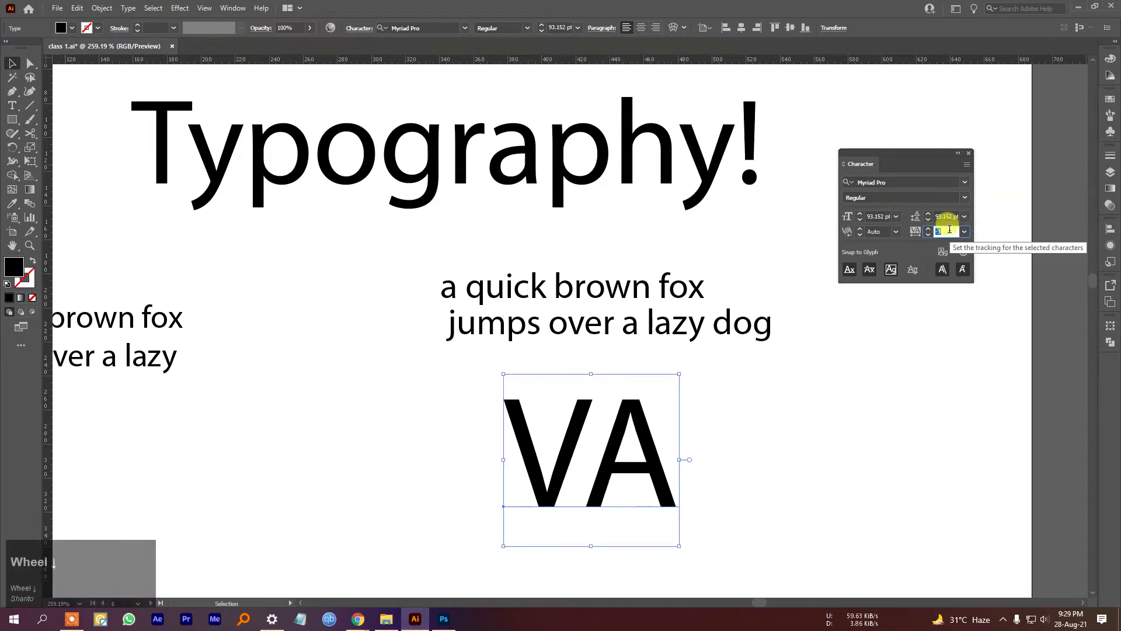
{"action": "scroll", "coordinate": [951, 231], "scroll_direction": "down", "scroll_amount": 4}
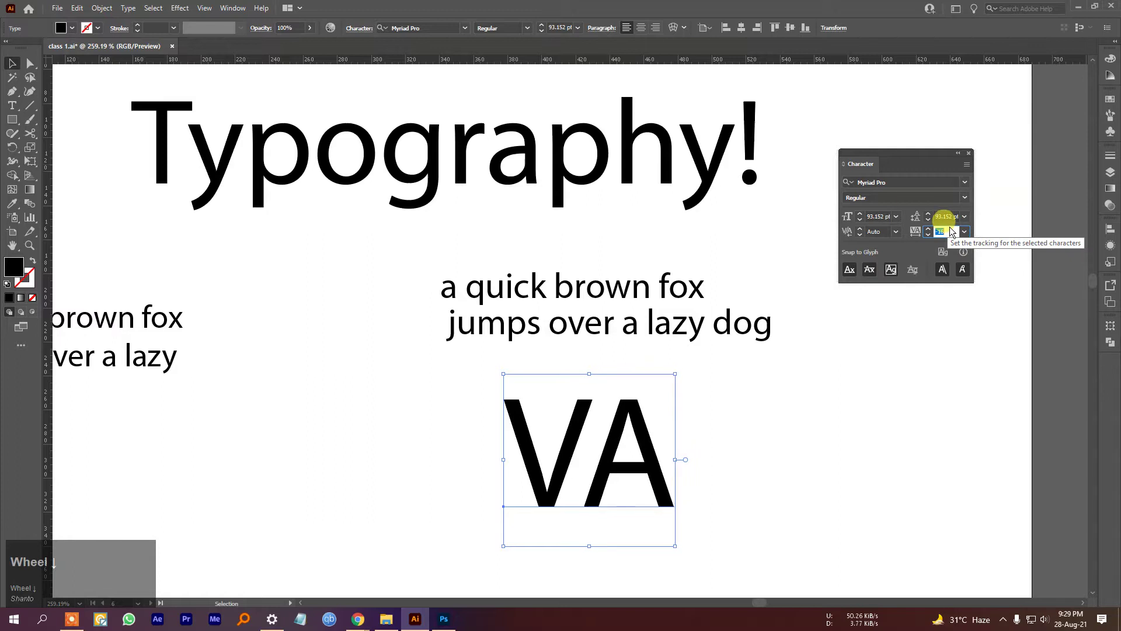
{"action": "right_click", "coordinate": [952, 226]}
{"action": "left_click", "coordinate": [946, 228]}
{"action": "scroll", "coordinate": [947, 230], "scroll_direction": "down", "scroll_amount": 3}
{"action": "scroll", "coordinate": [948, 231], "scroll_direction": "down", "scroll_amount": 3}
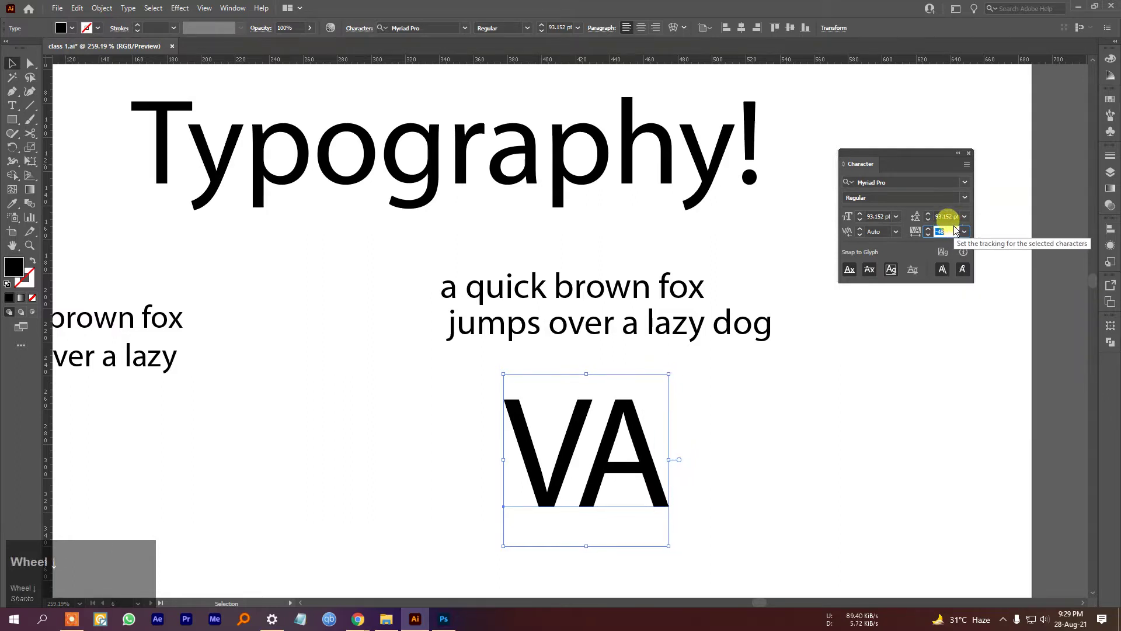
Set the tracking of the VA text to -100, and tighten it further to -200 so the letters overlap.
{"action": "left_click", "coordinate": [966, 232]}
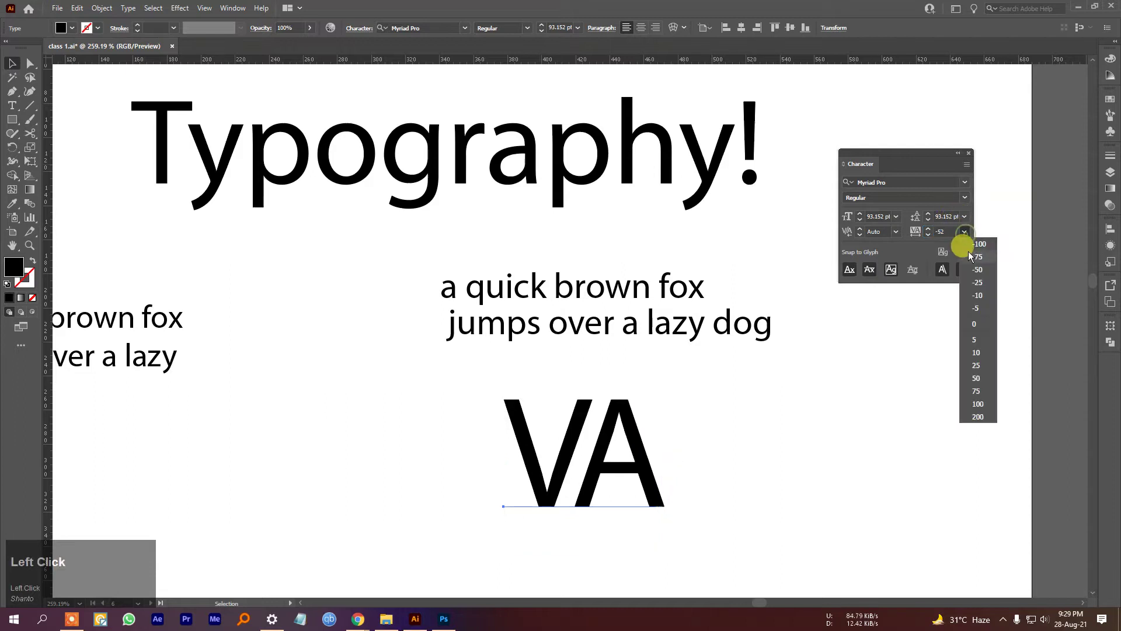
{"action": "left_click", "coordinate": [980, 244]}
{"action": "scroll", "coordinate": [958, 230], "scroll_direction": "down", "scroll_amount": 1}
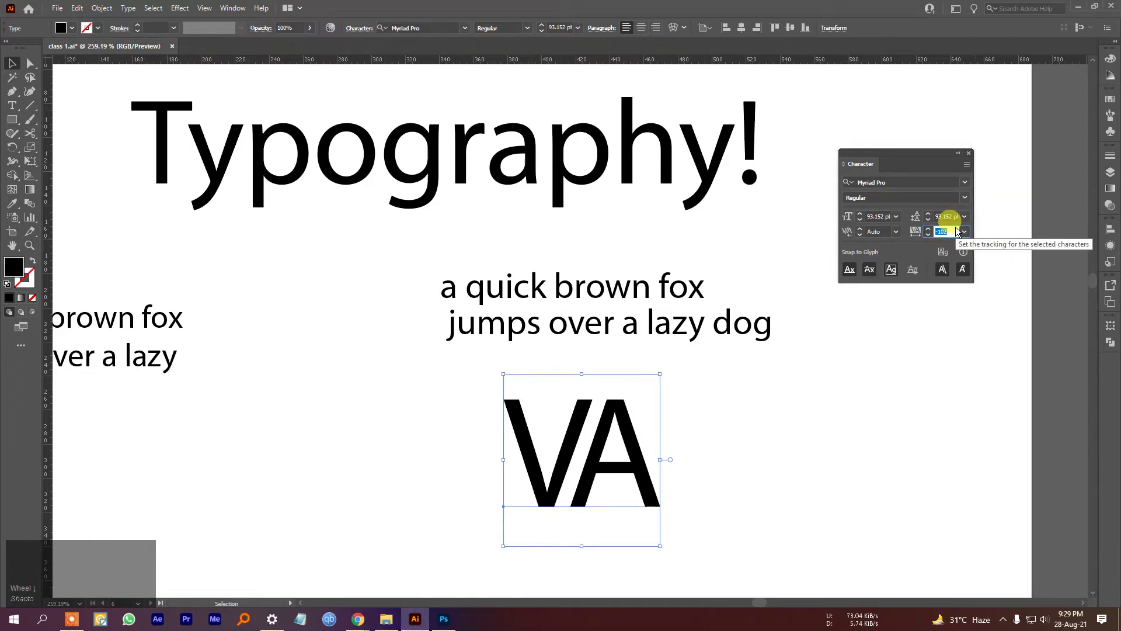
{"action": "type", "text": "-"}
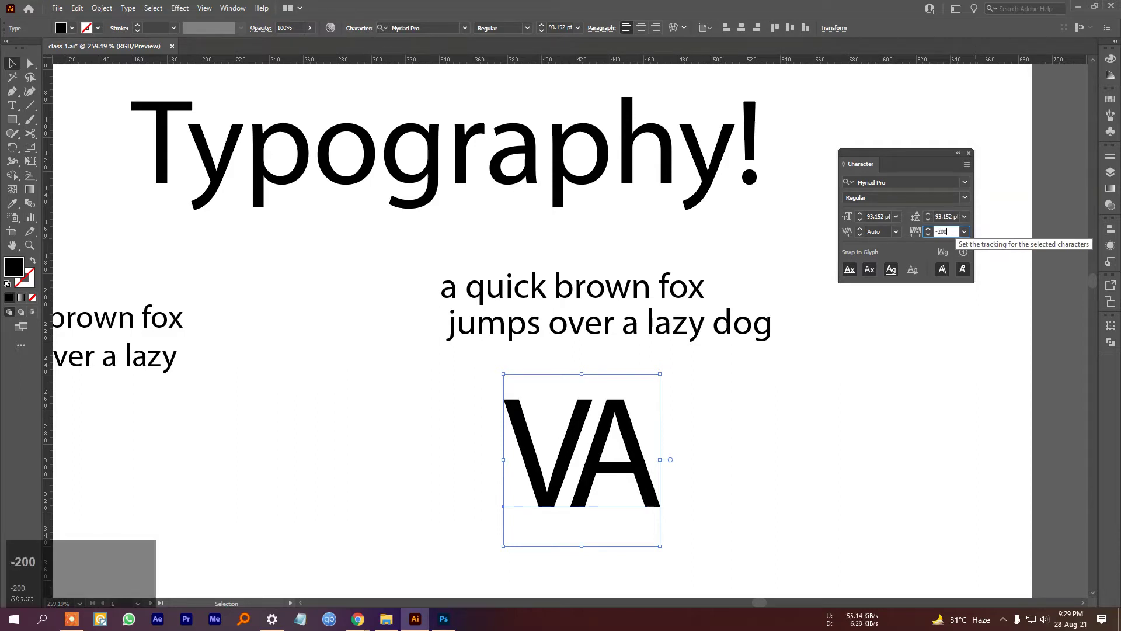
{"action": "key", "text": "Return"}
Set the tracking of the two-line fox sentence to 75, widen it to 200, and move the text back over the page.
{"action": "left_click", "coordinate": [729, 314]}
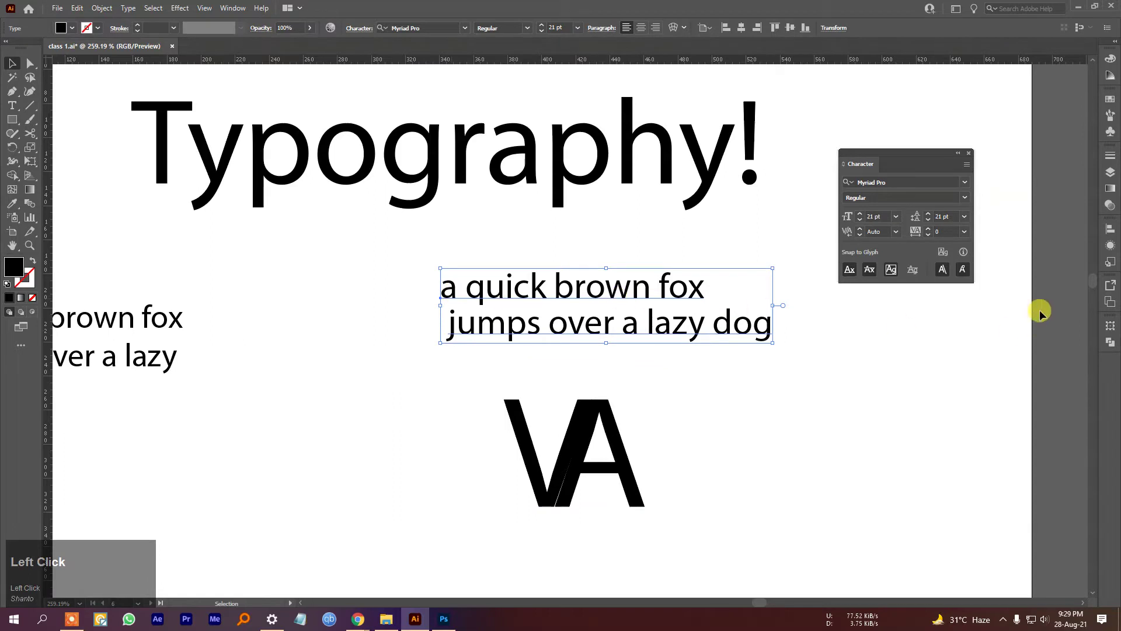
{"action": "left_click", "coordinate": [964, 232]}
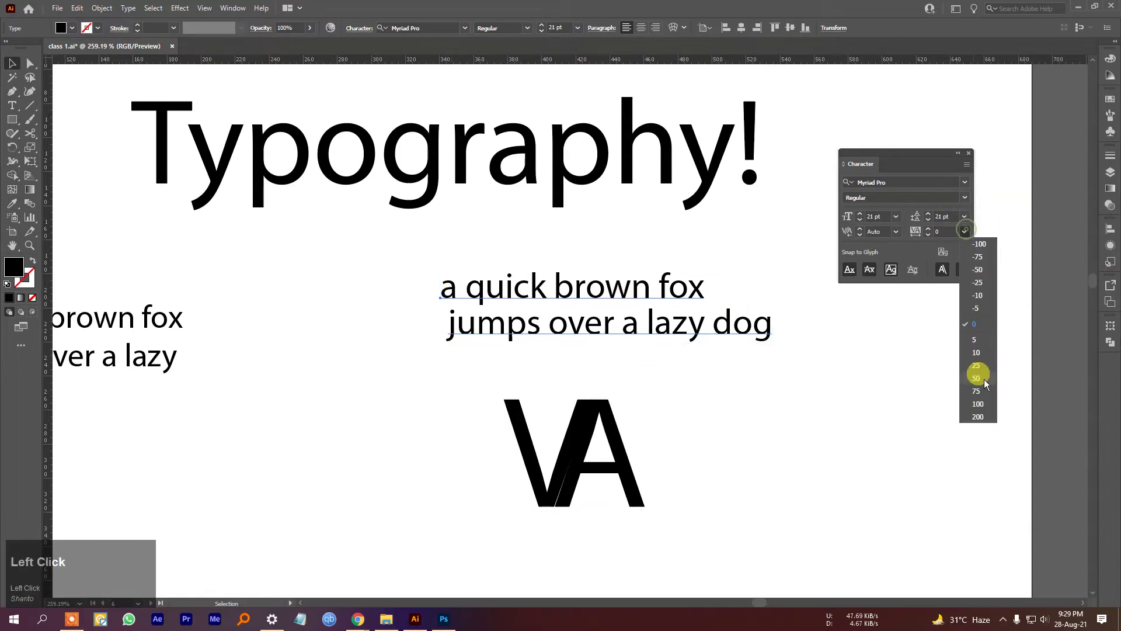
{"action": "left_click", "coordinate": [975, 388]}
{"action": "left_click", "coordinate": [964, 232]}
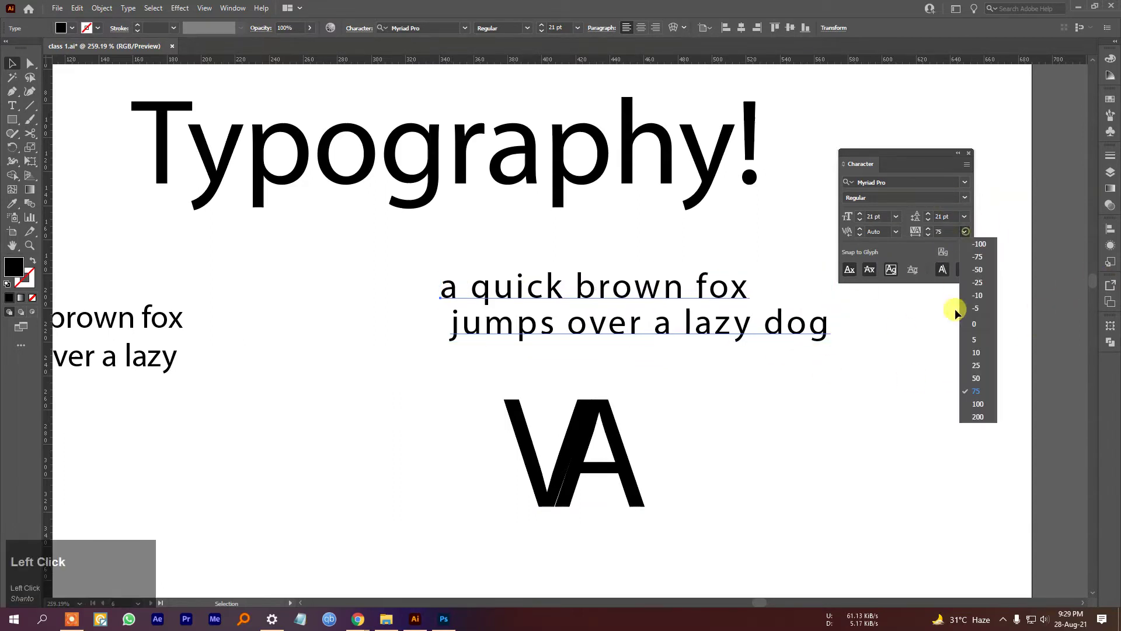
{"action": "left_click", "coordinate": [923, 362]}
{"action": "left_click", "coordinate": [964, 232]}
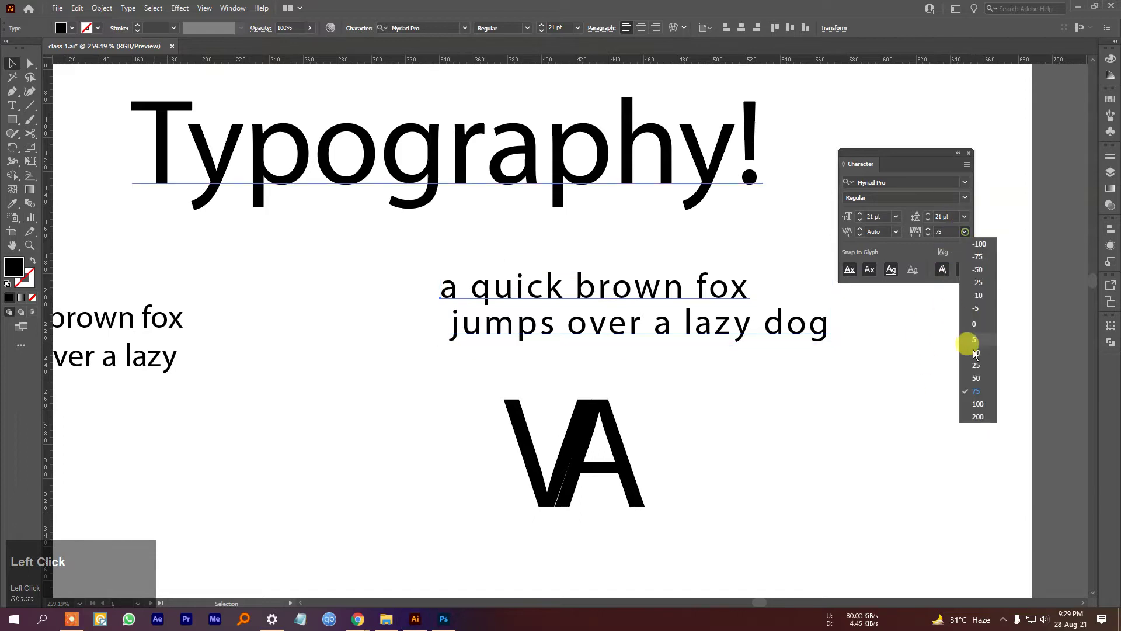
{"action": "left_click", "coordinate": [978, 415]}
{"action": "left_click_drag", "start_coordinate": [863, 322], "coordinate": [743, 318]}
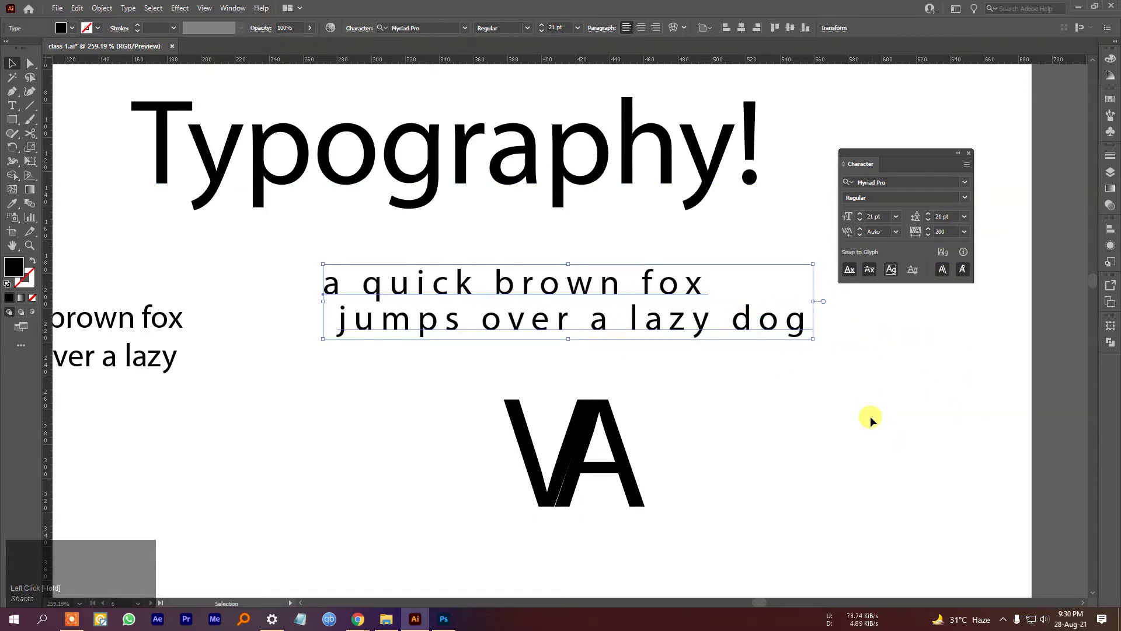
Set the tracking of the VA text to -75 and deselect it.
{"action": "left_click", "coordinate": [583, 402]}
{"action": "left_click", "coordinate": [964, 232]}
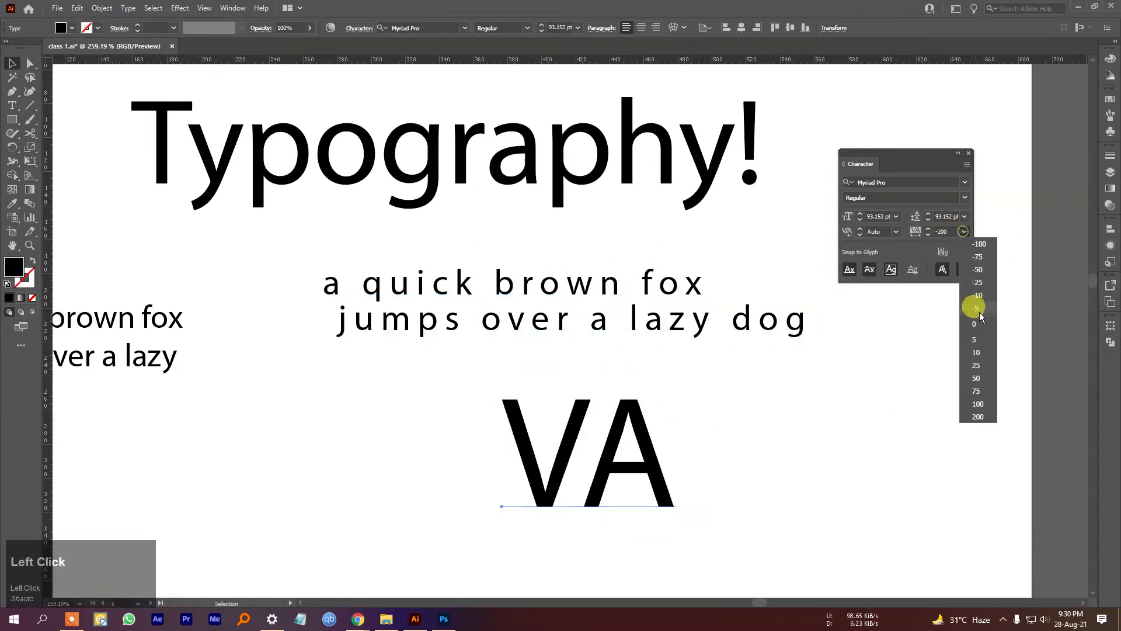
{"action": "left_click", "coordinate": [979, 257]}
{"action": "left_click", "coordinate": [667, 428]}
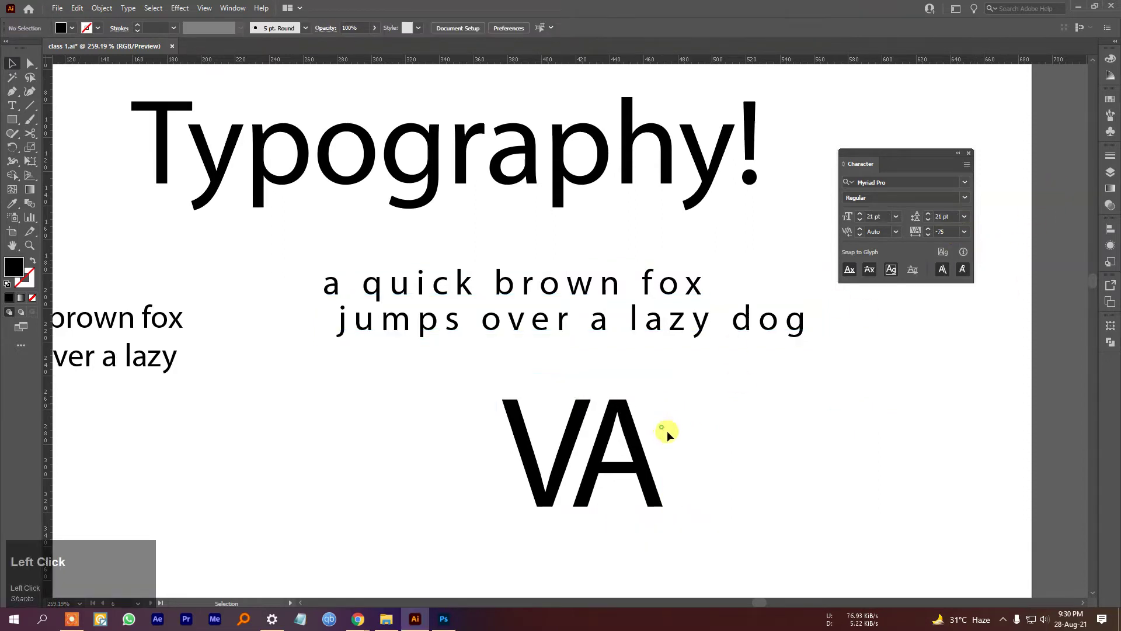
Delete the VA text below the two-line fox sentence.
{"action": "left_click", "coordinate": [671, 325]}
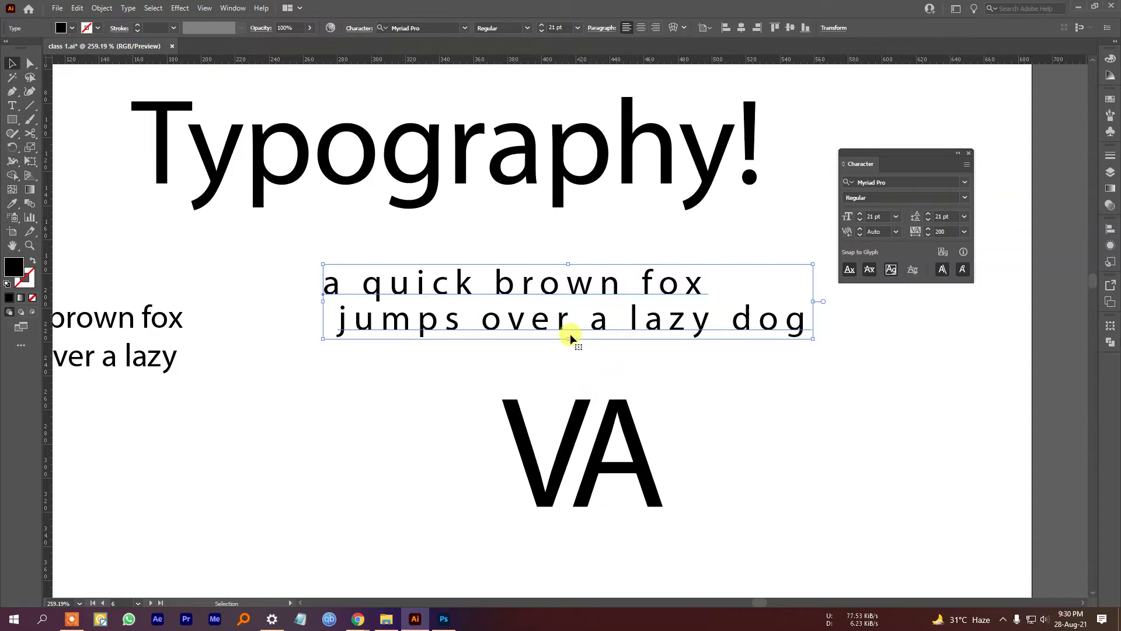
{"action": "left_click", "coordinate": [610, 419]}
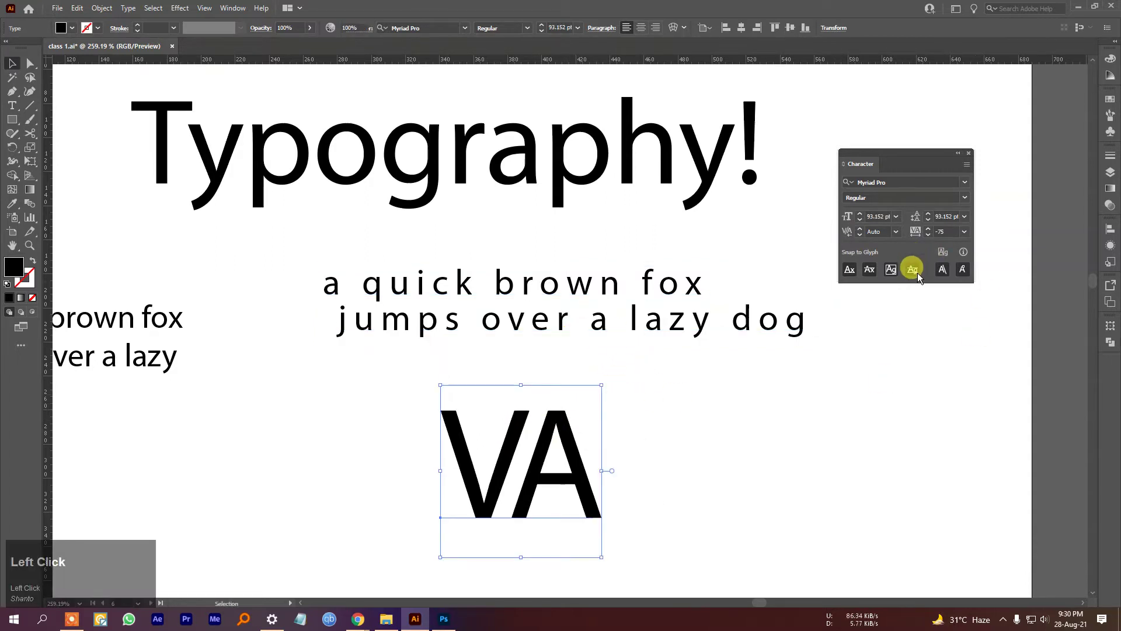
{"action": "key", "text": "Delete"}
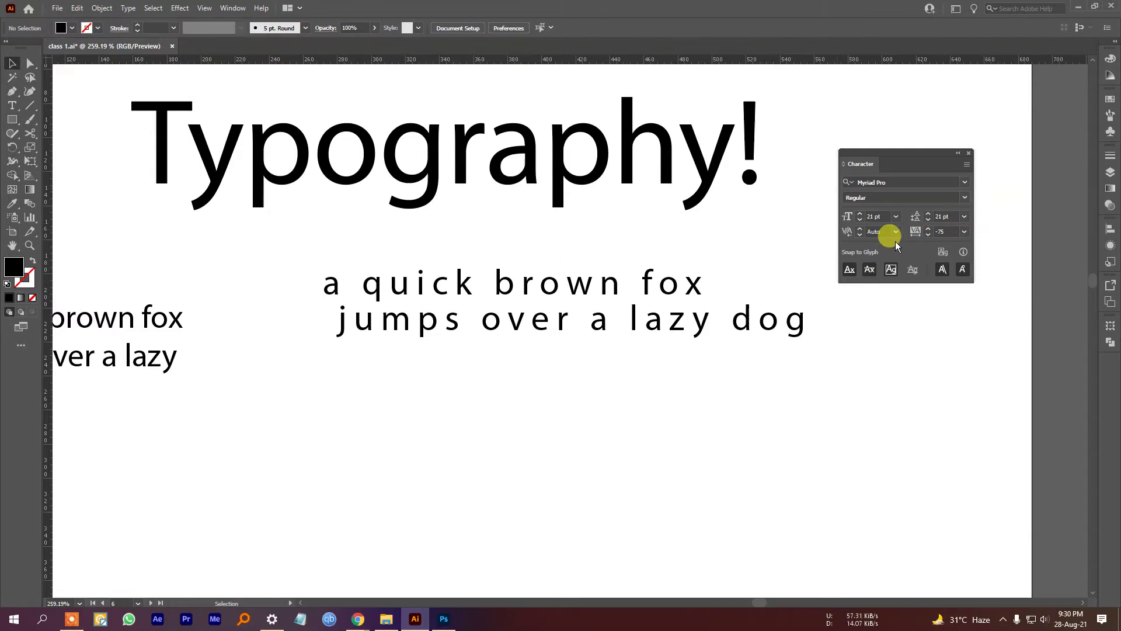
Center-align the lines of the widely tracked fox sentence and reposition it lower on the page below the heading.
{"action": "left_click", "coordinate": [695, 314]}
{"action": "left_click_drag", "start_coordinate": [694, 314], "coordinate": [683, 363]}
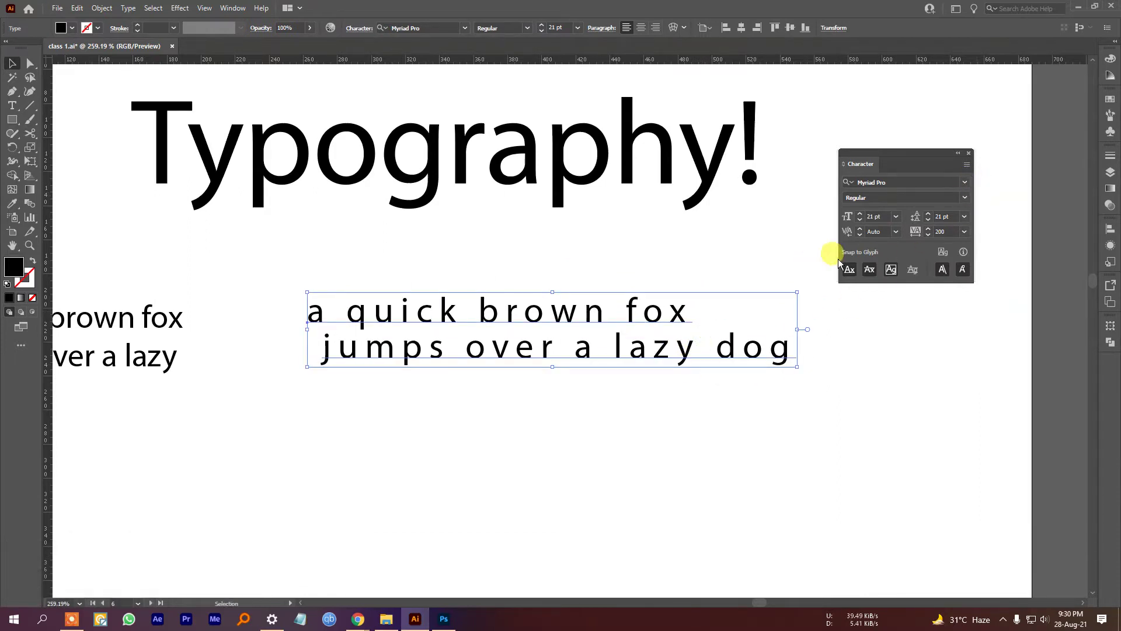
{"action": "left_click", "coordinate": [768, 376]}
{"action": "left_click", "coordinate": [771, 362]}
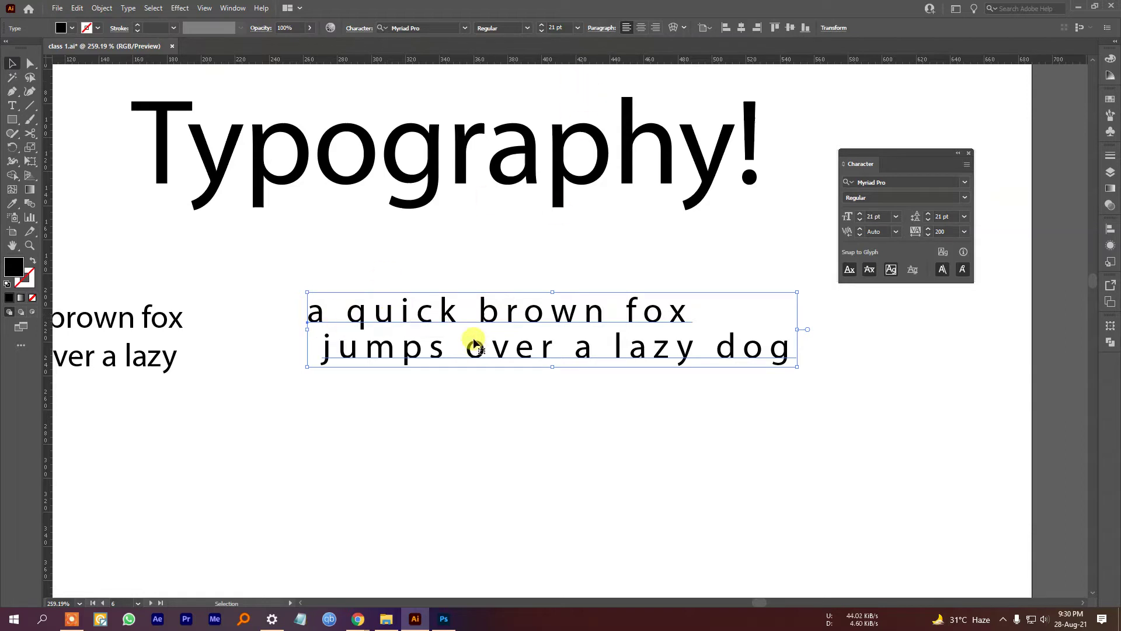
{"action": "left_click", "coordinate": [641, 27]}
{"action": "left_click_drag", "start_coordinate": [402, 312], "coordinate": [652, 329]}
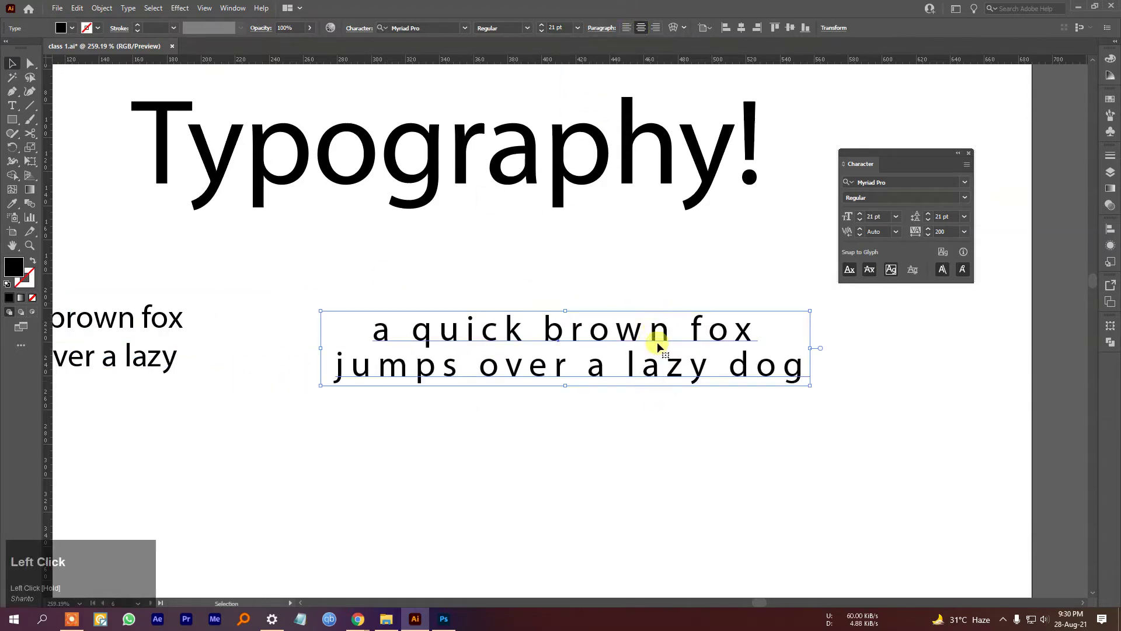
Right-align the lines of the widely tracked fox sentence and move it slightly lower on the page.
{"action": "left_click", "coordinate": [656, 27]}
{"action": "left_click_drag", "start_coordinate": [743, 344], "coordinate": [750, 376]}
{"action": "left_click", "coordinate": [659, 464]}
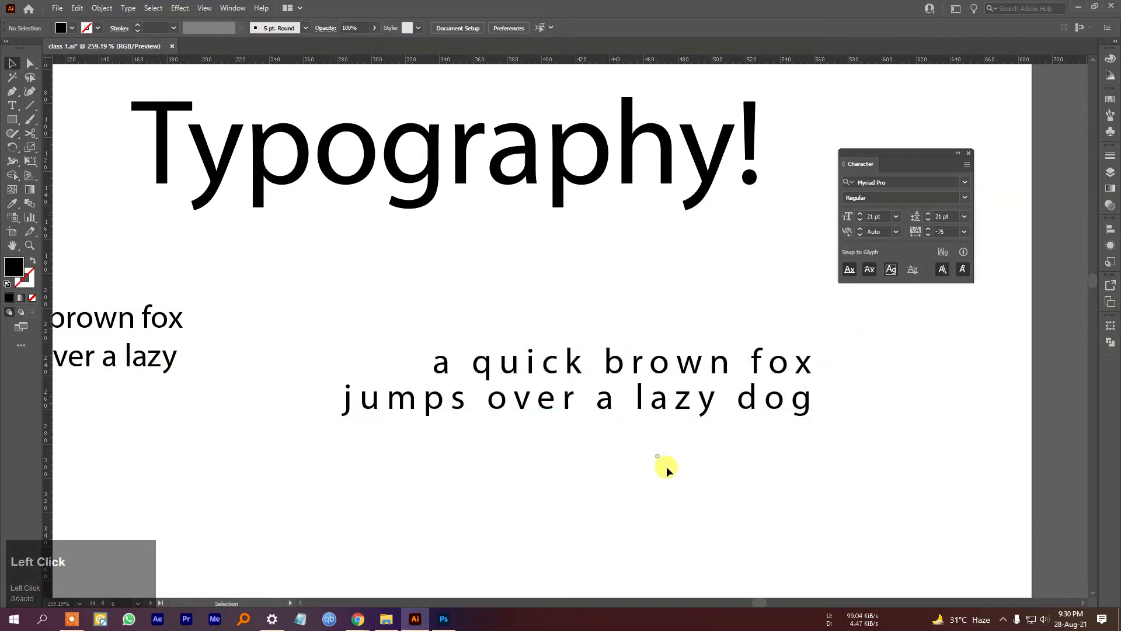
Move the Character panel away from the heading and place the right-aligned fox sentence below the three-line fox paragraph.
{"action": "left_click", "coordinate": [594, 362]}
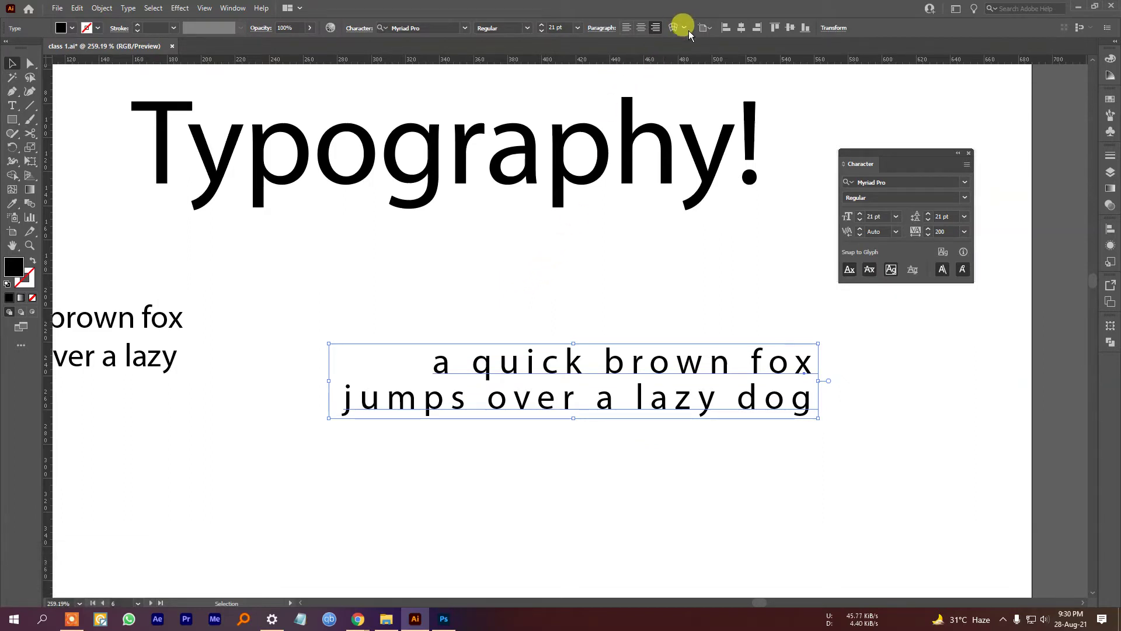
{"action": "left_click", "coordinate": [912, 164]}
{"action": "left_click_drag", "start_coordinate": [912, 161], "coordinate": [959, 162]}
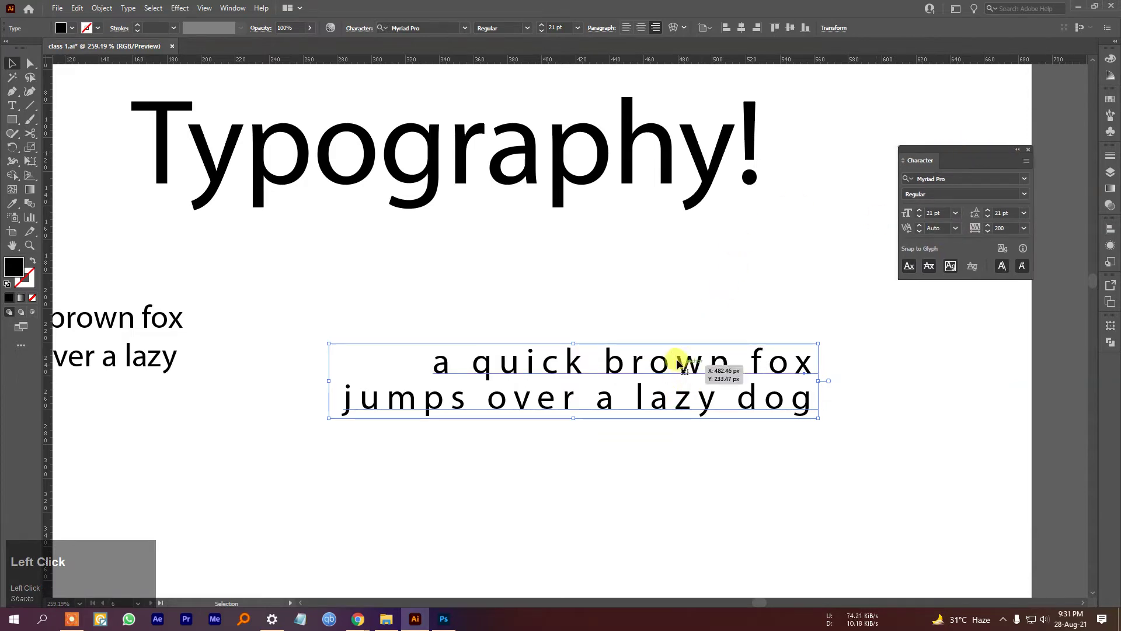
{"action": "left_click", "coordinate": [570, 180]}
{"action": "scroll", "coordinate": [663, 261], "scroll_direction": "down", "scroll_amount": 3}
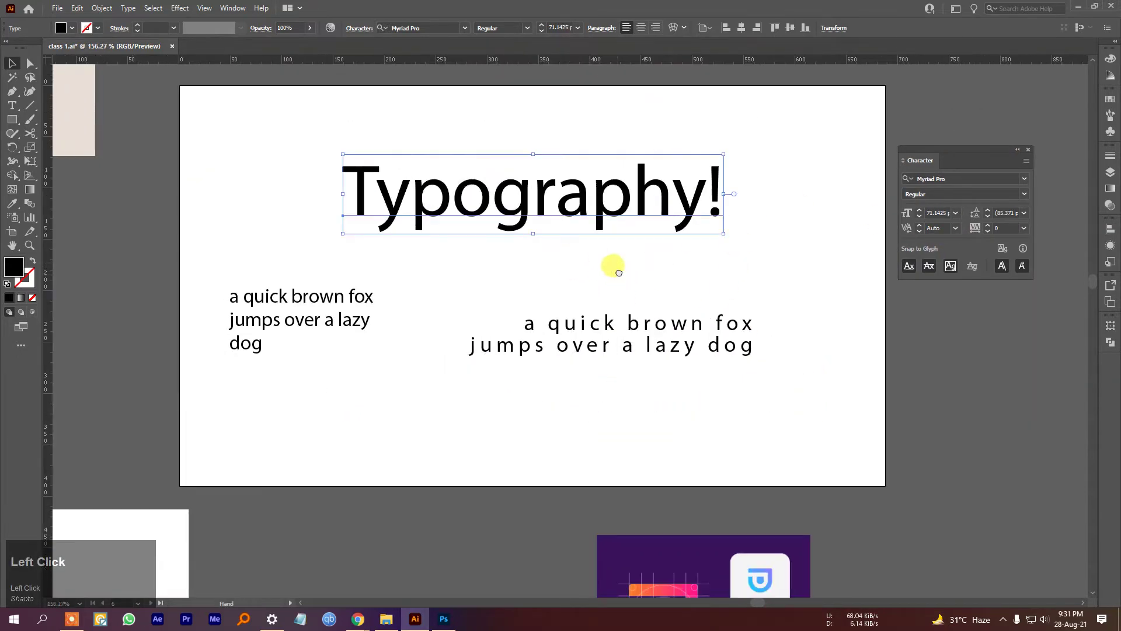
{"action": "left_click_drag", "start_coordinate": [619, 272], "coordinate": [584, 242]}
{"action": "left_click_drag", "start_coordinate": [626, 317], "coordinate": [282, 377]}
Duplicate the Typography! heading into the space below it and scale the copy down to about 48.6 pt.
{"action": "left_click", "coordinate": [465, 193]}
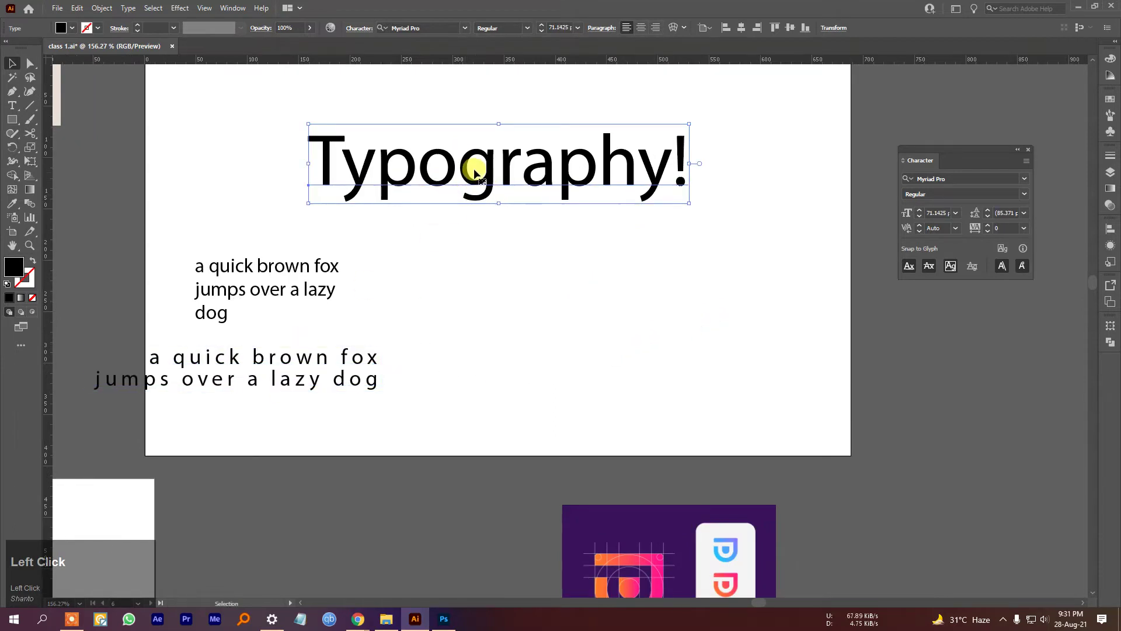
{"action": "left_click_drag", "start_coordinate": [475, 172], "coordinate": [578, 313]}
{"action": "left_click_drag", "start_coordinate": [797, 345], "coordinate": [711, 318]}
Remove the exclamation mark from the smaller Typography! copy and shift the text further right.
{"action": "key", "text": "t"}
{"action": "left_click", "coordinate": [662, 275]}
{"action": "key", "text": "BackSpace"}
{"action": "left_click", "coordinate": [16, 62]}
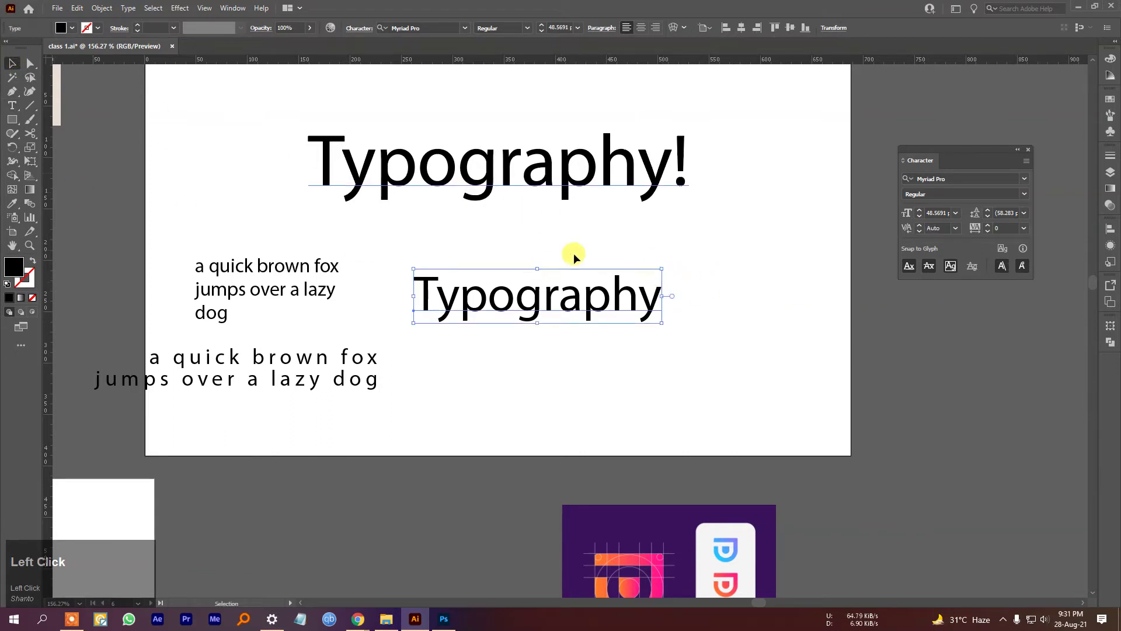
{"action": "left_click_drag", "start_coordinate": [589, 298], "coordinate": [666, 290]}
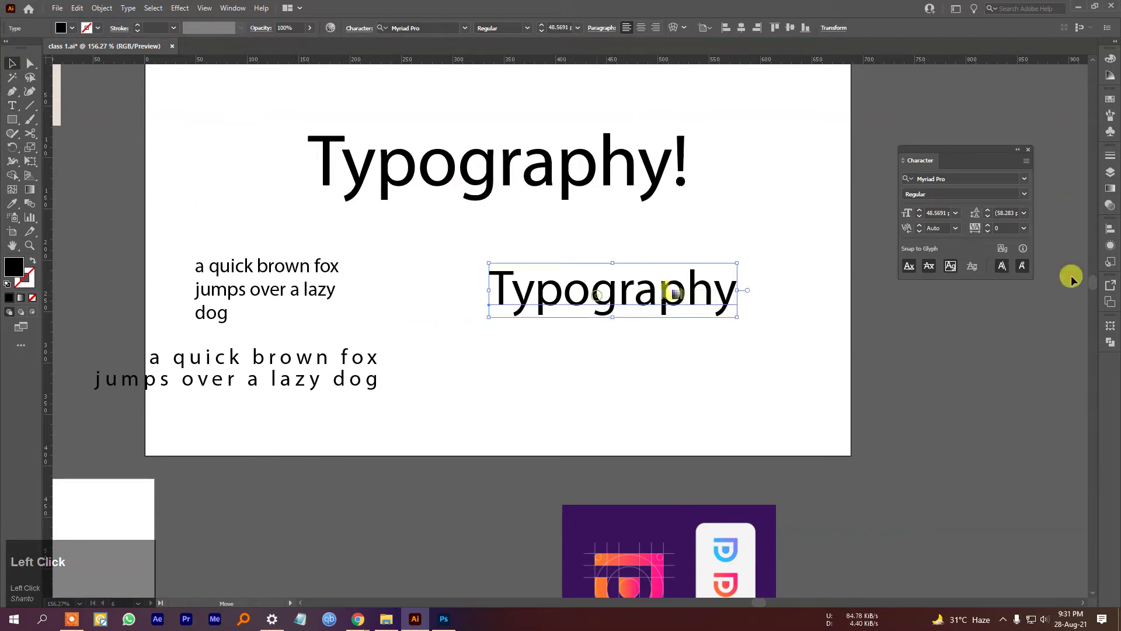
Set the font of the smaller Typography text to Allessa Personal Use.
{"action": "left_click", "coordinate": [1023, 179]}
{"action": "scroll", "coordinate": [984, 412], "scroll_direction": "up", "scroll_amount": 10}
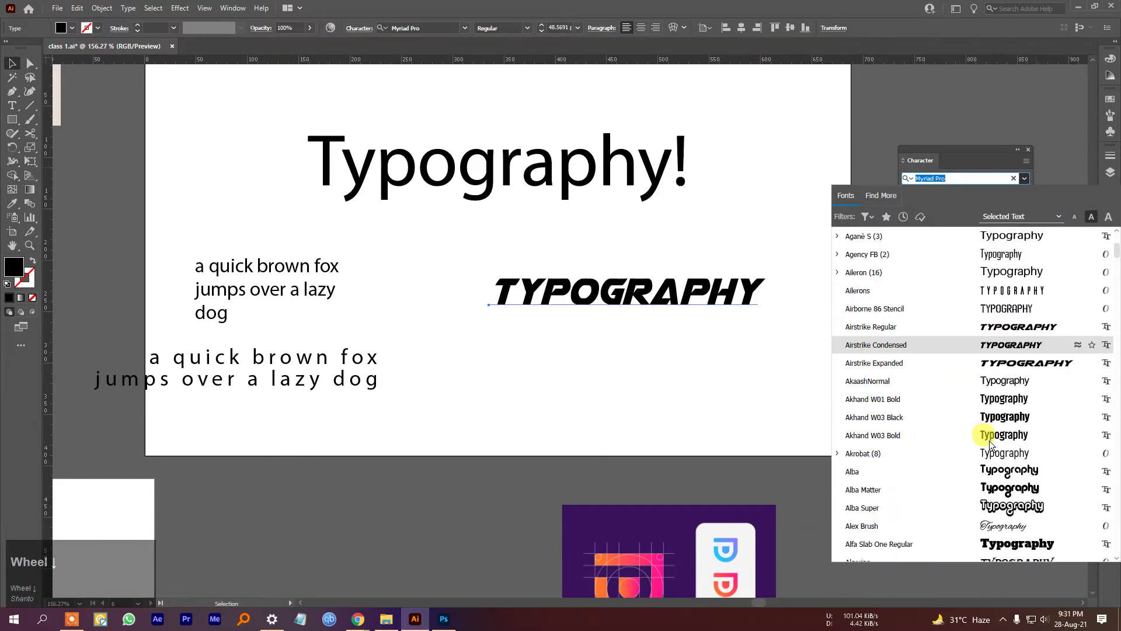
{"action": "scroll", "coordinate": [990, 444], "scroll_direction": "down", "scroll_amount": 5}
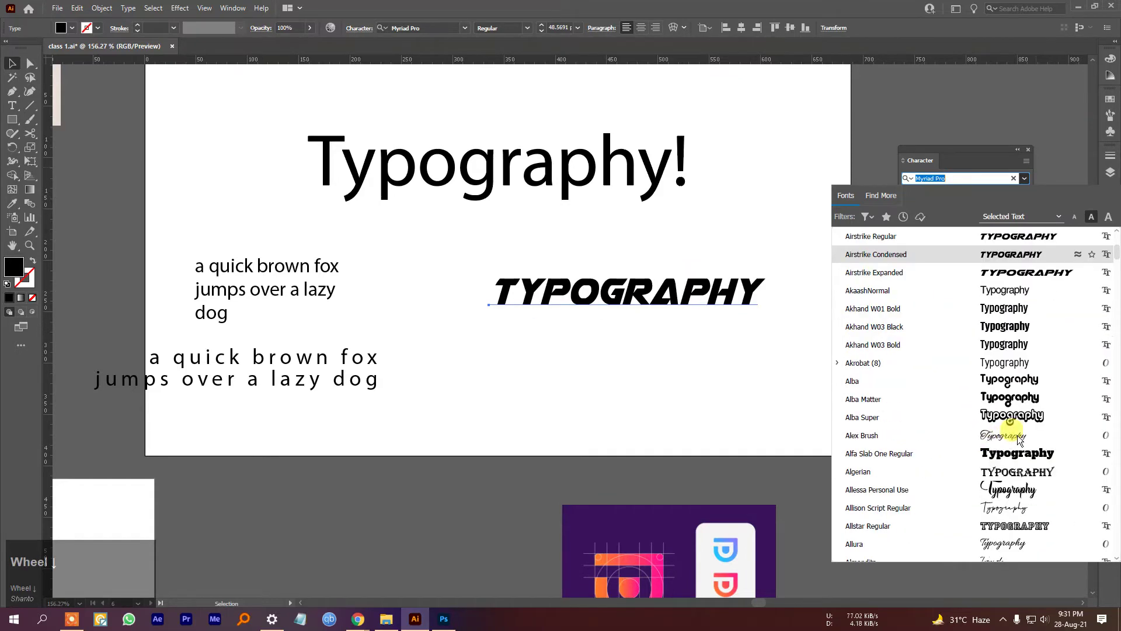
{"action": "left_click", "coordinate": [1002, 493]}
{"action": "left_click", "coordinate": [750, 405]}
{"action": "left_click_drag", "start_coordinate": [656, 298], "coordinate": [624, 301]}
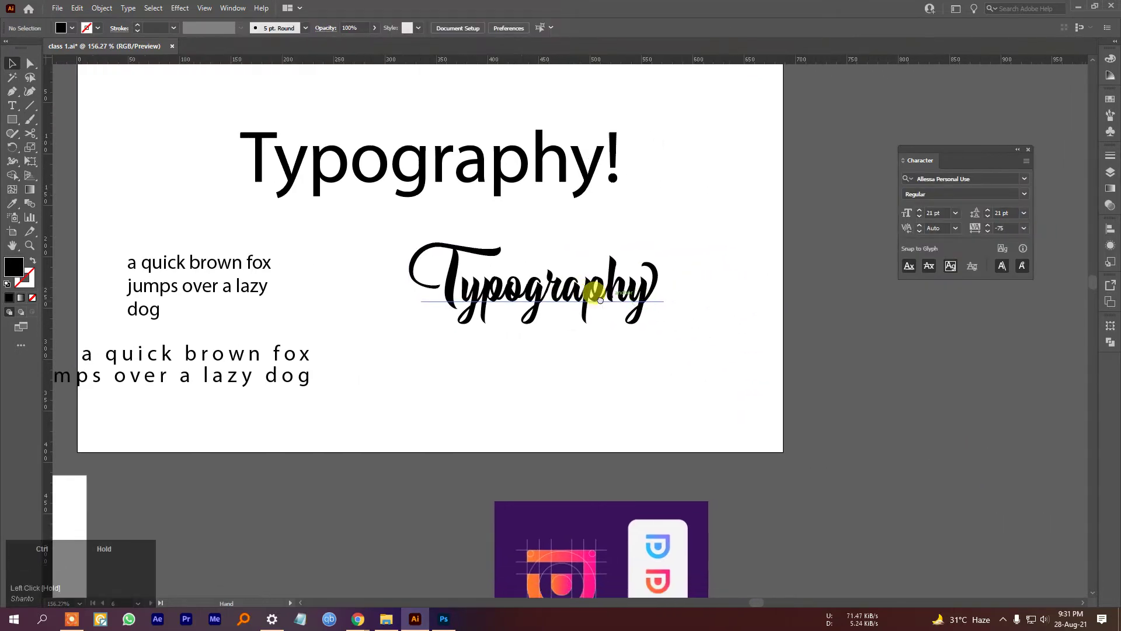
{"action": "left_click", "coordinate": [607, 335], "text": "ctrl"}
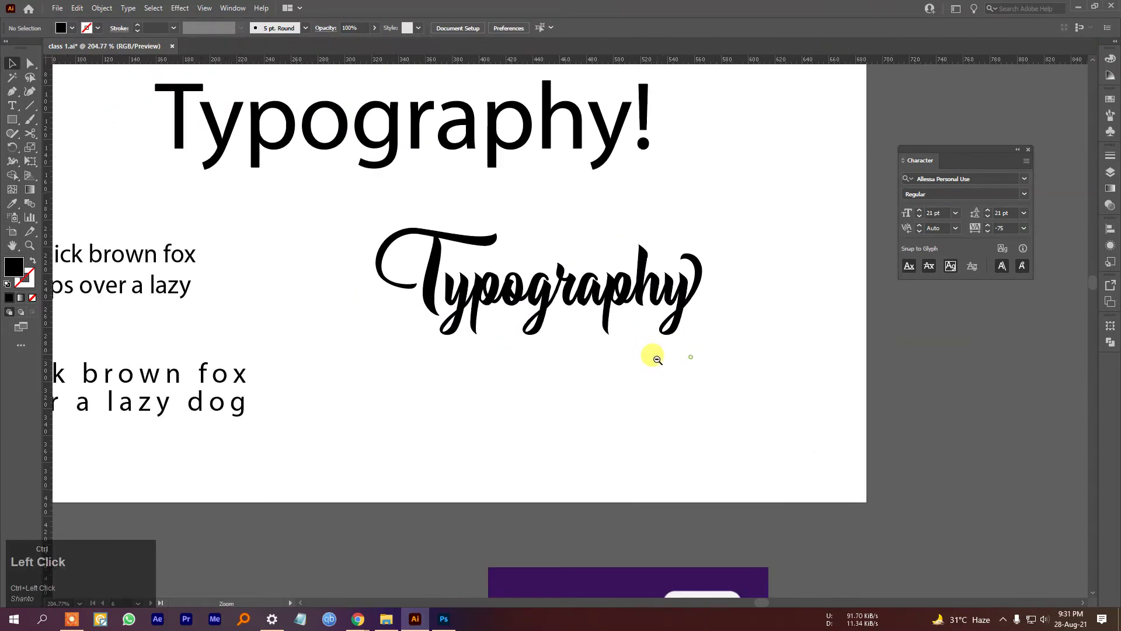
{"action": "left_click", "coordinate": [657, 359], "text": "alt"}
Move the script-style Typography text off the artboard onto the empty canvas to its right.
{"action": "left_click", "coordinate": [488, 253]}
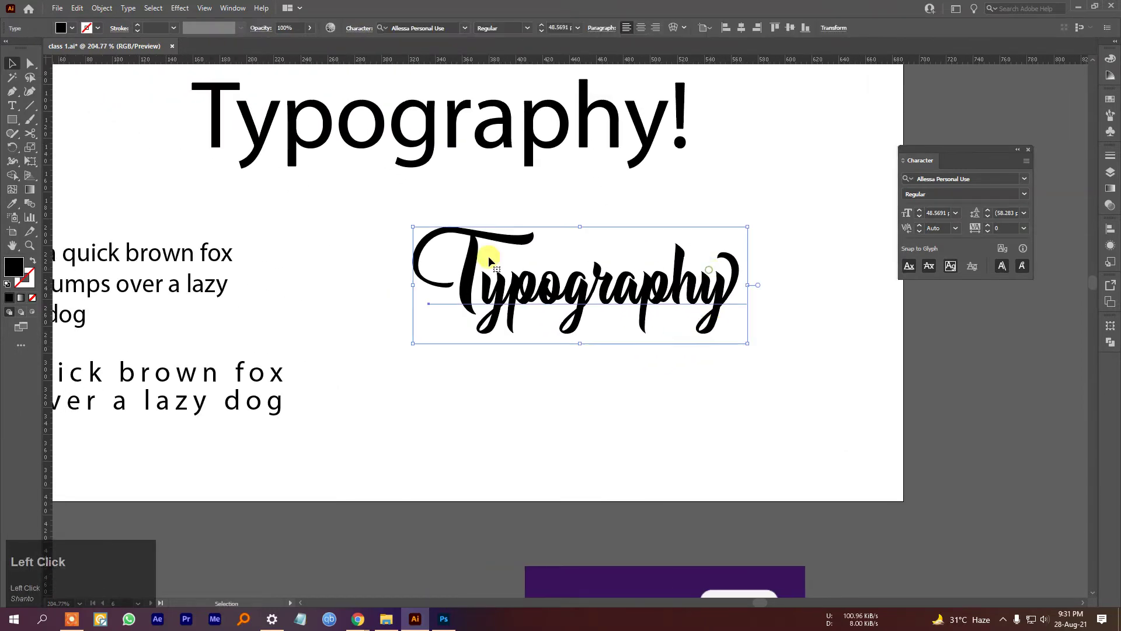
{"action": "right_click", "coordinate": [9, 107]}
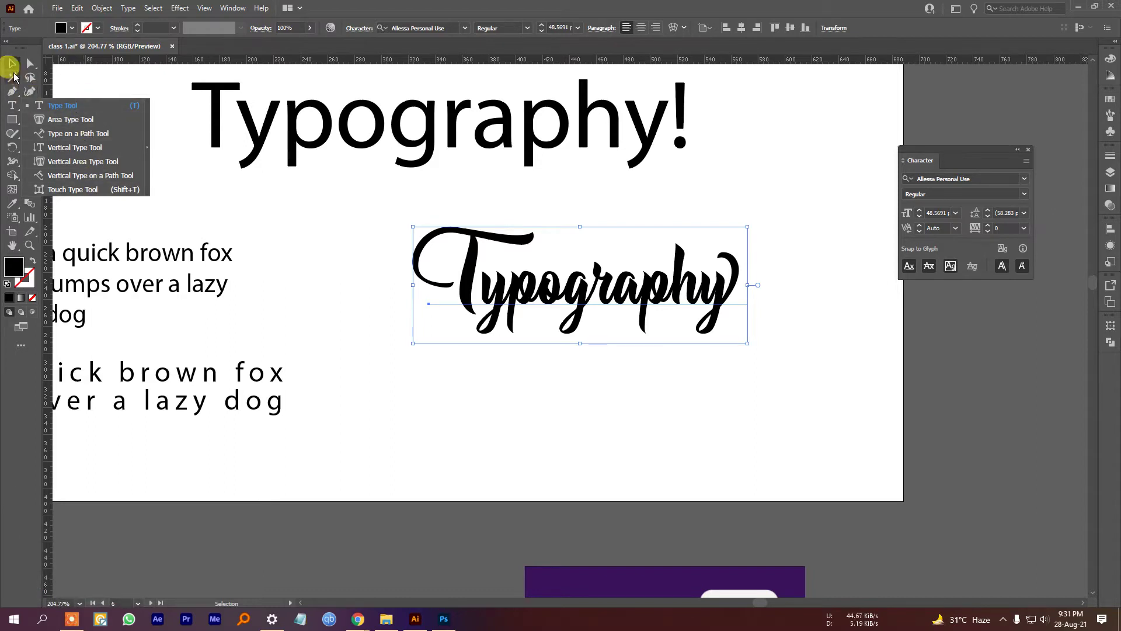
{"action": "left_click", "coordinate": [689, 270]}
{"action": "left_click", "coordinate": [591, 292], "text": "ctrl"}
{"action": "left_click_drag", "start_coordinate": [592, 292], "coordinate": [941, 366]}
{"action": "left_click", "coordinate": [734, 317], "text": "ctrl"}
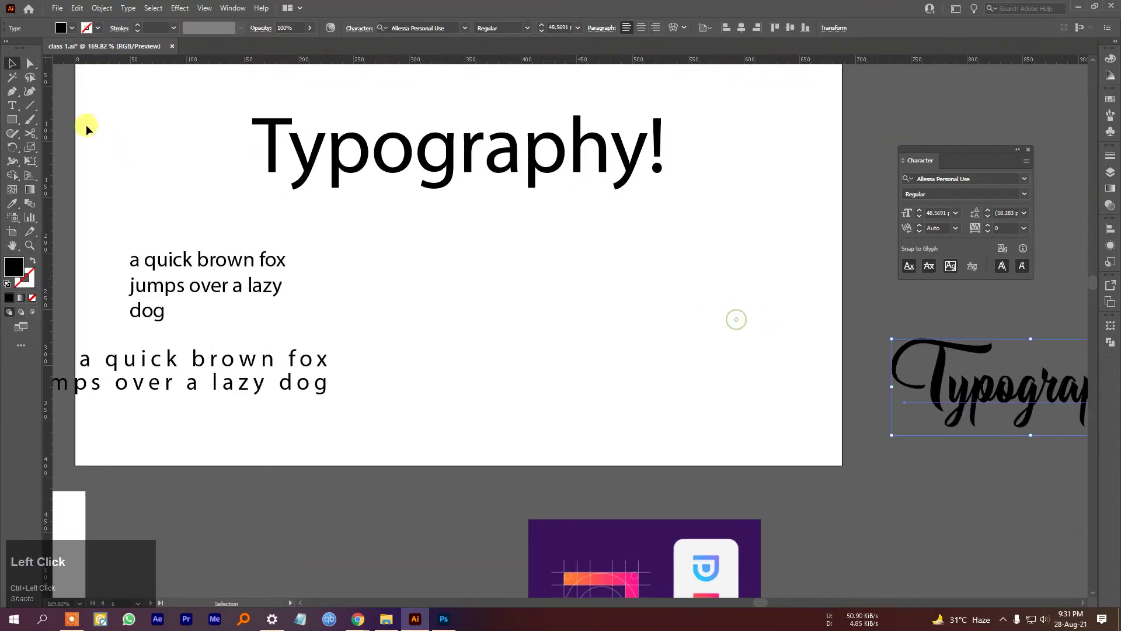
Try to create area text on an empty part of the page with the Area Type Tool.
{"action": "right_click", "coordinate": [12, 105]}
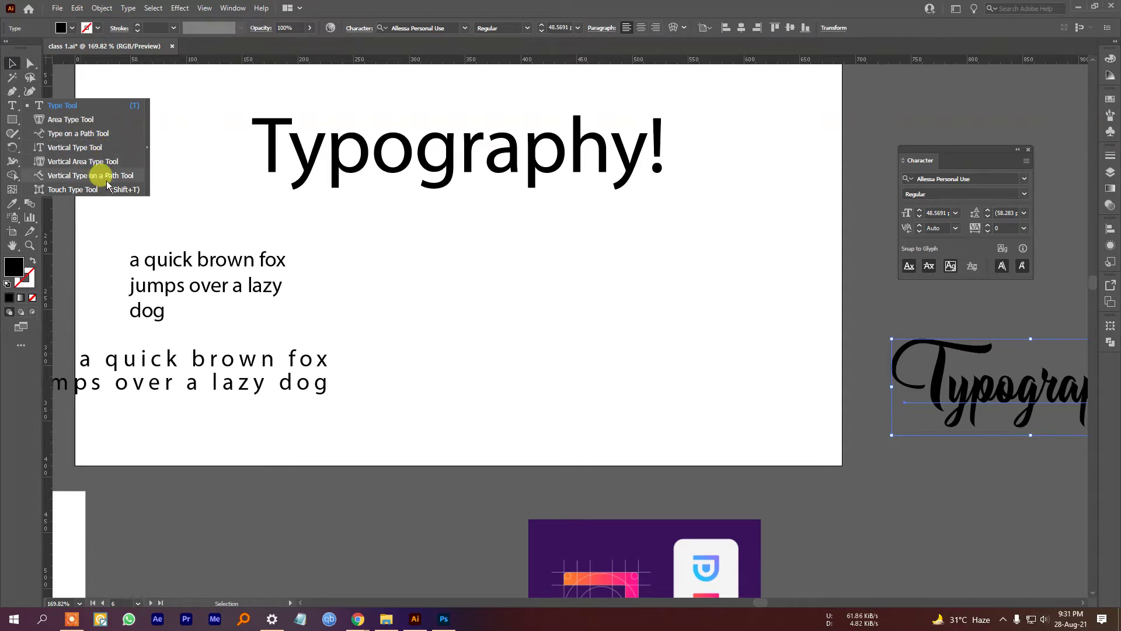
{"action": "left_click", "coordinate": [66, 125]}
{"action": "left_click", "coordinate": [508, 282]}
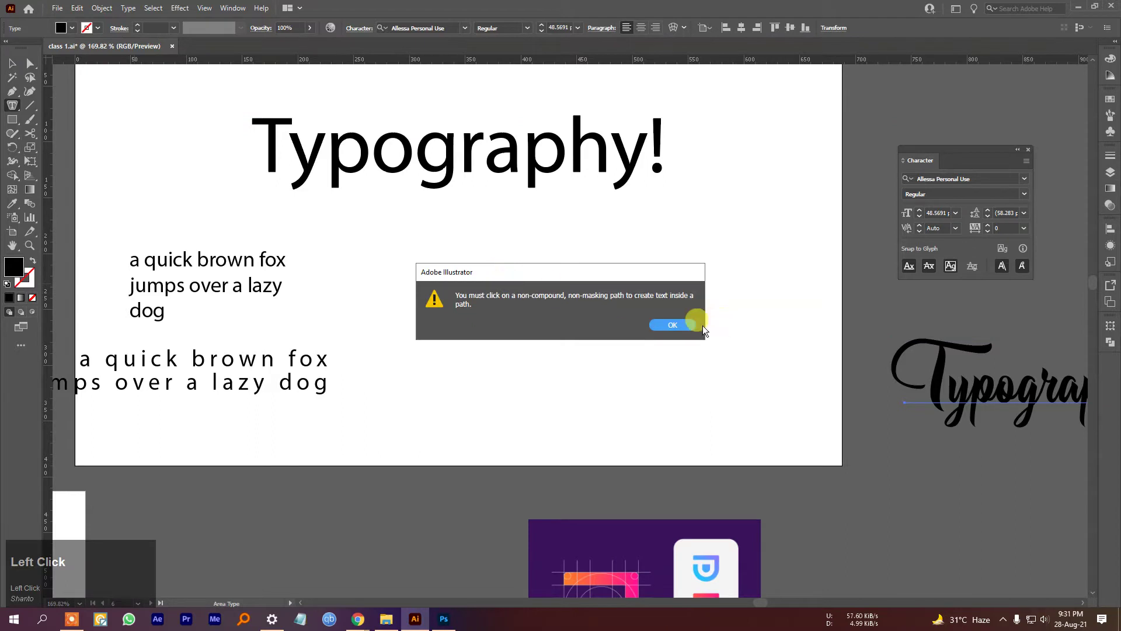
{"action": "left_click", "coordinate": [681, 321]}
Place a Lorem ipsum point text on the page below the heading with the regular Type Tool.
{"action": "right_click", "coordinate": [12, 105]}
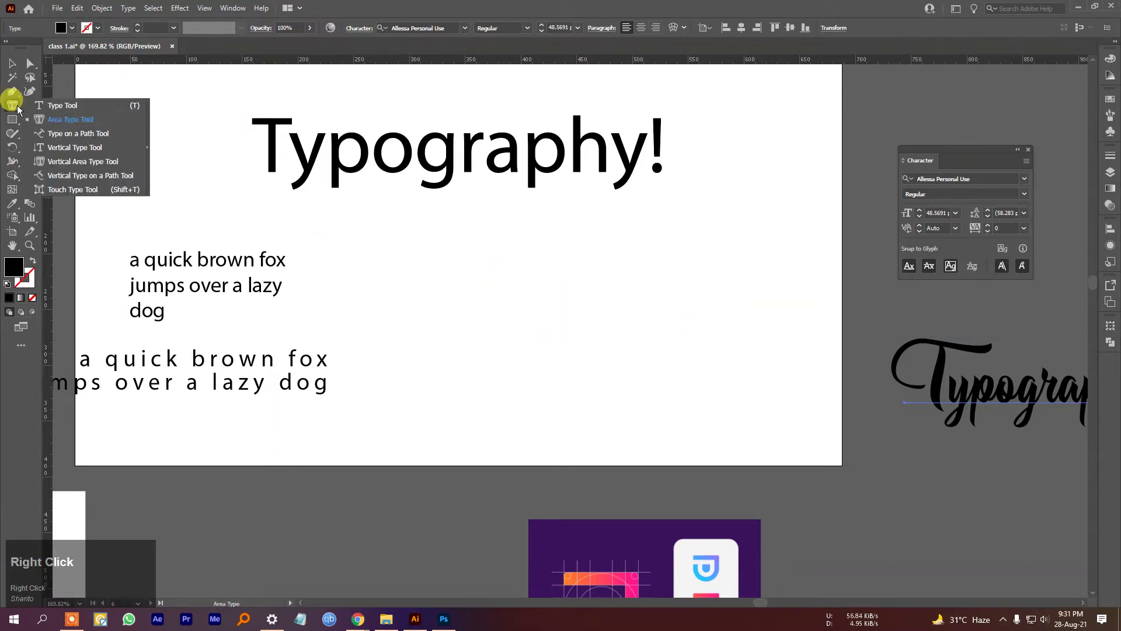
{"action": "left_click", "coordinate": [76, 111]}
{"action": "left_click", "coordinate": [509, 270]}
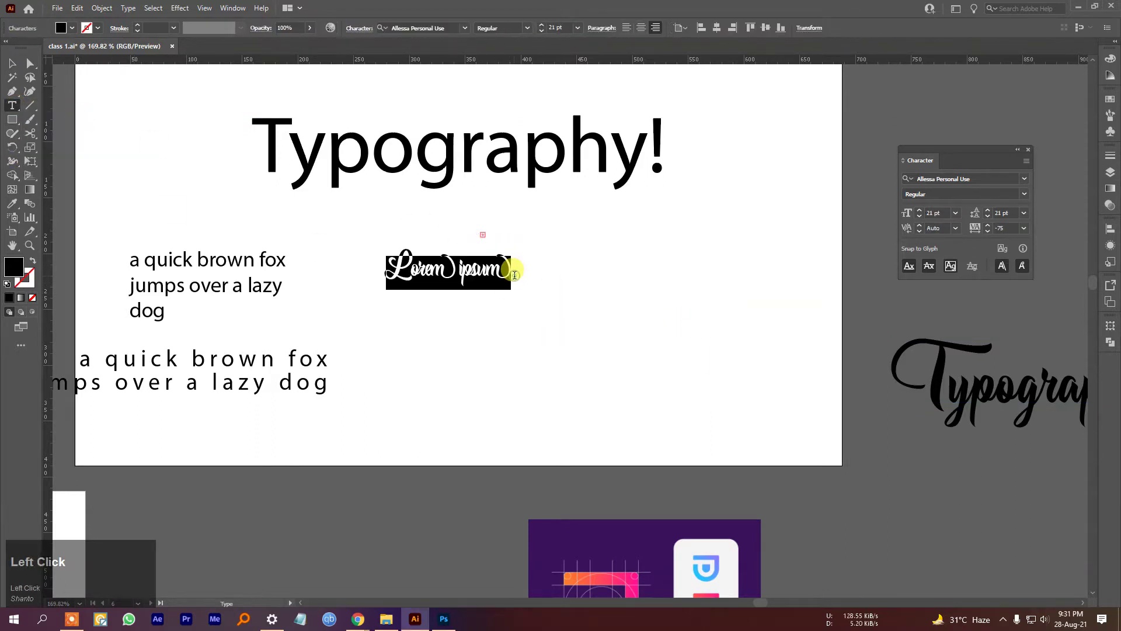
Draw a circle about 87 px wide on the page's lower right and give it a black outline without fill.
{"action": "right_click", "coordinate": [12, 91]}
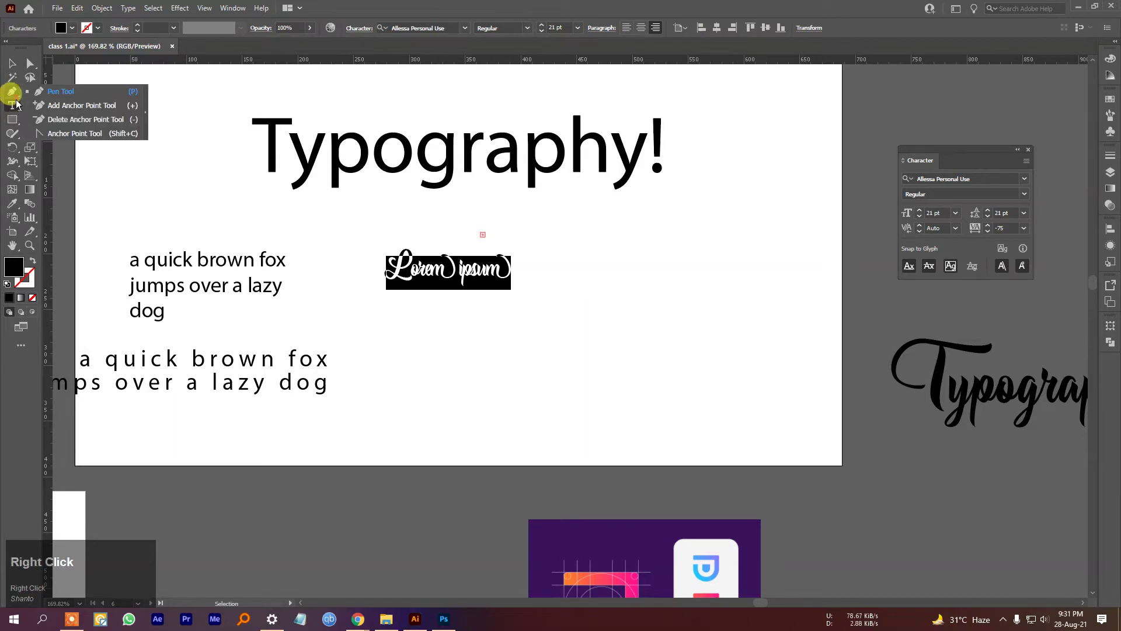
{"action": "right_click", "coordinate": [17, 130]}
{"action": "right_click", "coordinate": [15, 122]}
{"action": "left_click_drag", "start_coordinate": [600, 286], "coordinate": [698, 381]}
{"action": "key", "text": "x"}
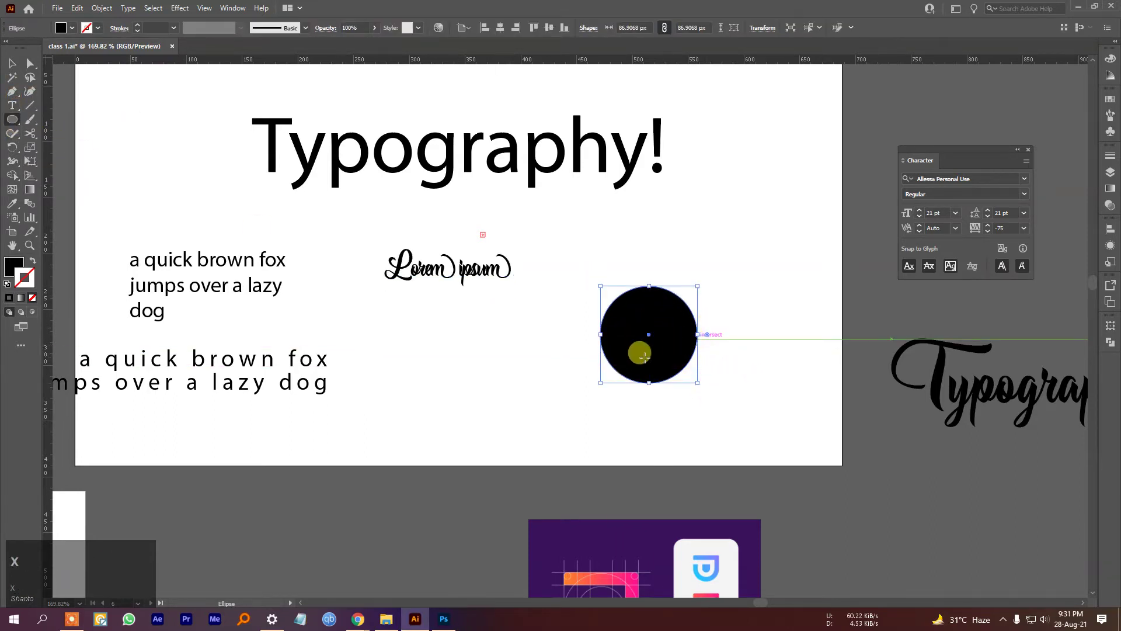
{"action": "key", "text": "shift+x"}
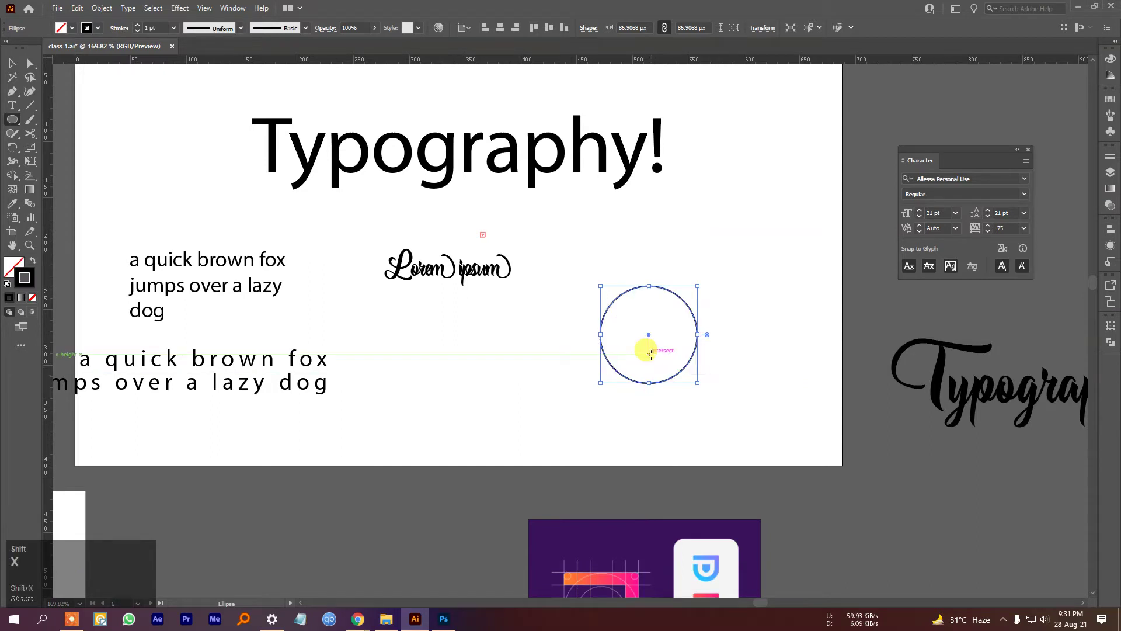
{"action": "key", "text": "v"}
{"action": "left_click", "coordinate": [710, 432]}
Fill the circle with placeholder text by applying the Area Type Tool to its outline.
{"action": "scroll", "coordinate": [724, 403], "scroll_direction": "up", "scroll_amount": 2}
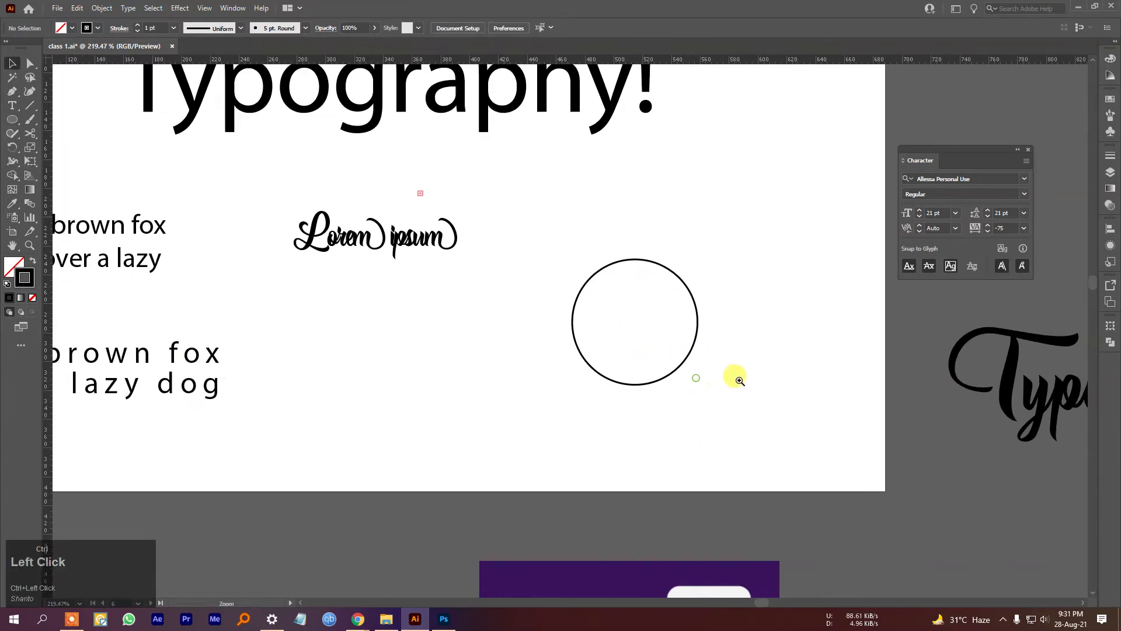
{"action": "scroll", "coordinate": [642, 376], "scroll_direction": "right", "scroll_amount": 3}
{"action": "left_click", "coordinate": [521, 370]}
{"action": "right_click", "coordinate": [14, 111]}
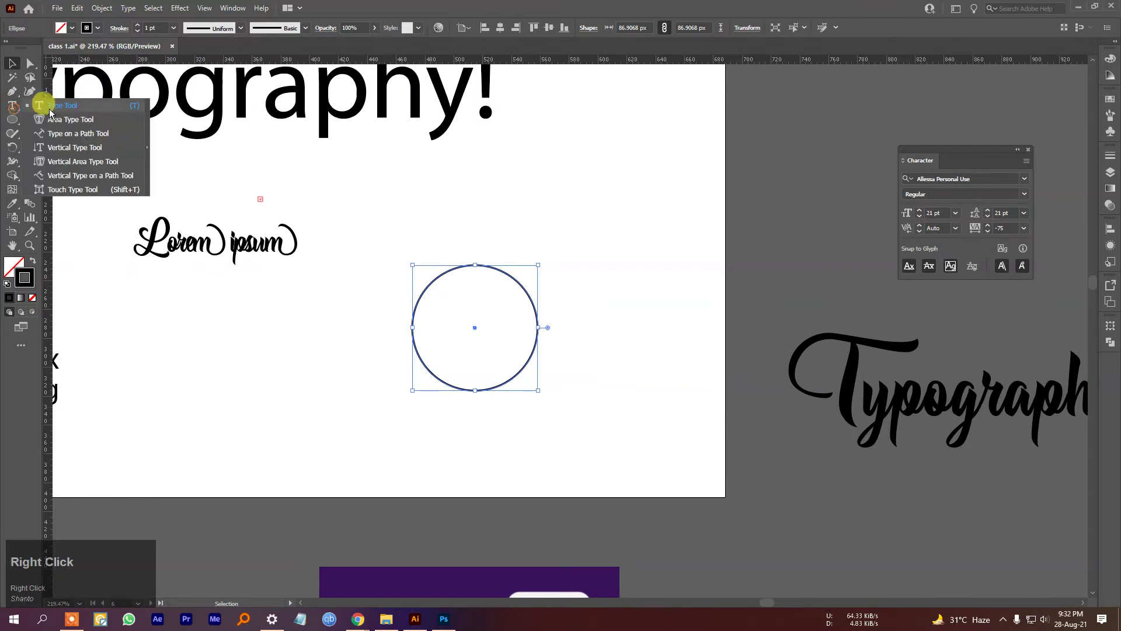
{"action": "left_click", "coordinate": [64, 114]}
{"action": "left_click", "coordinate": [474, 330]}
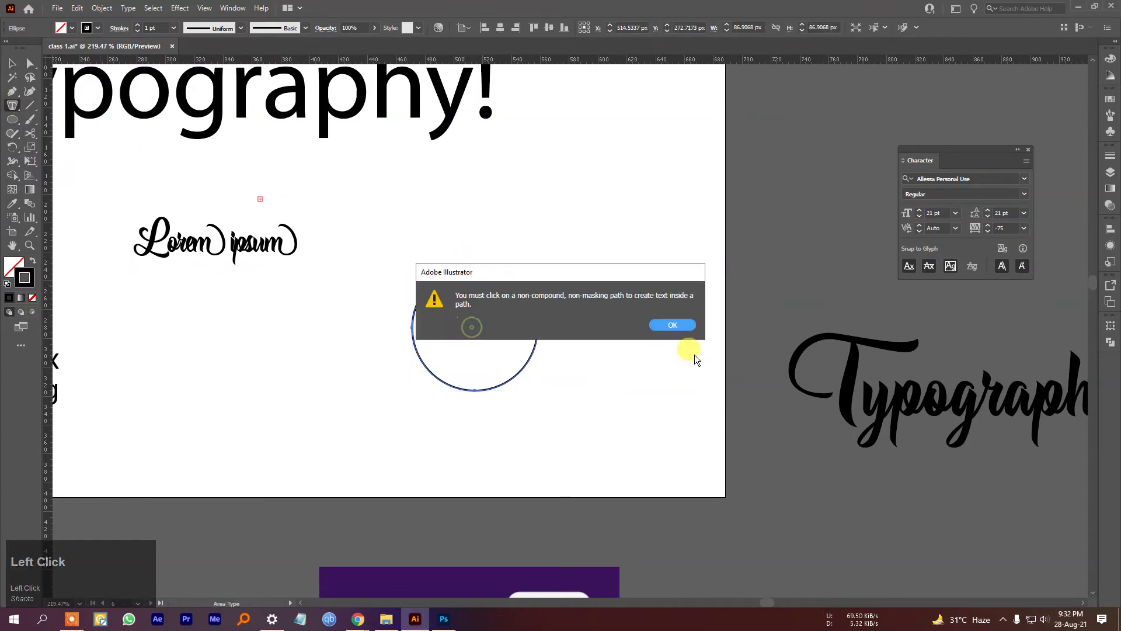
{"action": "left_click", "coordinate": [671, 325]}
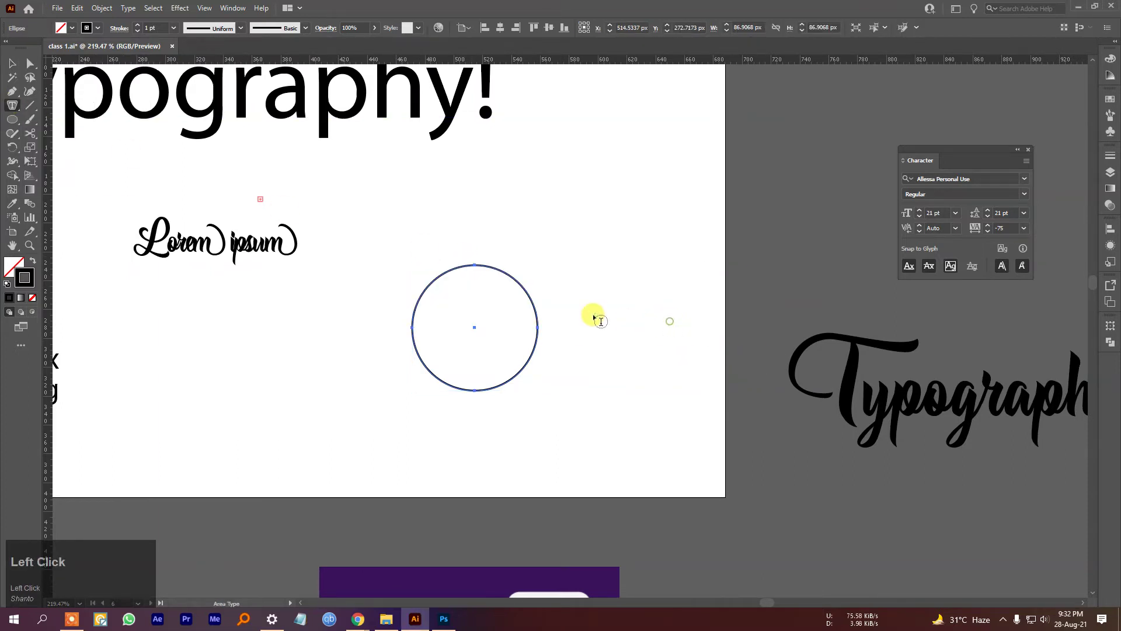
{"action": "left_click", "coordinate": [496, 274], "text": "ctrl"}
{"action": "left_click", "coordinate": [501, 266]}
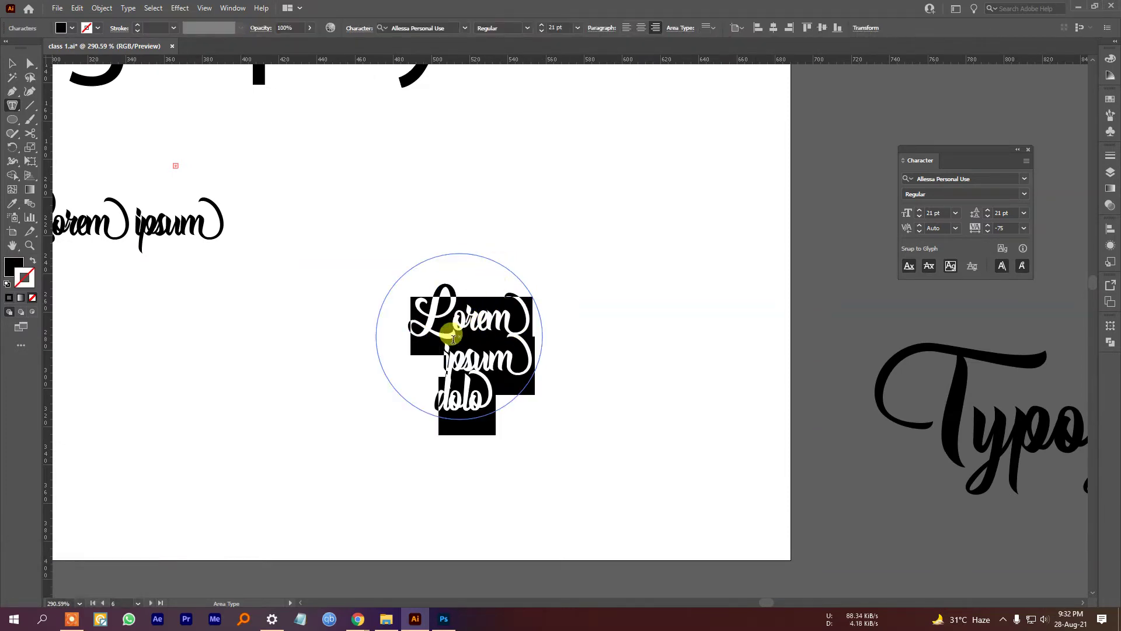
Change the circle's placeholder text to the Poppins font and replace it with "This is a circle".
{"action": "left_click", "coordinate": [1024, 178]}
{"action": "left_click", "coordinate": [948, 308]}
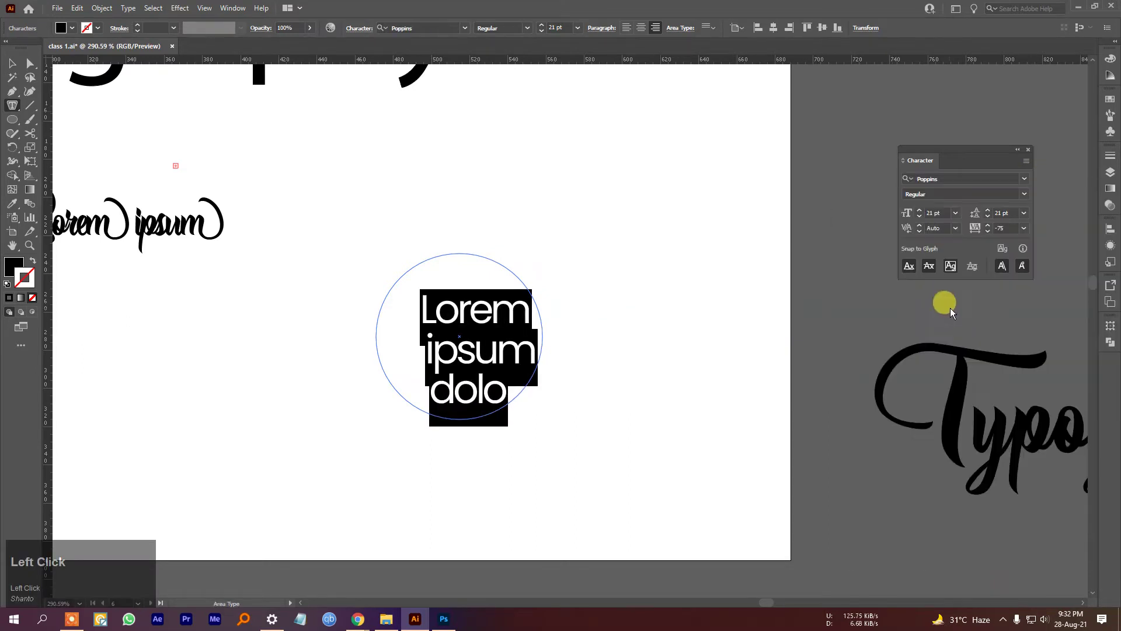
{"action": "left_click", "coordinate": [461, 311]}
{"action": "key", "text": "ctrl+a"}
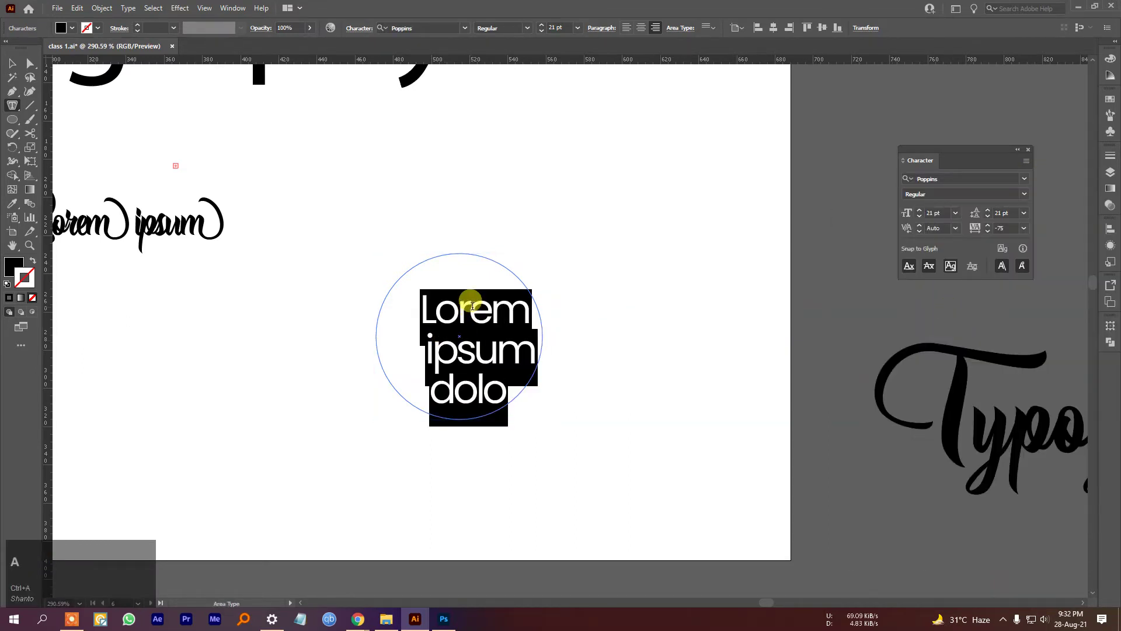
{"action": "type", "text": "This "}
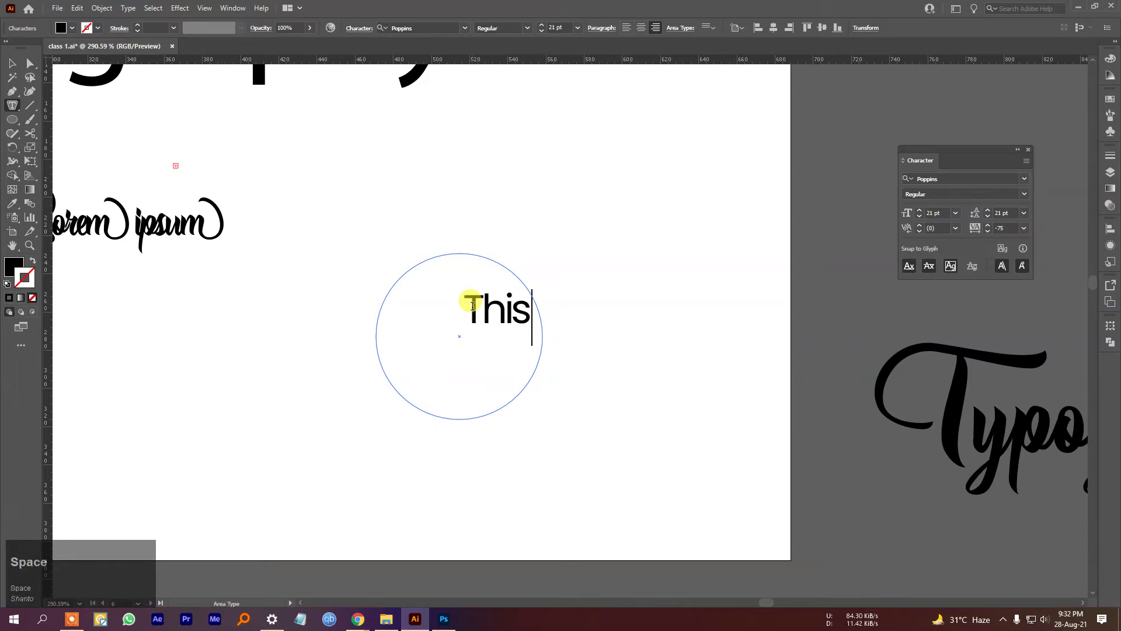
{"action": "type", "text": "is a circle"}
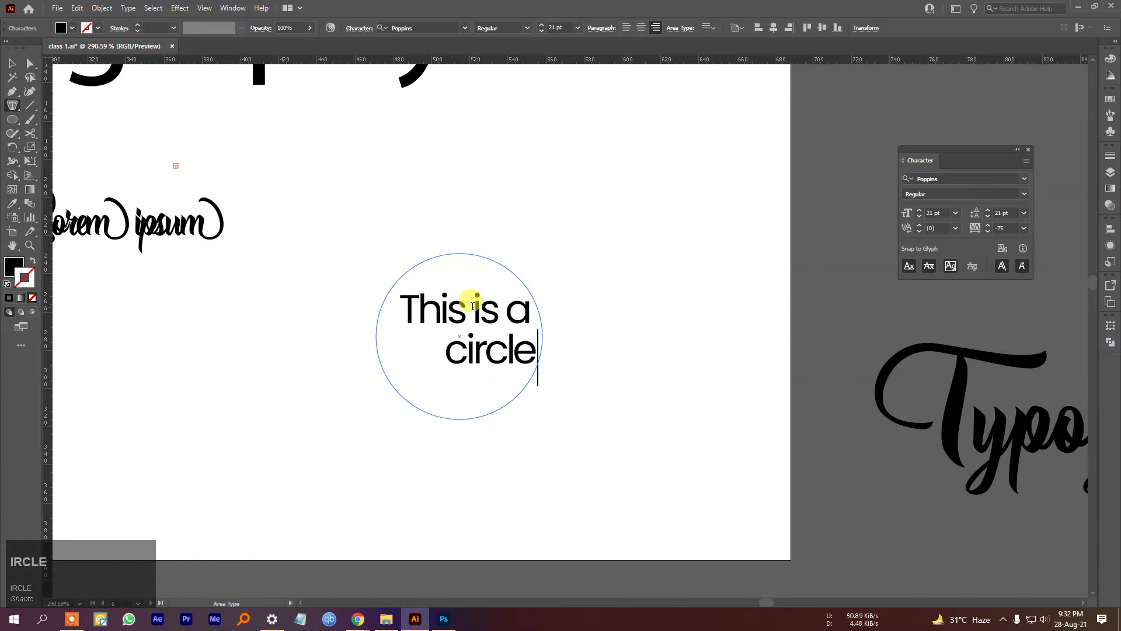
Centre-align the text in the circle and move the circle to the upper right of the page's empty area.
{"action": "left_click", "coordinate": [12, 63]}
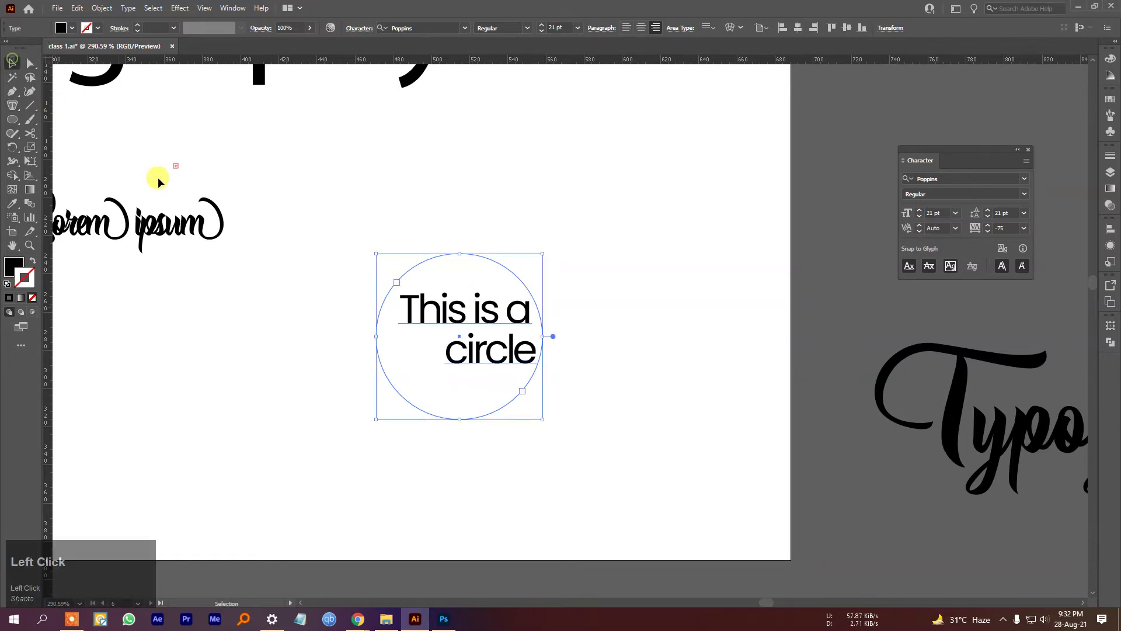
{"action": "left_click", "coordinate": [641, 28]}
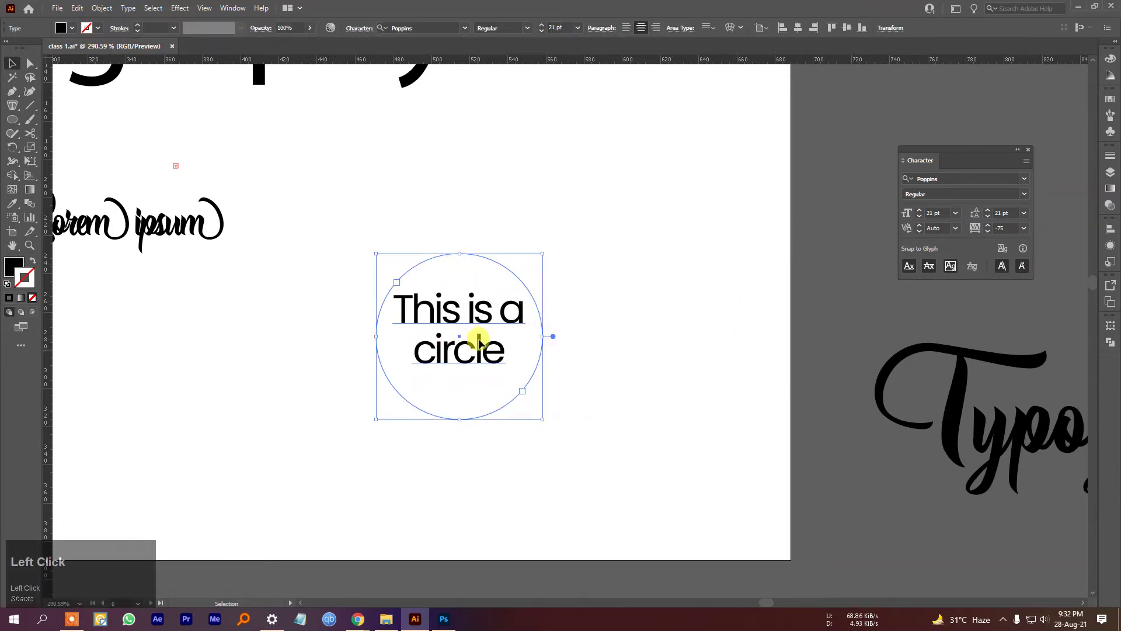
{"action": "left_click_drag", "start_coordinate": [478, 337], "coordinate": [624, 203]}
Draw a second circle about 87 px wide below the Lorem ipsum text, with a black outline and no fill.
{"action": "right_click", "coordinate": [12, 105]}
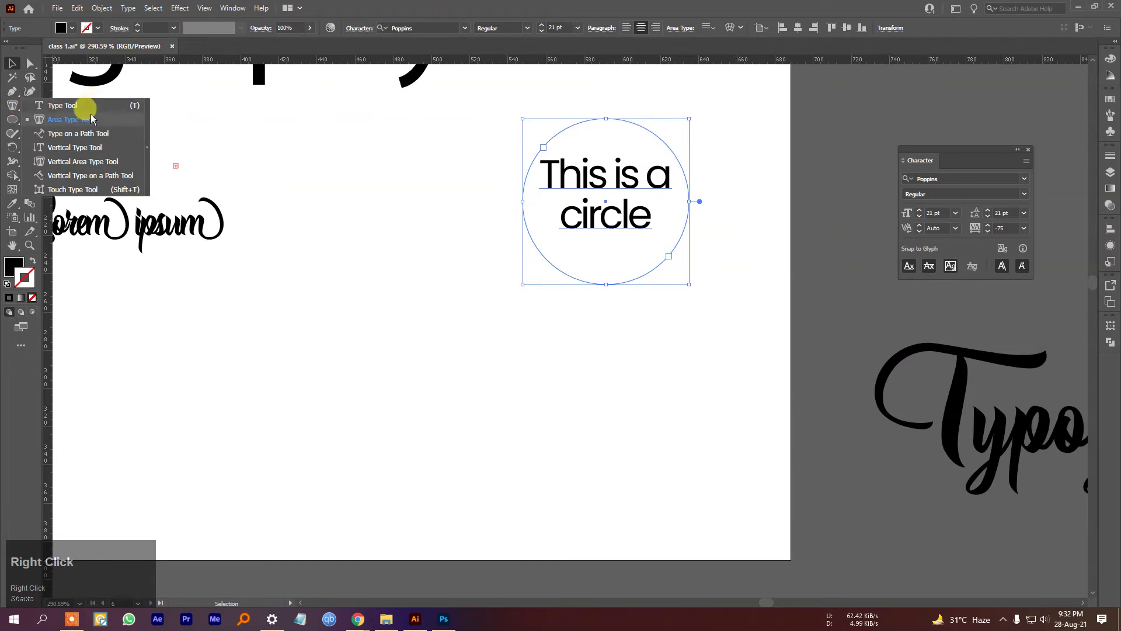
{"action": "left_click", "coordinate": [13, 120]}
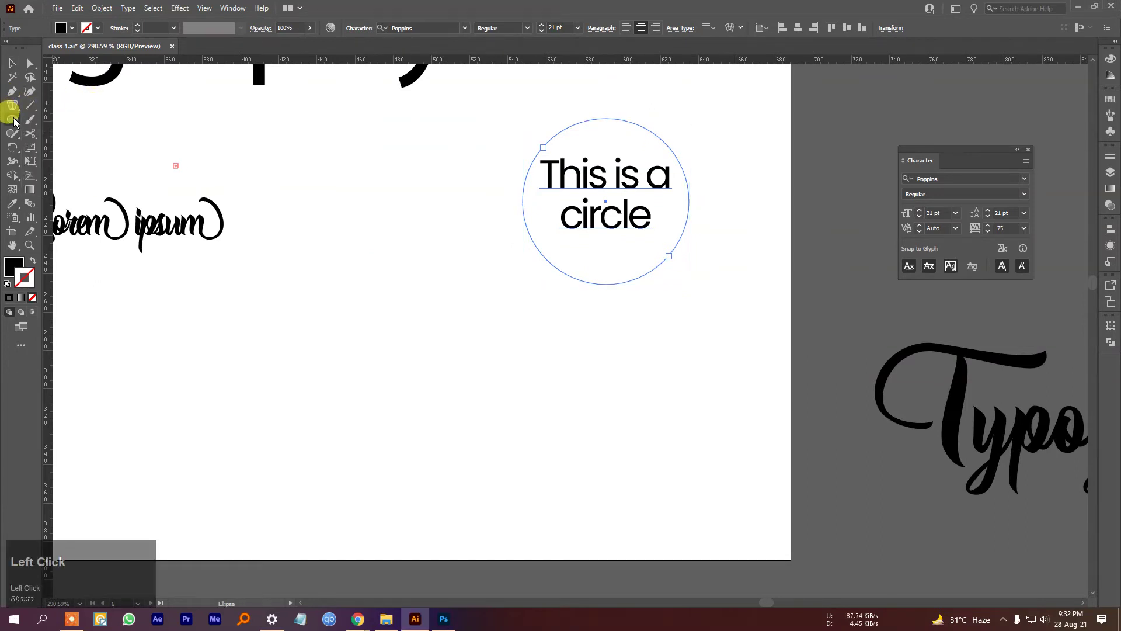
{"action": "right_click", "coordinate": [10, 121]}
{"action": "left_click", "coordinate": [107, 143]}
{"action": "scroll", "coordinate": [351, 332], "scroll_direction": "down", "scroll_amount": 1}
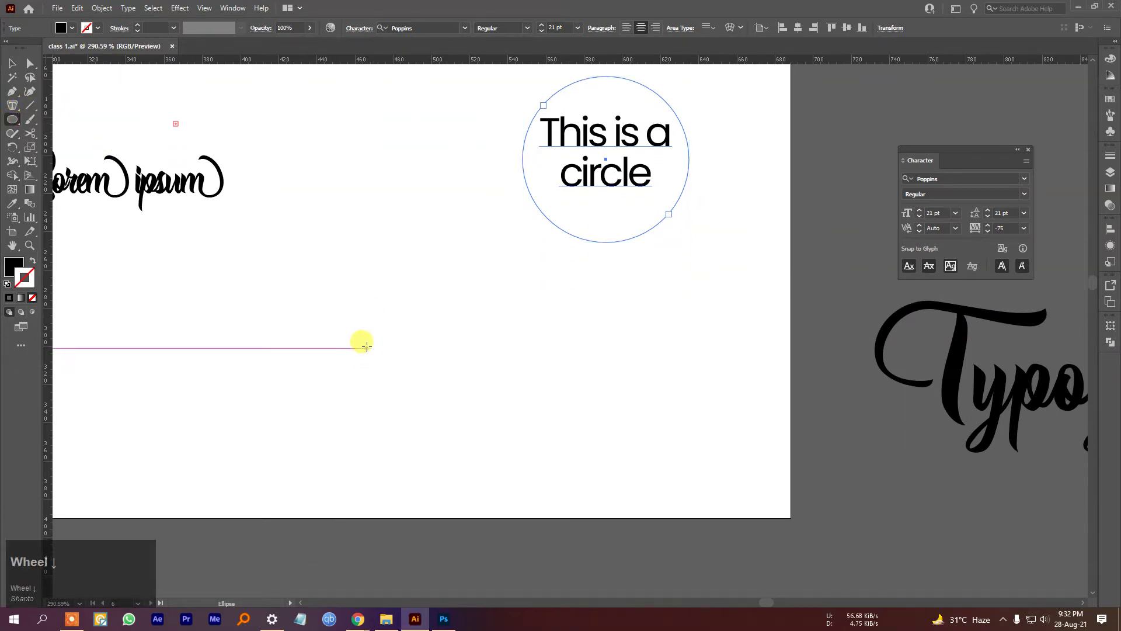
{"action": "left_click_drag", "start_coordinate": [275, 299], "coordinate": [442, 430]}
{"action": "key", "text": "shift+x"}
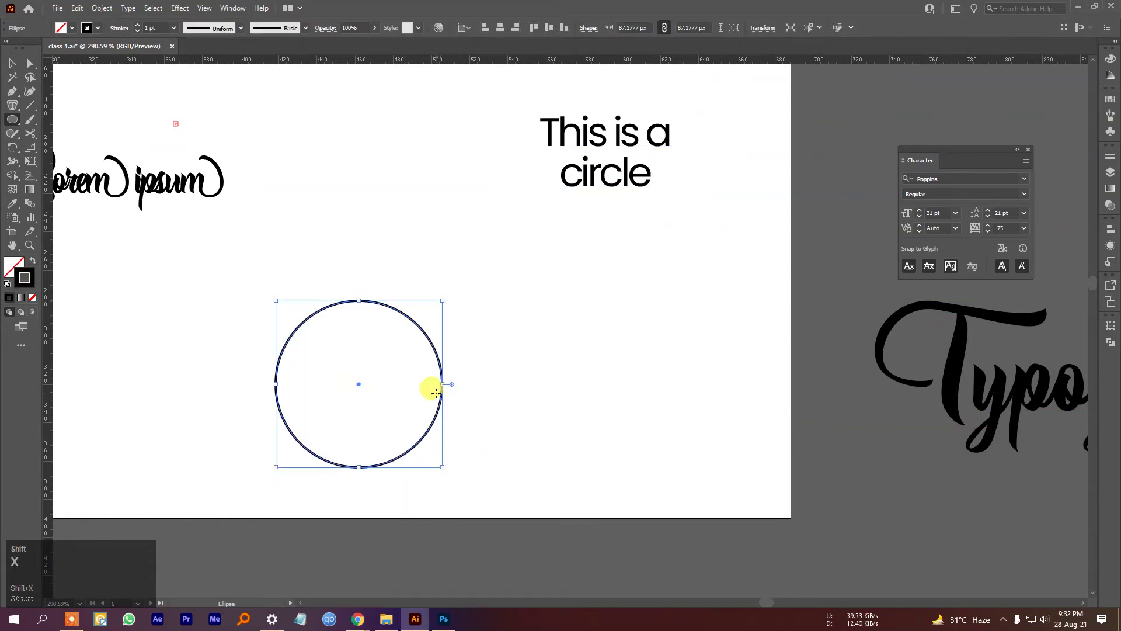
Run placeholder text around the new circle's outline with the Type on a Path Tool.
{"action": "right_click", "coordinate": [10, 108]}
{"action": "left_click", "coordinate": [88, 132]}
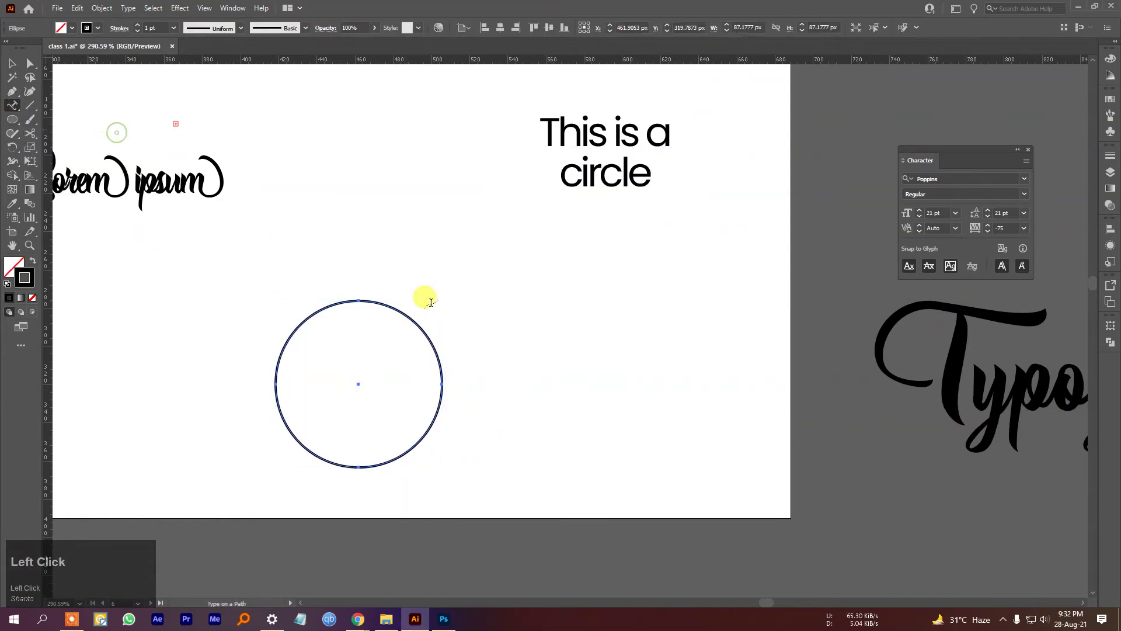
{"action": "left_click", "coordinate": [353, 328], "text": "ctrl"}
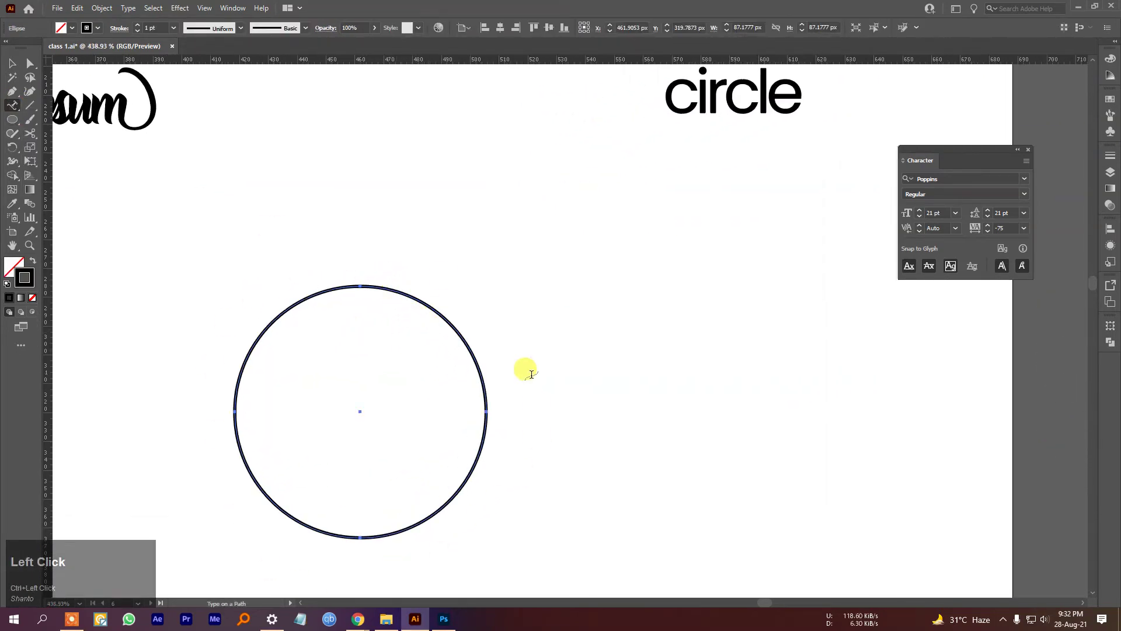
{"action": "left_click", "coordinate": [393, 287]}
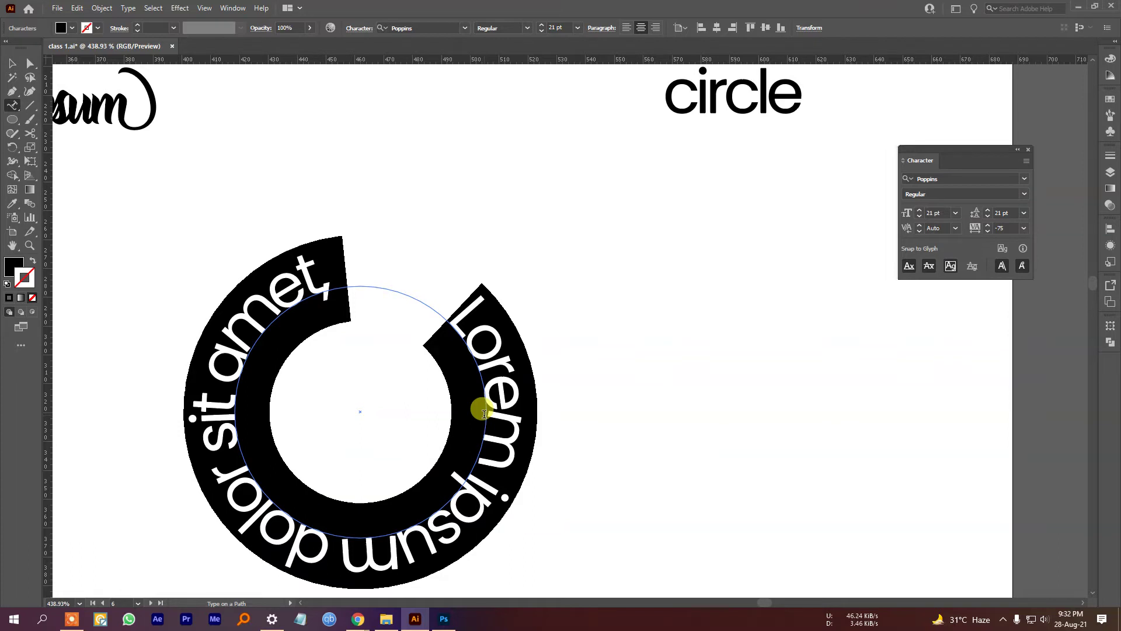
Replace the placeholder text on the circle's path with "This is Area type Tool".
{"action": "type", "text": "Pa"}
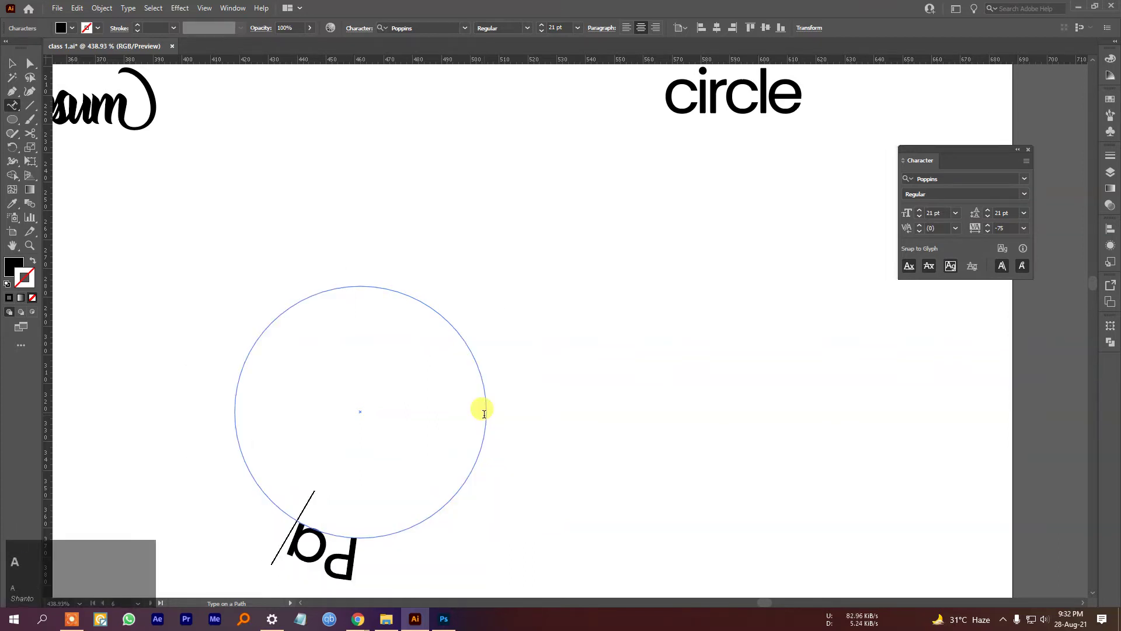
{"action": "key", "text": "BackSpace"}
{"action": "key", "text": "BackSpace"}
{"action": "type", "text": "Thi"}
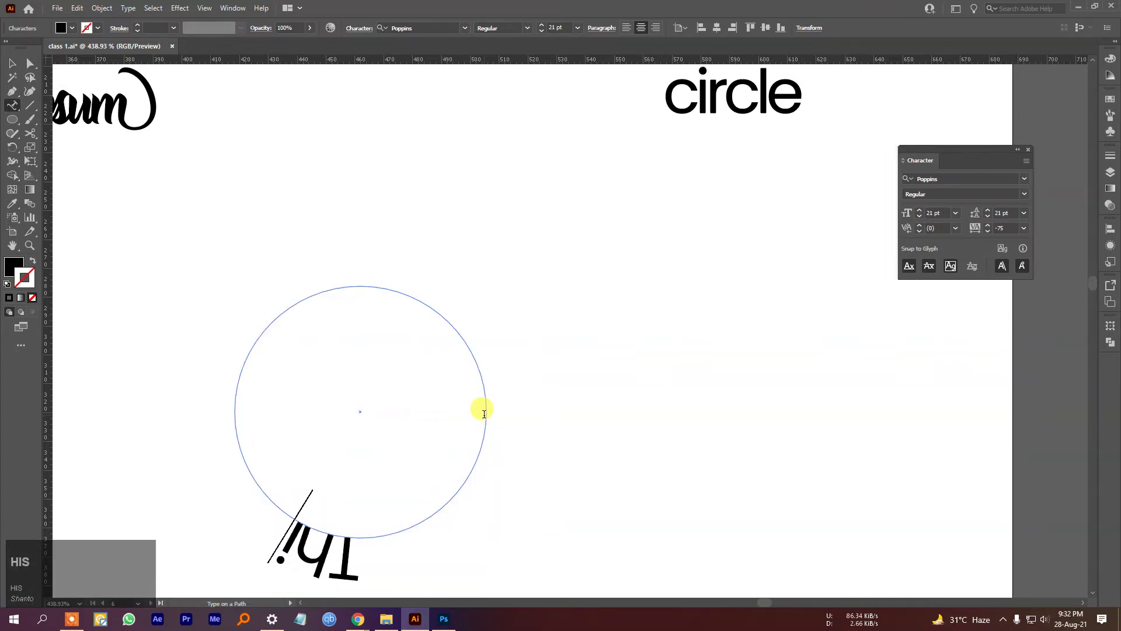
{"action": "type", "text": "s is"}
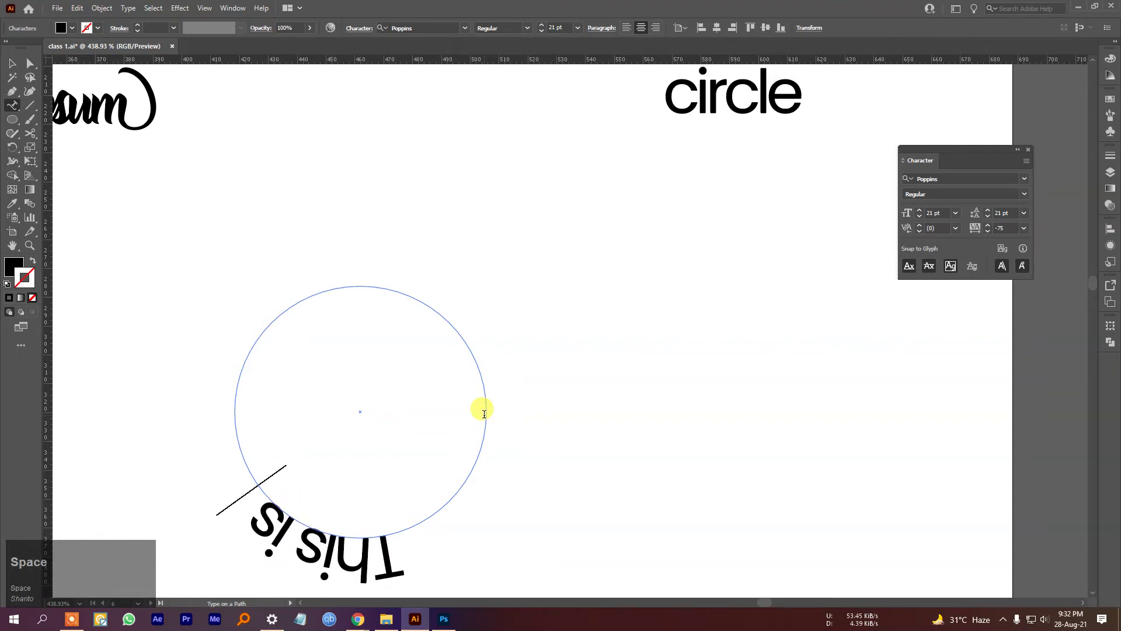
{"action": "type", "text": " Ar"}
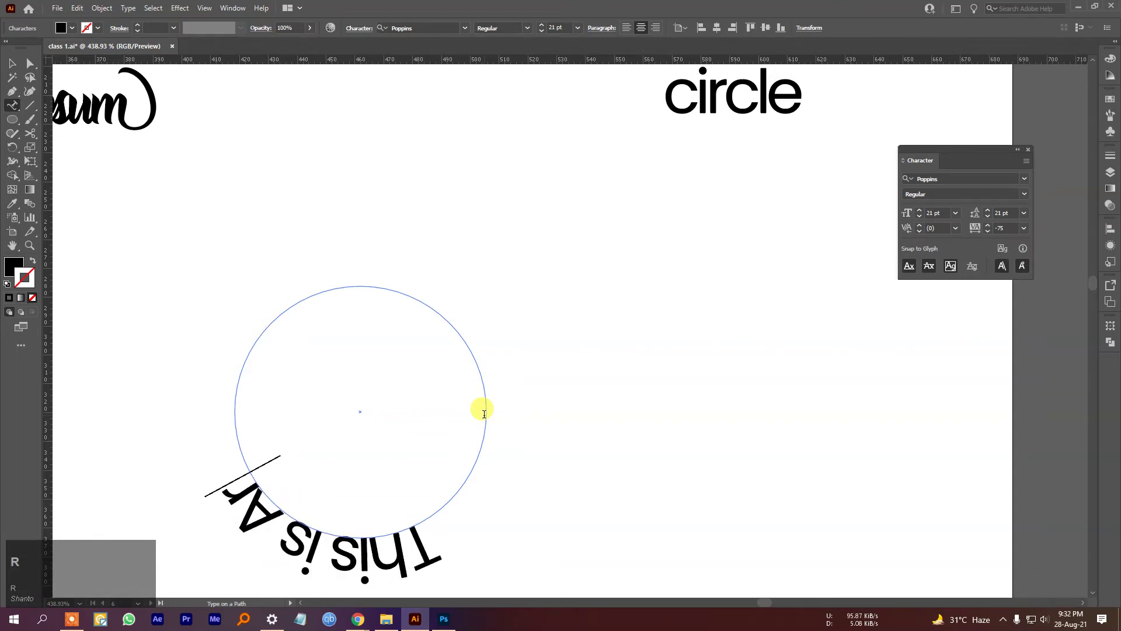
{"action": "type", "text": "ea type "}
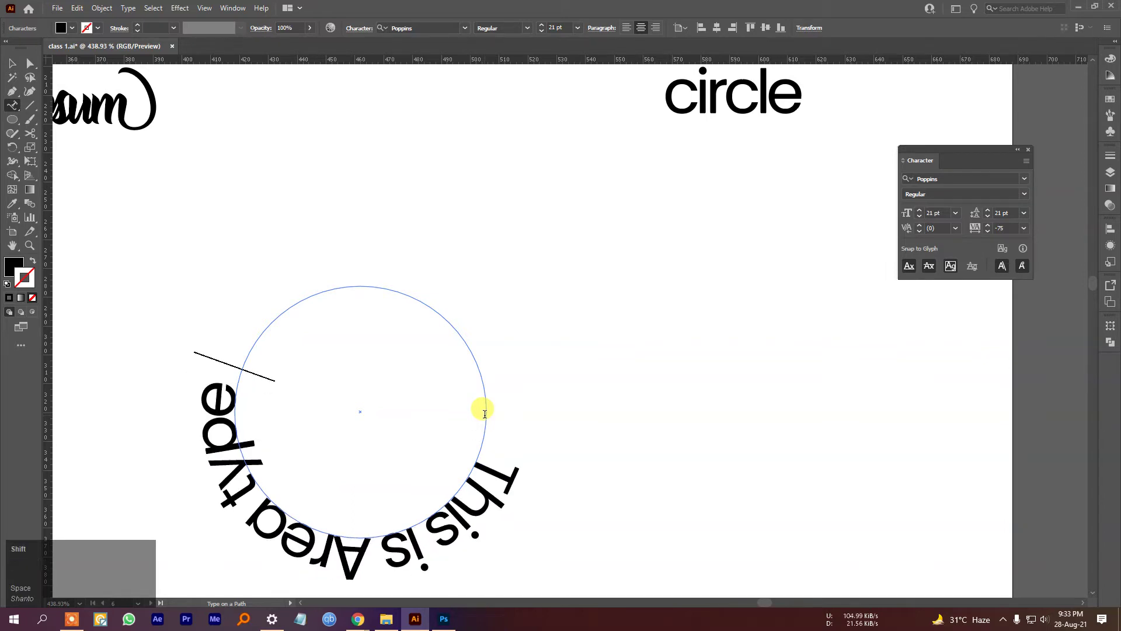
{"action": "type", "text": "Tool"}
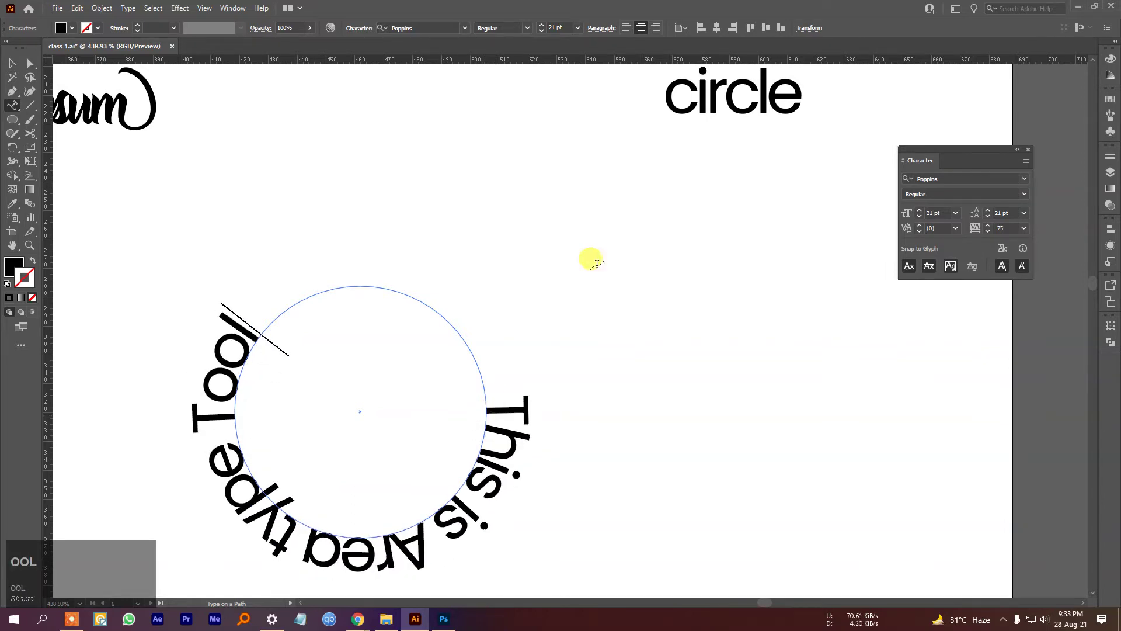
{"action": "left_click", "coordinate": [13, 63]}
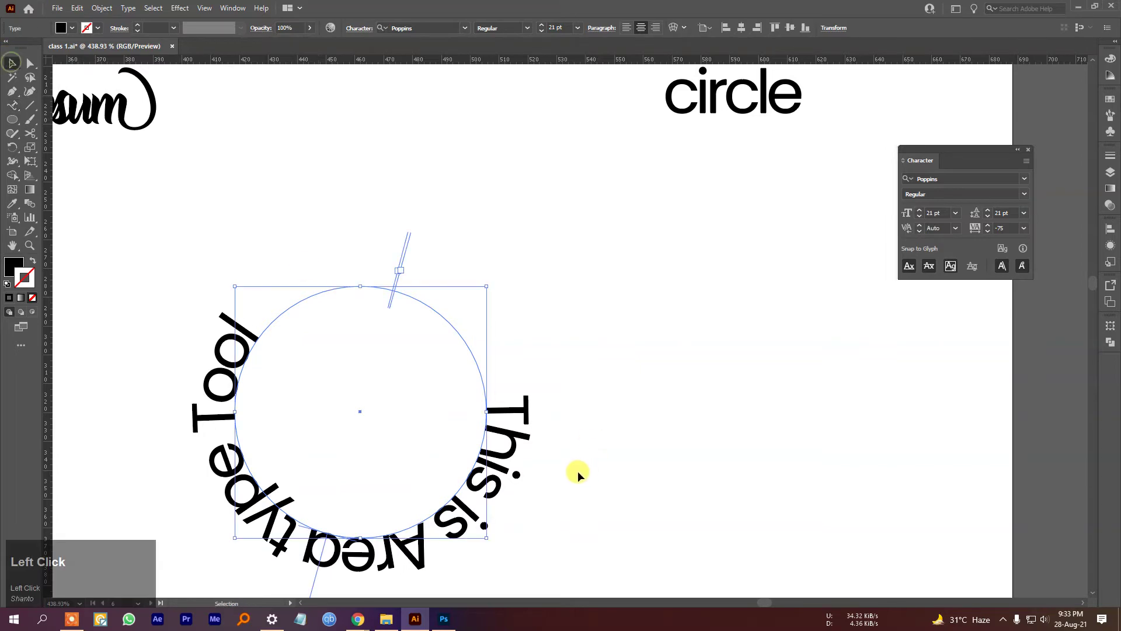
Slide the path text around the circle so that it is centred over the circle's upper half.
{"action": "left_click_drag", "start_coordinate": [581, 468], "coordinate": [573, 387]}
{"action": "left_click_drag", "start_coordinate": [682, 465], "coordinate": [635, 449]}
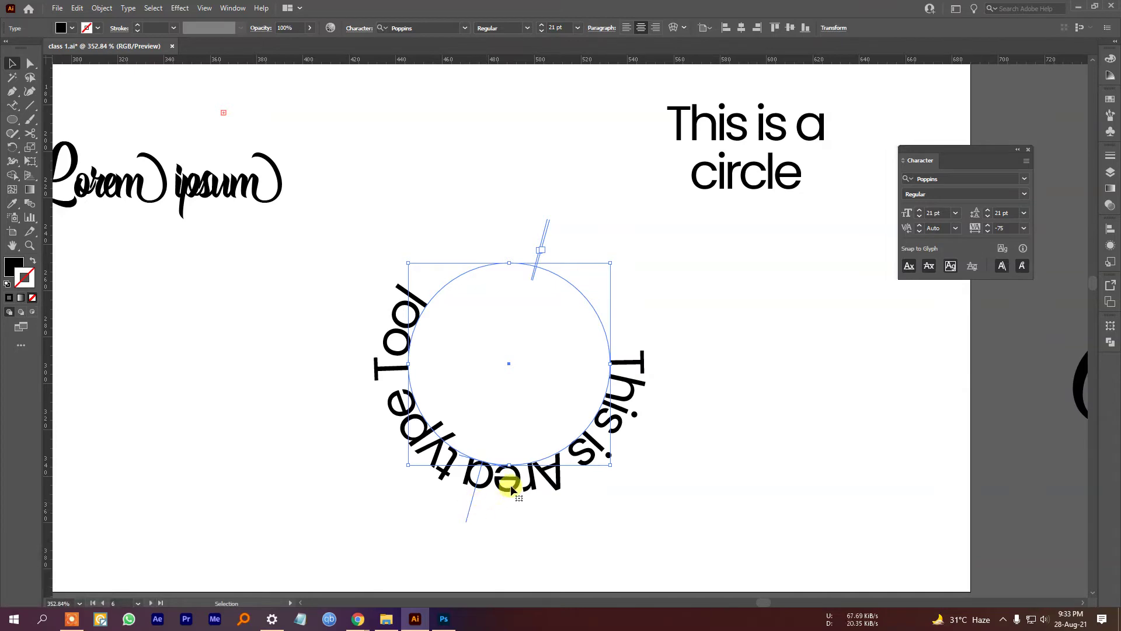
{"action": "left_click_drag", "start_coordinate": [471, 513], "coordinate": [514, 201]}
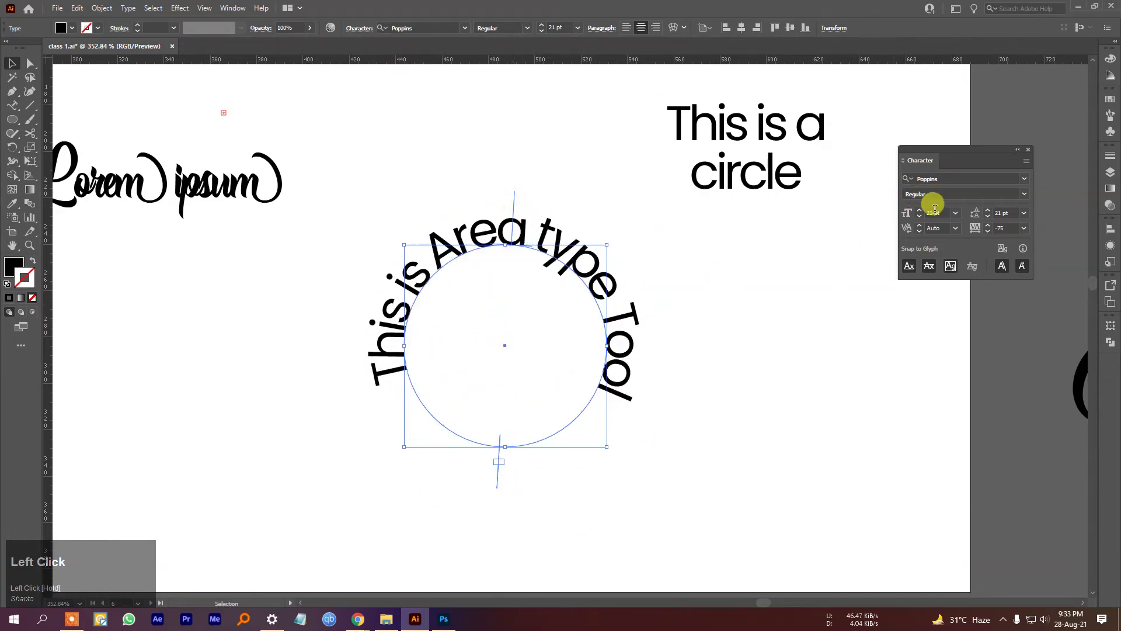
Reduce the font size of the text on the circle to 13 pt.
{"action": "scroll", "coordinate": [943, 216], "scroll_direction": "down", "scroll_amount": 1}
{"action": "scroll", "coordinate": [943, 211], "scroll_direction": "down", "scroll_amount": 7}
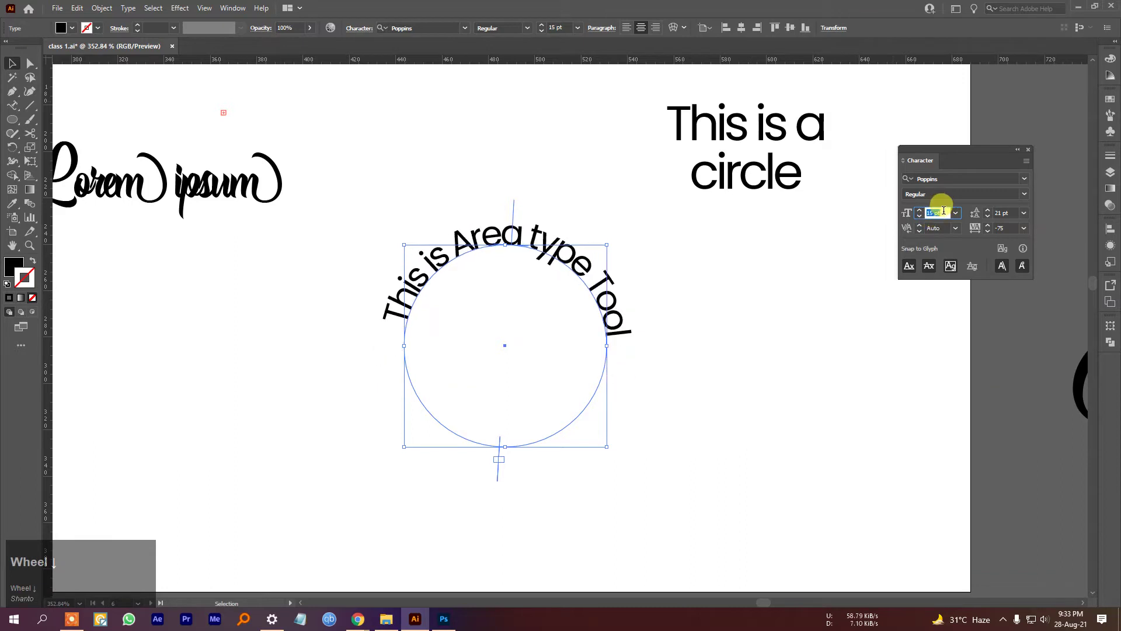
{"action": "left_click", "coordinate": [608, 212]}
{"action": "left_click", "coordinate": [595, 258]}
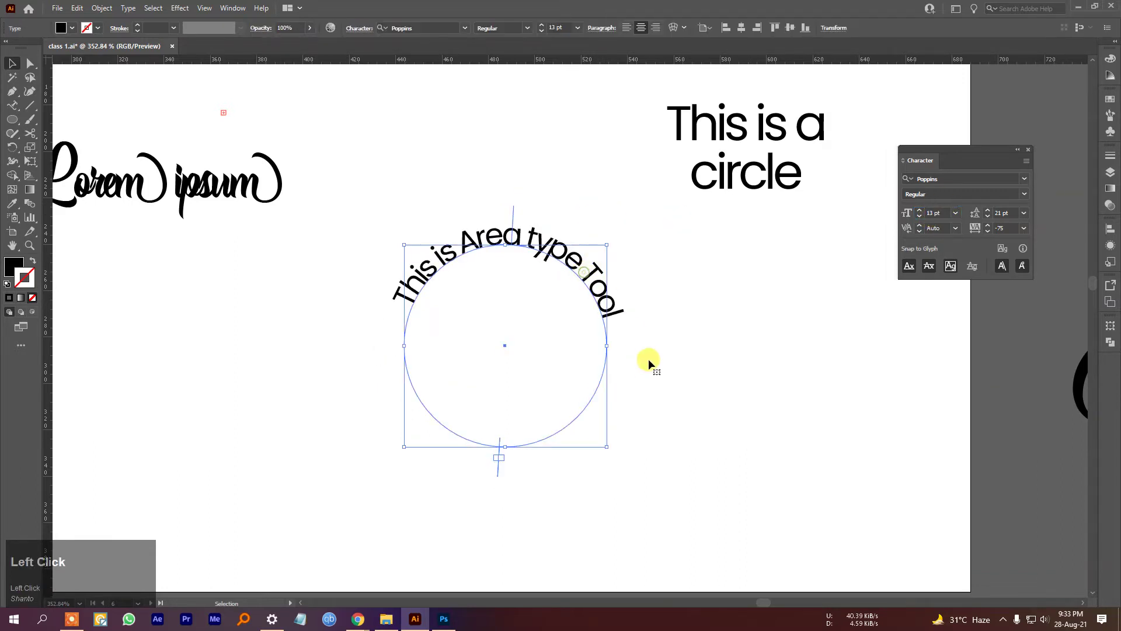
{"action": "left_click_drag", "start_coordinate": [528, 401], "coordinate": [501, 363]}
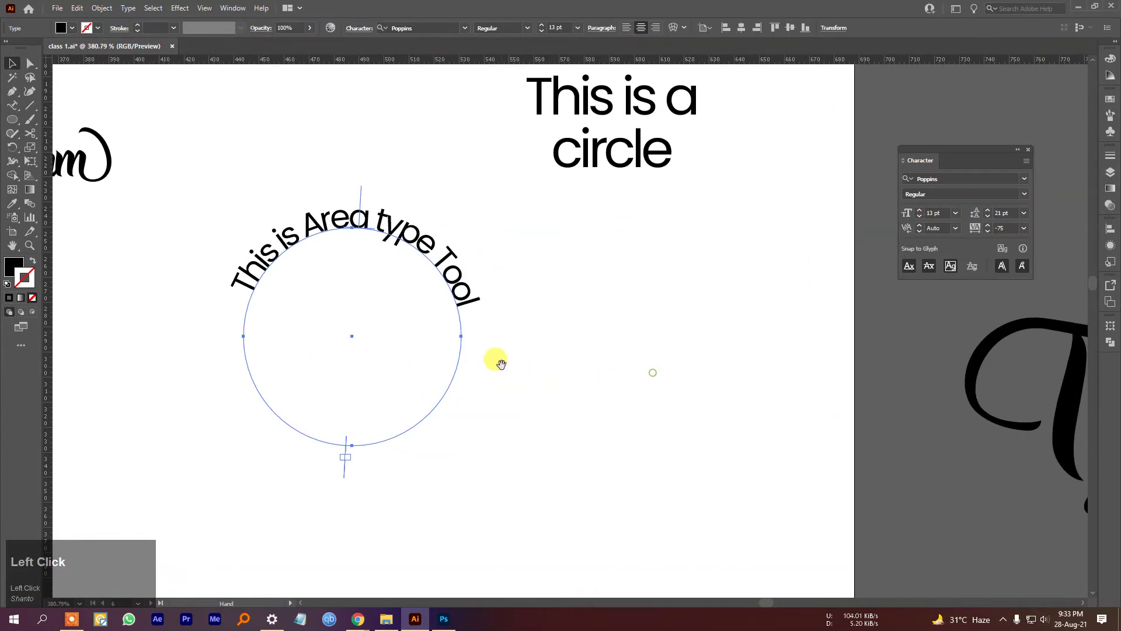
{"action": "left_click_drag", "start_coordinate": [519, 408], "coordinate": [586, 405]}
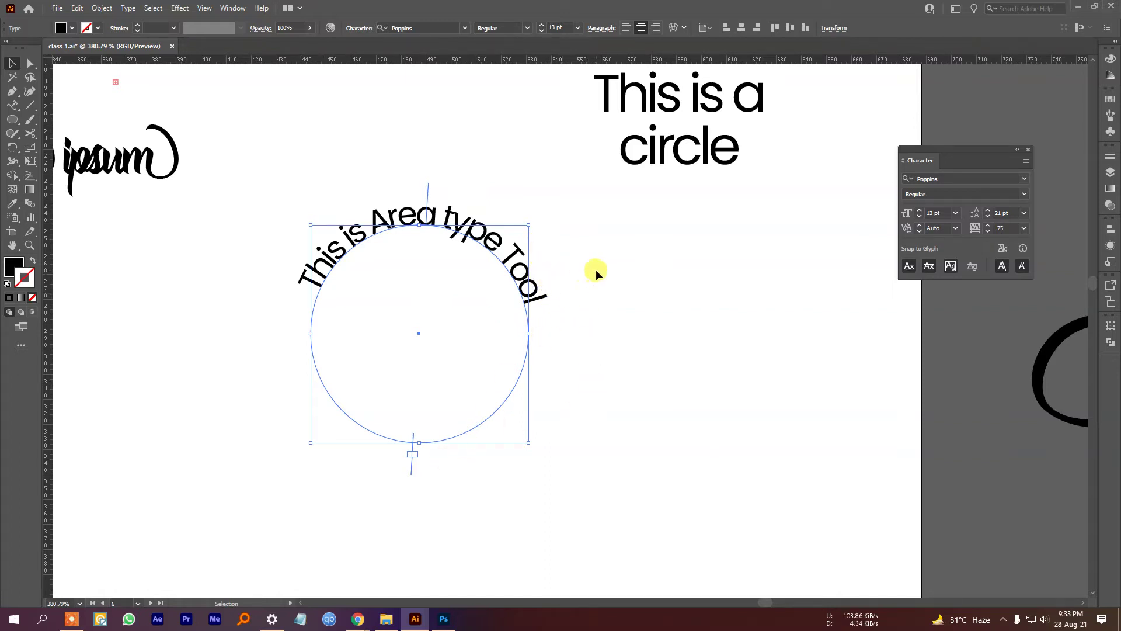
{"action": "left_click_drag", "start_coordinate": [626, 296], "coordinate": [588, 278]}
{"action": "scroll", "coordinate": [588, 277], "scroll_direction": "down", "scroll_amount": 1}
{"action": "left_click_drag", "start_coordinate": [496, 239], "coordinate": [266, 214]}
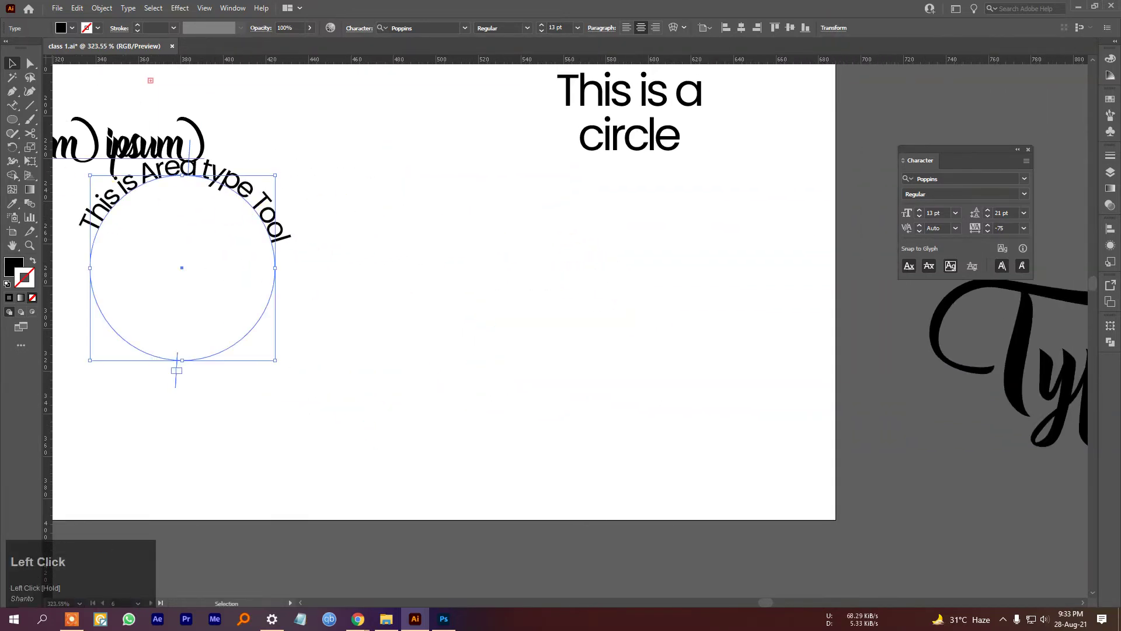
{"action": "right_click", "coordinate": [11, 120]}
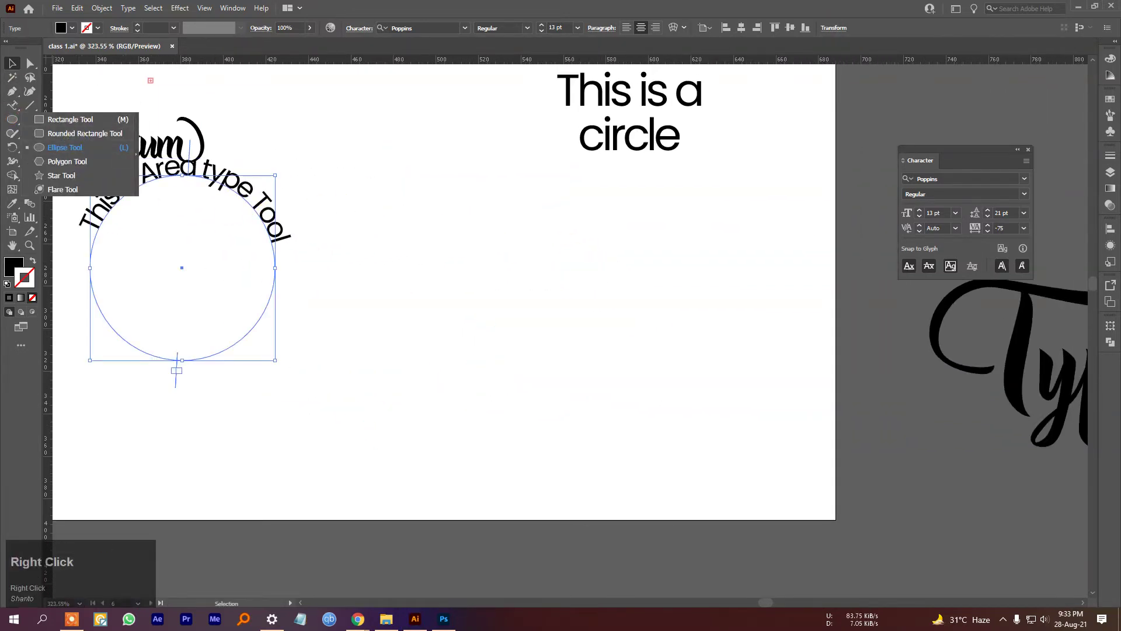
{"action": "left_click", "coordinate": [87, 82]}
{"action": "left_click_drag", "start_coordinate": [261, 219], "coordinate": [495, 270]}
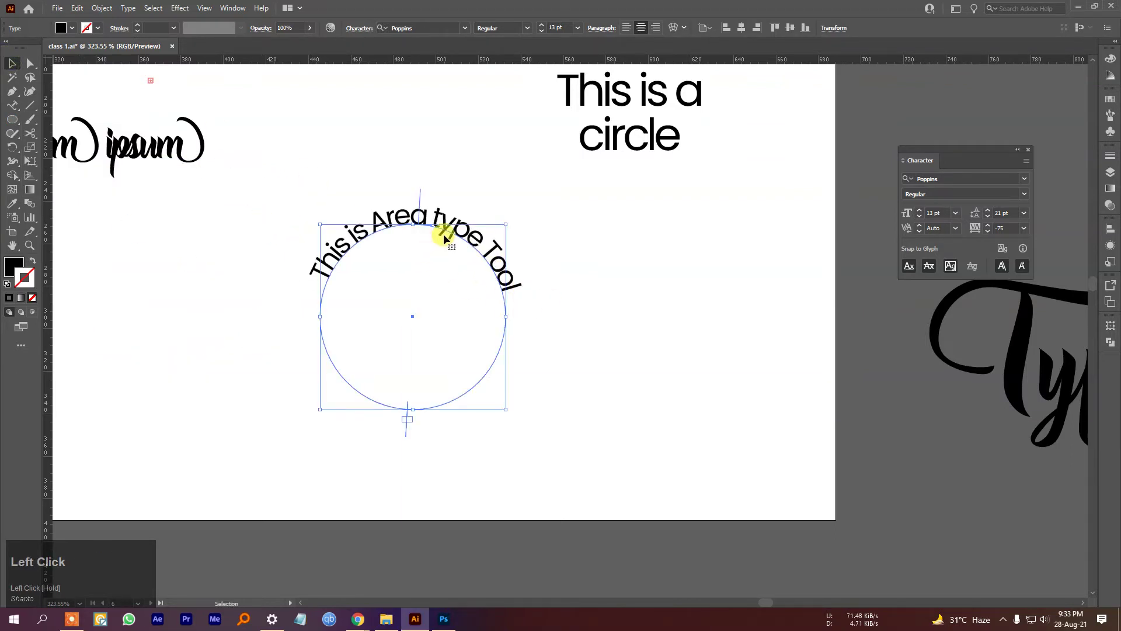
Replace the curved text on the circle with "Dhaka College".
{"action": "double_click", "coordinate": [454, 231]}
{"action": "key", "text": "ctrl+a"}
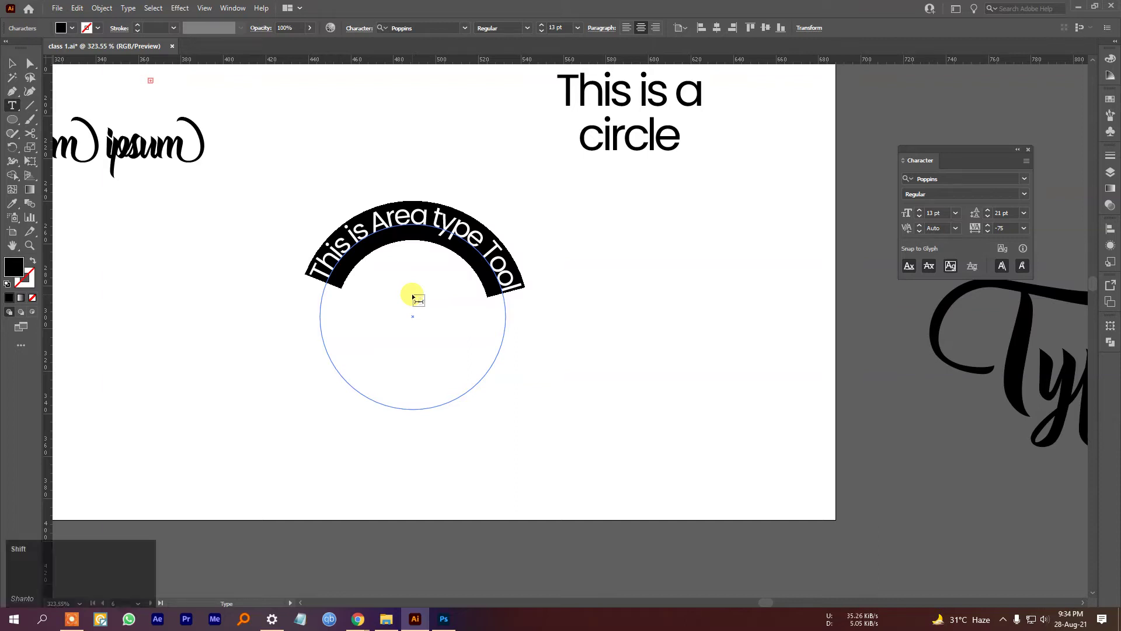
{"action": "type", "text": "Dhaka "}
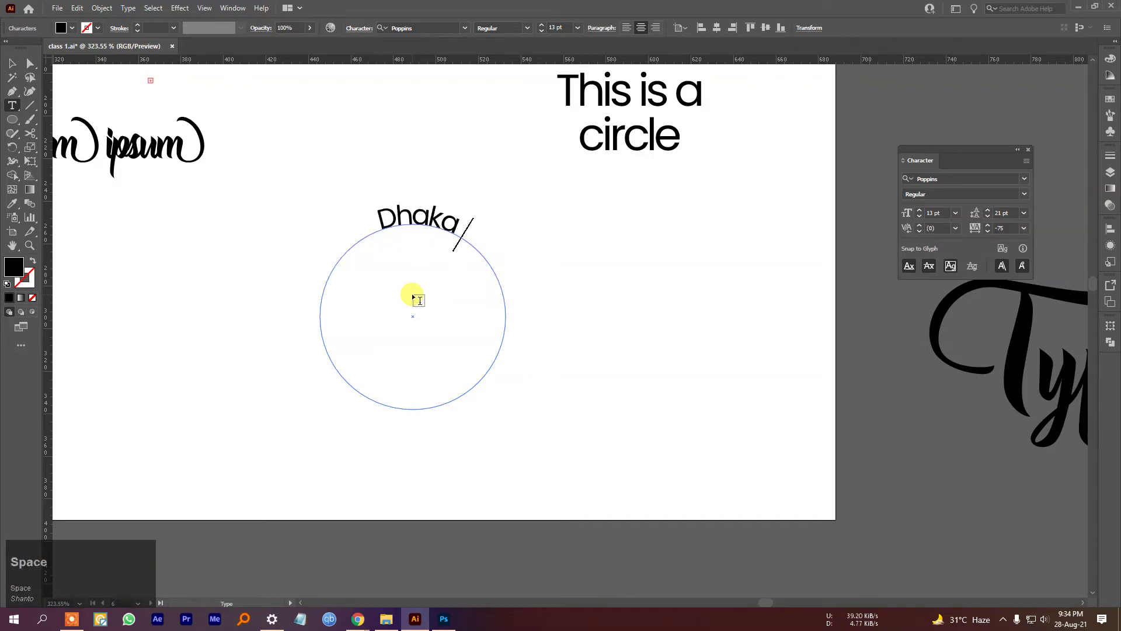
{"action": "type", "text": "College"}
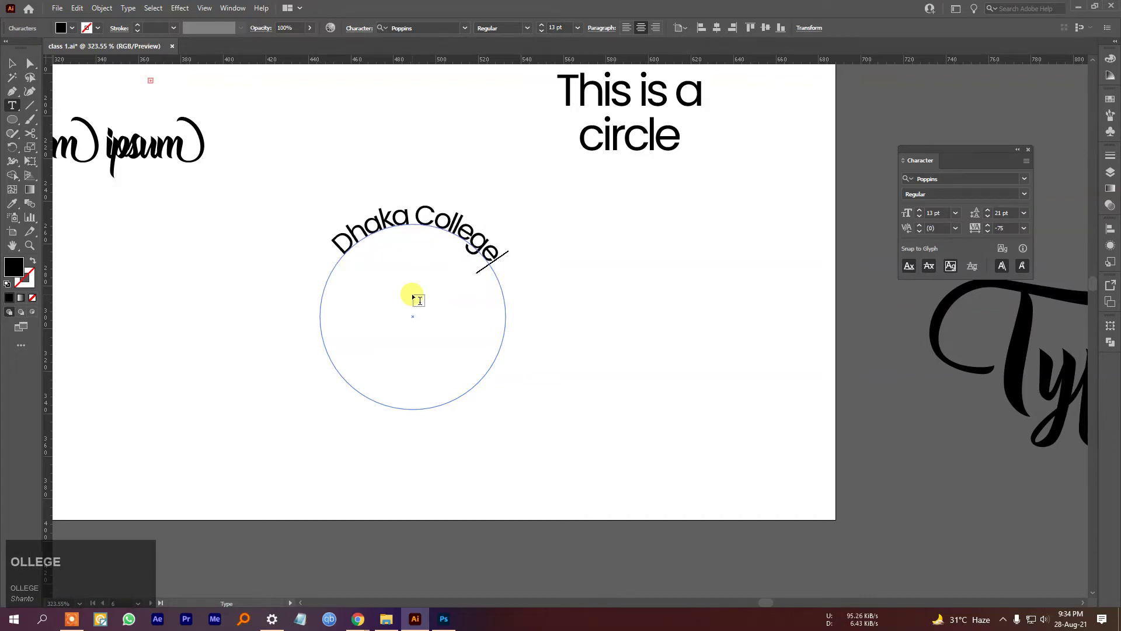
{"action": "left_click", "coordinate": [12, 64]}
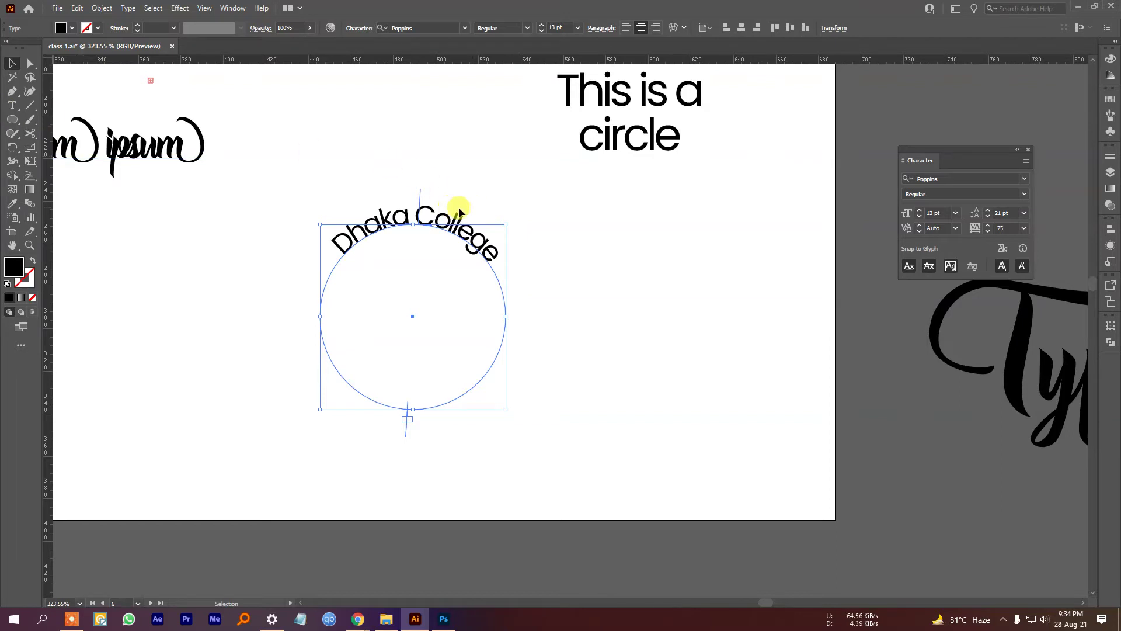
Duplicate the curved "Dhaka College" text and place the copy slightly below the original.
{"action": "left_click", "coordinate": [477, 281]}
{"action": "scroll", "coordinate": [477, 282], "scroll_direction": "up", "scroll_amount": 2}
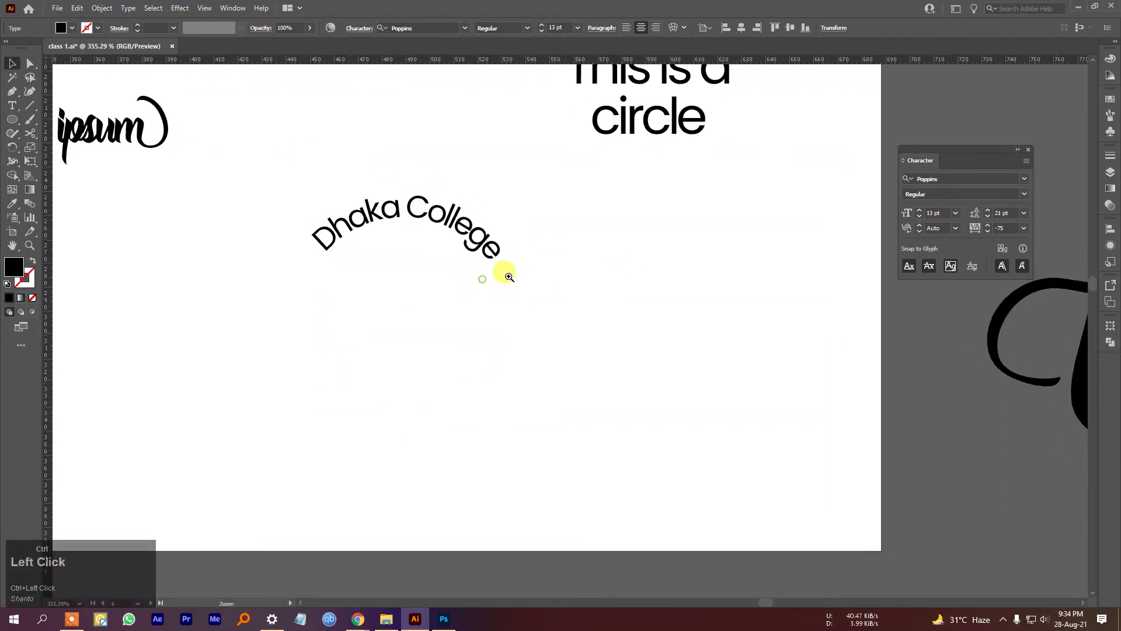
{"action": "left_click", "coordinate": [519, 266]}
{"action": "left_click_drag", "start_coordinate": [506, 230], "coordinate": [498, 263]}
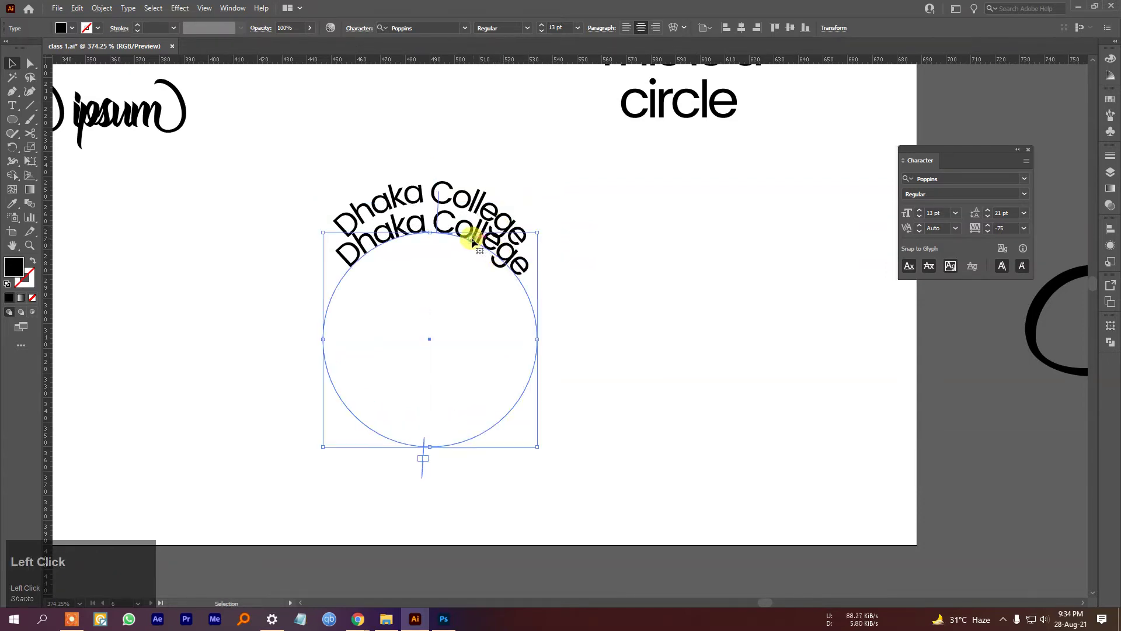
Replace the text of the lower curved "Dhaka College" copy with "EST-1985".
{"action": "key", "text": "t"}
{"action": "left_click", "coordinate": [465, 224]}
{"action": "key", "text": "ctrl+a"}
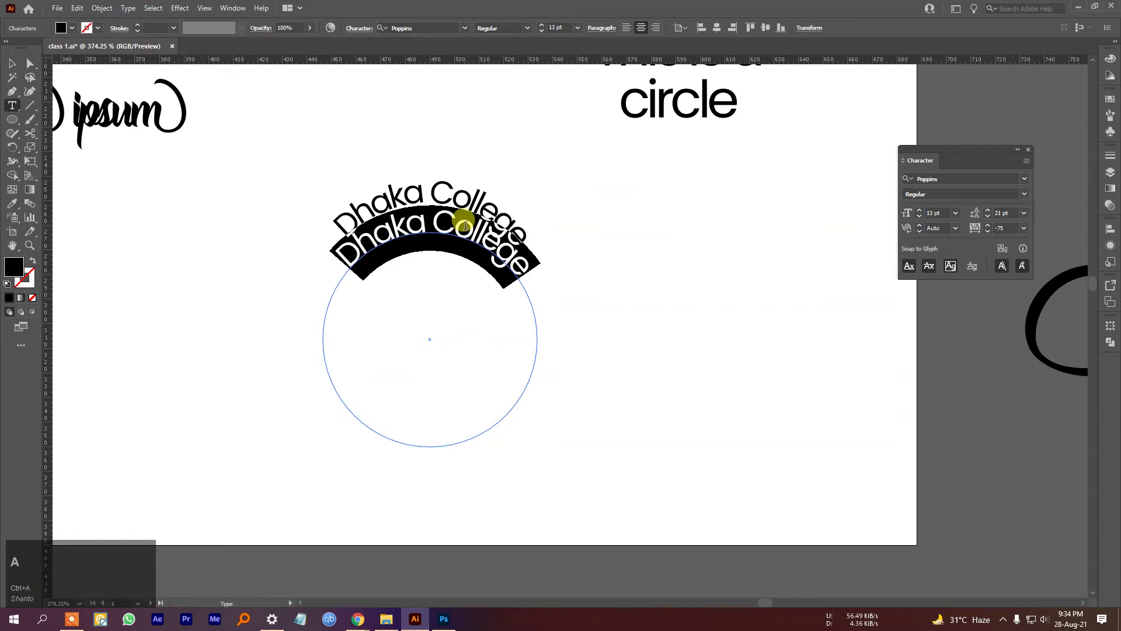
{"action": "type", "text": "EST"}
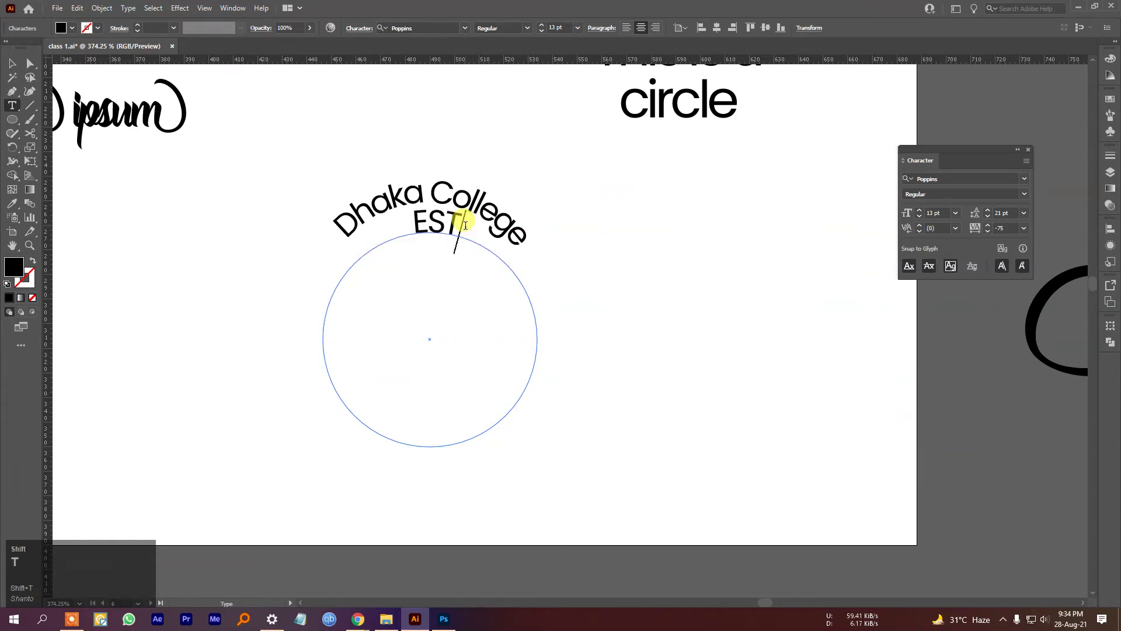
{"action": "type", "text": "_"}
{"action": "key", "text": "BackSpace"}
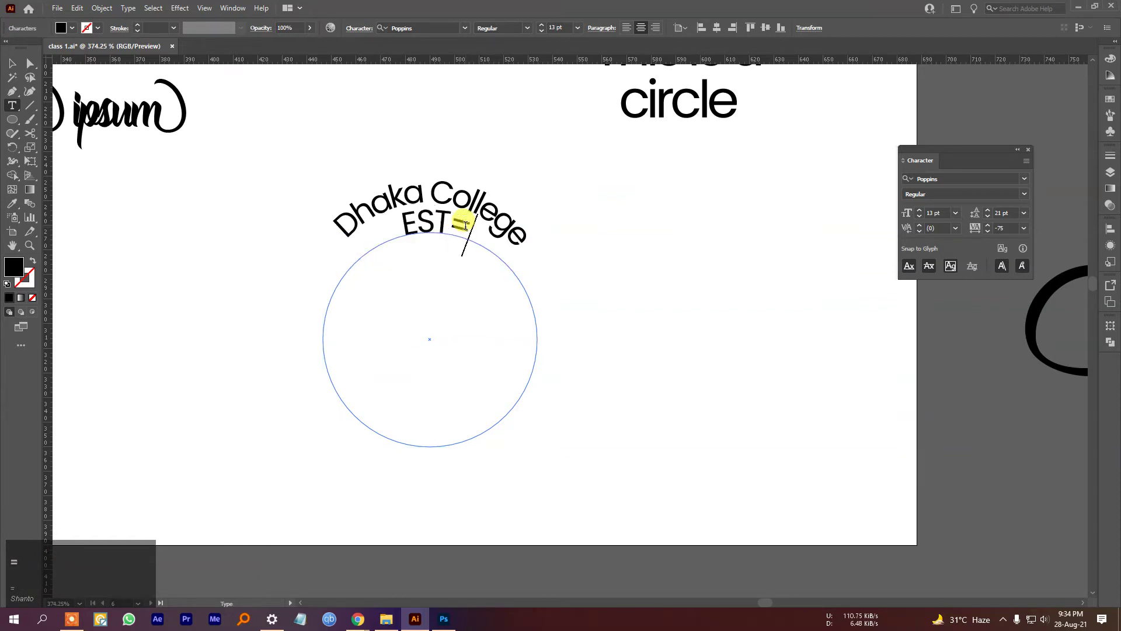
{"action": "type", "text": "-"}
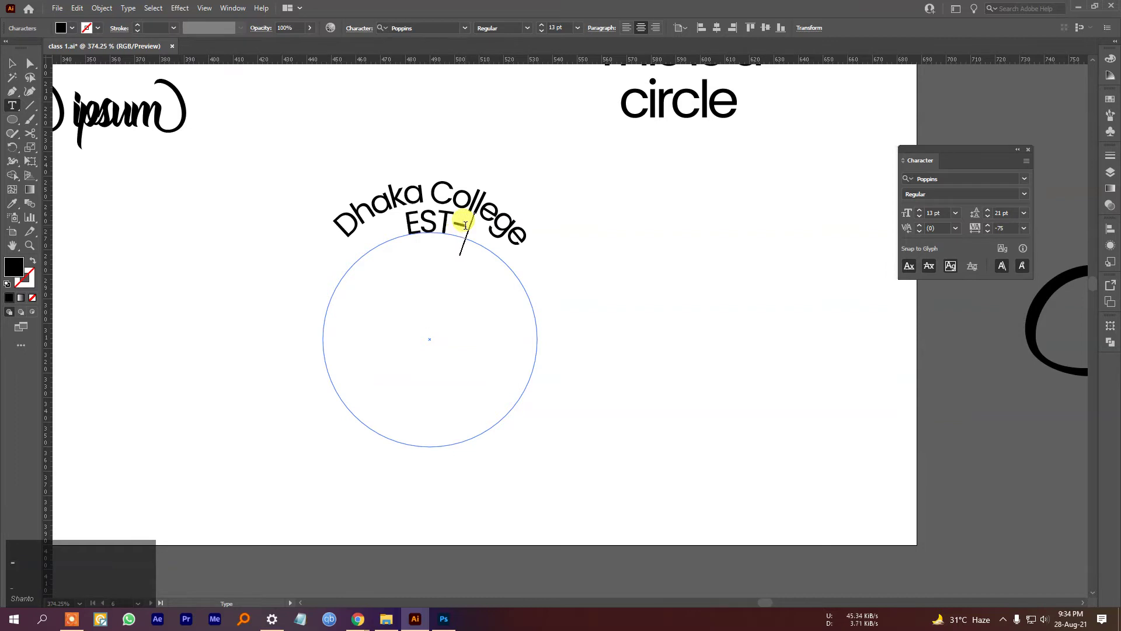
{"action": "type", "text": "1985"}
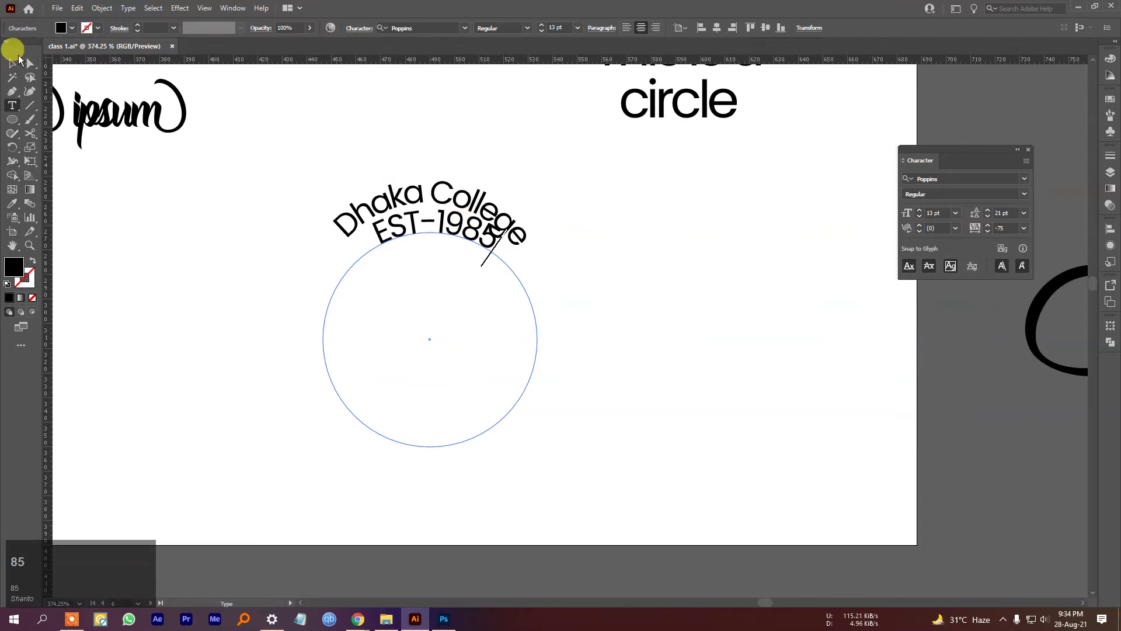
Flip the "EST-1985" path text to the inside of its circle and centre it along the lower half.
{"action": "left_click", "coordinate": [14, 62]}
{"action": "left_click_drag", "start_coordinate": [438, 210], "coordinate": [482, 382]}
{"action": "left_click", "coordinate": [620, 425]}
Align the "Dhaka College" and "EST-1985" path texts on their vertical centres so their circles coincide.
{"action": "left_click_drag", "start_coordinate": [540, 438], "coordinate": [377, 169]}
{"action": "left_click", "coordinate": [686, 79], "text": "shift"}
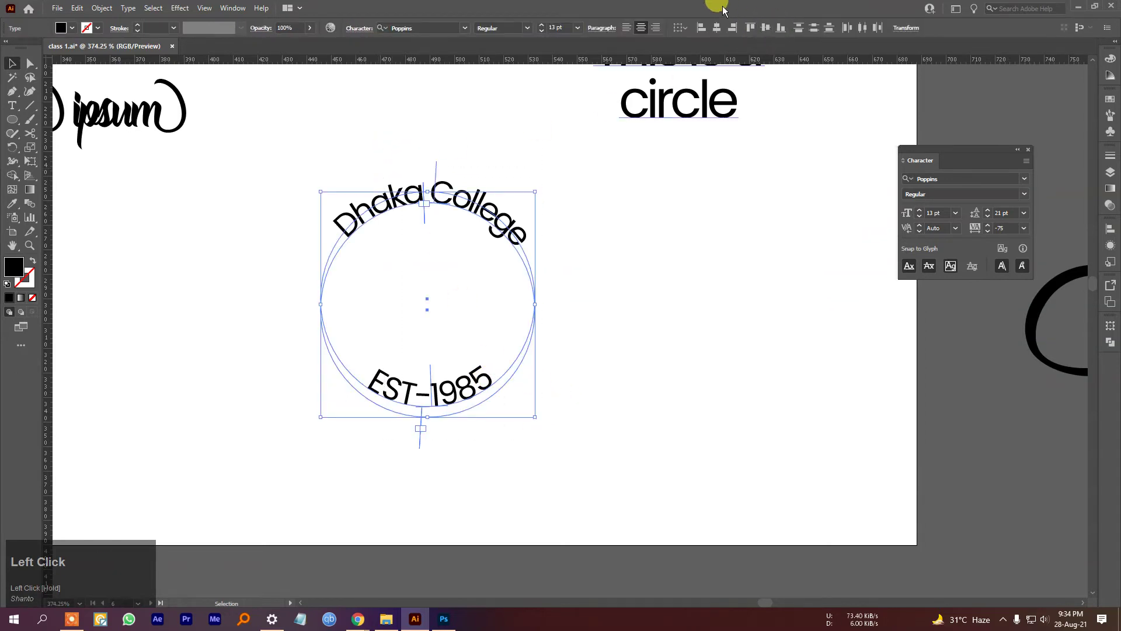
{"action": "left_click", "coordinate": [765, 27]}
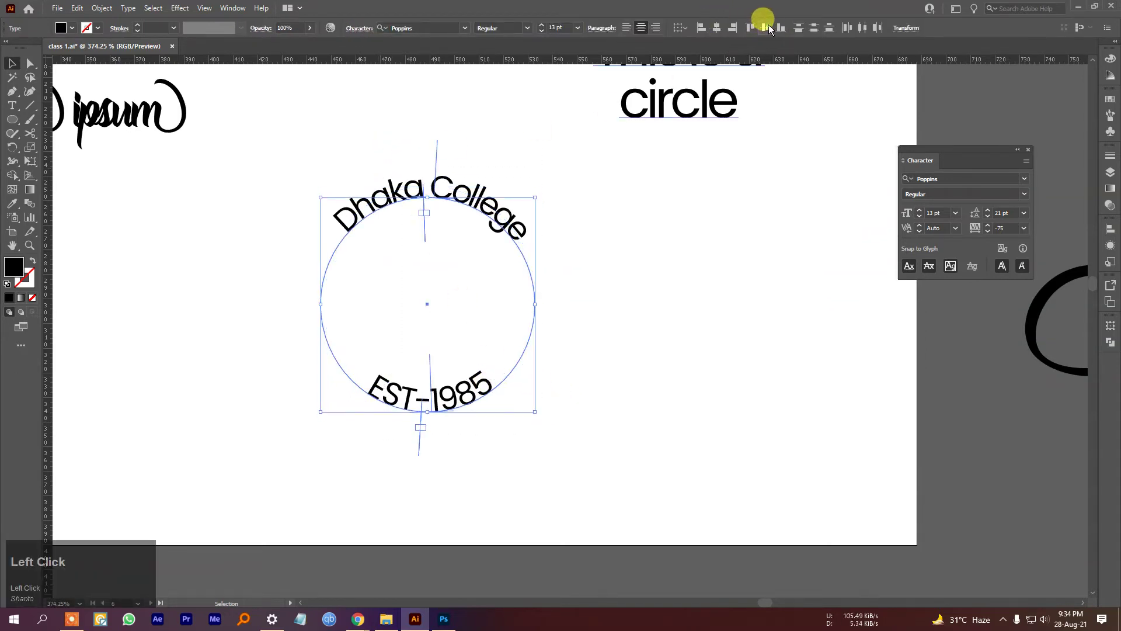
{"action": "left_click", "coordinate": [638, 286]}
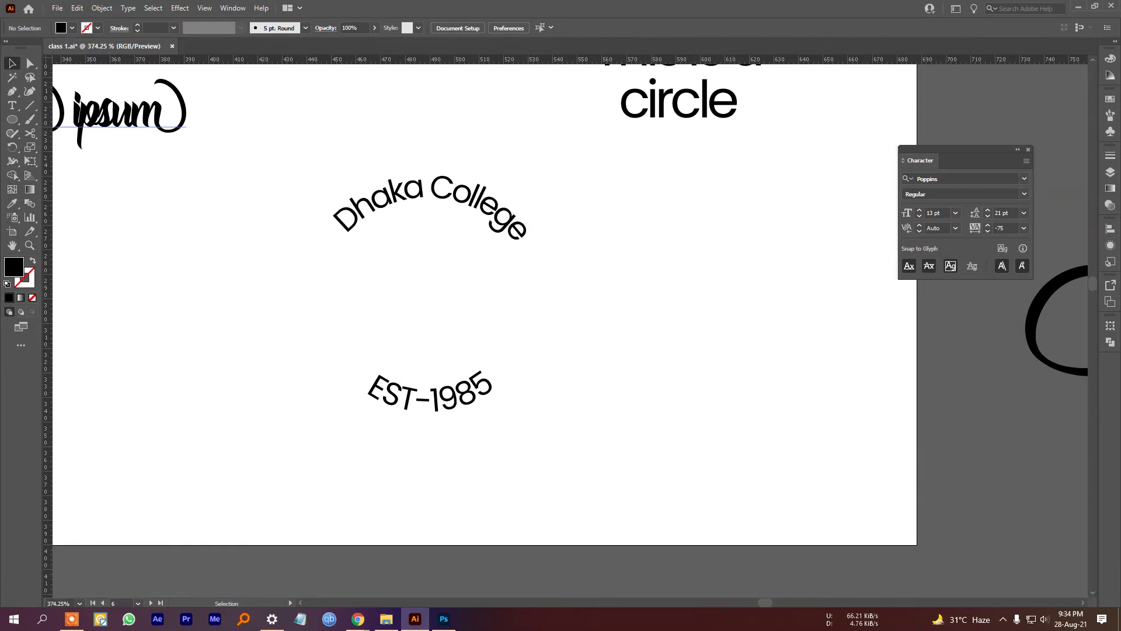
Draw a circle about 97 px in diameter over the curved texts, with a 1 pt black stroke and no fill.
{"action": "left_click", "coordinate": [12, 119]}
{"action": "left_click_drag", "start_coordinate": [272, 216], "coordinate": [510, 439]}
{"action": "key", "text": "Caps_Lock"}
{"action": "key", "text": "shift+x"}
{"action": "key", "text": "v"}
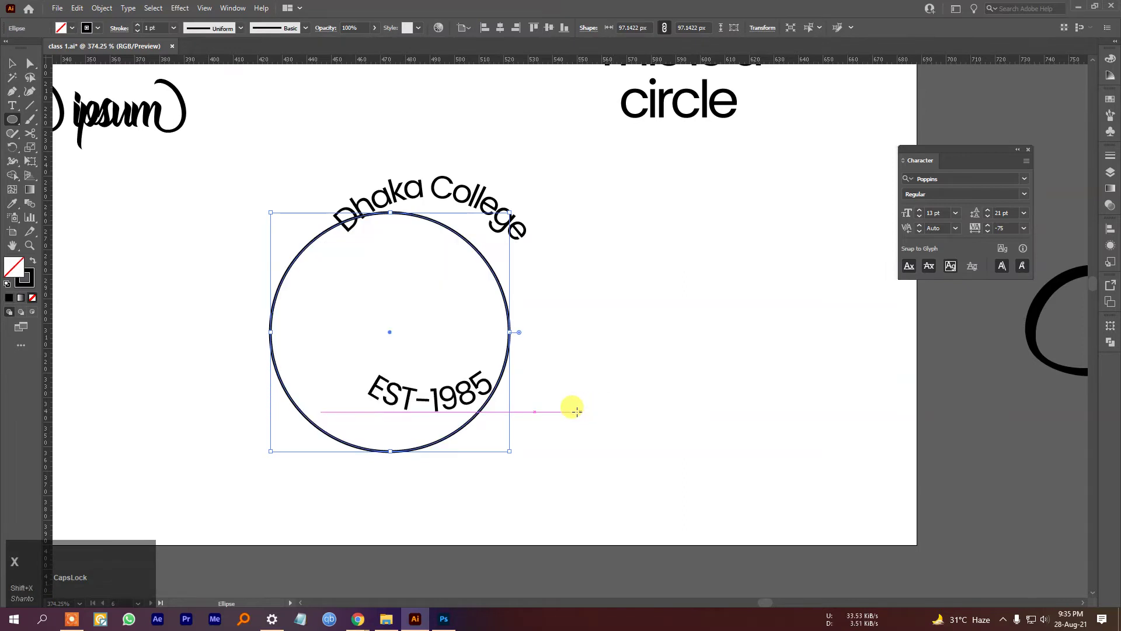
Move the outlined circle over both curved texts and align all three objects on their horizontal and vertical centres.
{"action": "left_click_drag", "start_coordinate": [468, 426], "coordinate": [501, 376]}
{"action": "left_click_drag", "start_coordinate": [551, 447], "coordinate": [359, 133]}
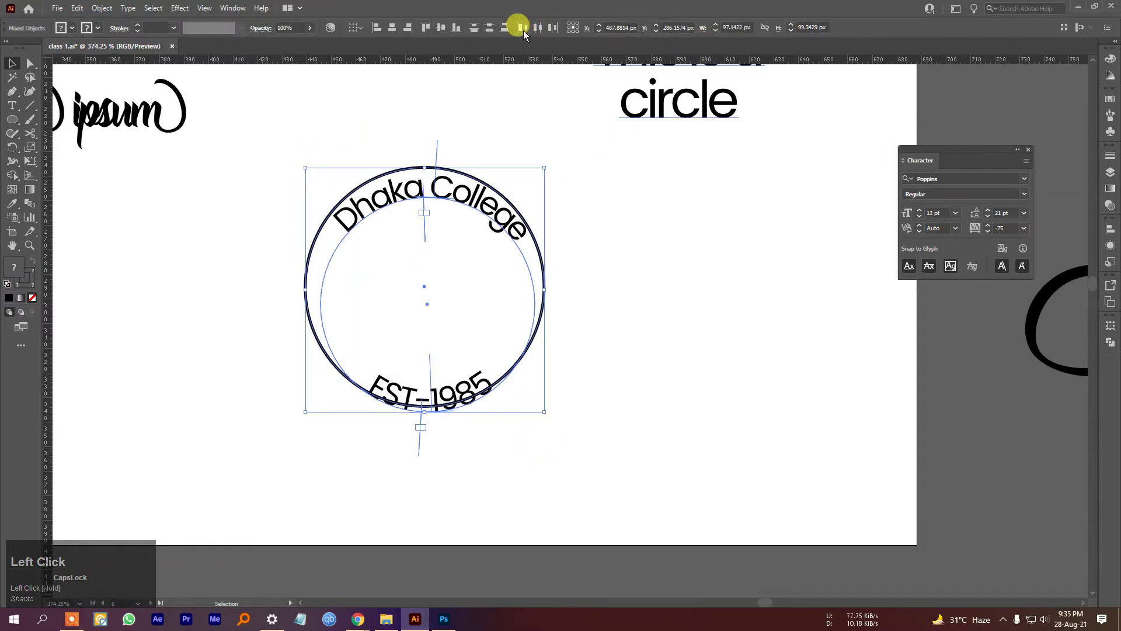
{"action": "left_click", "coordinate": [447, 27]}
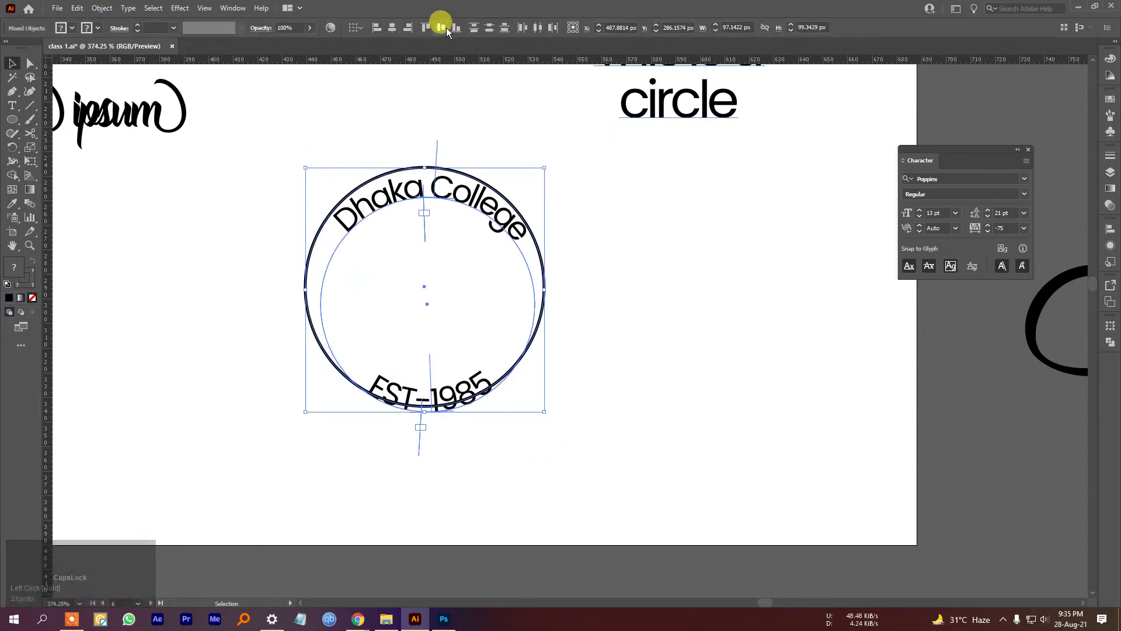
{"action": "left_click", "coordinate": [392, 28]}
{"action": "left_click", "coordinate": [616, 257]}
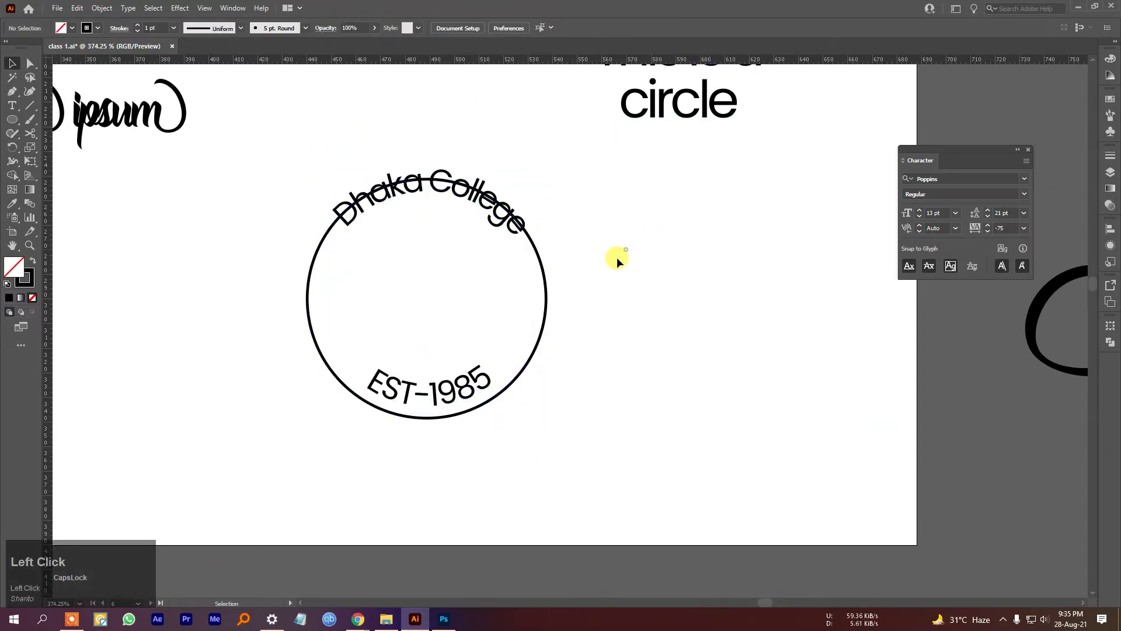
Enlarge the outlined circle from its centre to about 111 px so it encloses the curved "Dhaka College" text.
{"action": "left_click", "coordinate": [546, 319]}
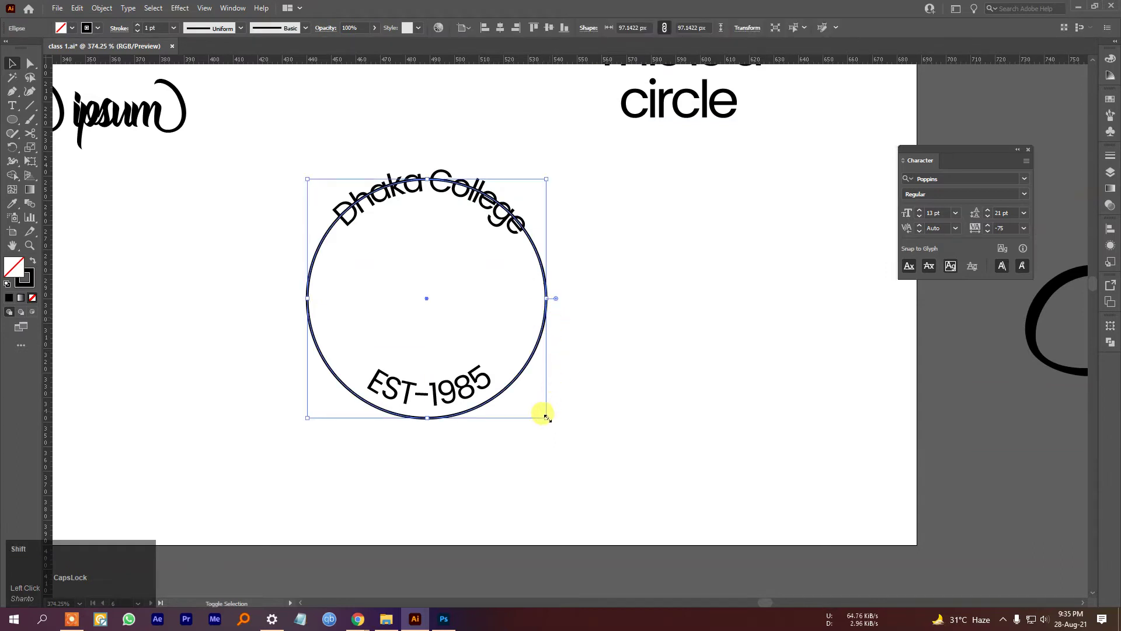
{"action": "left_click_drag", "start_coordinate": [559, 417], "coordinate": [547, 413]}
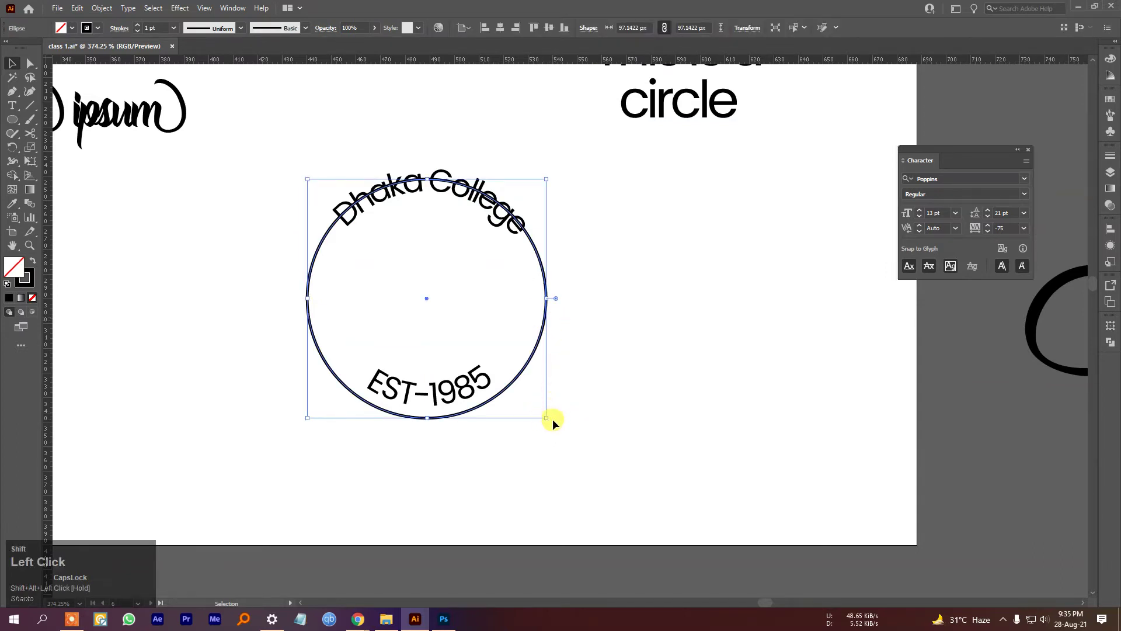
{"action": "left_click_drag", "start_coordinate": [546, 417], "coordinate": [570, 435]}
Scale the "EST-1985" path text up from its centre to about 15.4 pt so it sits near the outer circle.
{"action": "left_click", "coordinate": [444, 392]}
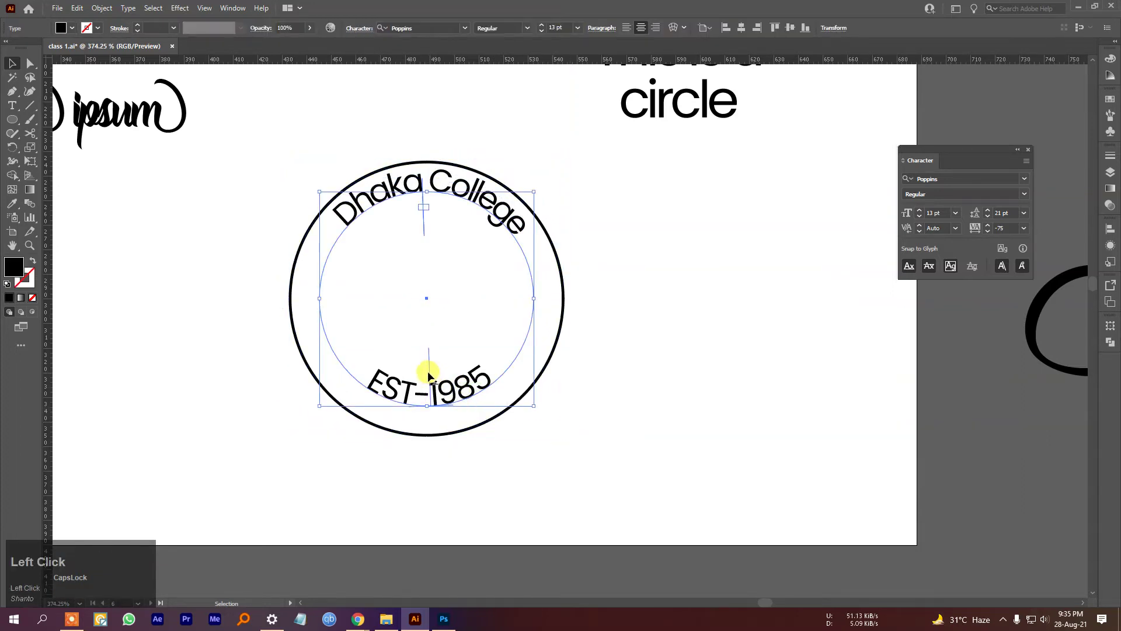
{"action": "left_click_drag", "start_coordinate": [429, 363], "coordinate": [426, 317]}
{"action": "key", "text": "ctrl+z"}
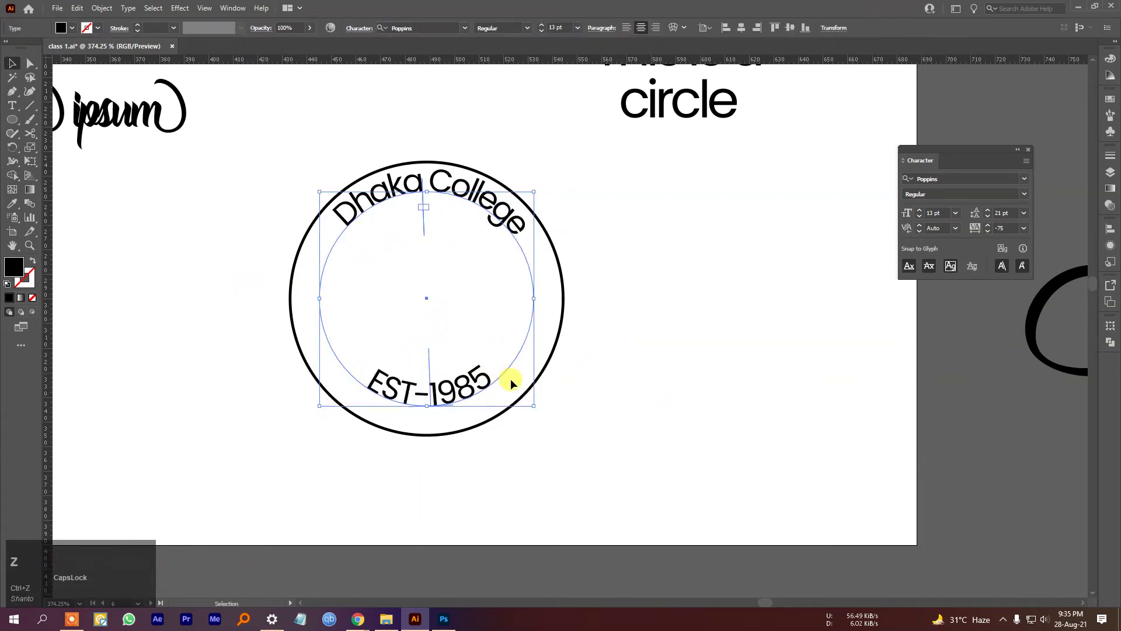
{"action": "mouse_move", "coordinate": [532, 407]}
{"action": "left_mouse_down"}
{"action": "mouse_move", "coordinate": [560, 430]}
{"action": "mouse_move", "coordinate": [547, 422]}
{"action": "left_mouse_up"}
{"action": "left_click", "coordinate": [627, 394]}
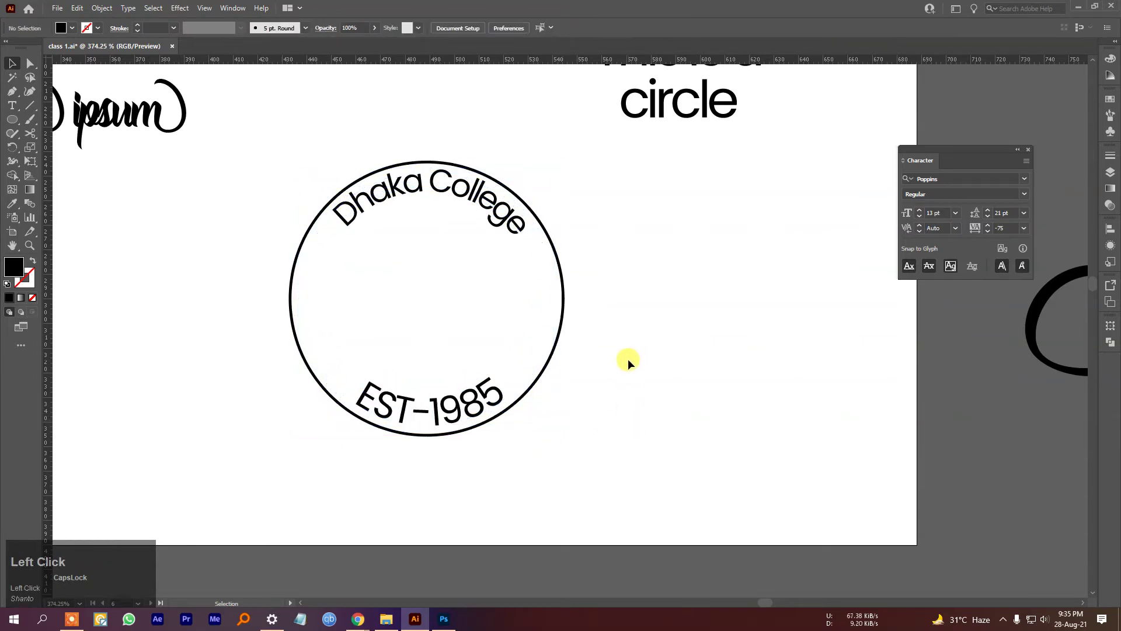
Duplicate the outer circle in place and shrink the copy from its centre to about 75 px as an inner ring.
{"action": "left_click", "coordinate": [555, 340]}
{"action": "key", "text": "ctrl"}
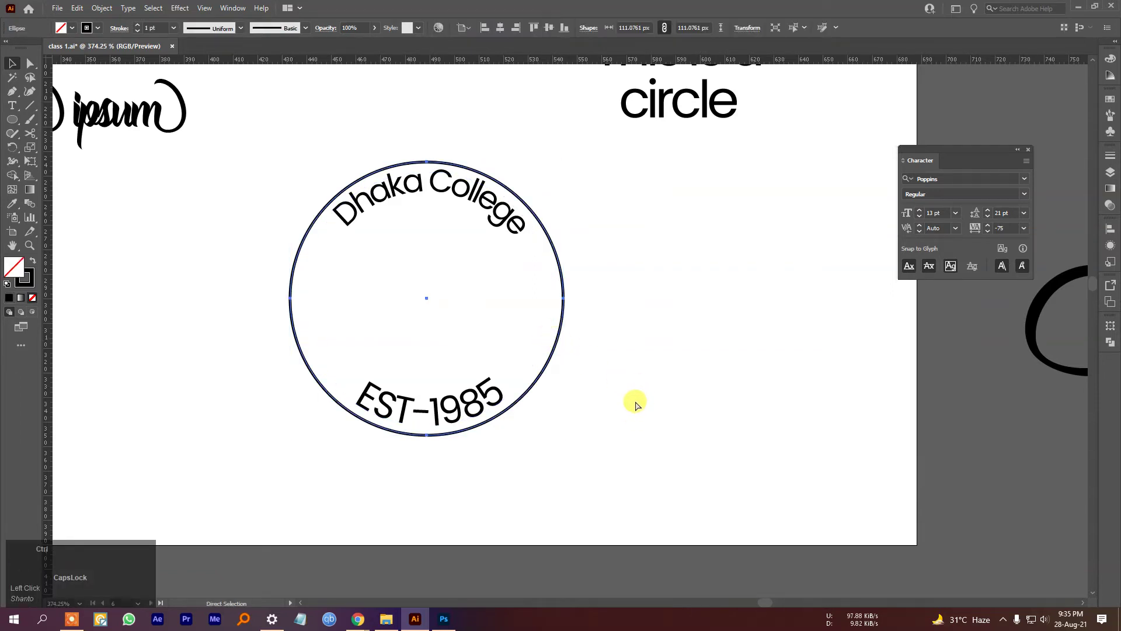
{"action": "key", "text": "ctrl+f"}
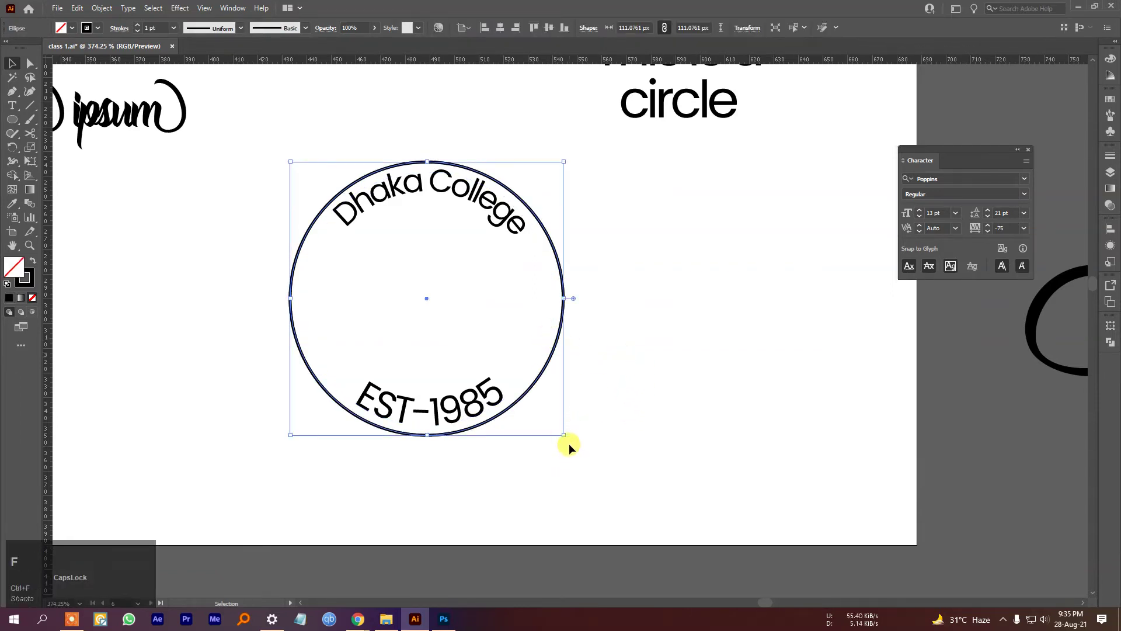
{"action": "left_click_drag", "start_coordinate": [564, 434], "coordinate": [528, 391]}
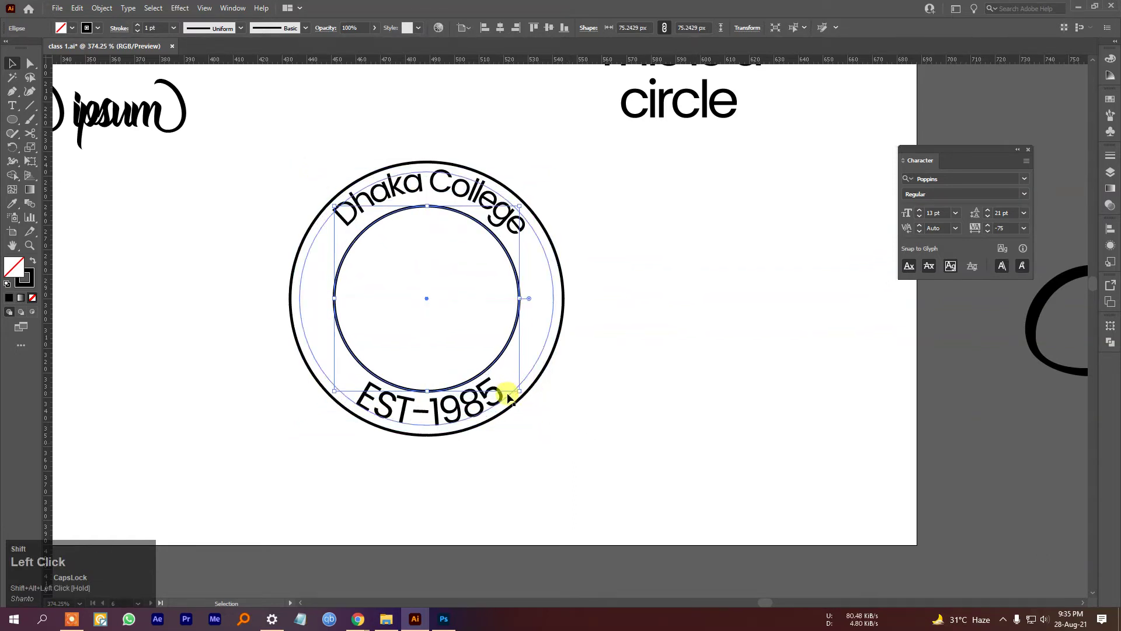
{"action": "left_click", "coordinate": [488, 406]}
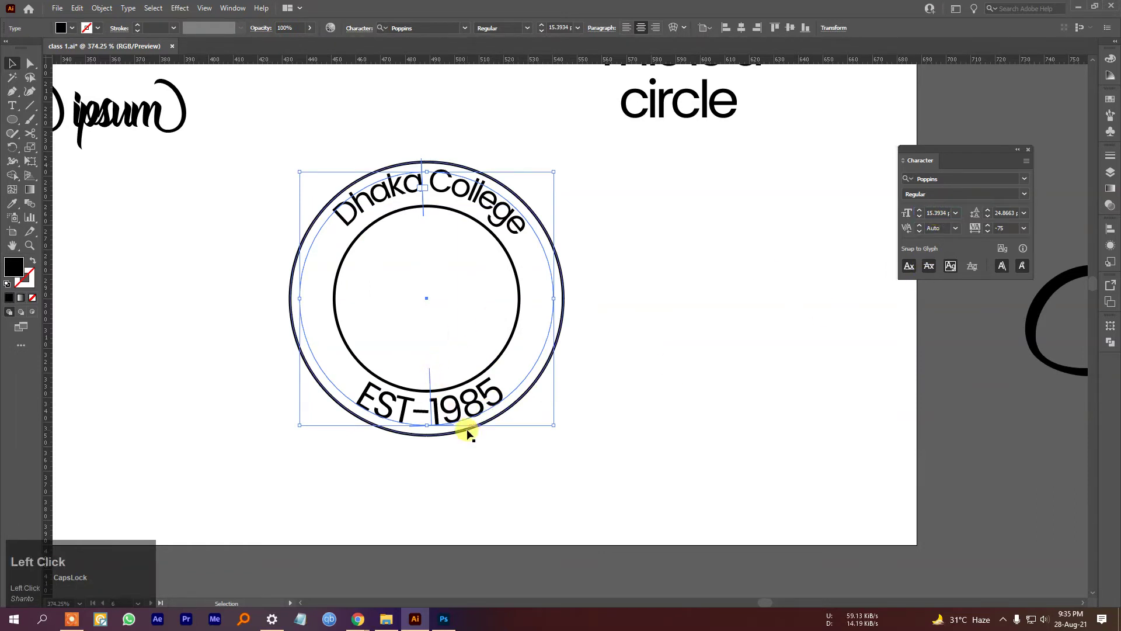
{"action": "left_click", "coordinate": [671, 444]}
Set the "EST-1985" text to a font size of 12 pt and a tracking of 200.
{"action": "key", "text": "t"}
{"action": "left_click", "coordinate": [451, 401]}
{"action": "key", "text": "ctrl+a"}
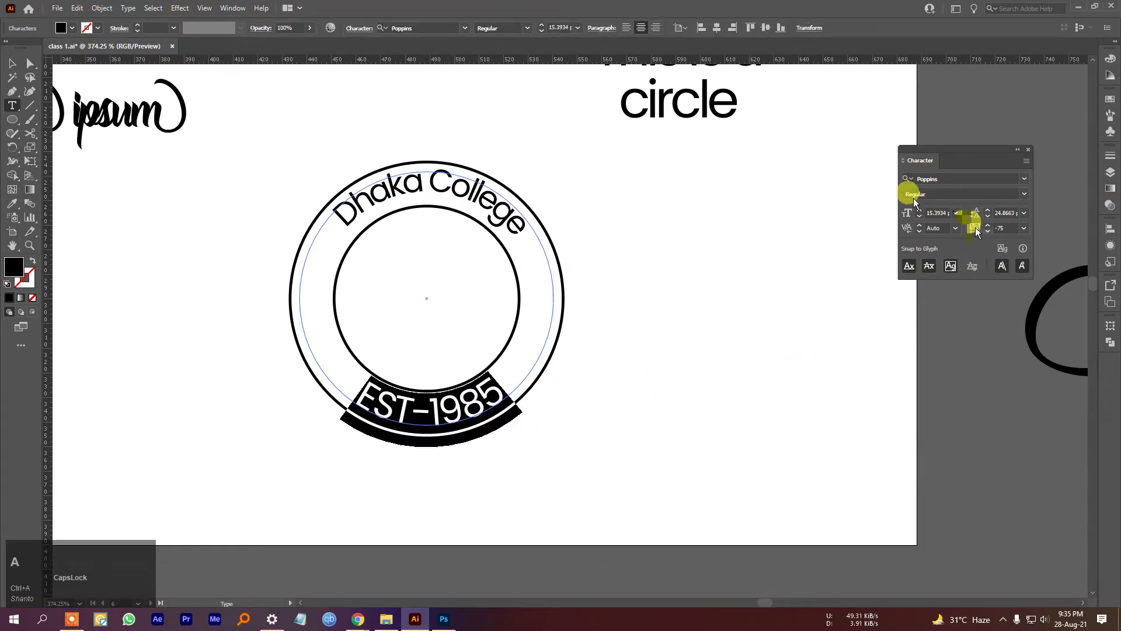
{"action": "left_click", "coordinate": [937, 213]}
{"action": "scroll", "coordinate": [937, 214], "scroll_direction": "down", "scroll_amount": 3}
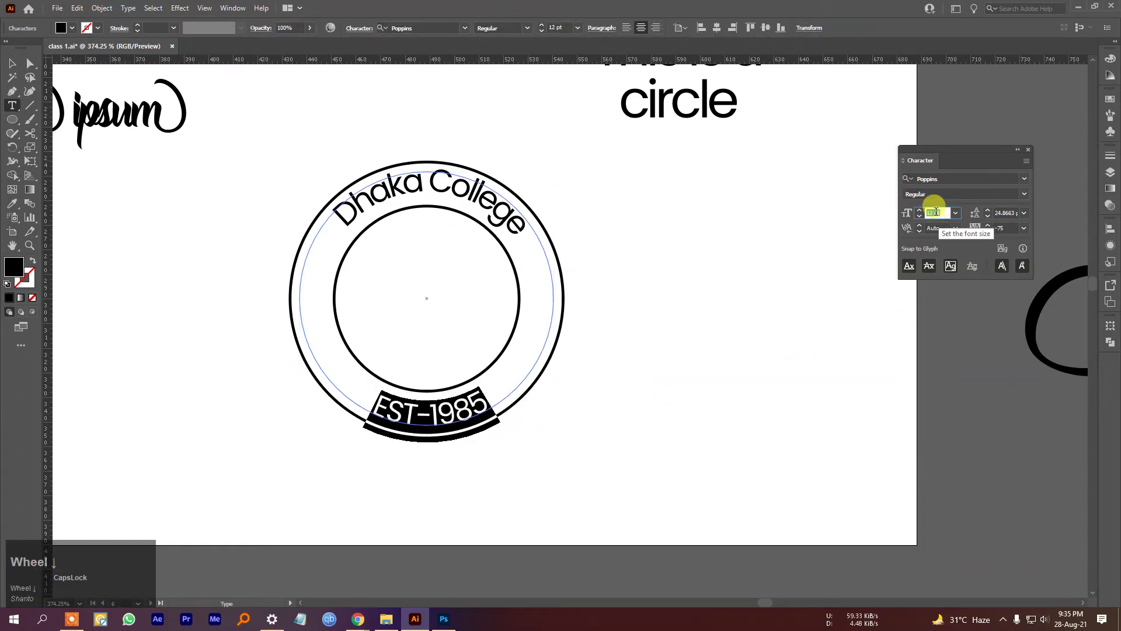
{"action": "left_click", "coordinate": [1024, 228]}
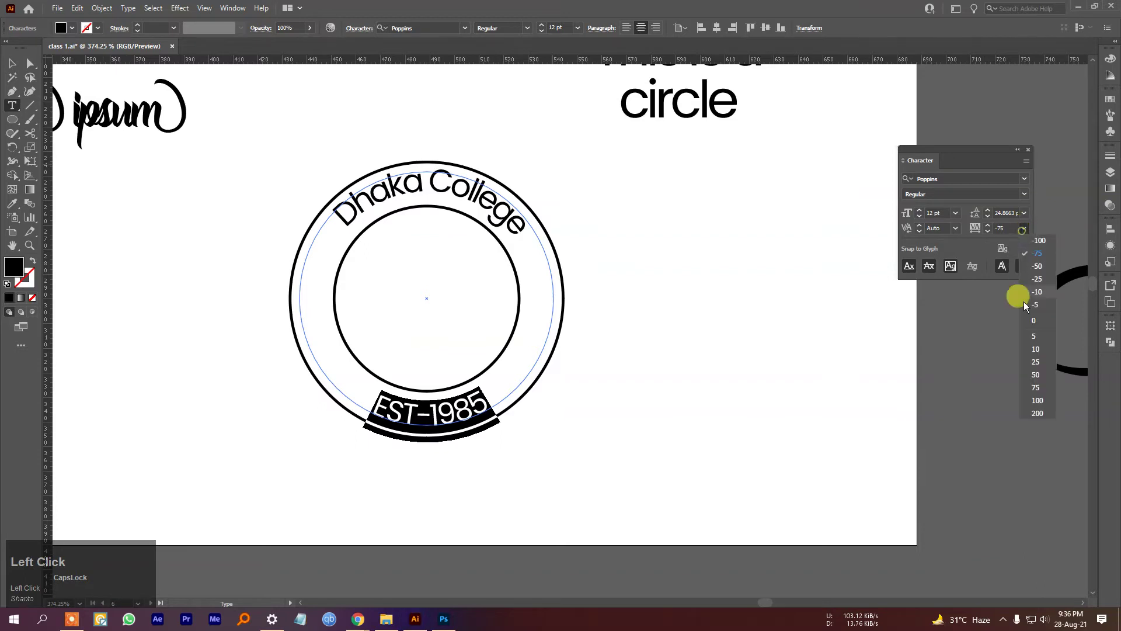
{"action": "left_click", "coordinate": [1036, 414]}
Set the tracking of the curved "Dhaka College" text to 300 and deselect it.
{"action": "left_click", "coordinate": [472, 191]}
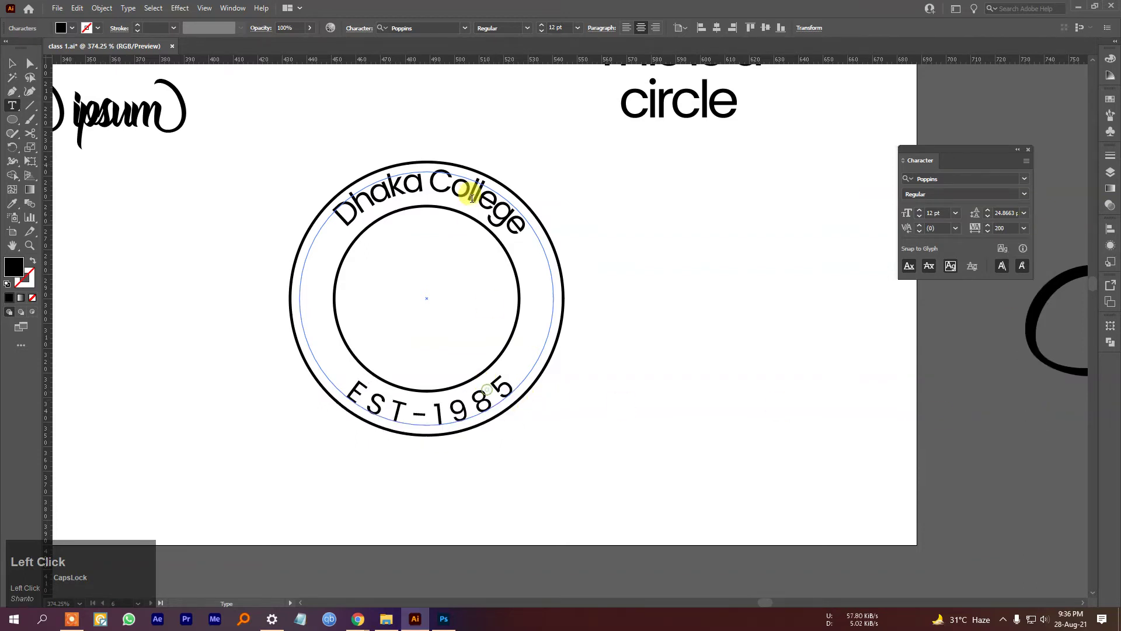
{"action": "key", "text": "ctrl+a"}
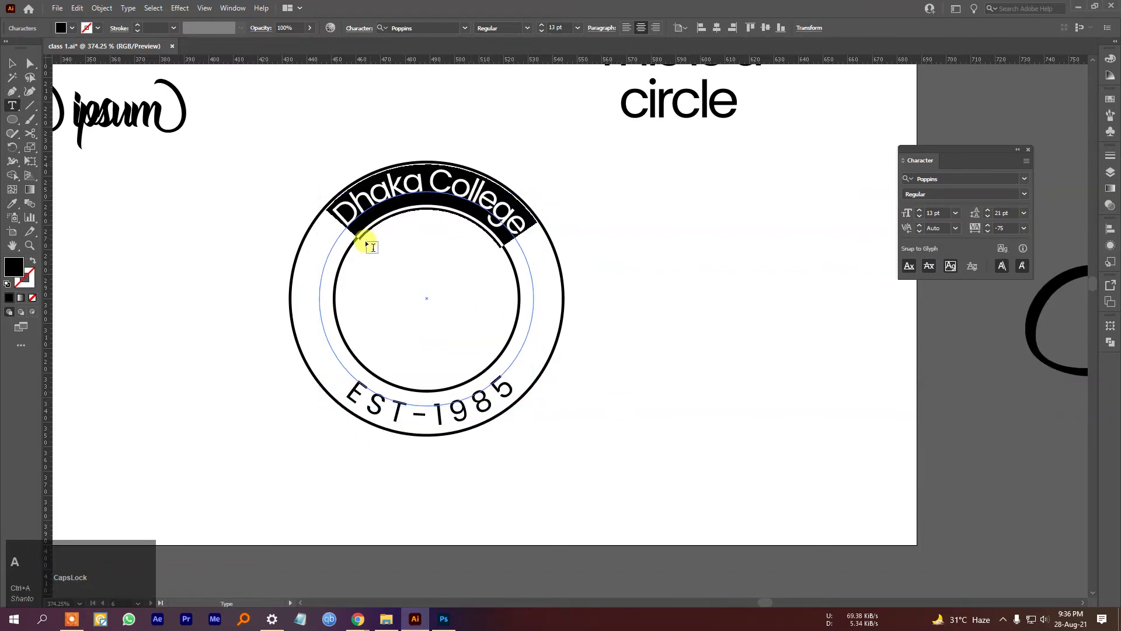
{"action": "left_click", "coordinate": [1003, 227]}
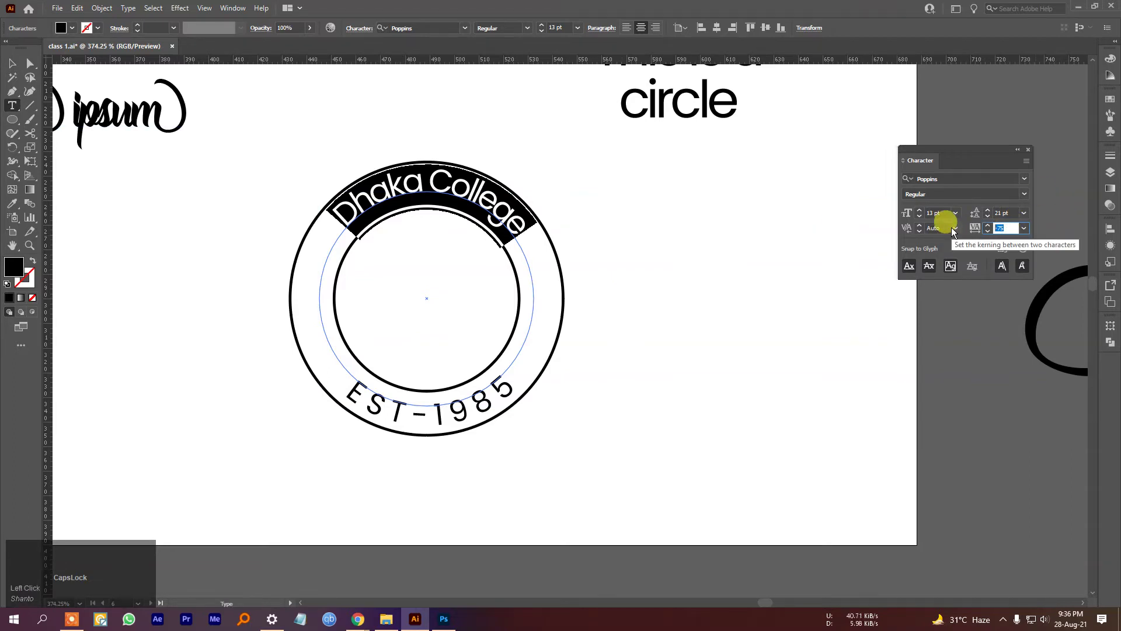
{"action": "type", "text": "300"}
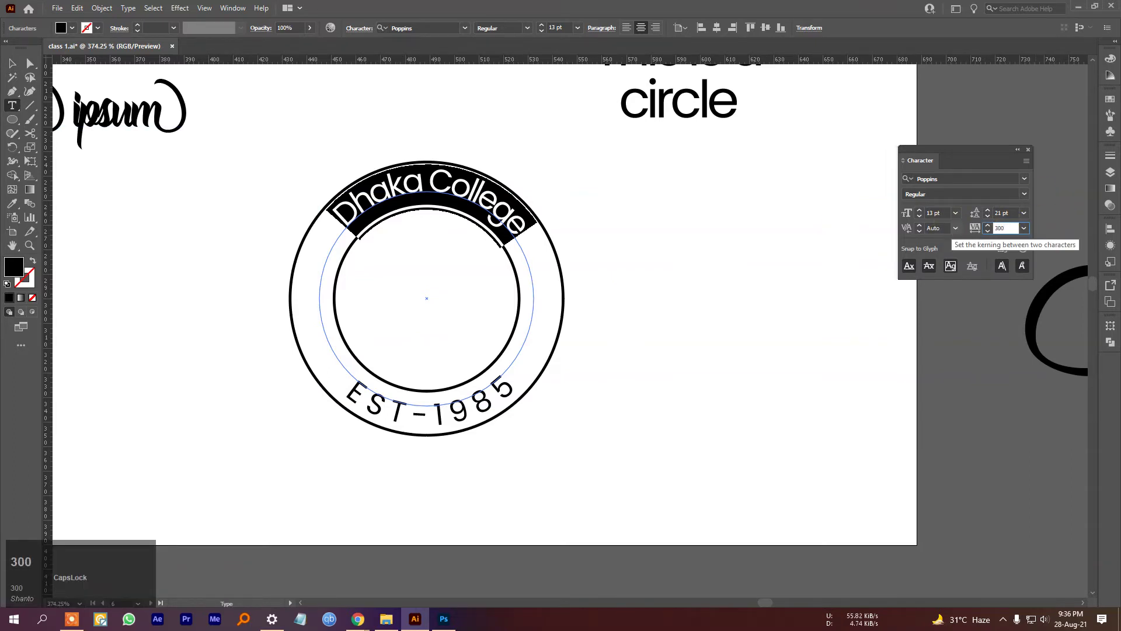
{"action": "key", "text": "Return"}
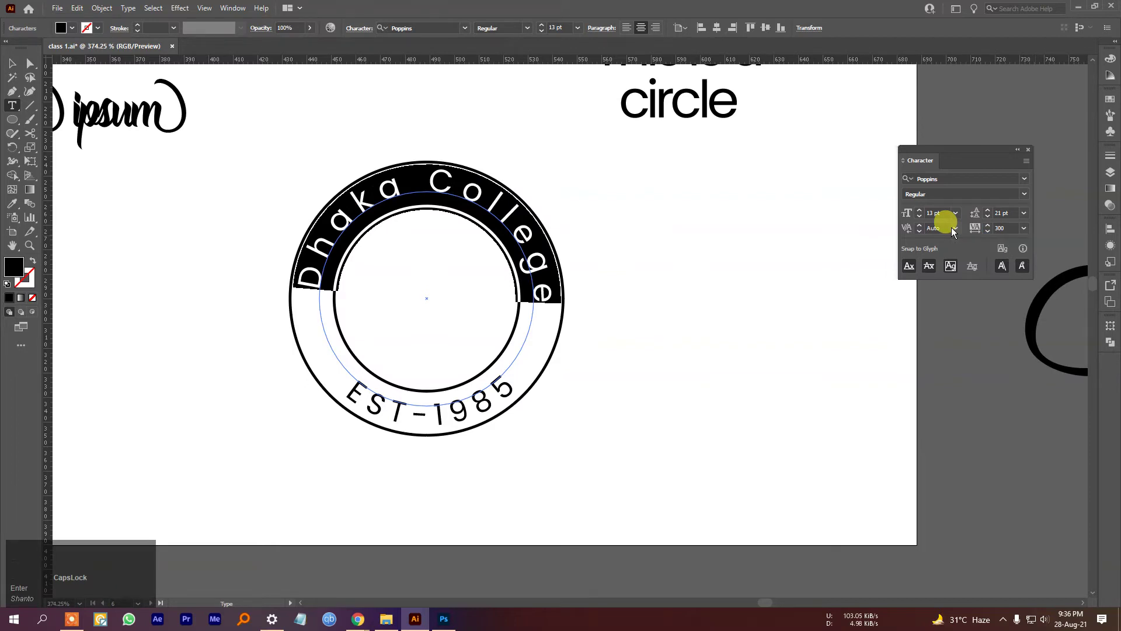
{"action": "left_click", "coordinate": [12, 64]}
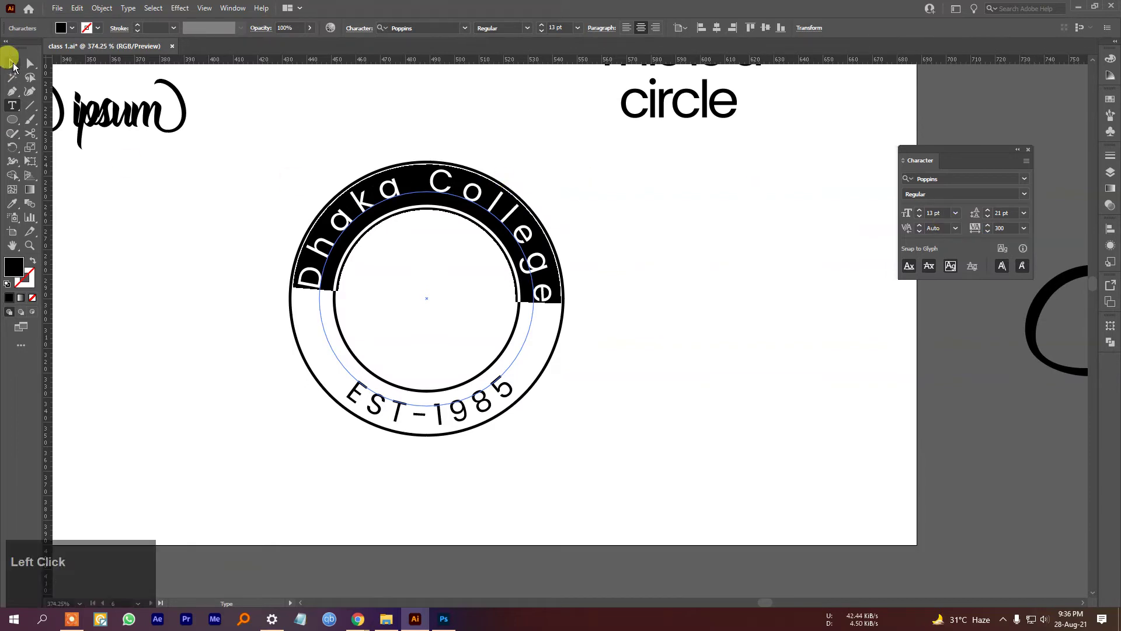
{"action": "left_click", "coordinate": [711, 409]}
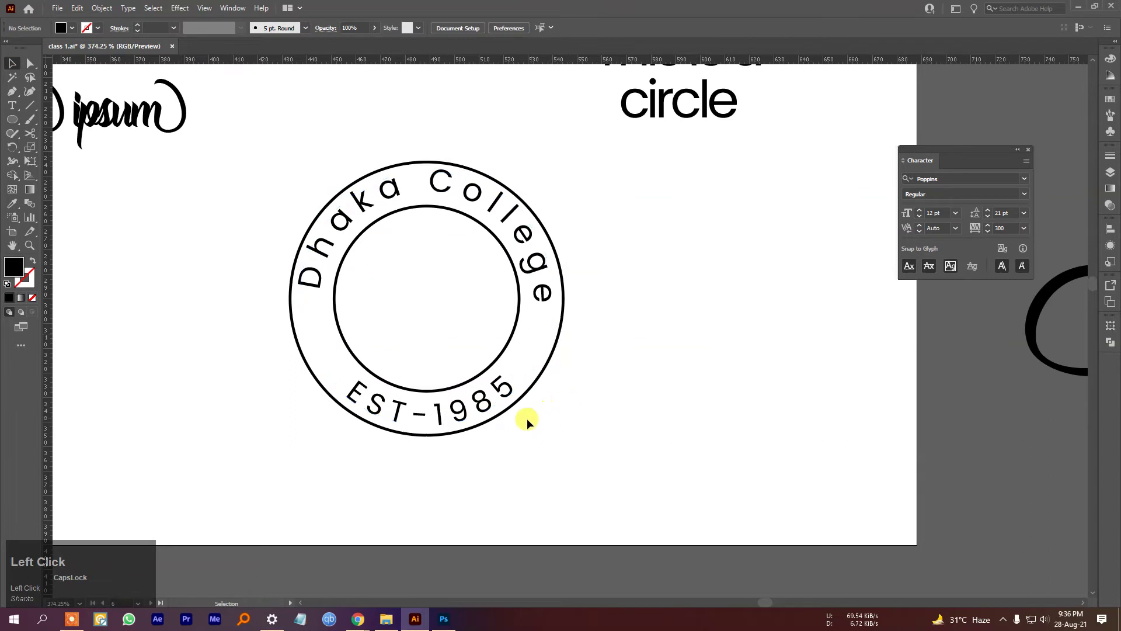
Try changing the curved "Dhaka College" text to uppercase and undo the case change.
{"action": "key", "text": "ctrl+c"}
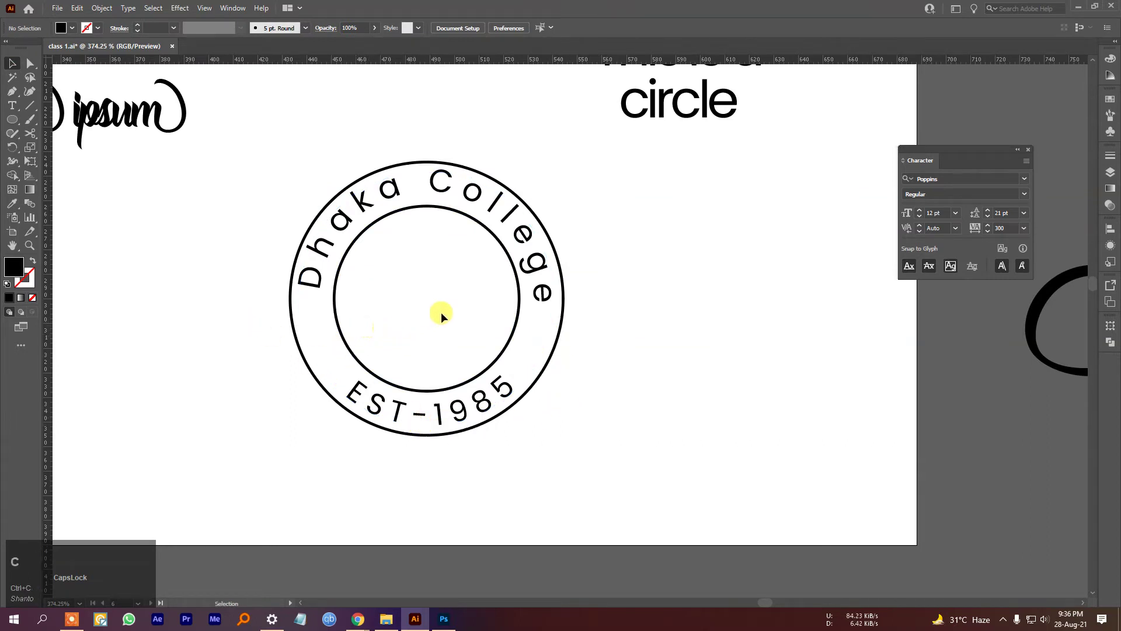
{"action": "left_click", "coordinate": [513, 226]}
{"action": "left_click", "coordinate": [126, 8]}
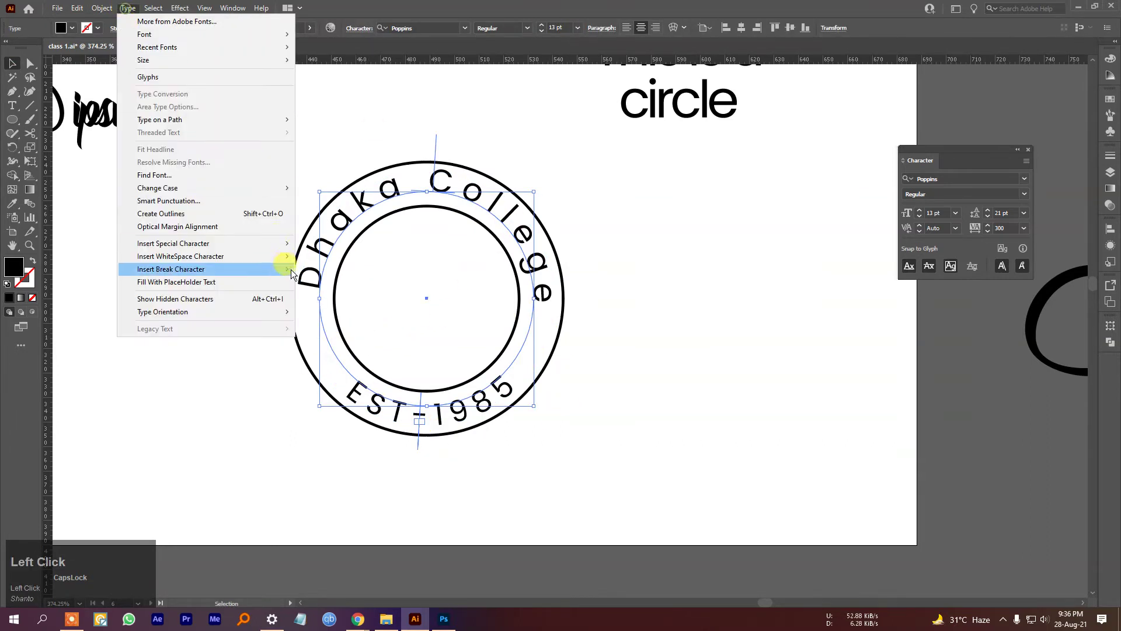
{"action": "left_click", "coordinate": [261, 188]}
{"action": "left_click", "coordinate": [372, 191]}
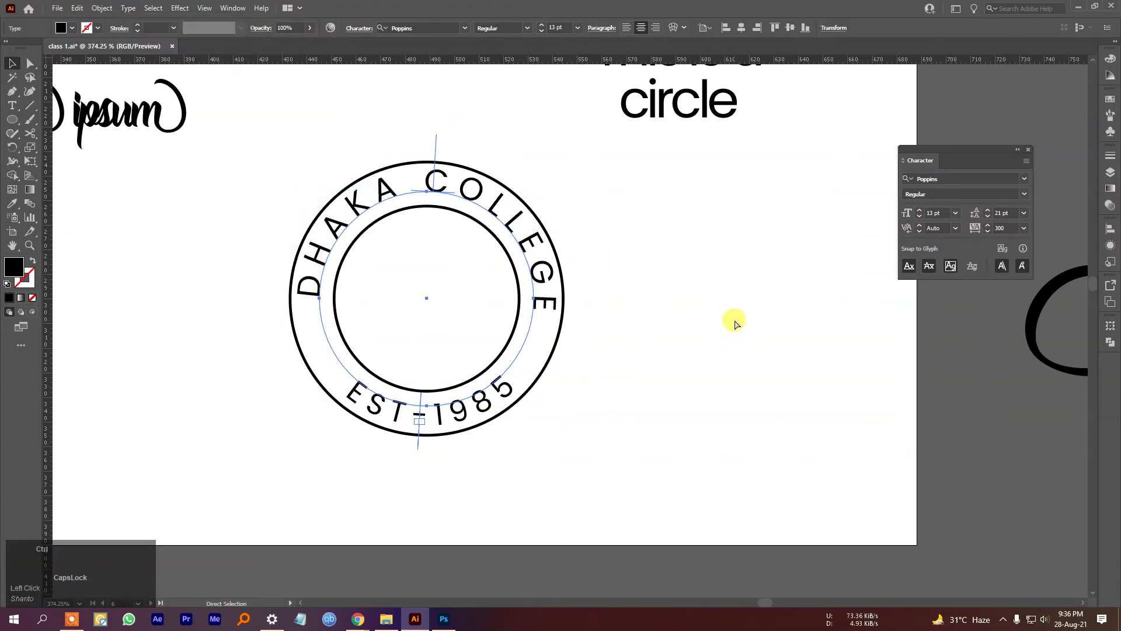
{"action": "key", "text": "ctrl+z"}
{"action": "left_click", "coordinate": [128, 8]}
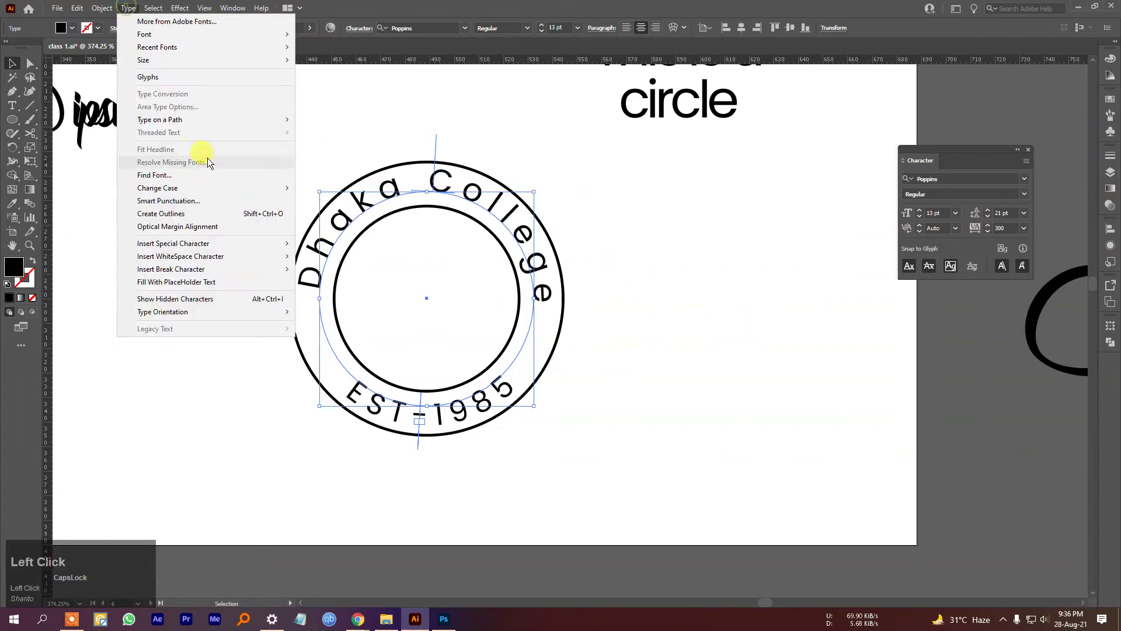
{"action": "mouse_move", "coordinate": [212, 187]}
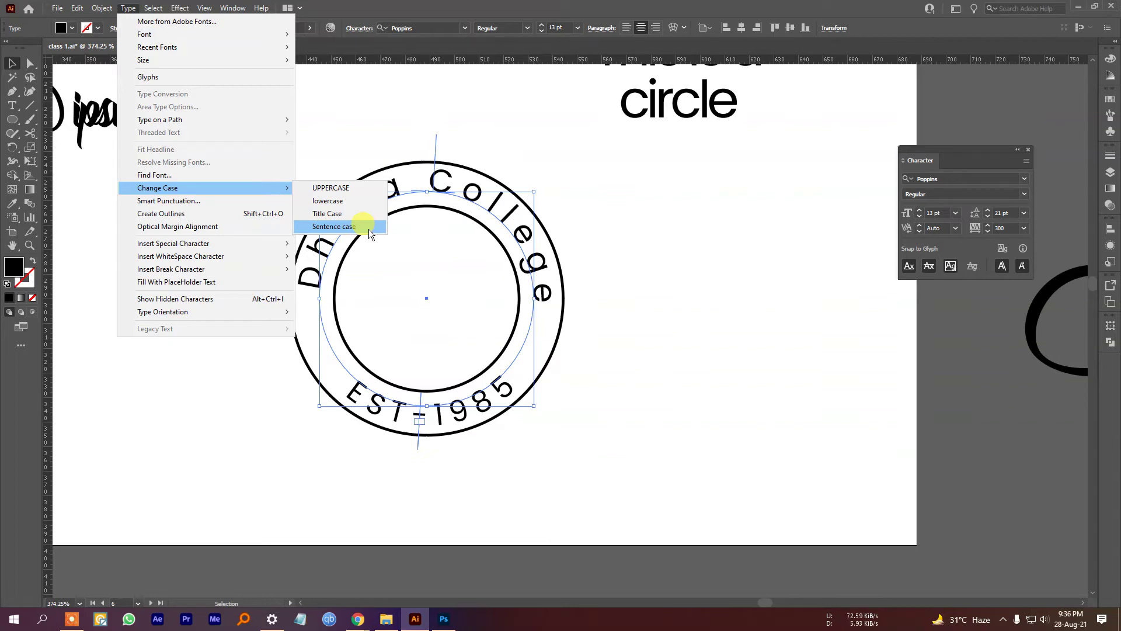
{"action": "left_click", "coordinate": [610, 187]}
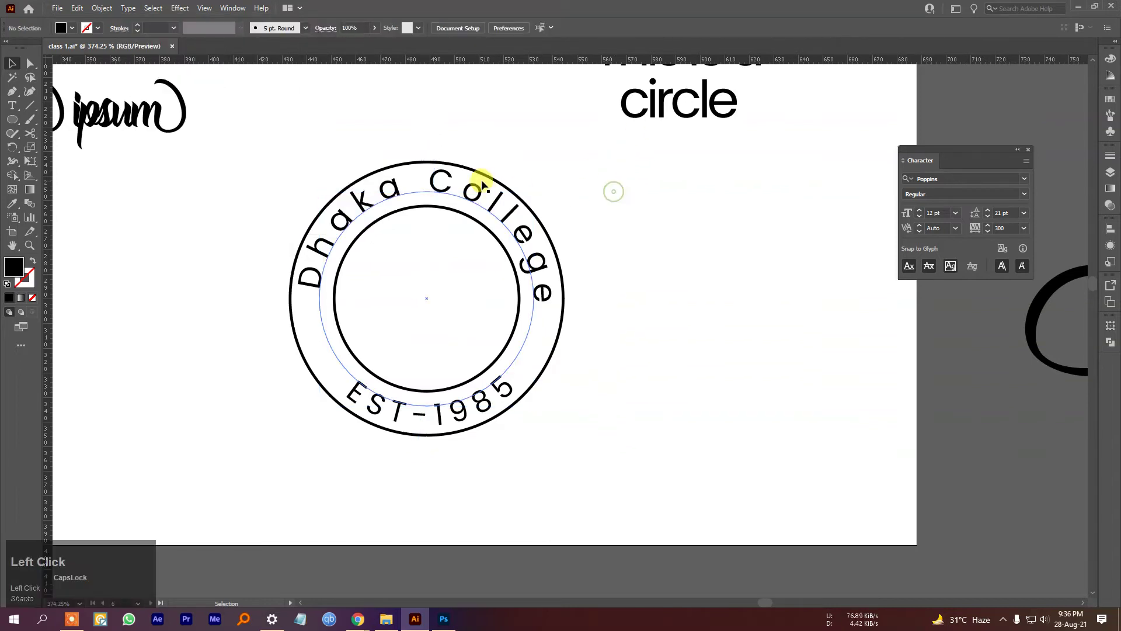
Change the curved "Dhaka College" text to uppercase and set its font style to Bold.
{"action": "left_click", "coordinate": [513, 191]}
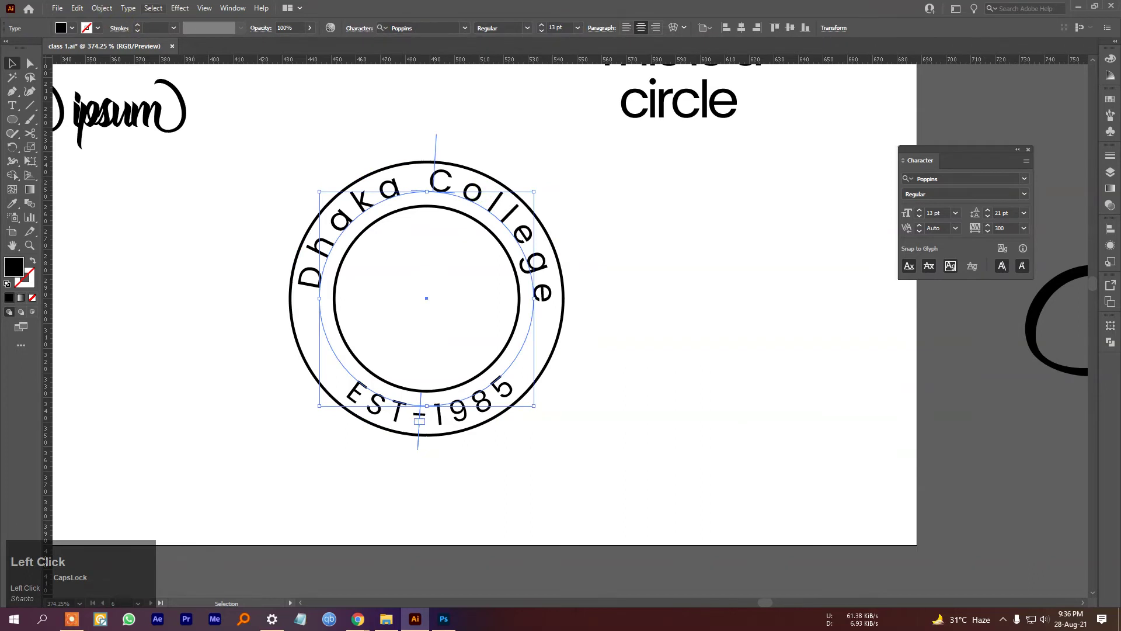
{"action": "left_click", "coordinate": [128, 8]}
{"action": "mouse_move", "coordinate": [285, 187]}
{"action": "left_click", "coordinate": [320, 187]}
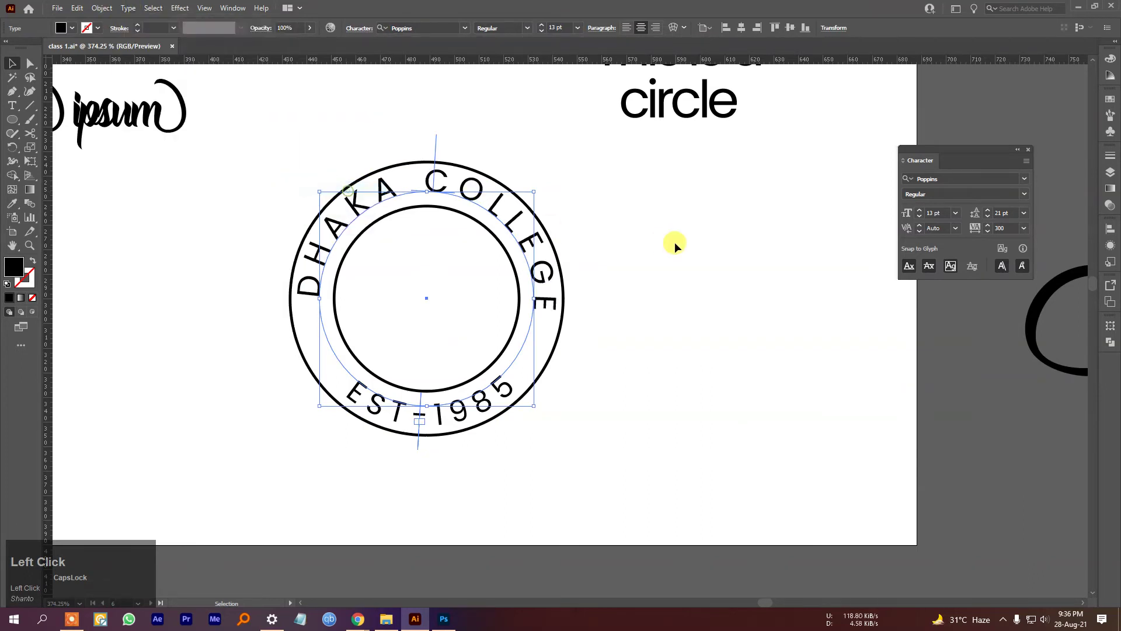
{"action": "left_click", "coordinate": [1018, 188]}
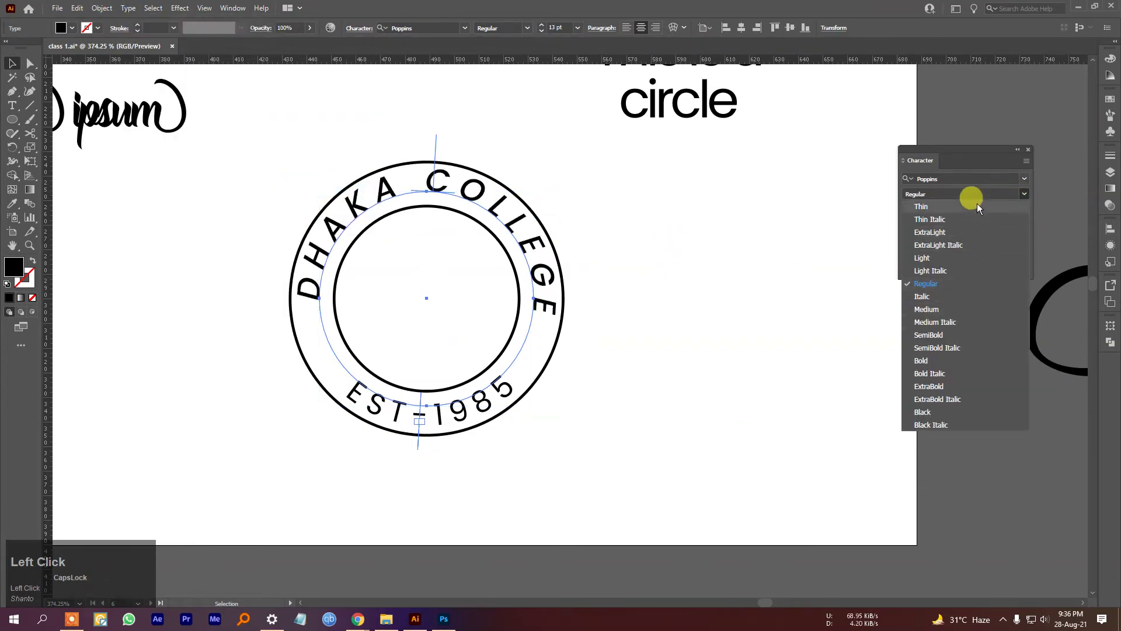
{"action": "left_click", "coordinate": [946, 361]}
{"action": "left_click", "coordinate": [633, 345]}
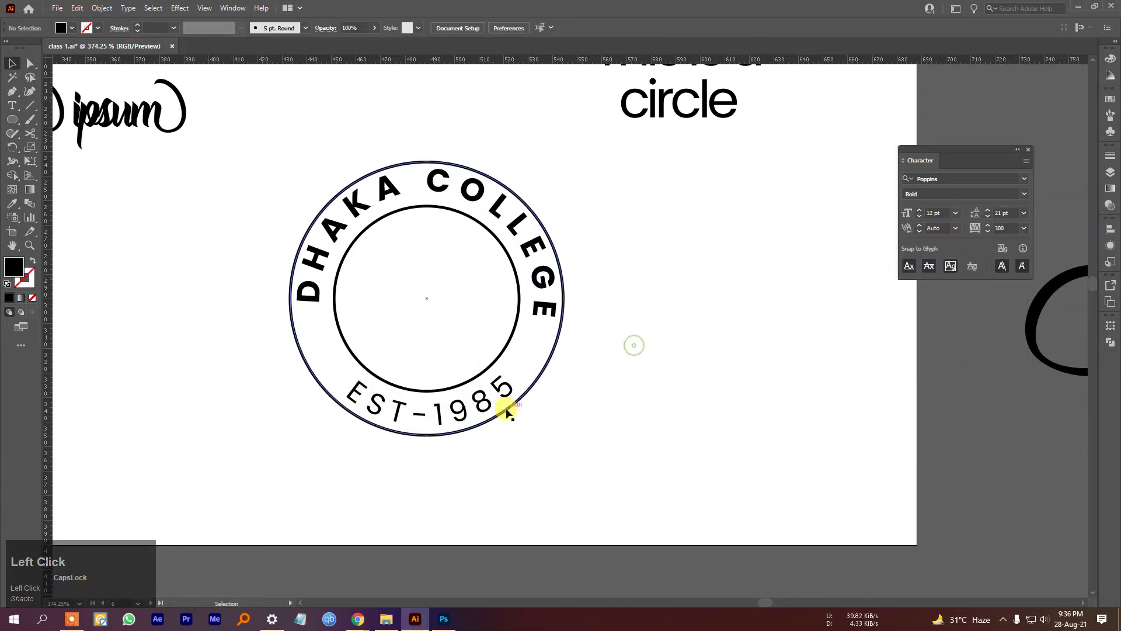
Set the "EST-1985" text to ExtraLight, 9 pt, with a tracking of 400.
{"action": "left_click", "coordinate": [503, 403]}
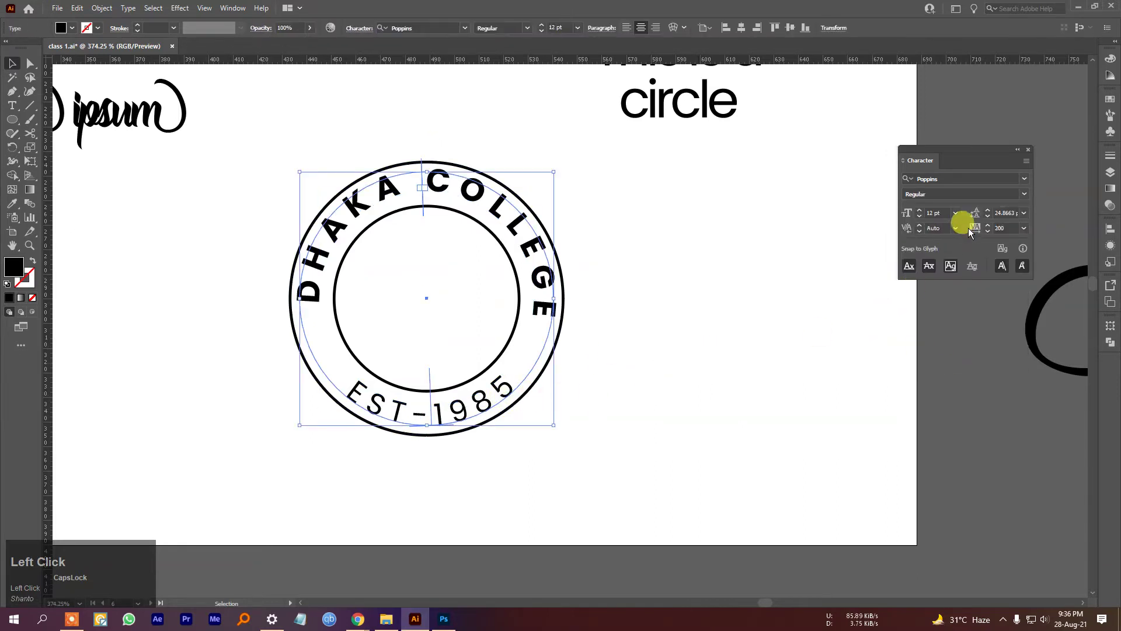
{"action": "left_click", "coordinate": [1025, 196]}
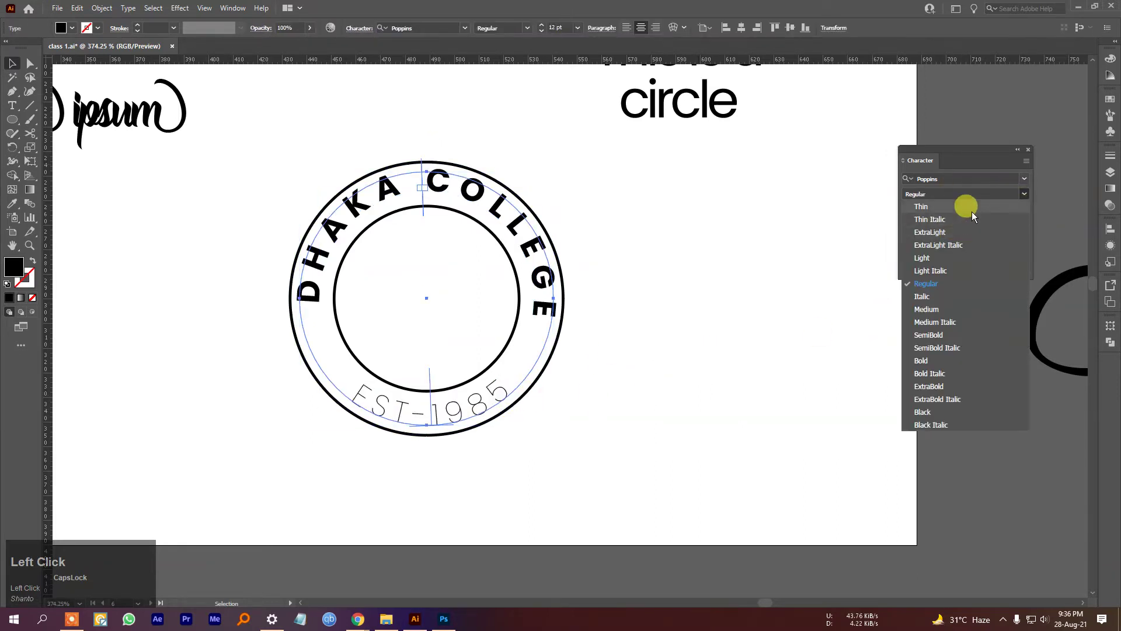
{"action": "left_click", "coordinate": [935, 232]}
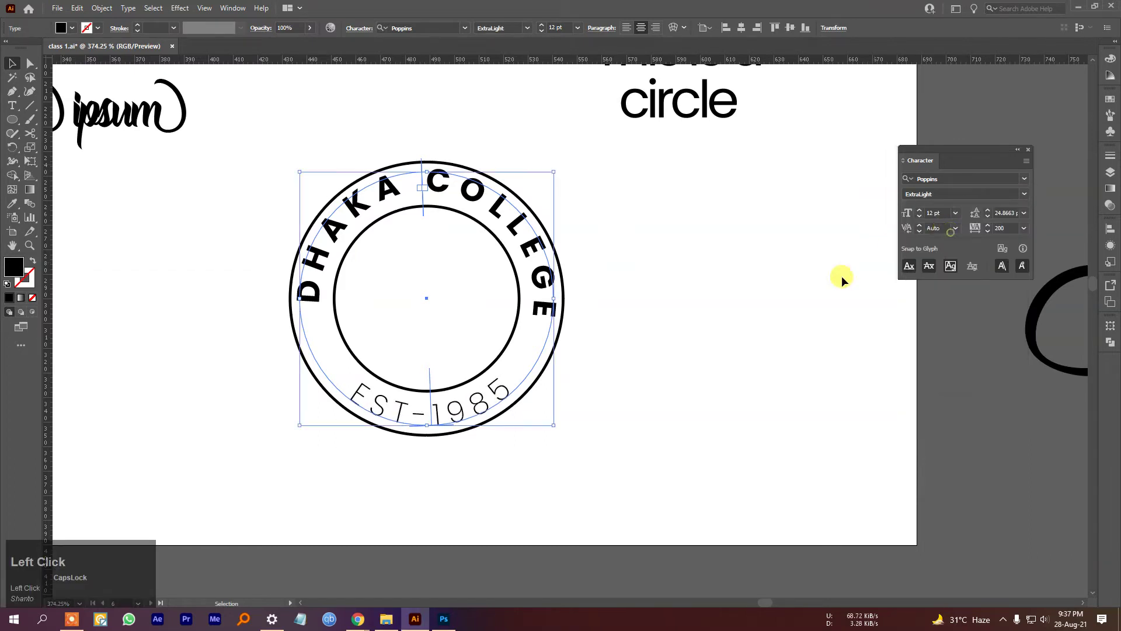
{"action": "left_click", "coordinate": [941, 212]}
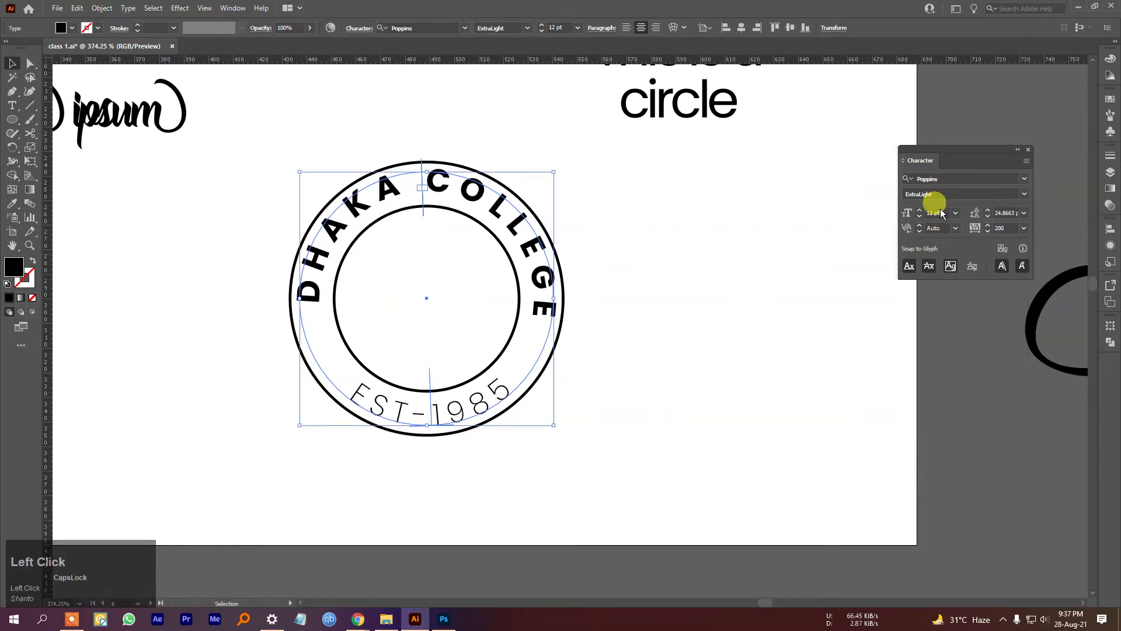
{"action": "scroll", "coordinate": [946, 213], "scroll_direction": "down", "scroll_amount": 3}
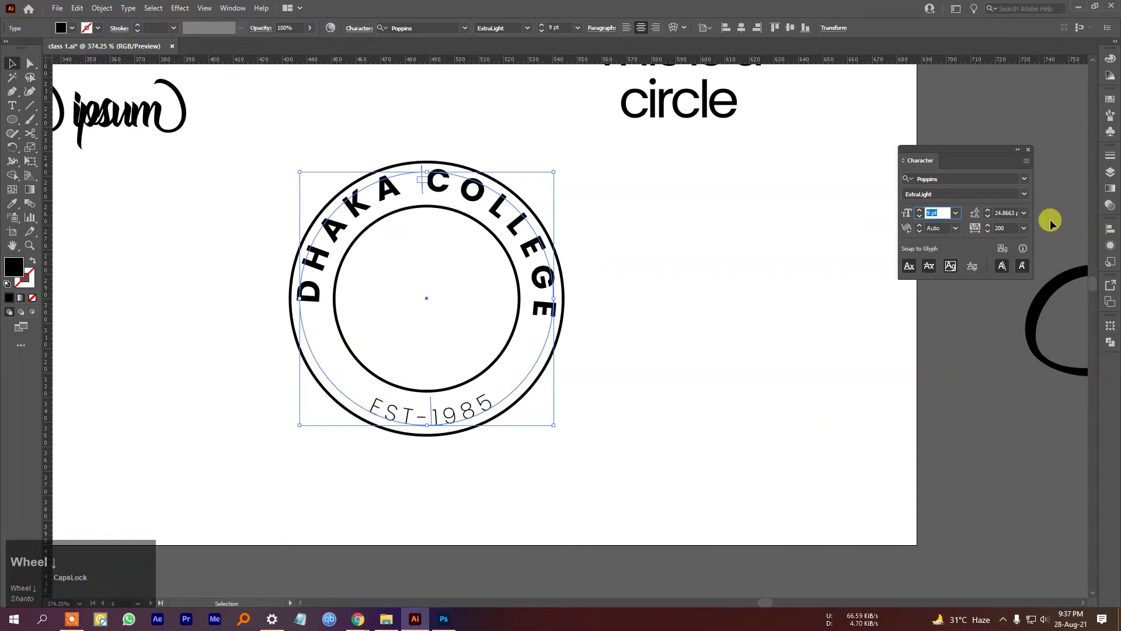
{"action": "left_click", "coordinate": [1012, 228]}
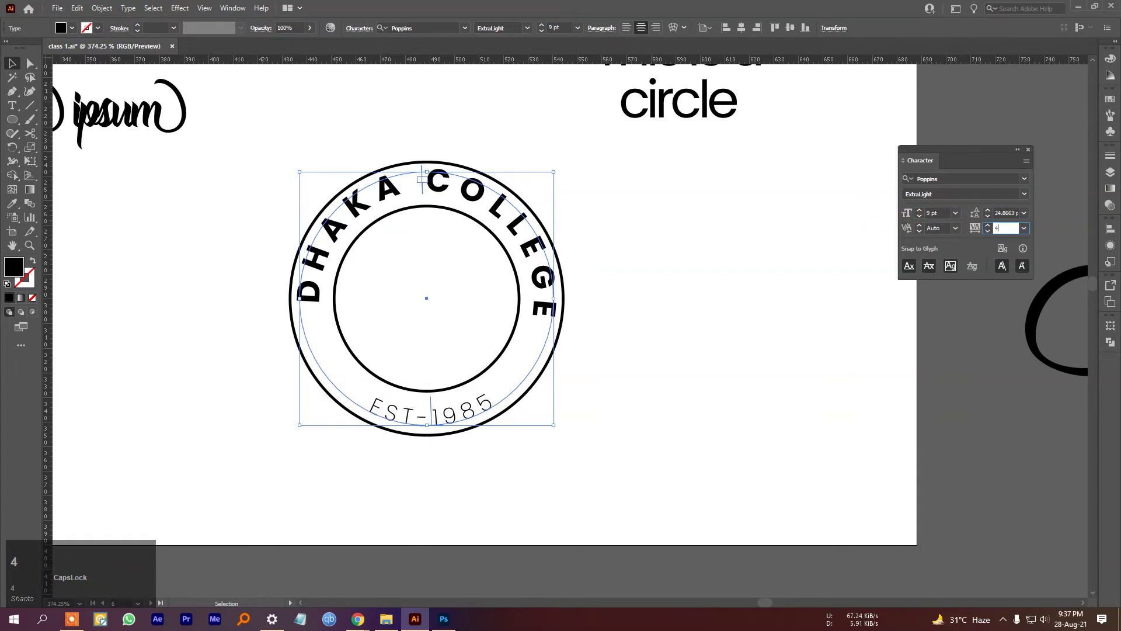
{"action": "key", "text": "Return"}
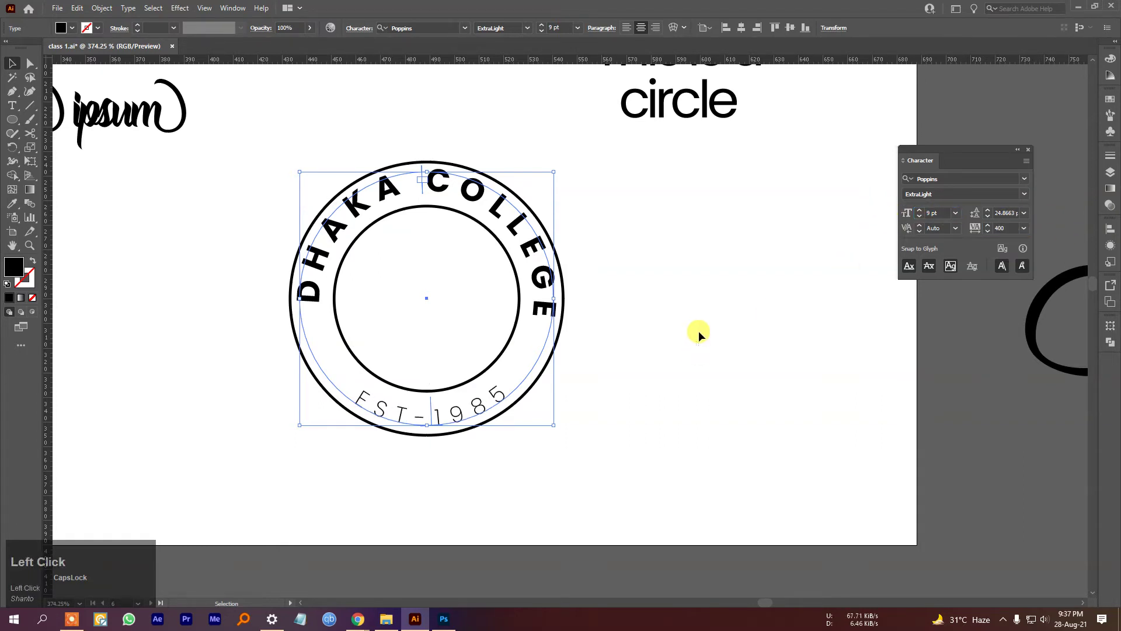
{"action": "left_click", "coordinate": [699, 335]}
Draw a black star about 9 px wide in the ring below the "D" and copy it twice along the curve toward "EST-1985".
{"action": "left_click", "coordinate": [449, 313], "text": "ctrl"}
{"action": "right_click", "coordinate": [12, 117]}
{"action": "left_click", "coordinate": [47, 169]}
{"action": "left_click", "coordinate": [332, 307], "text": "ctrl"}
{"action": "left_click_drag", "start_coordinate": [340, 302], "coordinate": [326, 325]}
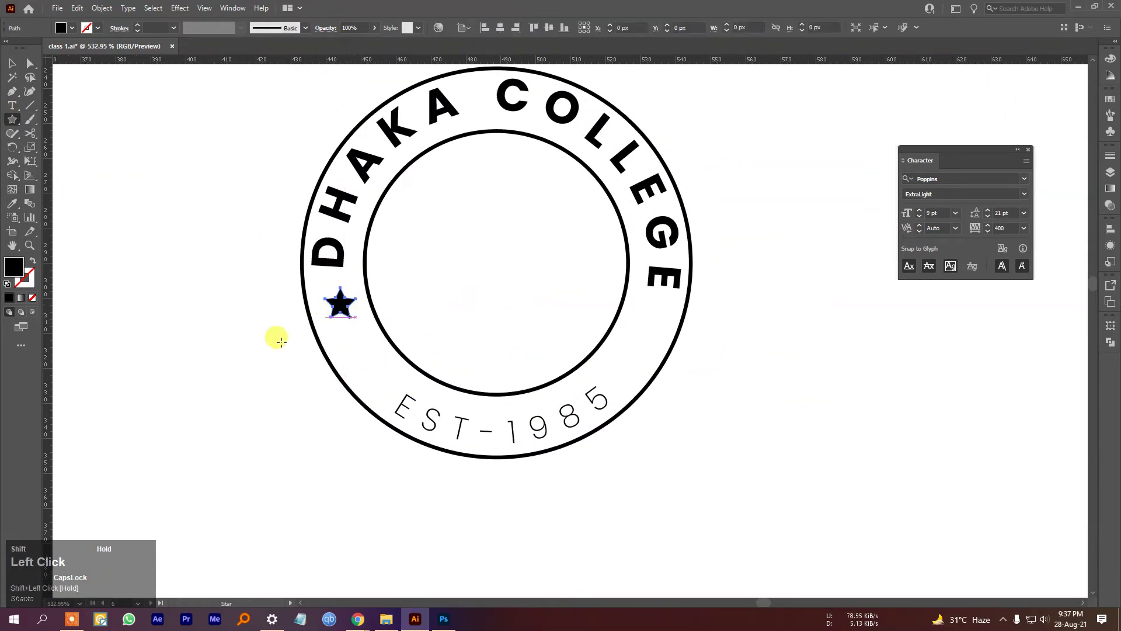
{"action": "key", "text": "v"}
{"action": "left_click", "coordinate": [169, 508]}
{"action": "left_click", "coordinate": [393, 375], "text": "ctrl"}
{"action": "left_click_drag", "start_coordinate": [335, 284], "coordinate": [368, 379]}
Make a mirrored copy of the three stars and place it on the opposite side of the ring, between "COLLEGE" and "EST-1985".
{"action": "left_click", "coordinate": [342, 334], "text": "shift"}
{"action": "left_click", "coordinate": [325, 290], "text": "shift"}
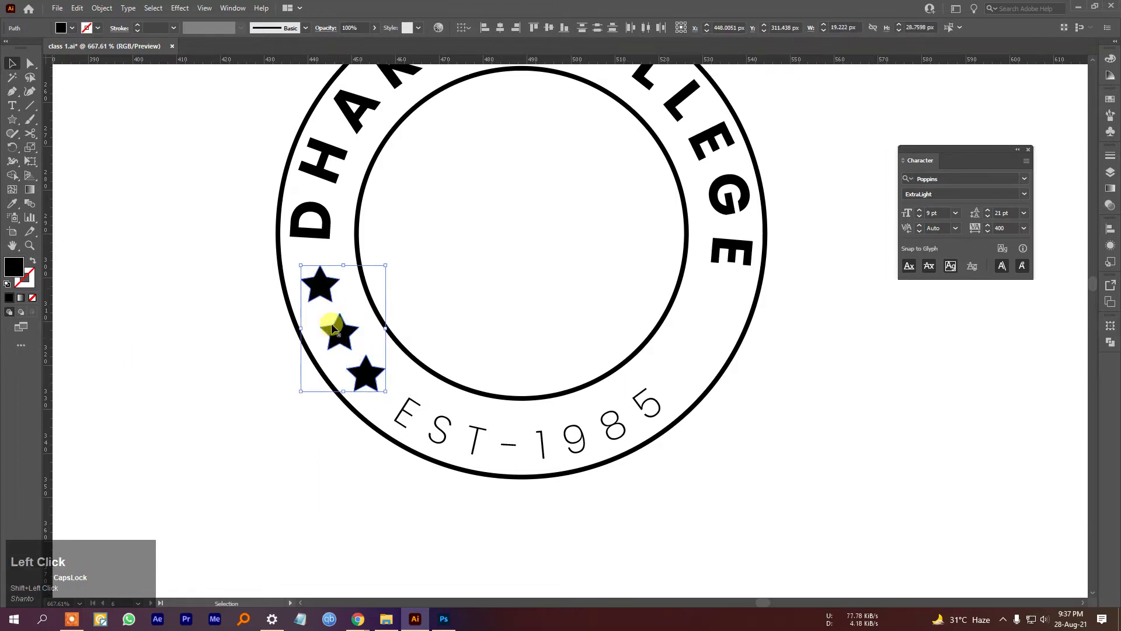
{"action": "right_click", "coordinate": [331, 321]}
{"action": "left_click", "coordinate": [432, 491]}
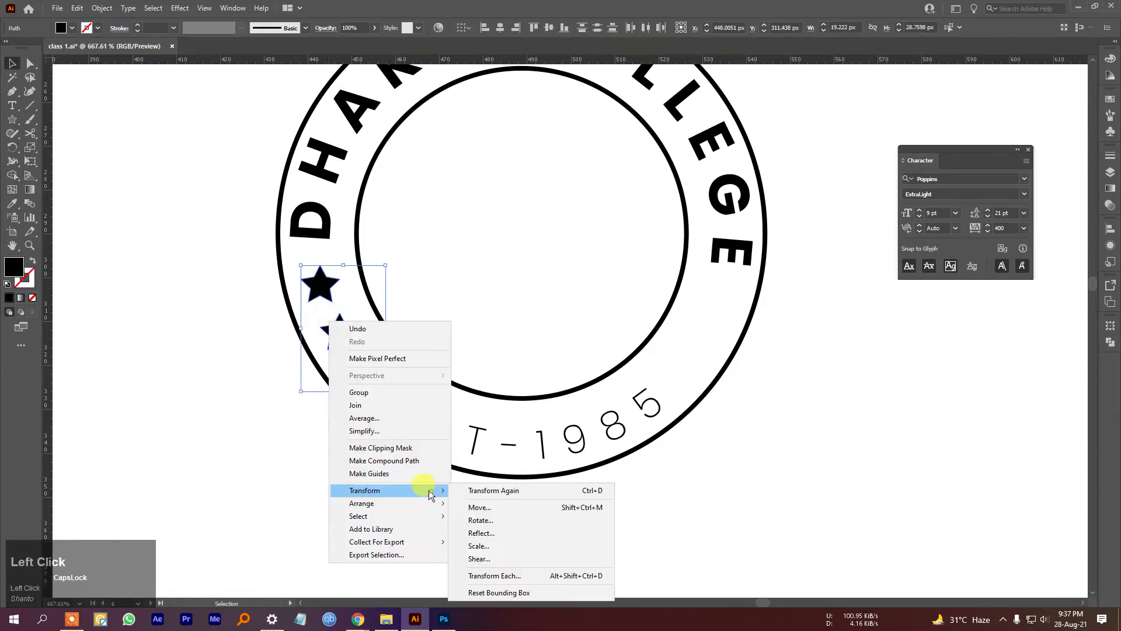
{"action": "left_click", "coordinate": [501, 532]}
{"action": "left_click", "coordinate": [589, 349]}
{"action": "left_click_drag", "start_coordinate": [346, 334], "coordinate": [706, 324]}
Try reducing the tracking of the curved "DHAKA COLLEGE" text to 278 and undo the accidental shift of the text.
{"action": "scroll", "coordinate": [816, 354], "scroll_direction": "up", "scroll_amount": 1}
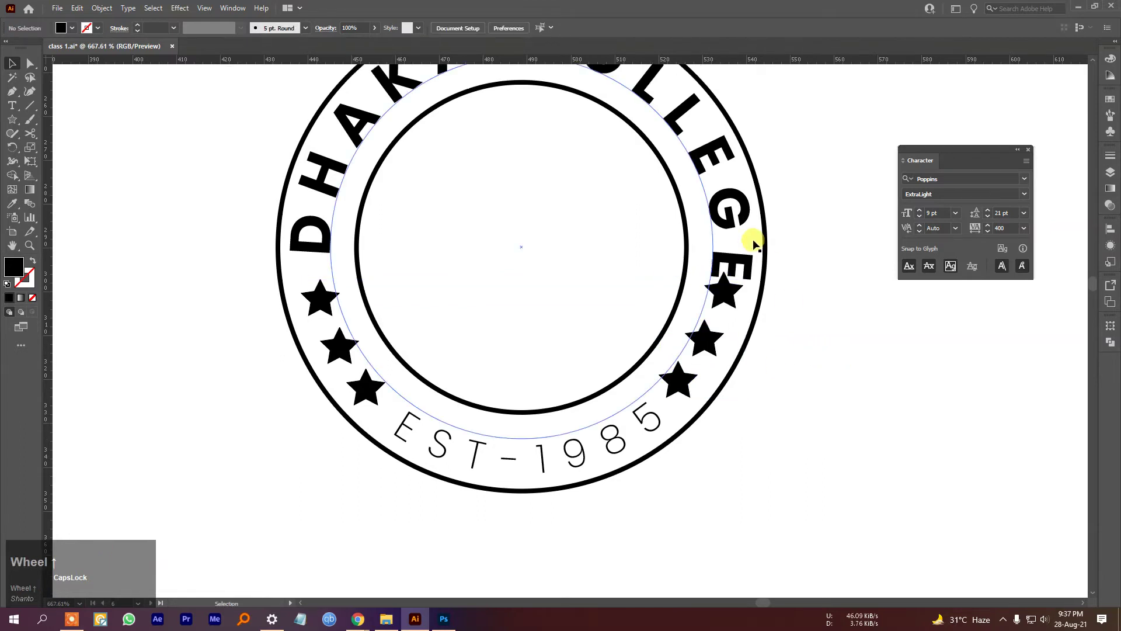
{"action": "left_click", "coordinate": [729, 220]}
{"action": "scroll", "coordinate": [894, 292], "scroll_direction": "up", "scroll_amount": 2}
{"action": "left_click", "coordinate": [1008, 227]}
{"action": "scroll", "coordinate": [1015, 233], "scroll_direction": "down", "scroll_amount": 13}
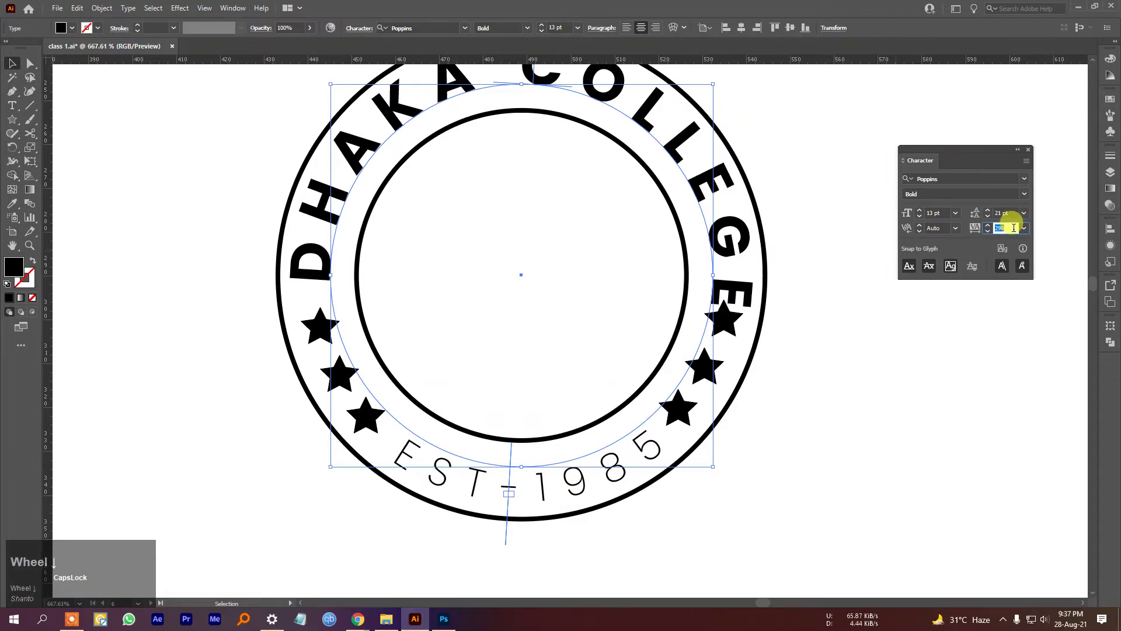
{"action": "scroll", "coordinate": [1013, 228], "scroll_direction": "down", "scroll_amount": 7}
{"action": "scroll", "coordinate": [1013, 228], "scroll_direction": "down", "scroll_amount": 2}
{"action": "right_click", "coordinate": [1017, 227]}
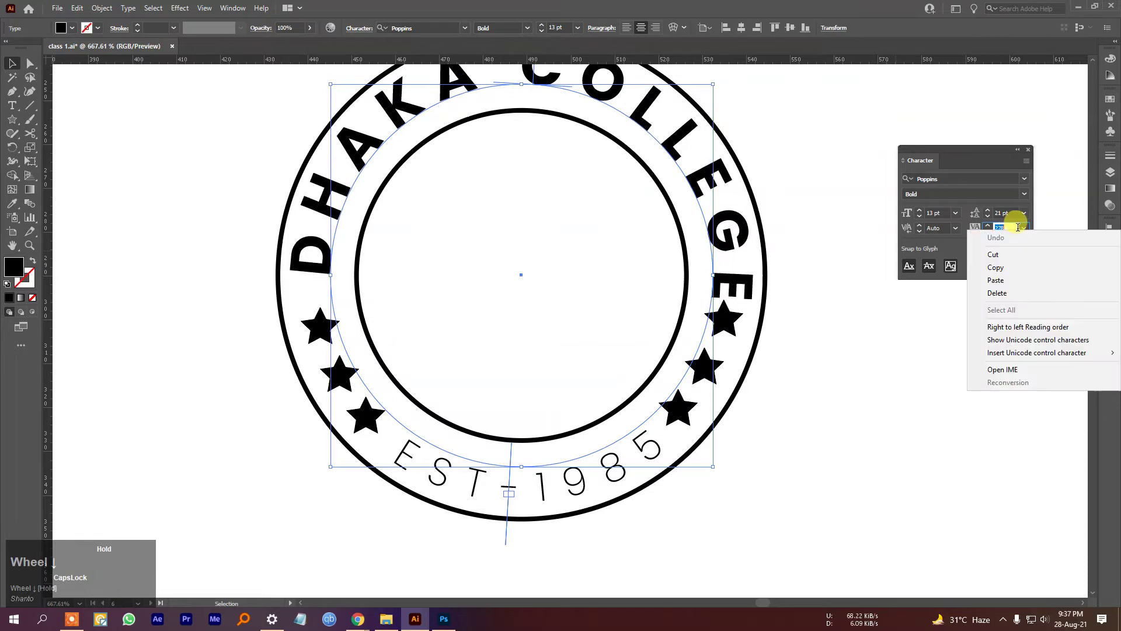
{"action": "left_click", "coordinate": [1012, 228]}
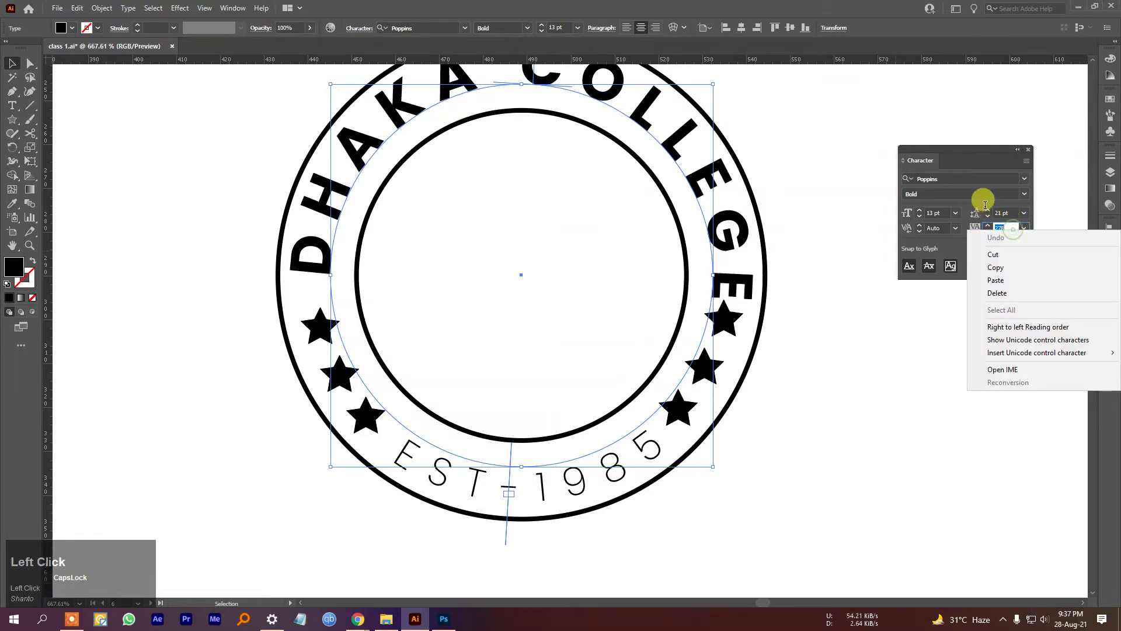
{"action": "left_click", "coordinate": [979, 128]}
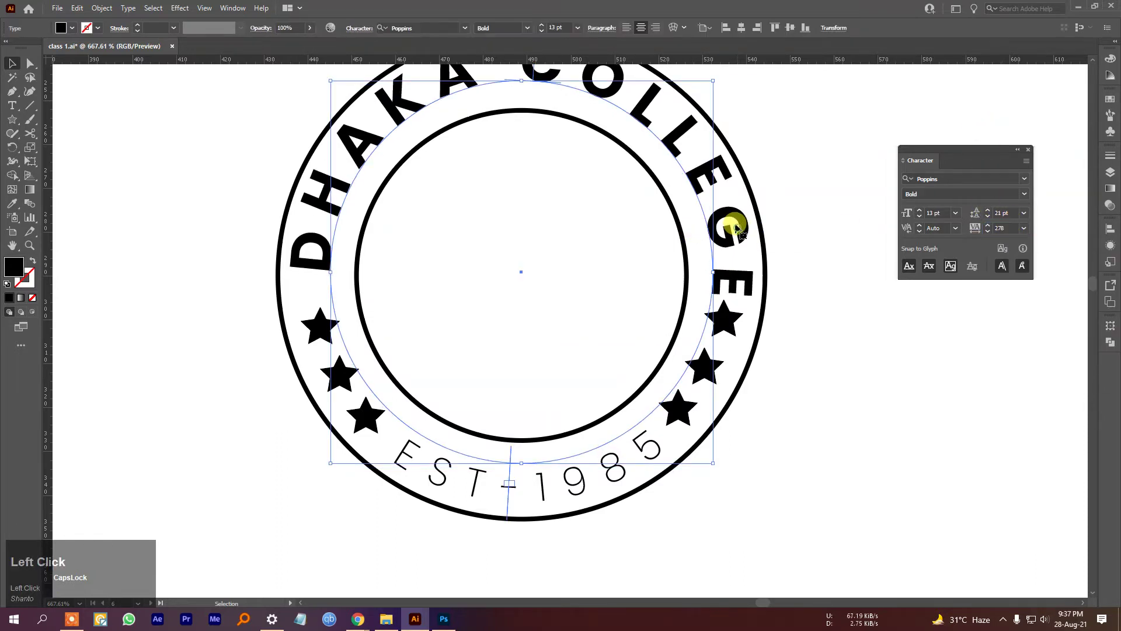
{"action": "key", "text": "ctrl+z"}
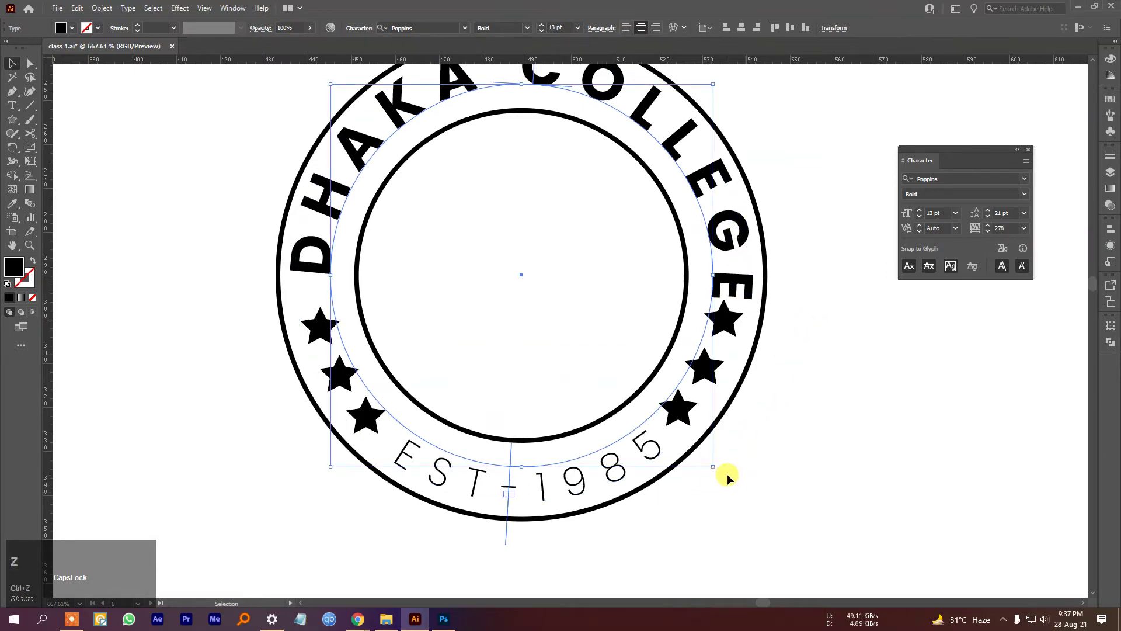
Rotate the curved "DHAKA COLLEGE" text slightly to balance it between the stars and set its tracking to 250.
{"action": "left_click_drag", "start_coordinate": [718, 464], "coordinate": [727, 463]}
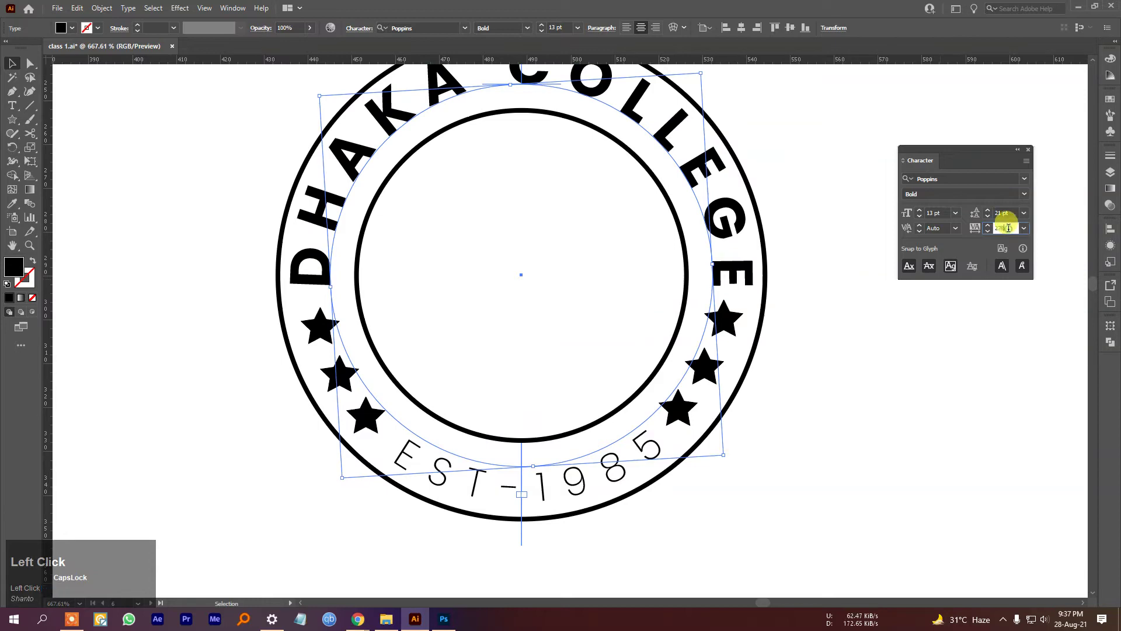
{"action": "key", "text": "ctrl+a"}
{"action": "type", "text": "2"}
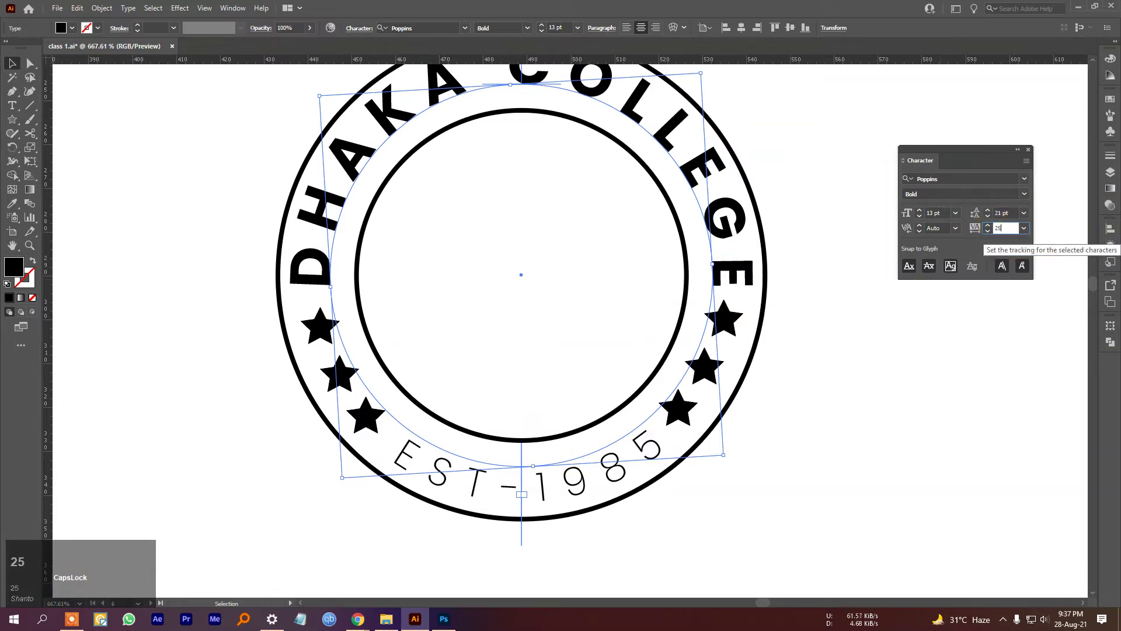
{"action": "type", "text": "50"}
{"action": "key", "text": "Return"}
{"action": "left_click", "coordinate": [856, 393]}
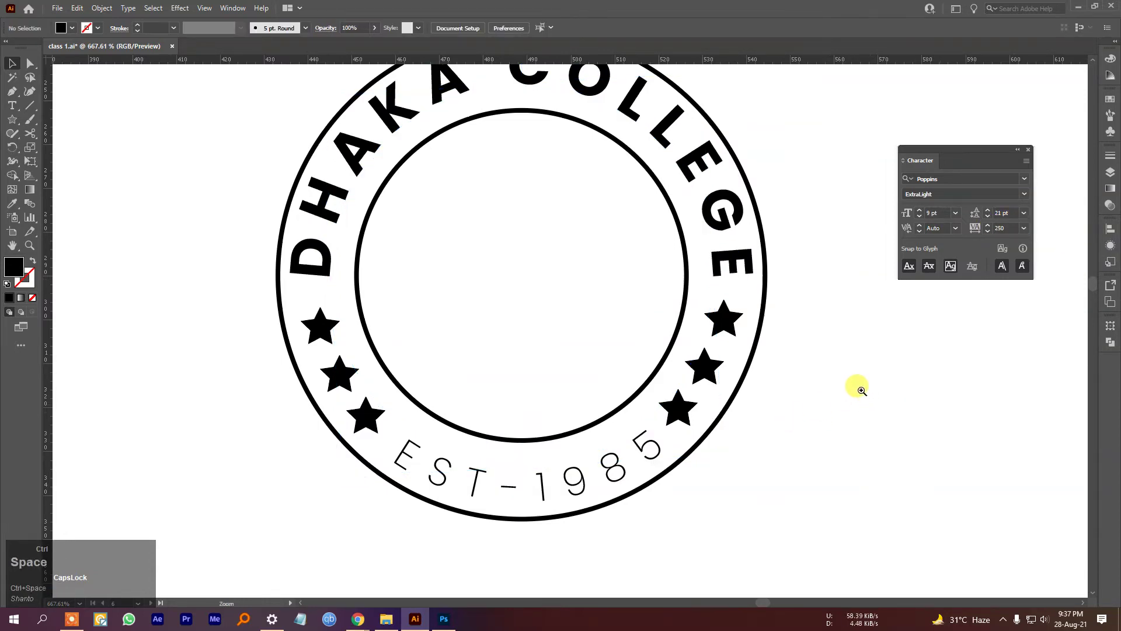
Draw a solid black circle about 48 px across, centred inside the badge's inner ring.
{"action": "left_click", "coordinate": [829, 386], "text": "alt"}
{"action": "left_click_drag", "start_coordinate": [829, 386], "coordinate": [763, 381]}
{"action": "left_click", "coordinate": [764, 380], "text": "alt"}
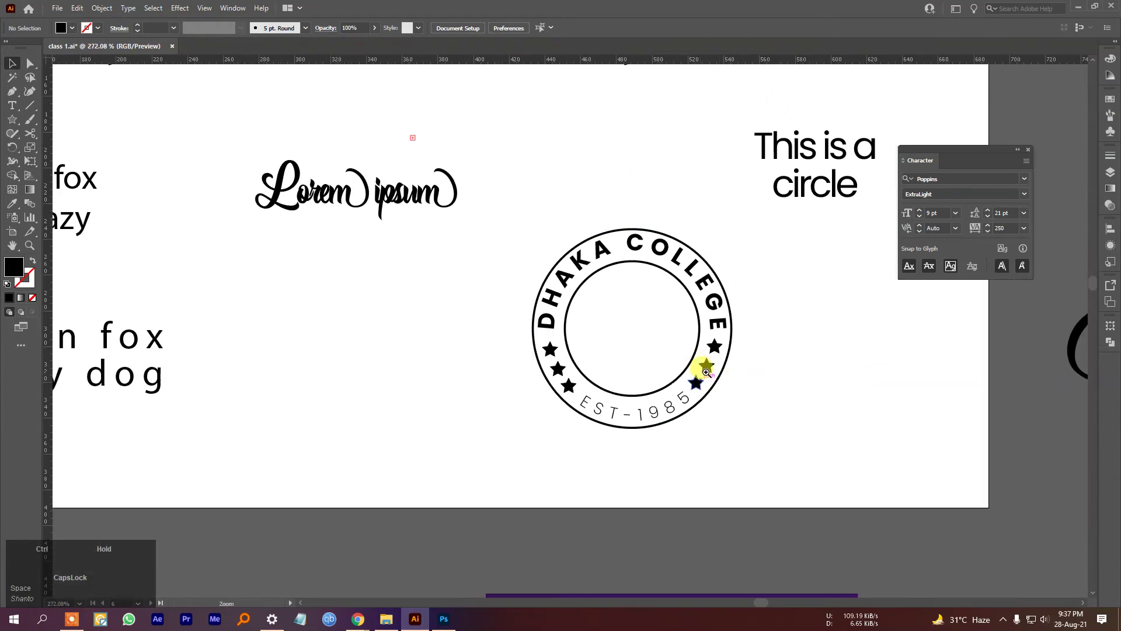
{"action": "left_click", "coordinate": [708, 369], "text": "ctrl"}
{"action": "left_click_drag", "start_coordinate": [601, 298], "coordinate": [536, 299]}
{"action": "left_click_drag", "start_coordinate": [739, 314], "coordinate": [587, 341]}
{"action": "right_click", "coordinate": [13, 128]}
{"action": "left_click", "coordinate": [36, 145]}
{"action": "left_click_drag", "start_coordinate": [381, 235], "coordinate": [448, 296]}
{"action": "key", "text": "v"}
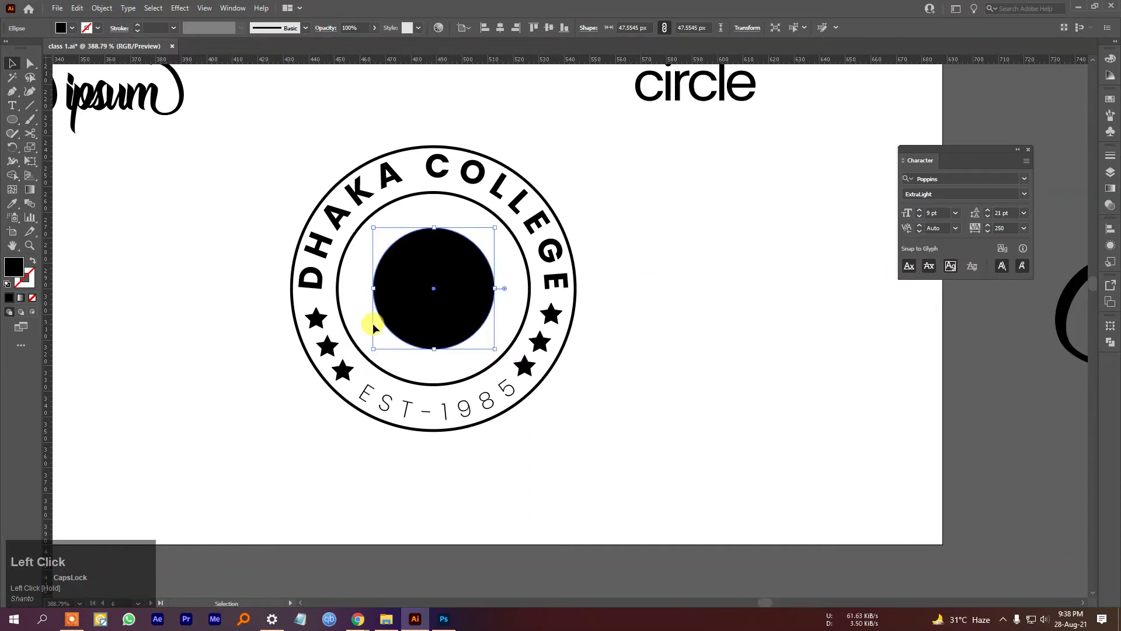
Copy one of the ring's stars onto the black central circle and sample white as its fill.
{"action": "scroll", "coordinate": [374, 321], "scroll_direction": "up", "scroll_amount": 2}
{"action": "left_click", "coordinate": [283, 319]}
{"action": "left_click_drag", "start_coordinate": [282, 320], "coordinate": [471, 266]}
{"action": "key", "text": "i"}
{"action": "left_click", "coordinate": [817, 355]}
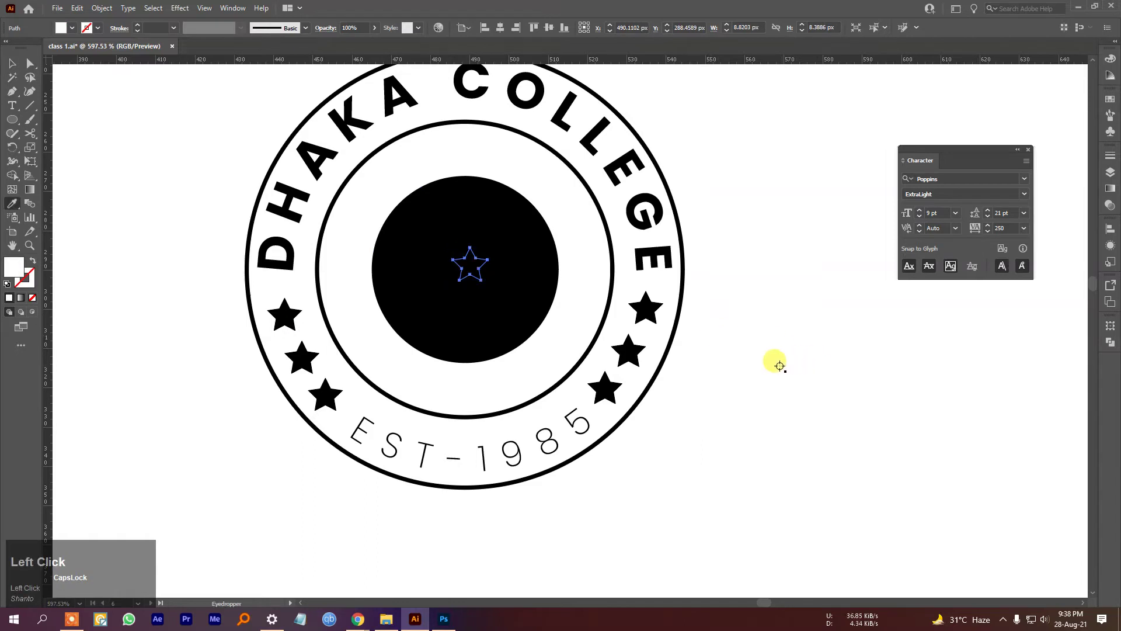
Bring the white star to the front and enlarge it to about 22 px wide in the middle of the black circle.
{"action": "key", "text": "v"}
{"action": "right_click", "coordinate": [475, 258]}
{"action": "left_click", "coordinate": [579, 470]}
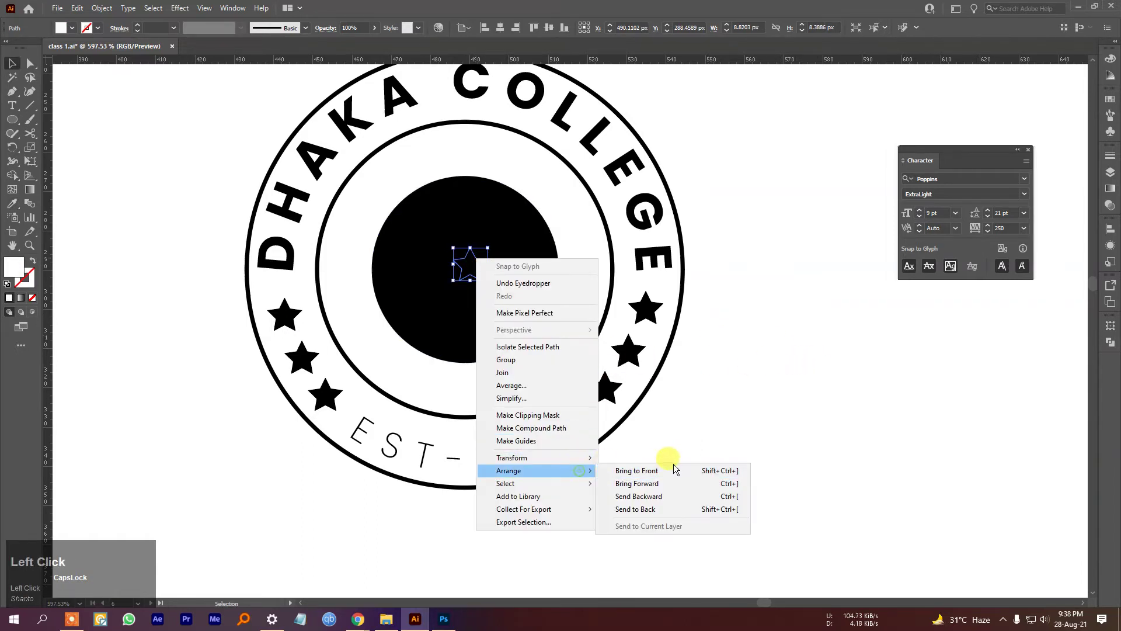
{"action": "left_click", "coordinate": [674, 470]}
{"action": "left_click_drag", "start_coordinate": [490, 281], "coordinate": [537, 326]}
{"action": "left_click_drag", "start_coordinate": [493, 292], "coordinate": [379, 288]}
{"action": "left_click", "coordinate": [480, 272], "text": "ctrl"}
{"action": "key", "text": "ctrl+z"}
{"action": "left_click", "coordinate": [863, 418]}
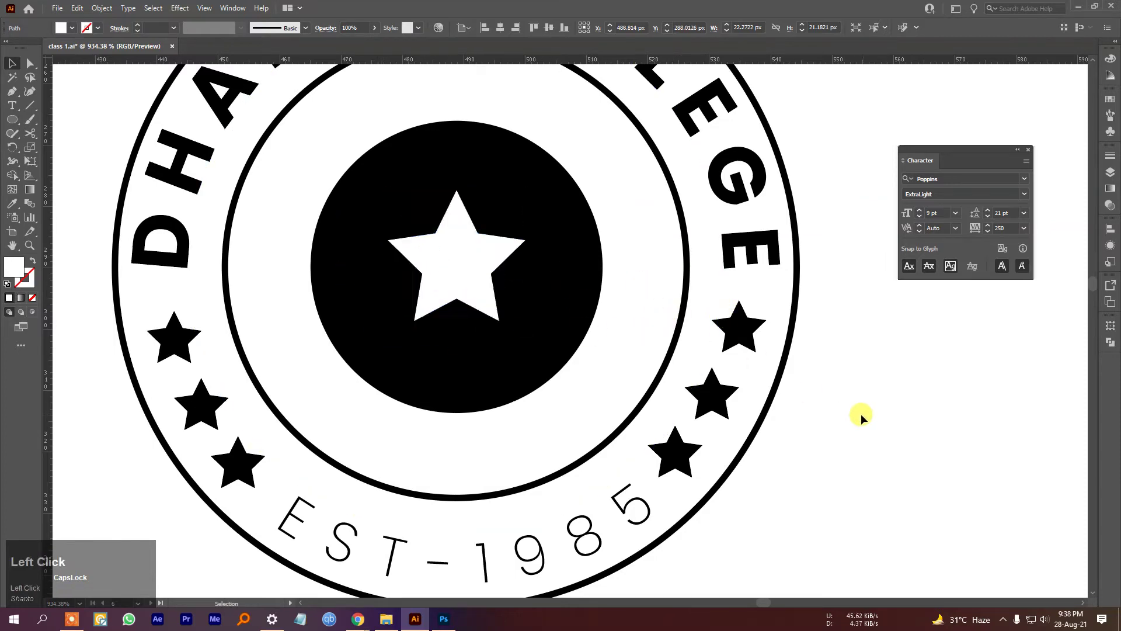
Delete the white star from the badge's central black circle.
{"action": "left_click", "coordinate": [710, 374], "text": "ctrl+alt"}
{"action": "left_click", "coordinate": [710, 373], "text": "ctrl+alt"}
{"action": "left_click", "coordinate": [573, 308]}
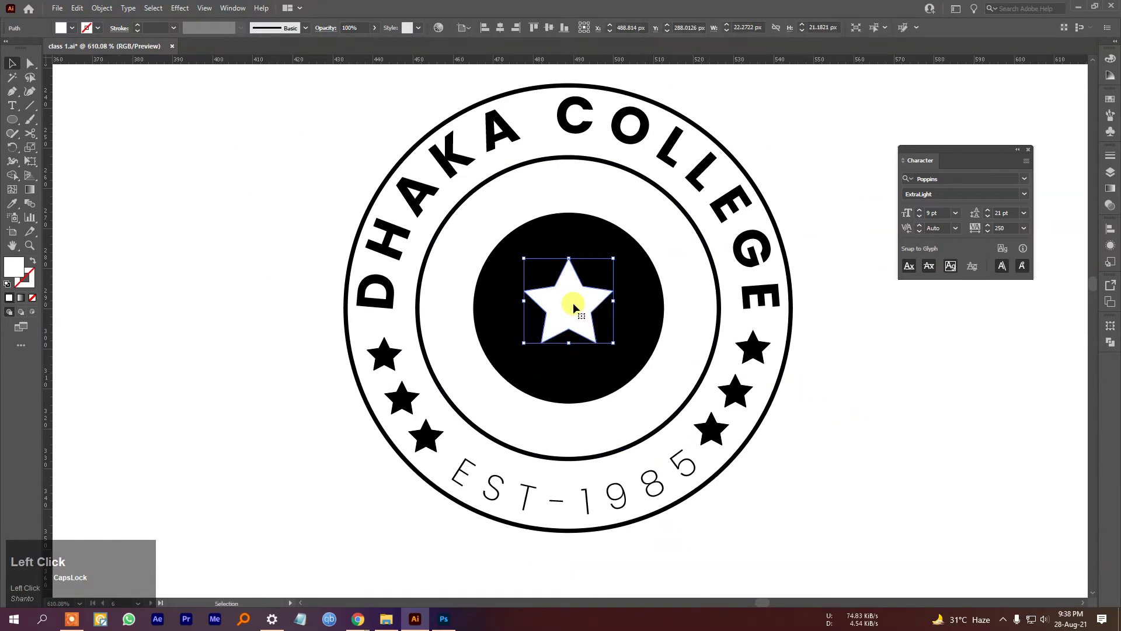
{"action": "key", "text": "Delete"}
Draw an upright four-point star about 28 px wide in the empty area beside the badge, on the "DHAKA" side.
{"action": "right_click", "coordinate": [12, 120]}
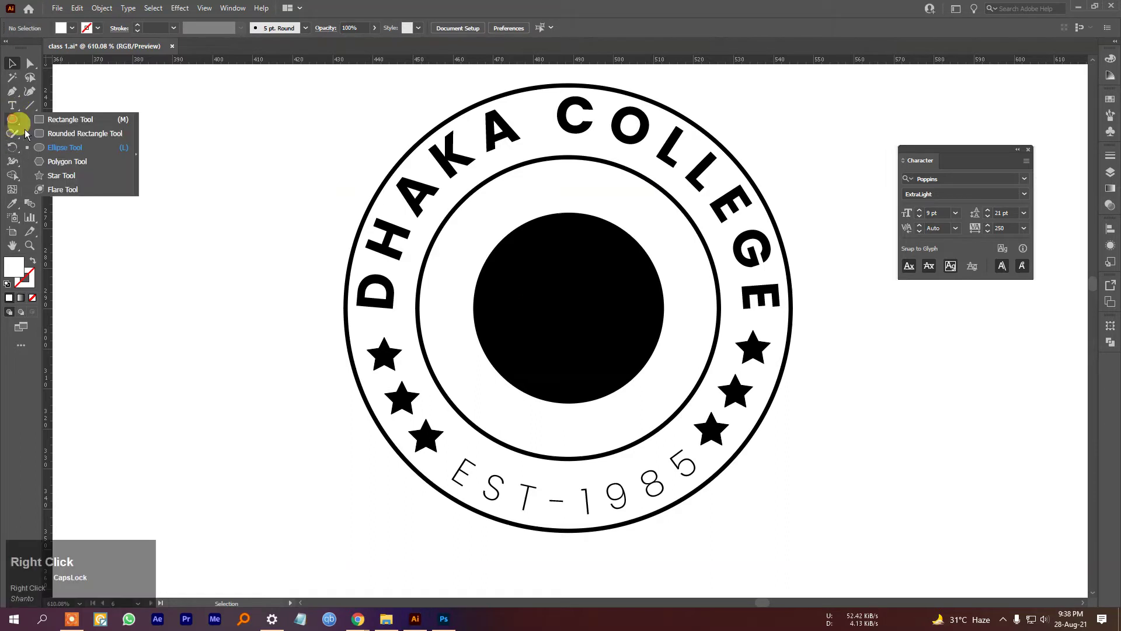
{"action": "left_click", "coordinate": [58, 170]}
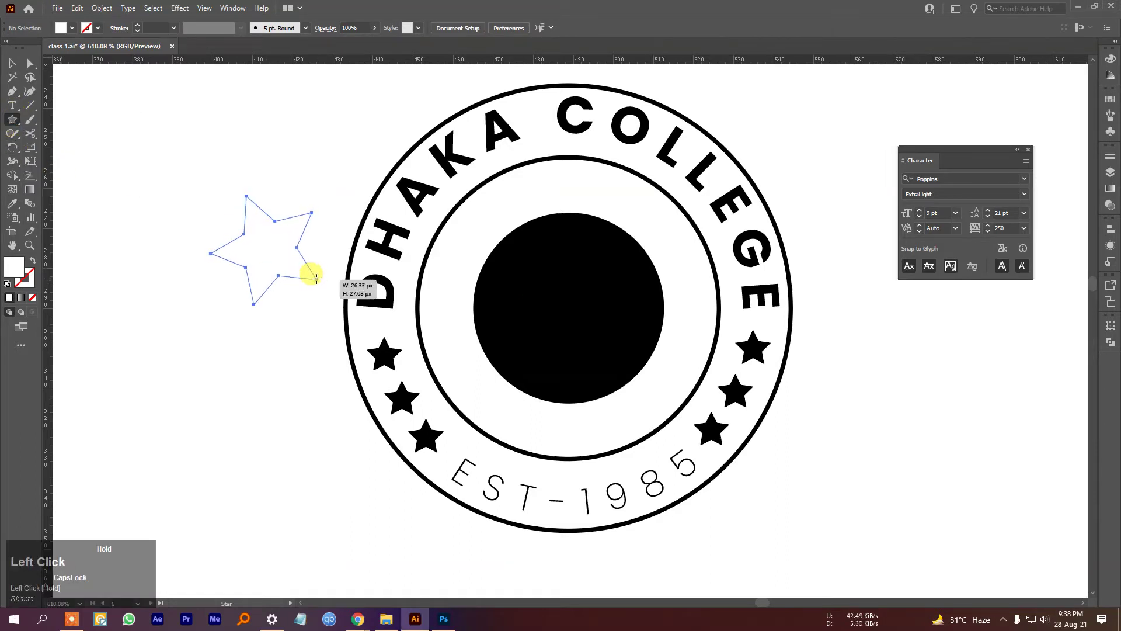
{"action": "key", "text": "Up"}
{"action": "key", "text": "Up"}
{"action": "key", "text": "Up"}
{"action": "key", "text": "Up"}
{"action": "key", "text": "Up"}
{"action": "key", "text": "Up"}
{"action": "left_click_drag", "start_coordinate": [323, 275], "coordinate": [323, 240]}
{"action": "key", "text": "Down"}
{"action": "key", "text": "Down"}
{"action": "key", "text": "Down"}
{"action": "key", "text": "Down"}
{"action": "key", "text": "Down"}
{"action": "key", "text": "Down"}
{"action": "key", "text": "Down"}
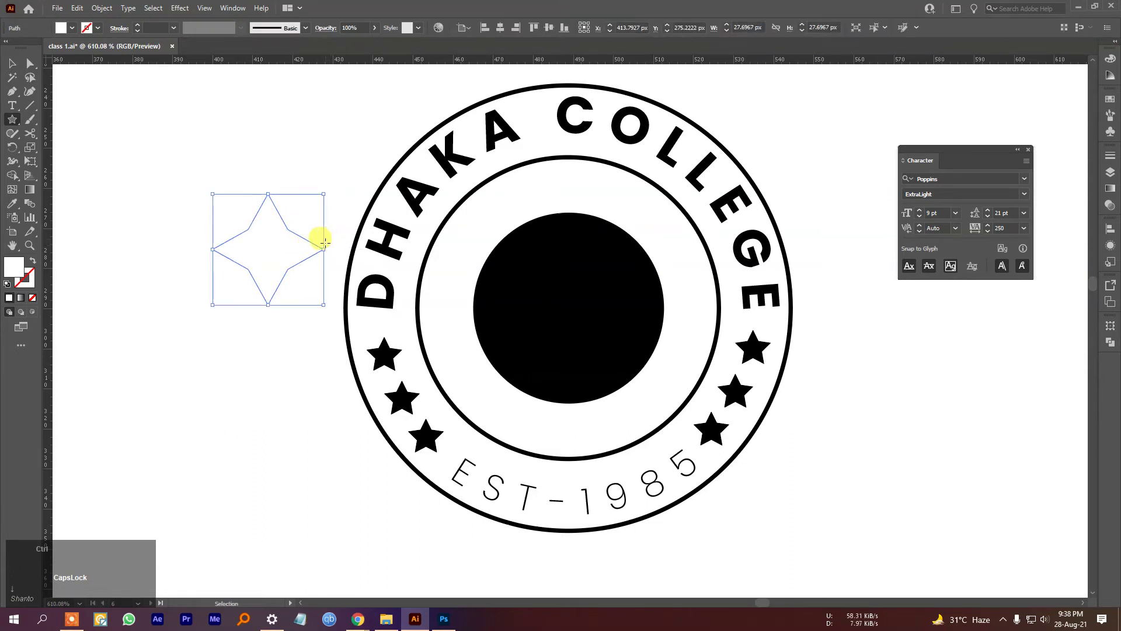
Place a copy of the four-point star, about 22 px wide, in the middle of the badge's black circle.
{"action": "mouse_move", "coordinate": [110, 153]}
{"action": "left_mouse_down"}
{"action": "mouse_move", "coordinate": [156, 175]}
{"action": "mouse_move", "coordinate": [145, 169]}
{"action": "mouse_move", "coordinate": [164, 165]}
{"action": "mouse_move", "coordinate": [146, 163]}
{"action": "mouse_move", "coordinate": [151, 147]}
{"action": "mouse_move", "coordinate": [138, 146]}
{"action": "mouse_move", "coordinate": [175, 170]}
{"action": "mouse_move", "coordinate": [577, 320]}
{"action": "left_mouse_up"}
{"action": "key", "text": "v"}
{"action": "left_click", "coordinate": [859, 430]}
{"action": "left_click_drag", "start_coordinate": [858, 431], "coordinate": [506, 334]}
Enlarge the white star and black circle together until the circle is about 57 px wide.
{"action": "left_click", "coordinate": [461, 284]}
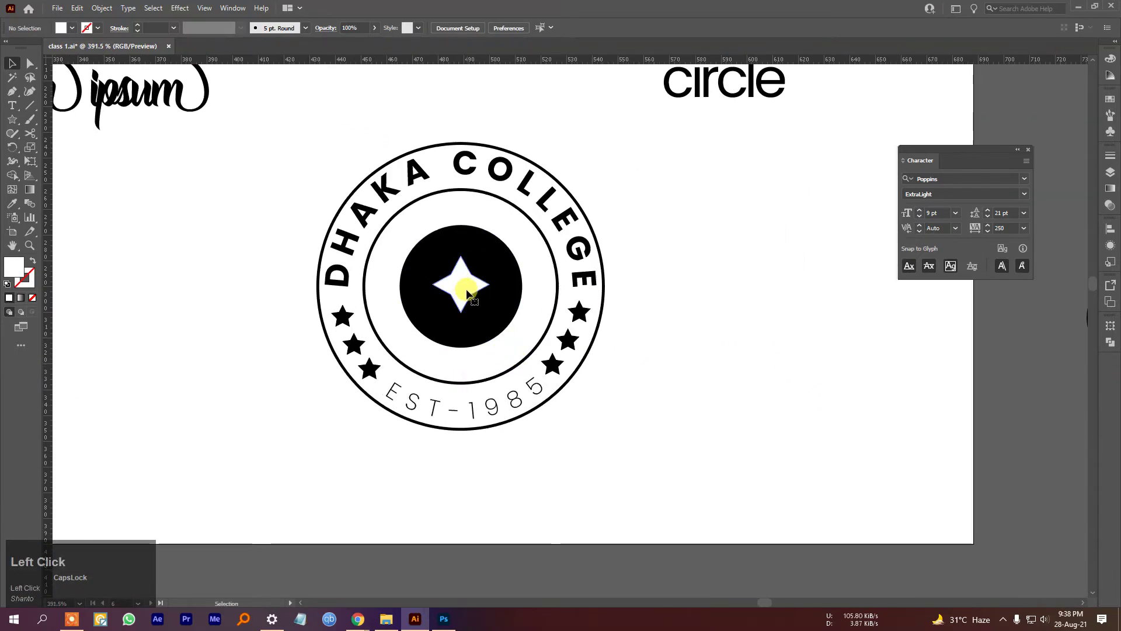
{"action": "left_click", "coordinate": [513, 272], "text": "shift"}
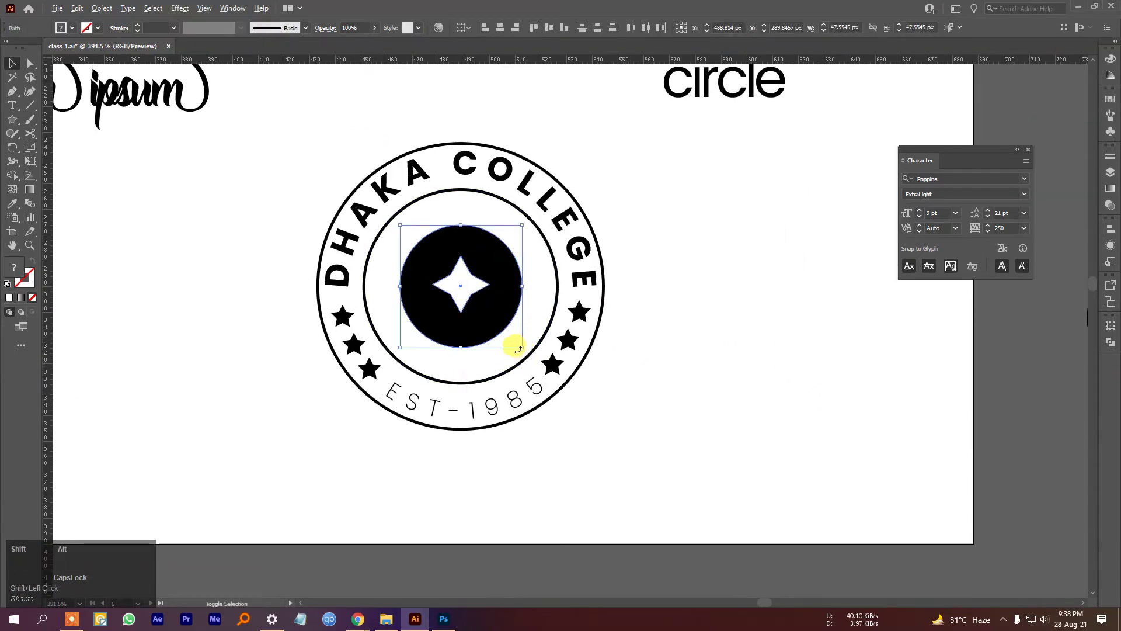
{"action": "left_click_drag", "start_coordinate": [522, 348], "coordinate": [549, 359]}
{"action": "left_click", "coordinate": [713, 387]}
{"action": "left_click", "coordinate": [714, 380], "text": "ctrl+alt"}
{"action": "left_click", "coordinate": [606, 358], "text": "ctrl"}
Duplicate the white star in place, shrink the copy to about 13 px wide and sample the circle's black as its fill.
{"action": "left_click", "coordinate": [446, 254], "text": "ctrl"}
{"action": "left_click", "coordinate": [447, 254]}
{"action": "key", "text": "ctrl+c"}
{"action": "key", "text": "ctrl+f"}
{"action": "left_click_drag", "start_coordinate": [499, 312], "coordinate": [467, 277]}
{"action": "key", "text": "i"}
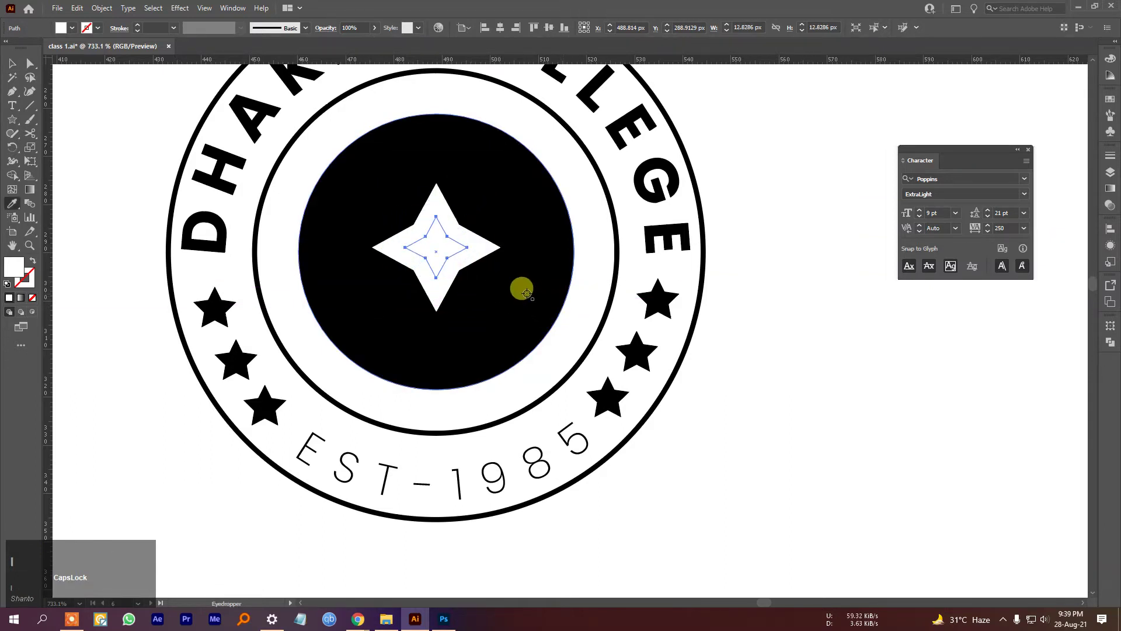
{"action": "left_click", "coordinate": [521, 289]}
{"action": "key", "text": "v"}
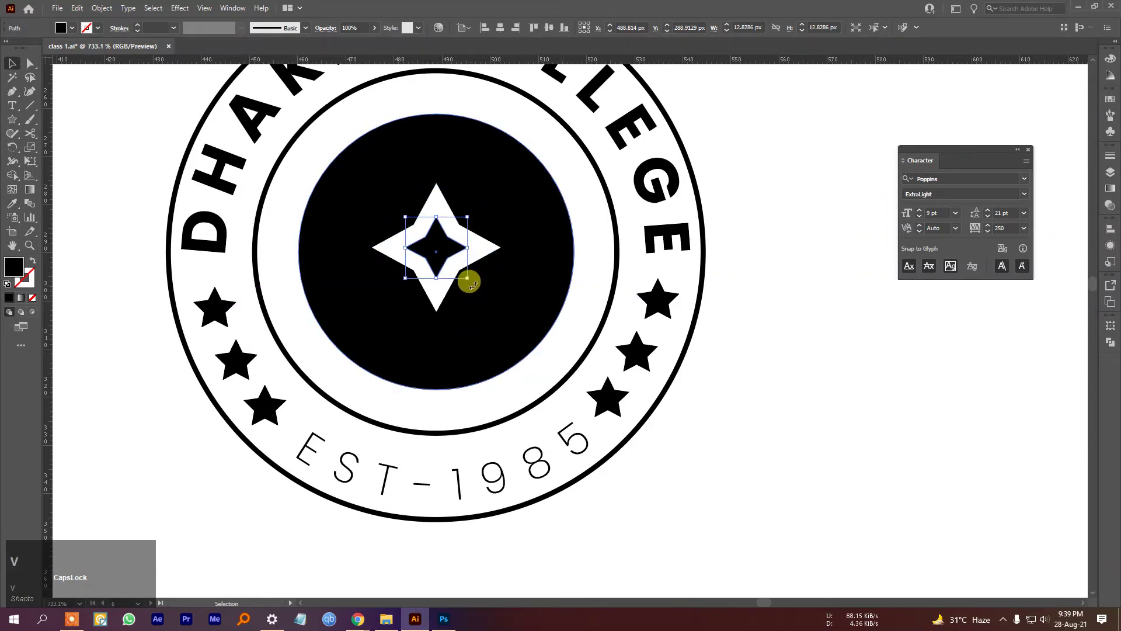
Try rotating the small black star by about 45 degrees inside the white star.
{"action": "left_click_drag", "start_coordinate": [472, 284], "coordinate": [438, 296]}
{"action": "left_click", "coordinate": [743, 367]}
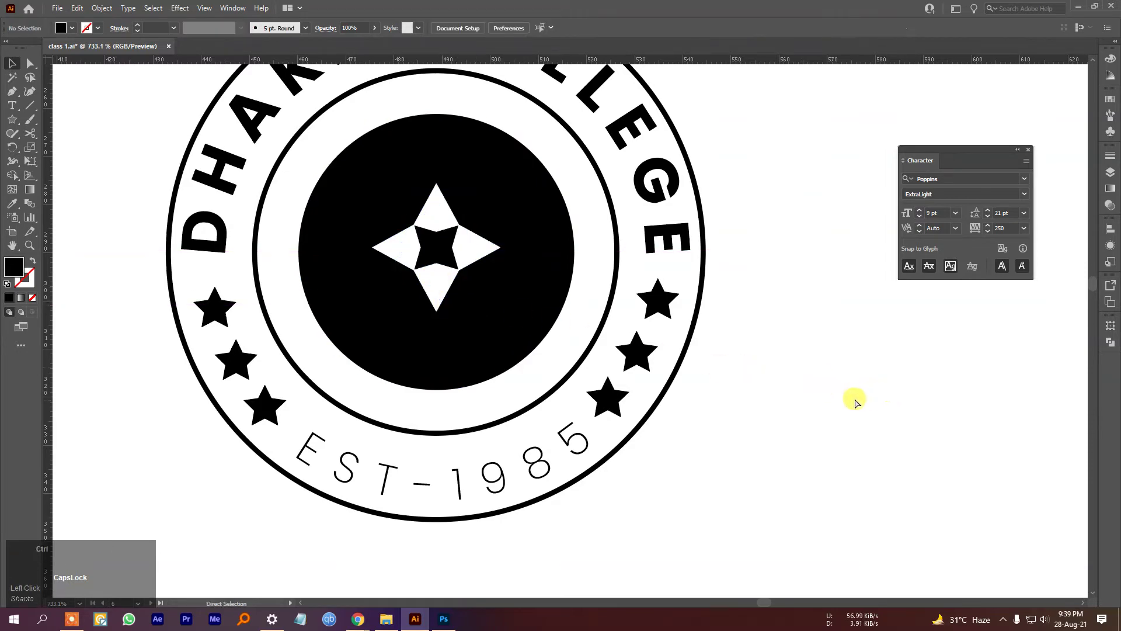
{"action": "key", "text": "ctrl+space"}
{"action": "left_click_drag", "start_coordinate": [864, 380], "coordinate": [643, 325]}
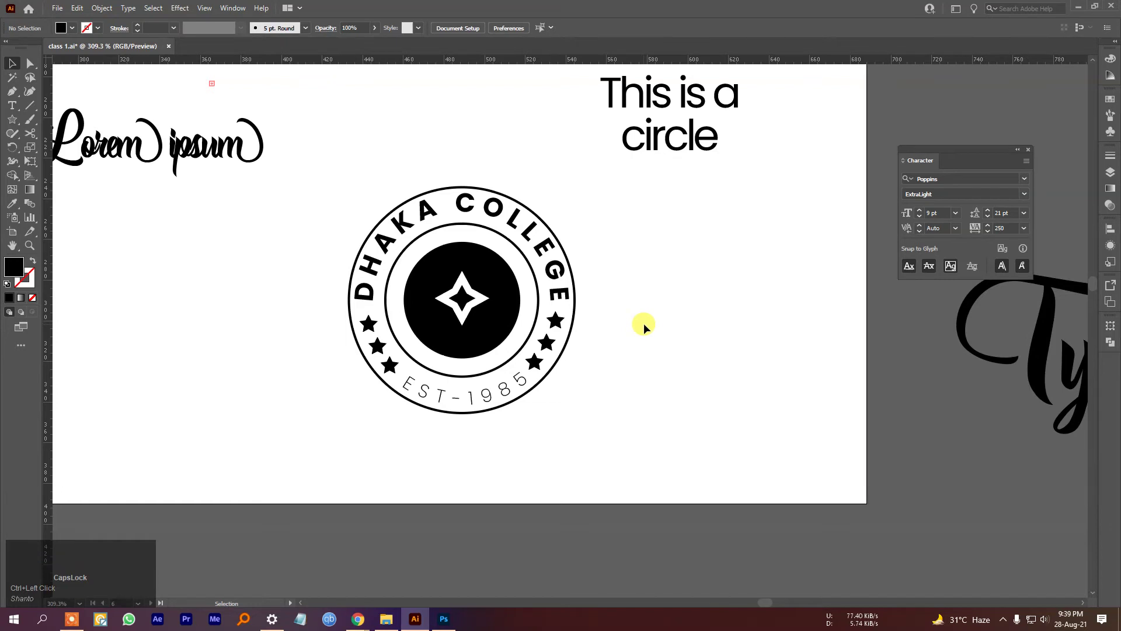
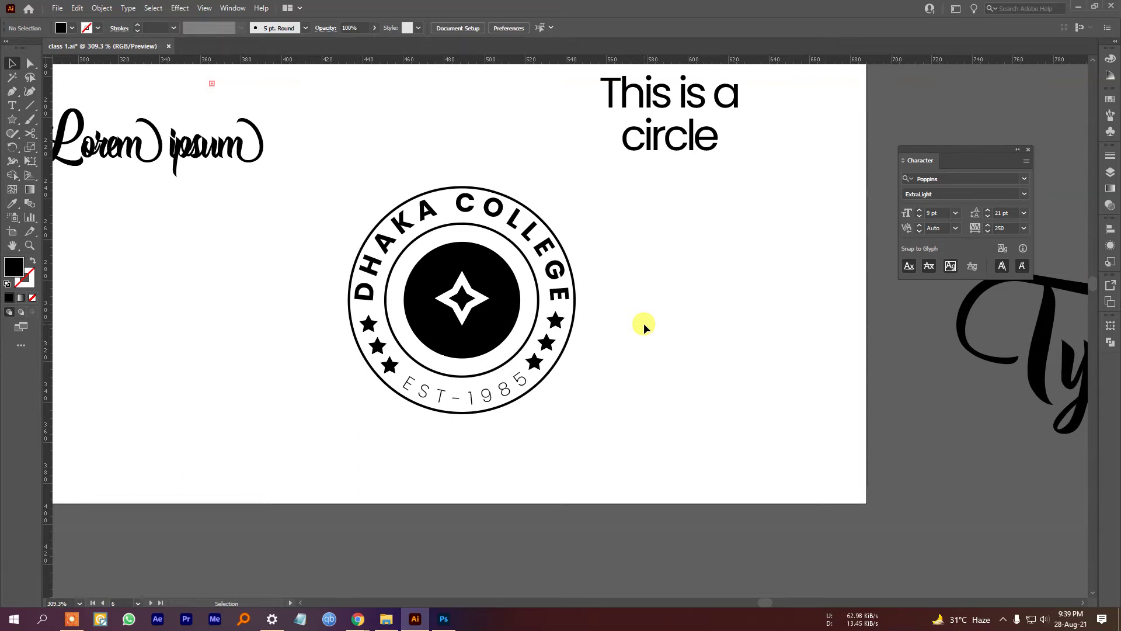
Delete the lowest five-point star on each side of the "EST-1985" text in the badge ring.
{"action": "scroll", "coordinate": [443, 401], "scroll_direction": "up", "scroll_amount": 2}
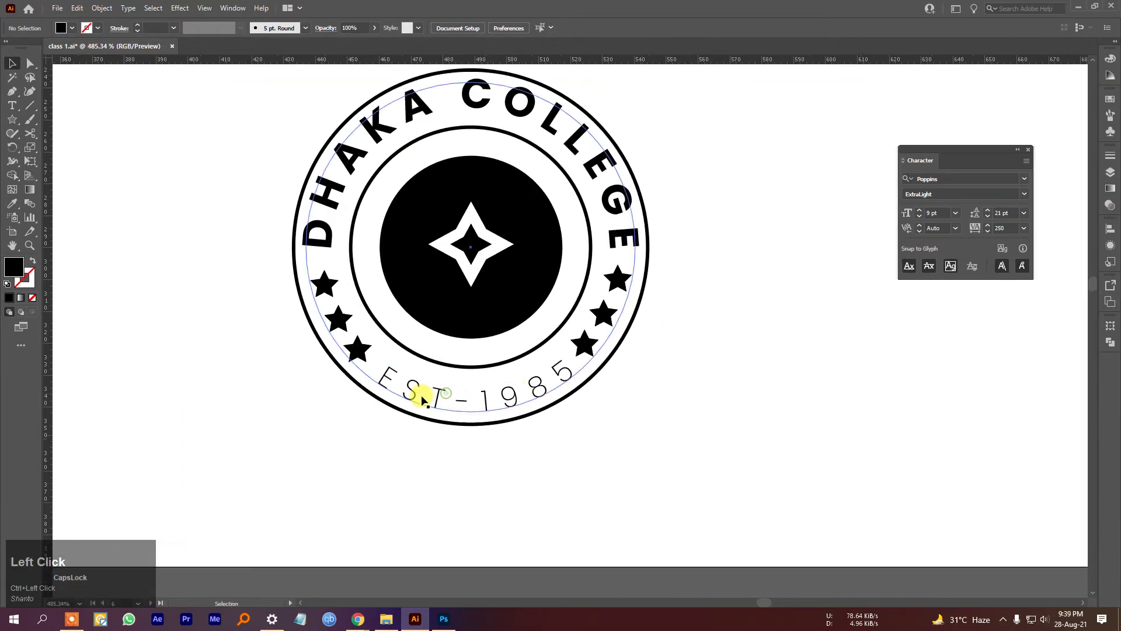
{"action": "left_click", "coordinate": [358, 348]}
{"action": "key", "text": "Delete"}
{"action": "left_click", "coordinate": [585, 344]}
{"action": "key", "text": "Delete"}
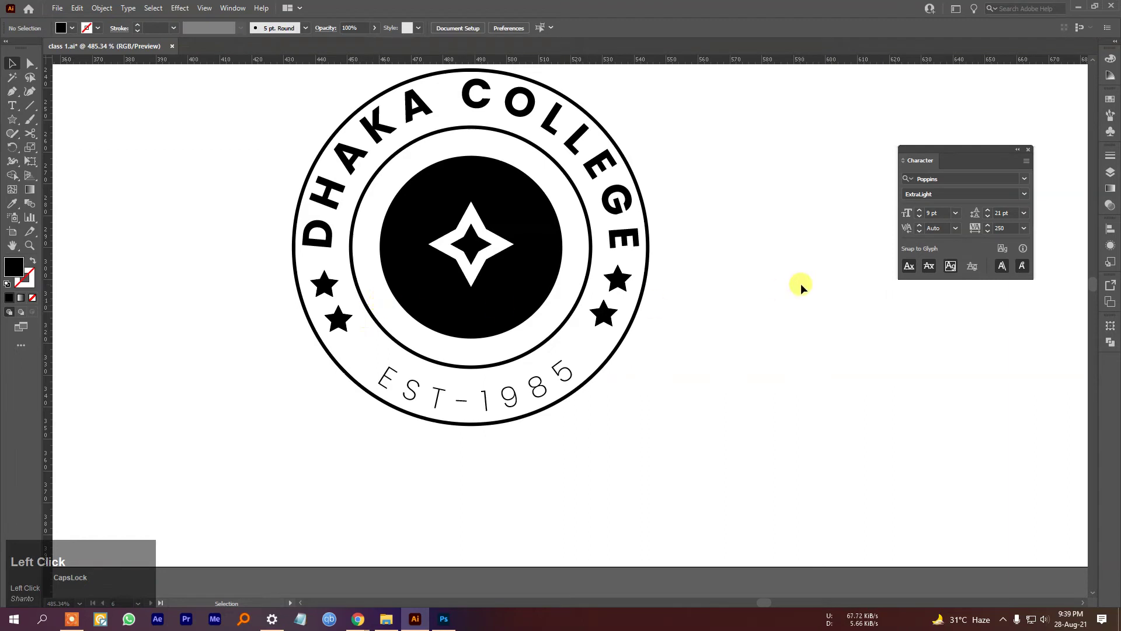
{"action": "left_click_drag", "start_coordinate": [709, 382], "coordinate": [594, 406]}
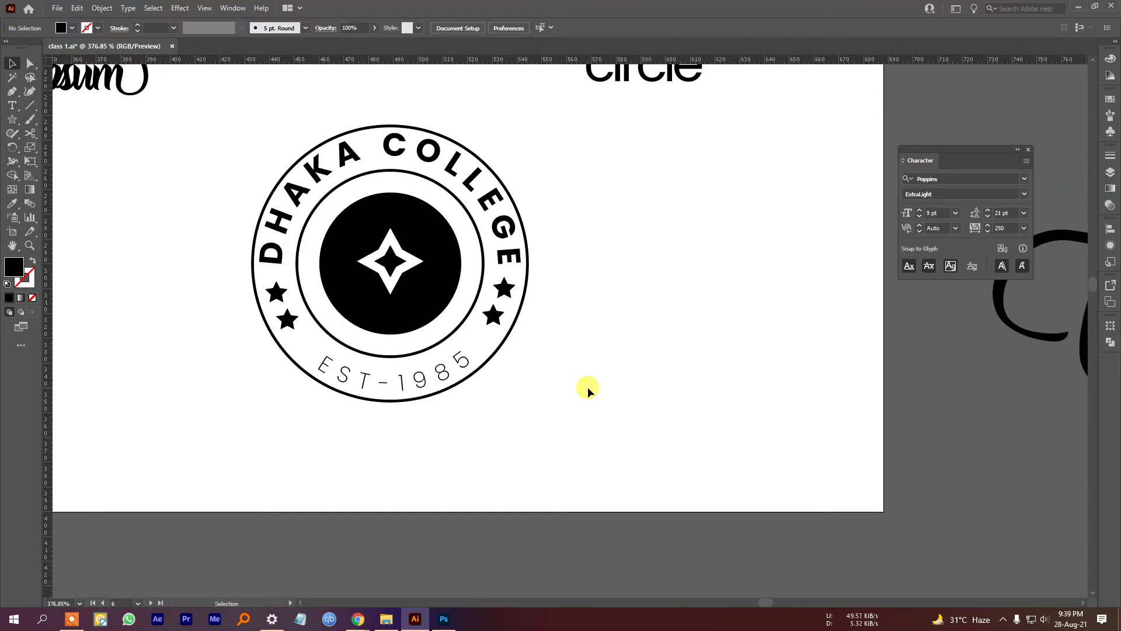
Move the whole badge together with the spare white four-point star off the artboard, above the script "Typography" text.
{"action": "left_click_drag", "start_coordinate": [528, 374], "coordinate": [438, 321]}
{"action": "left_click_drag", "start_coordinate": [679, 440], "coordinate": [678, 442]}
{"action": "scroll", "coordinate": [678, 442], "scroll_direction": "down", "scroll_amount": 2}
{"action": "left_click_drag", "start_coordinate": [606, 397], "coordinate": [783, 263]}
{"action": "left_click", "coordinate": [533, 395], "text": "ctrl"}
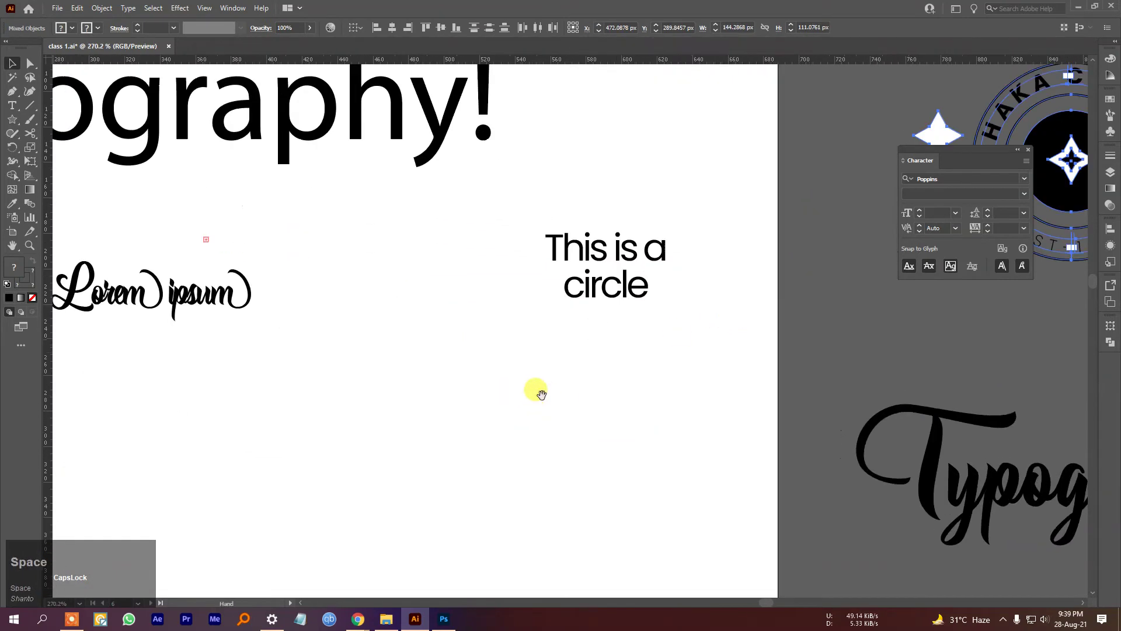
Add a vertical point-type "Lorem ipsum" placeholder in the empty lower part of the artboard with the Vertical Type tool.
{"action": "right_click", "coordinate": [12, 106]}
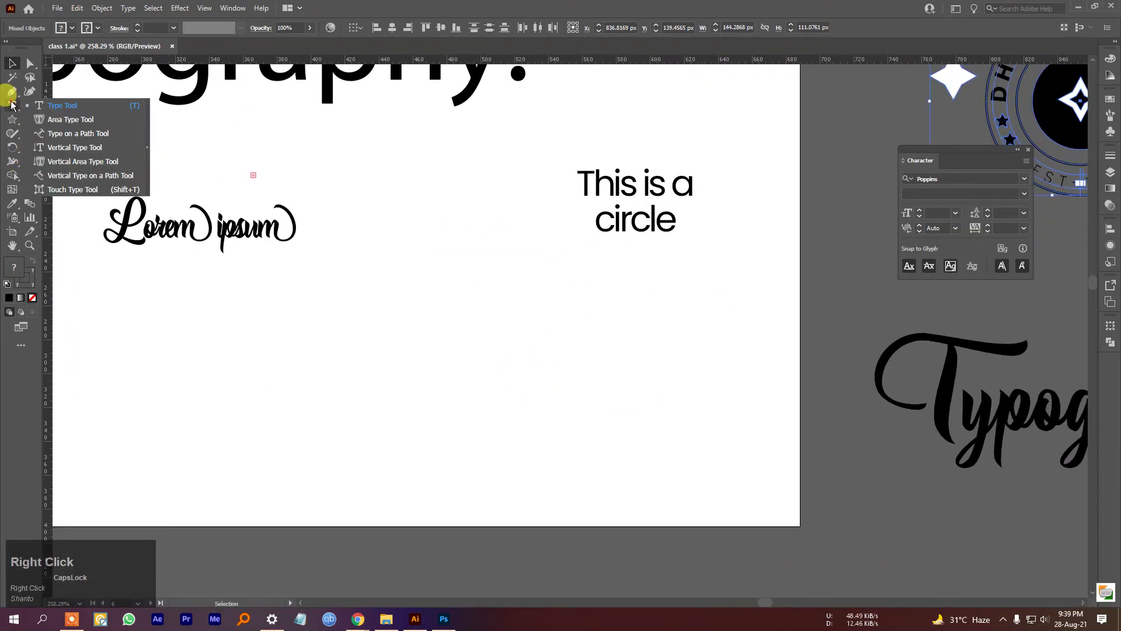
{"action": "left_click", "coordinate": [99, 148]}
{"action": "left_click", "coordinate": [440, 367]}
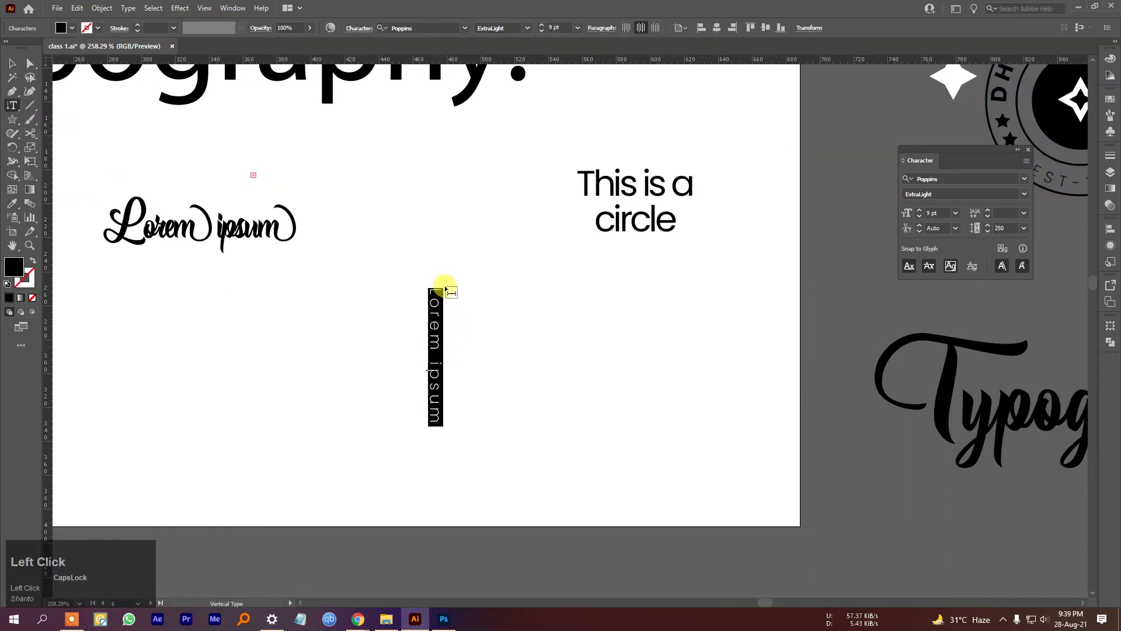
Try to start vertical area type on an empty spot of the artboard.
{"action": "right_click", "coordinate": [13, 106]}
{"action": "left_click", "coordinate": [108, 162]}
{"action": "left_click", "coordinate": [633, 318]}
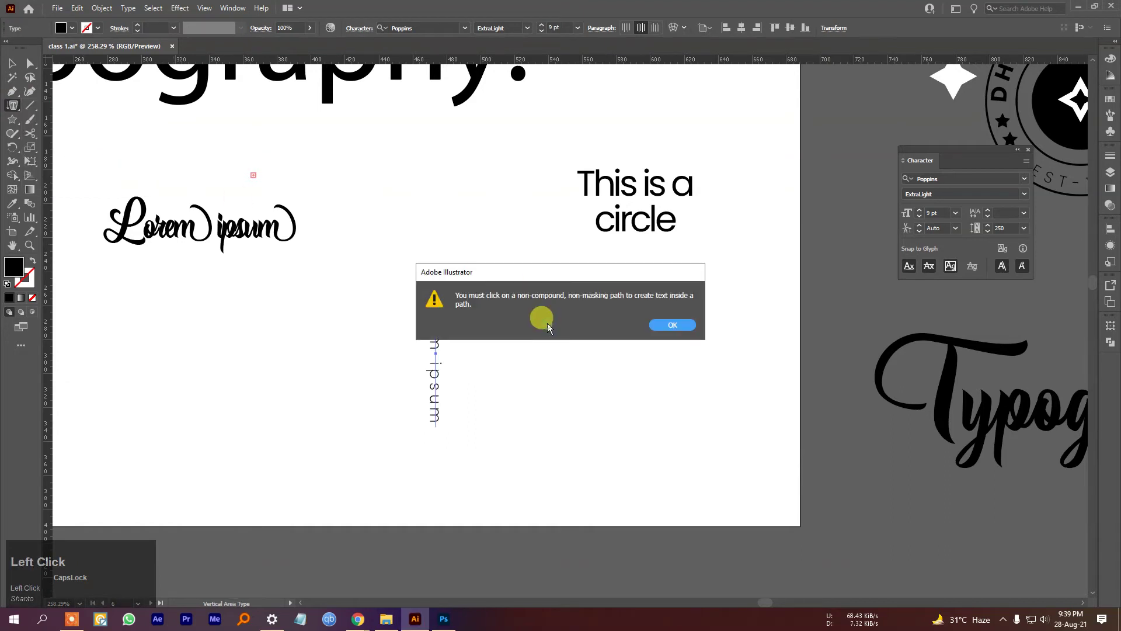
{"action": "left_click", "coordinate": [672, 322]}
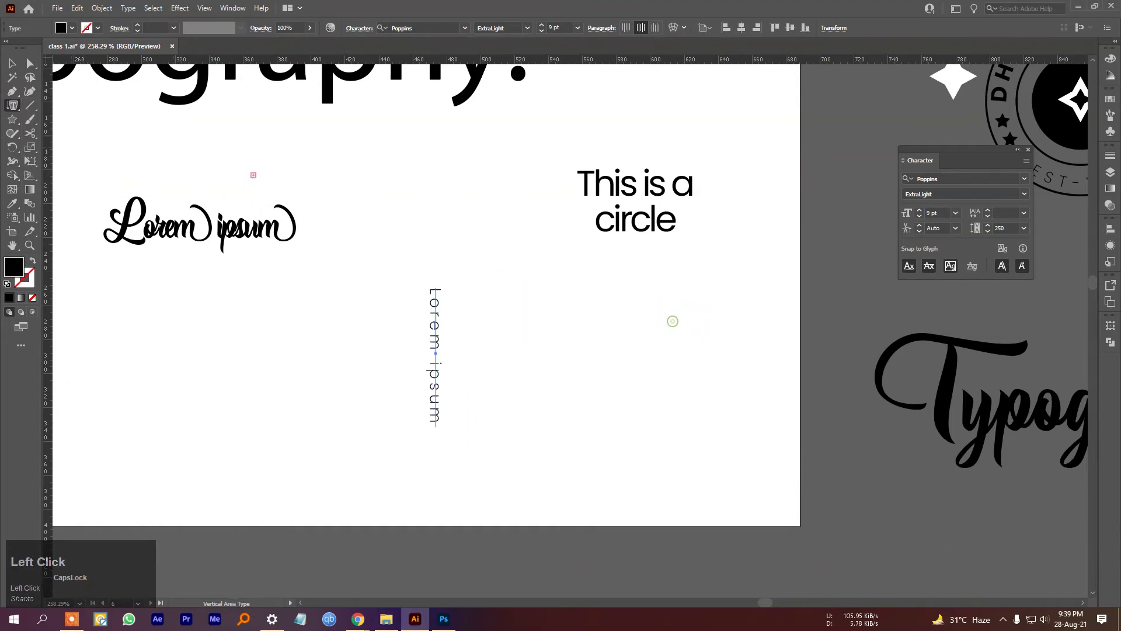
Draw a rectangle about 97 by 72 px below "This is a circle" and fill it with vertical area placeholder text.
{"action": "right_click", "coordinate": [12, 106]}
{"action": "right_click", "coordinate": [12, 119]}
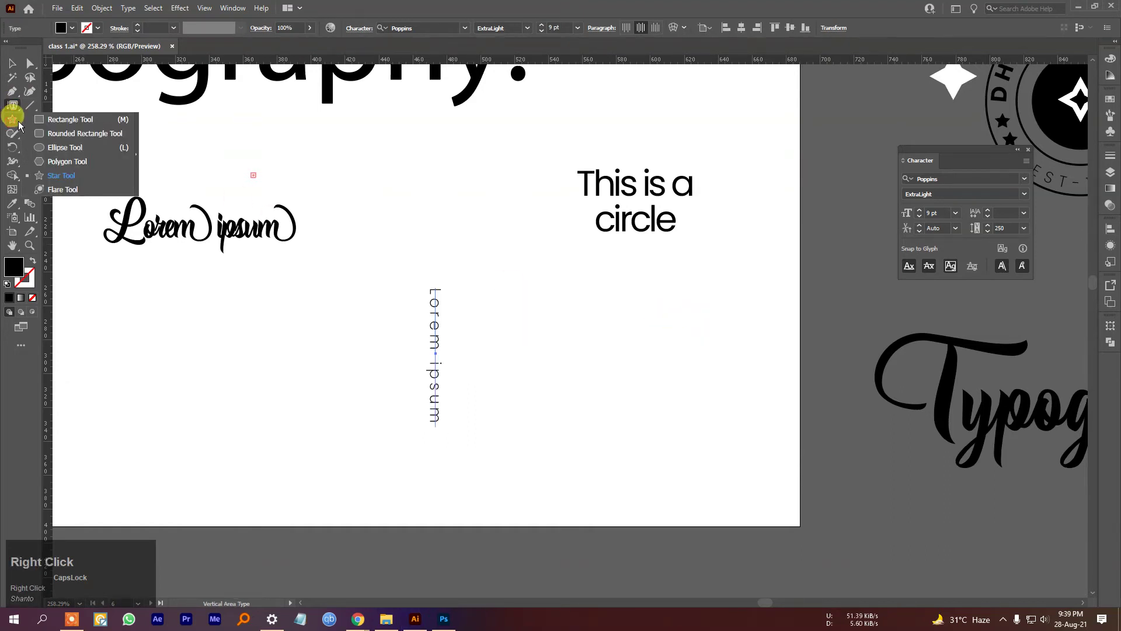
{"action": "left_click", "coordinate": [70, 119]}
{"action": "left_click_drag", "start_coordinate": [545, 285], "coordinate": [710, 405]}
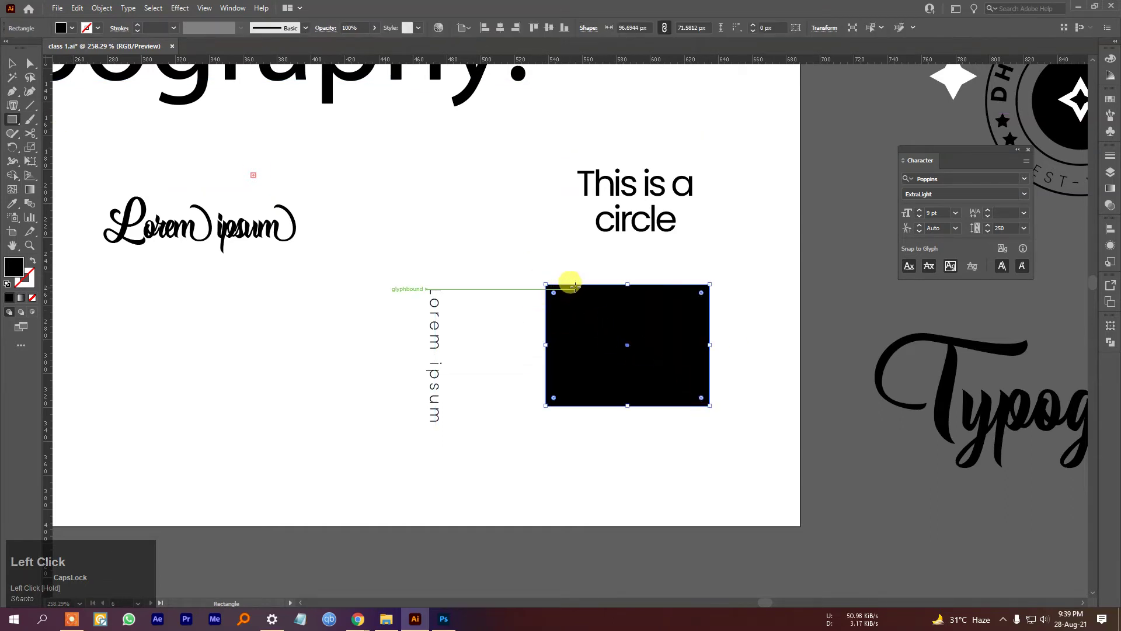
{"action": "left_click", "coordinate": [9, 105]}
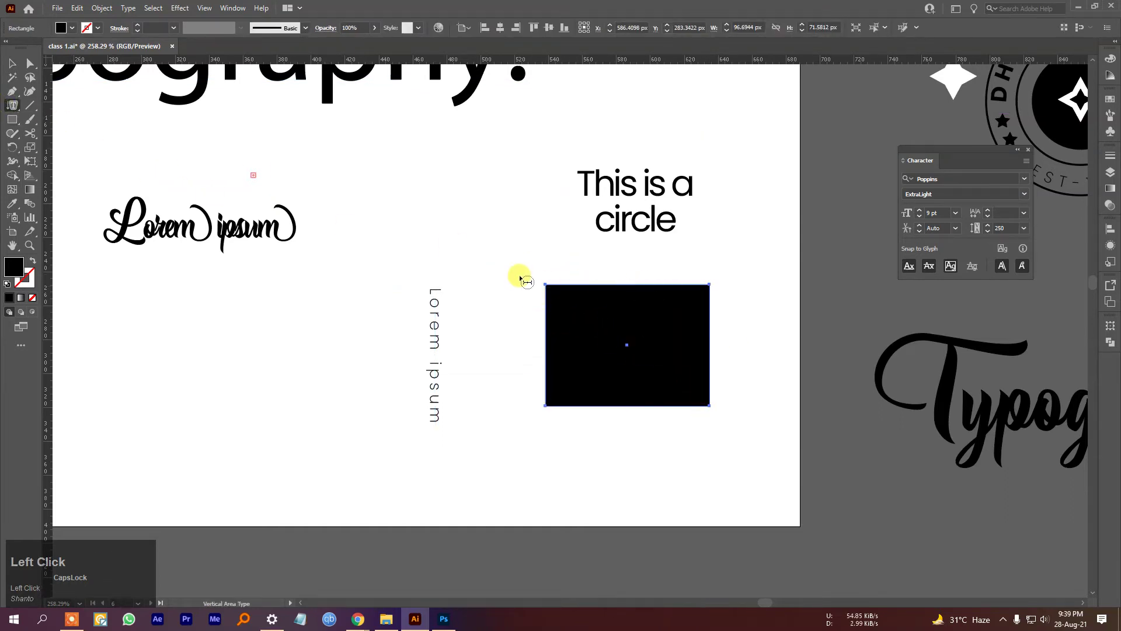
{"action": "left_click", "coordinate": [544, 303]}
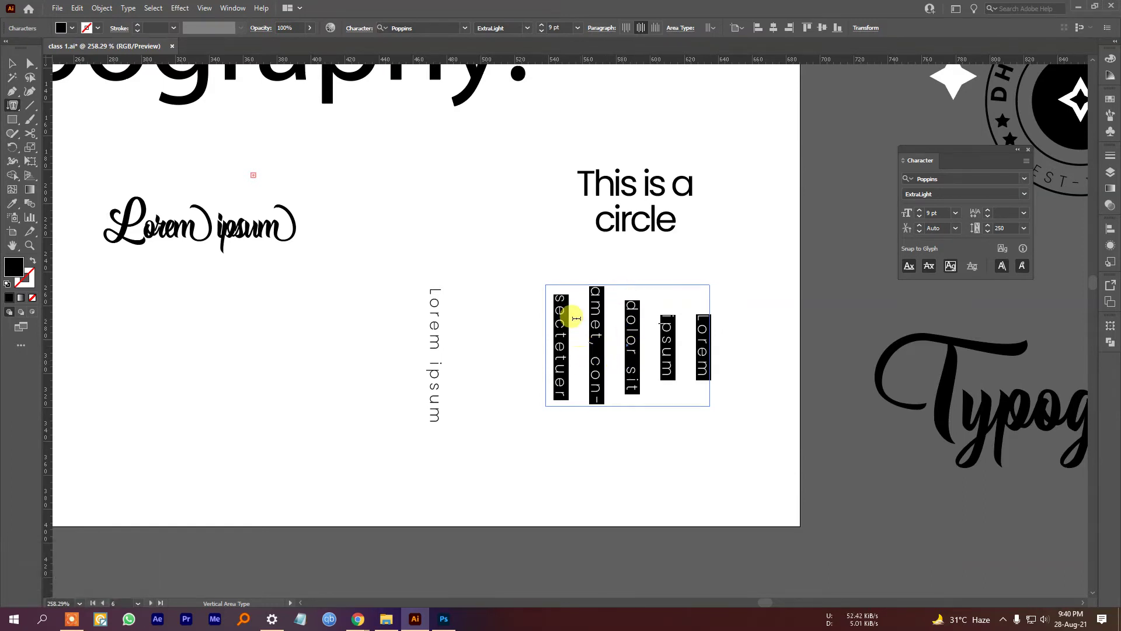
Draw an open S-shaped curve with the Pen tool below the script "Lorem ipsum" text.
{"action": "right_click", "coordinate": [29, 105]}
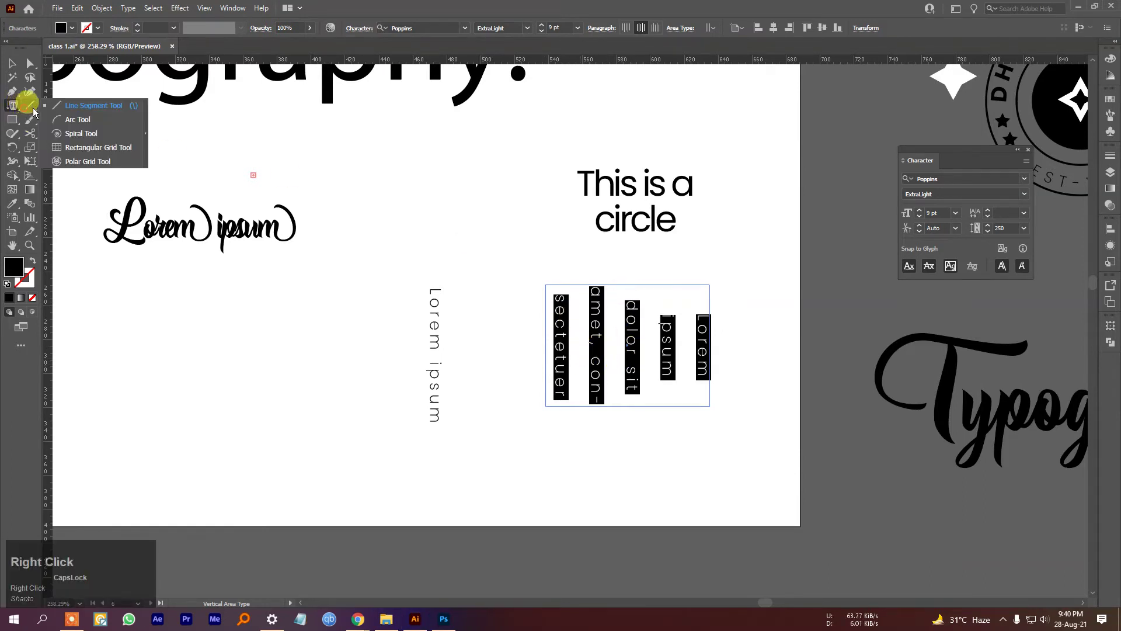
{"action": "right_click", "coordinate": [13, 105]}
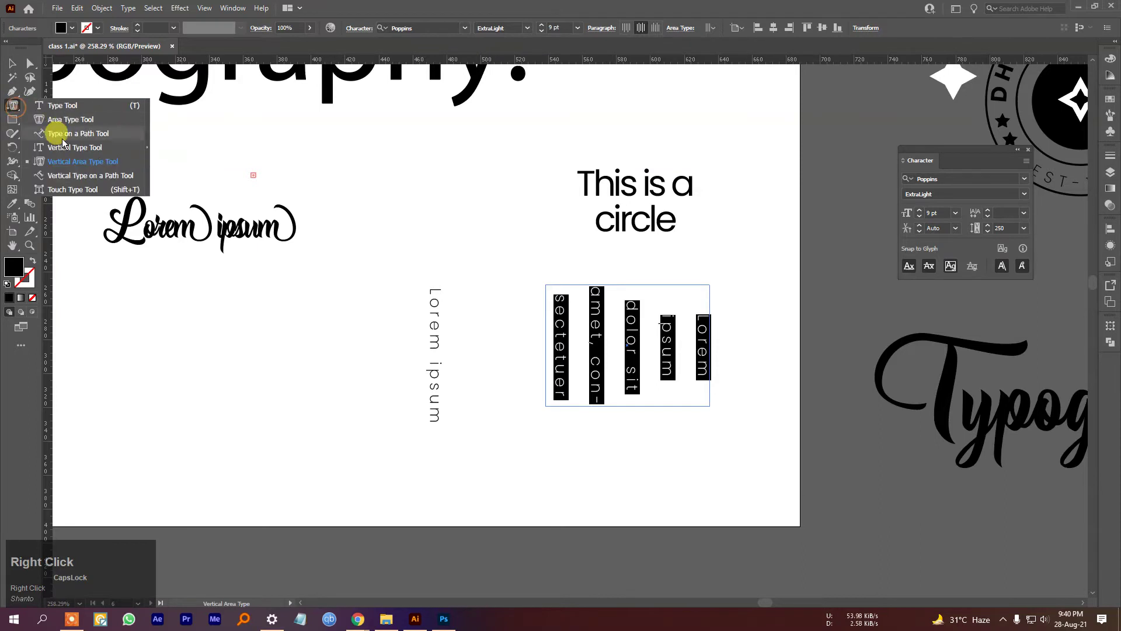
{"action": "left_click", "coordinate": [68, 176]}
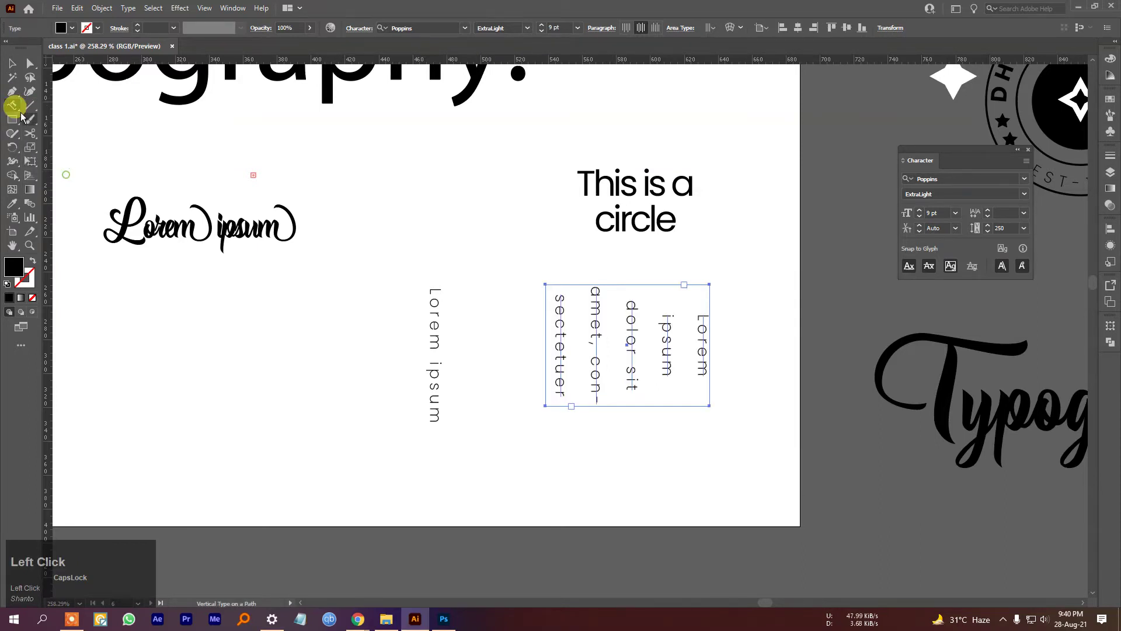
{"action": "left_click", "coordinate": [12, 91]}
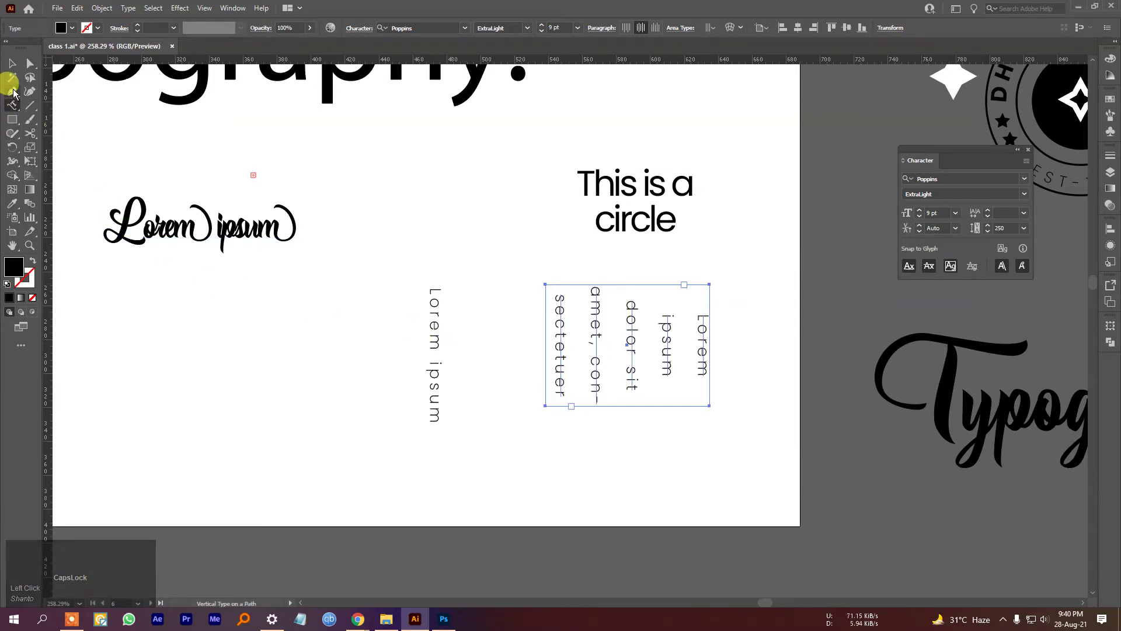
{"action": "left_click", "coordinate": [147, 346]}
{"action": "left_click_drag", "start_coordinate": [273, 302], "coordinate": [362, 319]}
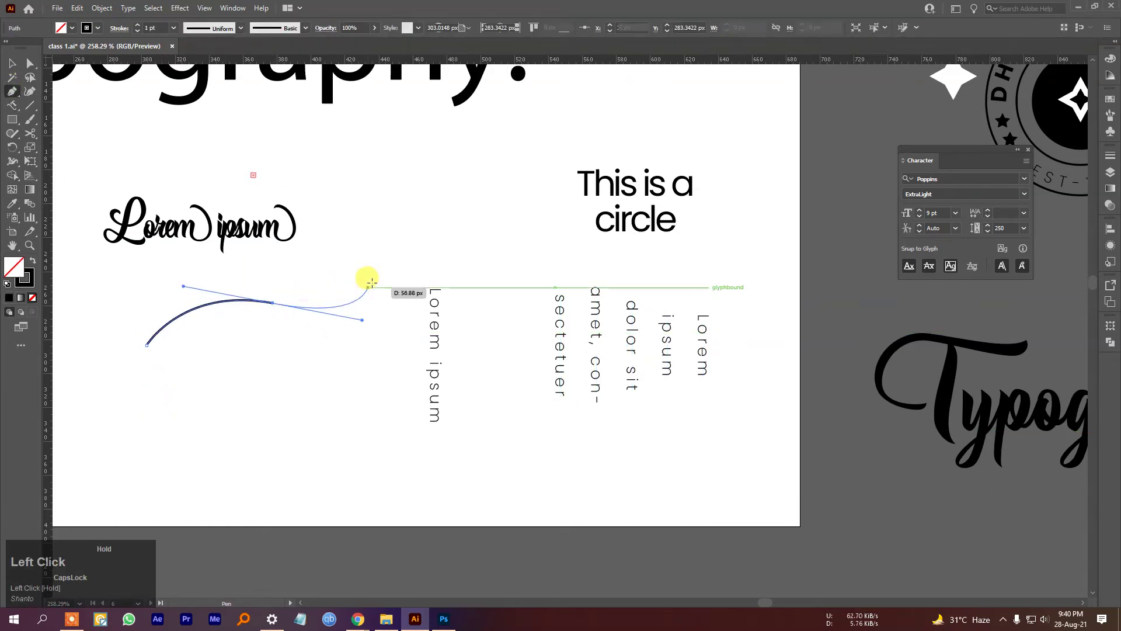
{"action": "left_click", "coordinate": [403, 247]}
{"action": "mouse_move", "coordinate": [403, 247]}
{"action": "left_mouse_down"}
{"action": "mouse_move", "coordinate": [241, 267]}
{"action": "mouse_move", "coordinate": [295, 233]}
{"action": "mouse_move", "coordinate": [403, 247]}
{"action": "left_mouse_up"}
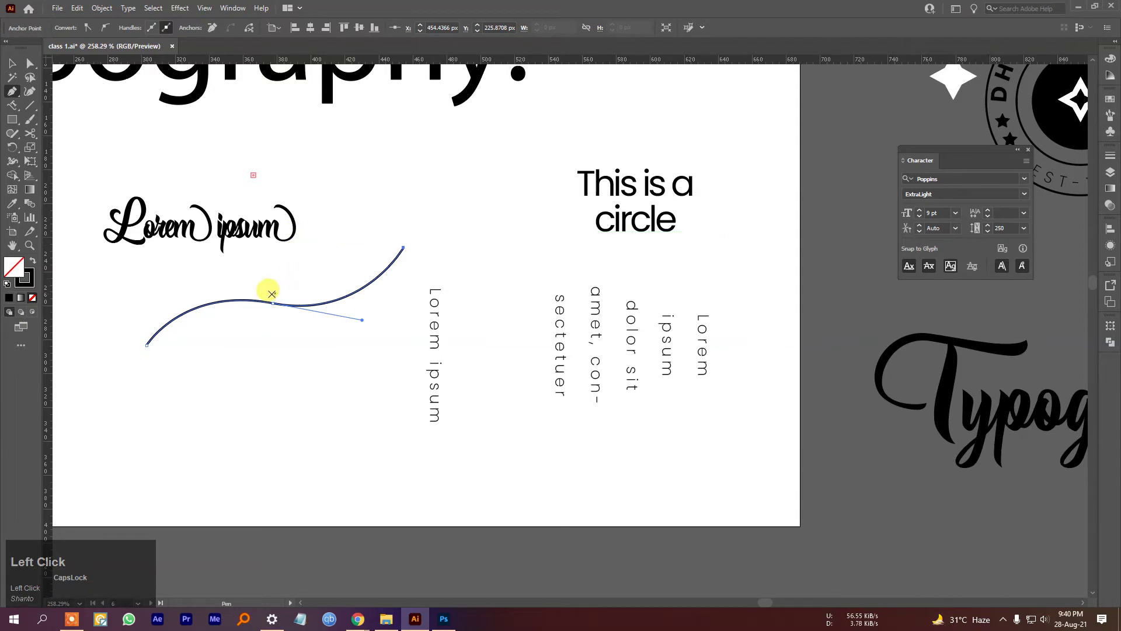
Place vertical type on the S-shaped curve and replace the placeholder with "THIS IS CURVE TYPEING".
{"action": "left_click", "coordinate": [12, 107]}
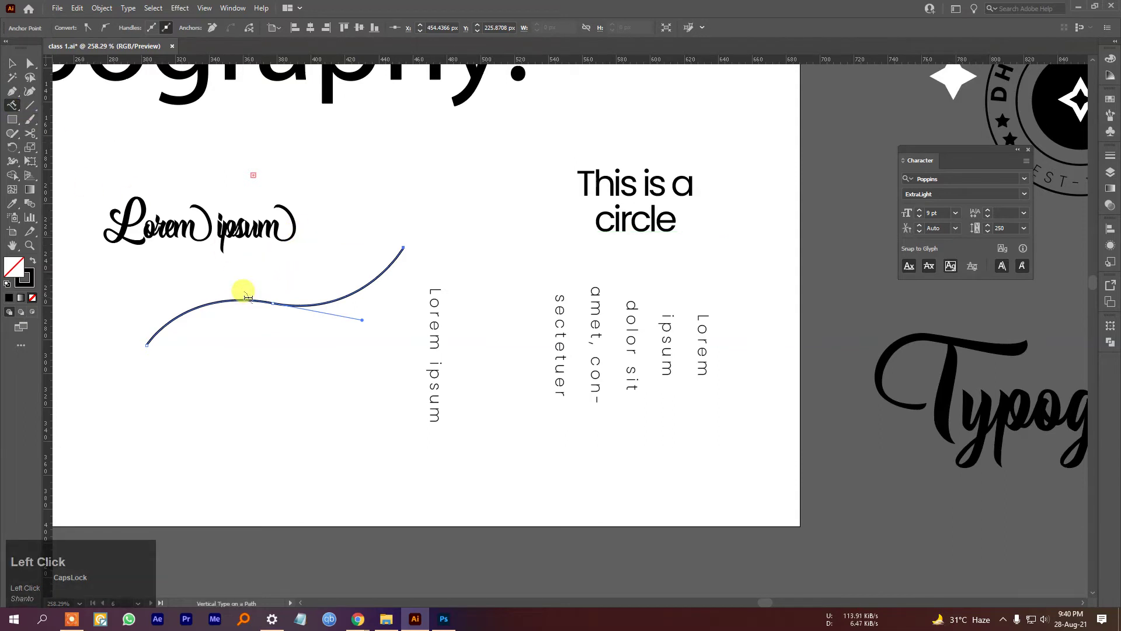
{"action": "left_click", "coordinate": [243, 296]}
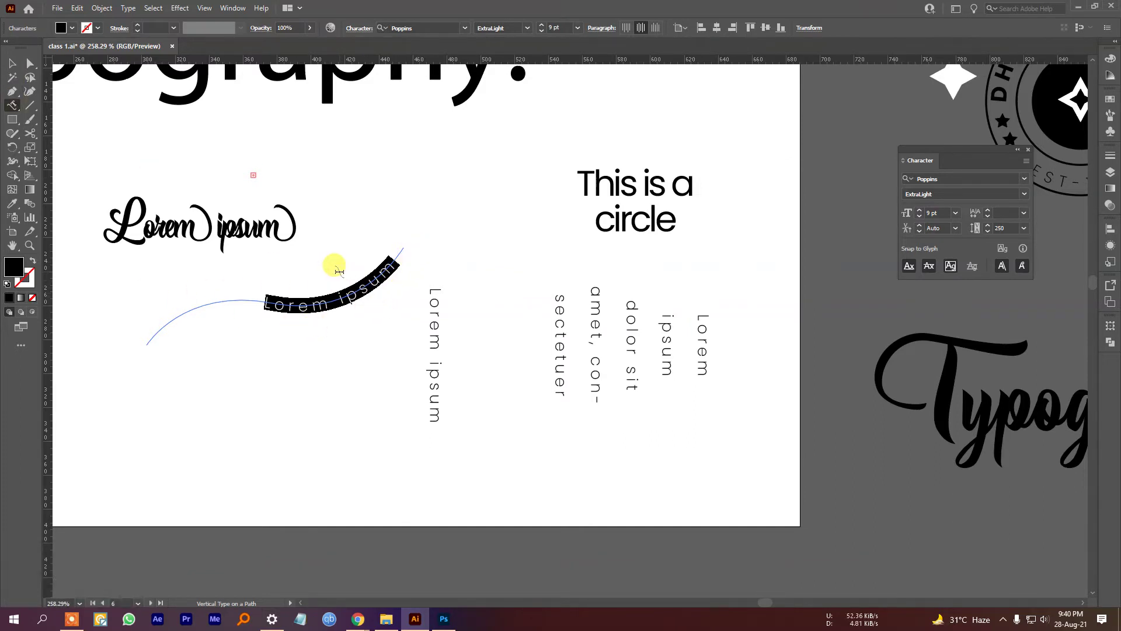
{"action": "key", "text": "BackSpace"}
{"action": "key", "text": "Caps_Lock"}
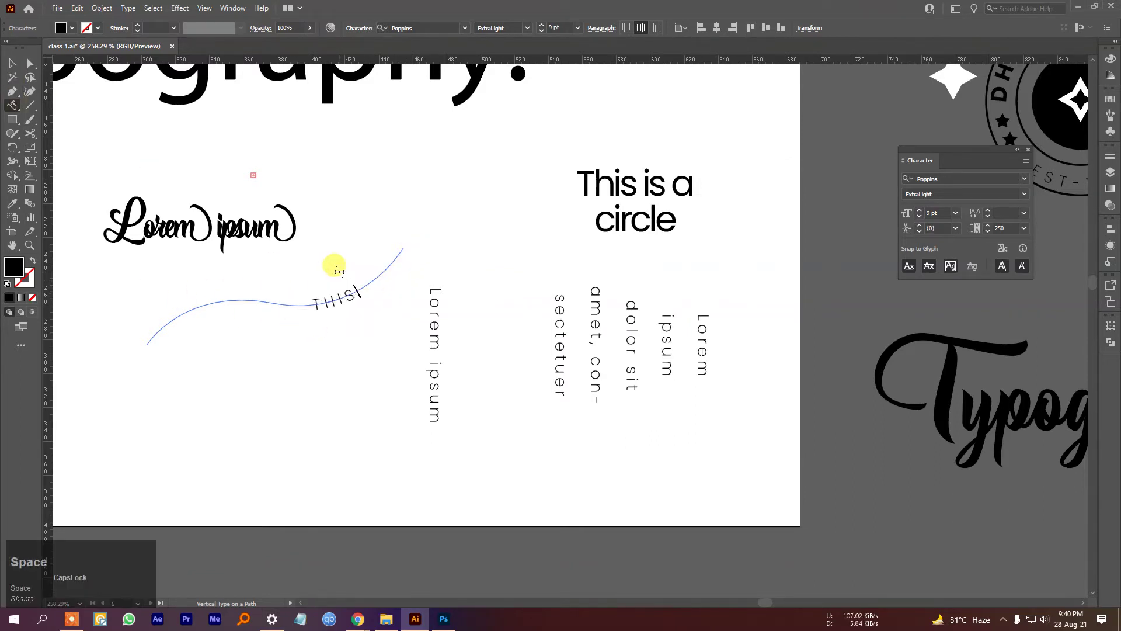
{"action": "type", "text": "THIS IS CURVE TYP"}
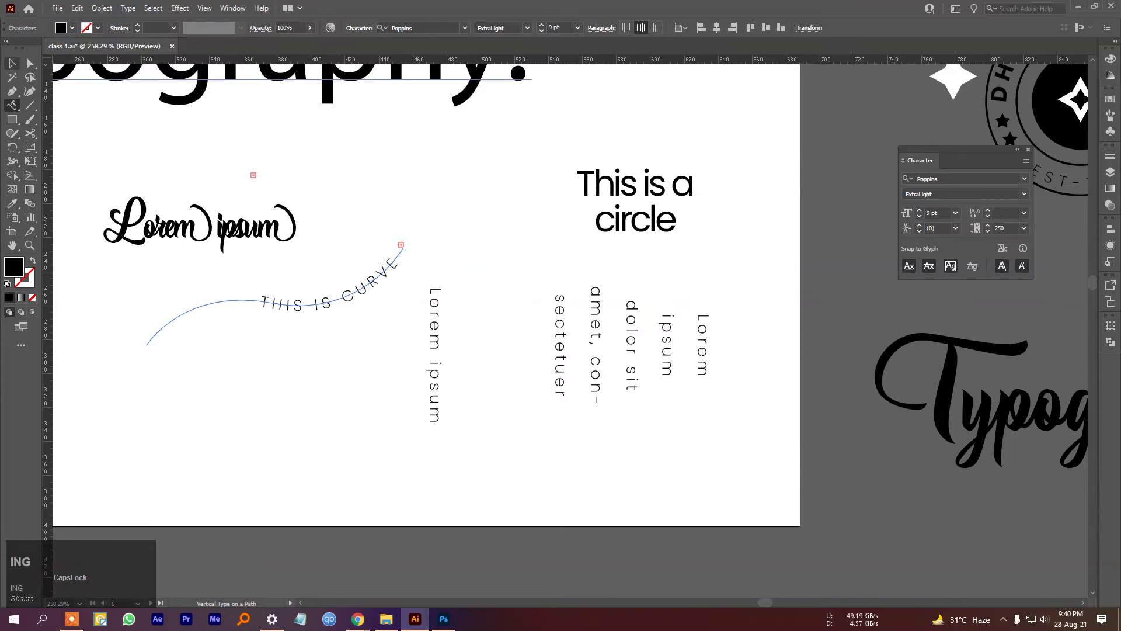
{"action": "left_click", "coordinate": [198, 261]}
Stretch the curved text's start and end brackets to both ends of the path so the whole phrase fits.
{"action": "scroll", "coordinate": [253, 299], "scroll_direction": "up", "scroll_amount": 3}
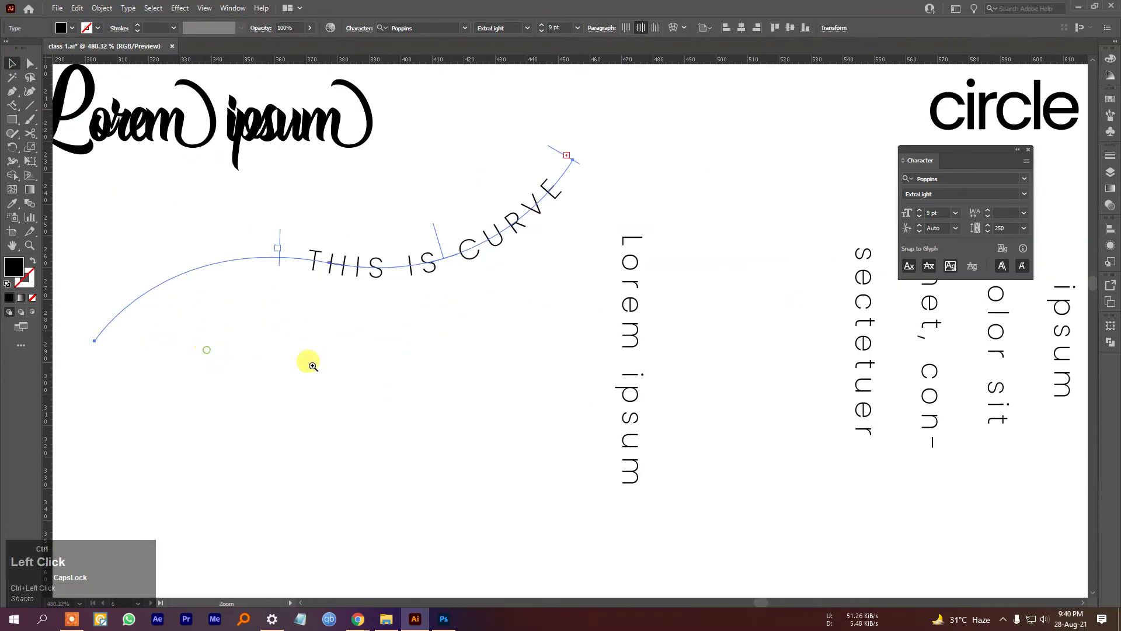
{"action": "scroll", "coordinate": [516, 415], "scroll_direction": "up", "scroll_amount": 1}
{"action": "left_click", "coordinate": [209, 352]}
{"action": "left_click_drag", "start_coordinate": [255, 389], "coordinate": [412, 368]}
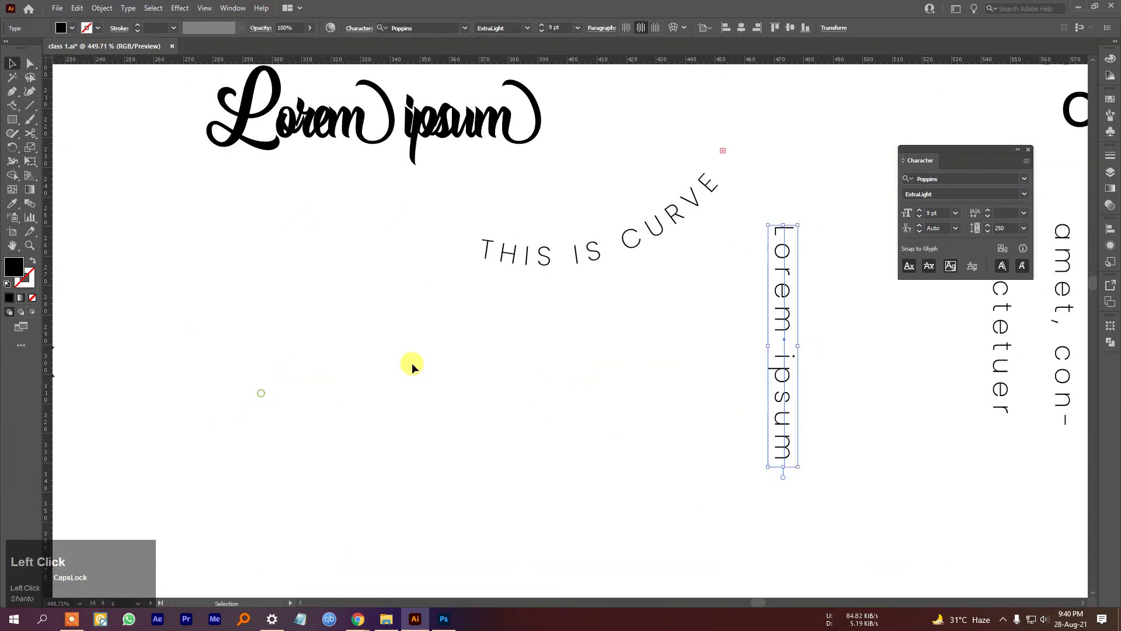
{"action": "left_click", "coordinate": [543, 251]}
{"action": "double_click", "coordinate": [453, 239]}
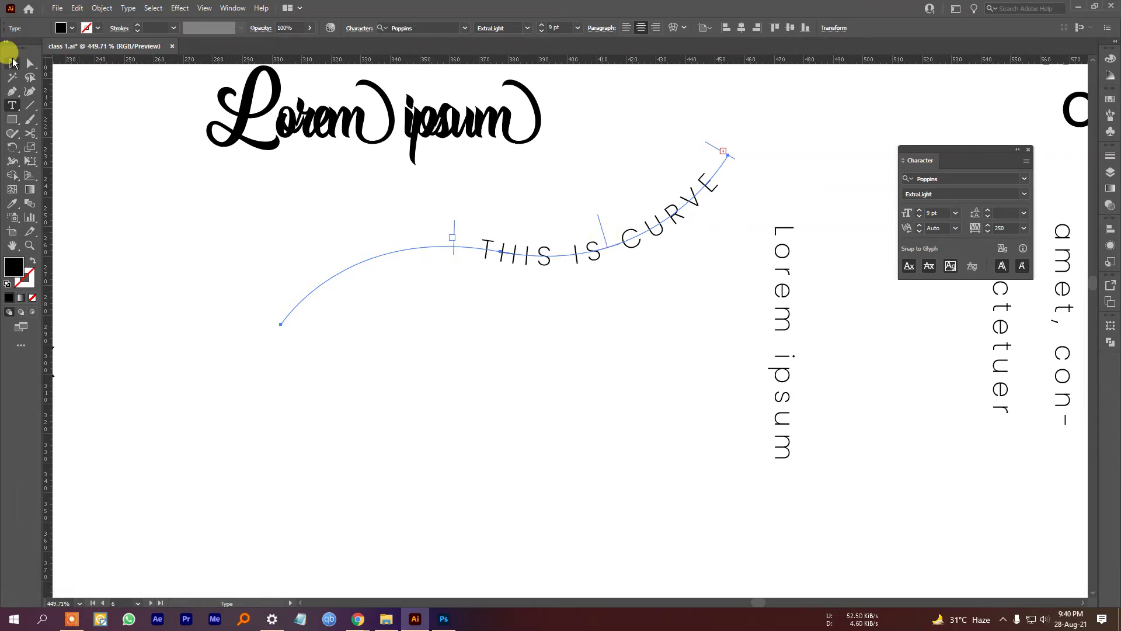
{"action": "left_click", "coordinate": [12, 61]}
{"action": "left_click_drag", "start_coordinate": [605, 236], "coordinate": [280, 314]}
{"action": "left_click_drag", "start_coordinate": [648, 213], "coordinate": [714, 153]}
{"action": "left_click", "coordinate": [776, 166]}
{"action": "left_click", "coordinate": [677, 196]}
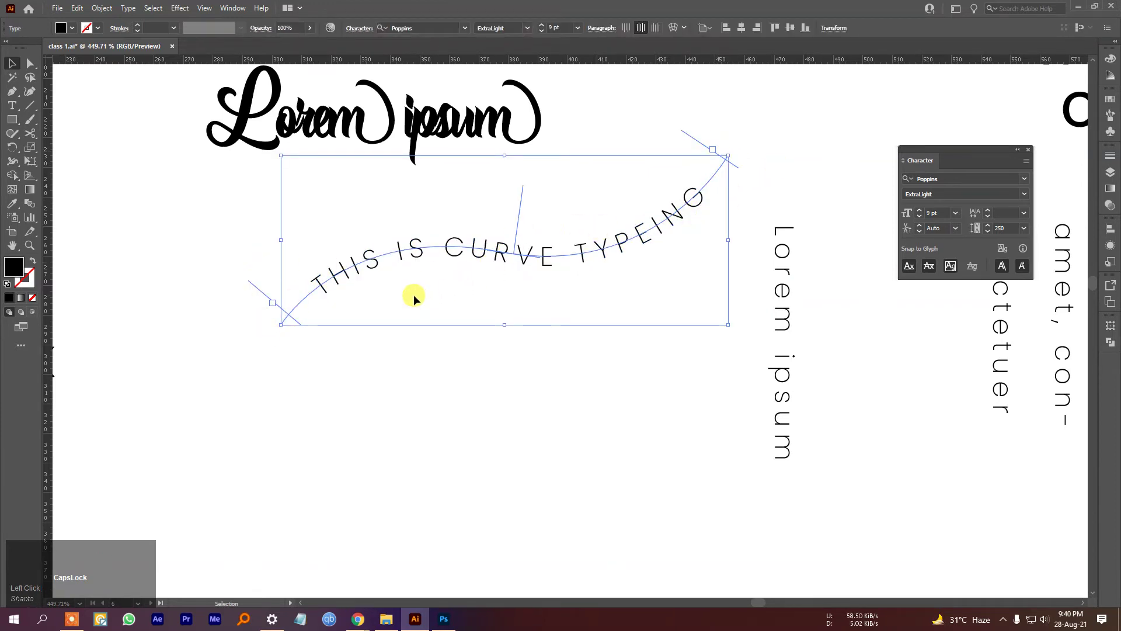
Select the "THIS IS CURVE TYPEING" path text and browse the font list to preview other typefaces on it.
{"action": "left_click", "coordinate": [467, 373]}
{"action": "left_click_drag", "start_coordinate": [668, 349], "coordinate": [583, 295]}
{"action": "left_click", "coordinate": [618, 288]}
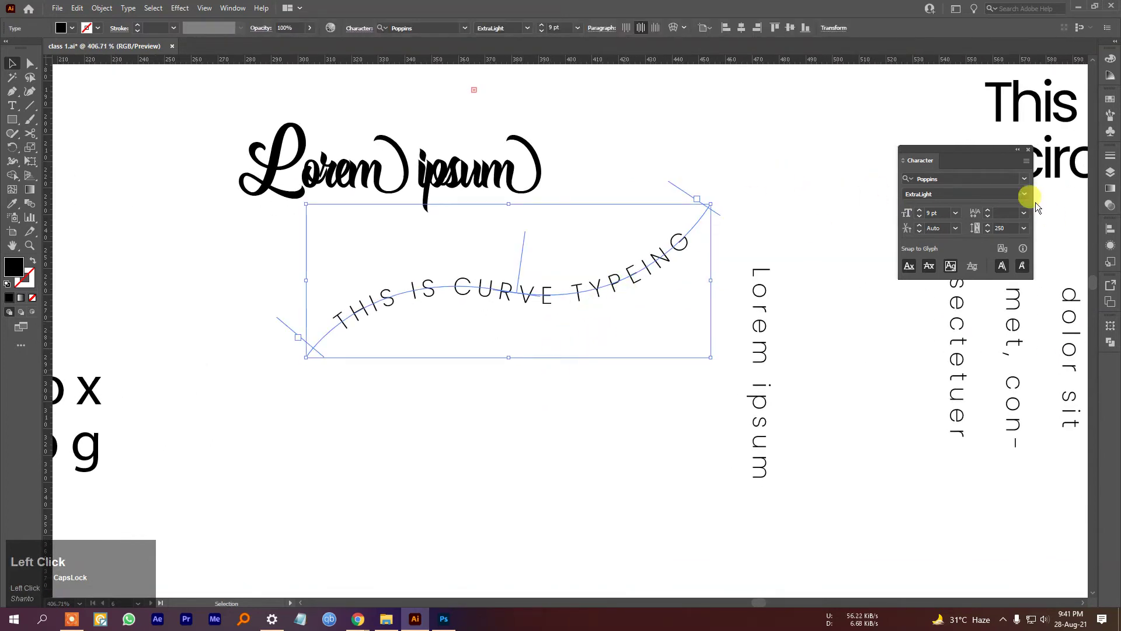
{"action": "left_click", "coordinate": [1009, 180]}
{"action": "scroll", "coordinate": [1008, 179], "scroll_direction": "down", "scroll_amount": 3}
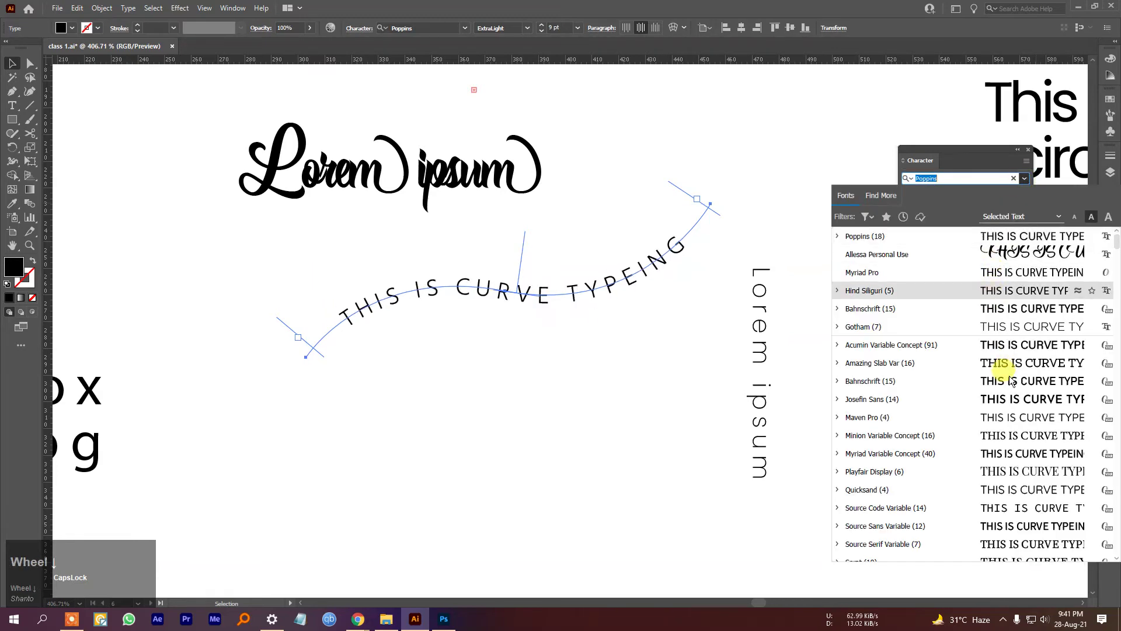
{"action": "scroll", "coordinate": [1010, 394], "scroll_direction": "down", "scroll_amount": 10}
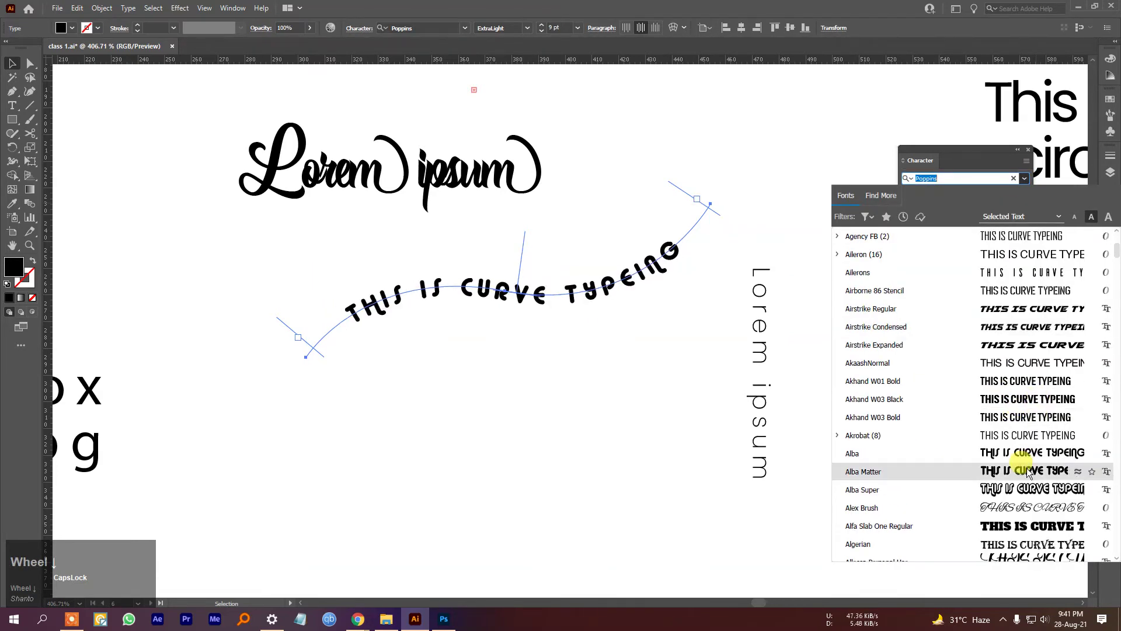
{"action": "scroll", "coordinate": [1003, 490], "scroll_direction": "down", "scroll_amount": 3}
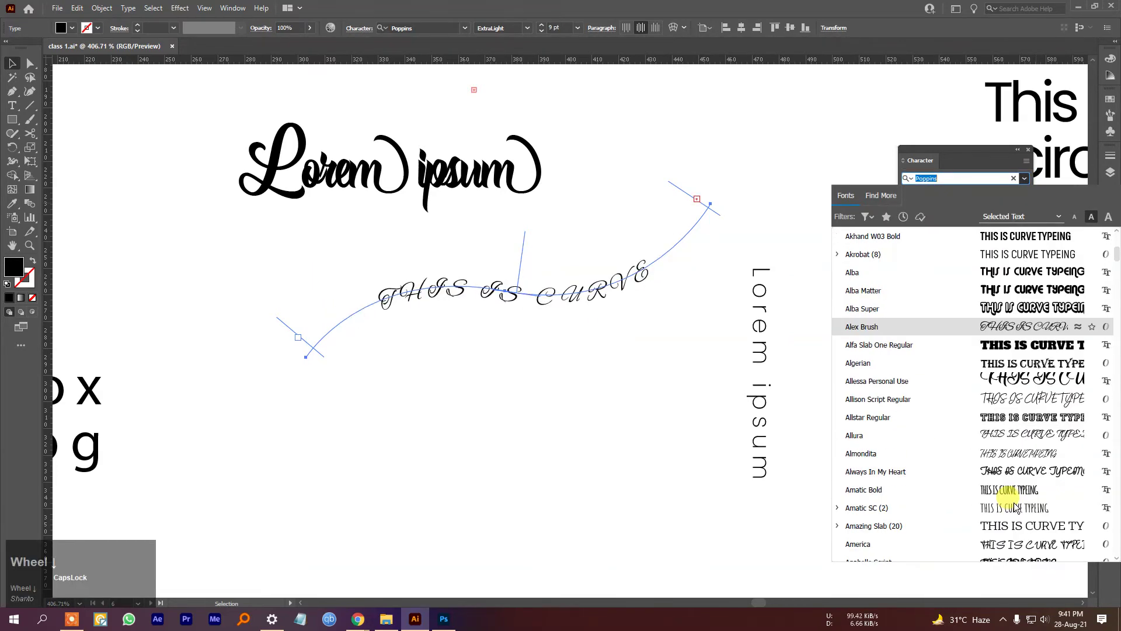
{"action": "scroll", "coordinate": [1000, 409], "scroll_direction": "down", "scroll_amount": 5}
{"action": "scroll", "coordinate": [994, 441], "scroll_direction": "down", "scroll_amount": 1}
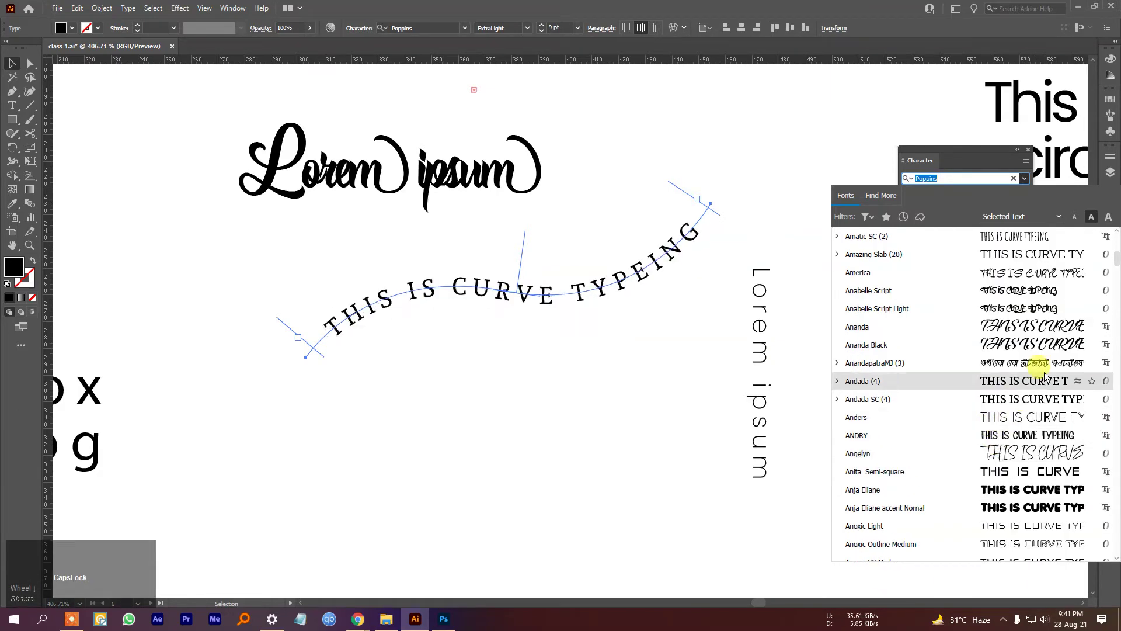
{"action": "left_click", "coordinate": [654, 401]}
Activate the Touch Type tool for selecting individual characters in the artboard's text.
{"action": "key", "text": "ctrl+minus"}
{"action": "left_click_drag", "start_coordinate": [700, 412], "coordinate": [425, 376]}
{"action": "right_click", "coordinate": [11, 105]}
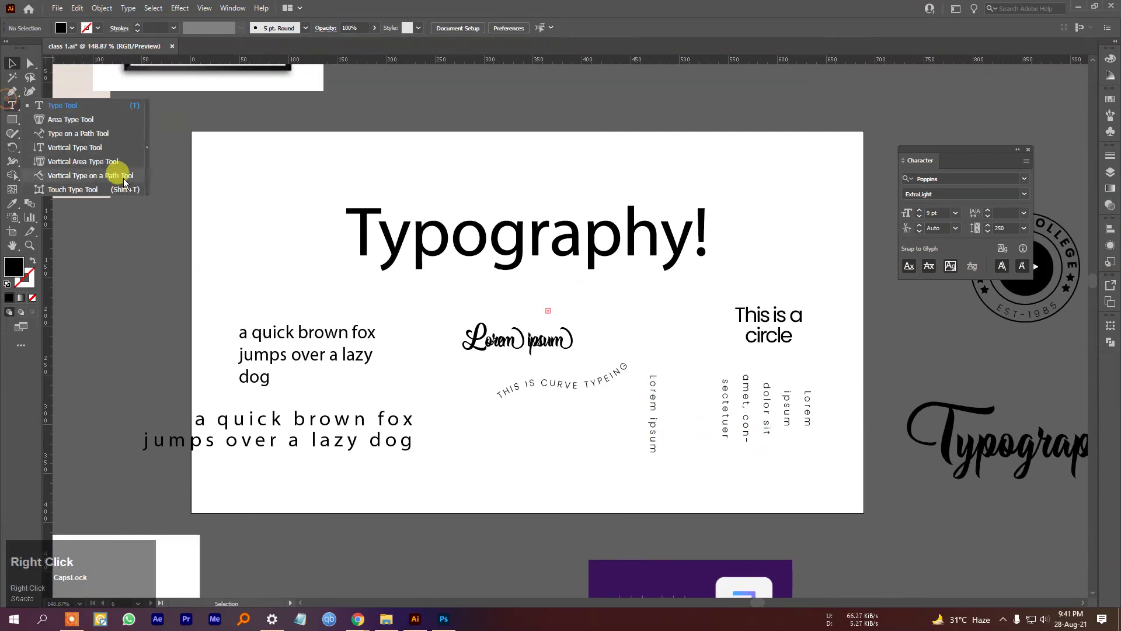
{"action": "left_click", "coordinate": [111, 188]}
{"action": "left_click", "coordinate": [583, 337]}
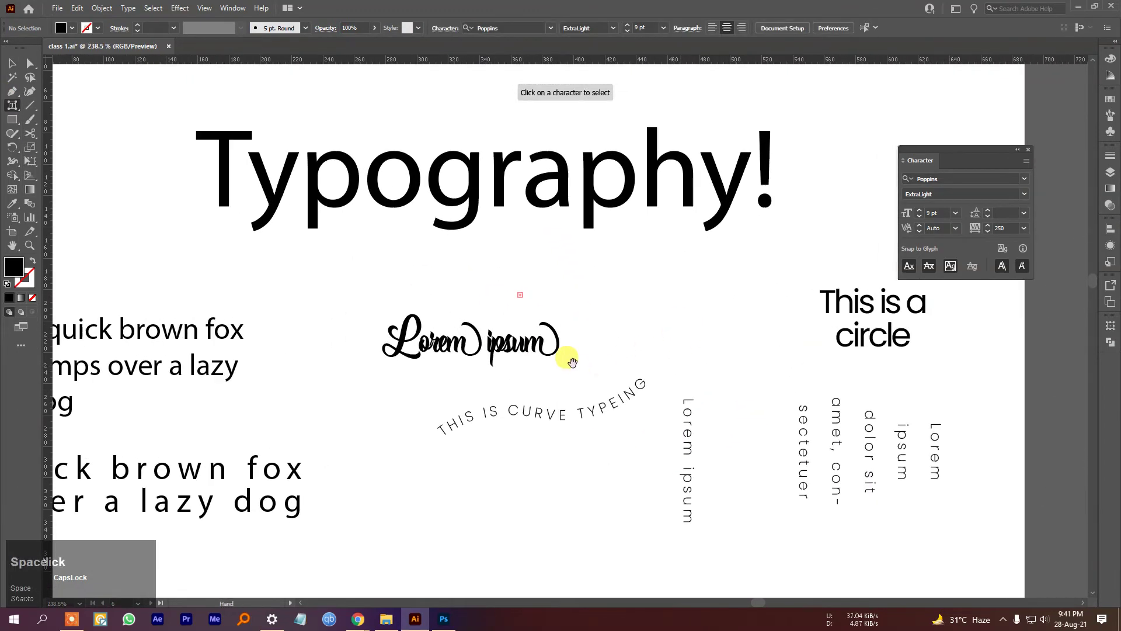
Move the "THIS IS CURVE TYPEING" path text down and to the left, farther below the script "Lorem ipsum".
{"action": "left_click", "coordinate": [9, 62]}
{"action": "left_click_drag", "start_coordinate": [654, 362], "coordinate": [581, 441]}
{"action": "left_click_drag", "start_coordinate": [555, 317], "coordinate": [680, 322]}
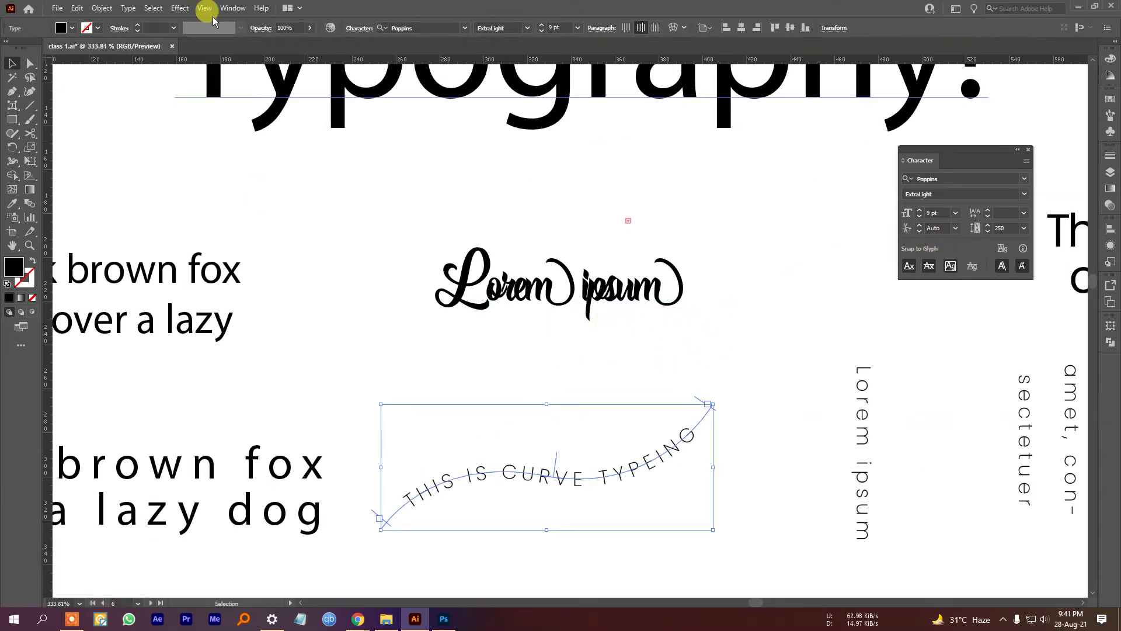
Display the Glyphs panel beside the character settings, make it taller and examine the entire Poppins ExtraLight glyph set.
{"action": "left_click", "coordinate": [232, 8]}
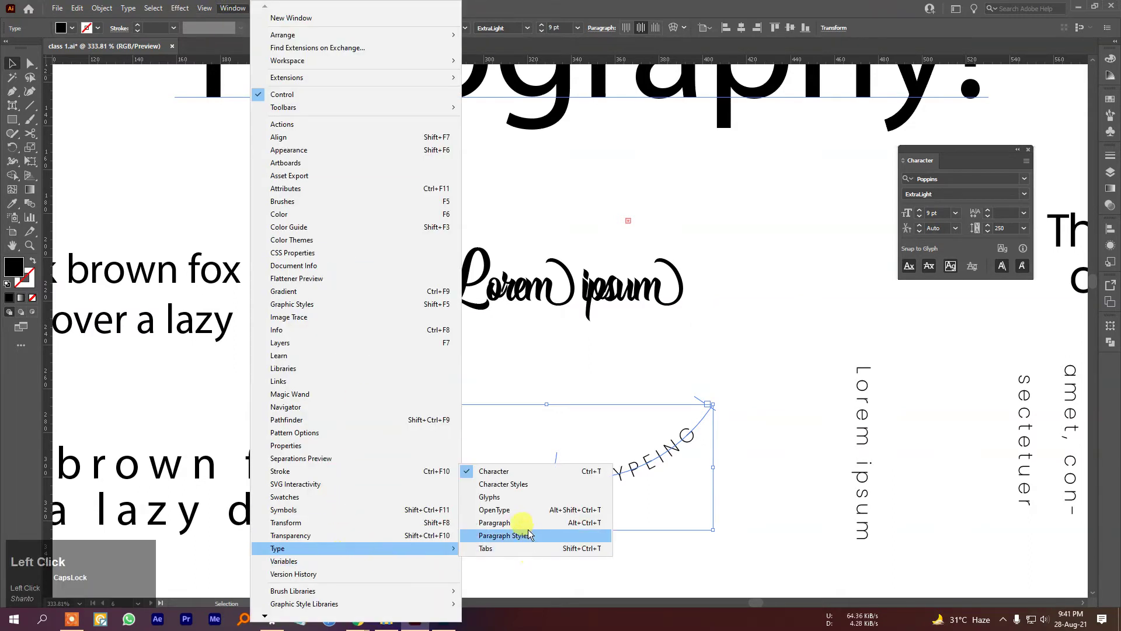
{"action": "left_click", "coordinate": [767, 341]}
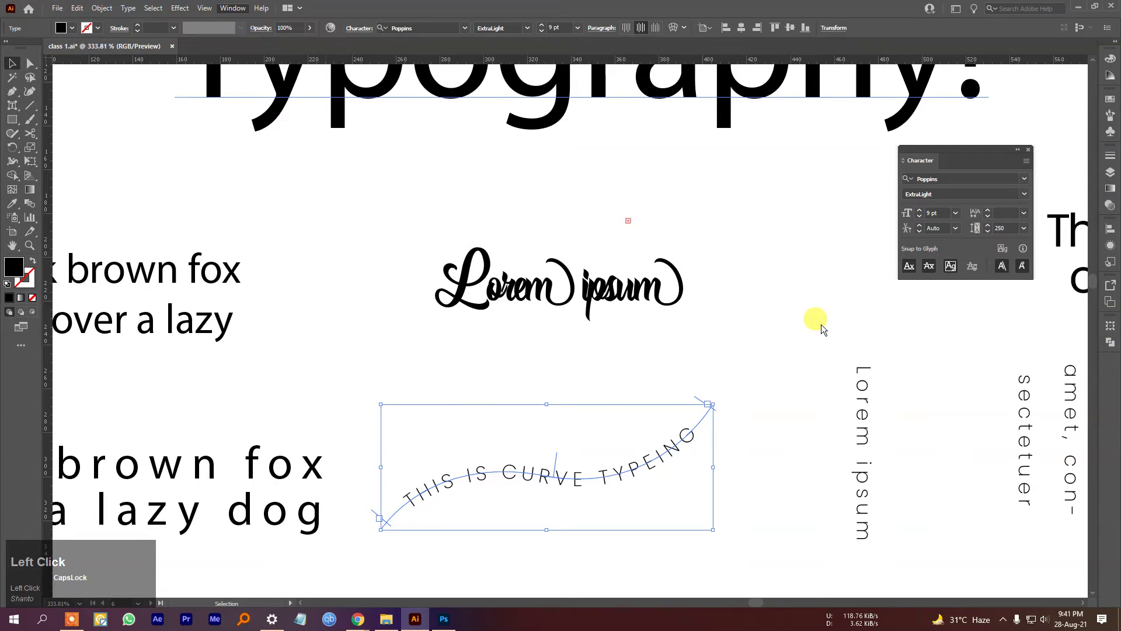
{"action": "left_click_drag", "start_coordinate": [152, 77], "coordinate": [769, 190]}
{"action": "left_click_drag", "start_coordinate": [826, 298], "coordinate": [817, 452]}
{"action": "scroll", "coordinate": [826, 320], "scroll_direction": "down", "scroll_amount": 5}
{"action": "scroll", "coordinate": [834, 331], "scroll_direction": "down", "scroll_amount": 6}
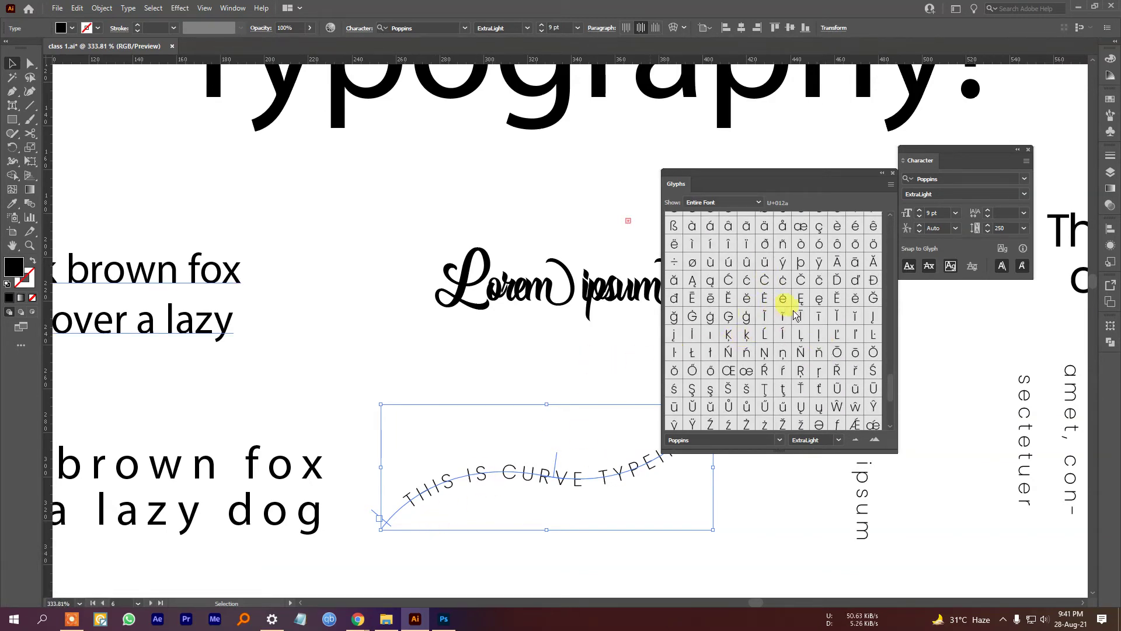
{"action": "scroll", "coordinate": [782, 330], "scroll_direction": "down", "scroll_amount": 3}
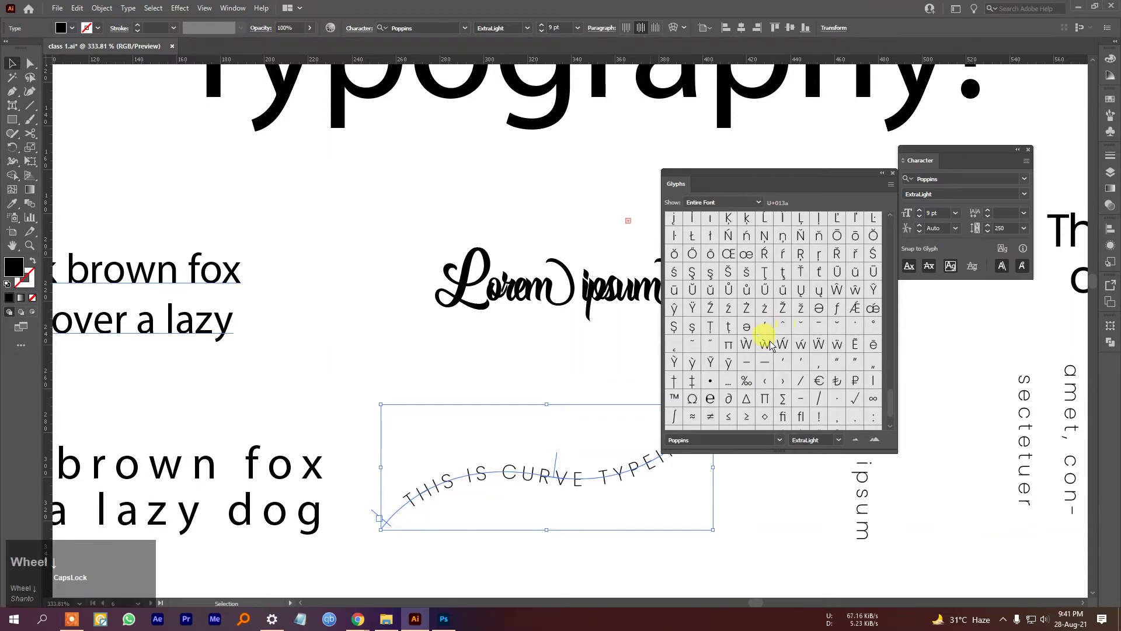
{"action": "scroll", "coordinate": [759, 310], "scroll_direction": "up", "scroll_amount": 3}
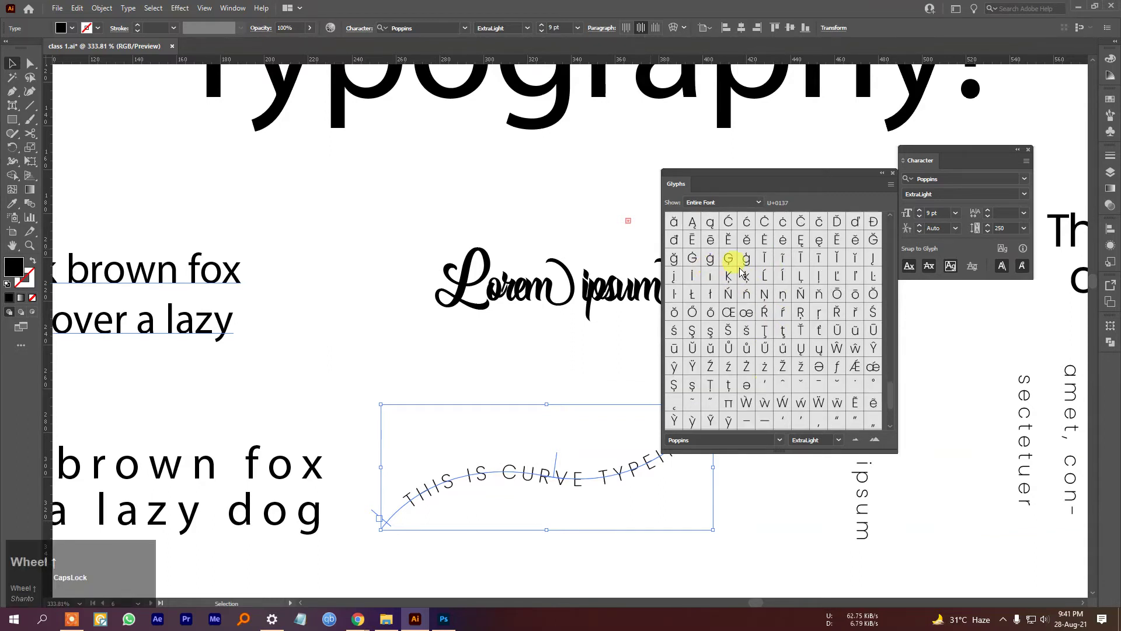
{"action": "scroll", "coordinate": [817, 345], "scroll_direction": "down", "scroll_amount": 3}
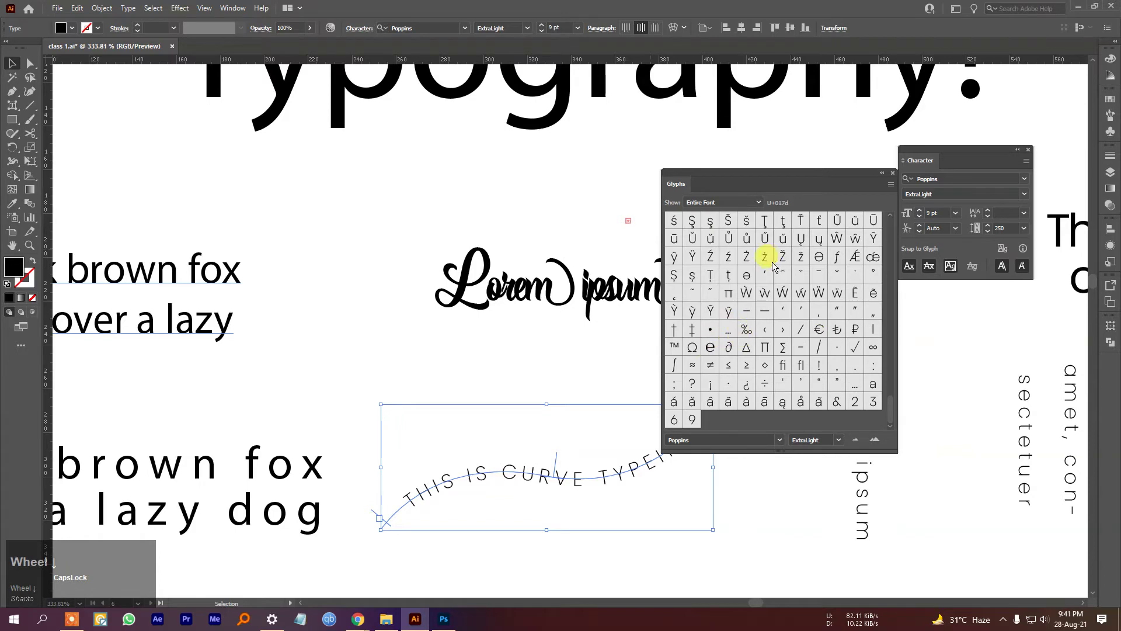
Browse the Poppins glyphs and set the curved text's font style to Bold.
{"action": "scroll", "coordinate": [768, 313], "scroll_direction": "up", "scroll_amount": 8}
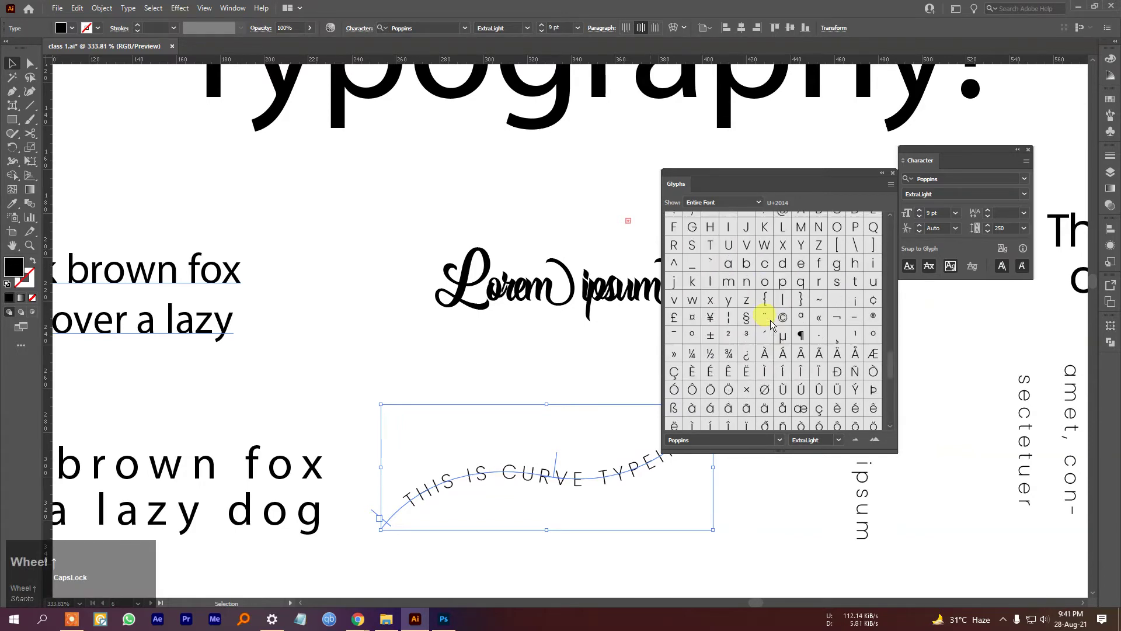
{"action": "scroll", "coordinate": [754, 298], "scroll_direction": "down", "scroll_amount": 8}
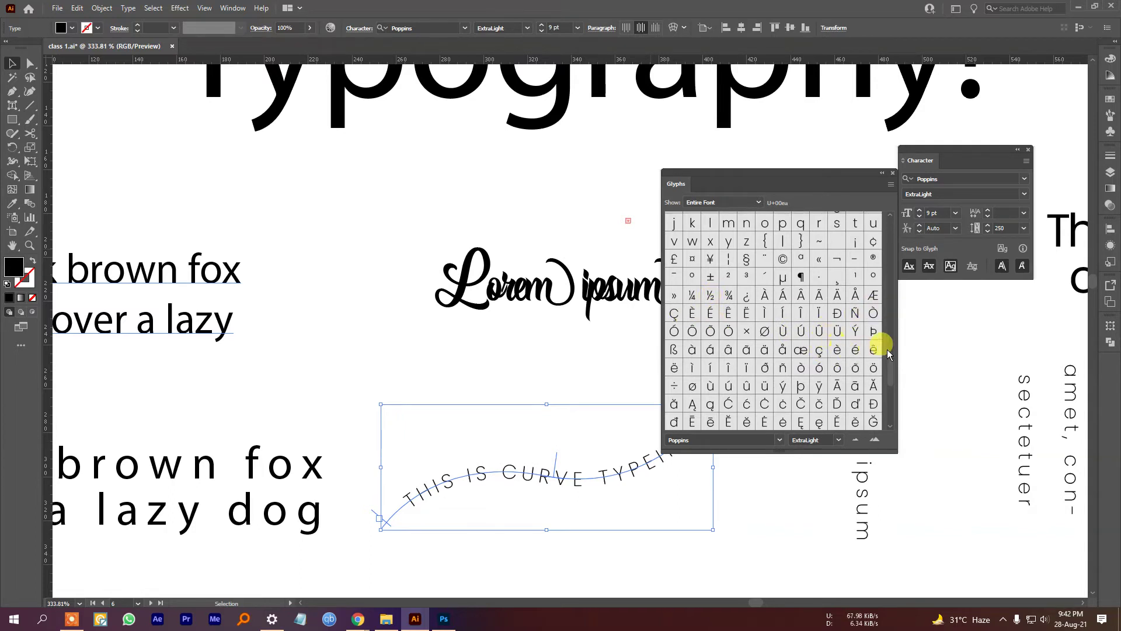
{"action": "left_click", "coordinate": [840, 440]}
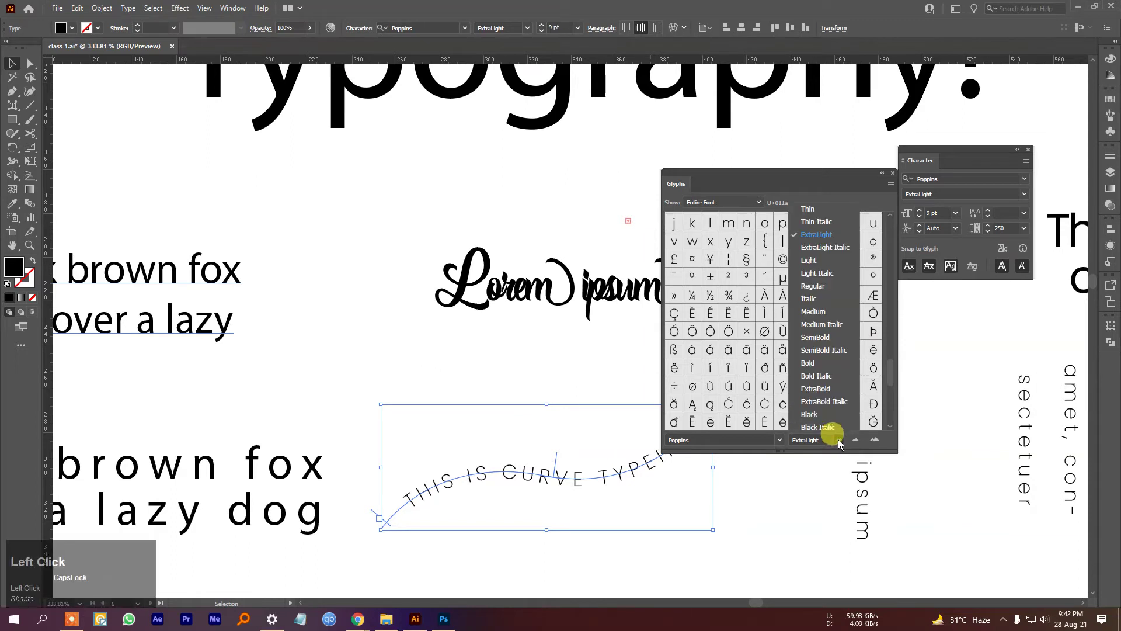
{"action": "left_click", "coordinate": [821, 402]}
{"action": "left_click", "coordinate": [839, 440]}
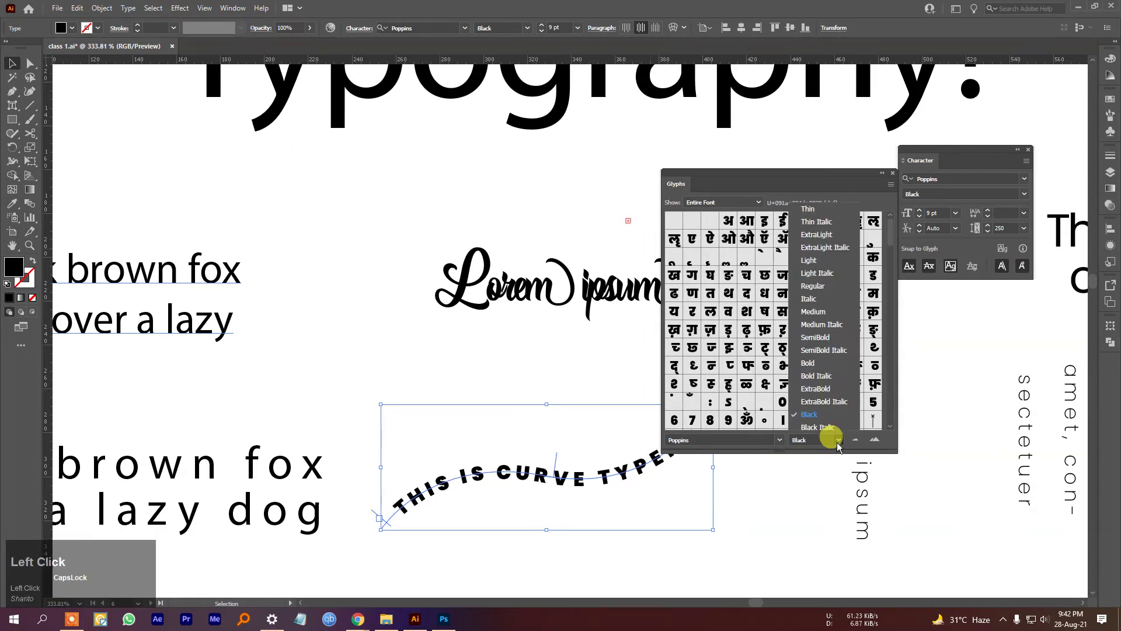
{"action": "left_click", "coordinate": [822, 351]}
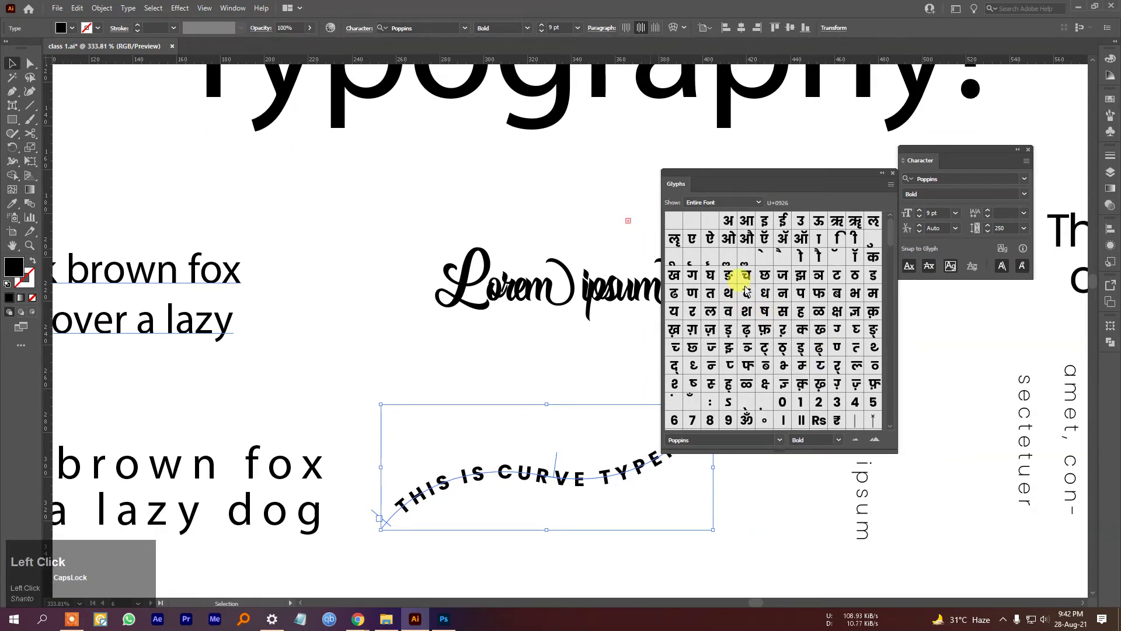
View the available glyph subsets of the font and close the glyph list.
{"action": "left_click", "coordinate": [752, 203]}
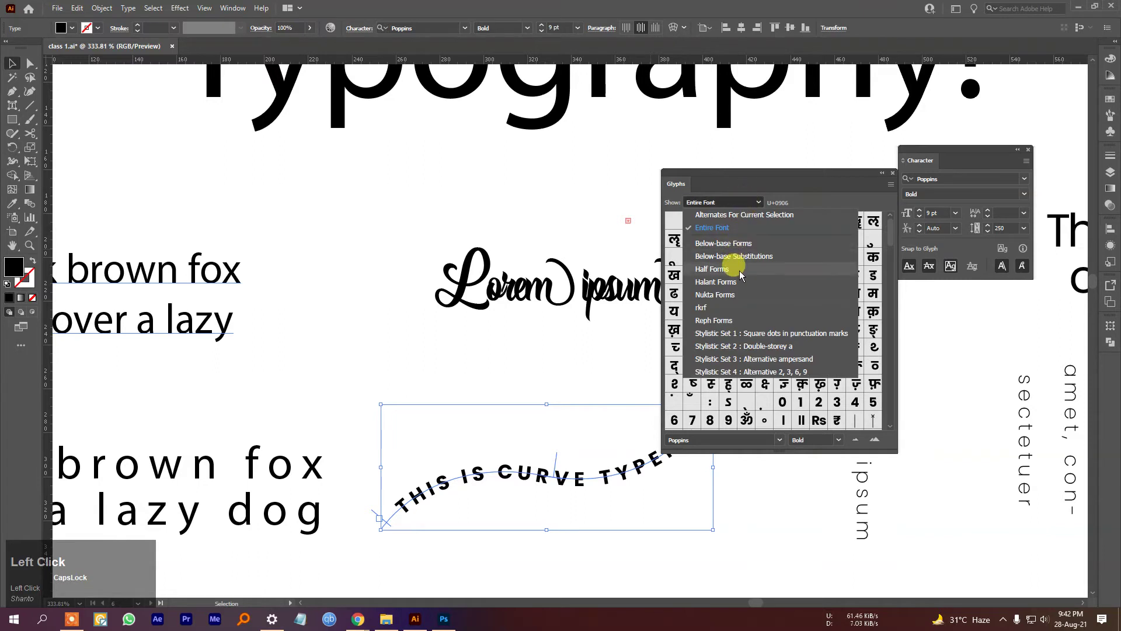
{"action": "left_click", "coordinate": [829, 194]}
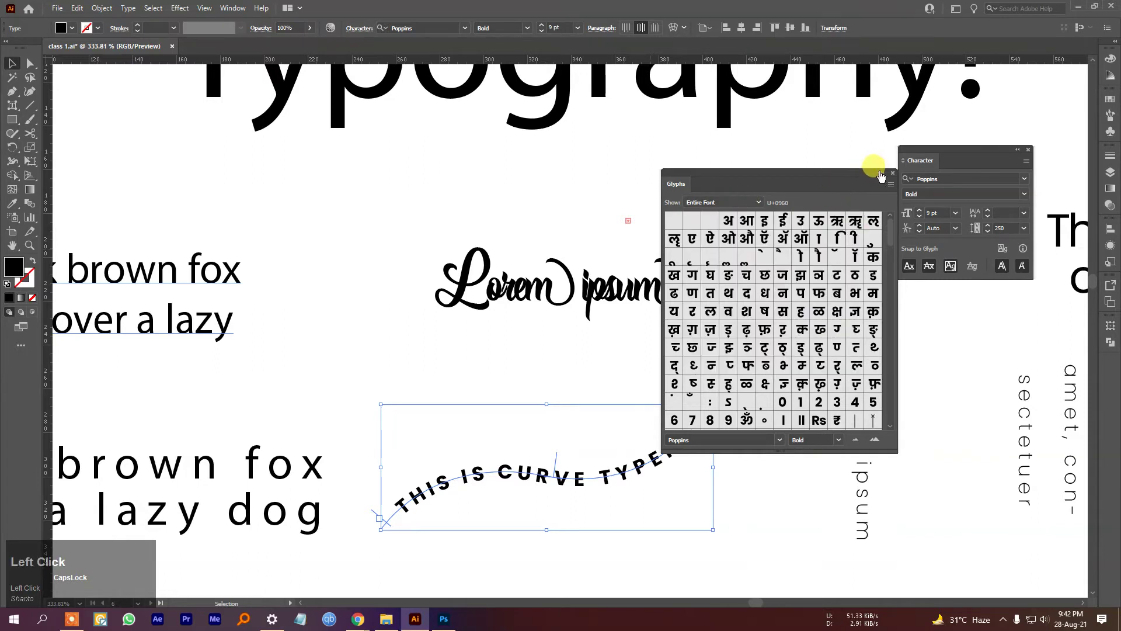
{"action": "left_click", "coordinate": [891, 174]}
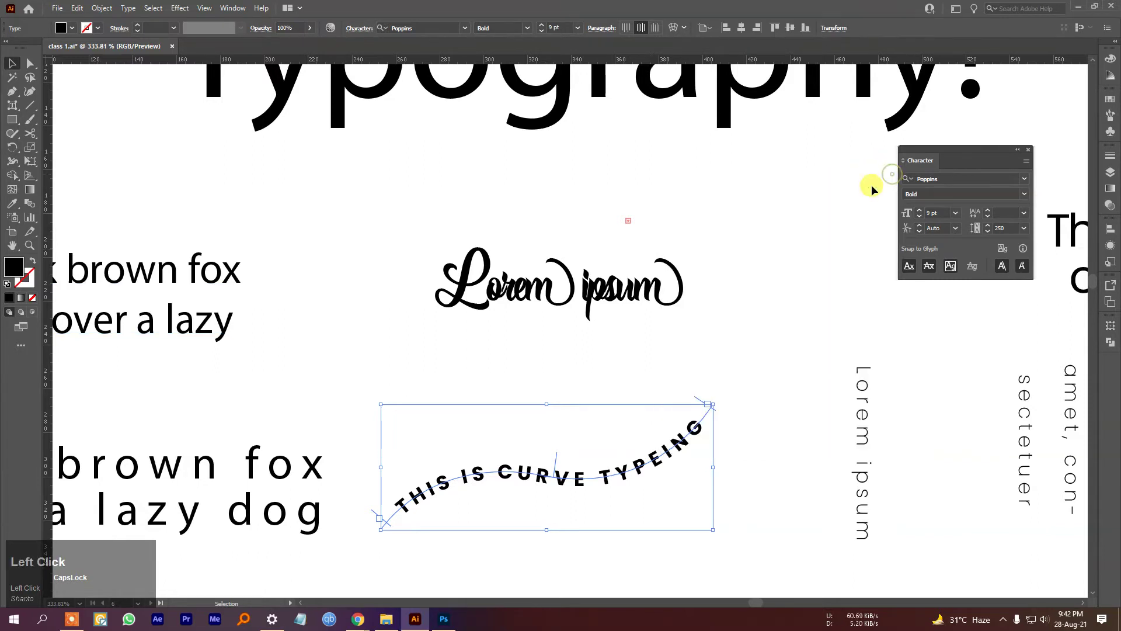
With the Touch Type tool, replace the swash m in both words of the script "Lorem ipsum" text with the plain m.
{"action": "left_click", "coordinate": [606, 294]}
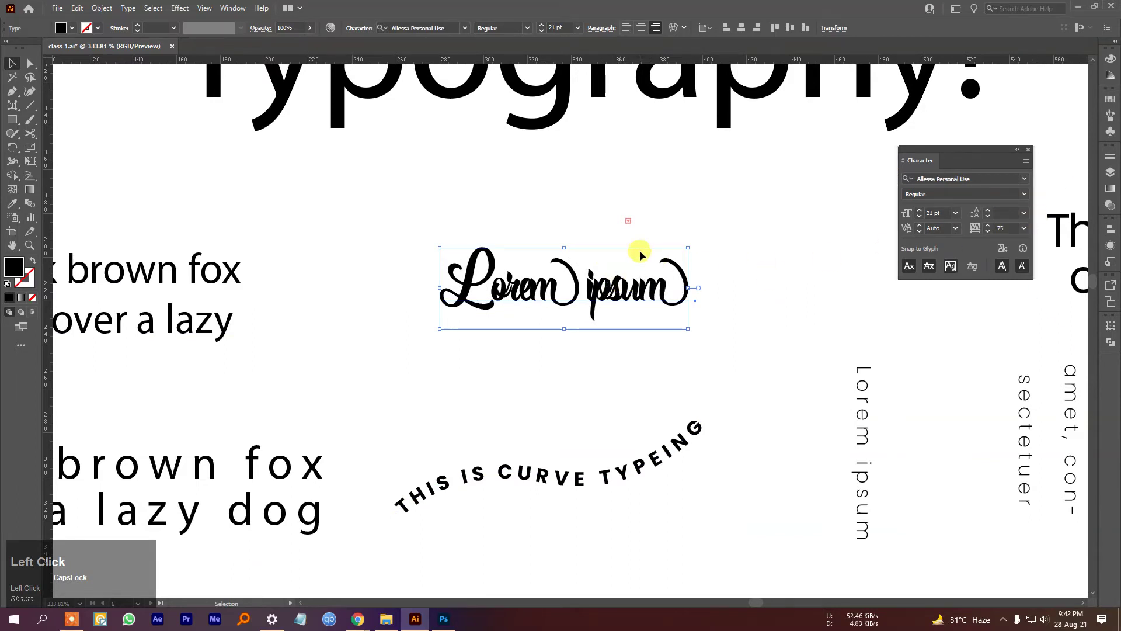
{"action": "key", "text": "shift+t"}
{"action": "left_click", "coordinate": [643, 315], "text": "ctrl"}
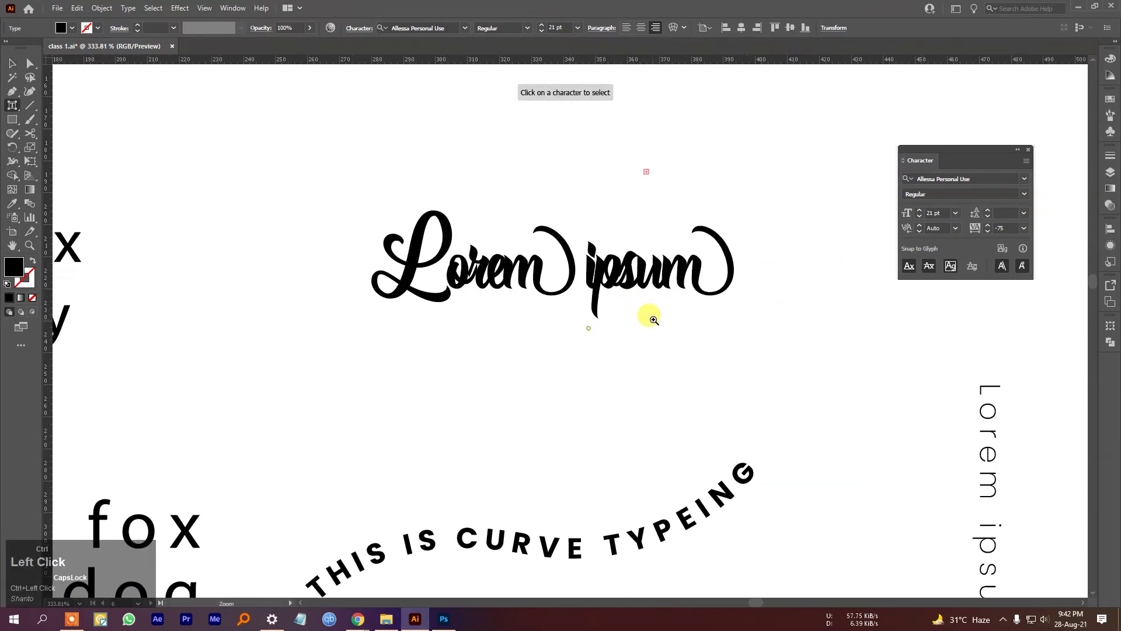
{"action": "left_click", "coordinate": [702, 272]}
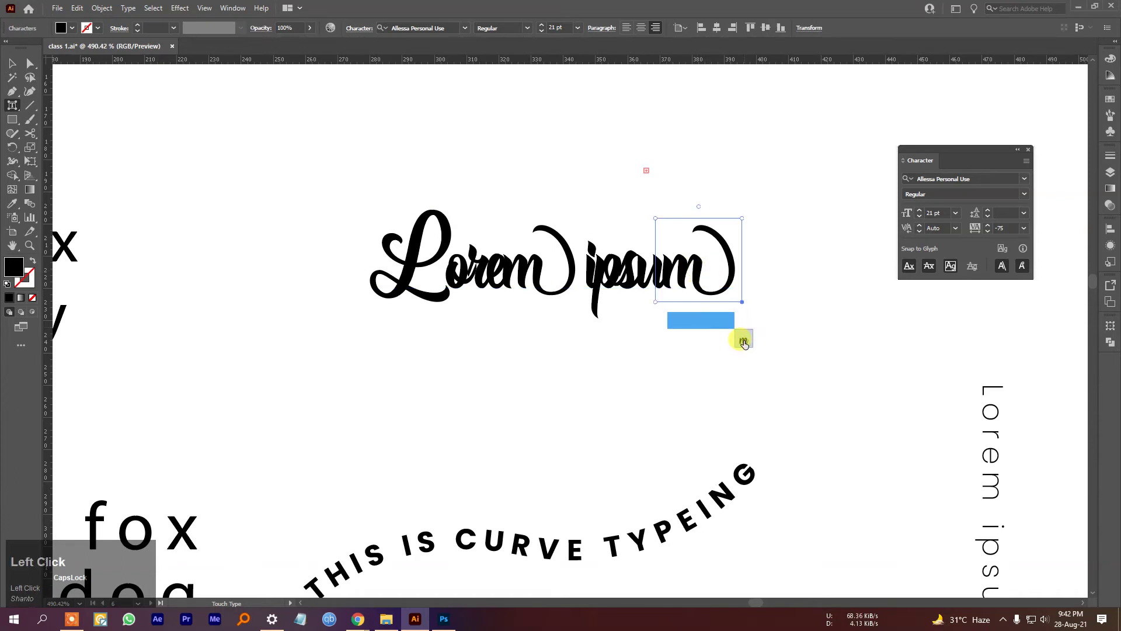
{"action": "left_click", "coordinate": [566, 275]}
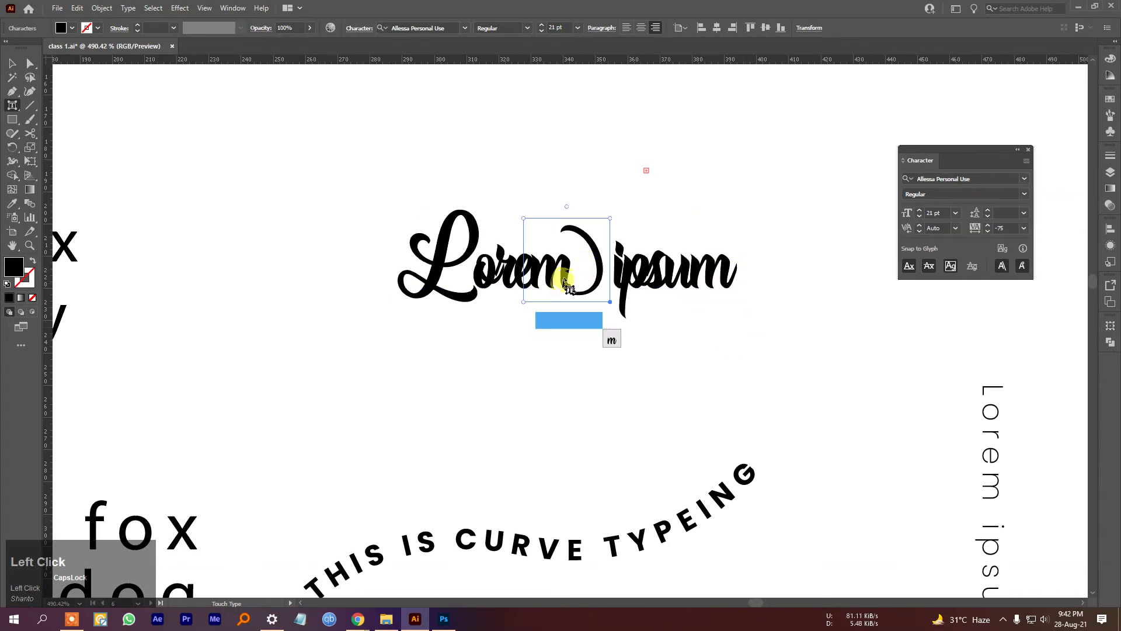
{"action": "left_click_drag", "start_coordinate": [612, 339], "coordinate": [612, 337]}
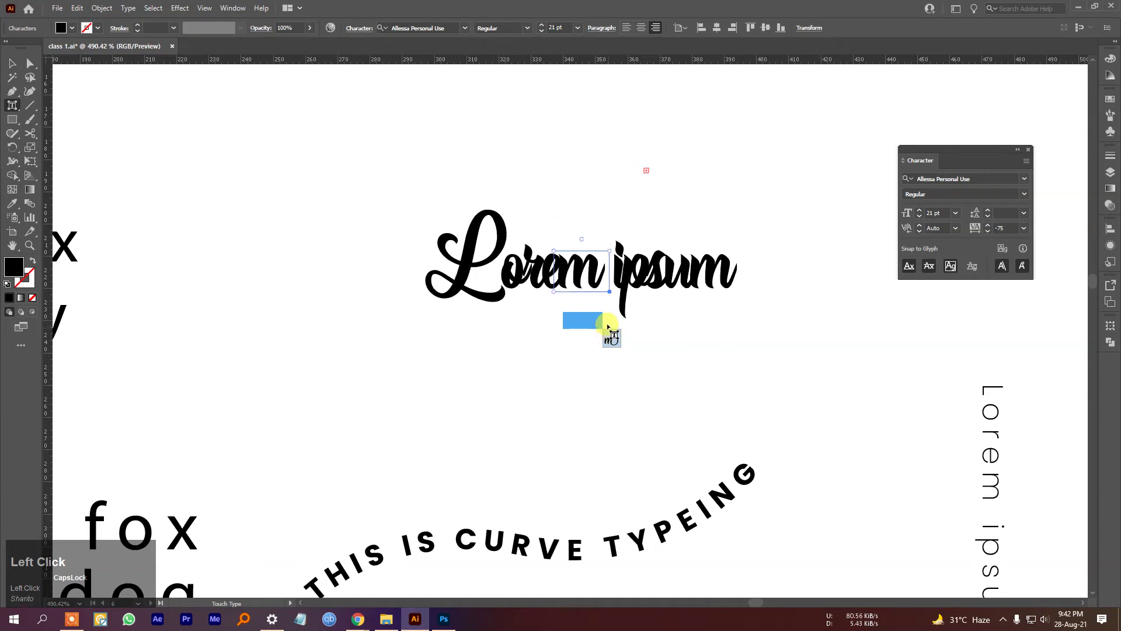
Replace the o in "Lorem" and the u in "ipsum" with their swash alternate glyphs.
{"action": "left_click", "coordinate": [510, 278]}
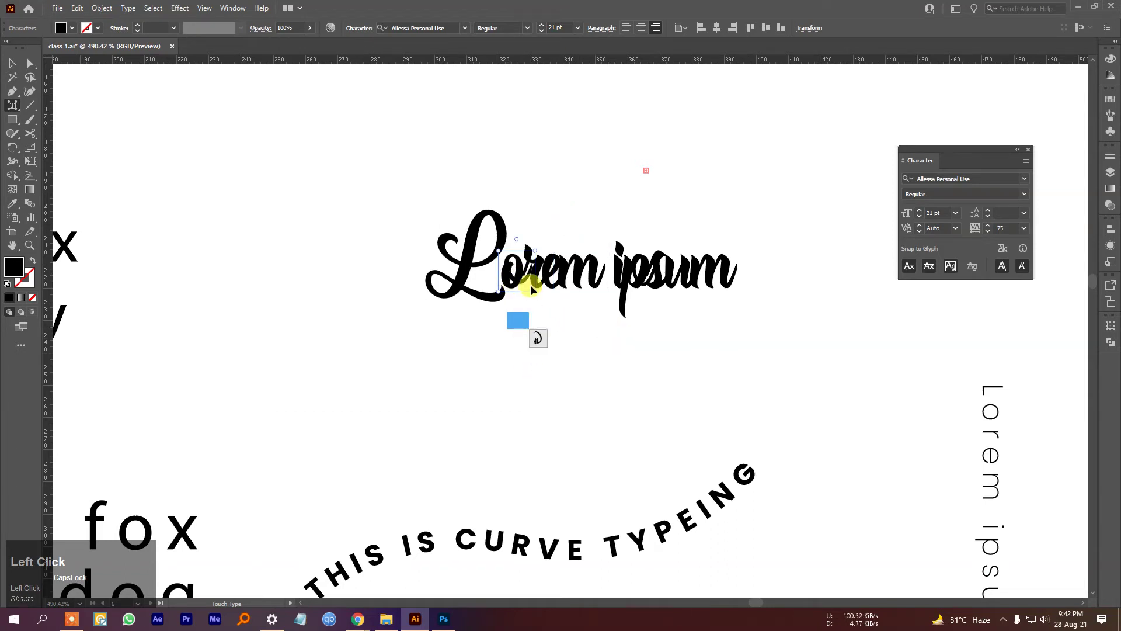
{"action": "left_click_drag", "start_coordinate": [541, 343], "coordinate": [539, 341]}
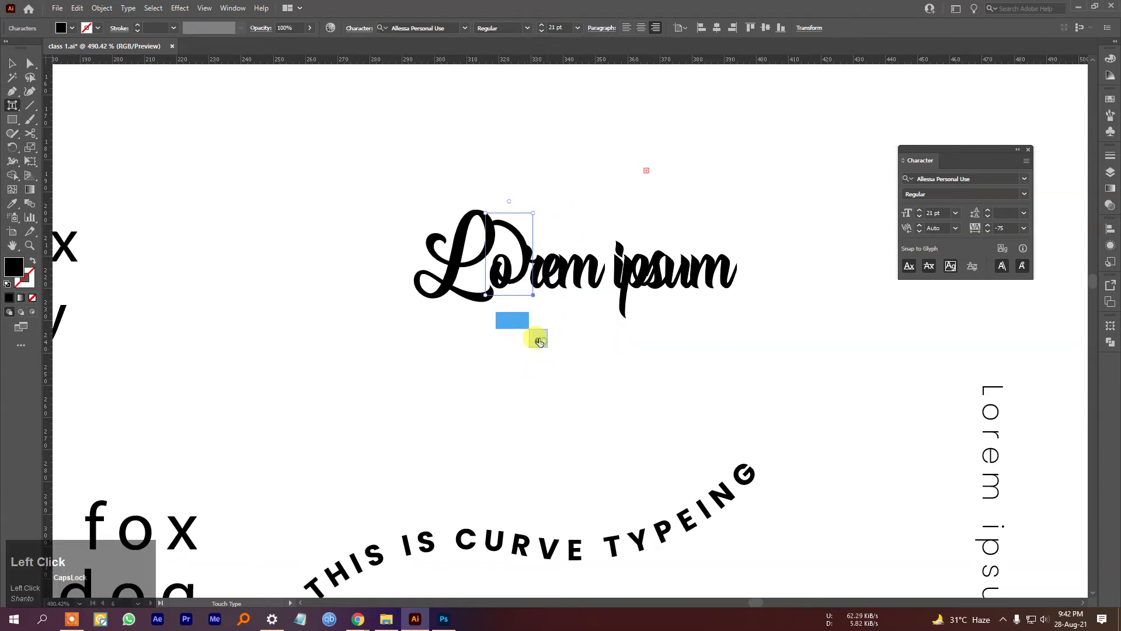
{"action": "left_click", "coordinate": [682, 286]}
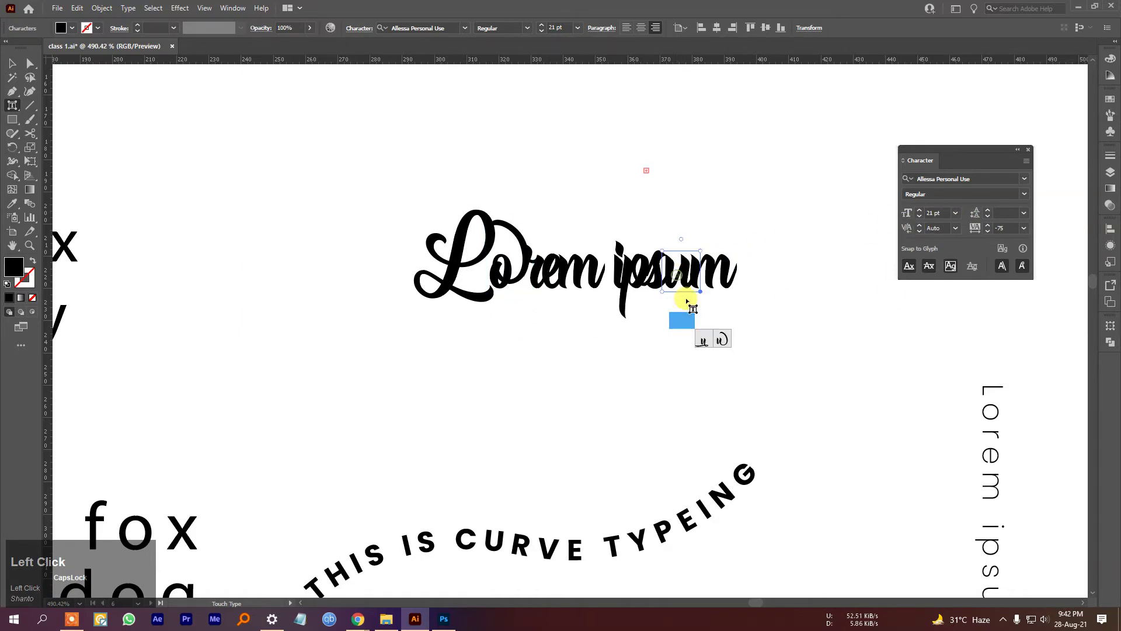
{"action": "left_click_drag", "start_coordinate": [718, 343], "coordinate": [718, 332]}
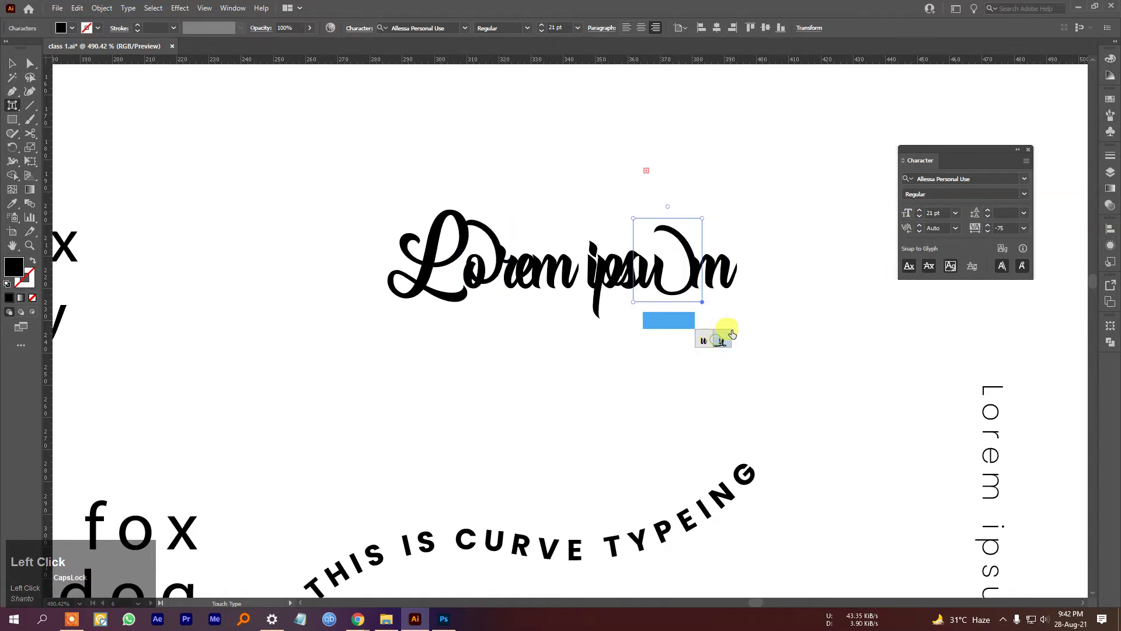
Check letters in the curved text and in the word "fox" for alternate glyphs.
{"action": "scroll", "coordinate": [735, 397], "scroll_direction": "down", "scroll_amount": 2}
{"action": "left_click", "coordinate": [748, 431]}
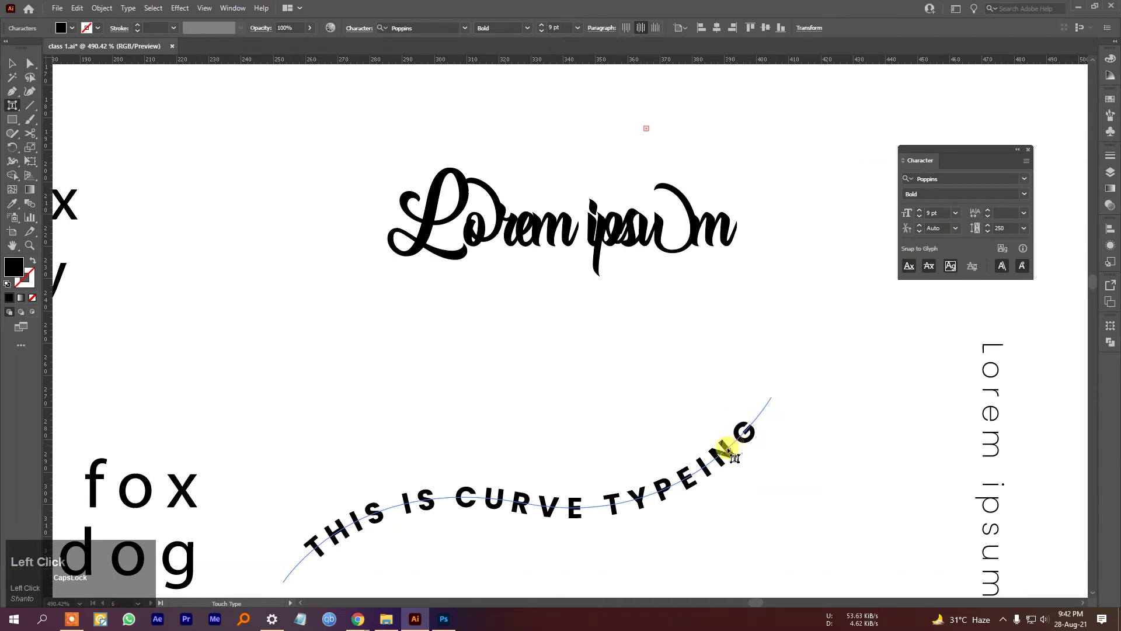
{"action": "left_click", "coordinate": [188, 488]}
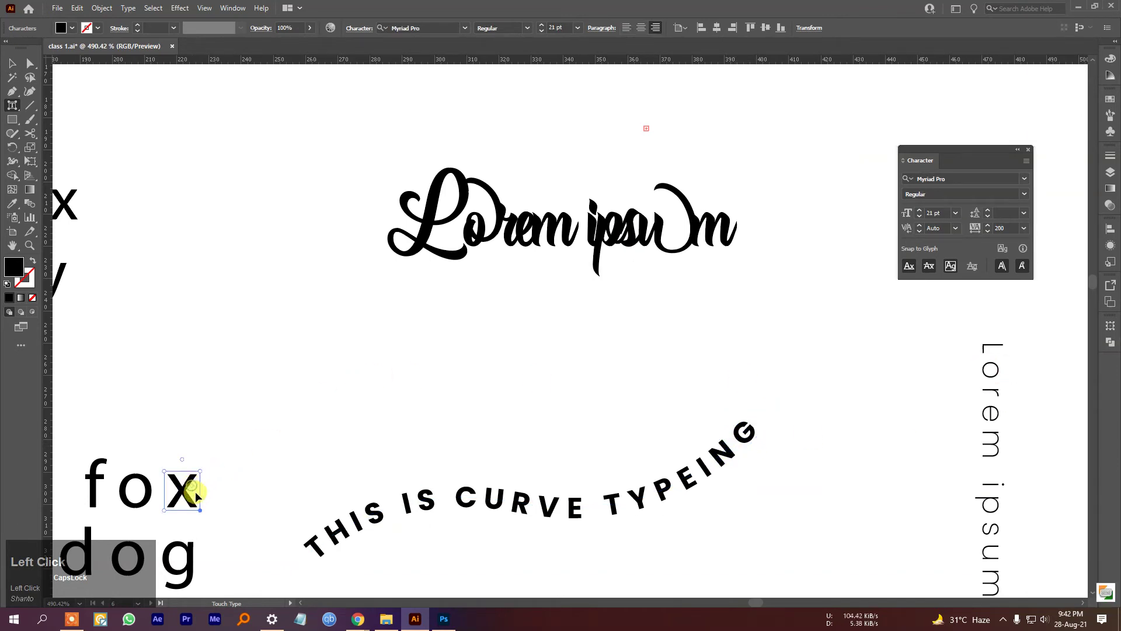
{"action": "left_click", "coordinate": [481, 515]}
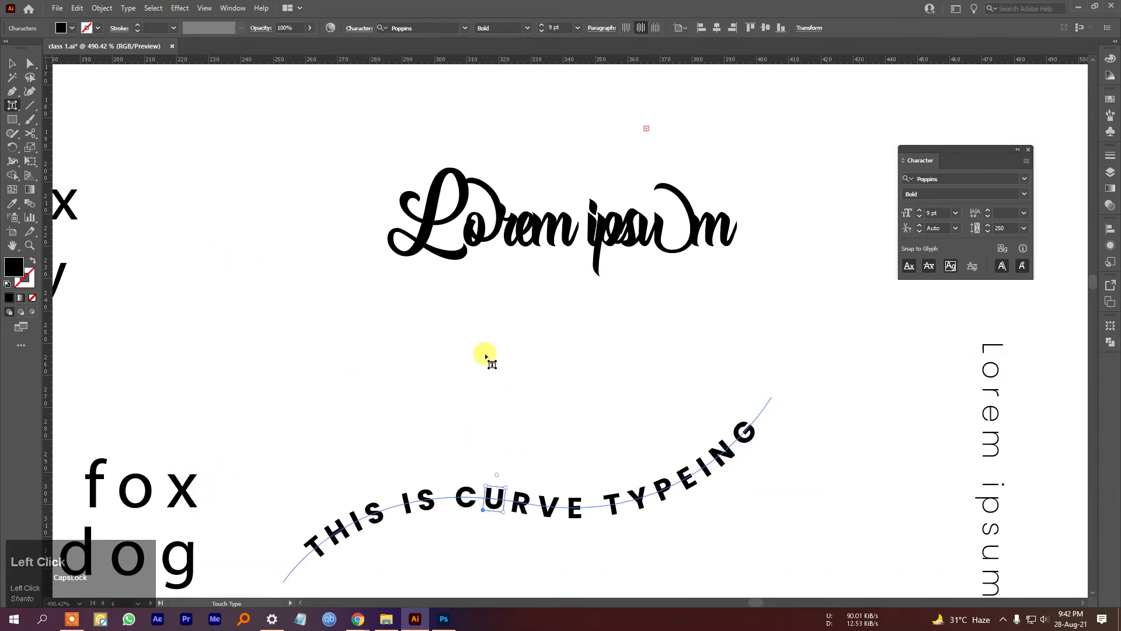
Enlarge only the p in the script "Lorem ipsum" text to 32 pt.
{"action": "left_click", "coordinate": [615, 234]}
{"action": "left_click", "coordinate": [934, 213]}
{"action": "scroll", "coordinate": [946, 214], "scroll_direction": "up", "scroll_amount": 7}
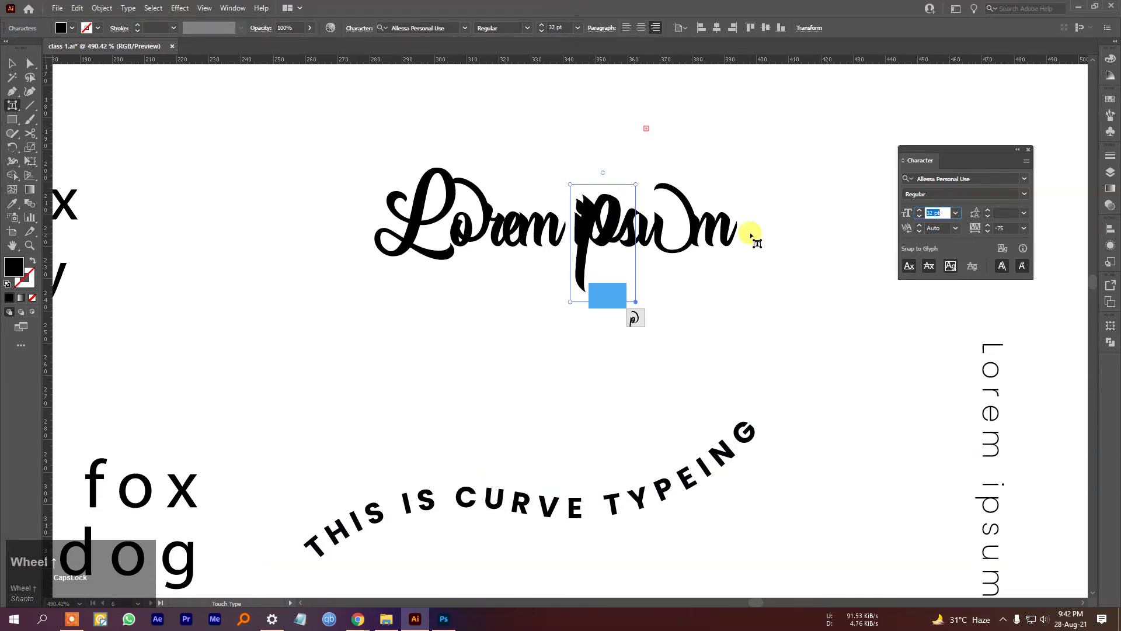
Reduce only the final m of the script "Lorem ipsum" text to 15 pt and return to the Selection tool.
{"action": "left_click", "coordinate": [718, 226]}
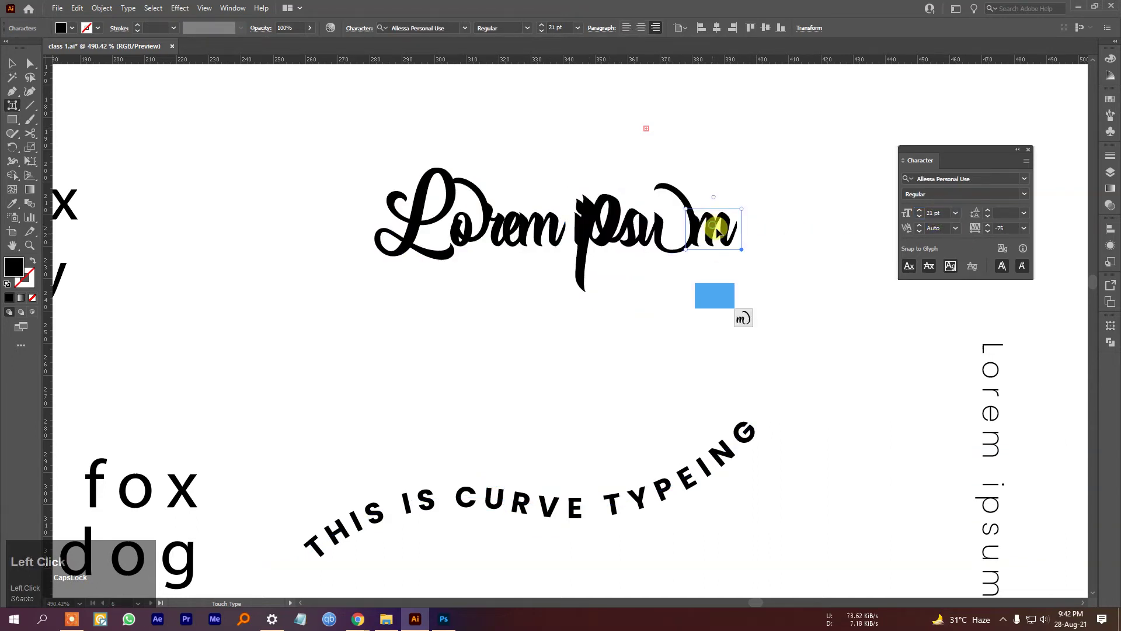
{"action": "scroll", "coordinate": [937, 211], "scroll_direction": "down", "scroll_amount": 6}
{"action": "right_click", "coordinate": [937, 213]}
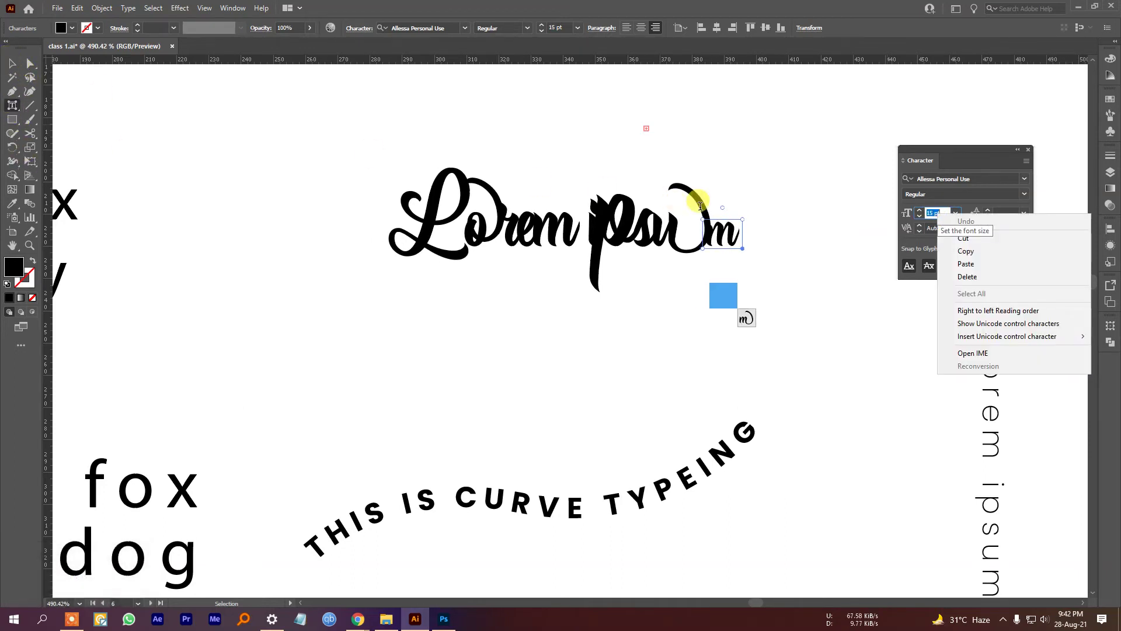
{"action": "left_click", "coordinate": [981, 170]}
{"action": "left_click", "coordinate": [14, 59]}
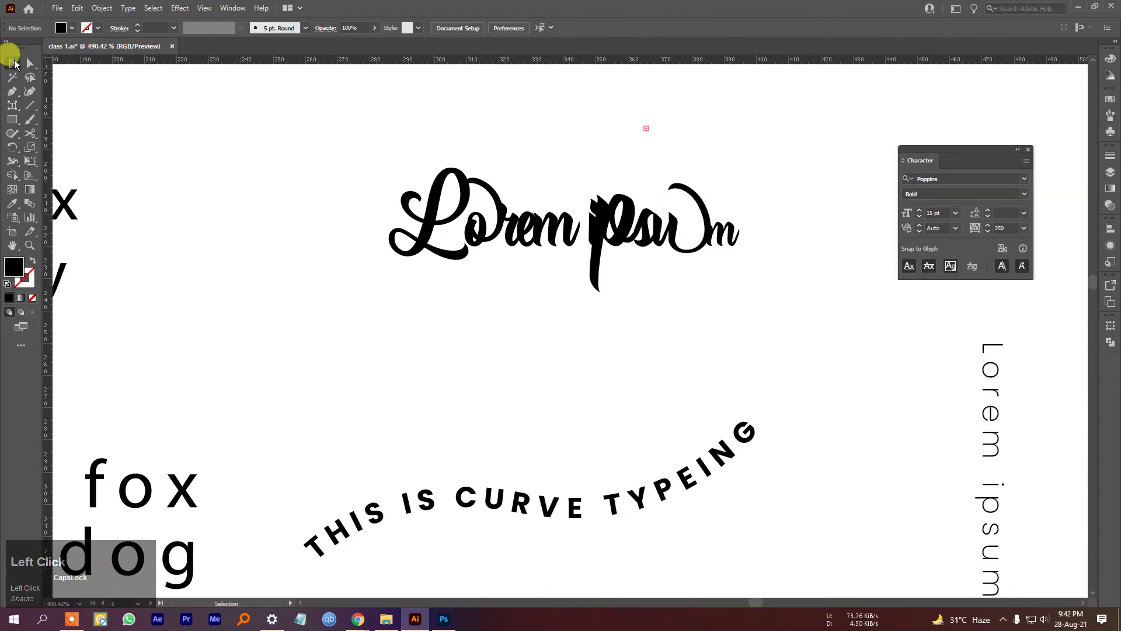
Move the "Typography!" heading slightly to the right on its artboard and close the character settings.
{"action": "scroll", "coordinate": [827, 348], "scroll_direction": "down", "scroll_amount": 5}
{"action": "key", "text": "shift+c"}
{"action": "key", "text": "v"}
{"action": "left_click_drag", "start_coordinate": [959, 418], "coordinate": [680, 398]}
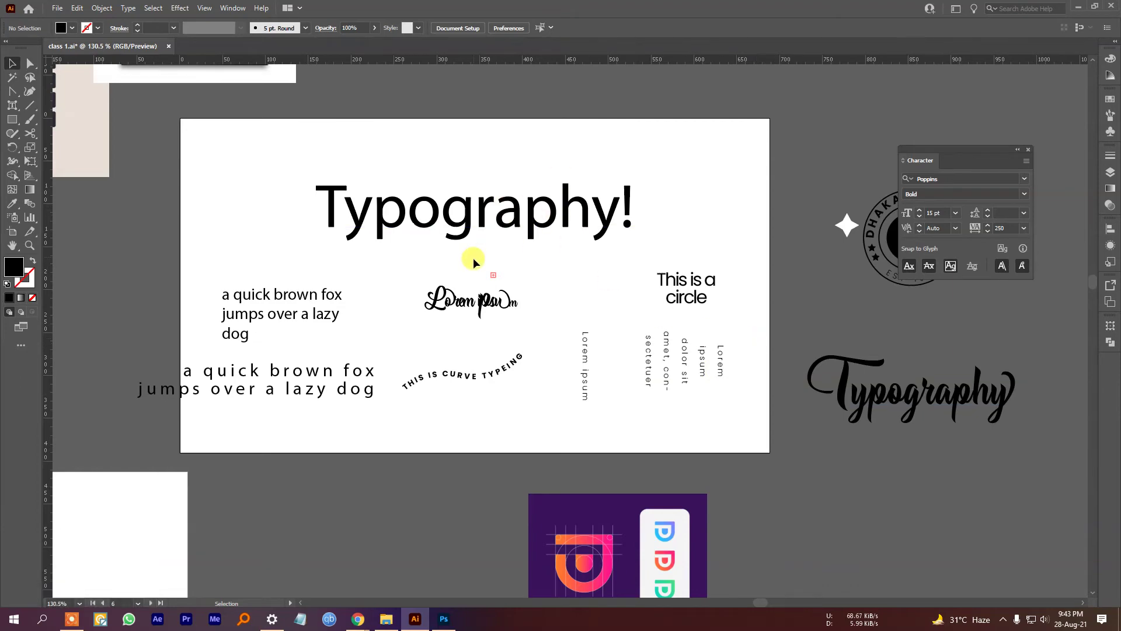
{"action": "key", "text": "ctrl+space"}
{"action": "left_click_drag", "start_coordinate": [424, 313], "coordinate": [470, 358]}
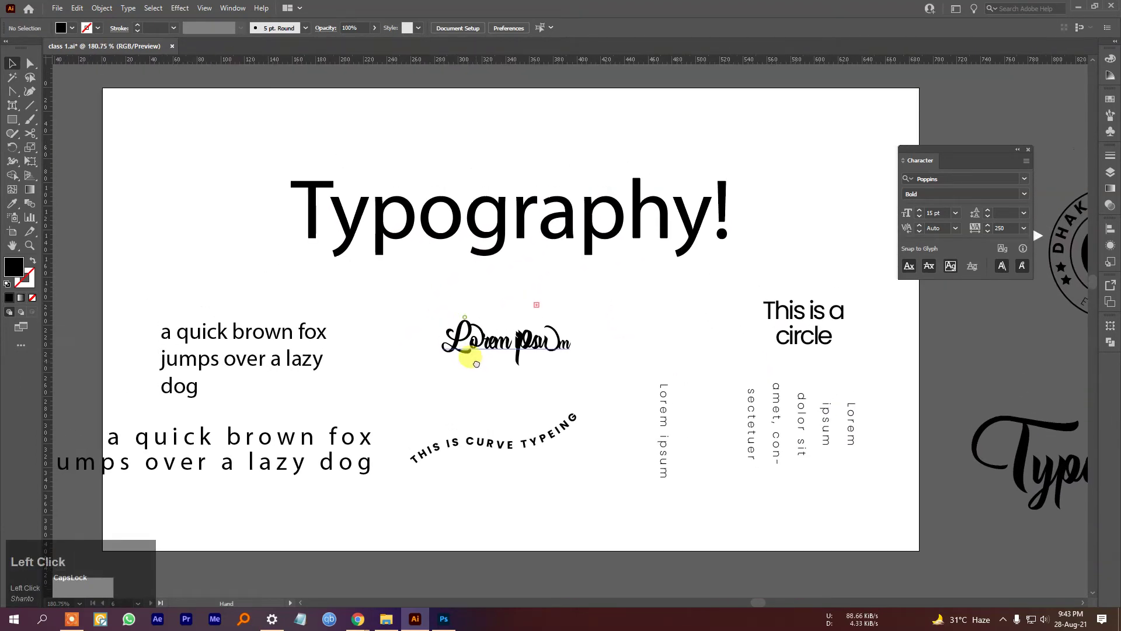
{"action": "left_click", "coordinate": [586, 219]}
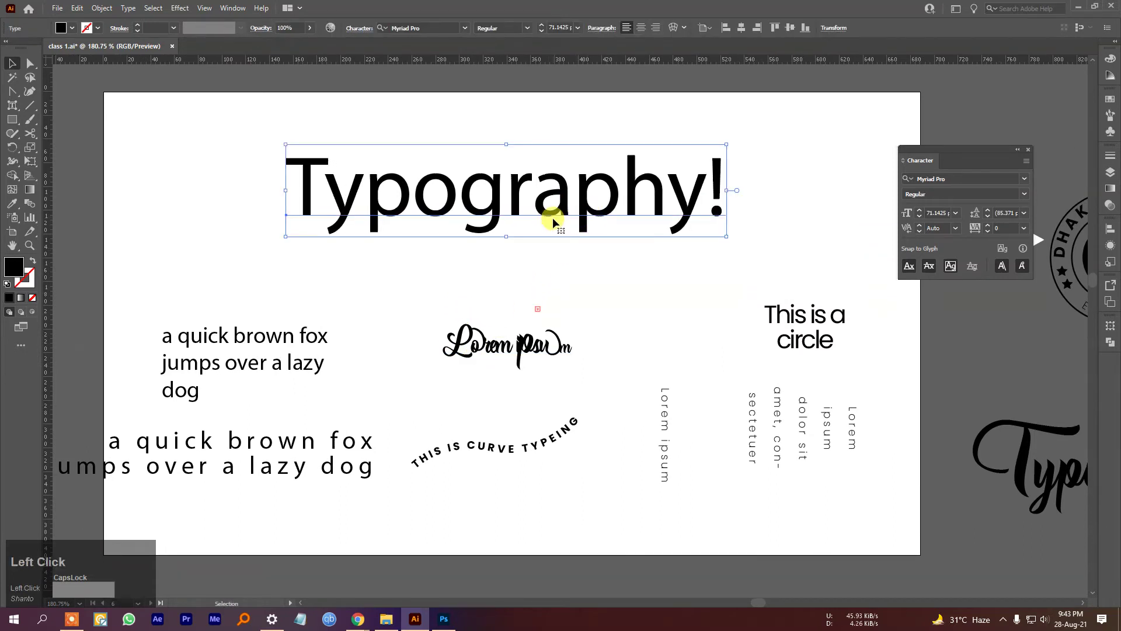
{"action": "mouse_move", "coordinate": [697, 218]}
{"action": "left_mouse_down"}
{"action": "mouse_move", "coordinate": [675, 220]}
{"action": "mouse_move", "coordinate": [713, 219]}
{"action": "left_mouse_up"}
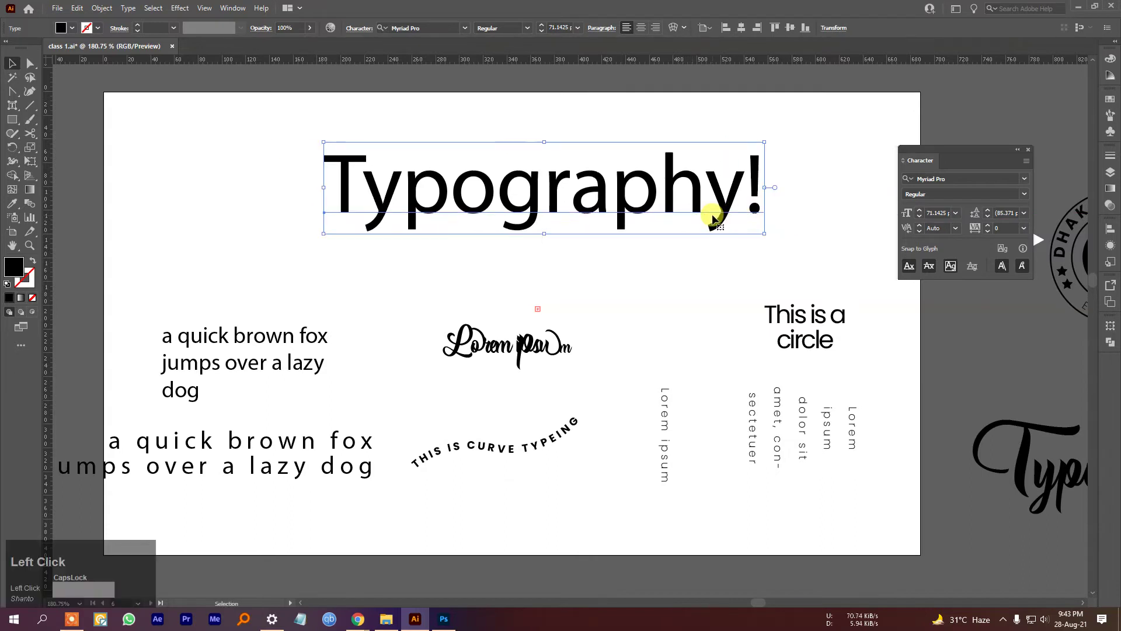
{"action": "left_click", "coordinate": [1027, 149]}
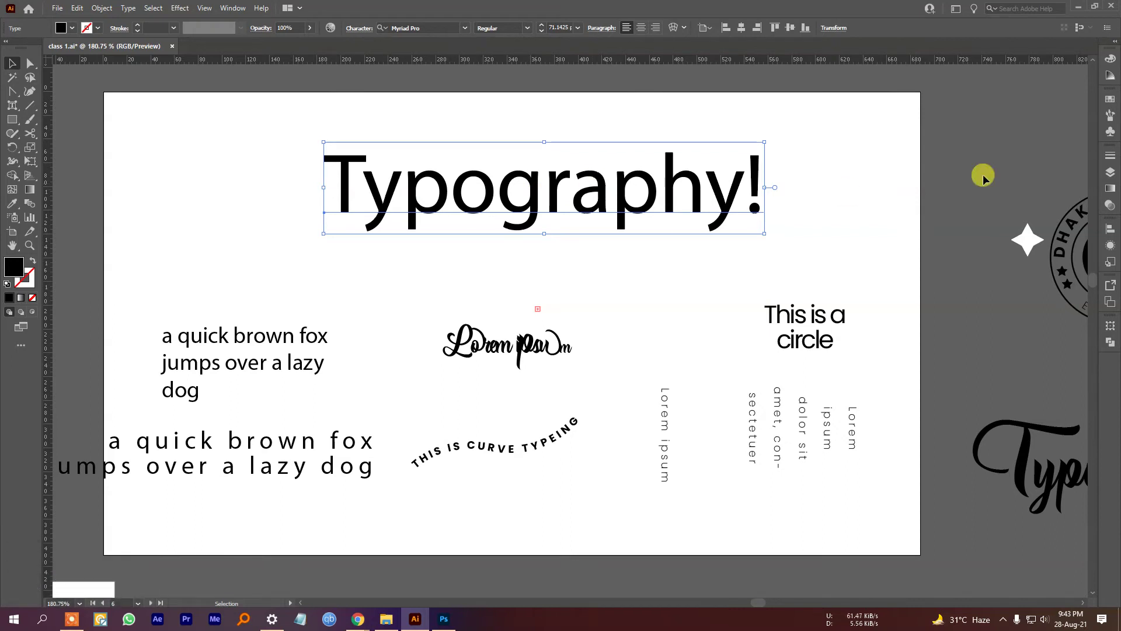
Fill the "Typography!" heading with a blue swatch, then try the yellow-orange gradient swatch on it.
{"action": "left_click", "coordinate": [1110, 101]}
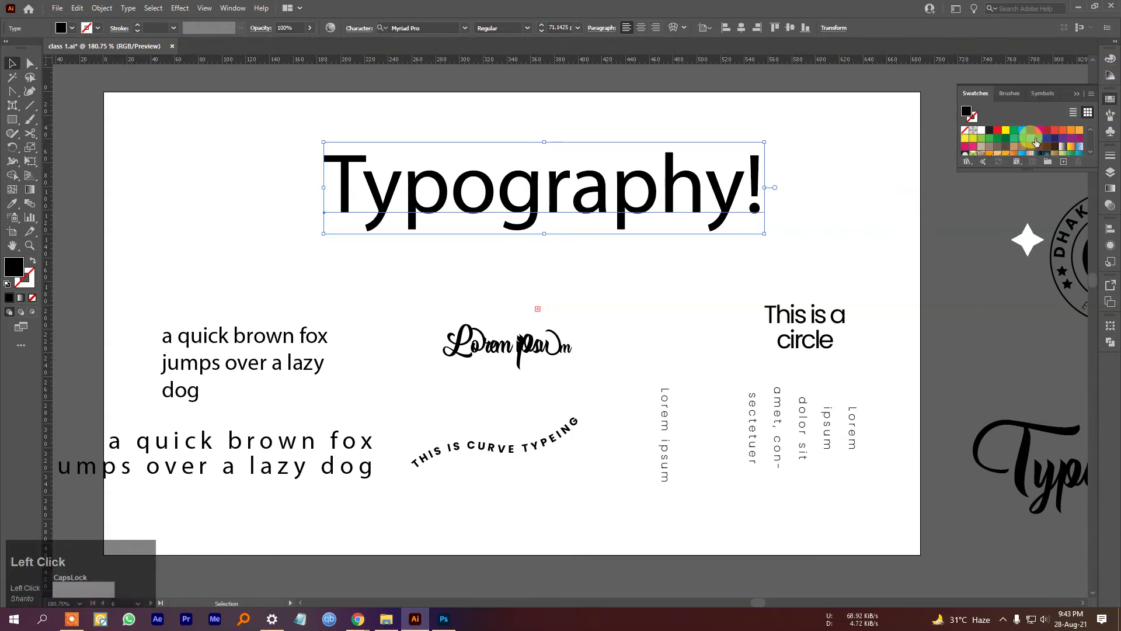
{"action": "left_click", "coordinate": [1029, 139]}
{"action": "scroll", "coordinate": [1031, 136], "scroll_direction": "down", "scroll_amount": 2}
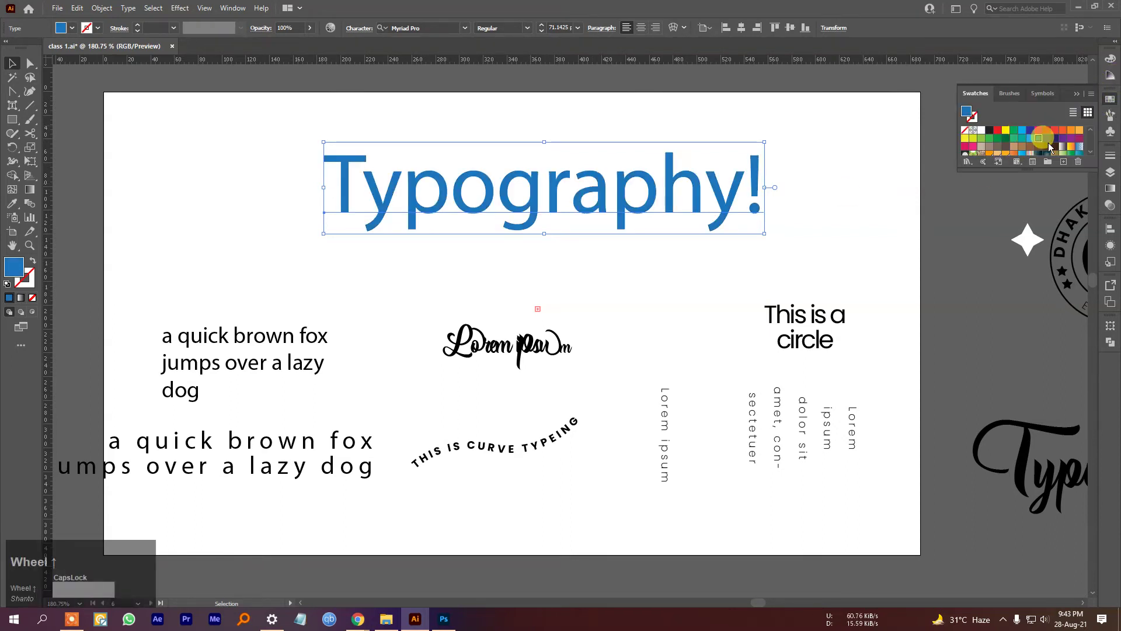
{"action": "left_click", "coordinate": [1074, 147]}
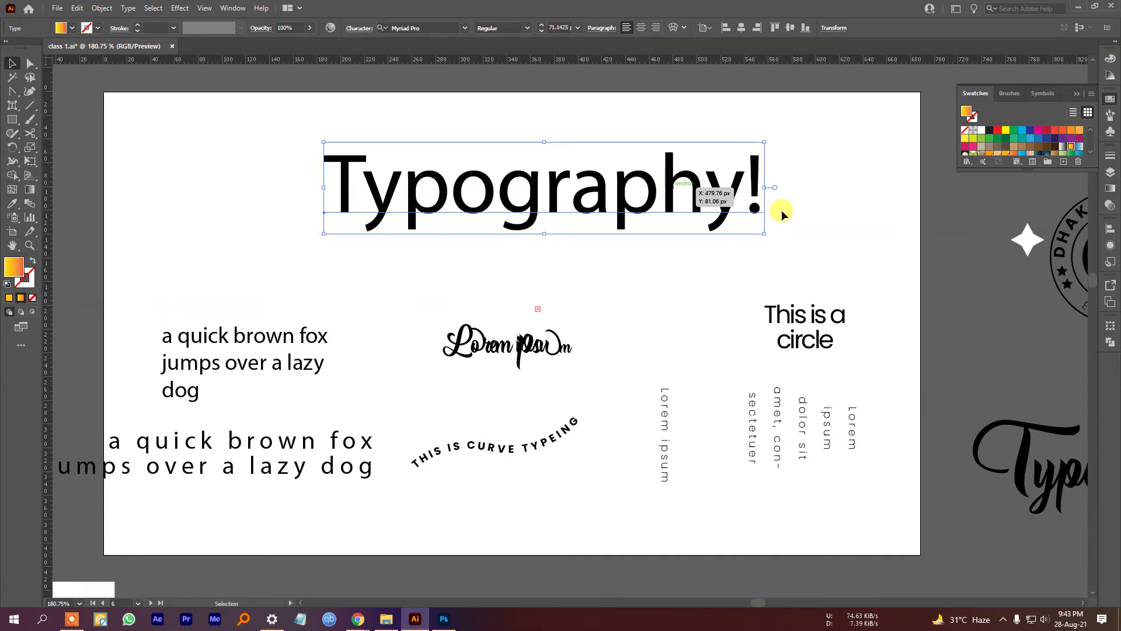
{"action": "left_click", "coordinate": [801, 197]}
{"action": "left_click", "coordinate": [660, 209]}
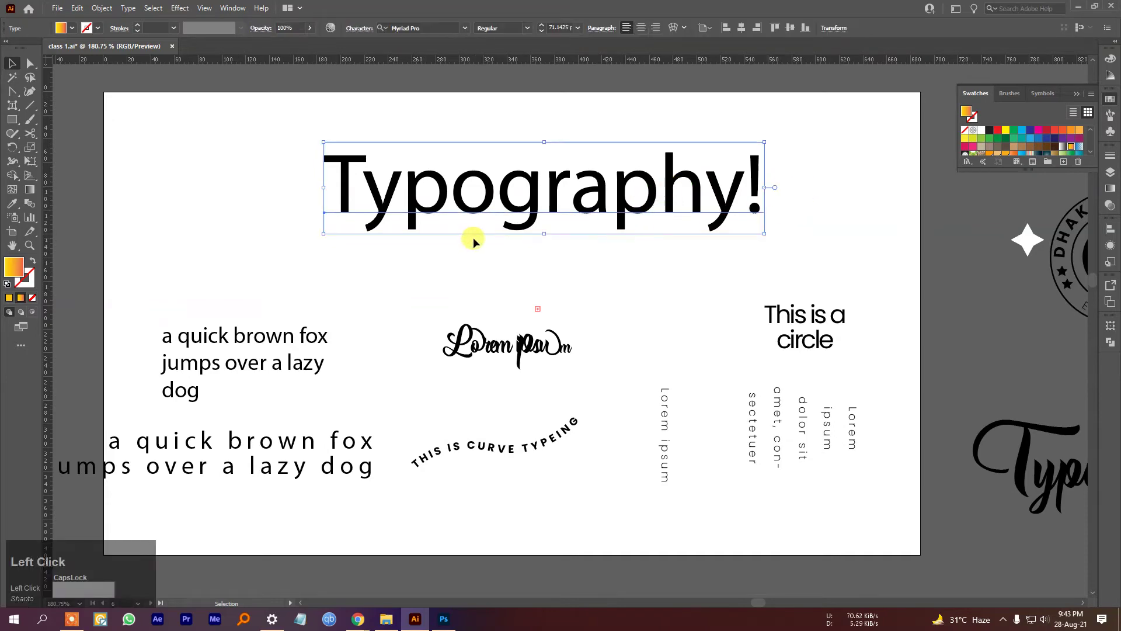
Convert the "Typography!" heading to outlines and ungroup it into separate letters.
{"action": "left_click", "coordinate": [574, 209], "text": "ctrl"}
{"action": "left_click_drag", "start_coordinate": [587, 209], "coordinate": [587, 294]}
{"action": "right_click", "coordinate": [598, 285]}
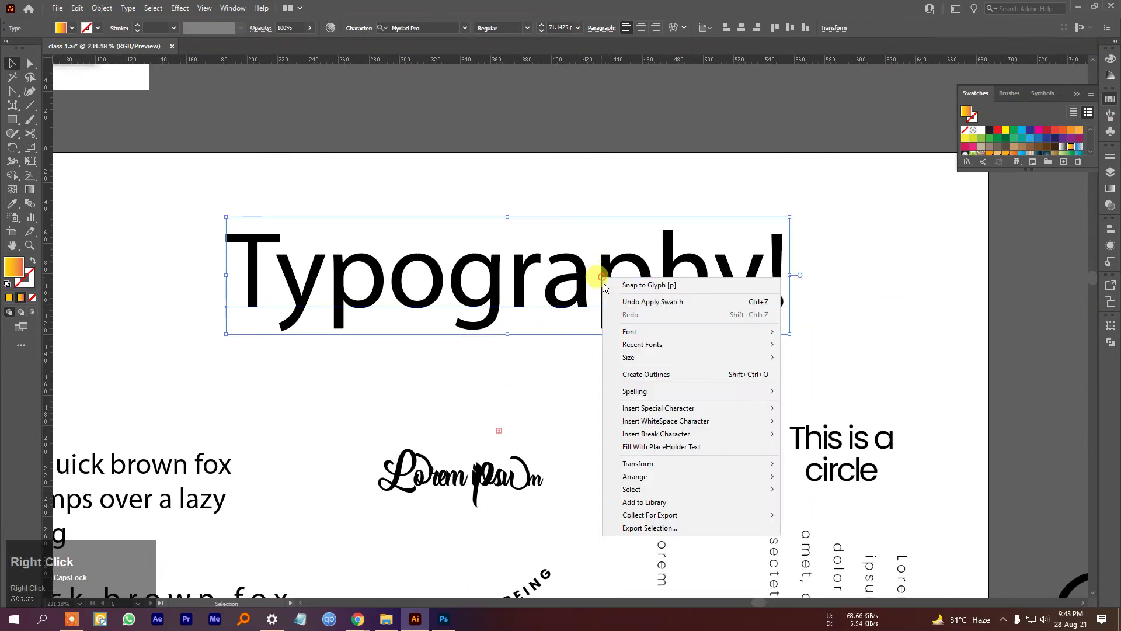
{"action": "left_click", "coordinate": [653, 374]}
{"action": "right_click", "coordinate": [659, 344]}
{"action": "left_click", "coordinate": [672, 370]}
{"action": "left_click_drag", "start_coordinate": [746, 369], "coordinate": [722, 255]}
{"action": "left_click", "coordinate": [518, 293]}
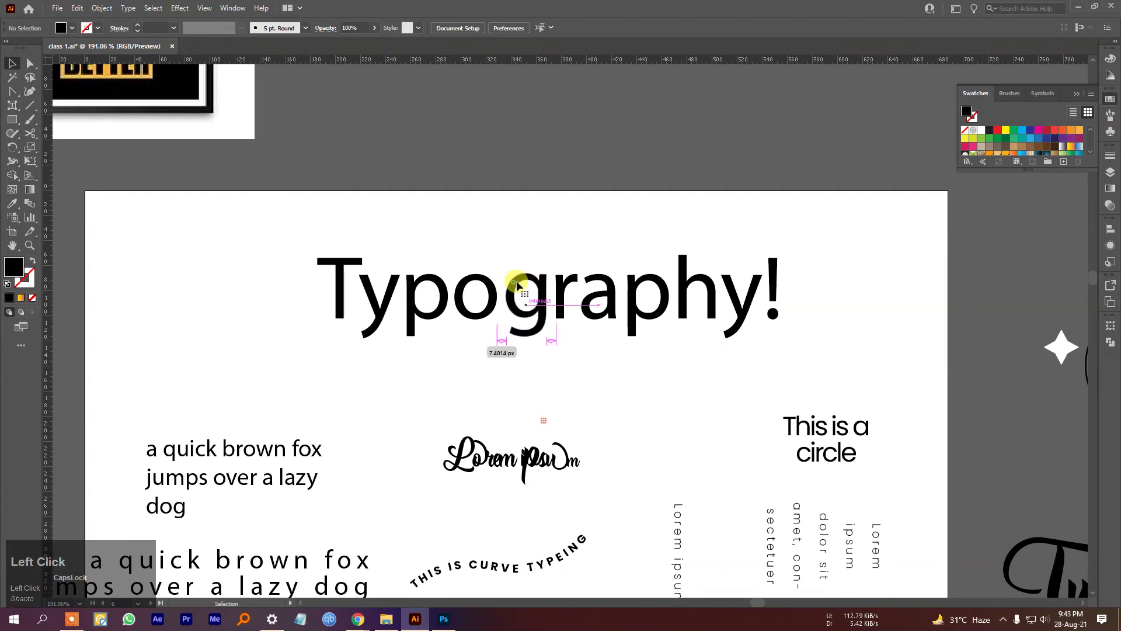
Shrink the h of the outlined heading and raise it, and enlarge the g and place it above the gap between o and r.
{"action": "left_click_drag", "start_coordinate": [546, 339], "coordinate": [953, 408]}
{"action": "left_click", "coordinate": [710, 317]}
{"action": "left_click_drag", "start_coordinate": [717, 320], "coordinate": [705, 295]}
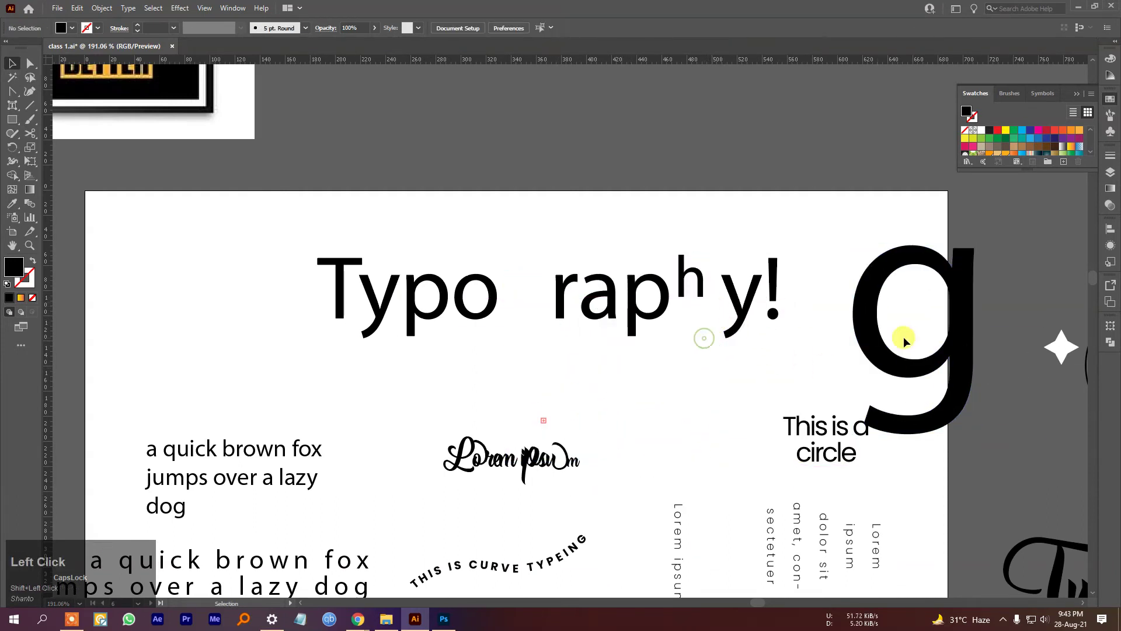
{"action": "left_click_drag", "start_coordinate": [896, 342], "coordinate": [511, 222]}
{"action": "mouse_move", "coordinate": [540, 303]}
{"action": "left_mouse_down"}
{"action": "mouse_move", "coordinate": [470, 205]}
{"action": "mouse_move", "coordinate": [508, 243]}
{"action": "mouse_move", "coordinate": [464, 197]}
{"action": "mouse_move", "coordinate": [538, 290]}
{"action": "left_mouse_up"}
Raise the letter o of the outlined heading by about 13 px so it sits beside the enlarged g.
{"action": "left_click", "coordinate": [490, 316]}
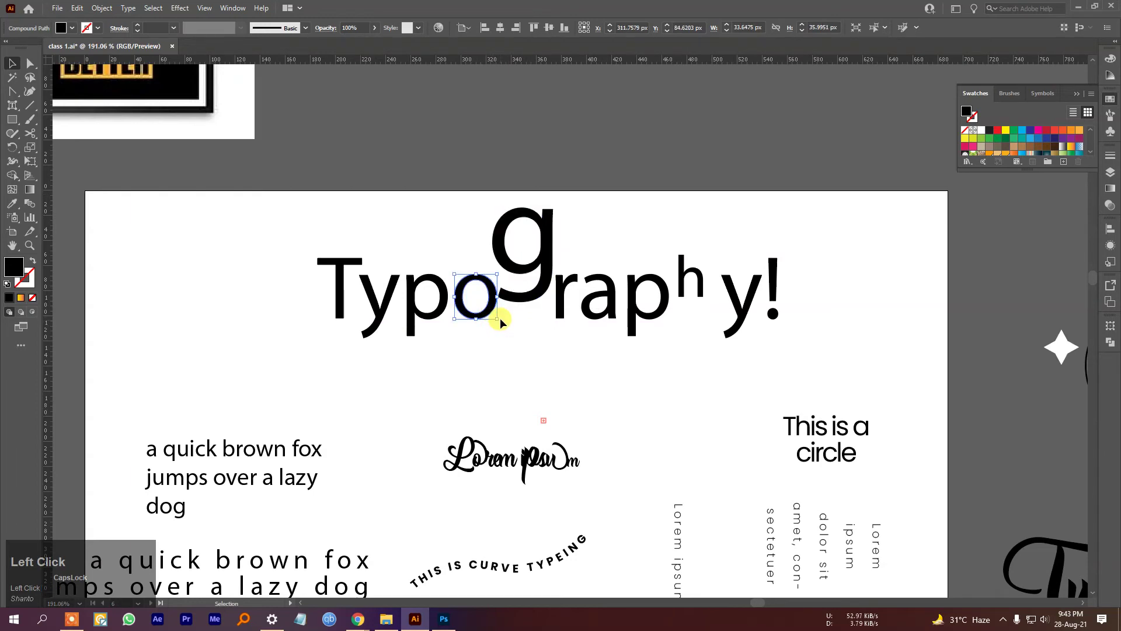
{"action": "left_click", "coordinate": [472, 318], "text": "ctrl"}
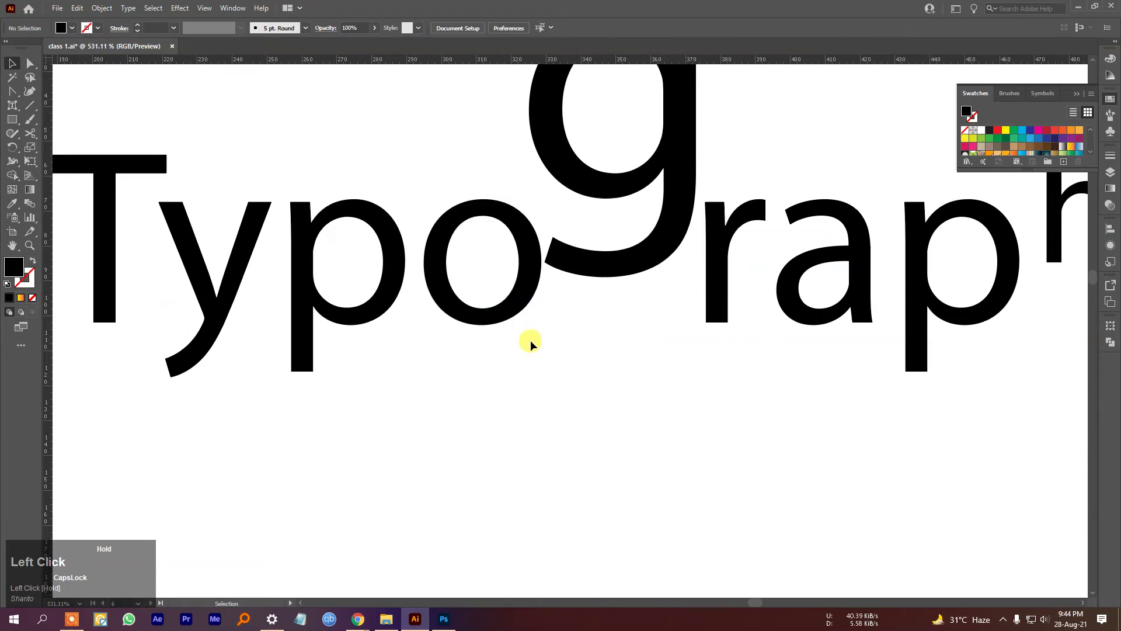
{"action": "left_click_drag", "start_coordinate": [543, 323], "coordinate": [517, 257]}
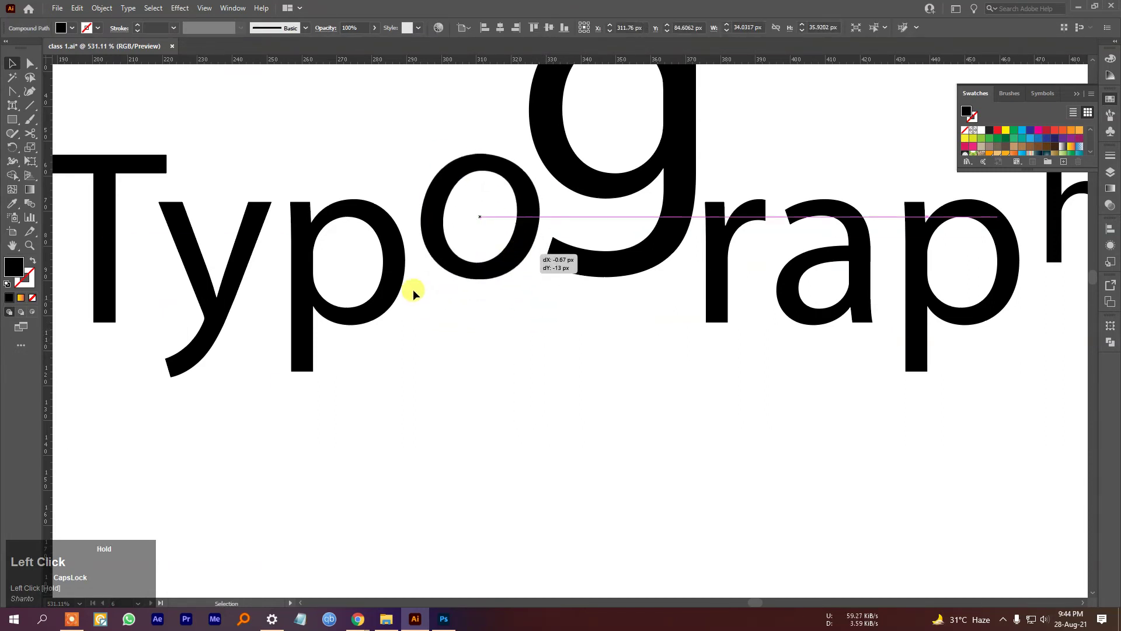
{"action": "scroll", "coordinate": [518, 337], "scroll_direction": "down", "scroll_amount": 1}
{"action": "left_click", "coordinate": [615, 400]}
Shrink the first y and place it low beside the p, and move the T down and inward against it.
{"action": "left_click", "coordinate": [308, 295]}
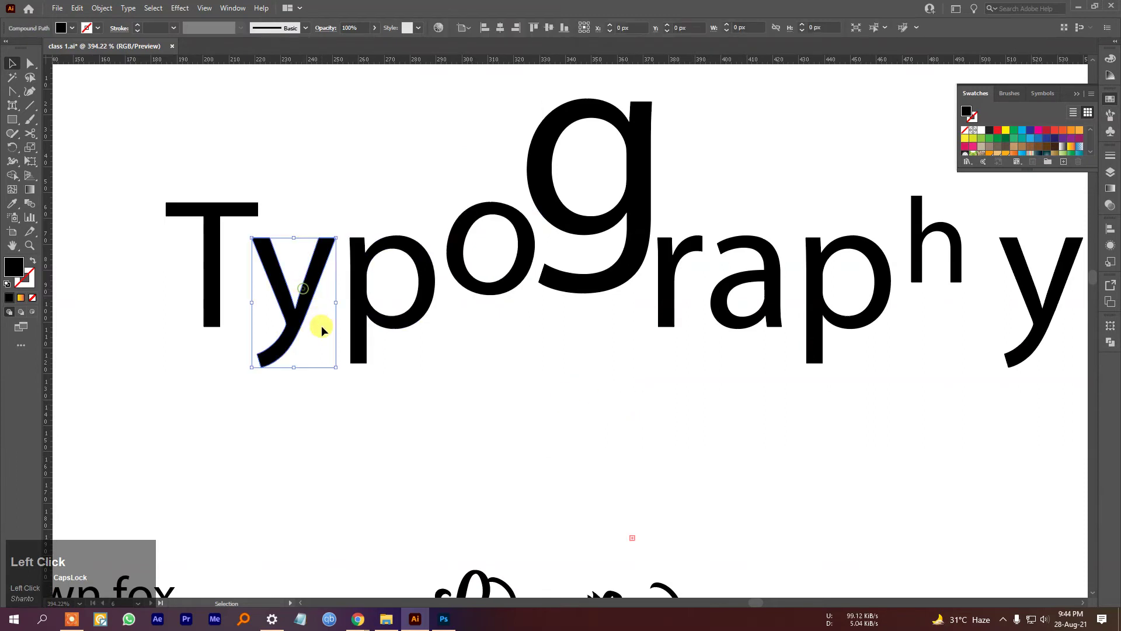
{"action": "left_click_drag", "start_coordinate": [333, 371], "coordinate": [314, 327]}
{"action": "left_click_drag", "start_coordinate": [270, 283], "coordinate": [298, 333]}
{"action": "left_click_drag", "start_coordinate": [203, 259], "coordinate": [243, 300]}
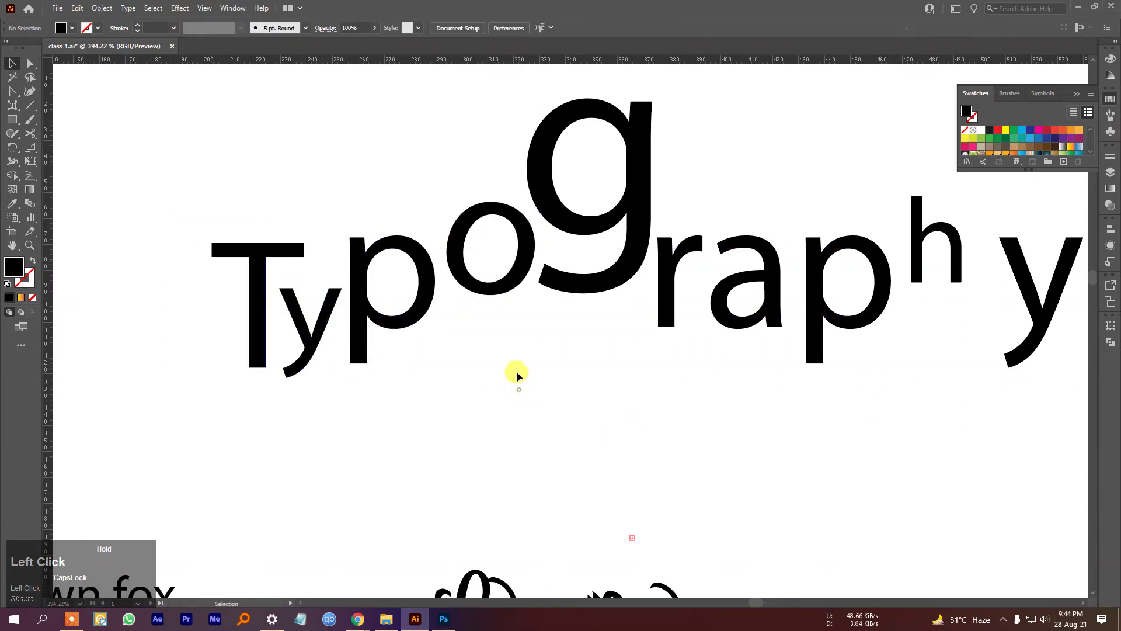
{"action": "left_click", "coordinate": [517, 387]}
Raise the r beside the g, tuck the a closely against it, and move the second p inward to meet the a.
{"action": "left_click_drag", "start_coordinate": [559, 351], "coordinate": [448, 362]}
{"action": "left_click_drag", "start_coordinate": [480, 274], "coordinate": [508, 252]}
{"action": "left_click", "coordinate": [580, 388]}
{"action": "left_click_drag", "start_coordinate": [506, 187], "coordinate": [576, 265]}
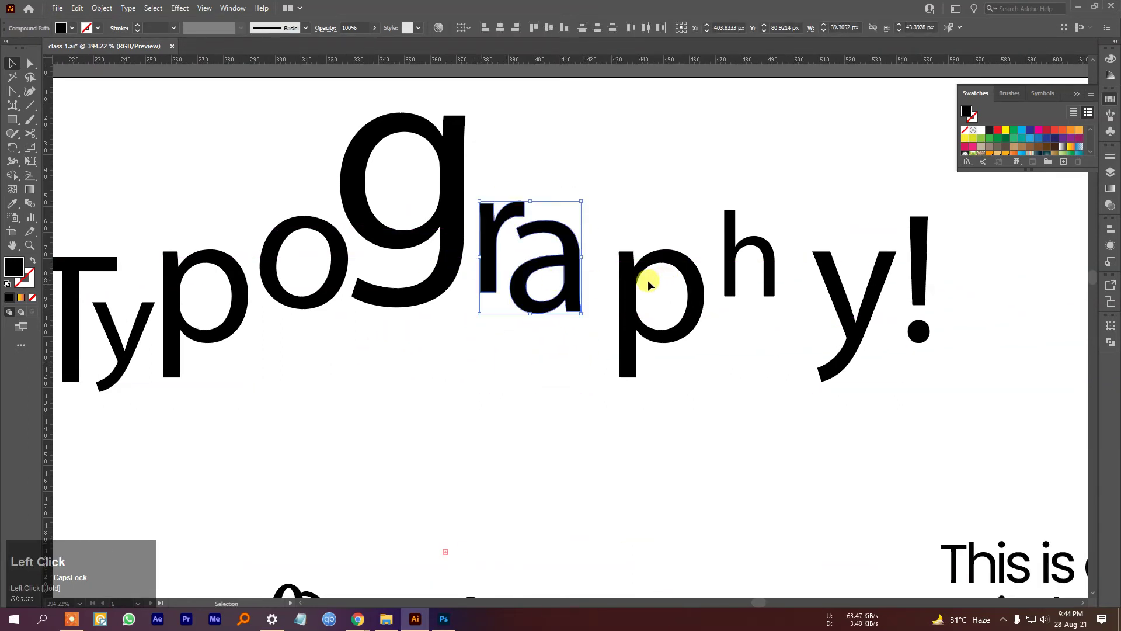
{"action": "left_click", "coordinate": [604, 286]}
{"action": "mouse_move", "coordinate": [626, 295]}
{"action": "left_mouse_down"}
{"action": "mouse_move", "coordinate": [598, 297]}
{"action": "mouse_move", "coordinate": [625, 295]}
{"action": "left_mouse_up"}
Enlarge the h beside the second p, and place the last y beneath it and the exclamation mark close against it.
{"action": "left_click_drag", "start_coordinate": [724, 266], "coordinate": [825, 155]}
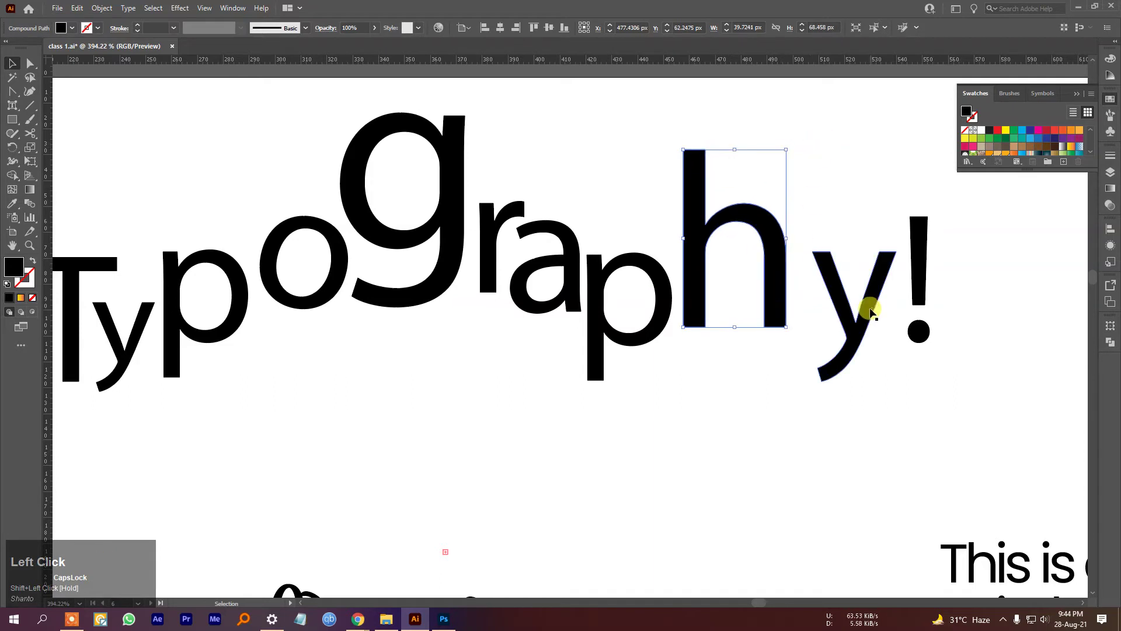
{"action": "left_click_drag", "start_coordinate": [854, 317], "coordinate": [774, 385]}
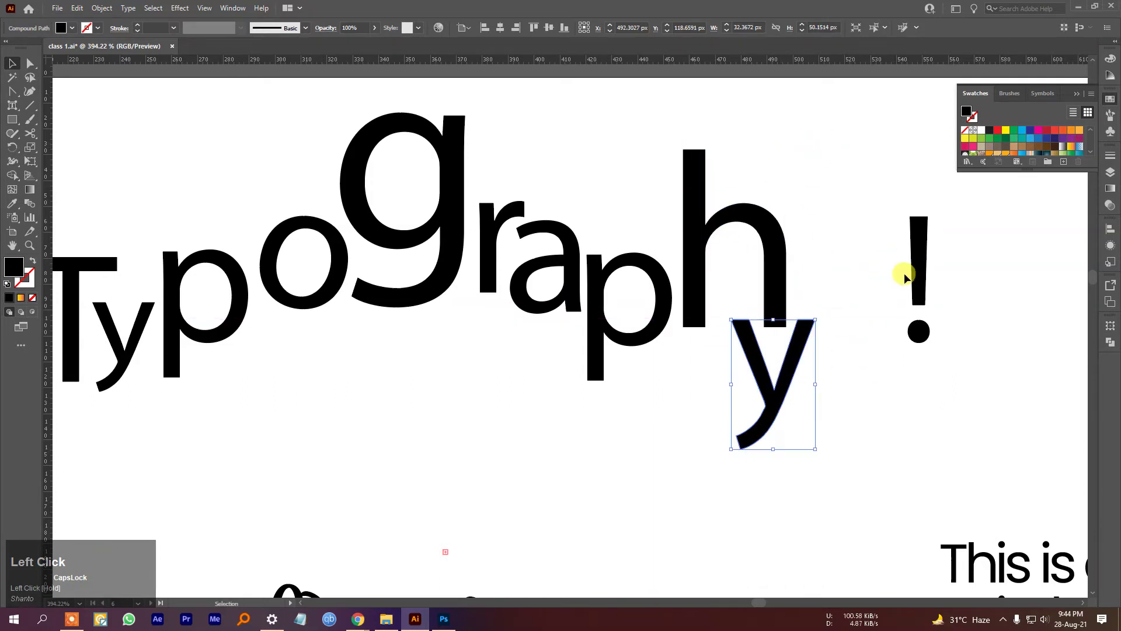
{"action": "left_click_drag", "start_coordinate": [919, 239], "coordinate": [835, 300]}
{"action": "left_click", "coordinate": [835, 300]}
{"action": "scroll", "coordinate": [835, 300], "scroll_direction": "down", "scroll_amount": 5}
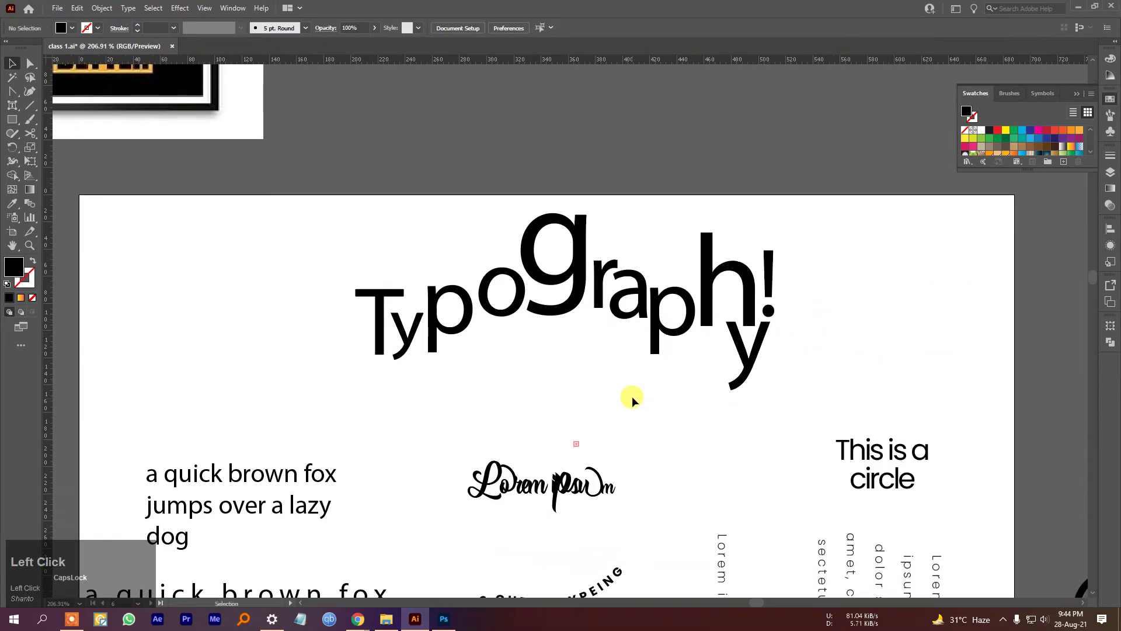
Examine the rearranged heading up close and in the context of the whole artboard, checking how the letters fit together.
{"action": "scroll", "coordinate": [608, 333], "scroll_direction": "up", "scroll_amount": 2}
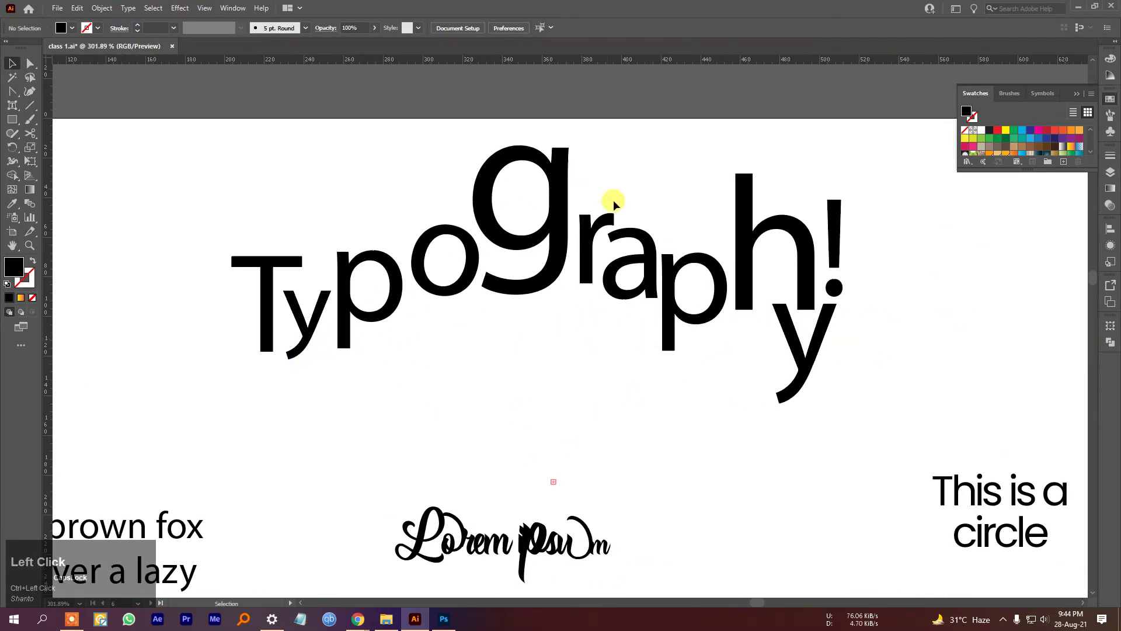
{"action": "scroll", "coordinate": [584, 383], "scroll_direction": "down", "scroll_amount": 1}
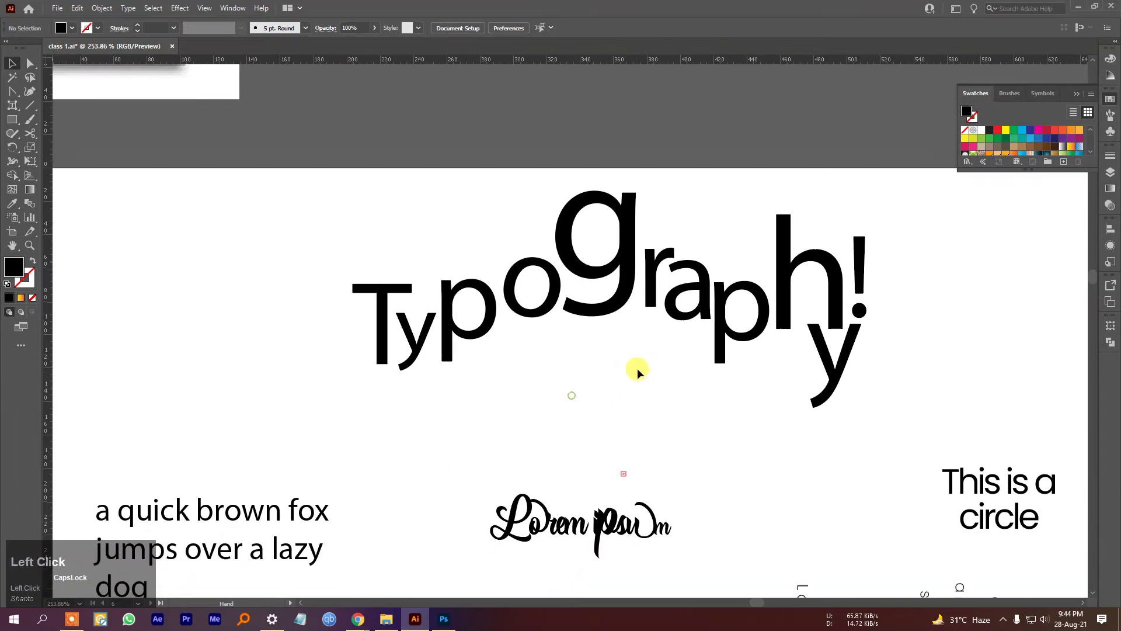
{"action": "scroll", "coordinate": [605, 350], "scroll_direction": "up", "scroll_amount": 1}
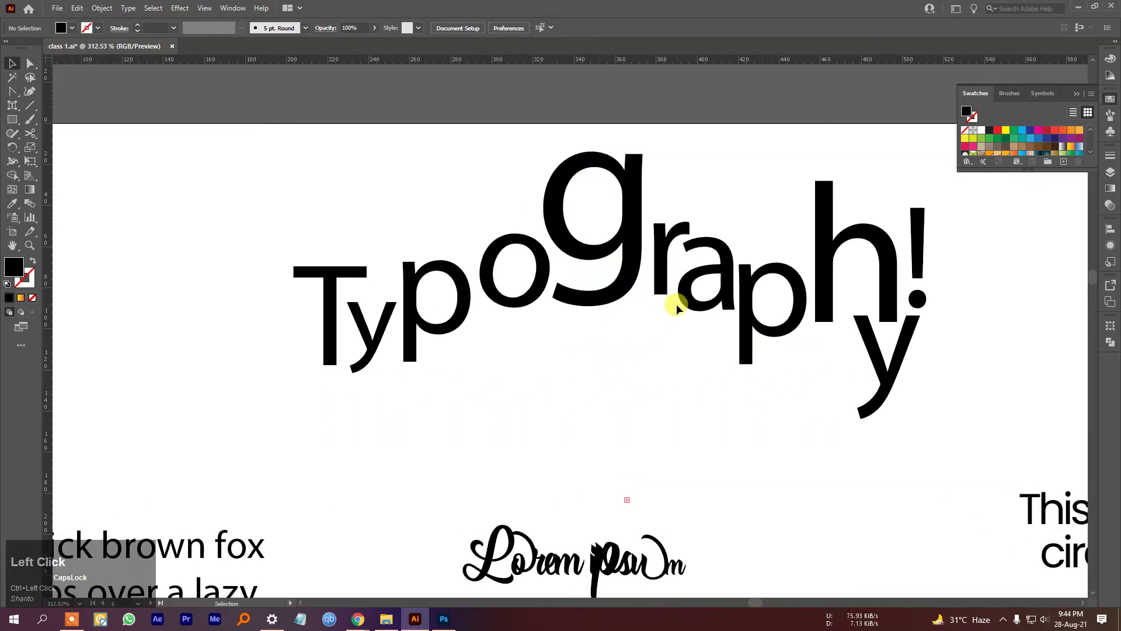
{"action": "left_click_drag", "start_coordinate": [693, 394], "coordinate": [648, 413]}
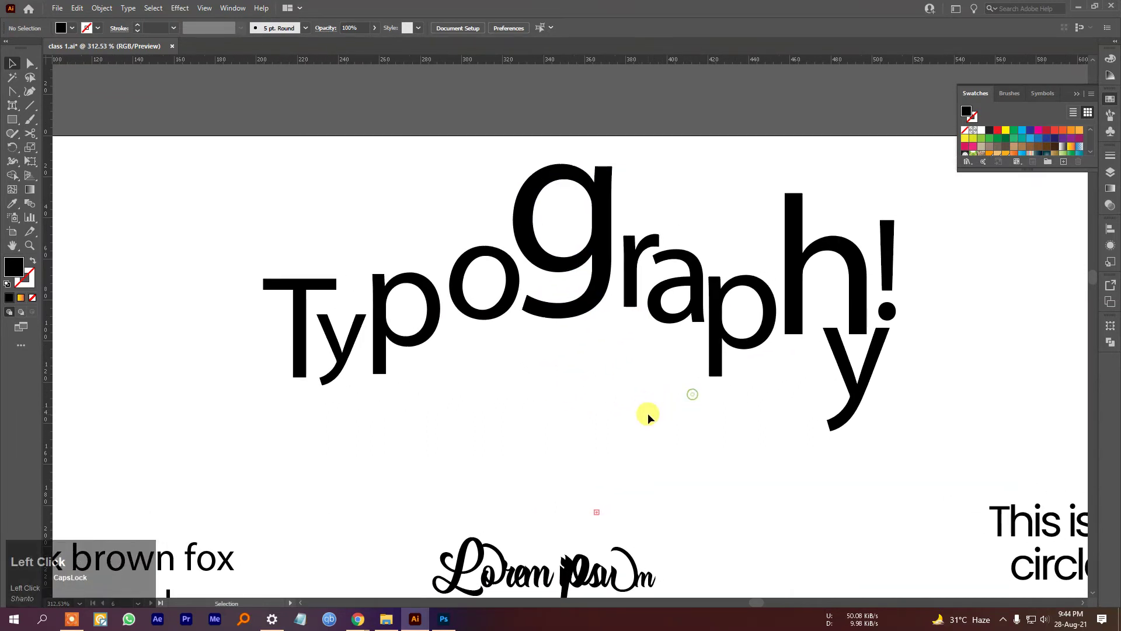
{"action": "left_click", "coordinate": [587, 361], "text": "ctrl"}
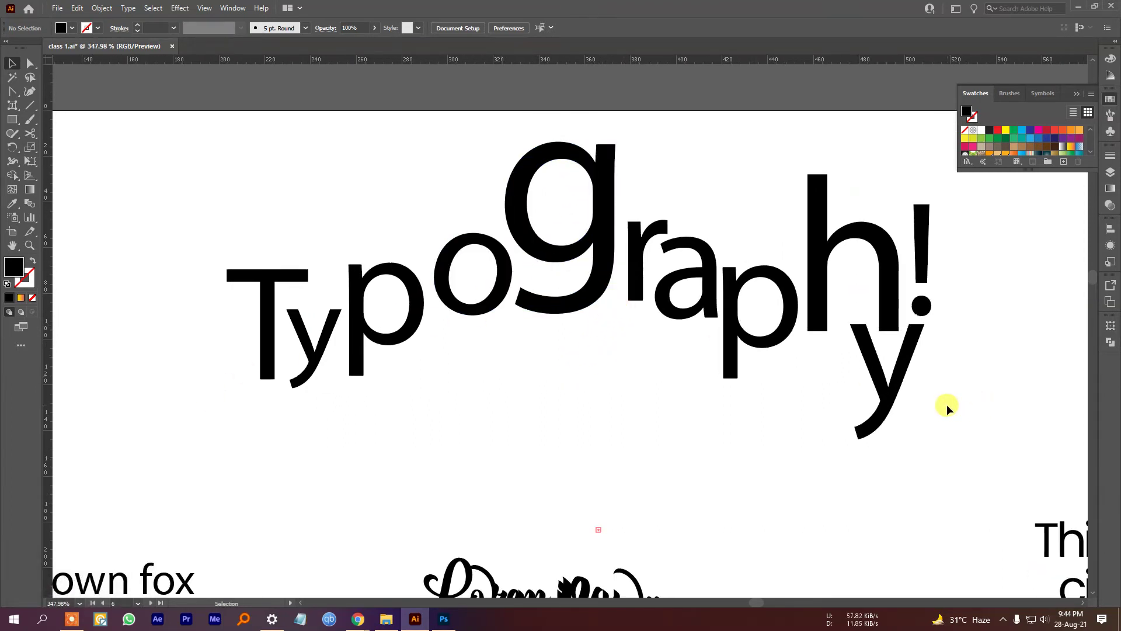
{"action": "key", "text": "shift+c"}
{"action": "left_click", "coordinate": [677, 421]}
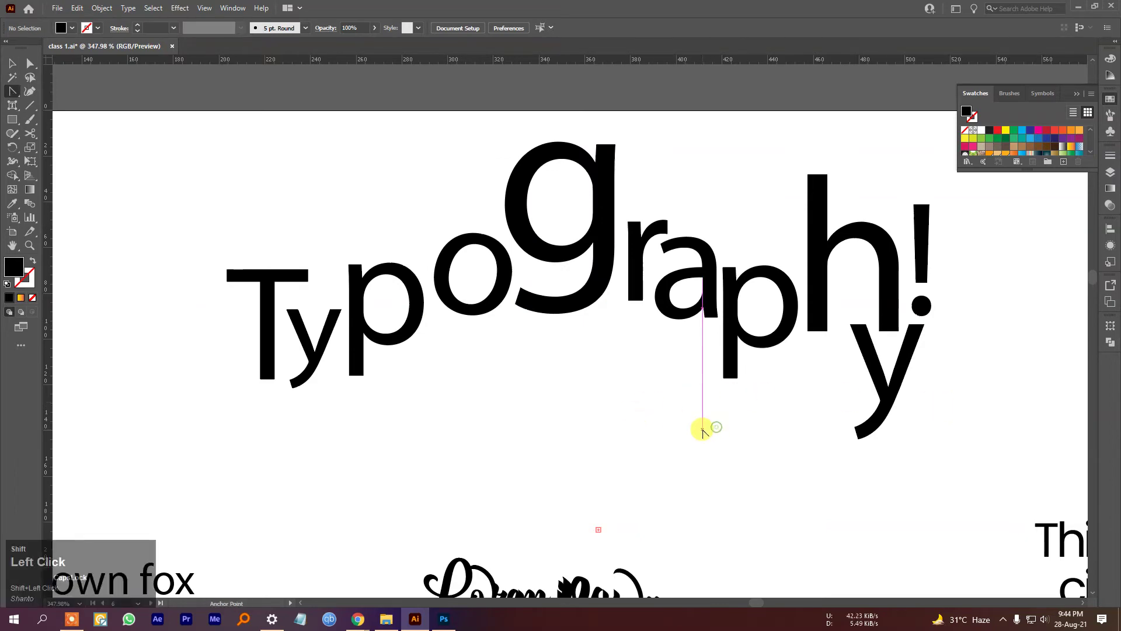
{"action": "left_click_drag", "start_coordinate": [769, 450], "coordinate": [603, 410]}
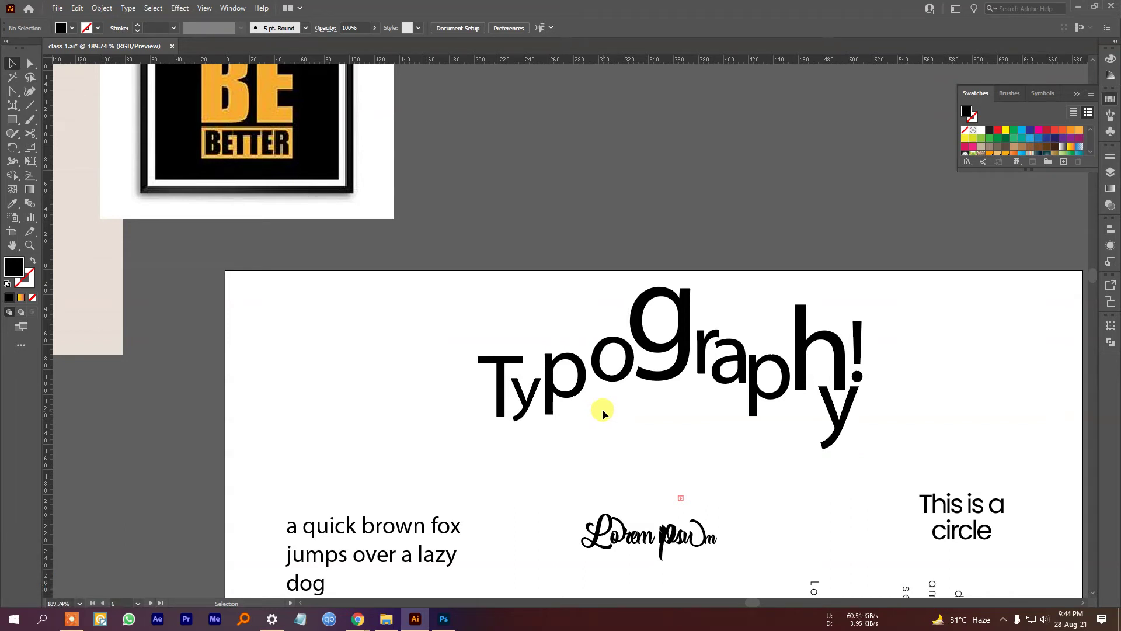
{"action": "left_click_drag", "start_coordinate": [713, 425], "coordinate": [563, 381]}
{"action": "left_click", "coordinate": [621, 369], "text": "ctrl"}
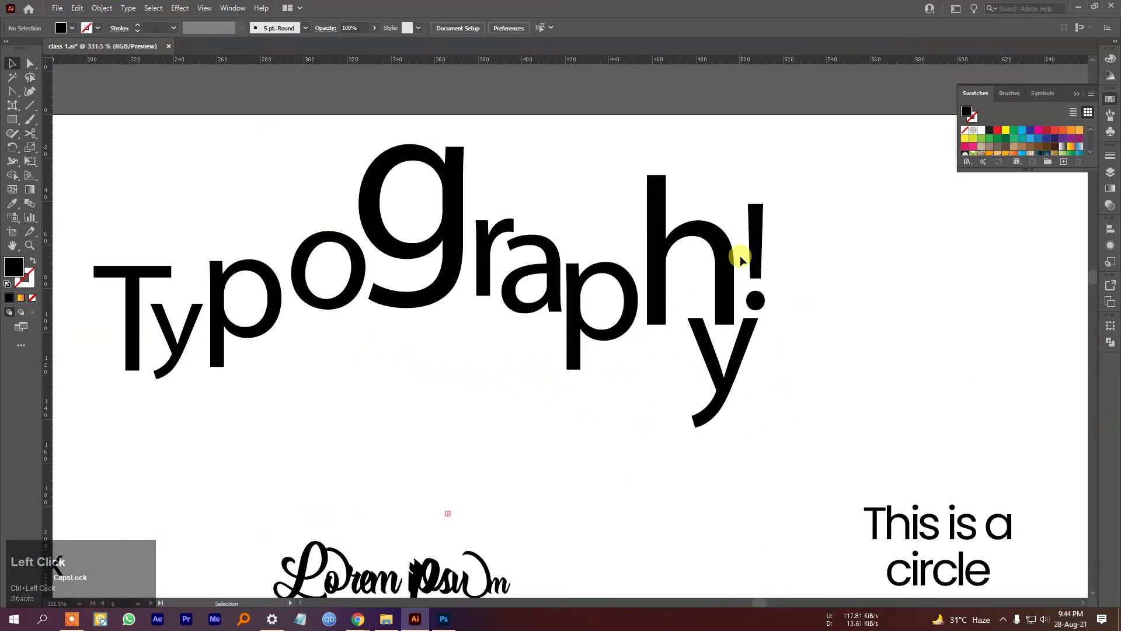
{"action": "left_click", "coordinate": [734, 268]}
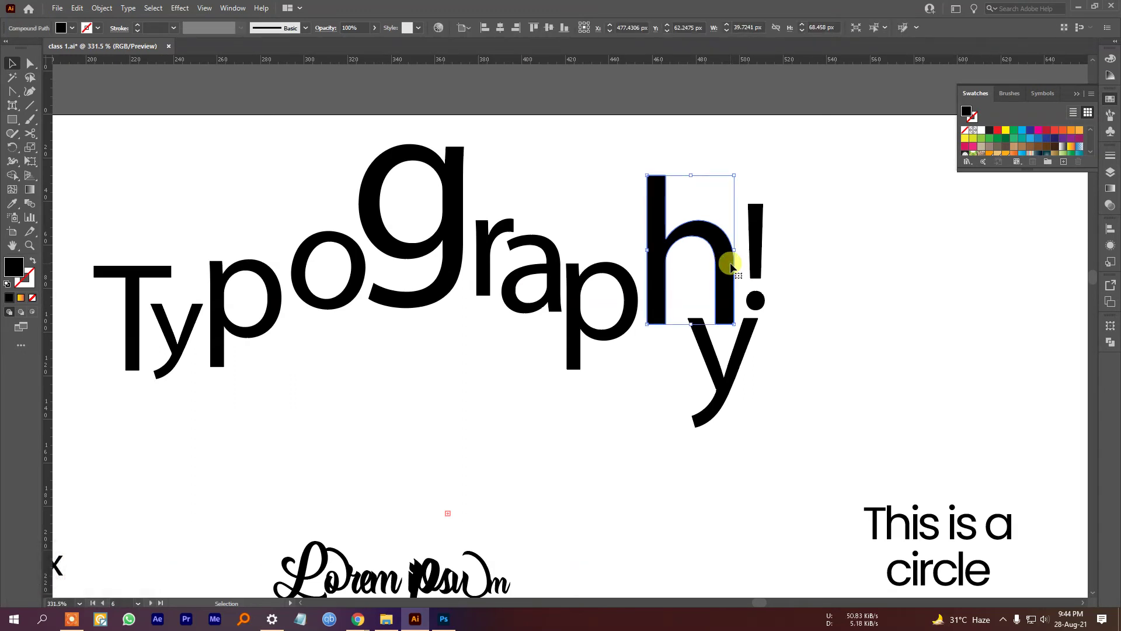
{"action": "left_click", "coordinate": [926, 448]}
{"action": "left_click_drag", "start_coordinate": [725, 425], "coordinate": [723, 376]}
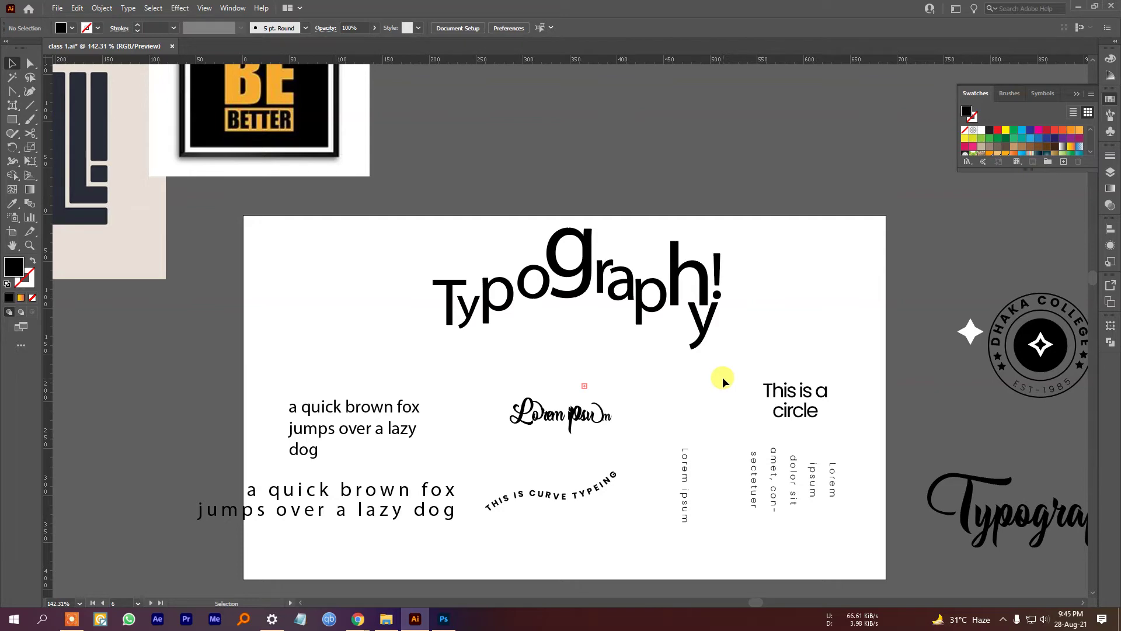
Add a horizontal line of placeholder point text, "Lorem ipsum", in the empty space above the "a quick brown fox" paragraph.
{"action": "left_click_drag", "start_coordinate": [716, 434], "coordinate": [324, 237]}
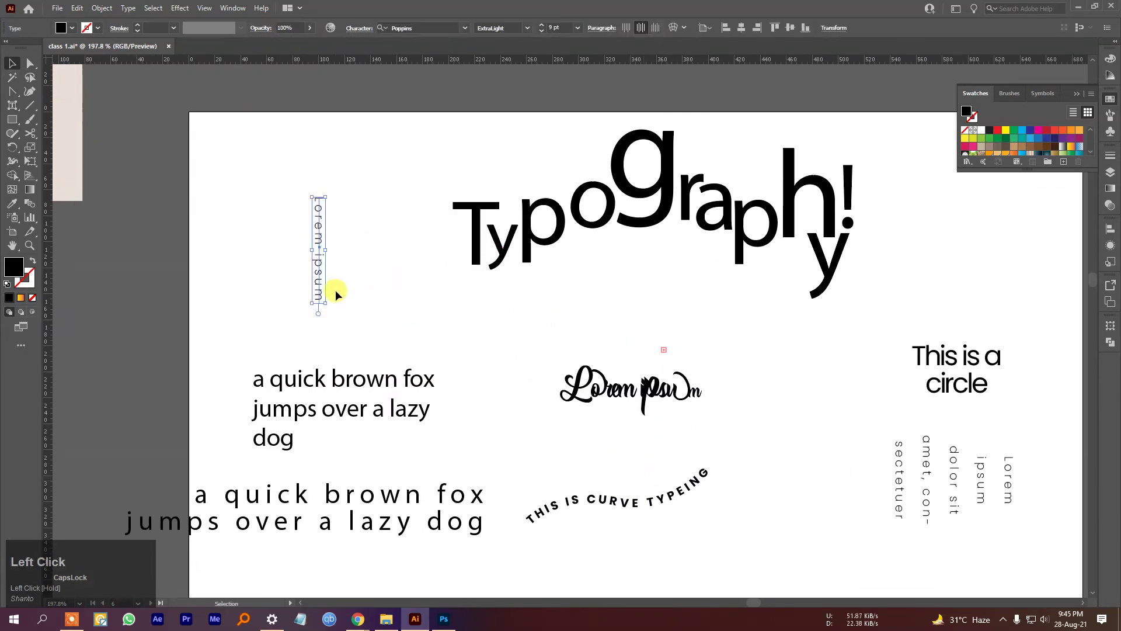
{"action": "key", "text": "ctrl+z"}
{"action": "right_click", "coordinate": [22, 107]}
{"action": "left_click", "coordinate": [59, 133]}
{"action": "left_click", "coordinate": [270, 243]}
{"action": "left_click", "coordinate": [283, 278]}
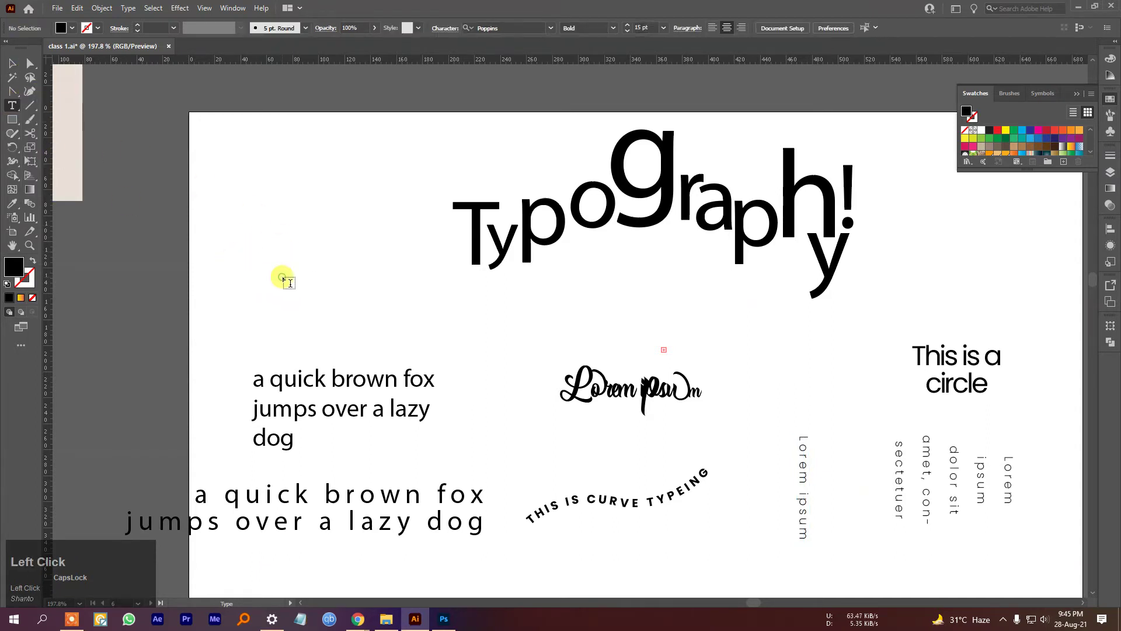
{"action": "key", "text": "Escape"}
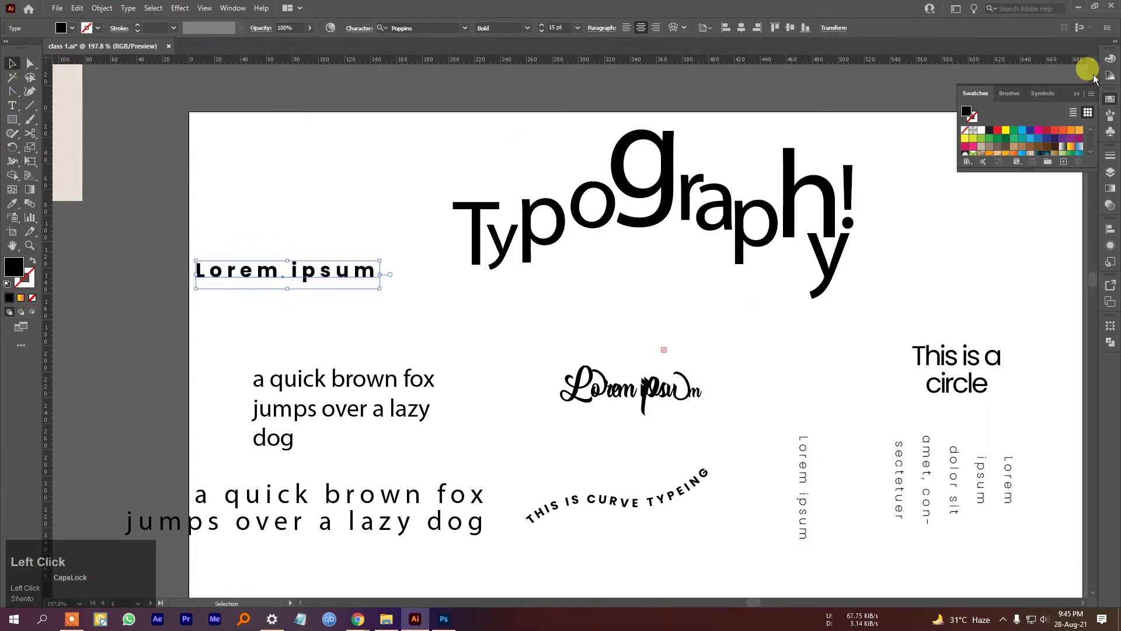
{"action": "left_click", "coordinate": [998, 272]}
{"action": "left_click_drag", "start_coordinate": [1046, 248], "coordinate": [753, 272]}
{"action": "scroll", "coordinate": [754, 271], "scroll_direction": "down", "scroll_amount": 5}
{"action": "scroll", "coordinate": [713, 251], "scroll_direction": "up", "scroll_amount": 5}
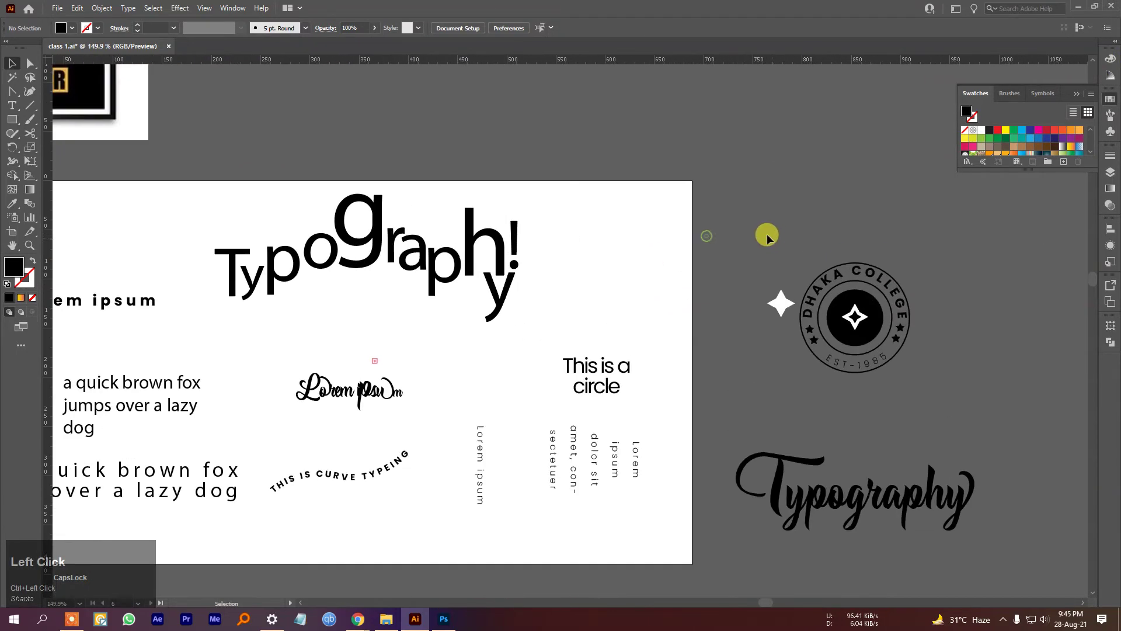
{"action": "left_click", "coordinate": [243, 8]}
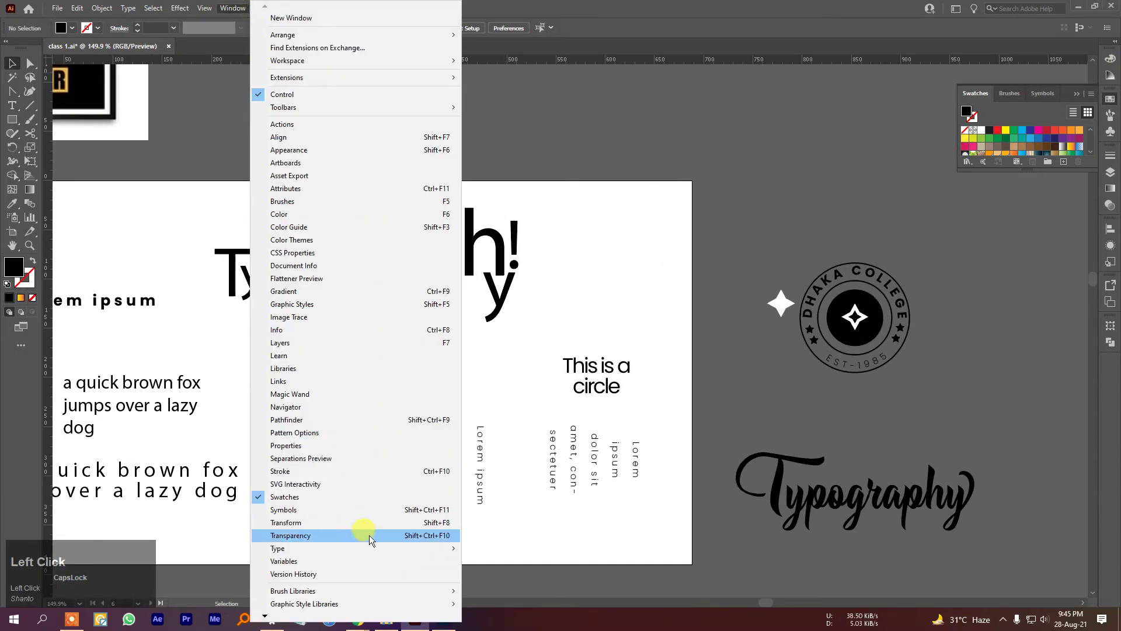
{"action": "mouse_move", "coordinate": [367, 547]}
{"action": "left_click", "coordinate": [554, 476]}
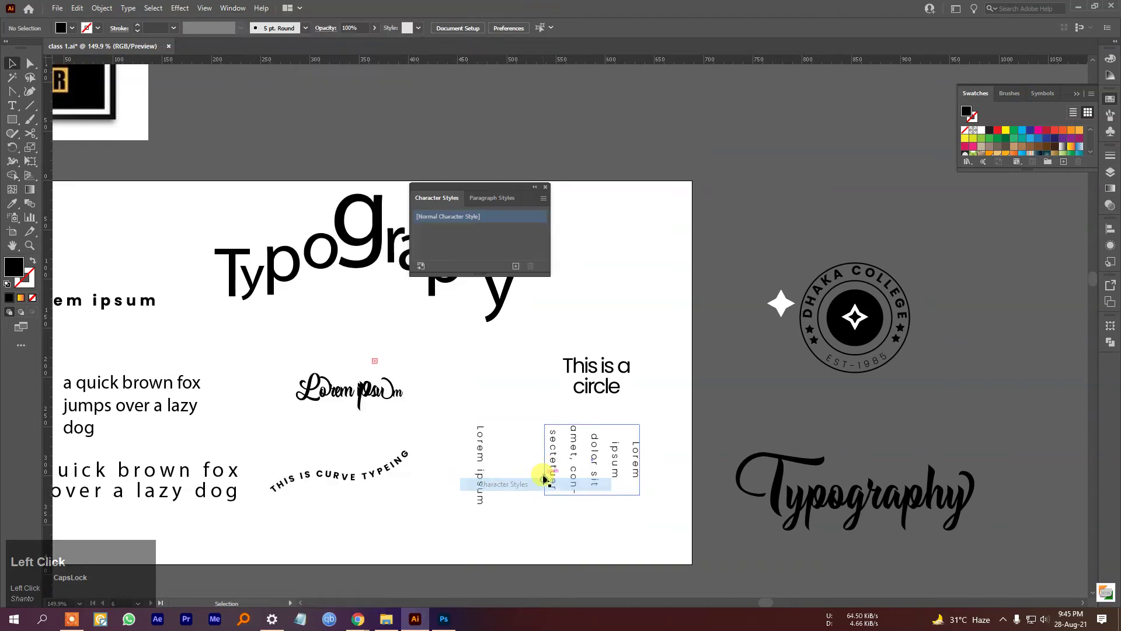
{"action": "left_click", "coordinate": [545, 186]}
Open the Character panel, dock it with the other collapsed panels, and set the font style to Medium with nothing selected.
{"action": "left_click", "coordinate": [233, 8]}
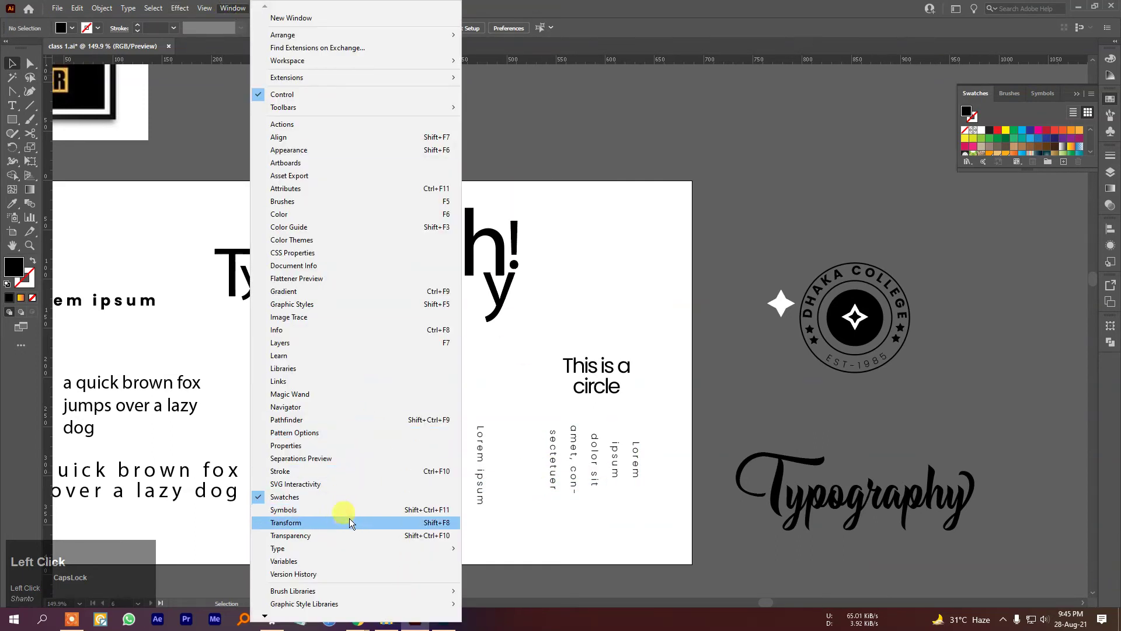
{"action": "mouse_move", "coordinate": [455, 549]}
{"action": "left_click", "coordinate": [508, 466]}
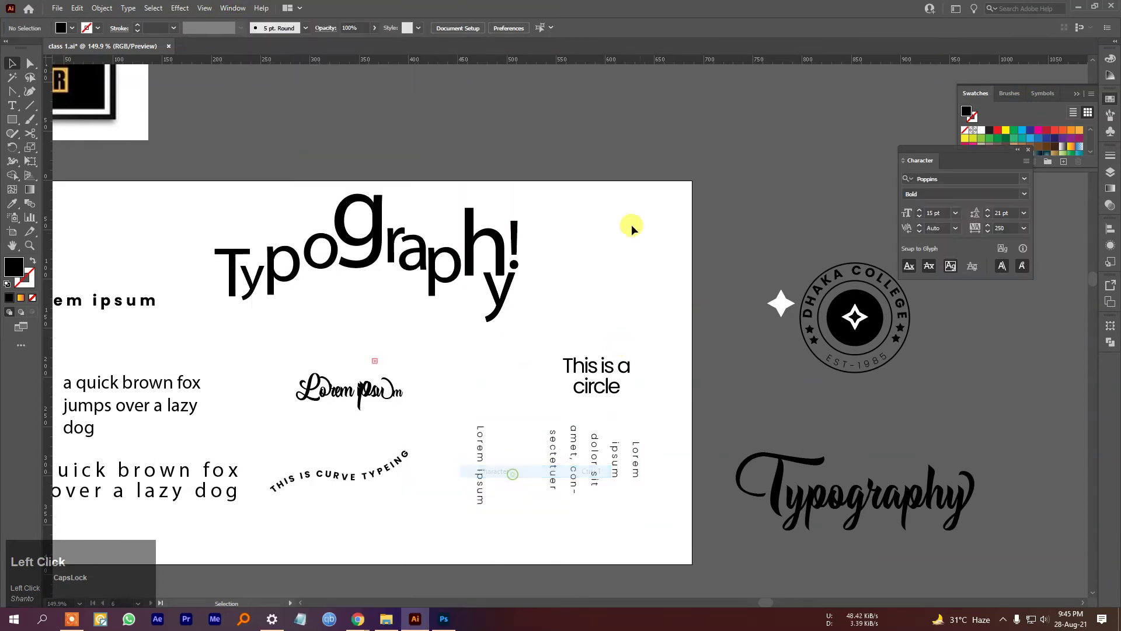
{"action": "left_click_drag", "start_coordinate": [963, 87], "coordinate": [1103, 65]}
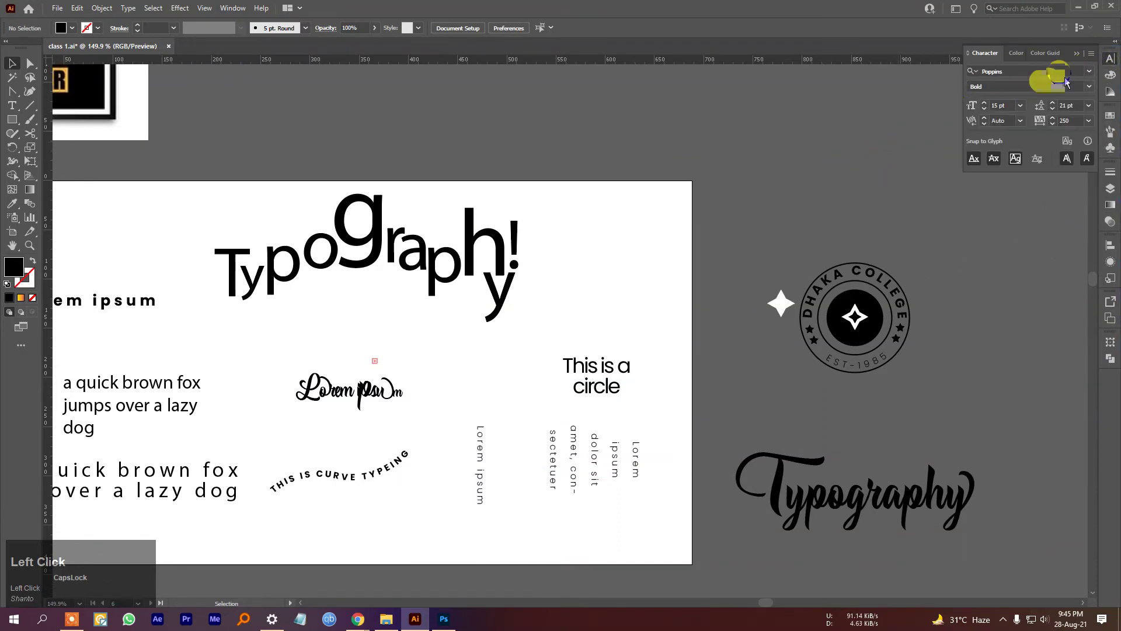
{"action": "left_click", "coordinate": [1087, 88]}
{"action": "left_click", "coordinate": [975, 201]}
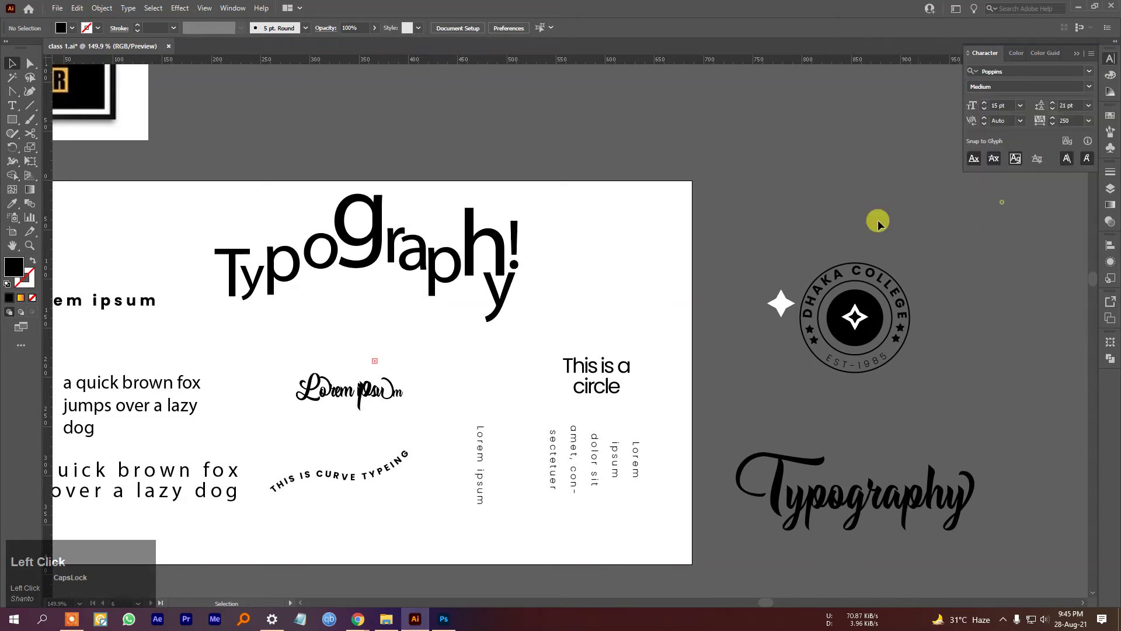
Set the tracking of the new horizontal "Lorem ipsum" text to 25.
{"action": "left_click_drag", "start_coordinate": [194, 294], "coordinate": [603, 242]}
{"action": "left_click", "coordinate": [363, 261]}
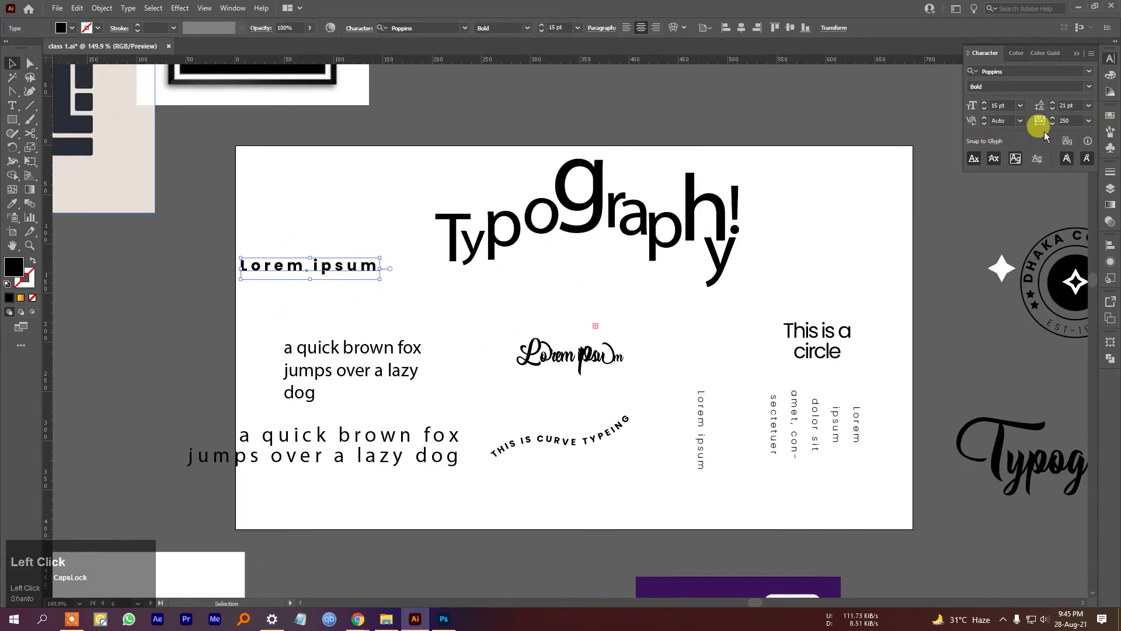
{"action": "left_click", "coordinate": [1088, 121]}
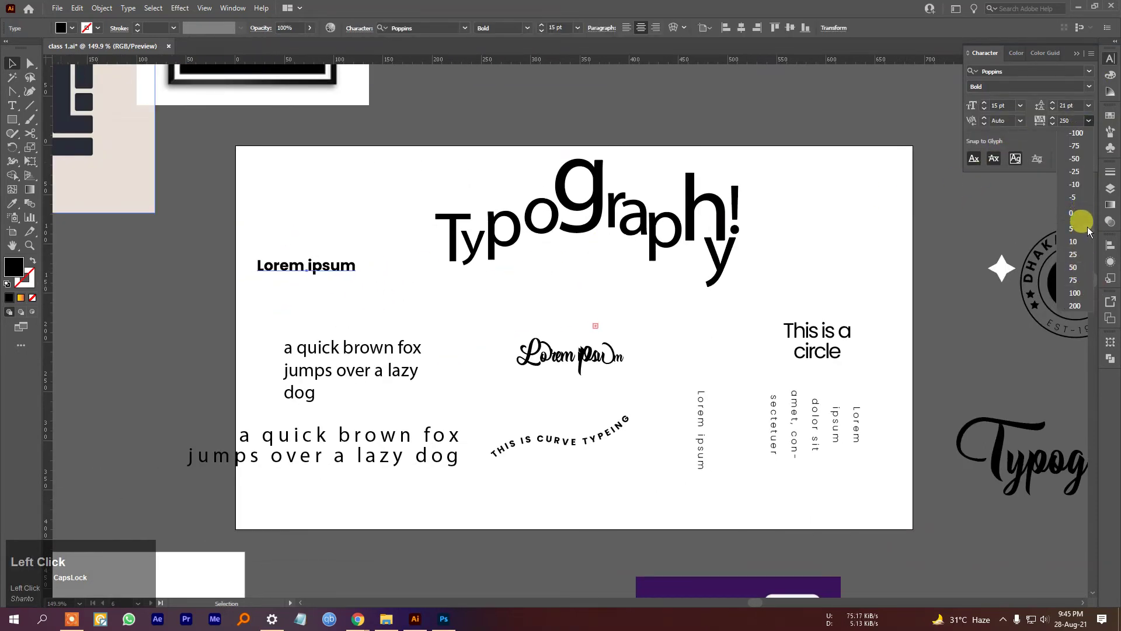
{"action": "left_click", "coordinate": [1073, 245]}
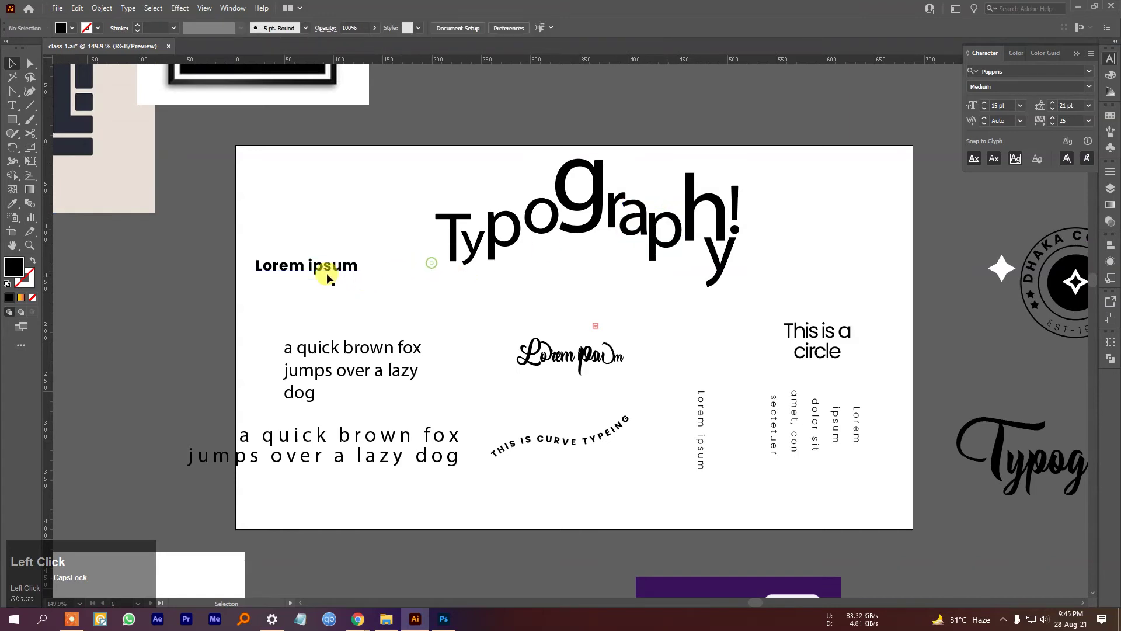
Scale the horizontal bold "Lorem ipsum" text up proportionally to about 20 pt and shift it slightly.
{"action": "scroll", "coordinate": [325, 263], "scroll_direction": "up", "scroll_amount": 2}
{"action": "left_click_drag", "start_coordinate": [382, 281], "coordinate": [437, 291]}
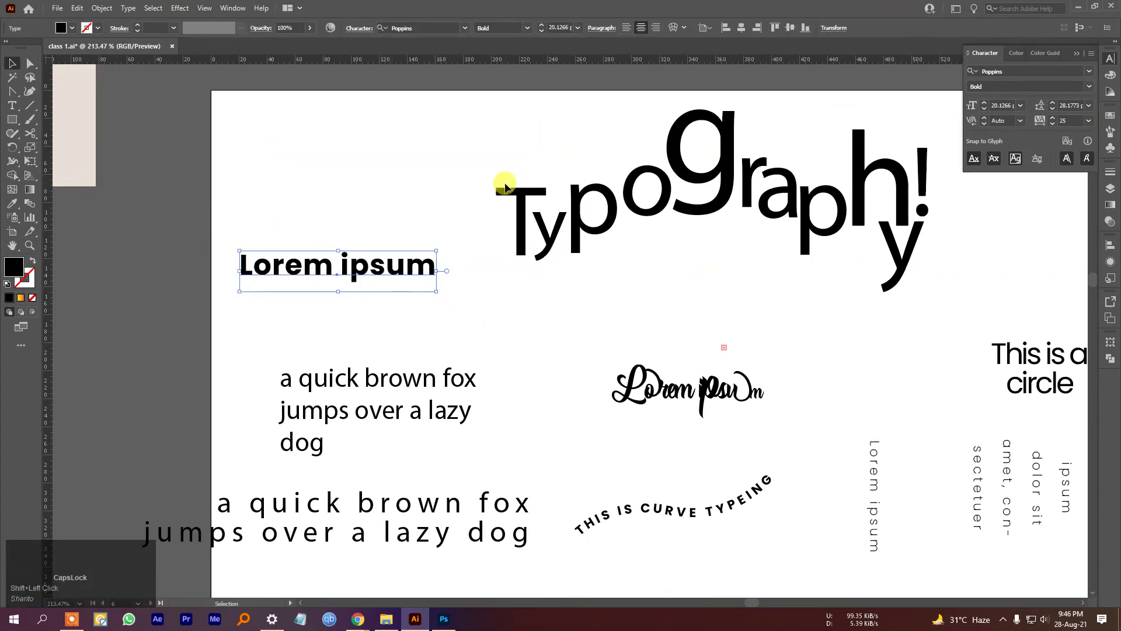
{"action": "left_click_drag", "start_coordinate": [348, 263], "coordinate": [351, 266]}
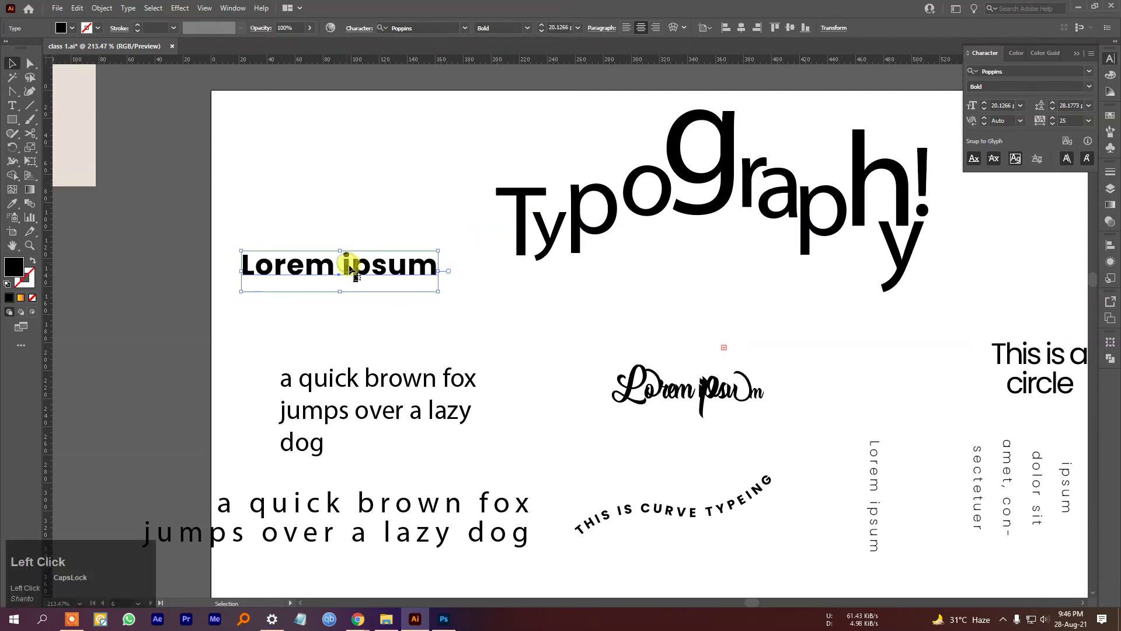
Replace the horizontal bold "Lorem ipsum" text with "netflix" and set its font to Bebas Neue Bold.
{"action": "double_click", "coordinate": [344, 262]}
{"action": "key", "text": "ctrl+a"}
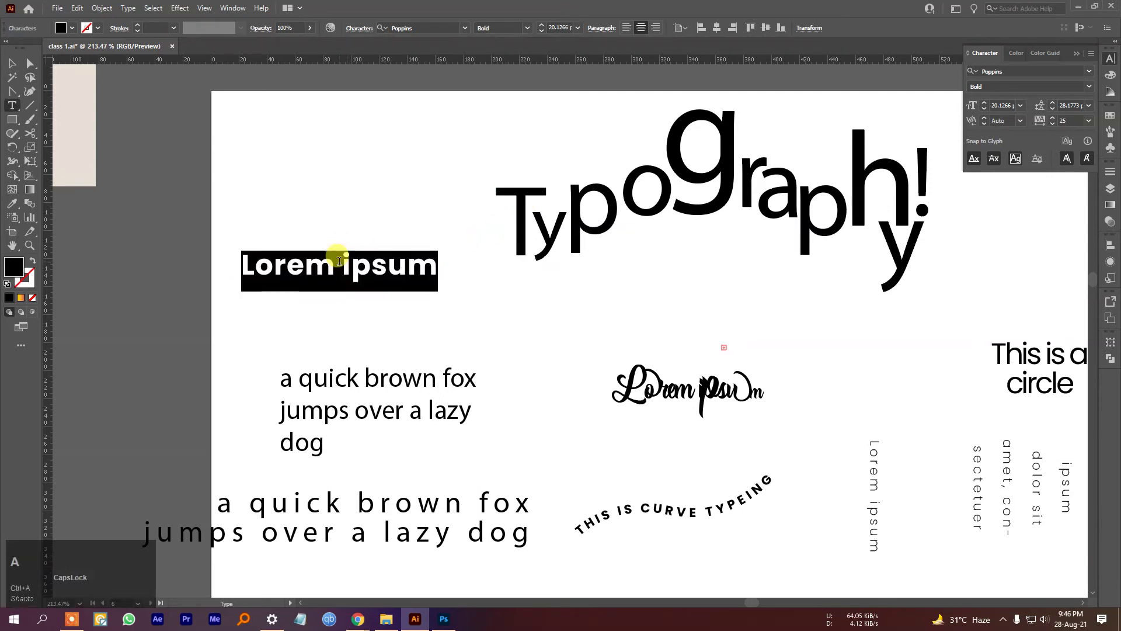
{"action": "type", "text": "Netflix"}
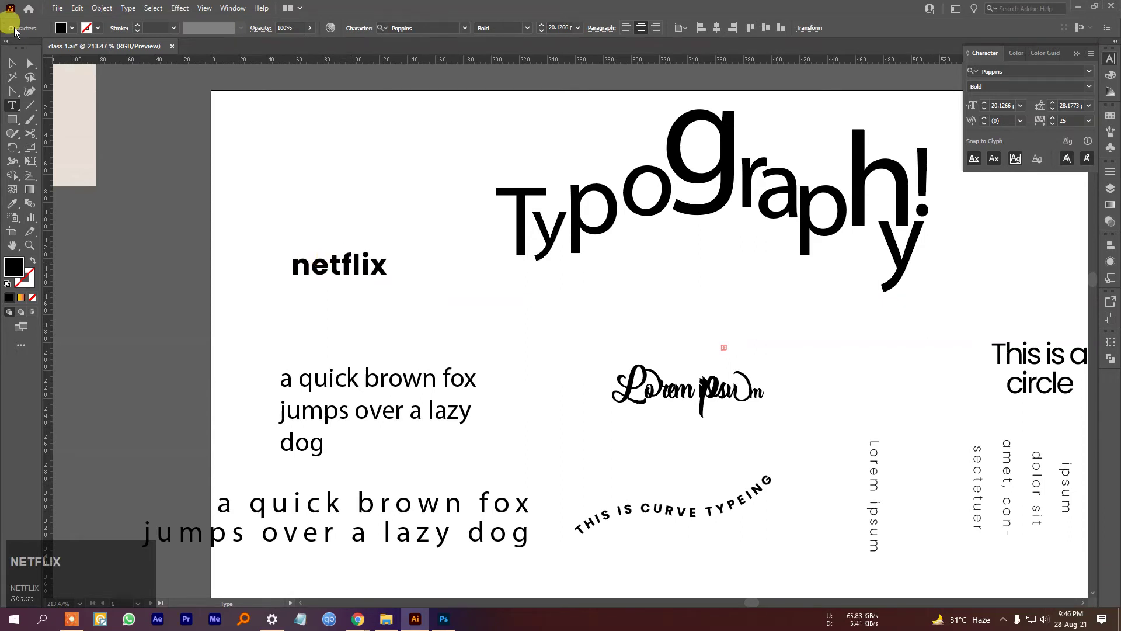
{"action": "left_click", "coordinate": [12, 63]}
{"action": "left_click", "coordinate": [1045, 71]}
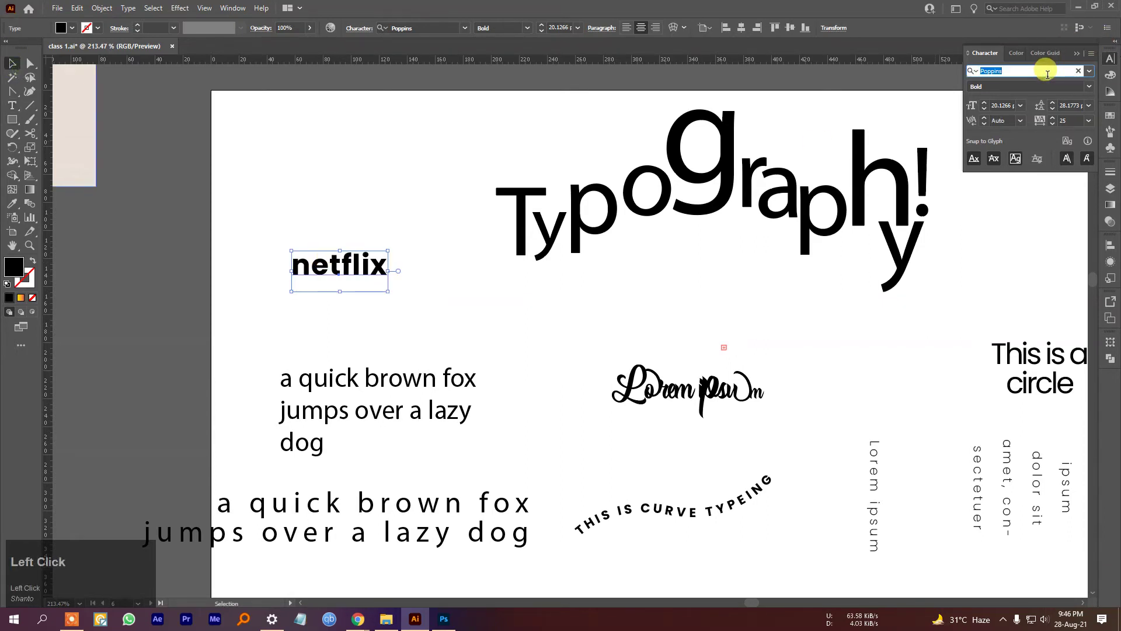
{"action": "type", "text": "beb"}
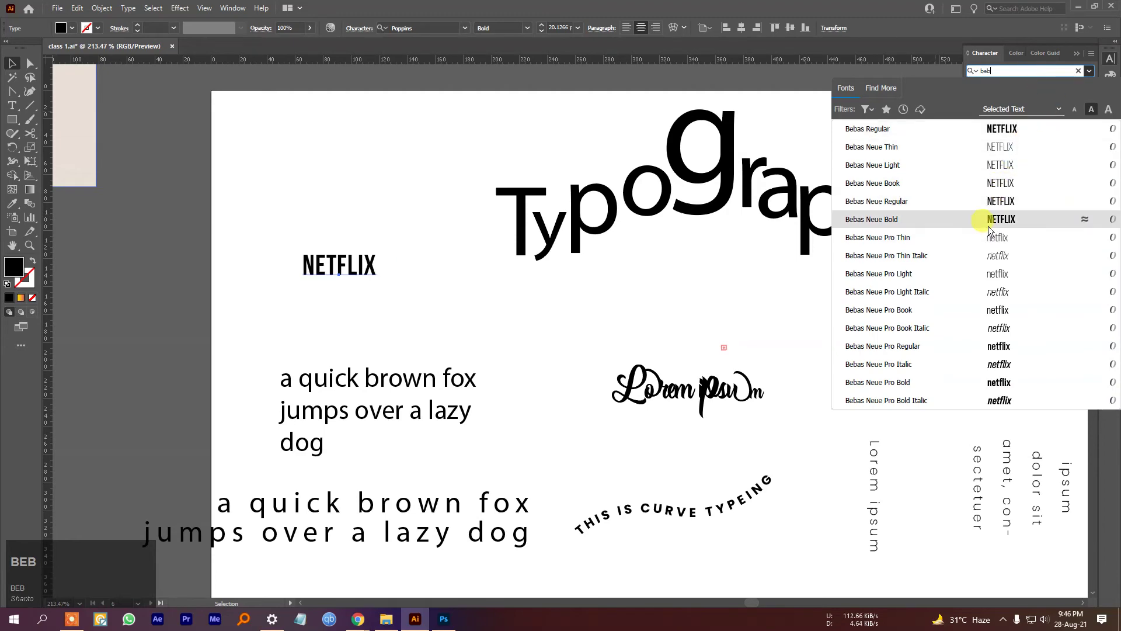
{"action": "left_click", "coordinate": [998, 219]}
Delete all the other text samples and the outlined "Typography!" lettering from the artboard, keeping only the NETFLIX text.
{"action": "scroll", "coordinate": [888, 326], "scroll_direction": "down", "scroll_amount": 5}
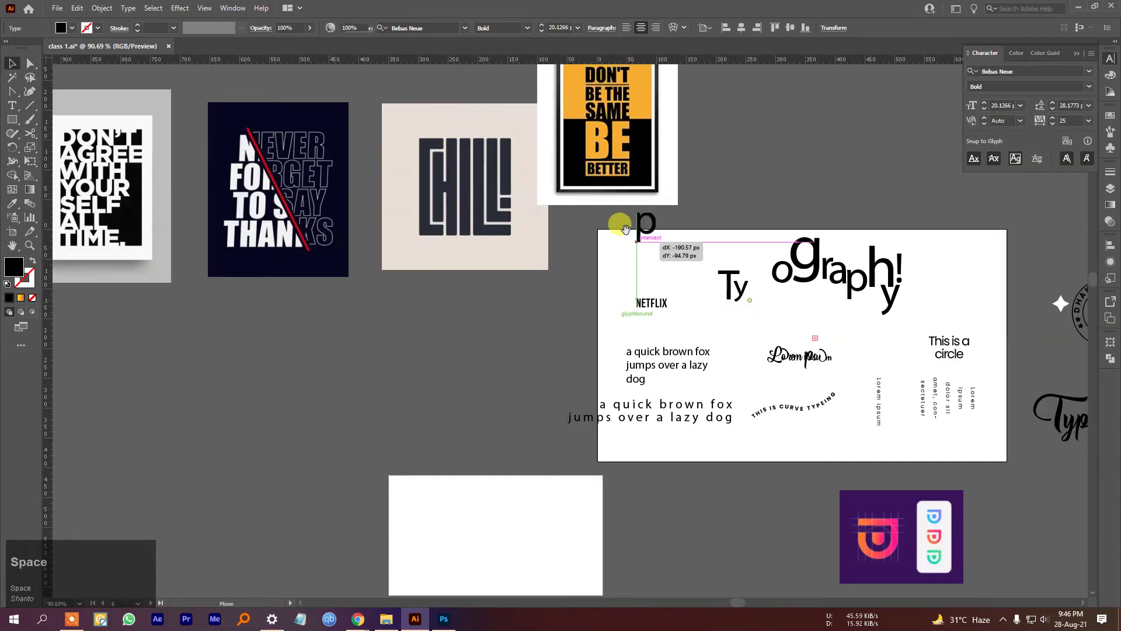
{"action": "key", "text": "ctrl+z"}
{"action": "left_click_drag", "start_coordinate": [898, 429], "coordinate": [764, 276]}
{"action": "left_click_drag", "start_coordinate": [446, 175], "coordinate": [877, 300]}
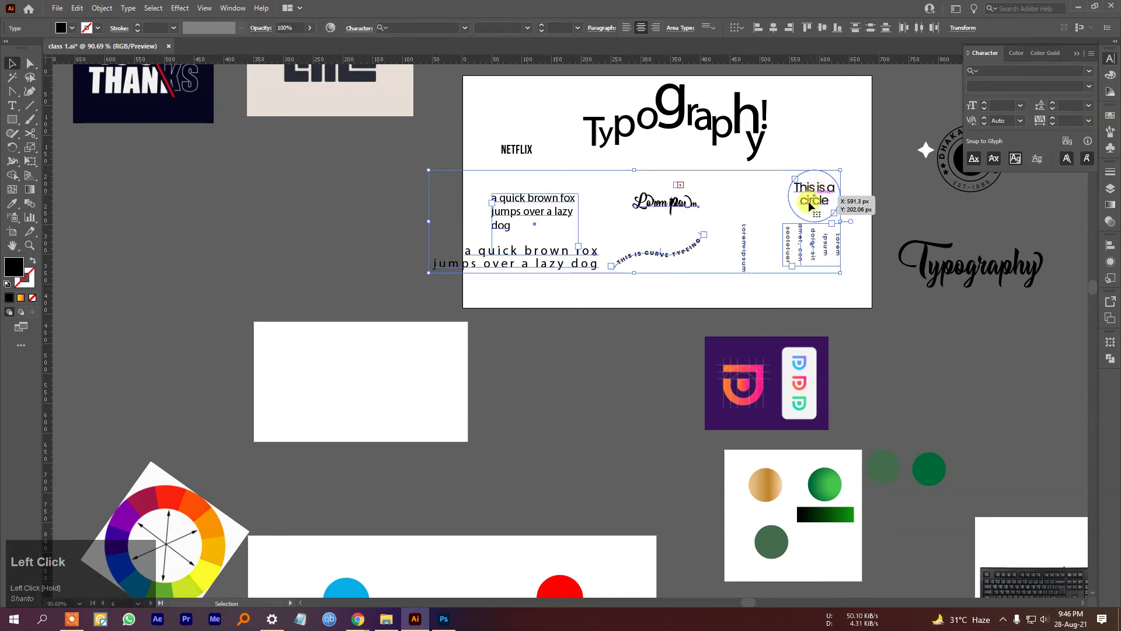
{"action": "key", "text": "Delete"}
{"action": "left_click_drag", "start_coordinate": [817, 197], "coordinate": [596, 94]}
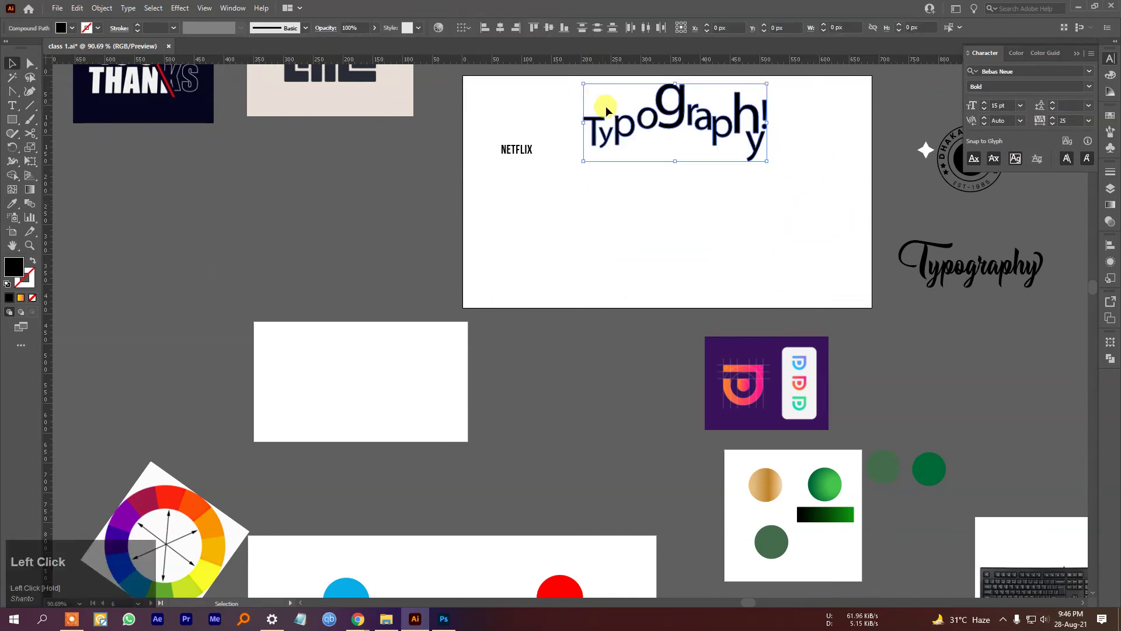
{"action": "key", "text": "Delete"}
Scale the NETFLIX text up to about 96 pt and fill it with red sampled from the red circle below.
{"action": "left_click", "coordinate": [520, 141]}
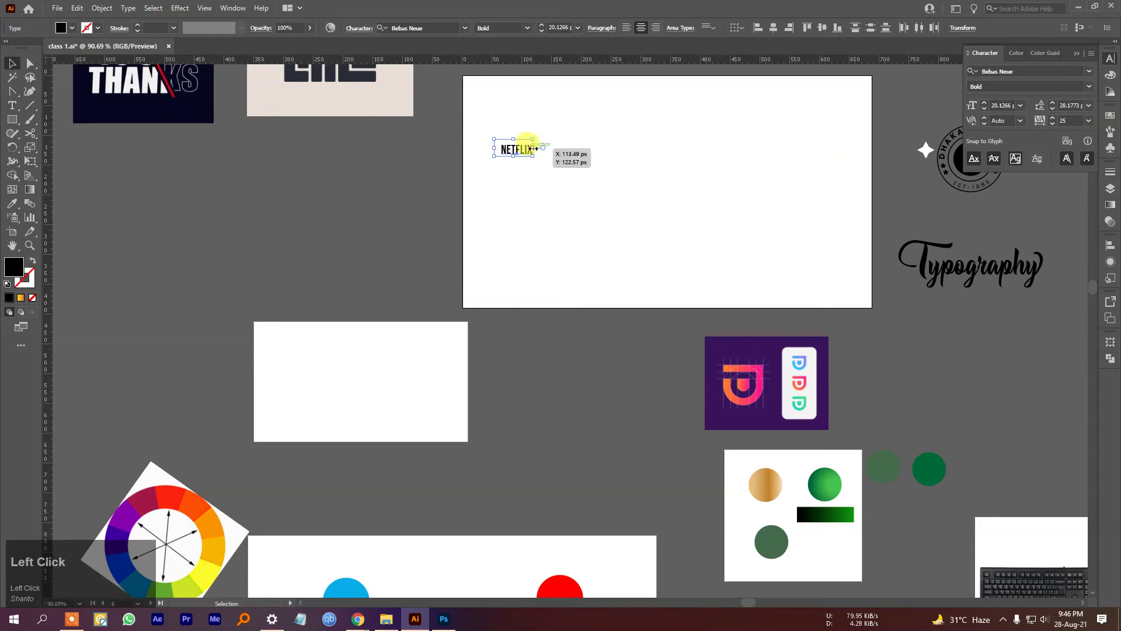
{"action": "left_click_drag", "start_coordinate": [533, 155], "coordinate": [720, 186]}
{"action": "scroll", "coordinate": [794, 409], "scroll_direction": "down", "scroll_amount": 1}
{"action": "key", "text": "i"}
{"action": "left_click", "coordinate": [564, 569]}
{"action": "key", "text": "v"}
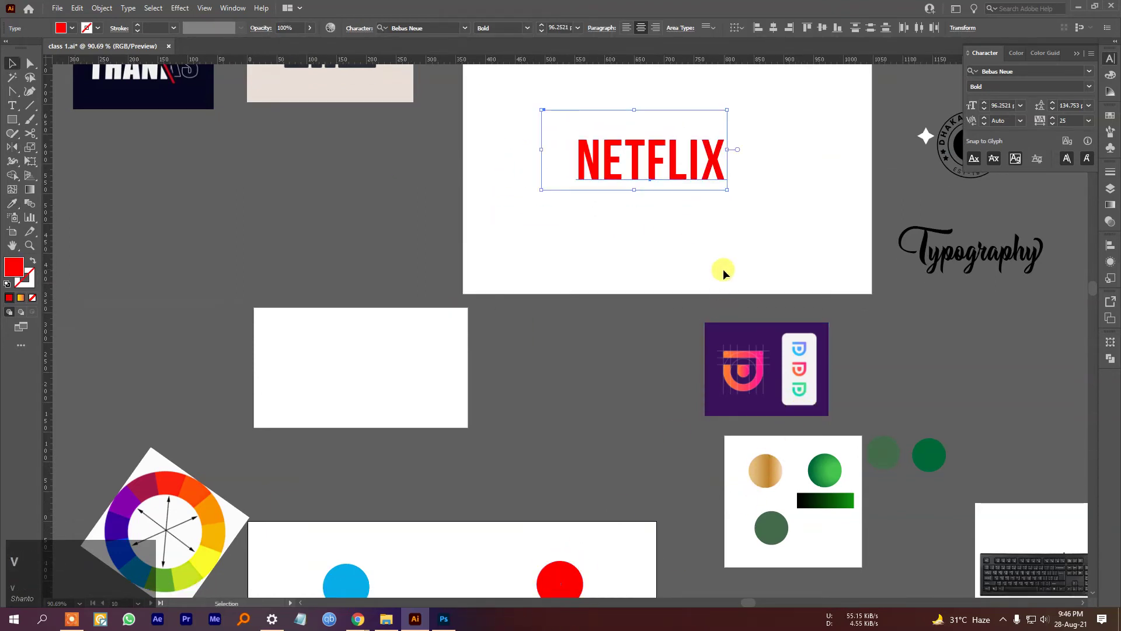
Try an Arc envelope warp on the NETFLIX text with live preview, using bends of -24% and 24%.
{"action": "left_click", "coordinate": [735, 180], "text": "ctrl"}
{"action": "left_click", "coordinate": [609, 233], "text": "ctrl"}
{"action": "left_click_drag", "start_coordinate": [514, 334], "coordinate": [552, 337]}
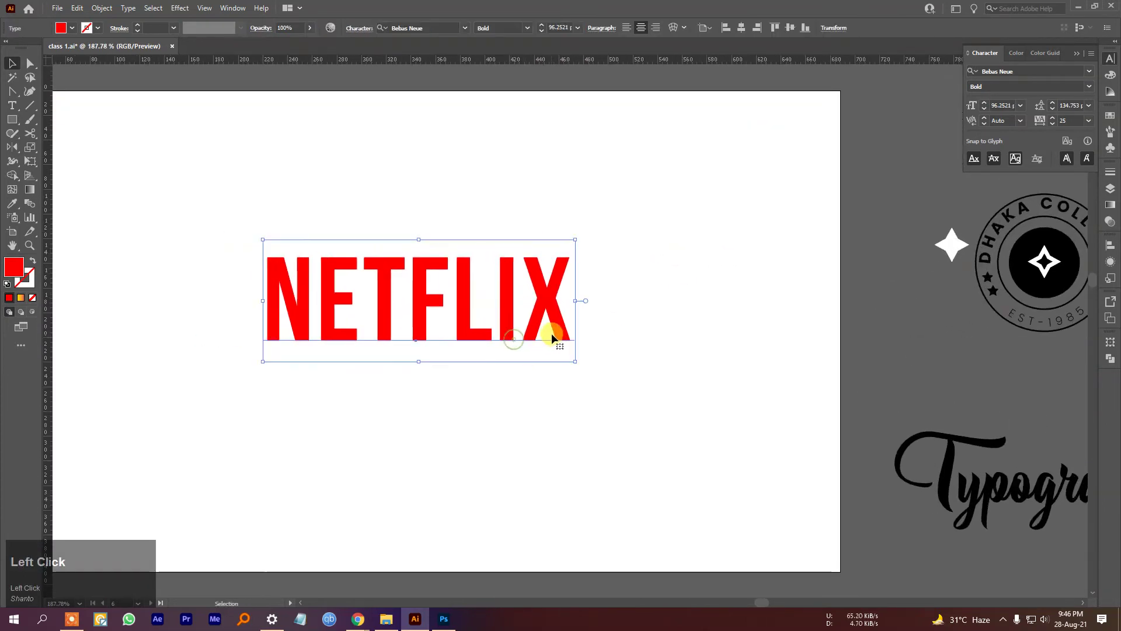
{"action": "left_click", "coordinate": [676, 29]}
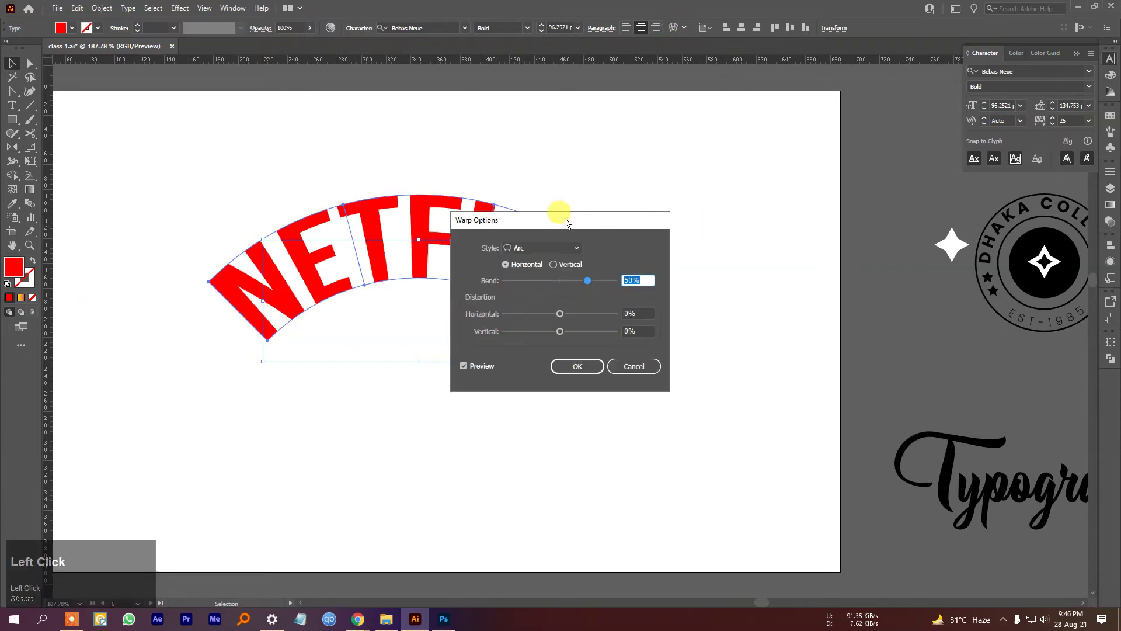
{"action": "left_click_drag", "start_coordinate": [563, 220], "coordinate": [895, 184]}
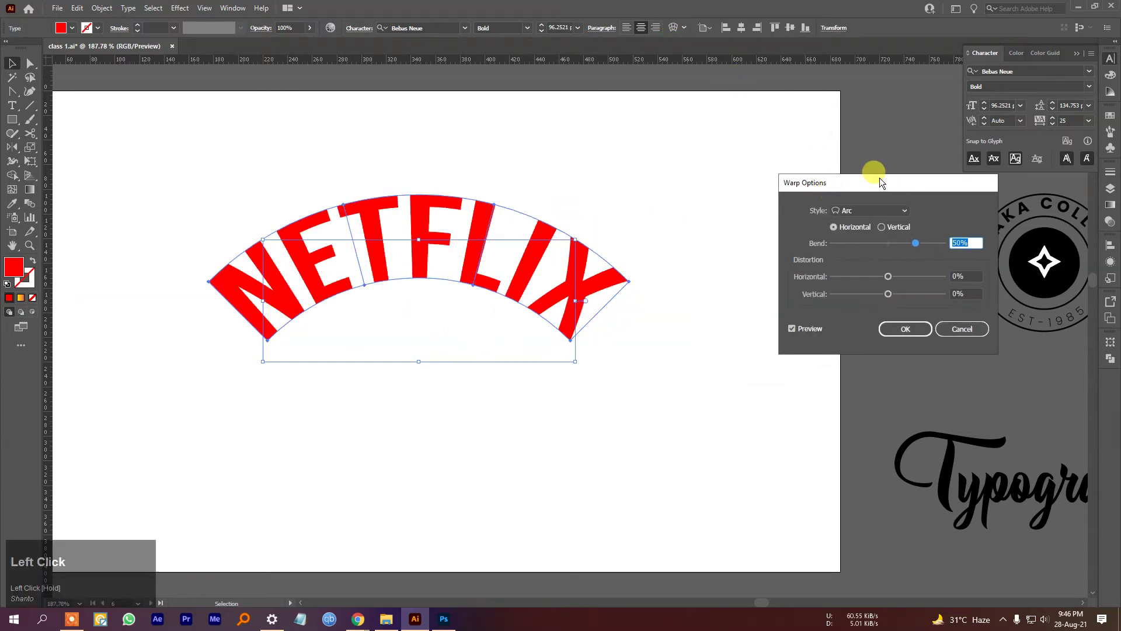
{"action": "left_click", "coordinate": [798, 327]}
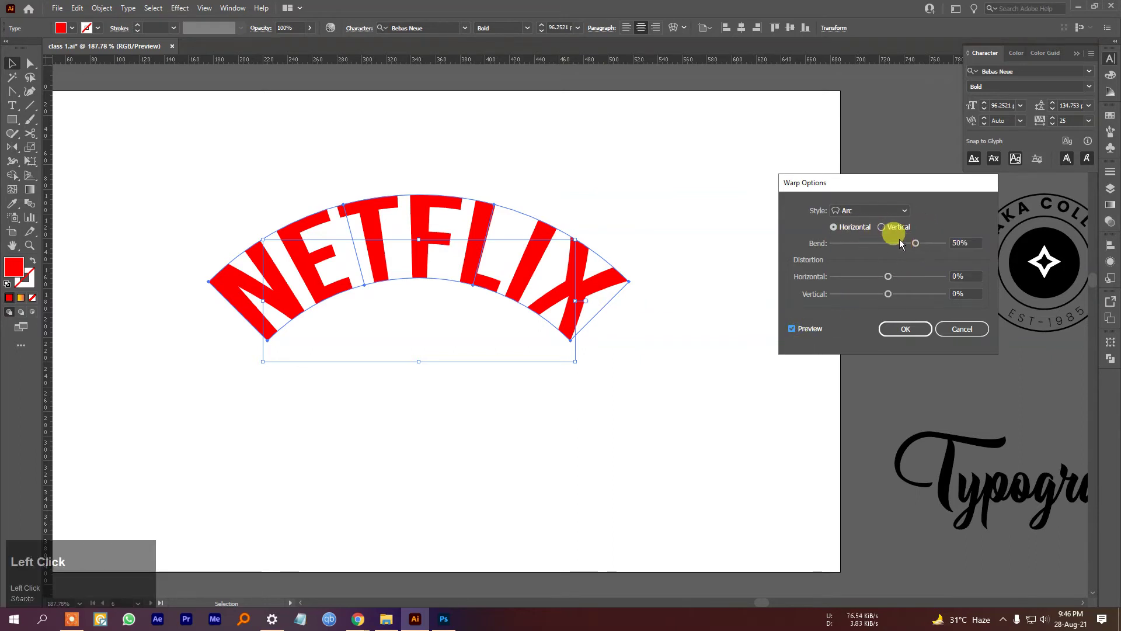
{"action": "left_click_drag", "start_coordinate": [915, 242], "coordinate": [875, 247]}
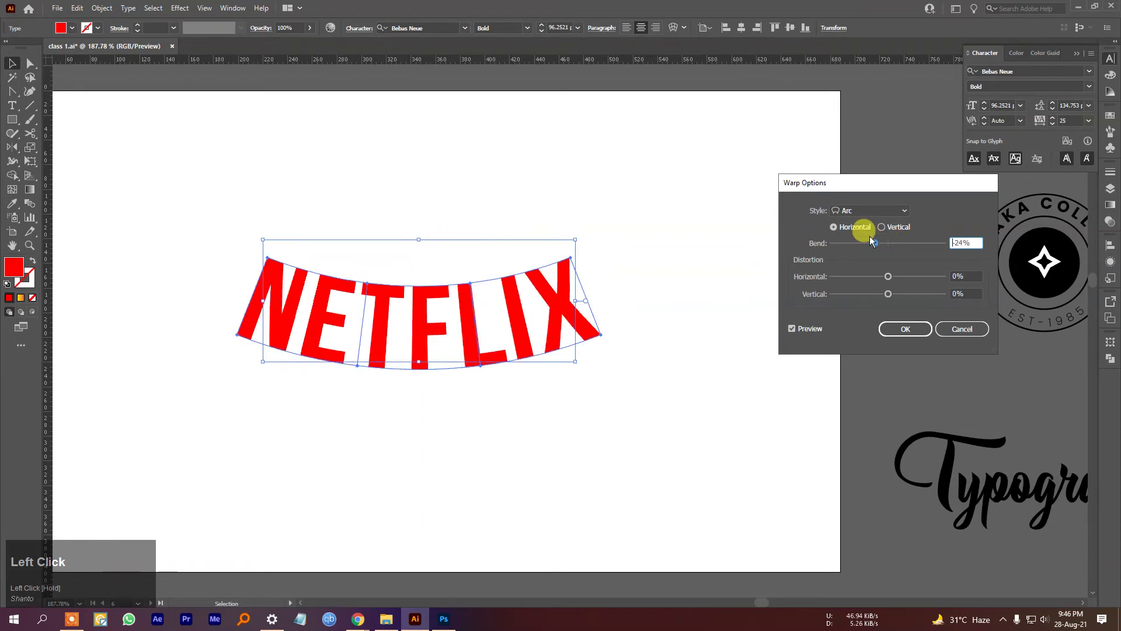
{"action": "key", "text": "Delete"}
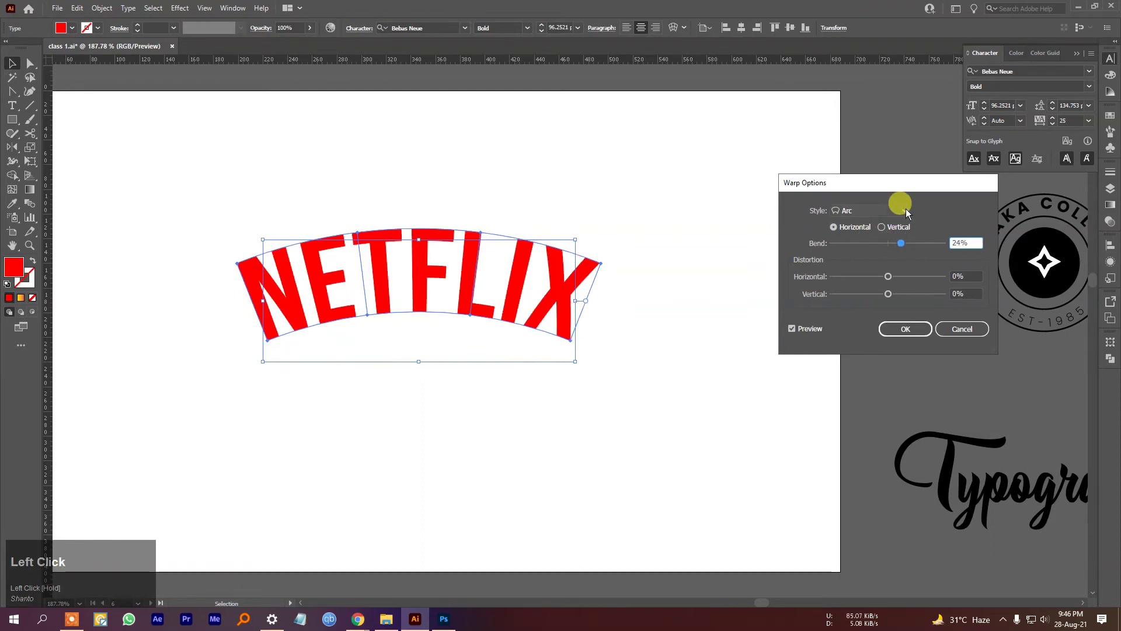
Try the Arc Lower warp style on the NETFLIX text with a bend of -14%.
{"action": "left_click", "coordinate": [904, 211]}
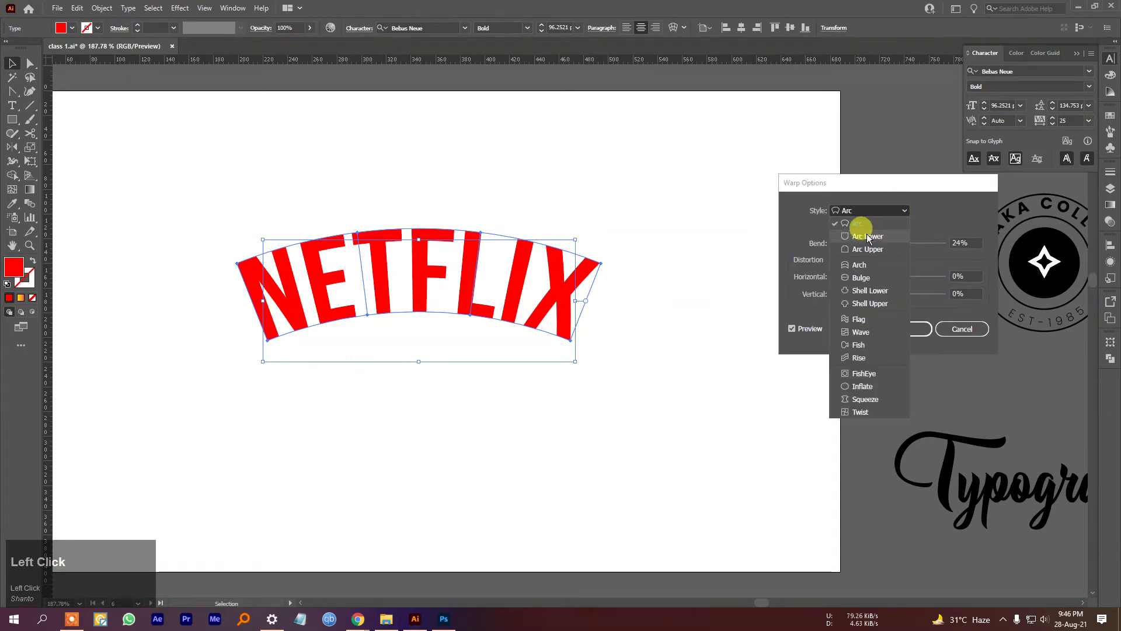
{"action": "left_click", "coordinate": [867, 236]}
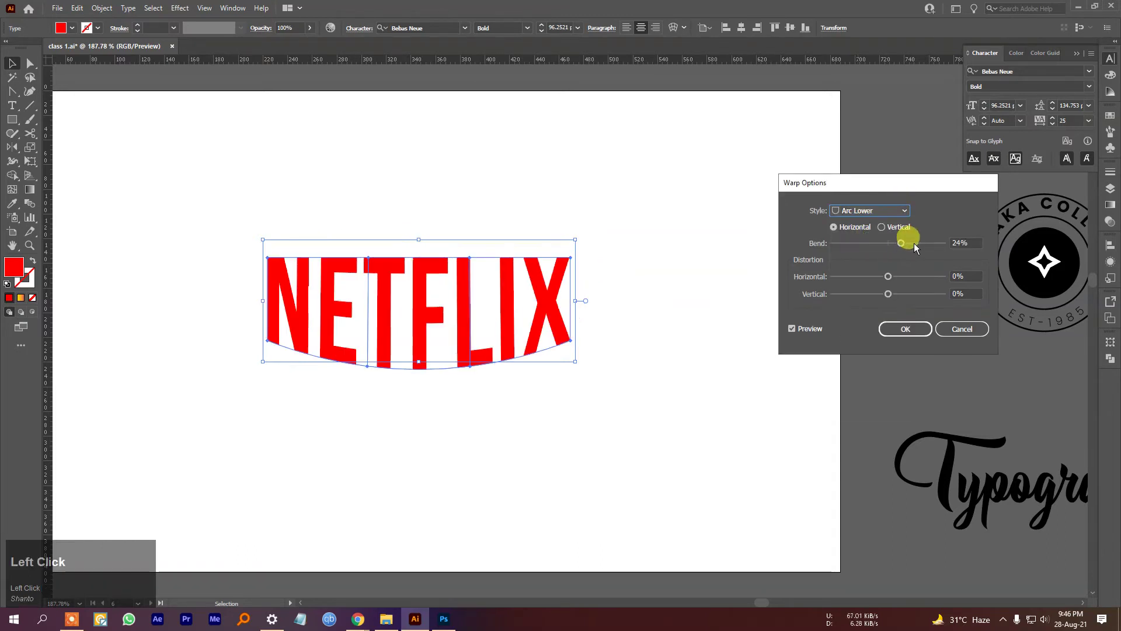
{"action": "left_click_drag", "start_coordinate": [902, 244], "coordinate": [882, 252]}
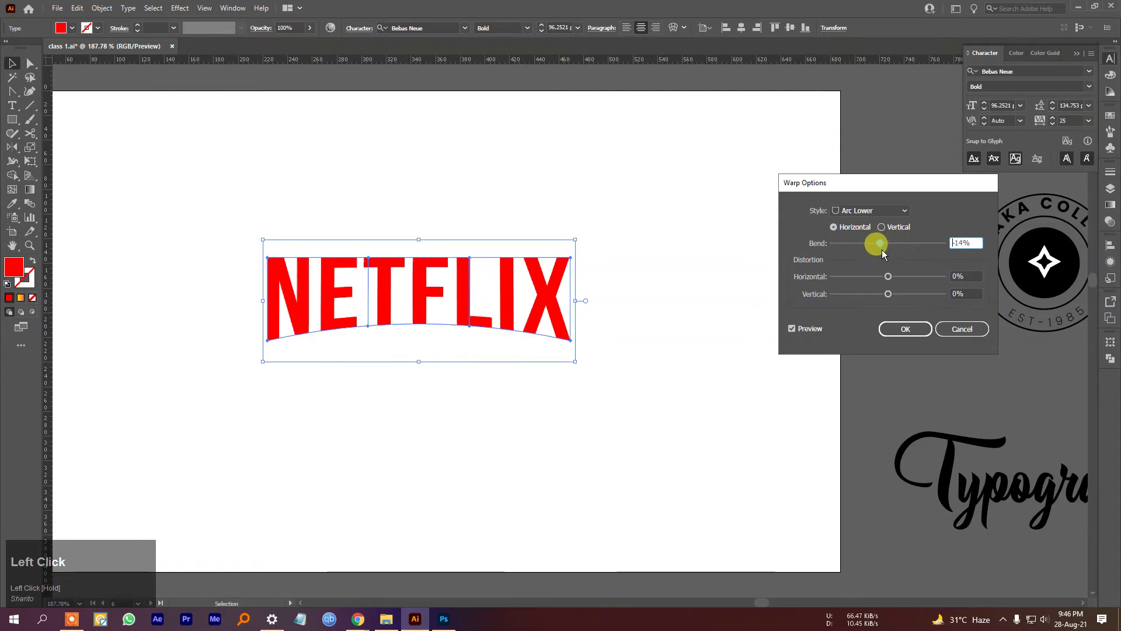
{"action": "left_click", "coordinate": [881, 212]}
{"action": "left_click", "coordinate": [876, 233]}
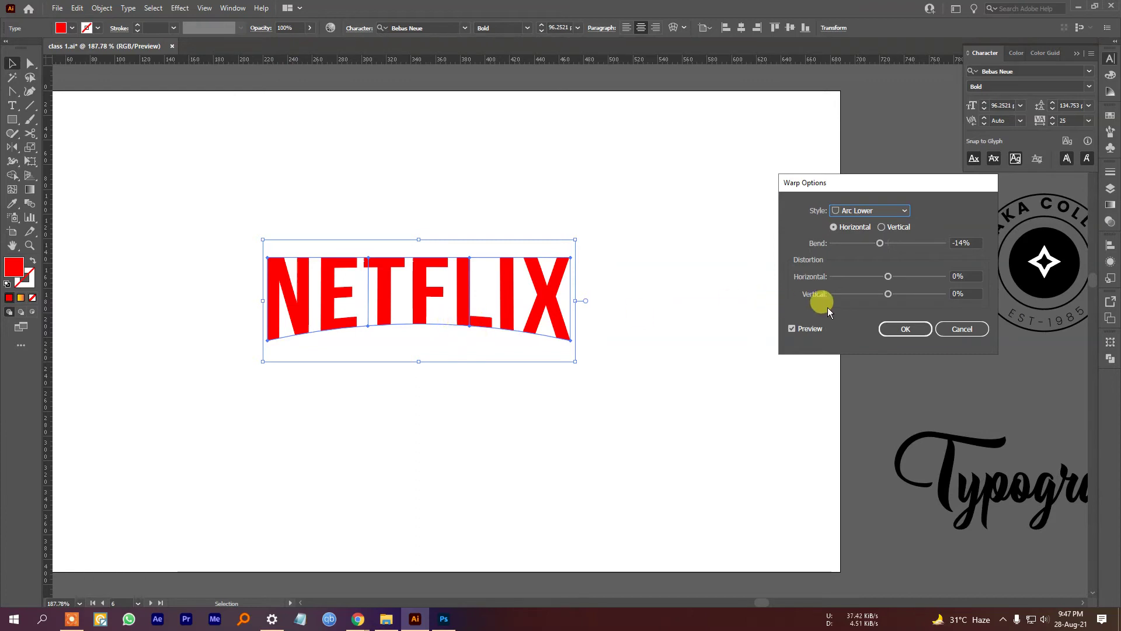
Try the Arch and Shell Upper warp styles on the NETFLIX text with 9% bend and 75% horizontal distortion.
{"action": "left_click", "coordinate": [896, 212]}
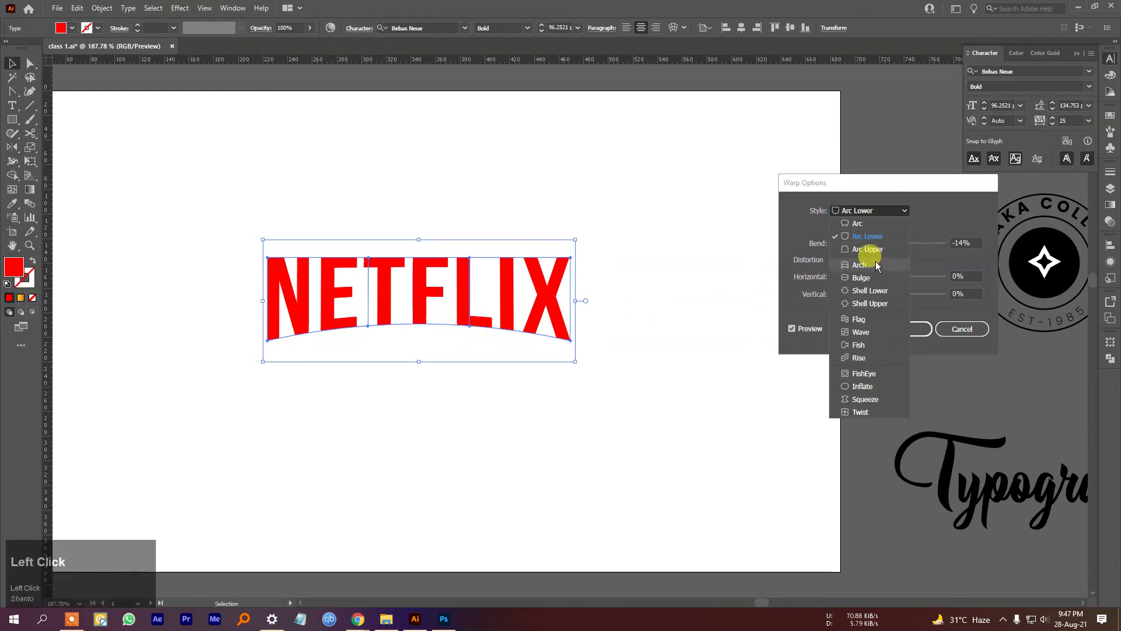
{"action": "left_click", "coordinate": [862, 265]}
{"action": "left_click_drag", "start_coordinate": [879, 243], "coordinate": [929, 275]}
{"action": "left_click", "coordinate": [883, 211]}
{"action": "left_click", "coordinate": [876, 302]}
Try the Flag warp style with 75% horizontal and 20% vertical distortion, then cancel the warp.
{"action": "left_click", "coordinate": [904, 210]}
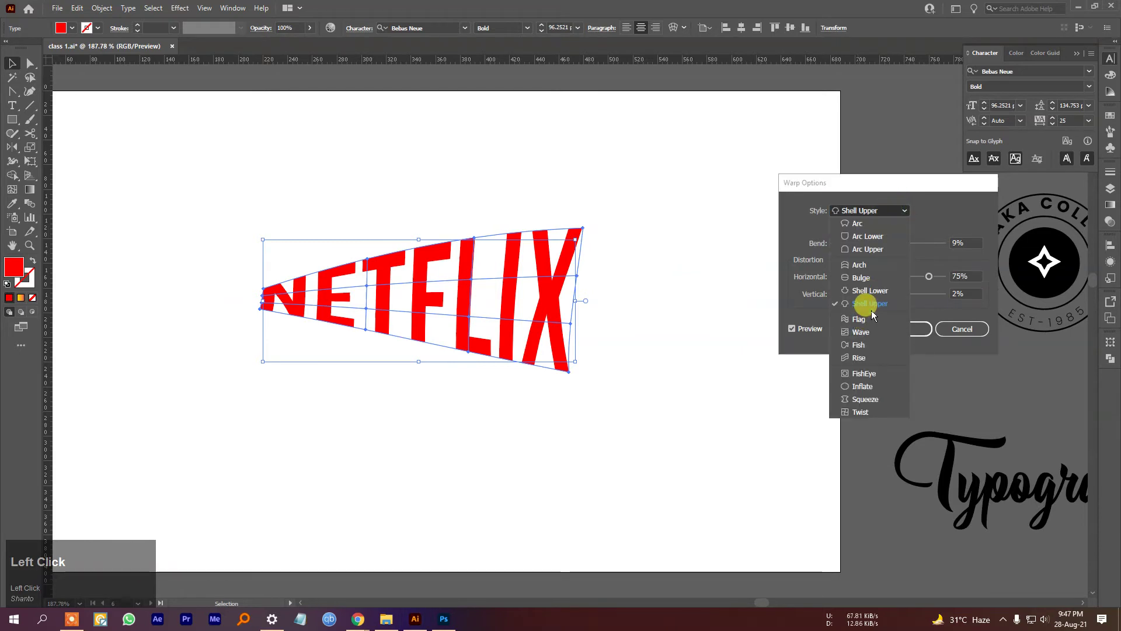
{"action": "left_click", "coordinate": [860, 319]}
{"action": "left_click", "coordinate": [927, 277]}
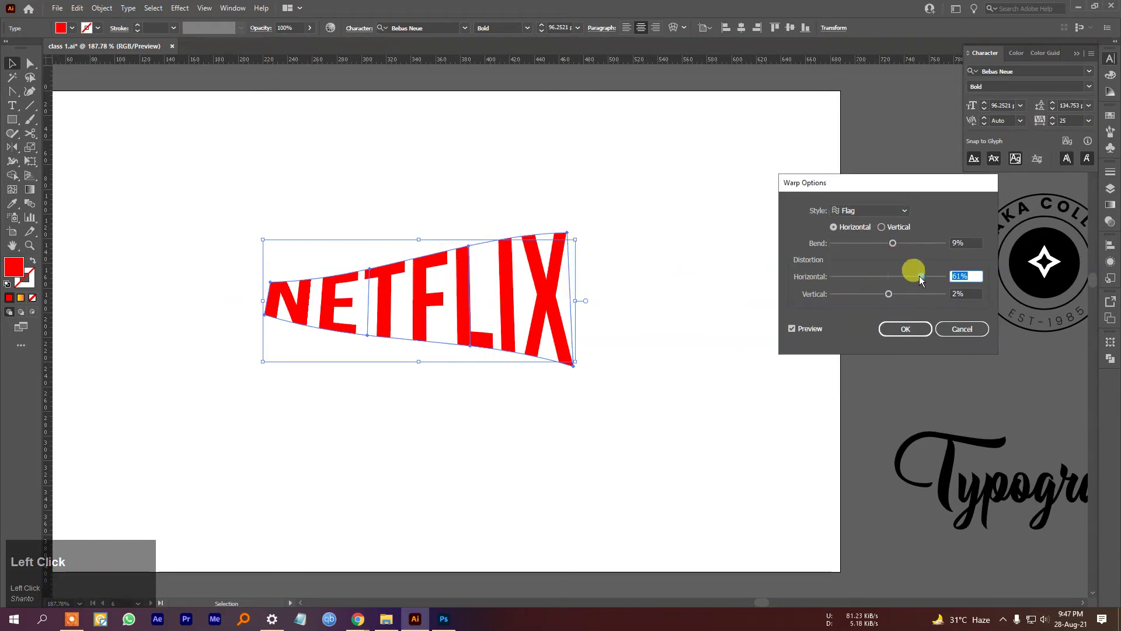
{"action": "mouse_move", "coordinate": [892, 300]}
{"action": "left_mouse_down"}
{"action": "mouse_move", "coordinate": [902, 292]}
{"action": "mouse_move", "coordinate": [864, 295]}
{"action": "mouse_move", "coordinate": [899, 294]}
{"action": "left_mouse_up"}
{"action": "left_click", "coordinate": [902, 211]}
{"action": "left_click", "coordinate": [899, 240]}
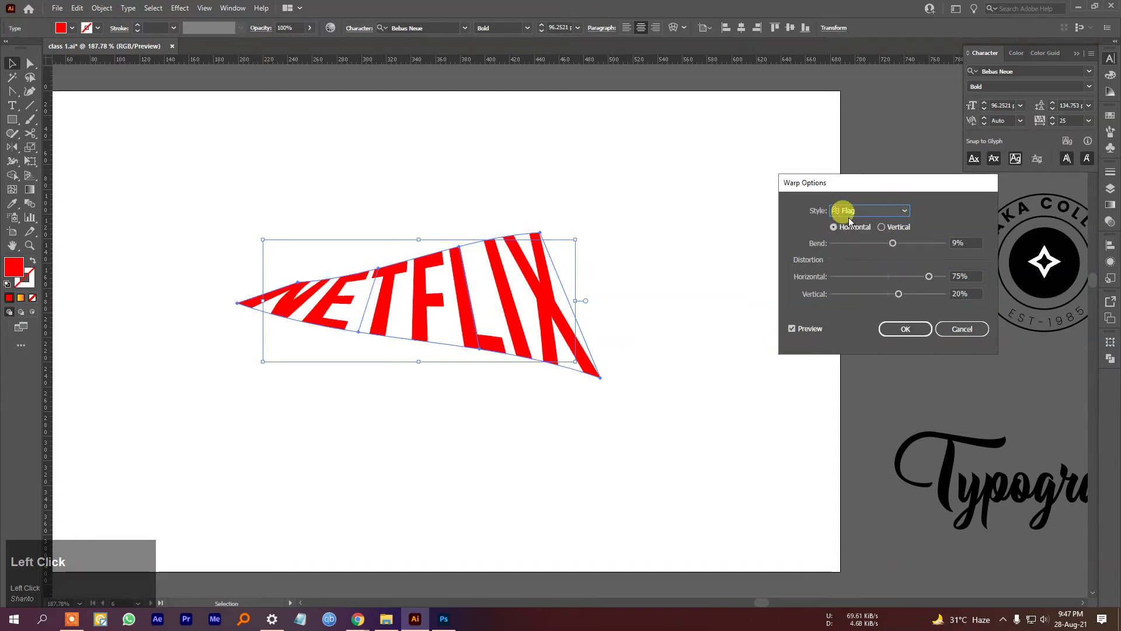
{"action": "left_click", "coordinate": [969, 328]}
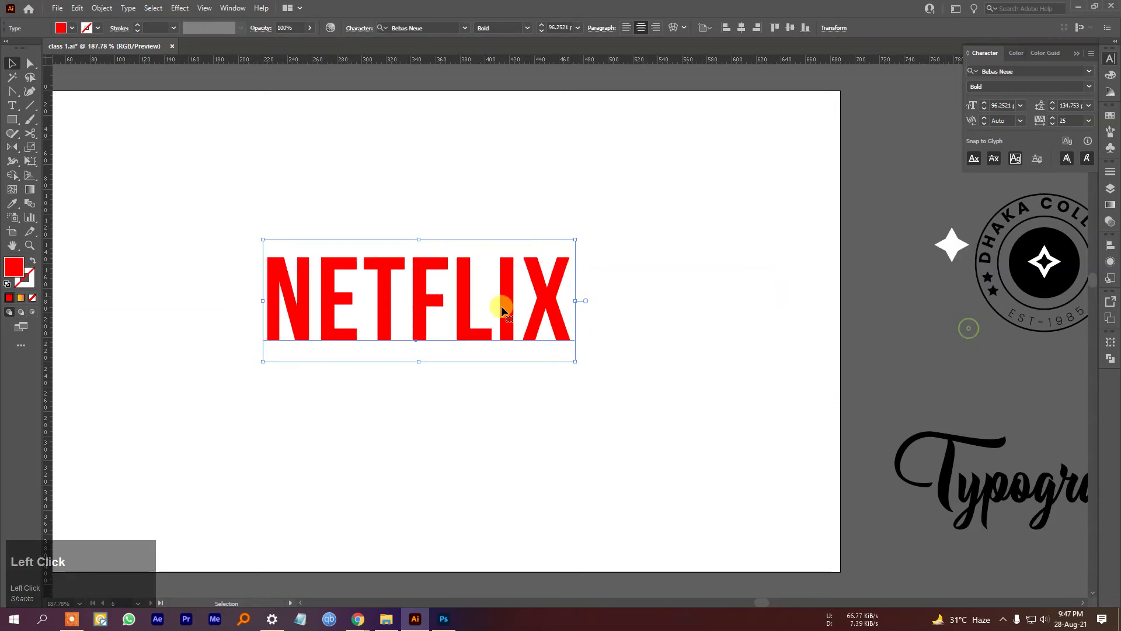
{"action": "key", "text": "v"}
{"action": "left_click_drag", "start_coordinate": [374, 347], "coordinate": [498, 265]}
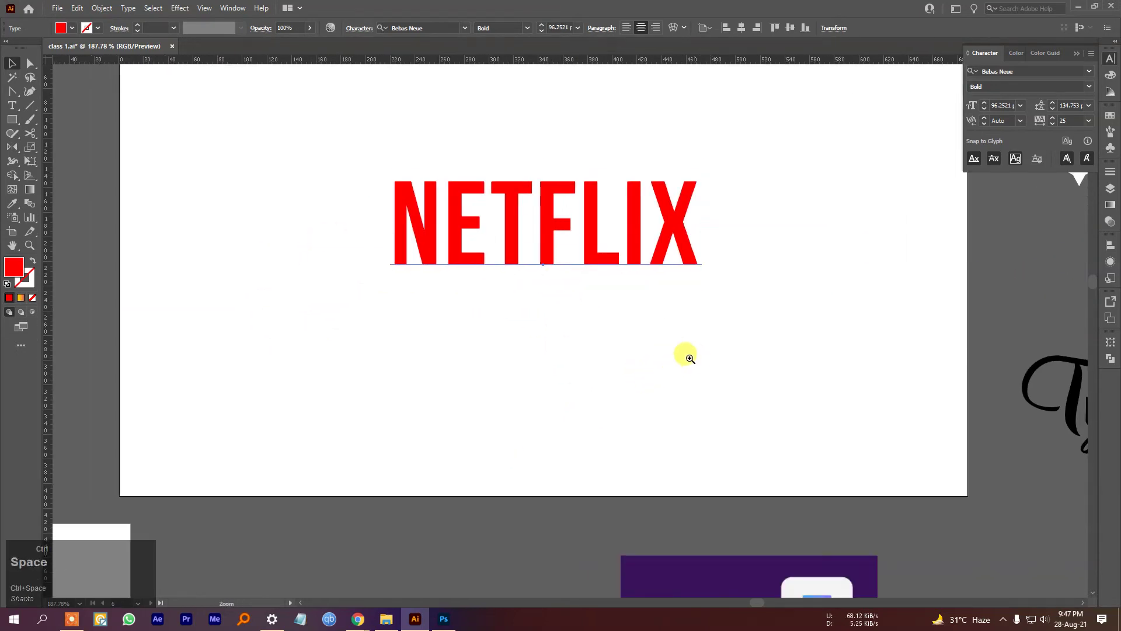
{"action": "left_click_drag", "start_coordinate": [695, 358], "coordinate": [633, 405]}
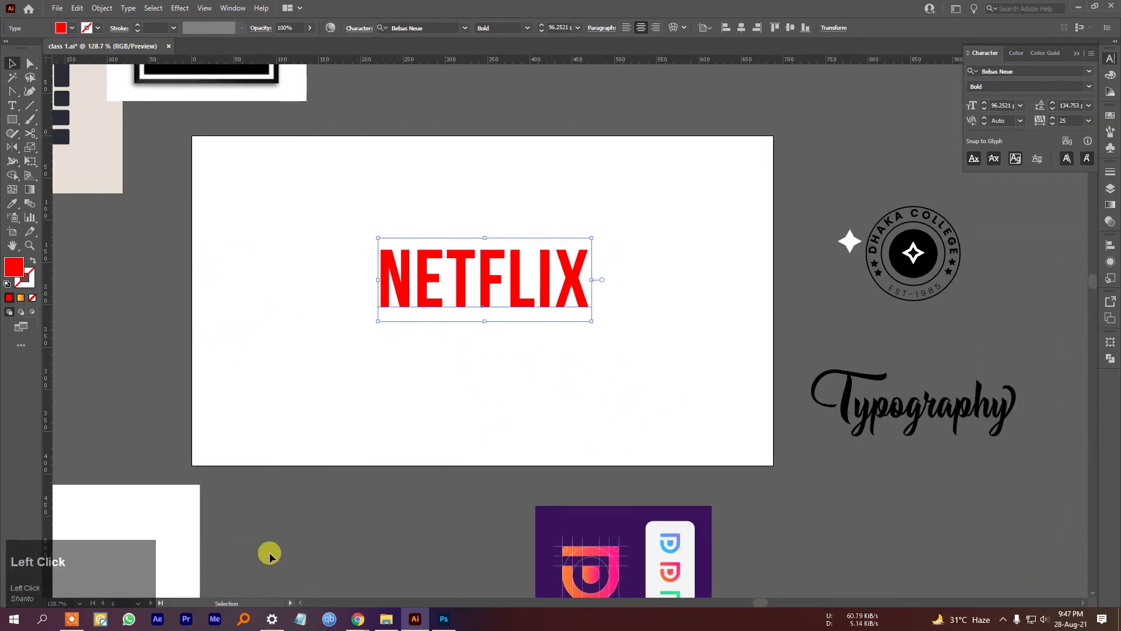
Switch to Chrome, close the spare Freepik tabs and open fonts.google.com in the remaining one.
{"action": "left_click", "coordinate": [358, 618]}
{"action": "left_click", "coordinate": [309, 565]}
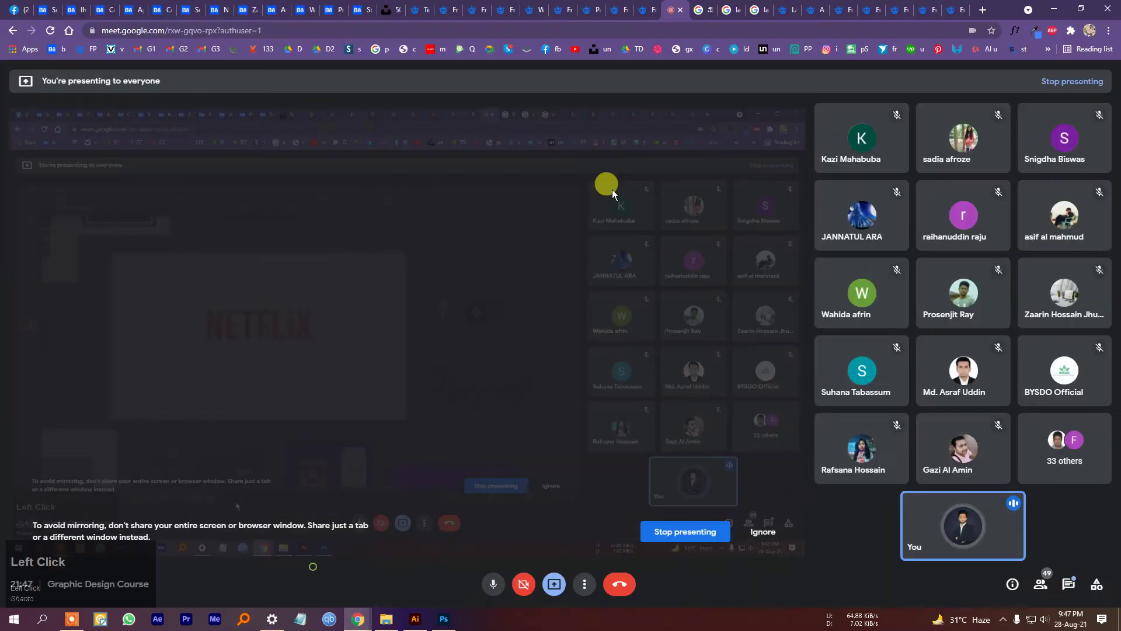
{"action": "left_click", "coordinate": [969, 10]}
{"action": "middle_click", "coordinate": [882, 10]}
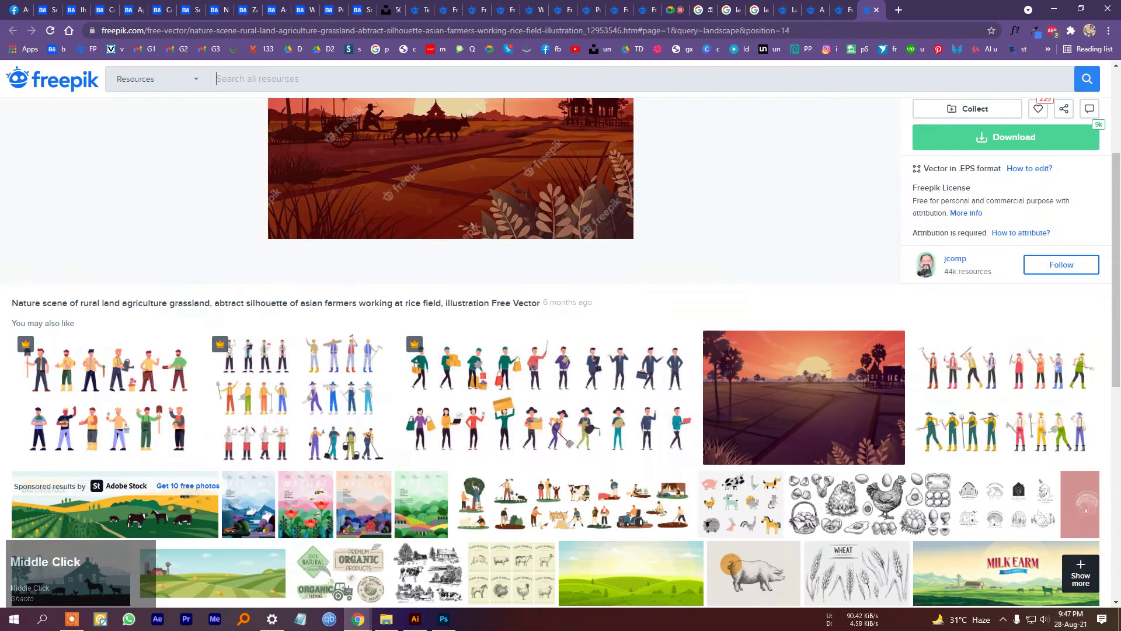
{"action": "middle_click", "coordinate": [873, 10]}
{"action": "left_click", "coordinate": [866, 31]}
{"action": "type", "text": "f"}
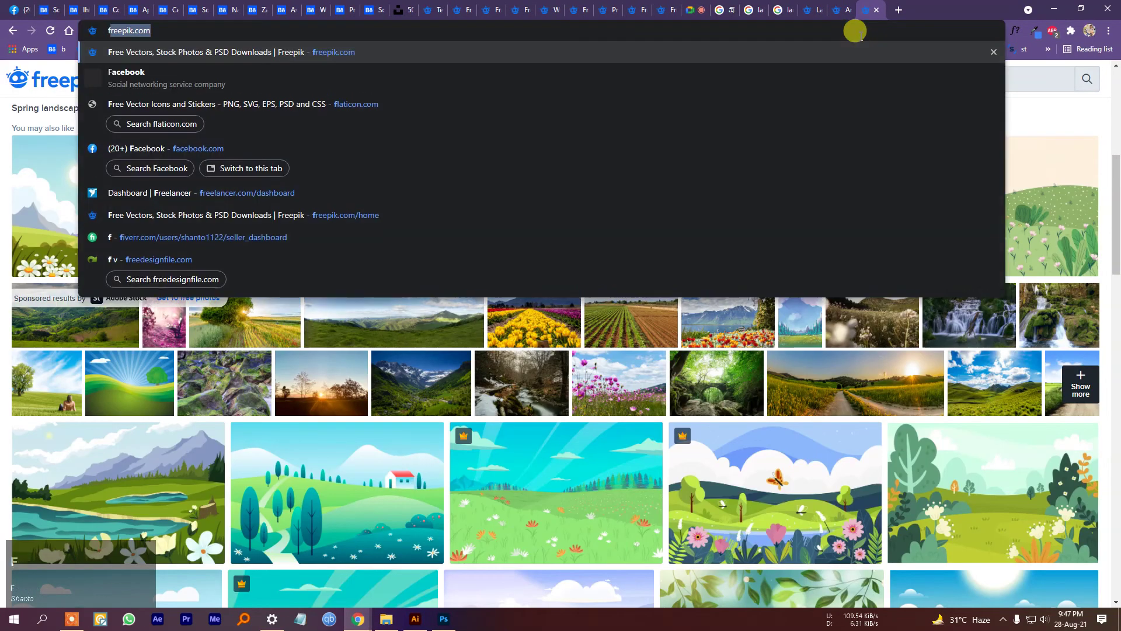
{"action": "type", "text": "onts.googl"}
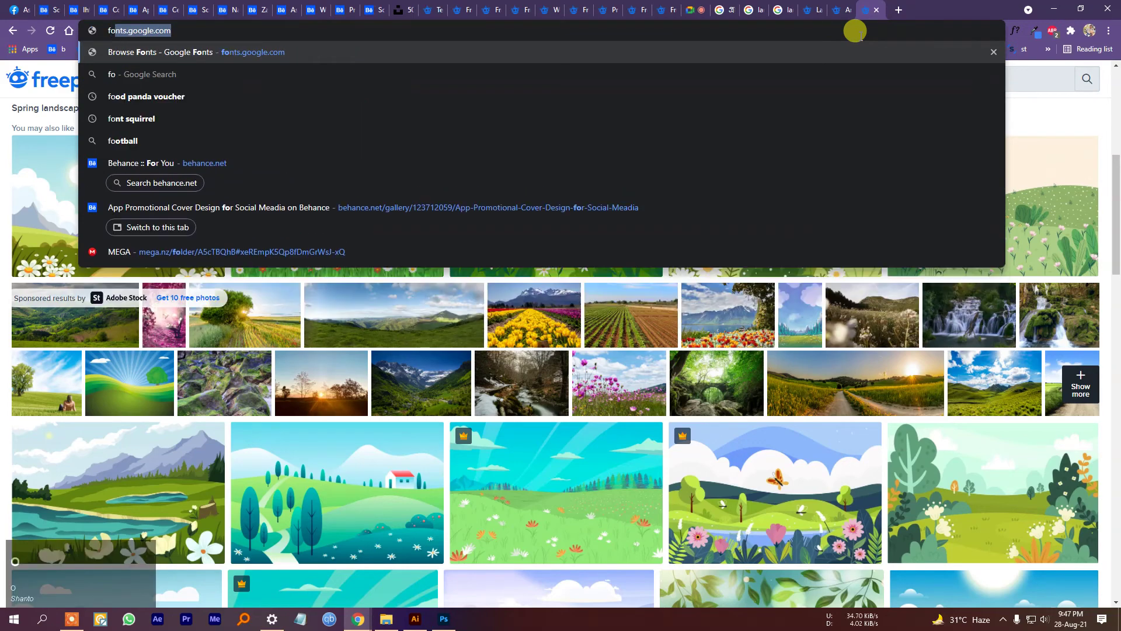
{"action": "key", "text": "Return"}
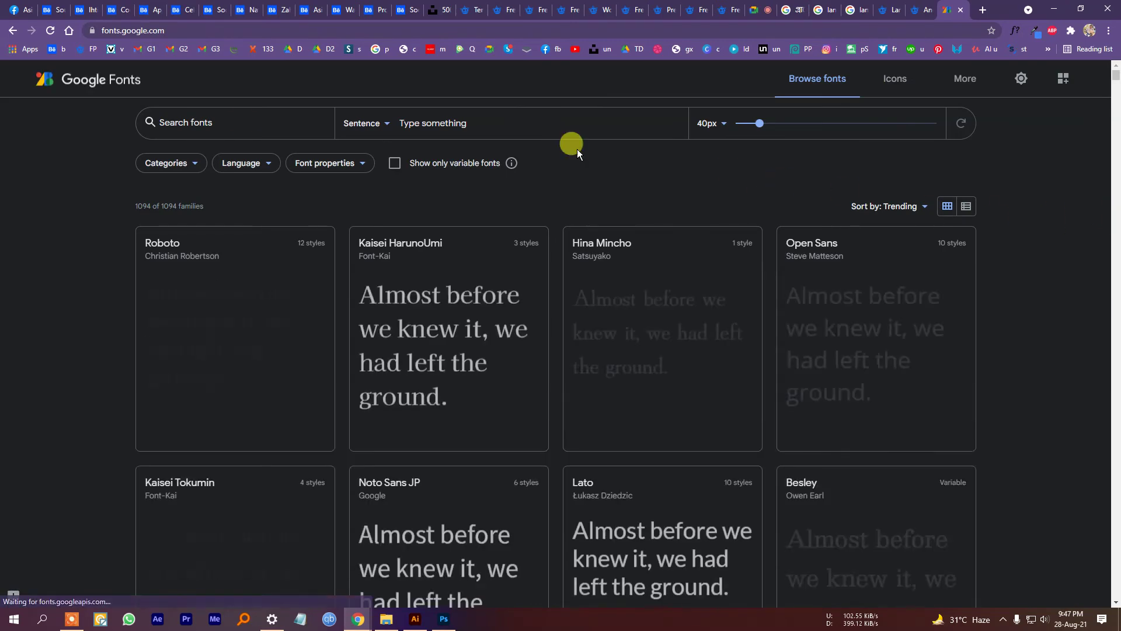
Open dafont.com in a new browser tab.
{"action": "left_click", "coordinate": [983, 9]}
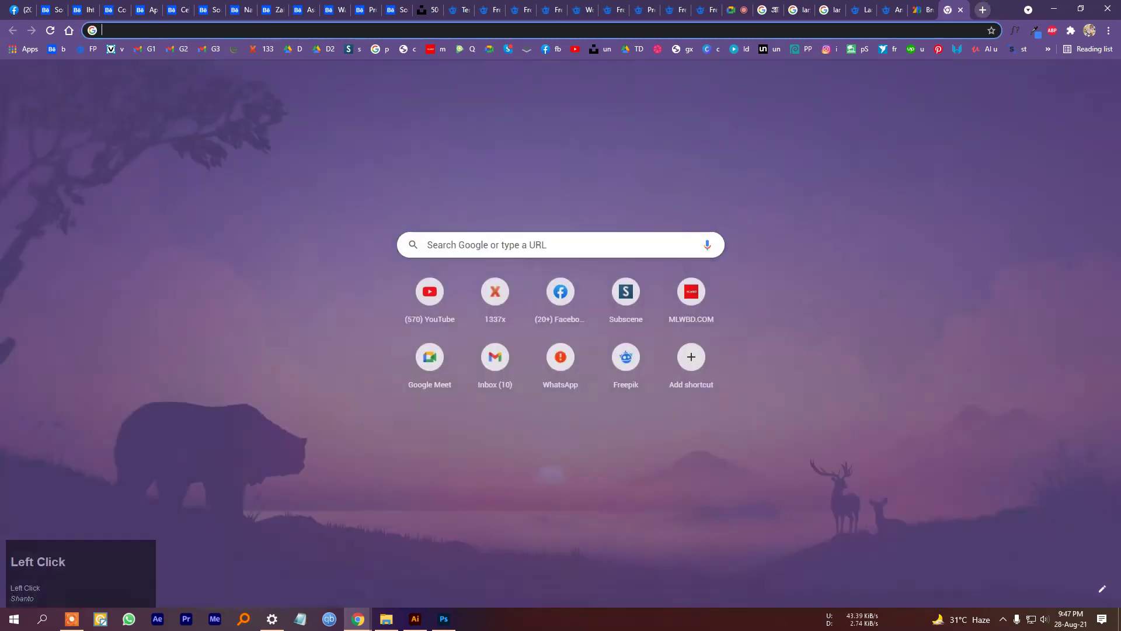
{"action": "type", "text": "dafont.com"}
{"action": "key", "text": "Return"}
Copy the Google Fonts and dafont.com page addresses one after the other and return to the Google Meet call.
{"action": "left_click", "coordinate": [921, 9]}
{"action": "left_click", "coordinate": [477, 23]}
{"action": "key", "text": "ctrl+c"}
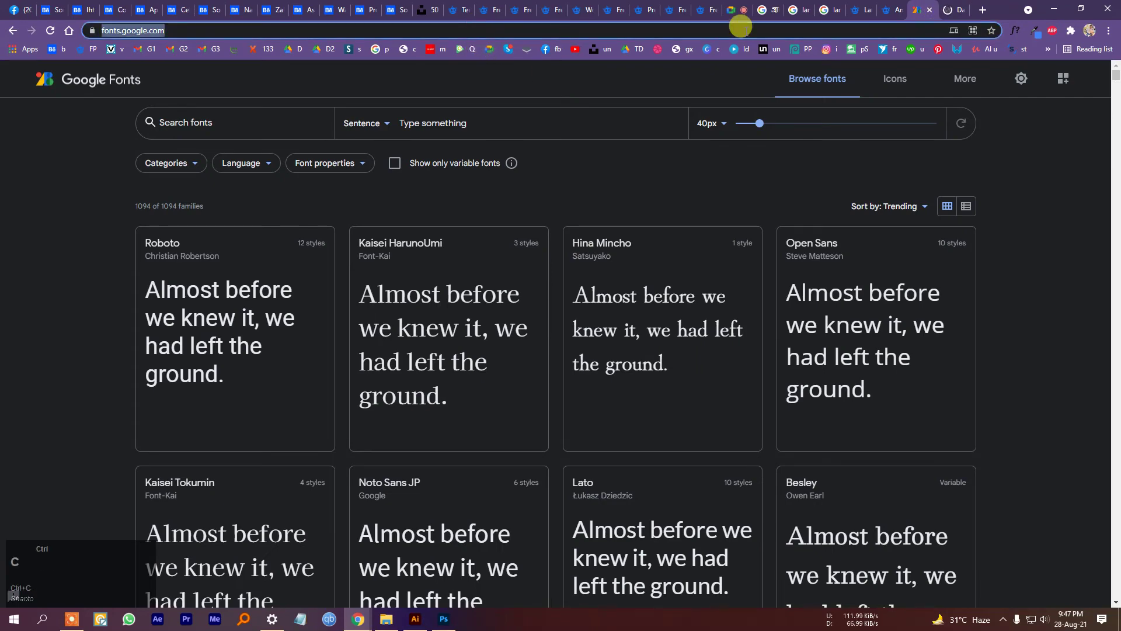
{"action": "key", "text": "ctrl+c"}
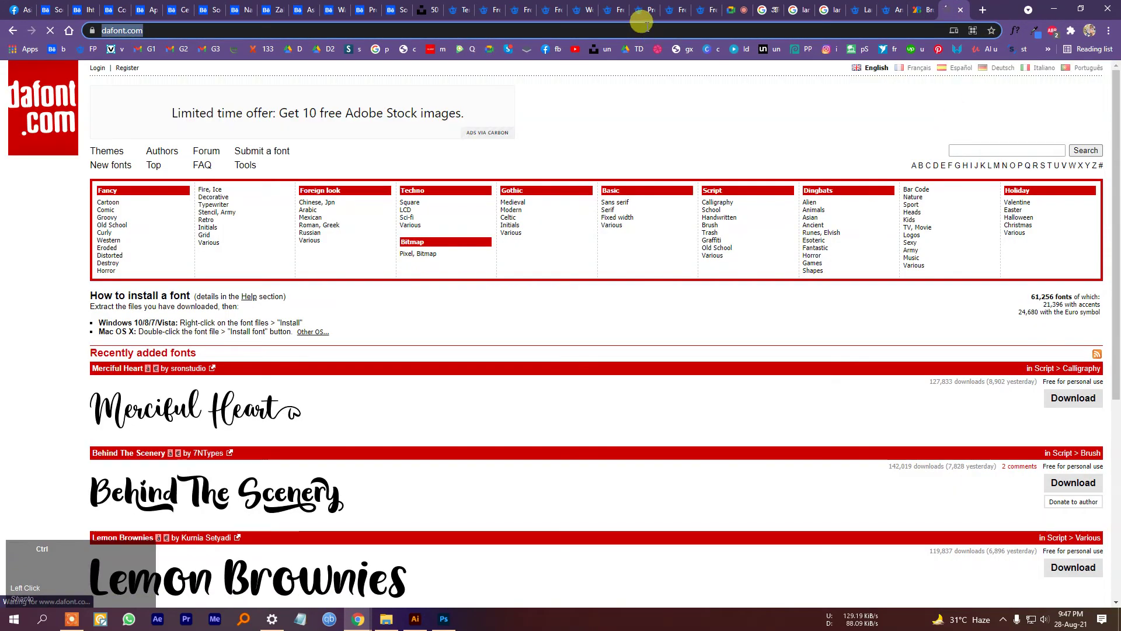
{"action": "left_click", "coordinate": [722, 10]}
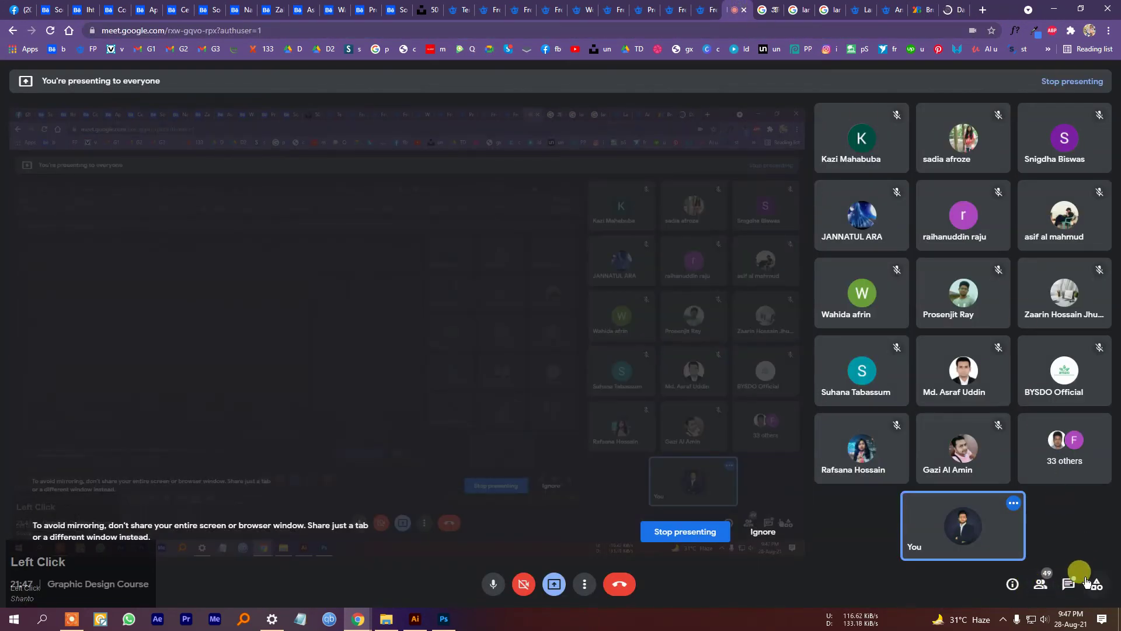
Post the dafont.com and fonts.google.com links as separate messages in the meeting's in-call chat.
{"action": "left_click", "coordinate": [1069, 584]}
{"action": "key", "text": "ctrl+v"}
{"action": "key", "text": "Return"}
{"action": "key", "text": "super+v"}
{"action": "left_click", "coordinate": [952, 382]}
{"action": "key", "text": "Return"}
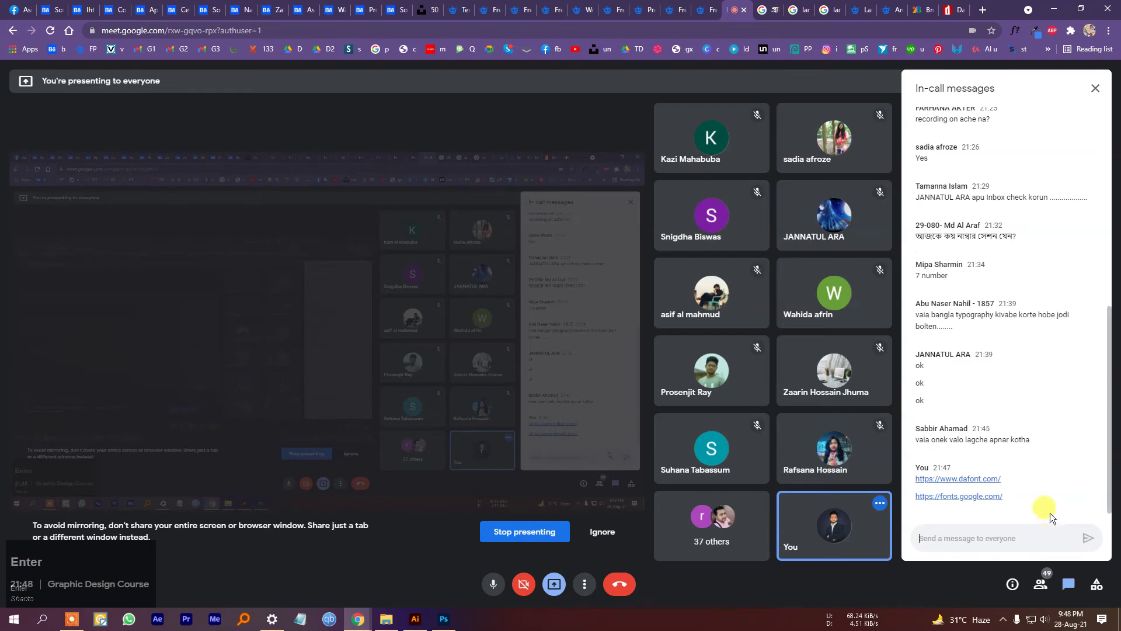
Open fontspace.com in a new browser tab and copy its page address.
{"action": "left_click", "coordinate": [921, 9]}
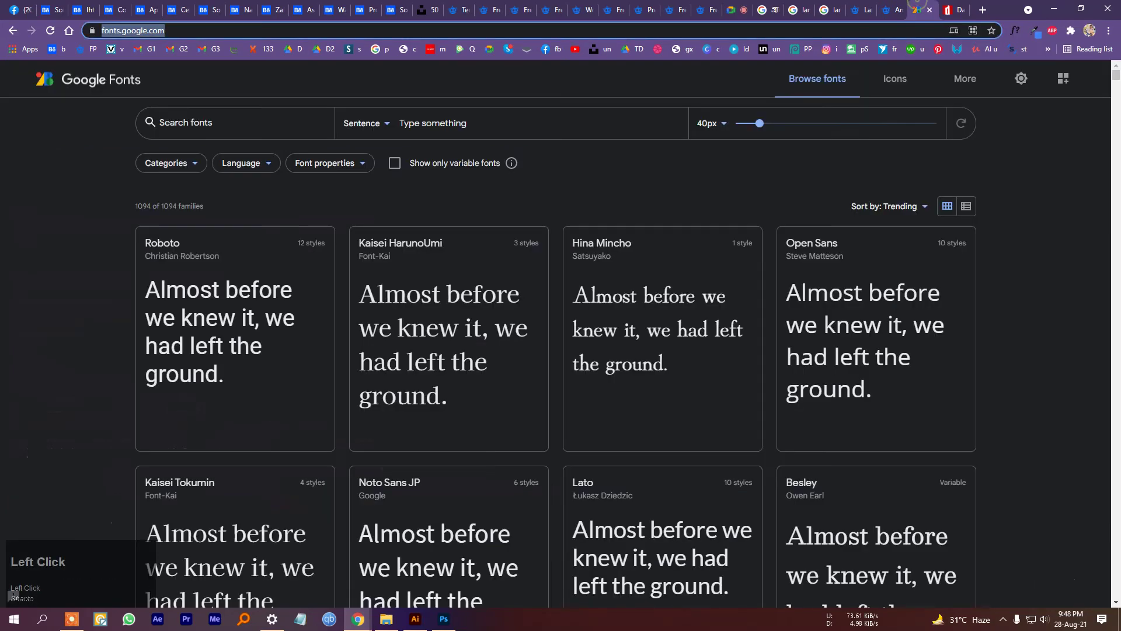
{"action": "left_click", "coordinate": [982, 10]}
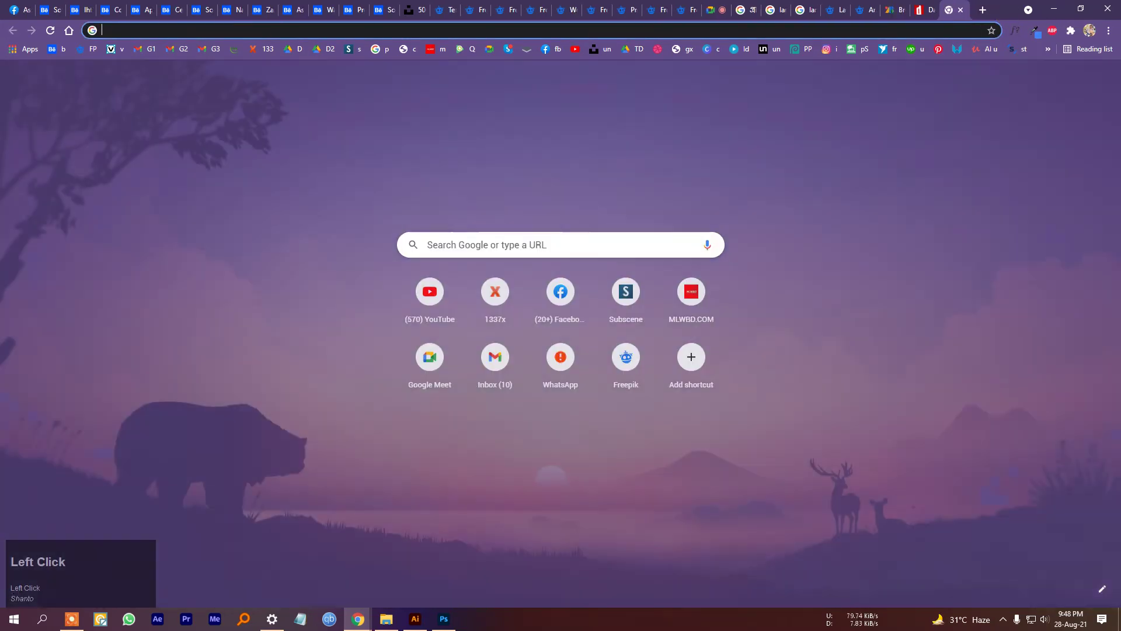
{"action": "type", "text": "fonts"}
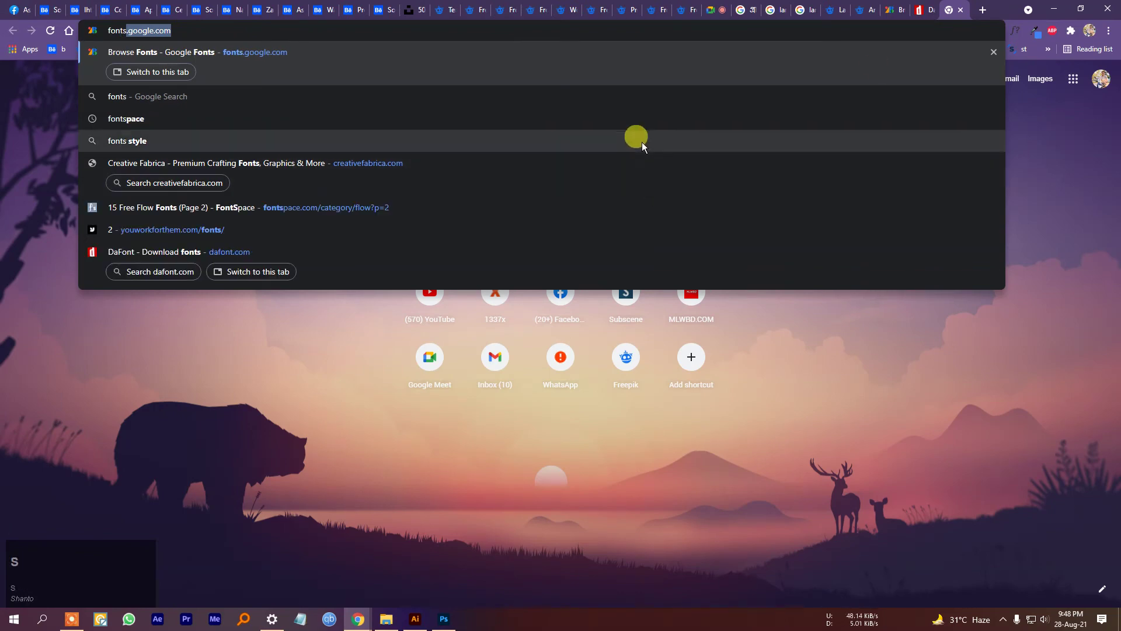
{"action": "left_click", "coordinate": [403, 120]}
{"action": "left_click", "coordinate": [169, 189]}
{"action": "left_click", "coordinate": [260, 28]}
{"action": "key", "text": "ctrl+c"}
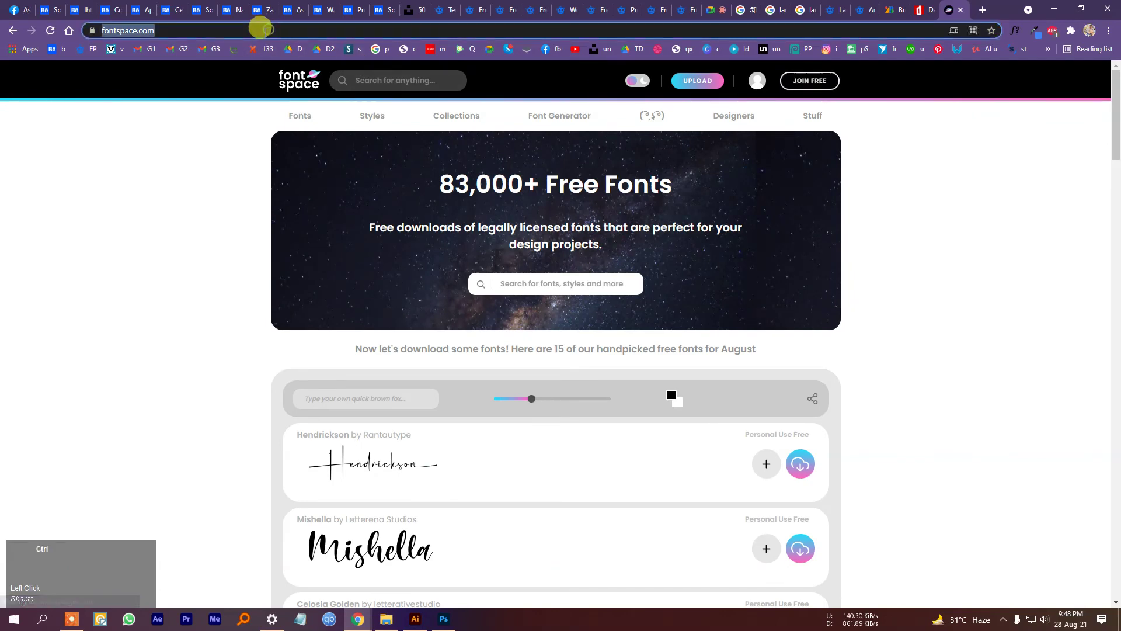
Return to the Google Meet call and send the FontSpace link in the in-call chat.
{"action": "left_click", "coordinate": [690, 12]}
{"action": "key", "text": "ctrl+v"}
{"action": "key", "text": "Return"}
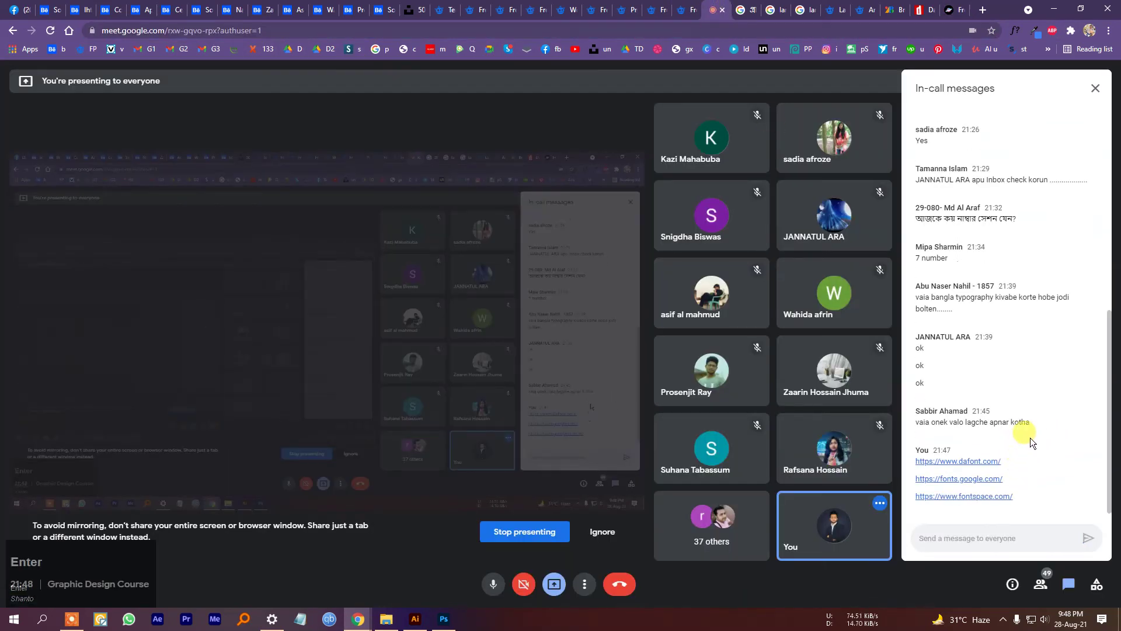
Look through Google Fonts and dafont's recently added fonts, with a brief switch to Illustrator and back to Chrome.
{"action": "left_click", "coordinate": [894, 10]}
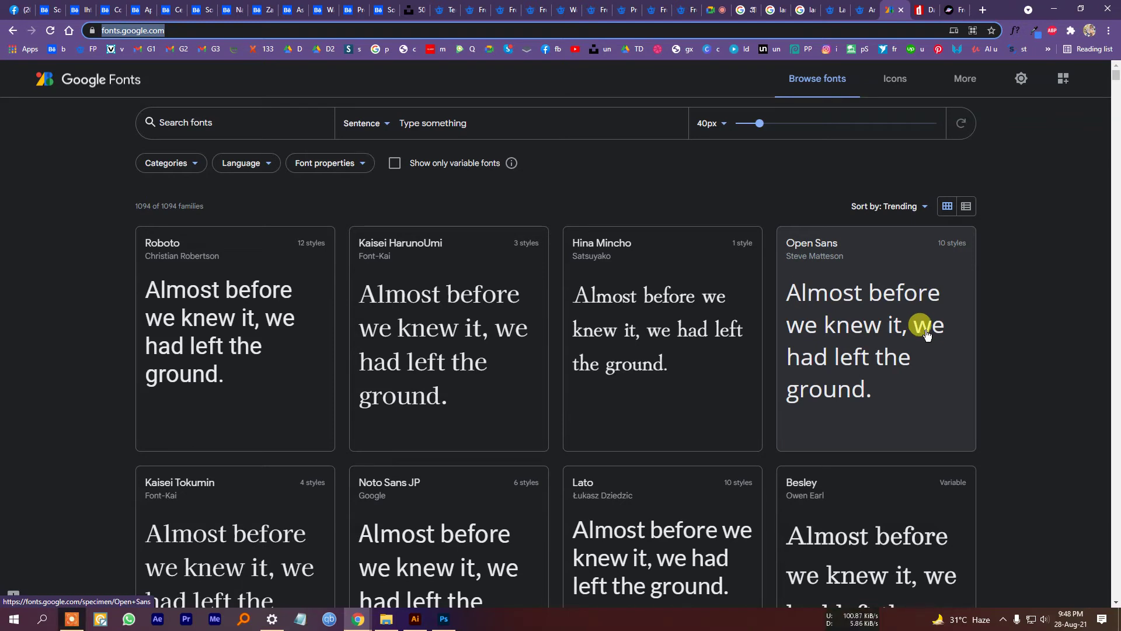
{"action": "left_click", "coordinate": [923, 10]}
{"action": "scroll", "coordinate": [542, 454], "scroll_direction": "down", "scroll_amount": 3}
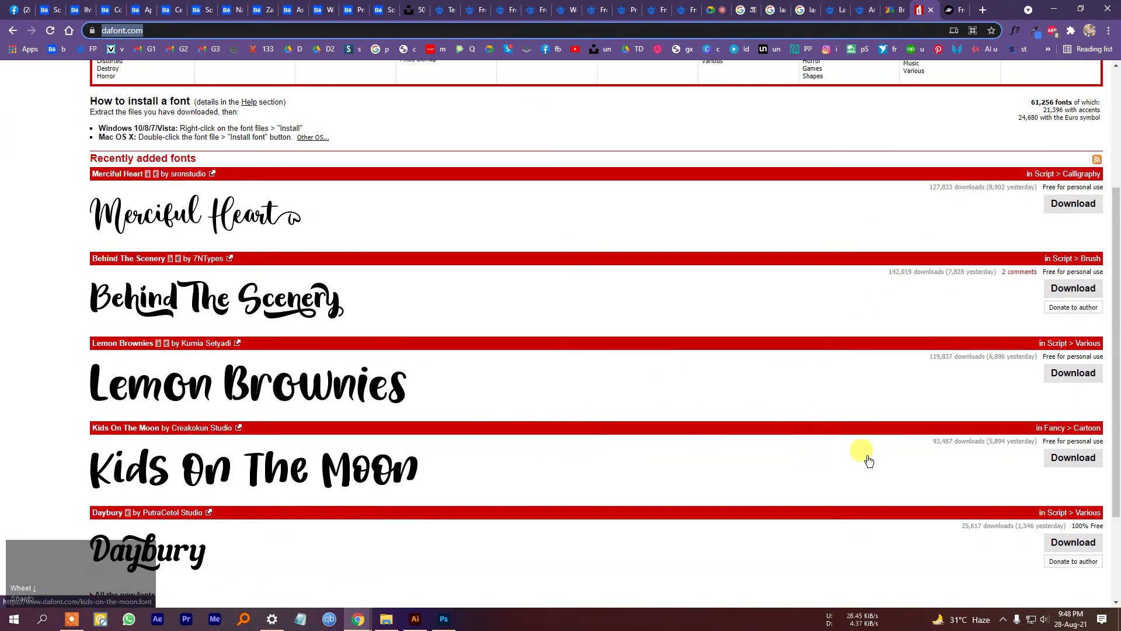
{"action": "scroll", "coordinate": [863, 457], "scroll_direction": "down", "scroll_amount": 2}
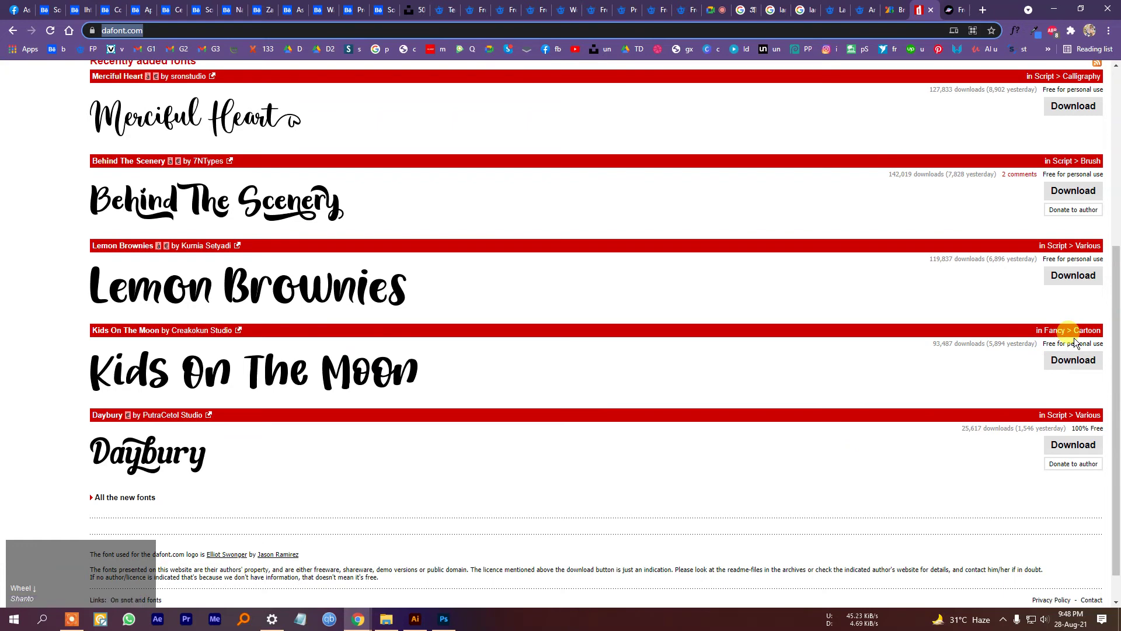
{"action": "scroll", "coordinate": [1012, 446], "scroll_direction": "up", "scroll_amount": 3}
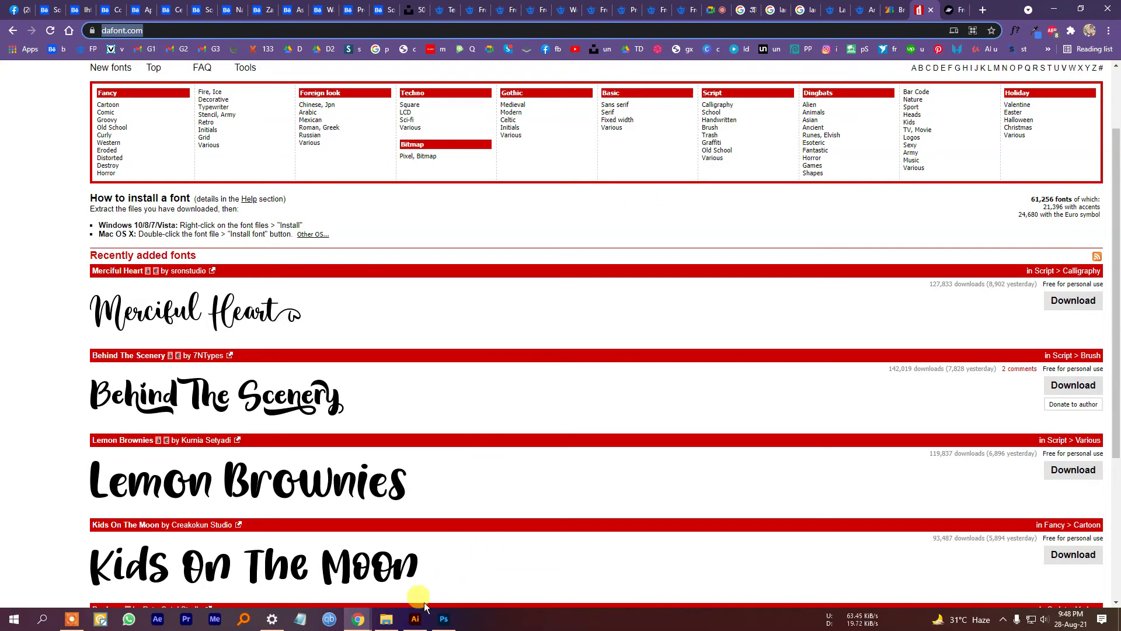
{"action": "left_click", "coordinate": [415, 619]}
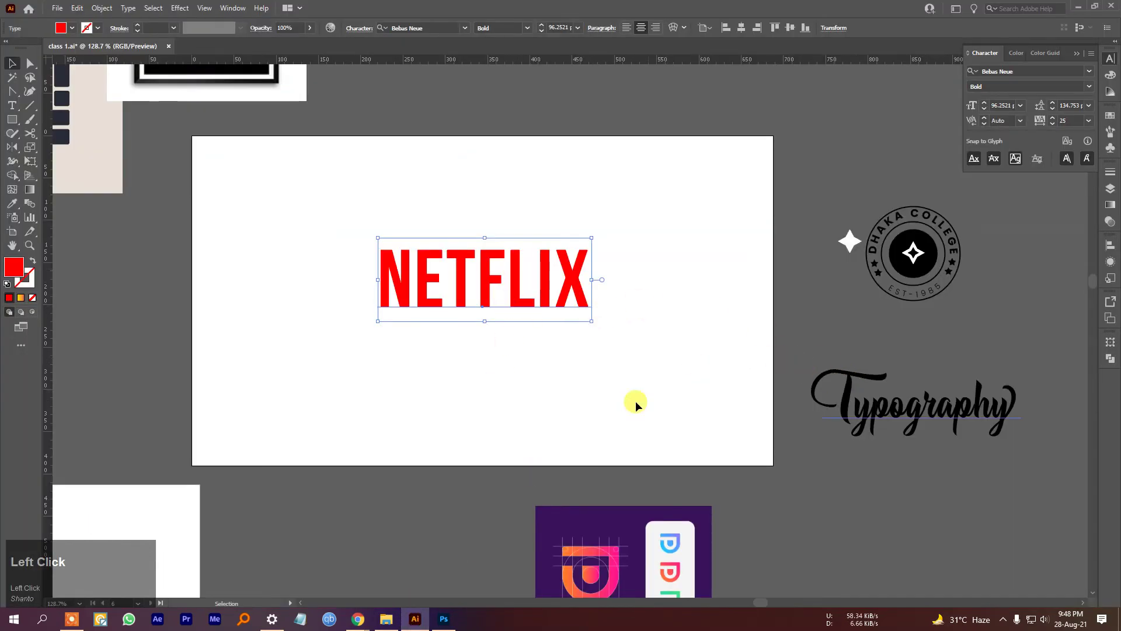
{"action": "left_click", "coordinate": [358, 619]}
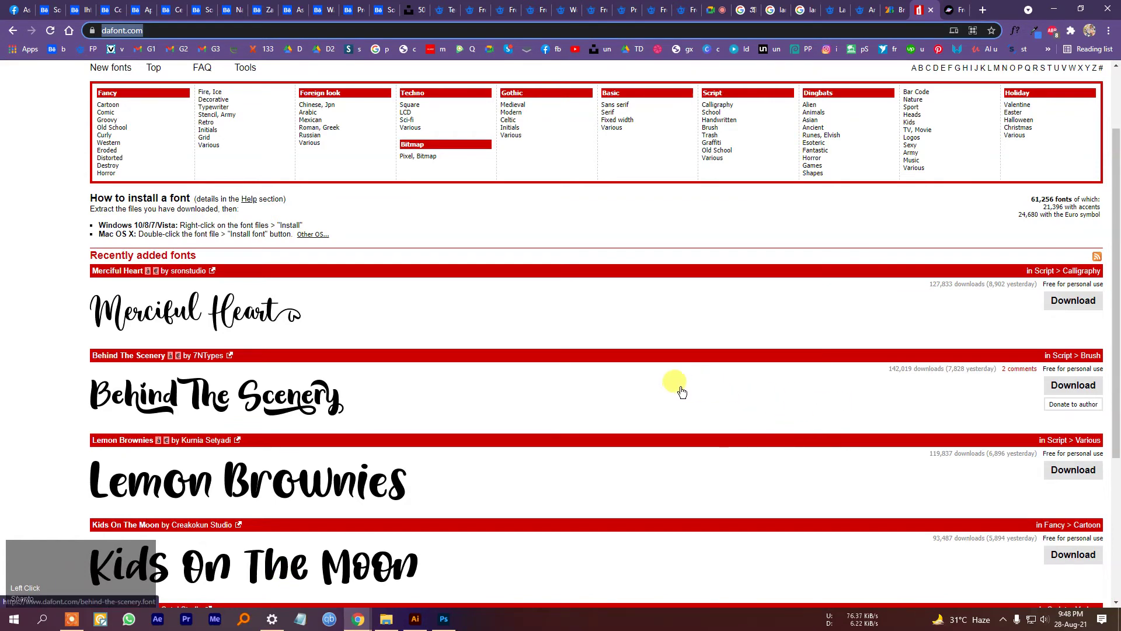
Open the MyFonts WhatTheFont page in a new browser tab and go from there to the site's home page.
{"action": "left_click", "coordinate": [982, 10]}
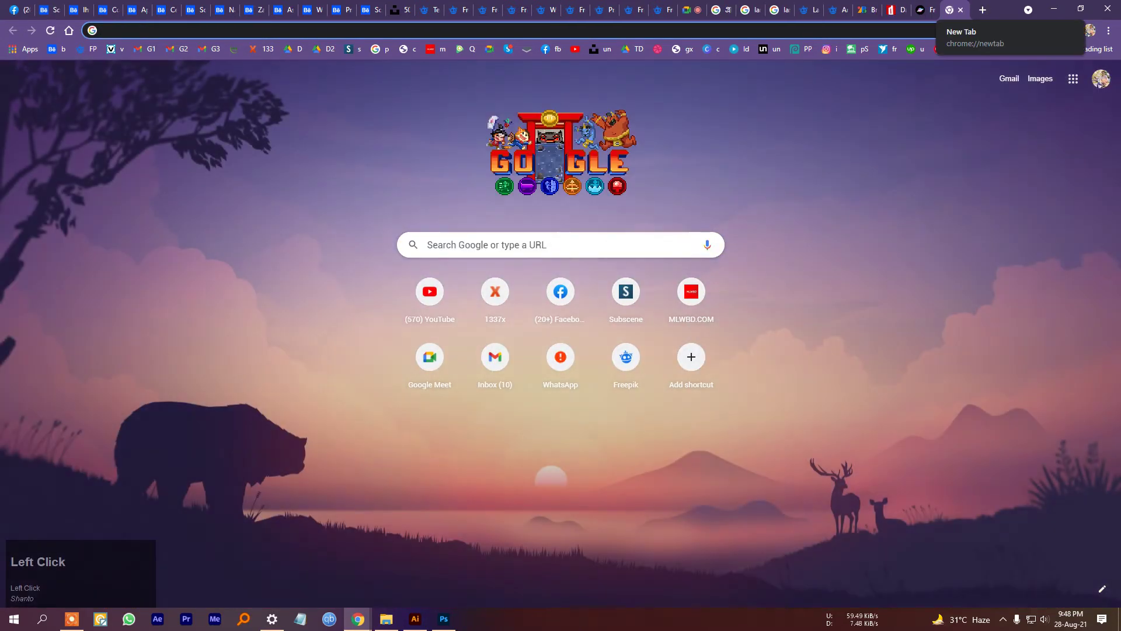
{"action": "type", "text": "myf"}
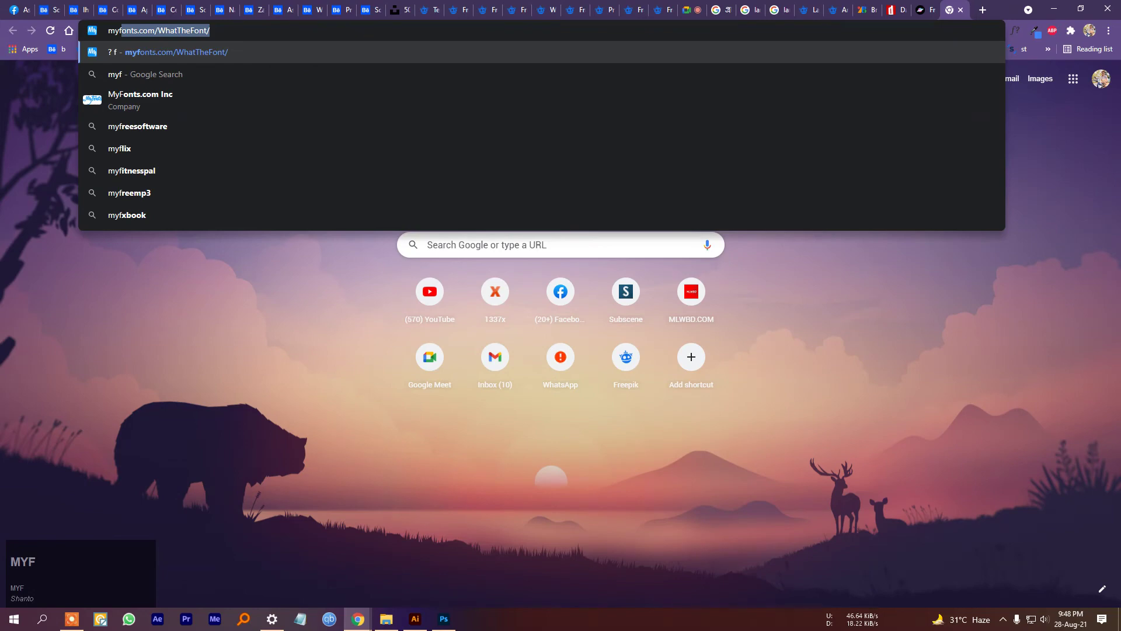
{"action": "key", "text": "Return"}
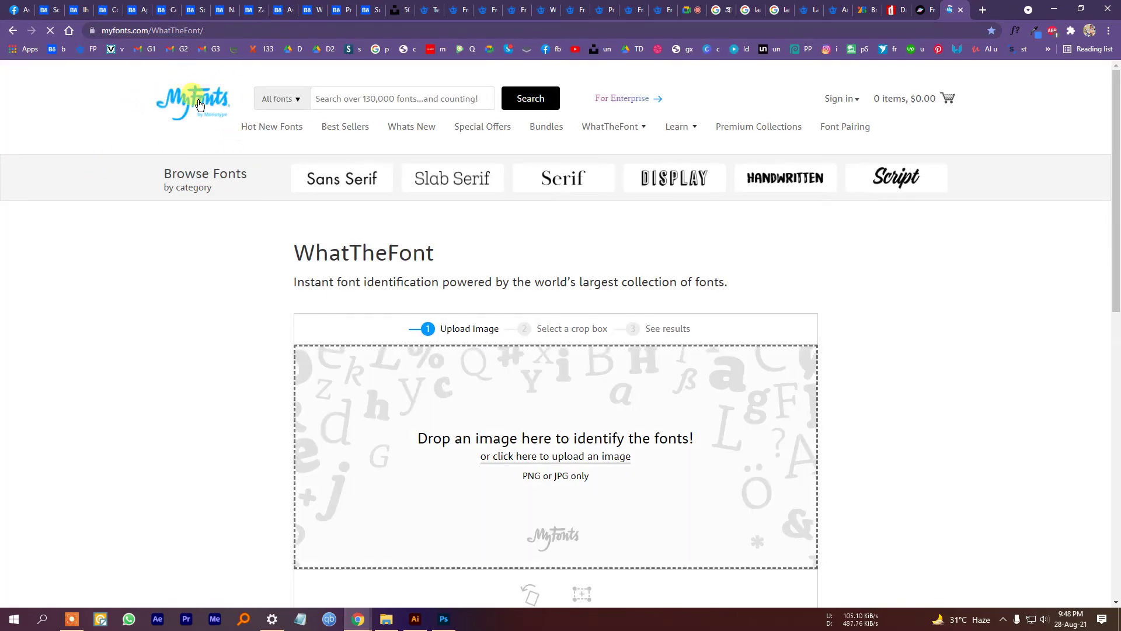
{"action": "left_click", "coordinate": [195, 97]}
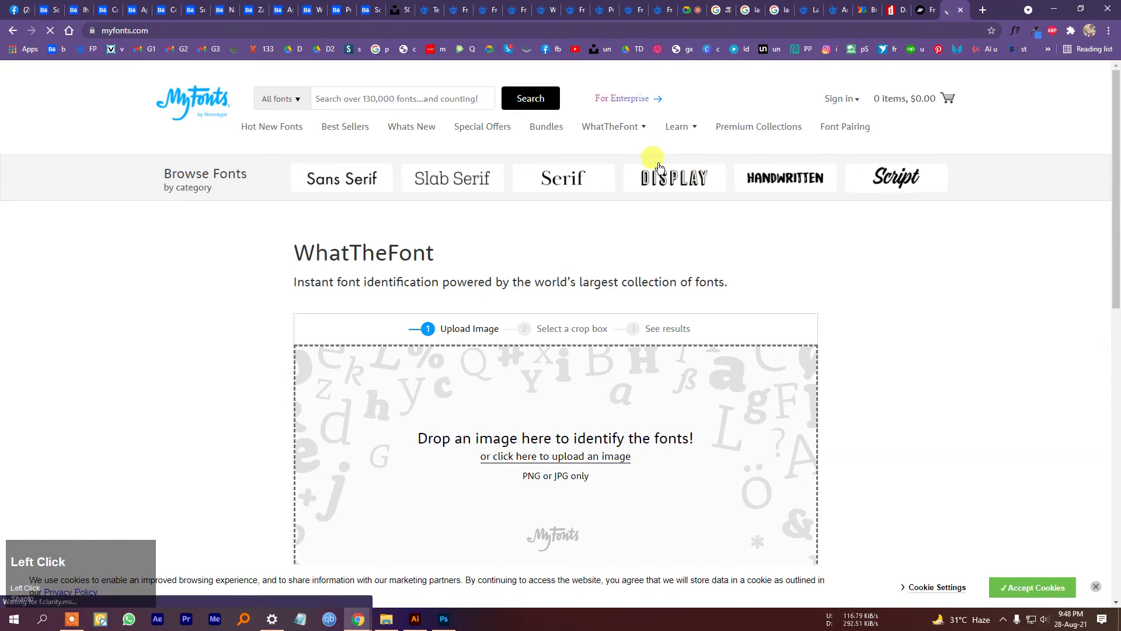
Browse the MyFonts home page through its special offers and staff picks, and dismiss the sign-up popup.
{"action": "scroll", "coordinate": [789, 300], "scroll_direction": "down", "scroll_amount": 2}
{"action": "scroll", "coordinate": [800, 290], "scroll_direction": "down", "scroll_amount": 3}
{"action": "scroll", "coordinate": [808, 297], "scroll_direction": "down", "scroll_amount": 3}
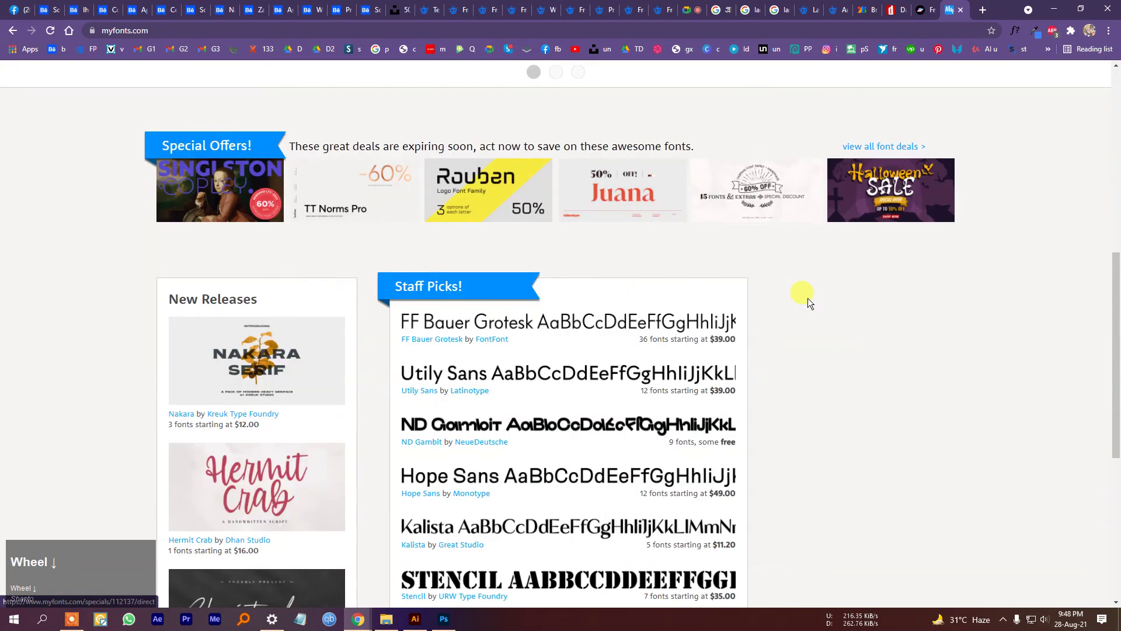
{"action": "scroll", "coordinate": [811, 295], "scroll_direction": "down", "scroll_amount": 3}
{"action": "scroll", "coordinate": [821, 320], "scroll_direction": "down", "scroll_amount": 3}
{"action": "left_click", "coordinate": [776, 160]}
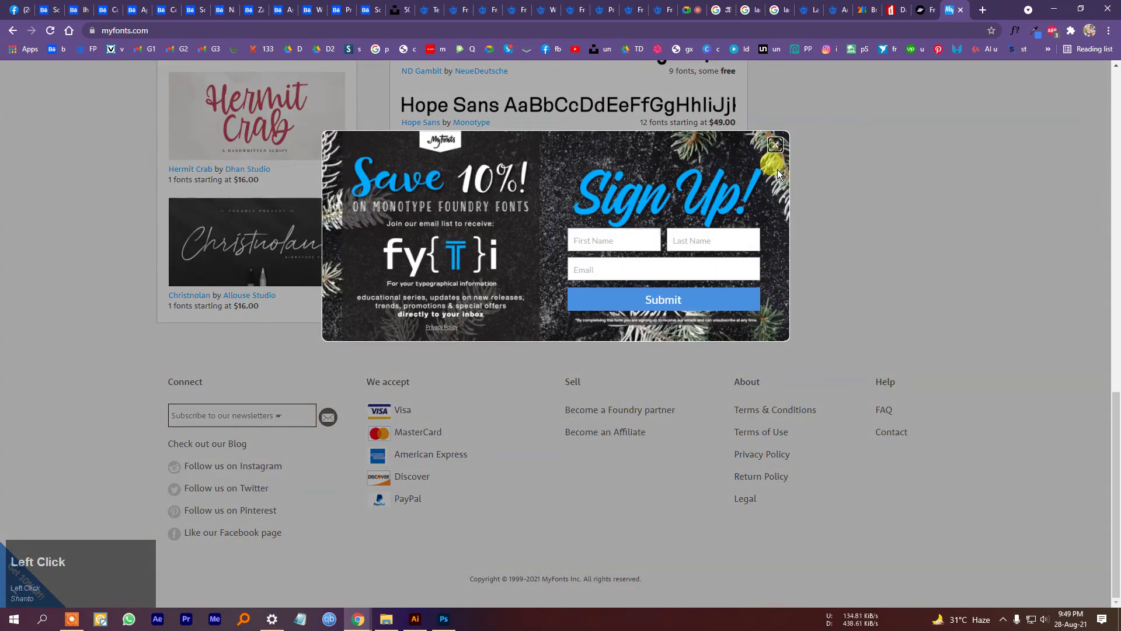
{"action": "left_click", "coordinate": [775, 144]}
Load creativefabrica.com in the MyFonts tab and look over its home page.
{"action": "left_click", "coordinate": [698, 27]}
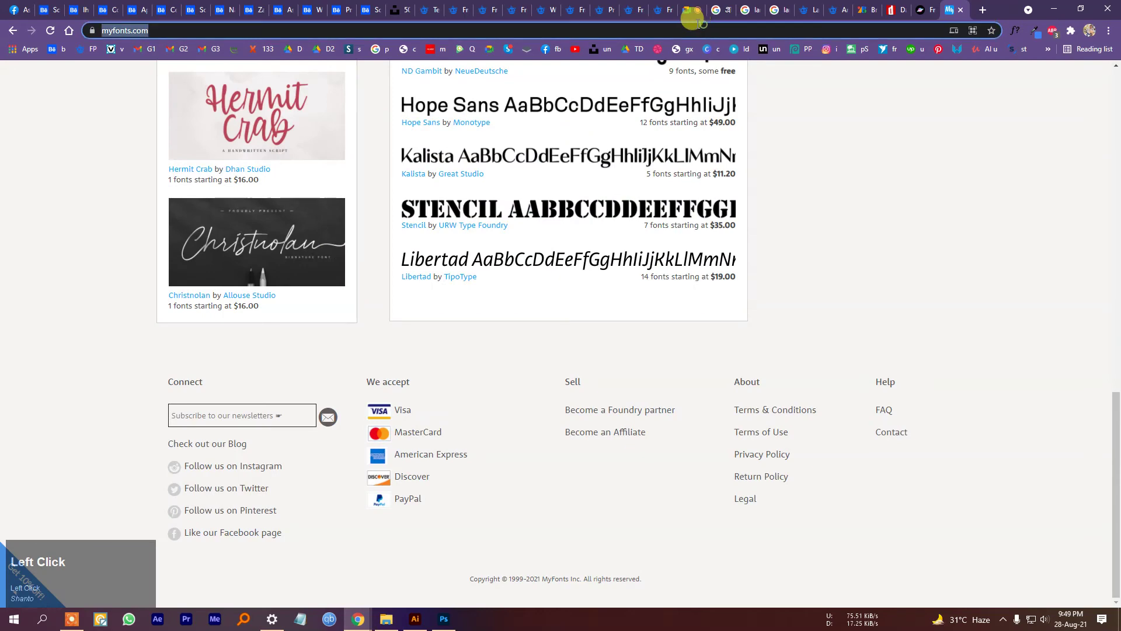
{"action": "type", "text": "c"}
{"action": "key", "text": "Return"}
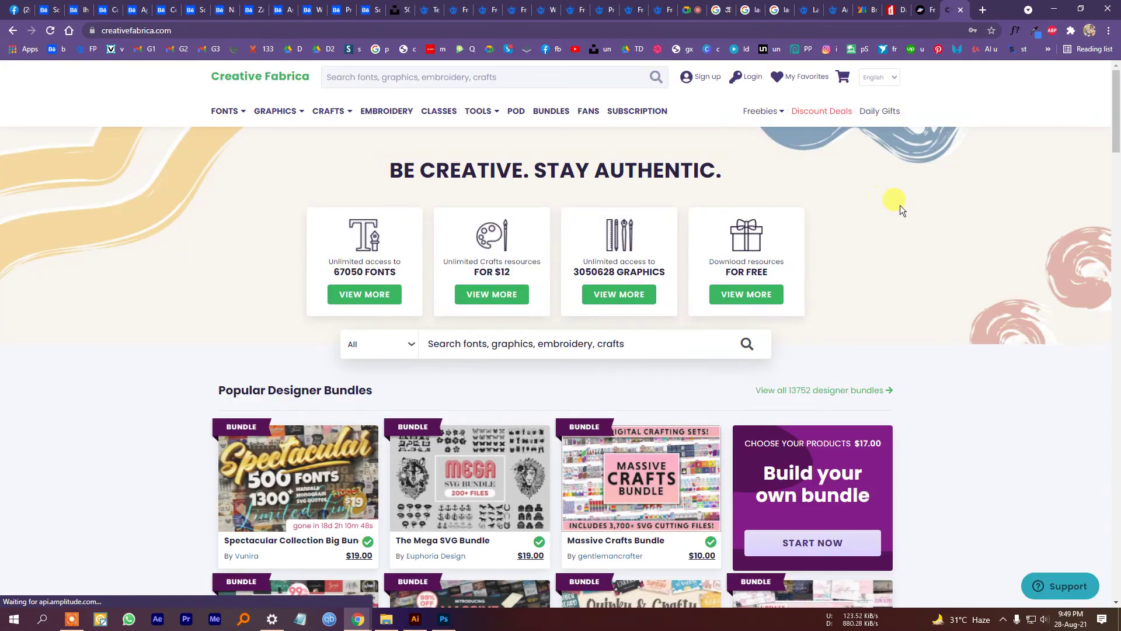
{"action": "scroll", "coordinate": [916, 229], "scroll_direction": "down", "scroll_amount": 3}
{"action": "scroll", "coordinate": [919, 231], "scroll_direction": "up", "scroll_amount": 3}
{"action": "left_click", "coordinate": [596, 135]}
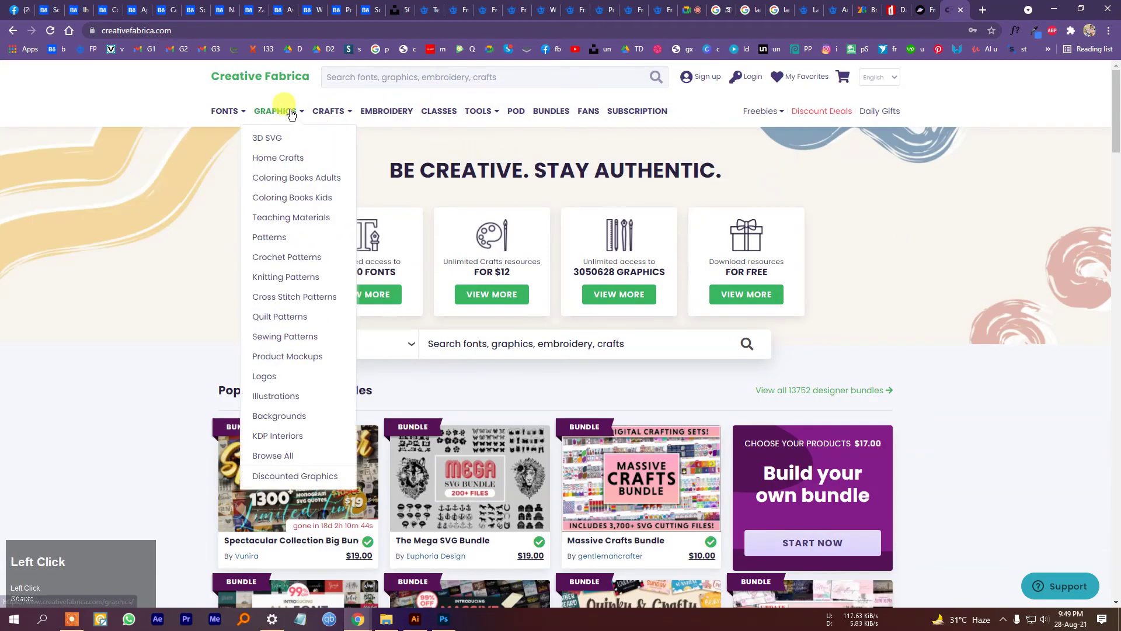
Open Creative Fabrica's Serif font category and browse the listed fonts.
{"action": "mouse_move", "coordinate": [240, 114]}
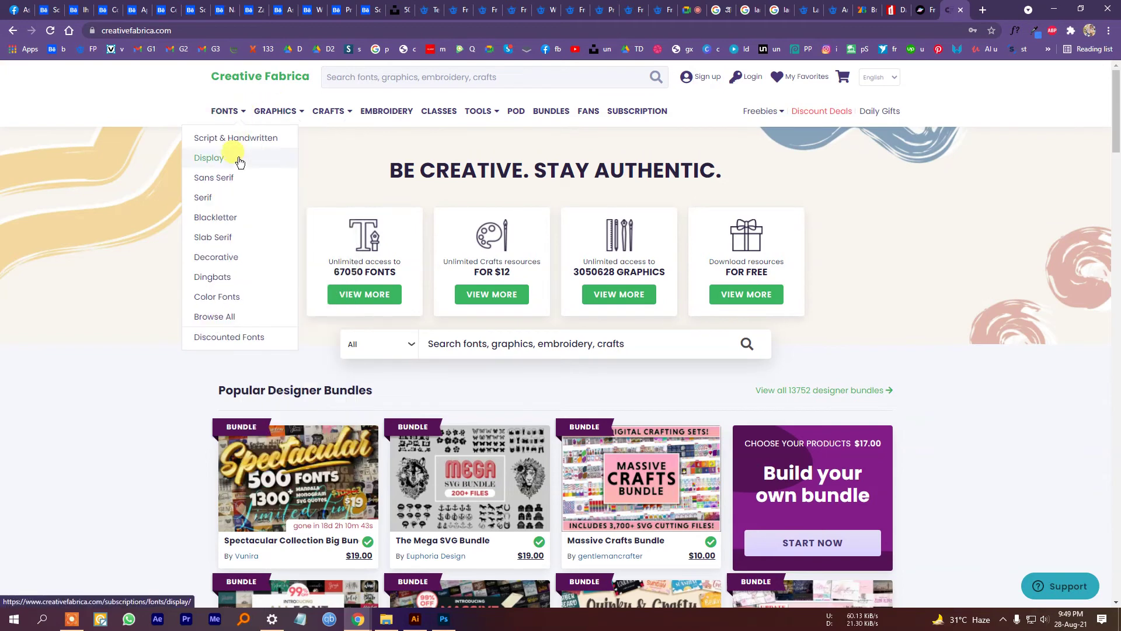
{"action": "left_click", "coordinate": [212, 198]}
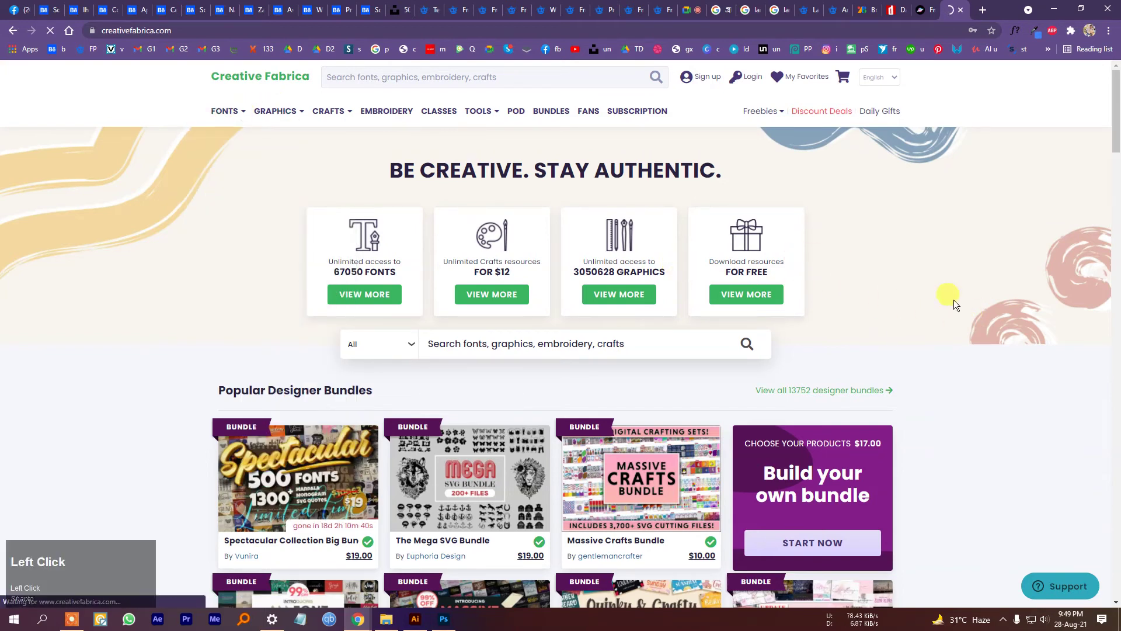
{"action": "scroll", "coordinate": [923, 309], "scroll_direction": "down", "scroll_amount": 2}
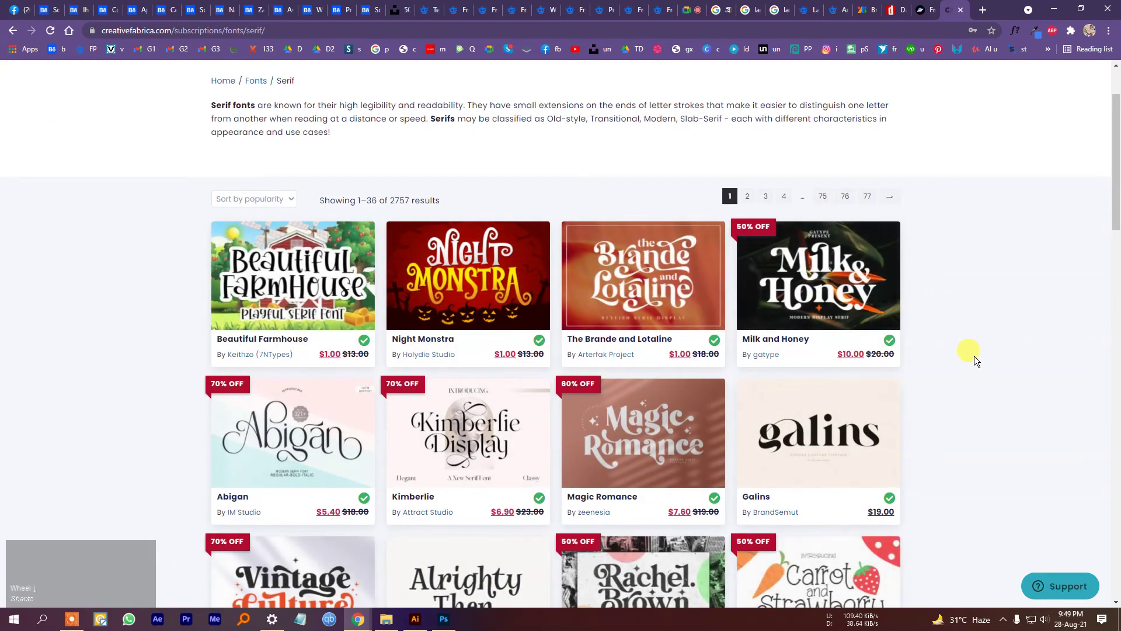
{"action": "scroll", "coordinate": [839, 316], "scroll_direction": "down", "scroll_amount": 5}
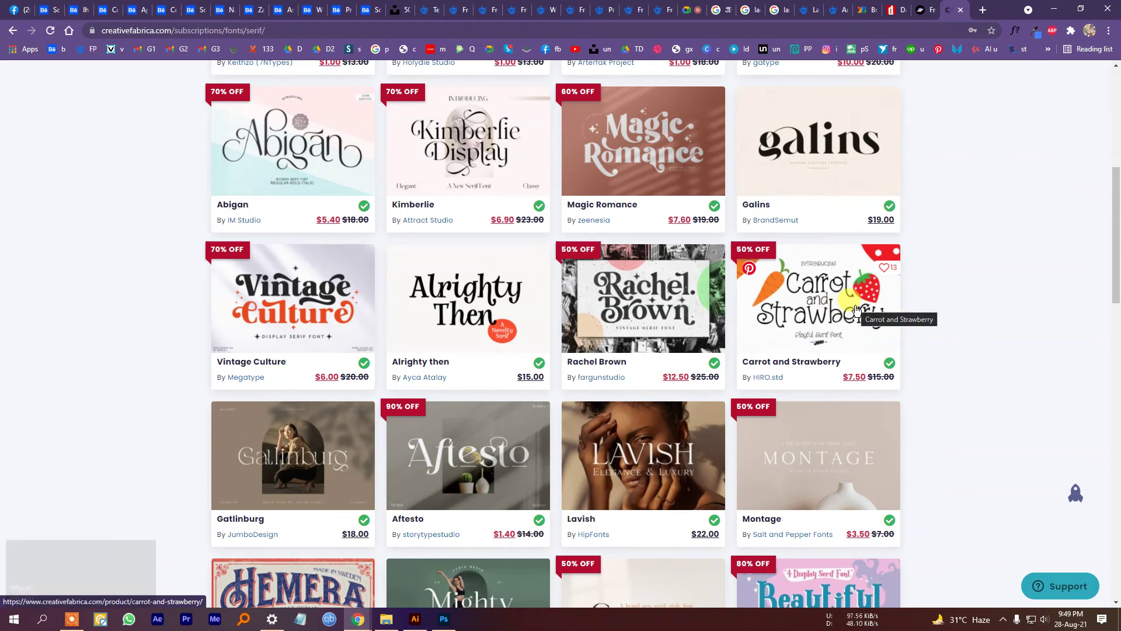
{"action": "scroll", "coordinate": [672, 444], "scroll_direction": "down", "scroll_amount": 2}
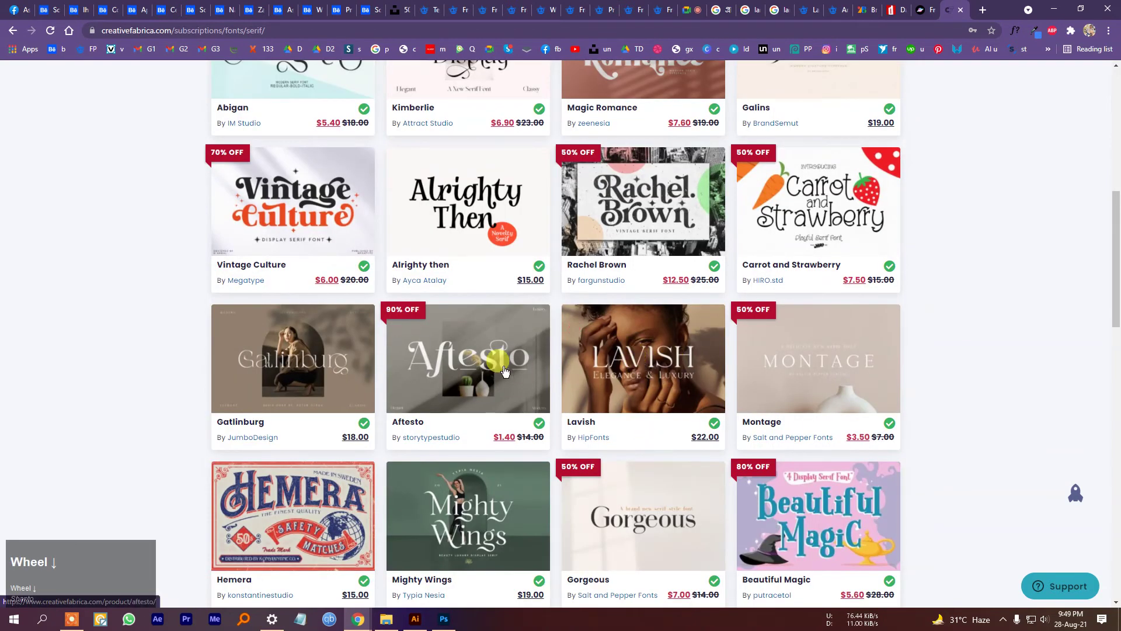
Open the product page of the Aftesto font and look over its details.
{"action": "left_click", "coordinate": [447, 368]}
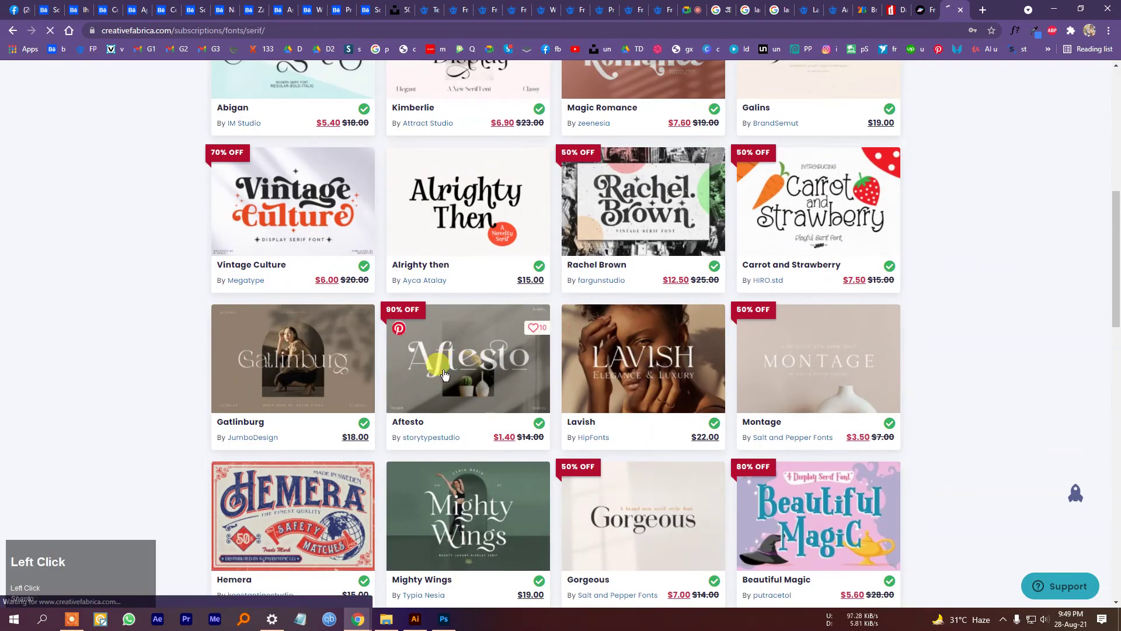
{"action": "scroll", "coordinate": [671, 308], "scroll_direction": "down", "scroll_amount": 2}
{"action": "scroll", "coordinate": [689, 292], "scroll_direction": "up", "scroll_amount": 2}
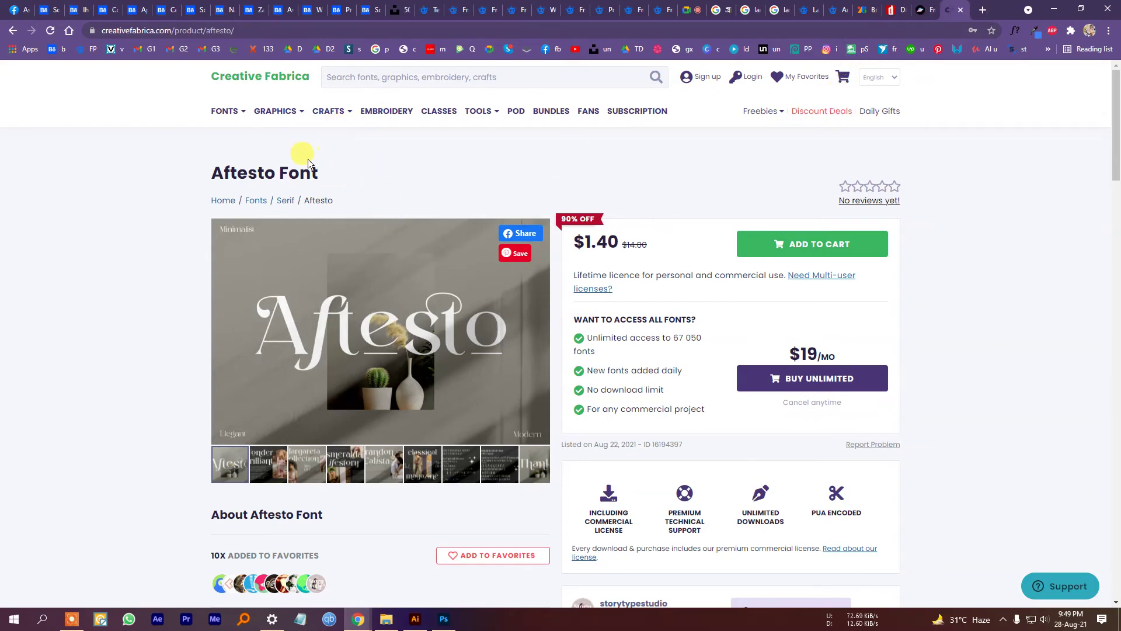
Copy the font's title and run a Google search for "aftesto font free download" in a new tab.
{"action": "left_click_drag", "start_coordinate": [328, 173], "coordinate": [143, 163]}
{"action": "key", "text": "ctrl+c"}
{"action": "key", "text": "ctrl+t"}
{"action": "key", "text": "ctrl+v"}
{"action": "type", "text": "fr"}
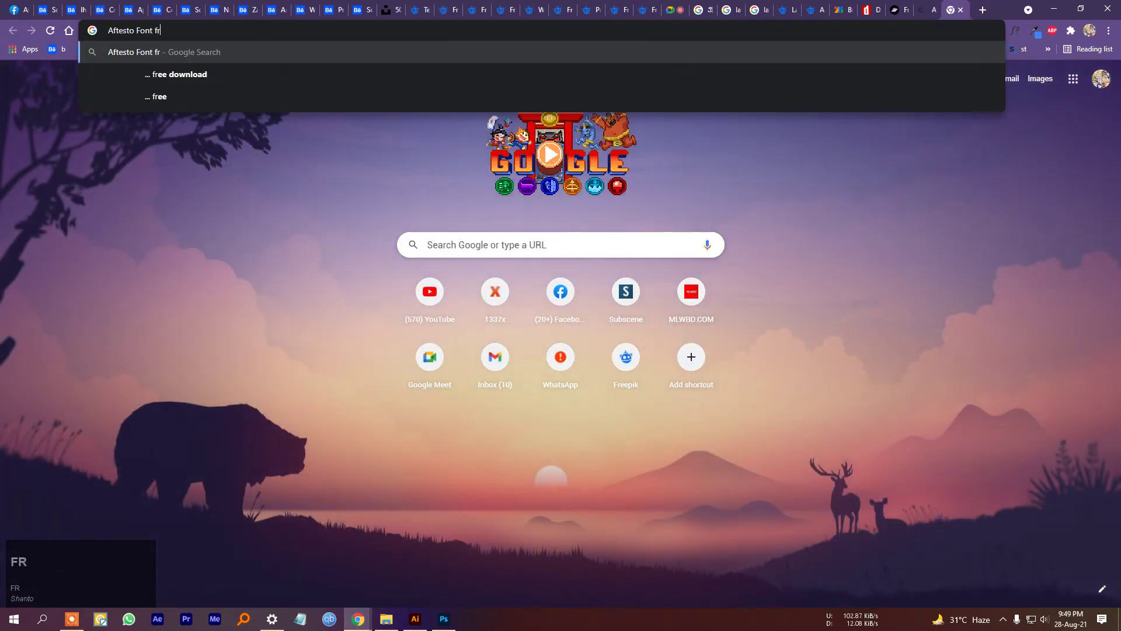
{"action": "type", "text": "ee"}
{"action": "left_click", "coordinate": [267, 73]}
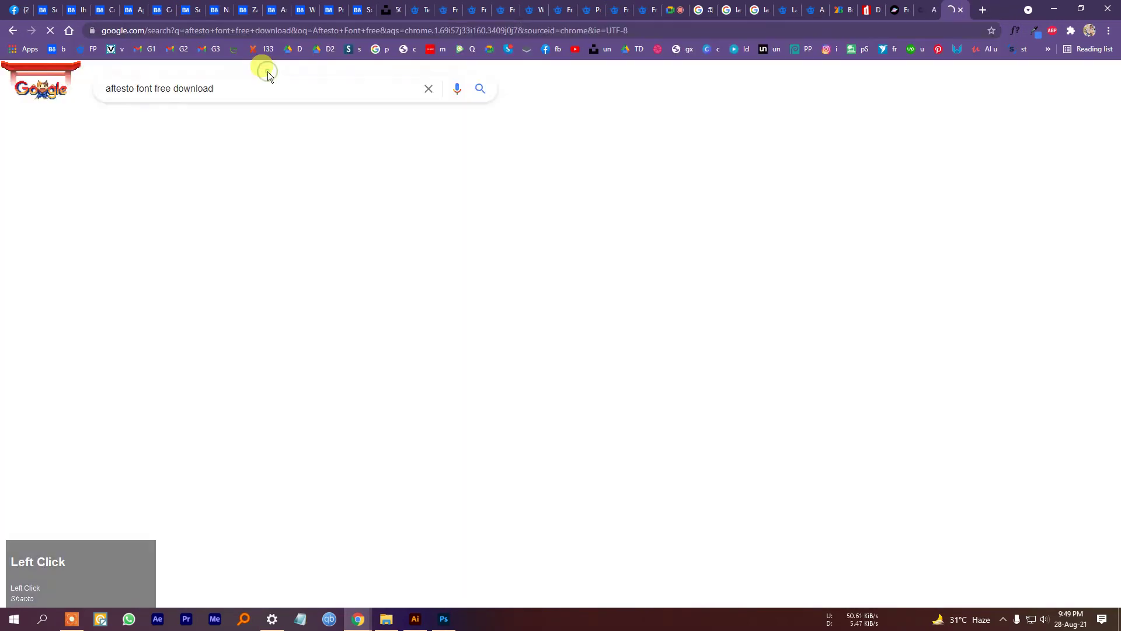
Open the ifonts.xyz Aftesto Font result, compare it with the Creative Fabrica product page and examine its download options.
{"action": "left_click", "coordinate": [196, 199]}
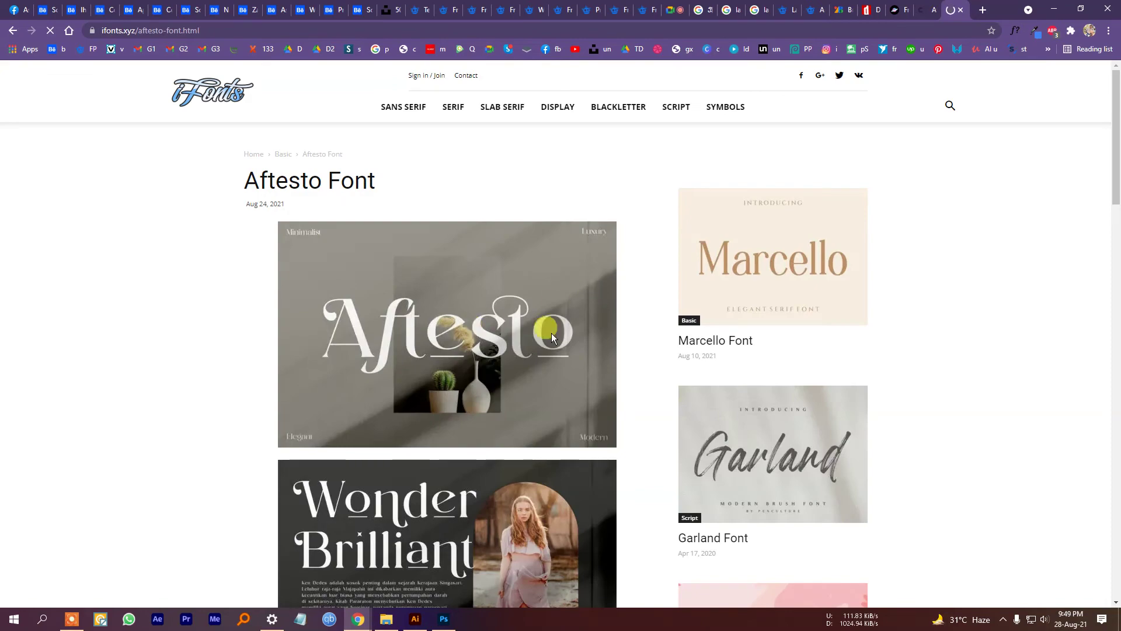
{"action": "left_click", "coordinate": [580, 88]}
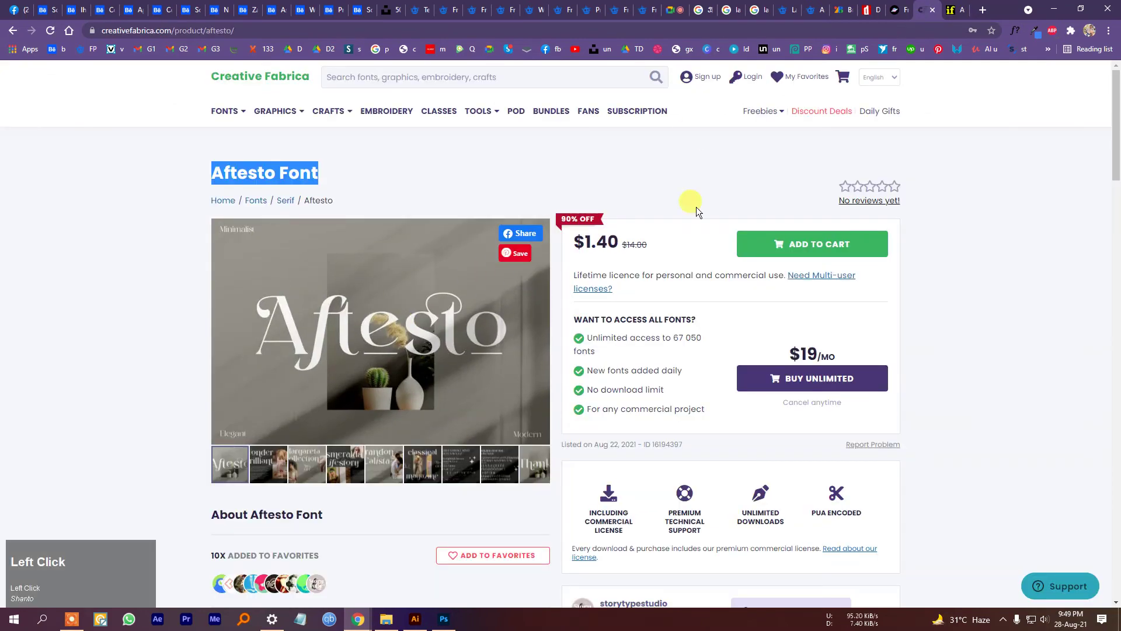
{"action": "left_click", "coordinate": [952, 10]}
{"action": "scroll", "coordinate": [671, 330], "scroll_direction": "down", "scroll_amount": 3}
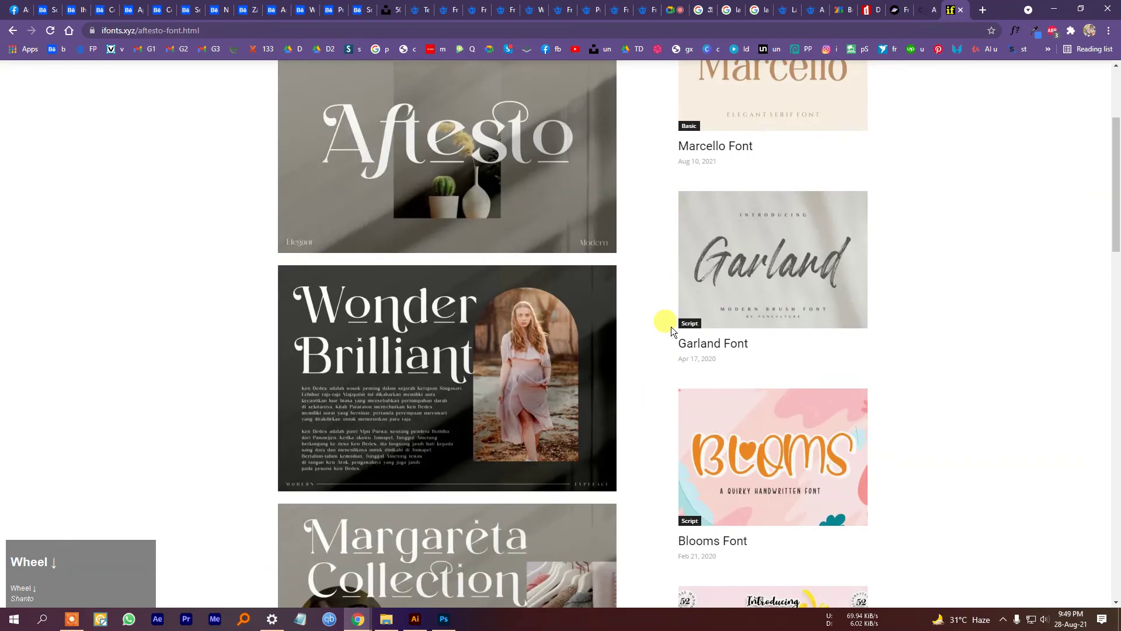
{"action": "scroll", "coordinate": [670, 330], "scroll_direction": "down", "scroll_amount": 6}
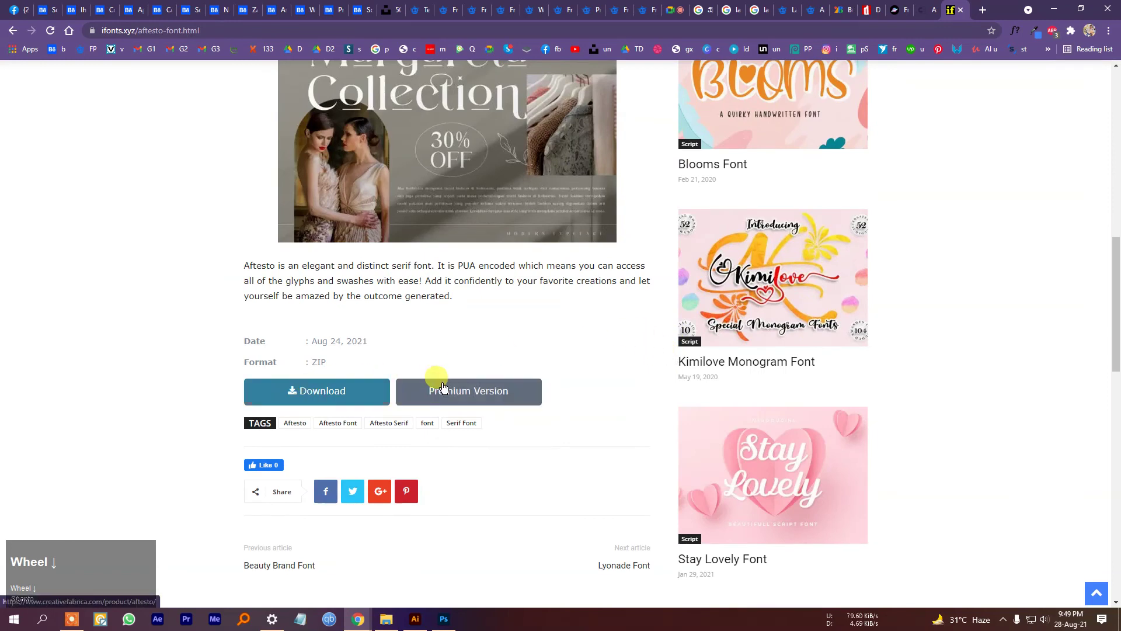
{"action": "scroll", "coordinate": [496, 372], "scroll_direction": "up", "scroll_amount": 10}
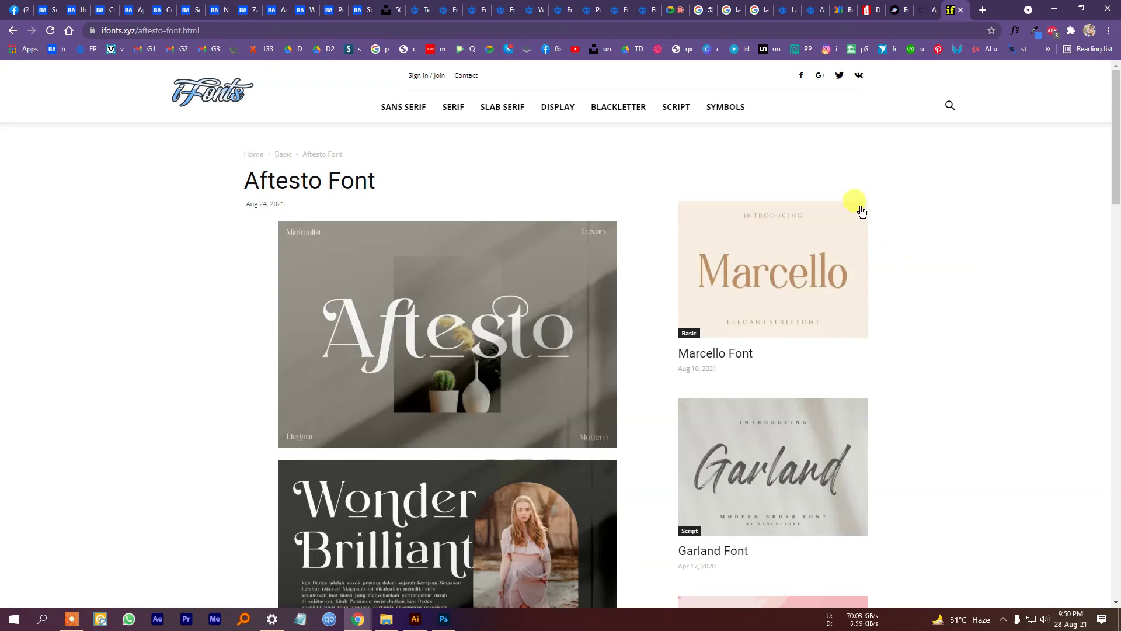
Switch to the Google Fonts page and look over its catalogue of font families.
{"action": "left_click", "coordinate": [839, 10]}
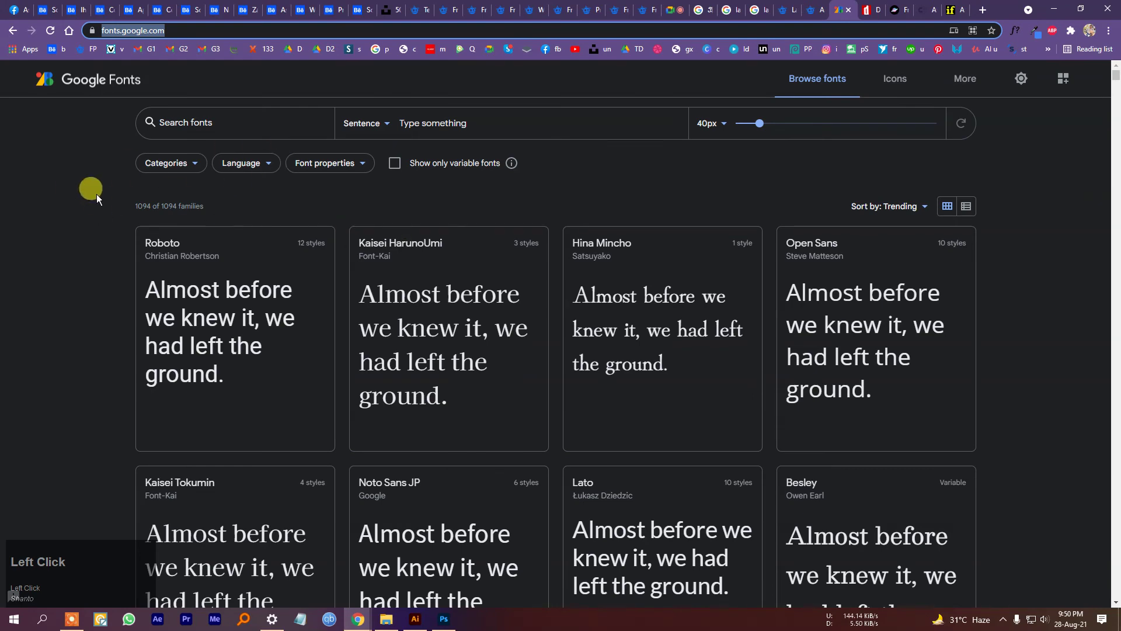
{"action": "scroll", "coordinate": [1027, 304], "scroll_direction": "down", "scroll_amount": 1}
{"action": "scroll", "coordinate": [1027, 307], "scroll_direction": "up", "scroll_amount": 1}
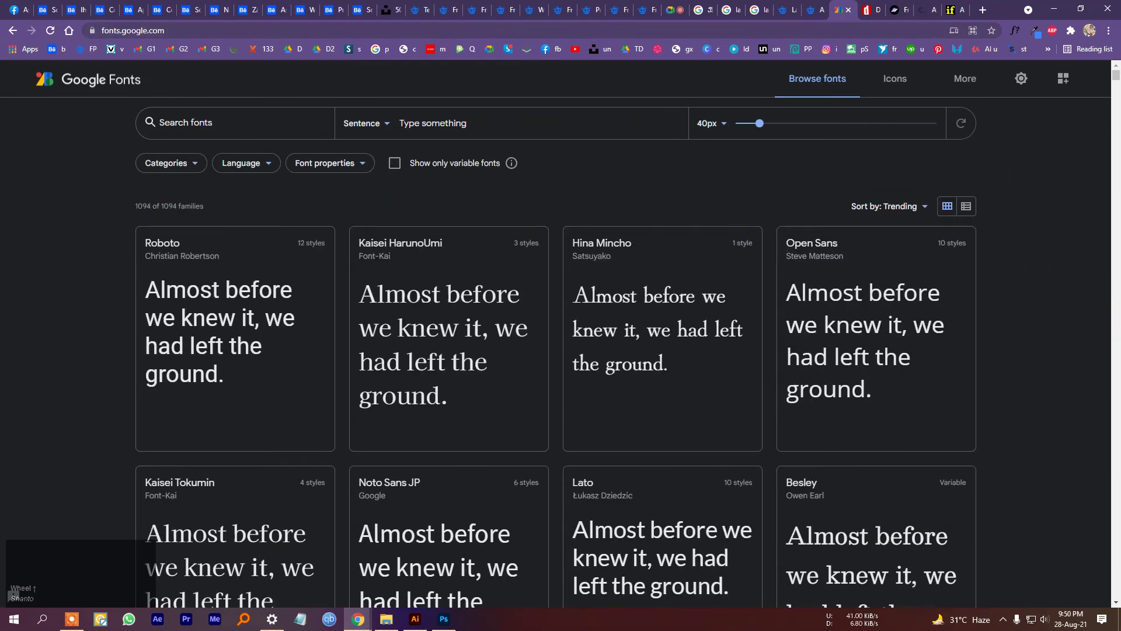
Return to the ifonts.xyz Aftesto Font page and review its preview images, download section and related fonts.
{"action": "left_click", "coordinate": [953, 10]}
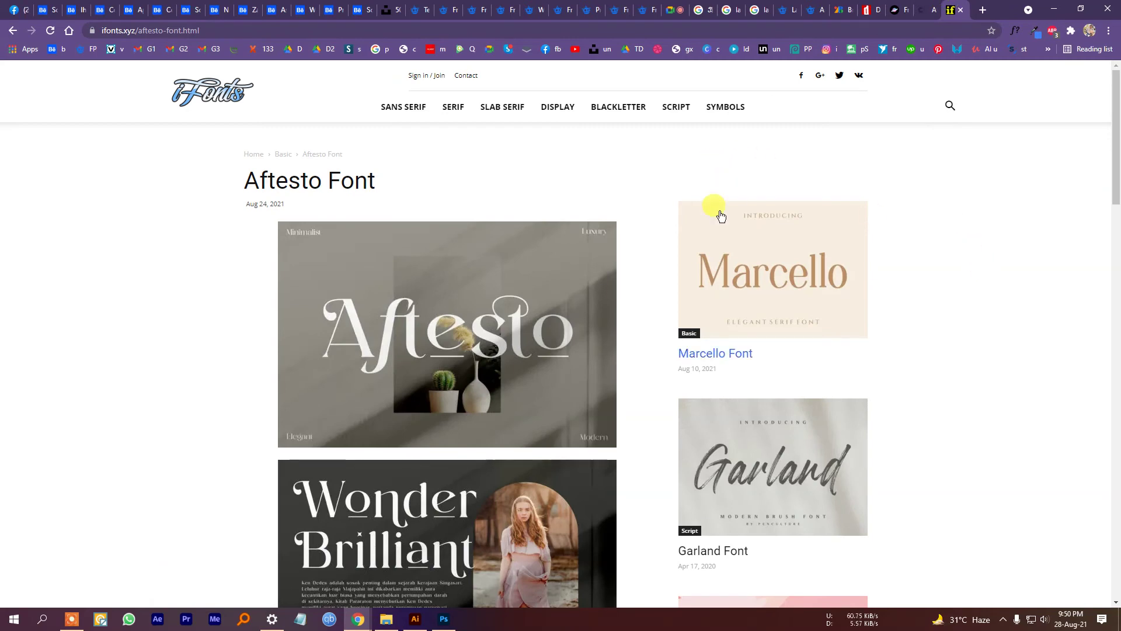
{"action": "scroll", "coordinate": [752, 265], "scroll_direction": "down", "scroll_amount": 2}
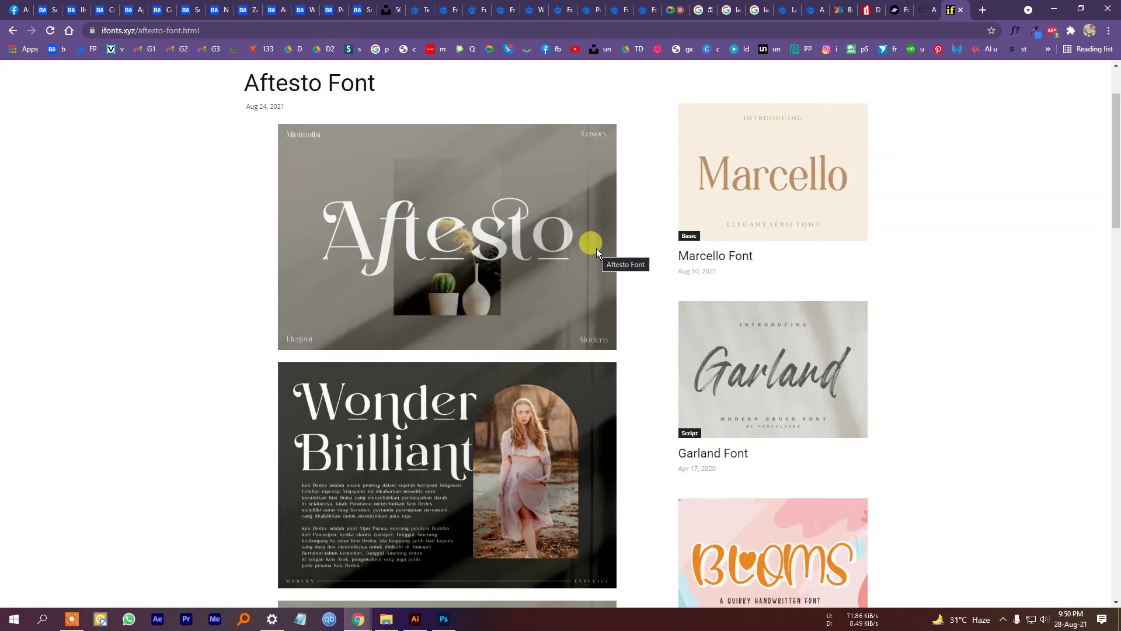
{"action": "scroll", "coordinate": [1034, 298], "scroll_direction": "down", "scroll_amount": 8}
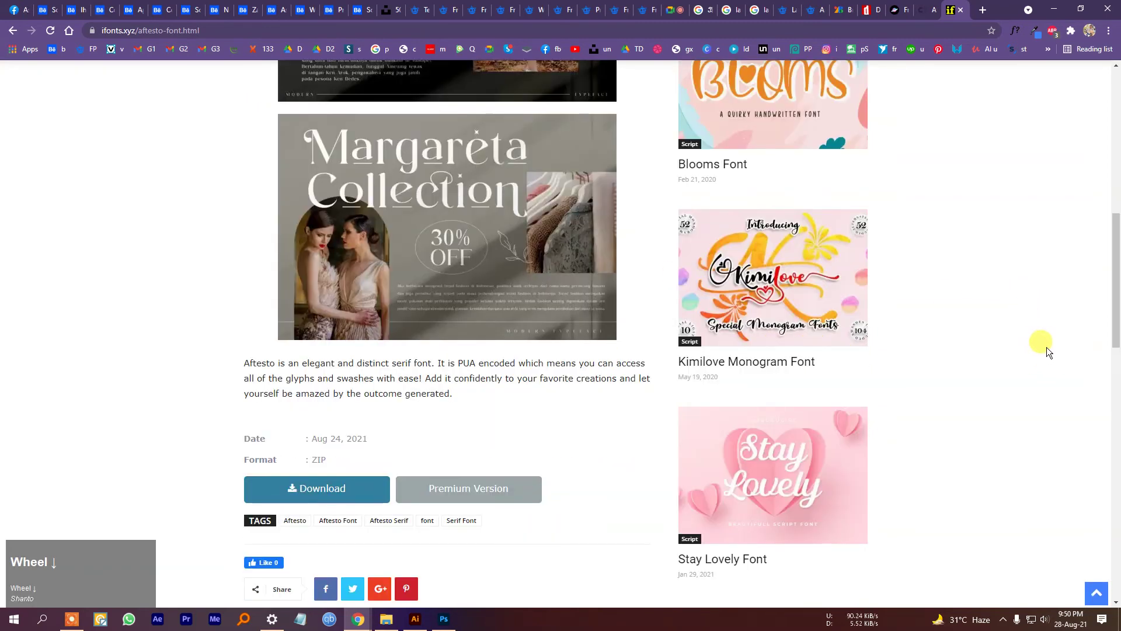
{"action": "scroll", "coordinate": [1051, 349], "scroll_direction": "down", "scroll_amount": 3}
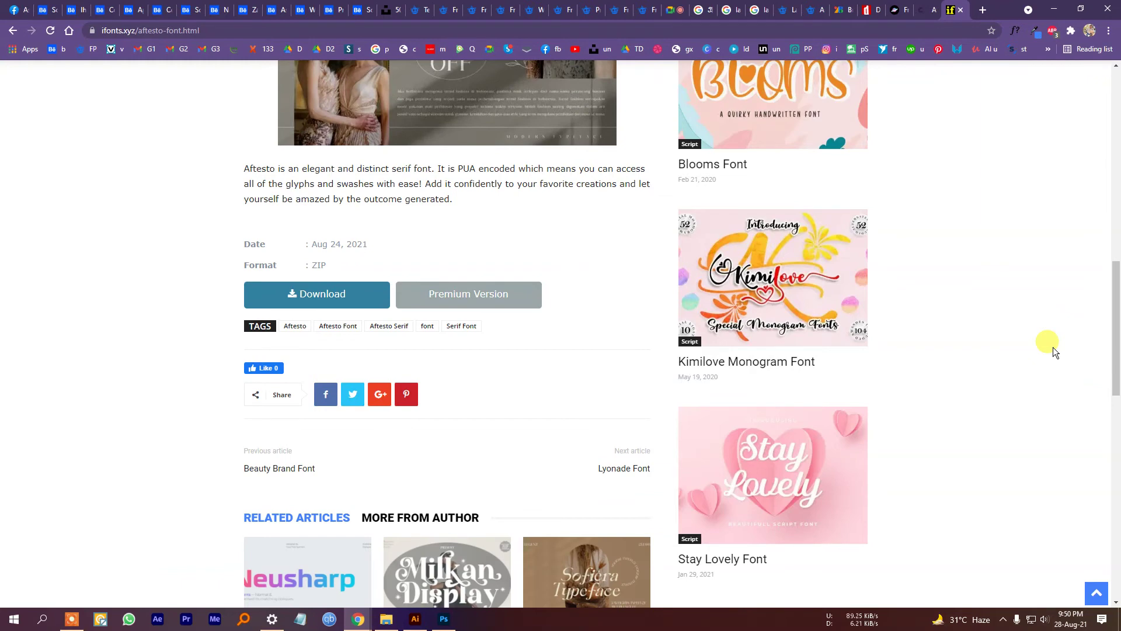
{"action": "scroll", "coordinate": [1053, 347], "scroll_direction": "down", "scroll_amount": 5}
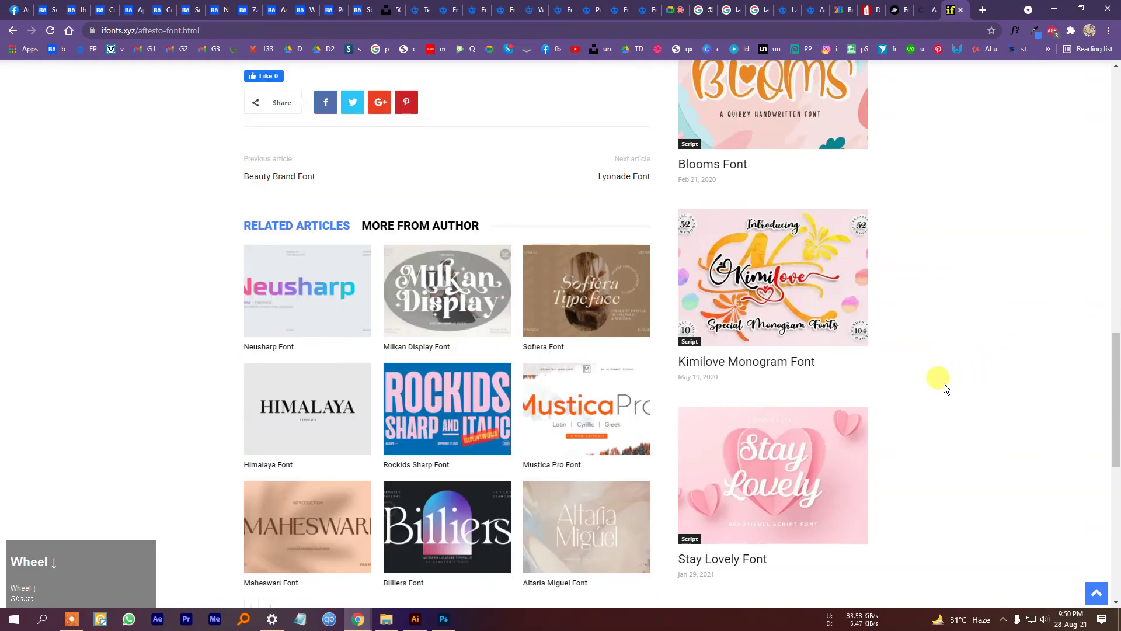
{"action": "scroll", "coordinate": [943, 389], "scroll_direction": "down", "scroll_amount": 3}
{"action": "scroll", "coordinate": [970, 380], "scroll_direction": "up", "scroll_amount": 15}
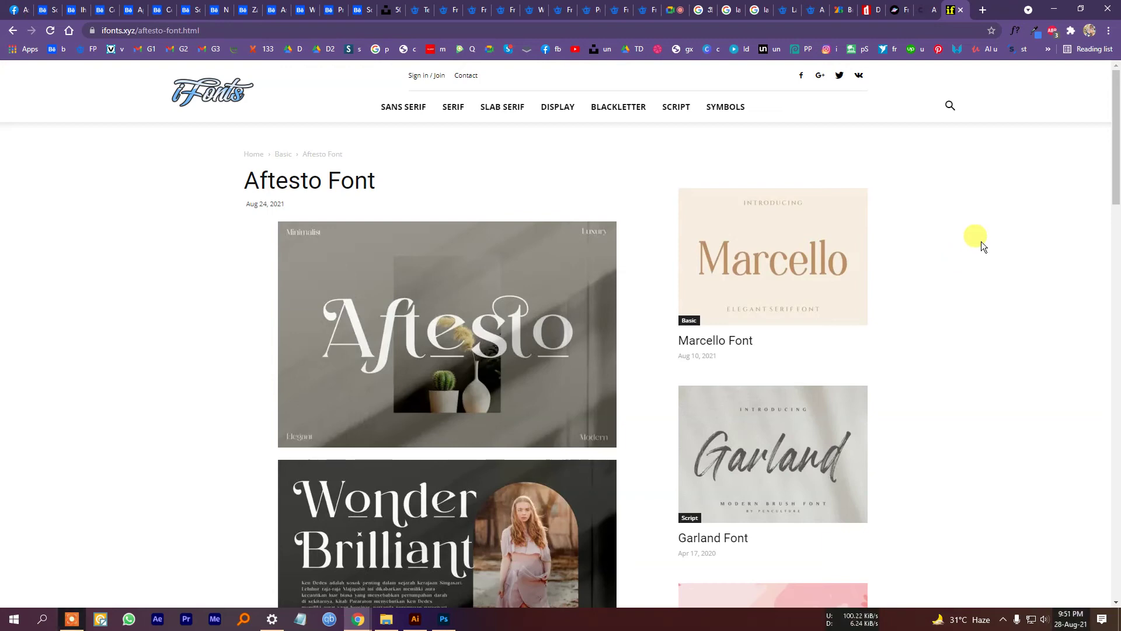
Return to the Creative Fabrica Aftesto page and log in with the saved account credentials.
{"action": "left_click", "coordinate": [653, 313]}
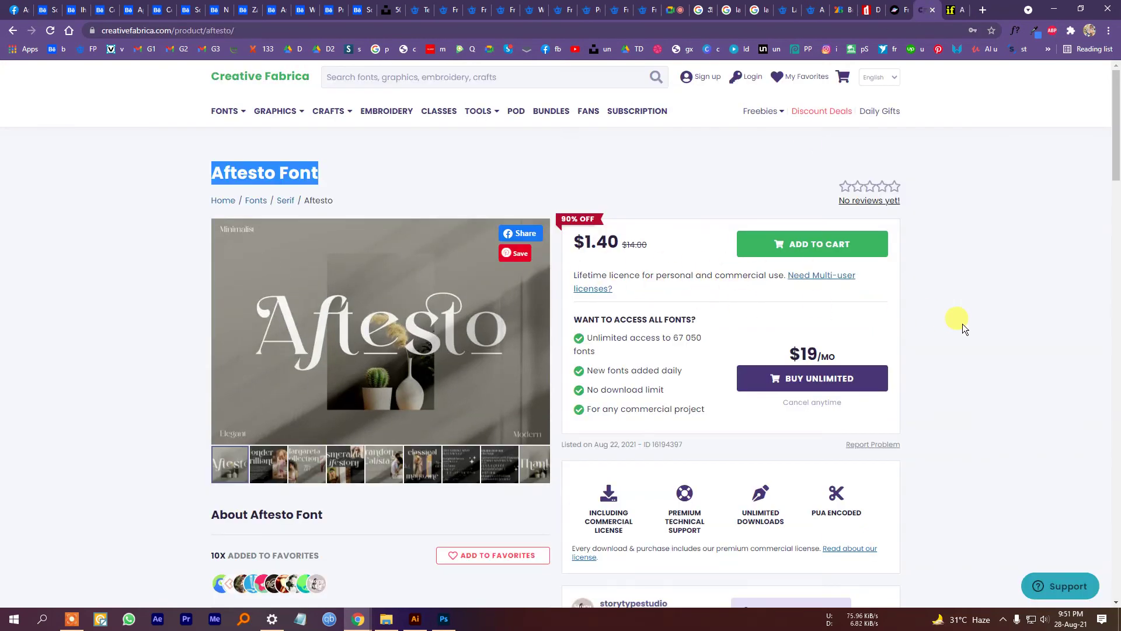
{"action": "left_click", "coordinate": [742, 78]}
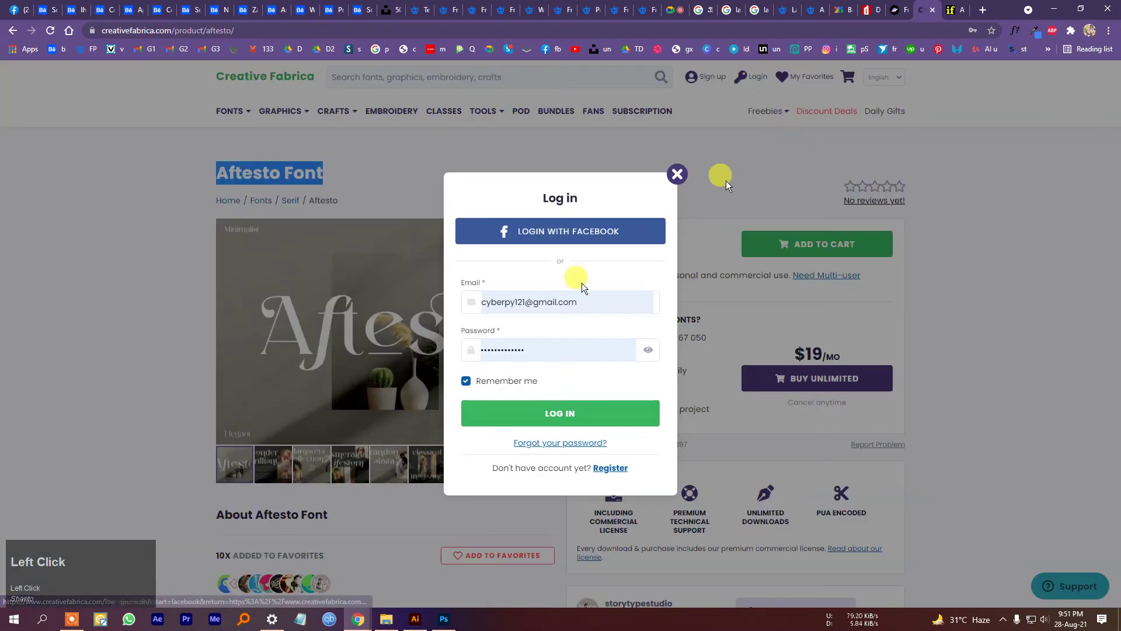
{"action": "left_click", "coordinate": [561, 414]}
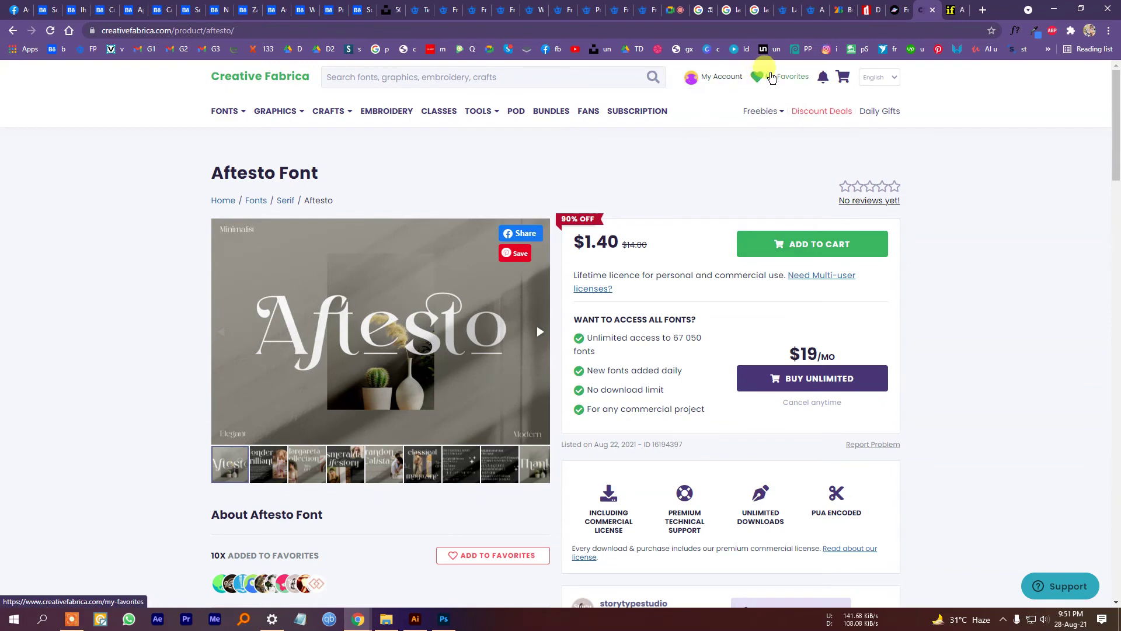
Open the Creative Fabrica account's My Downloads page, review the downloaded files and close the page.
{"action": "mouse_move", "coordinate": [734, 84]}
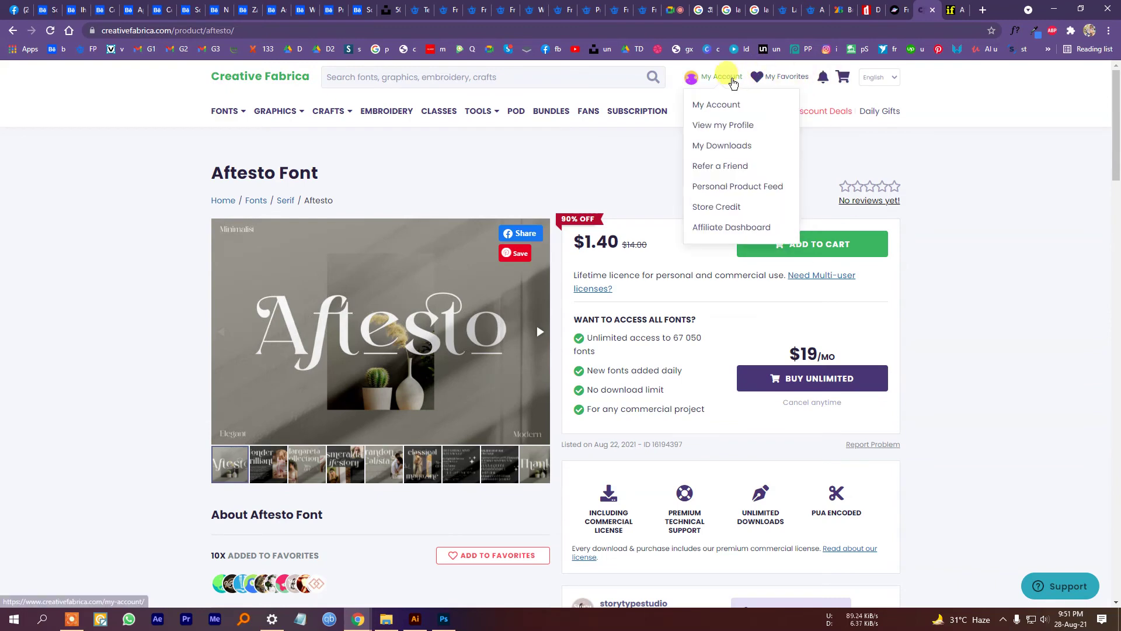
{"action": "left_click", "coordinate": [713, 145]}
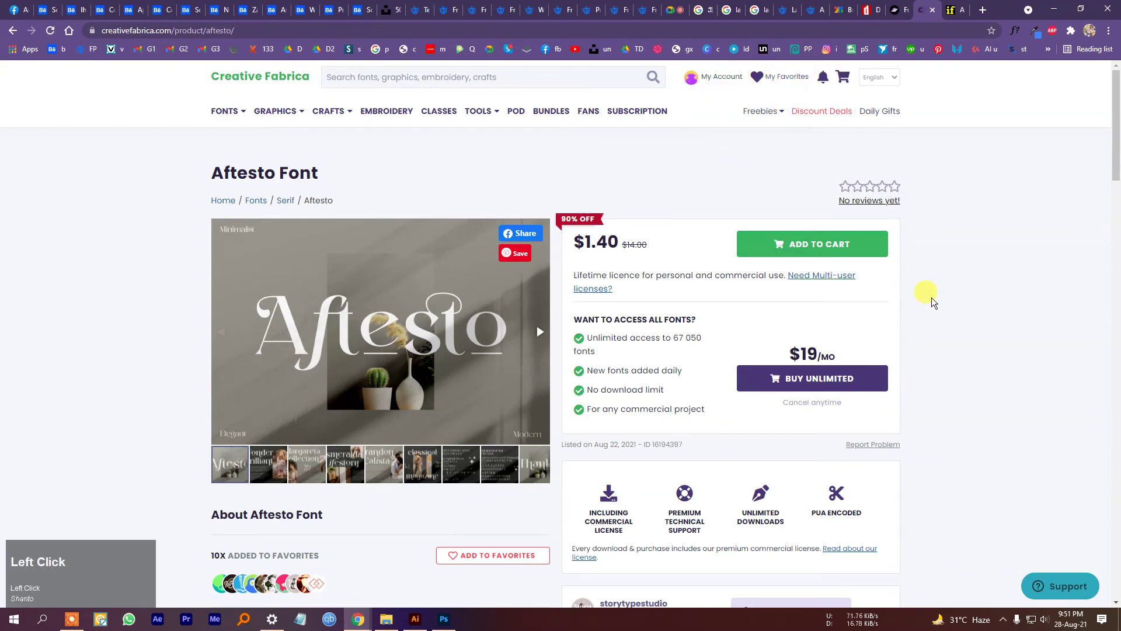
{"action": "mouse_move", "coordinate": [724, 77]}
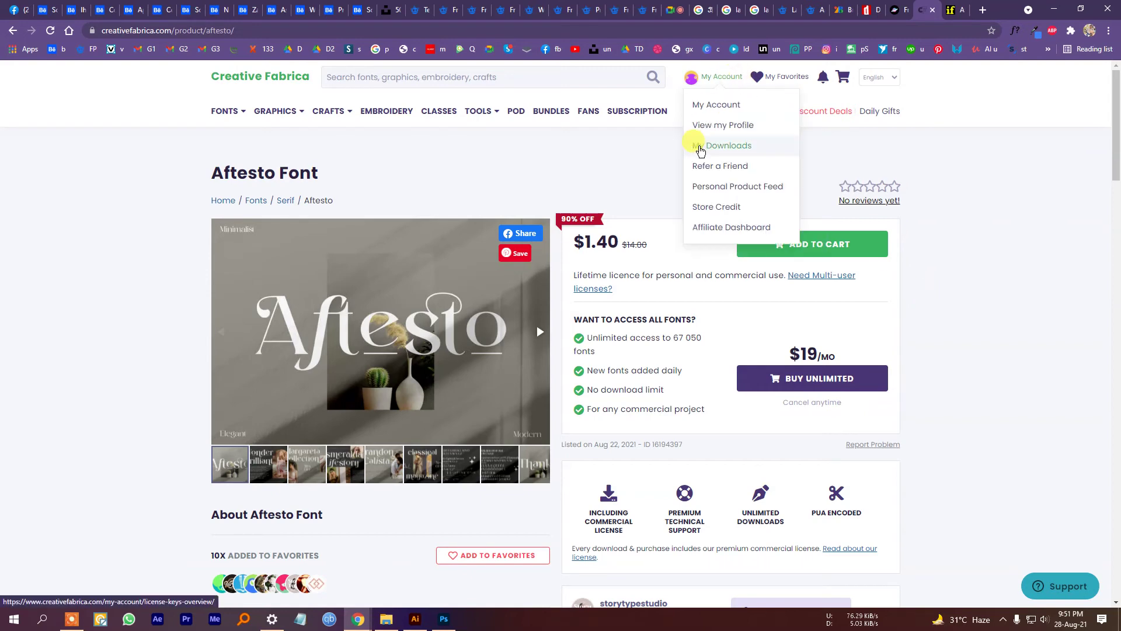
{"action": "left_click", "coordinate": [722, 146]}
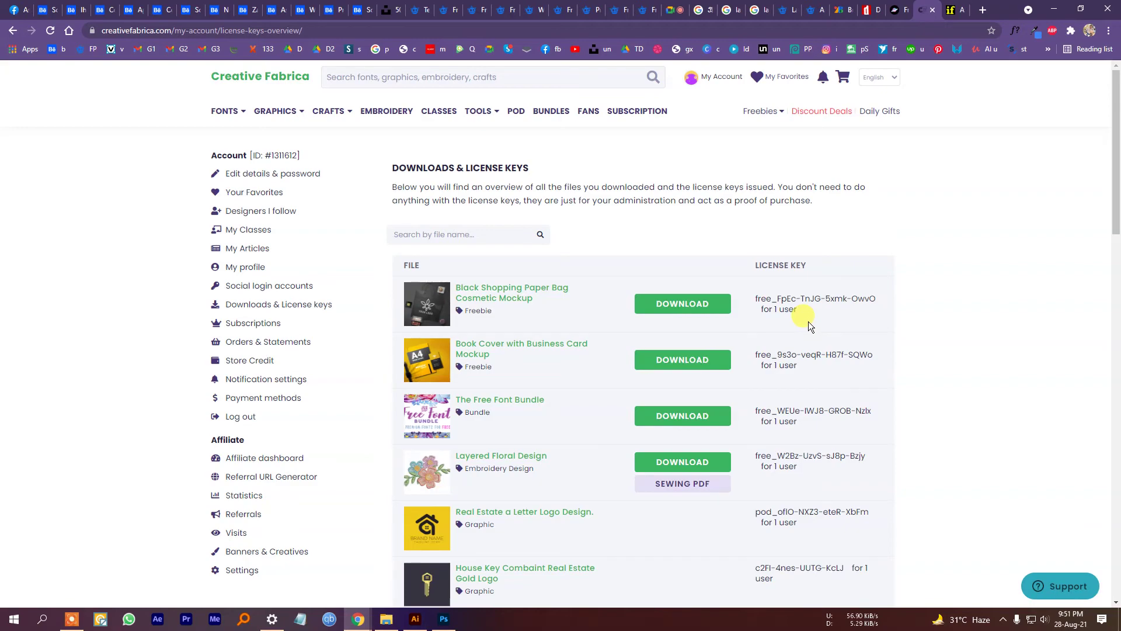
{"action": "scroll", "coordinate": [808, 321], "scroll_direction": "down", "scroll_amount": 5}
{"action": "scroll", "coordinate": [769, 327], "scroll_direction": "up", "scroll_amount": 5}
{"action": "scroll", "coordinate": [926, 339], "scroll_direction": "down", "scroll_amount": 6}
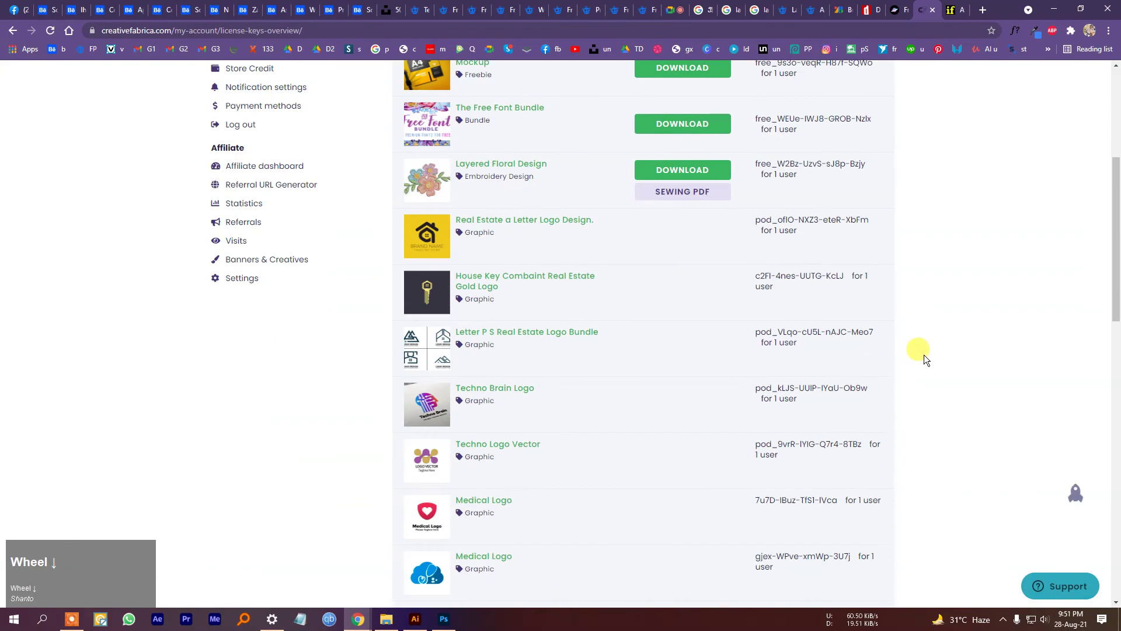
{"action": "scroll", "coordinate": [910, 426], "scroll_direction": "up", "scroll_amount": 6}
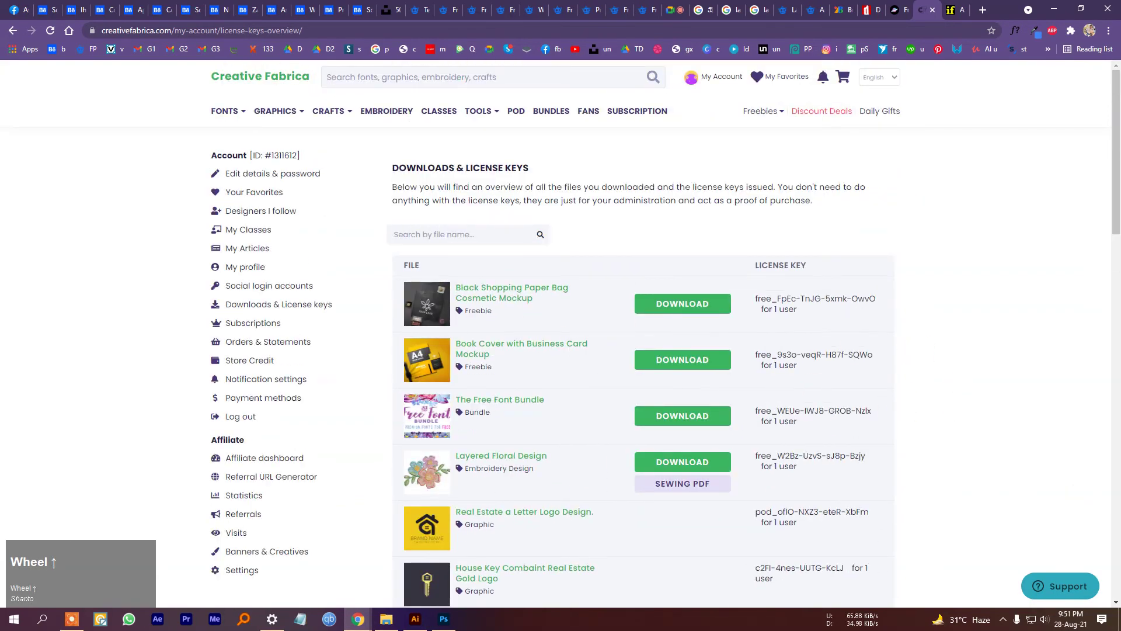
{"action": "middle_click", "coordinate": [1073, 303]}
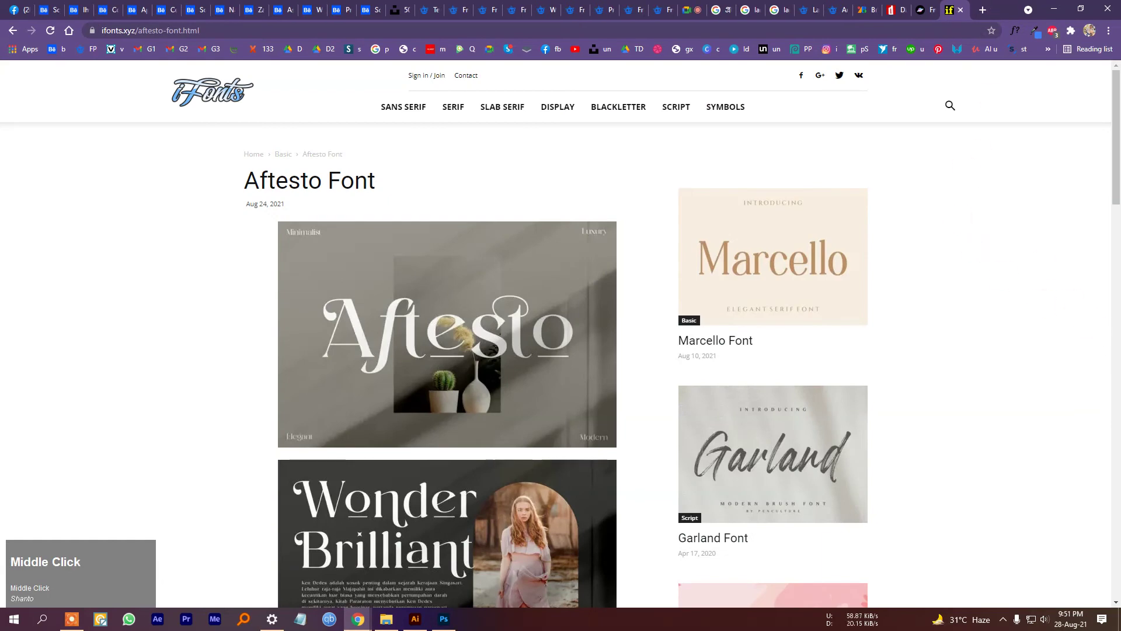
Return to Google Fonts, browse the first font families and open Open Sans in a new tab.
{"action": "left_click", "coordinate": [864, 10]}
{"action": "scroll", "coordinate": [1031, 418], "scroll_direction": "down", "scroll_amount": 3}
{"action": "scroll", "coordinate": [992, 397], "scroll_direction": "up", "scroll_amount": 3}
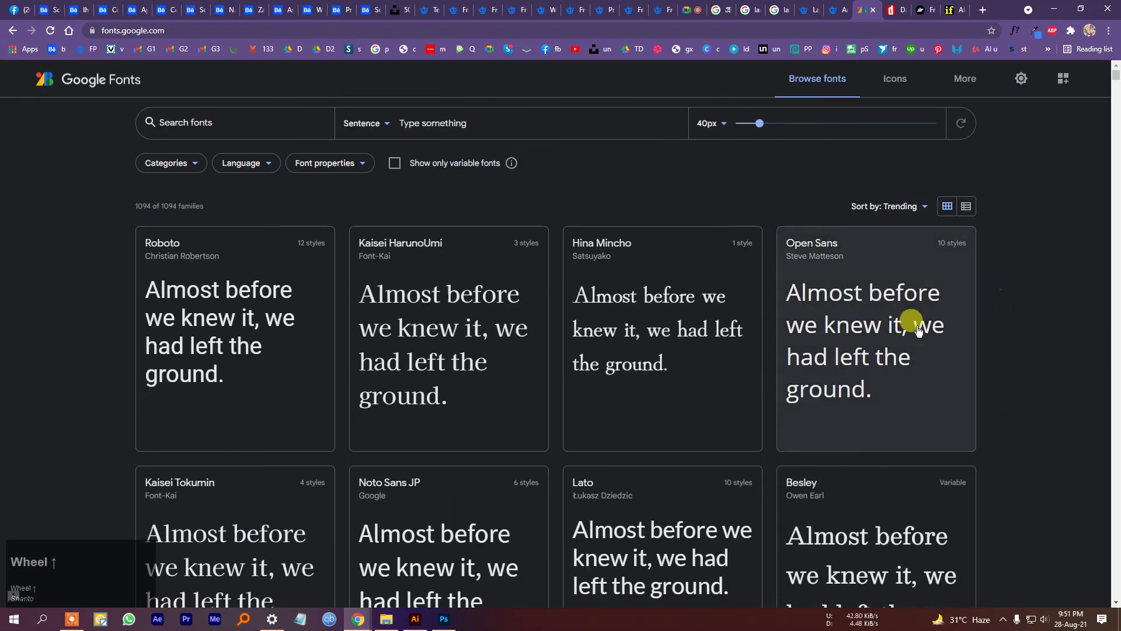
{"action": "scroll", "coordinate": [858, 320], "scroll_direction": "down", "scroll_amount": 6}
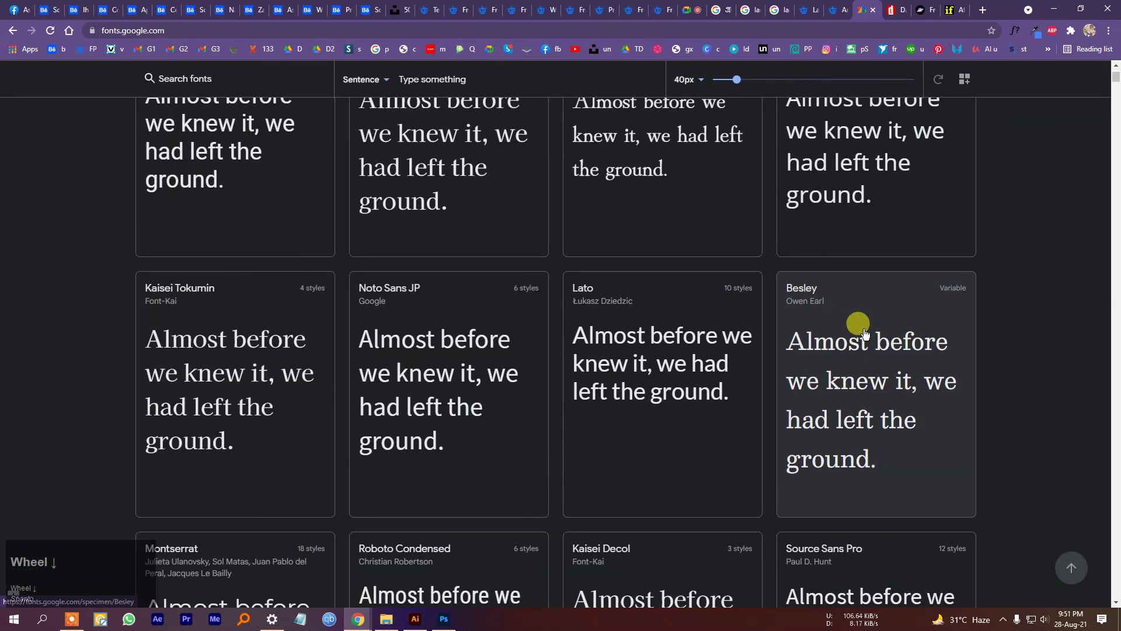
{"action": "scroll", "coordinate": [956, 410], "scroll_direction": "up", "scroll_amount": 6}
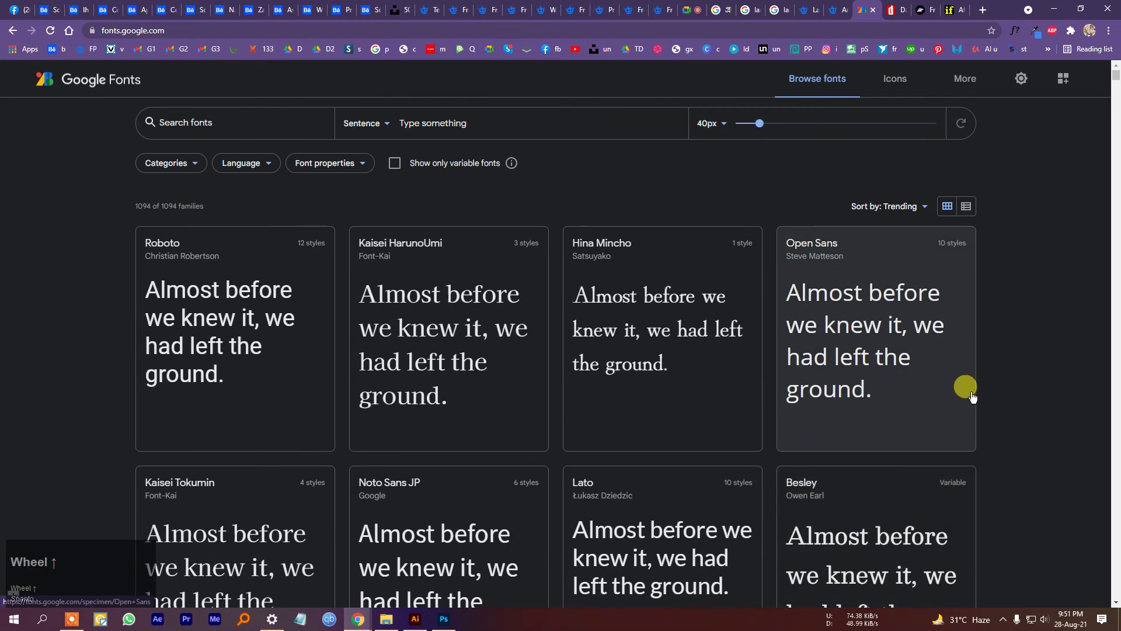
{"action": "middle_click", "coordinate": [834, 261]}
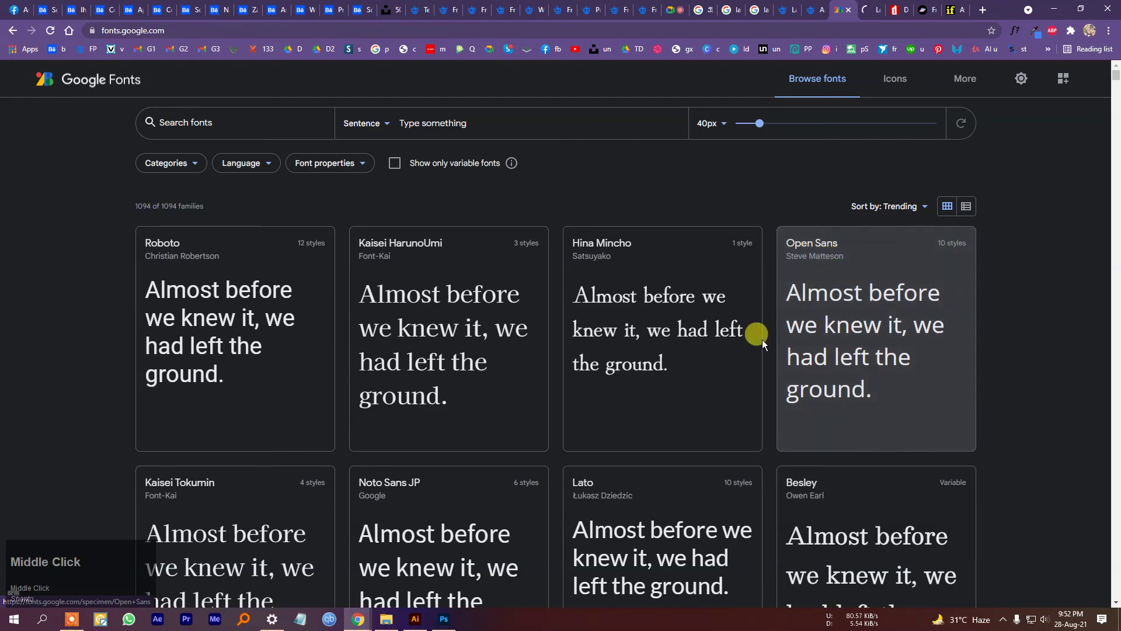
Examine further font families in the Google Fonts catalogue and return to the start of the list.
{"action": "scroll", "coordinate": [552, 378], "scroll_direction": "down", "scroll_amount": 2}
{"action": "scroll", "coordinate": [709, 353], "scroll_direction": "down", "scroll_amount": 7}
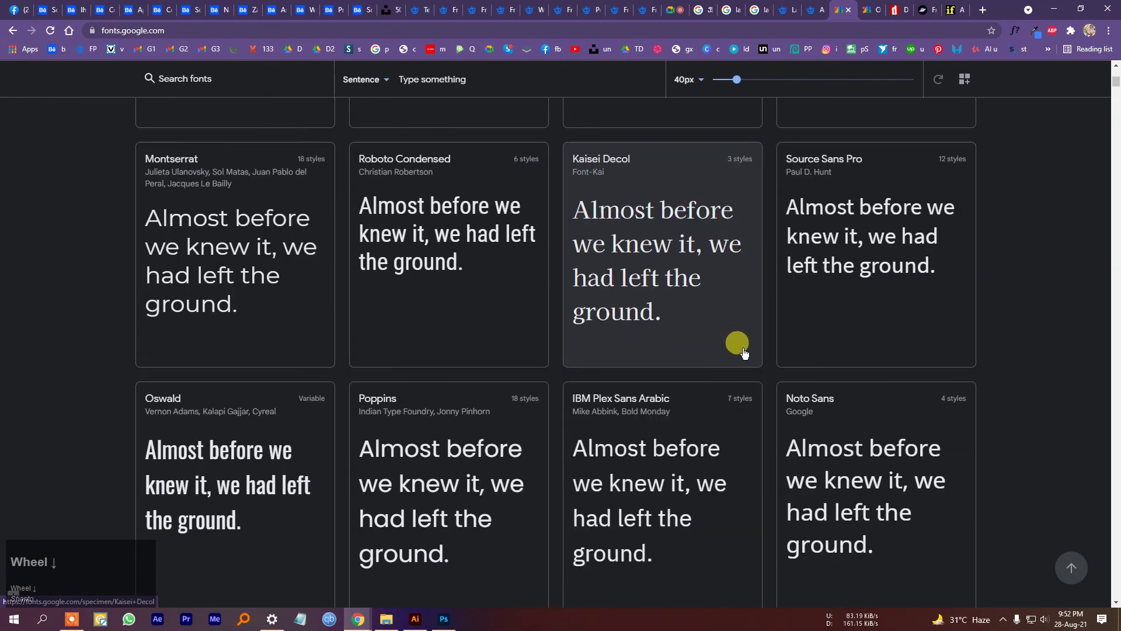
{"action": "scroll", "coordinate": [737, 352], "scroll_direction": "down", "scroll_amount": 2}
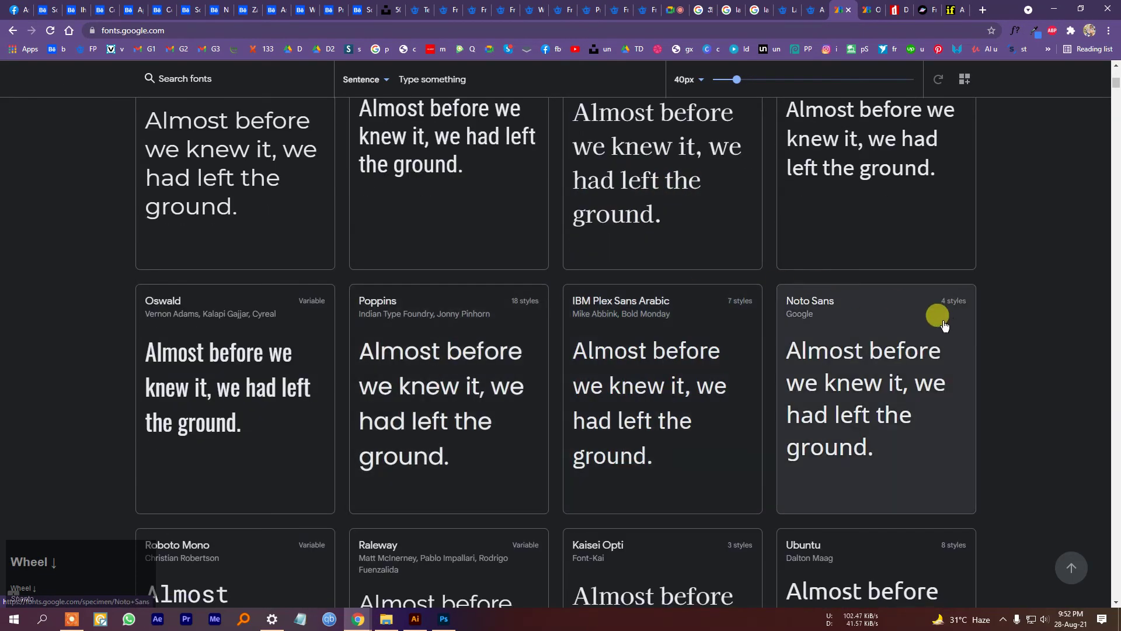
{"action": "scroll", "coordinate": [980, 301], "scroll_direction": "down", "scroll_amount": 3}
{"action": "scroll", "coordinate": [979, 300], "scroll_direction": "down", "scroll_amount": 3}
{"action": "scroll", "coordinate": [983, 275], "scroll_direction": "up", "scroll_amount": 18}
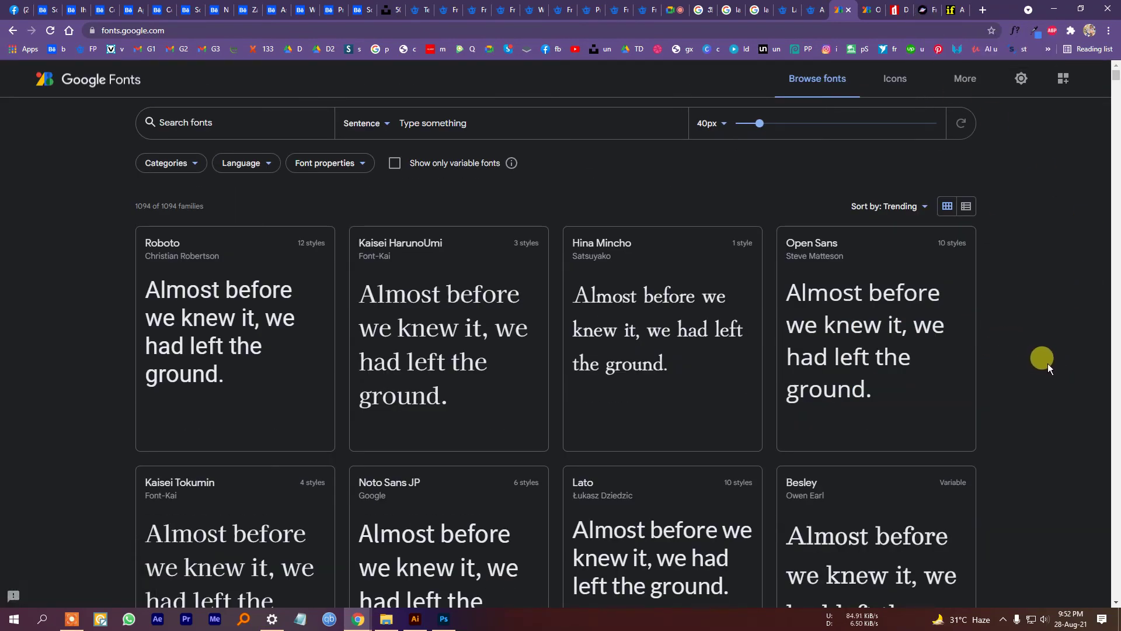
{"action": "scroll", "coordinate": [1051, 409], "scroll_direction": "down", "scroll_amount": 3}
{"action": "scroll", "coordinate": [1055, 425], "scroll_direction": "up", "scroll_amount": 3}
Revisit the ifonts.xyz Aftesto page and browse the fonts offered for download on FontSpace.
{"action": "left_click", "coordinate": [952, 10]}
{"action": "scroll", "coordinate": [1021, 357], "scroll_direction": "down", "scroll_amount": 3}
{"action": "scroll", "coordinate": [1018, 364], "scroll_direction": "up", "scroll_amount": 3}
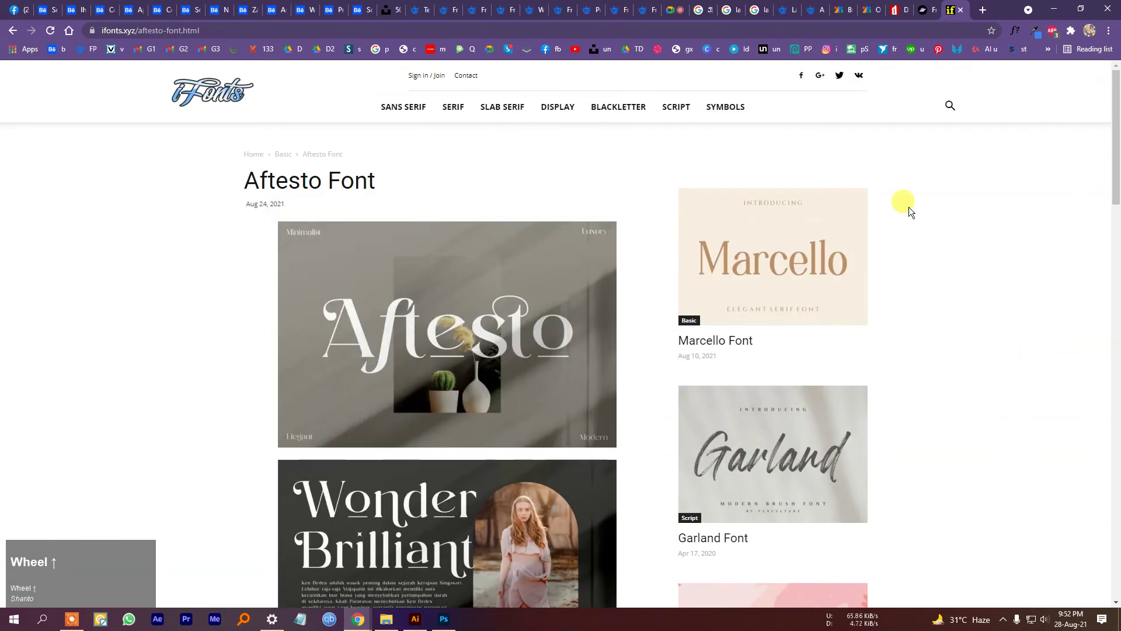
{"action": "left_click", "coordinate": [922, 9]}
{"action": "scroll", "coordinate": [520, 445], "scroll_direction": "down", "scroll_amount": 10}
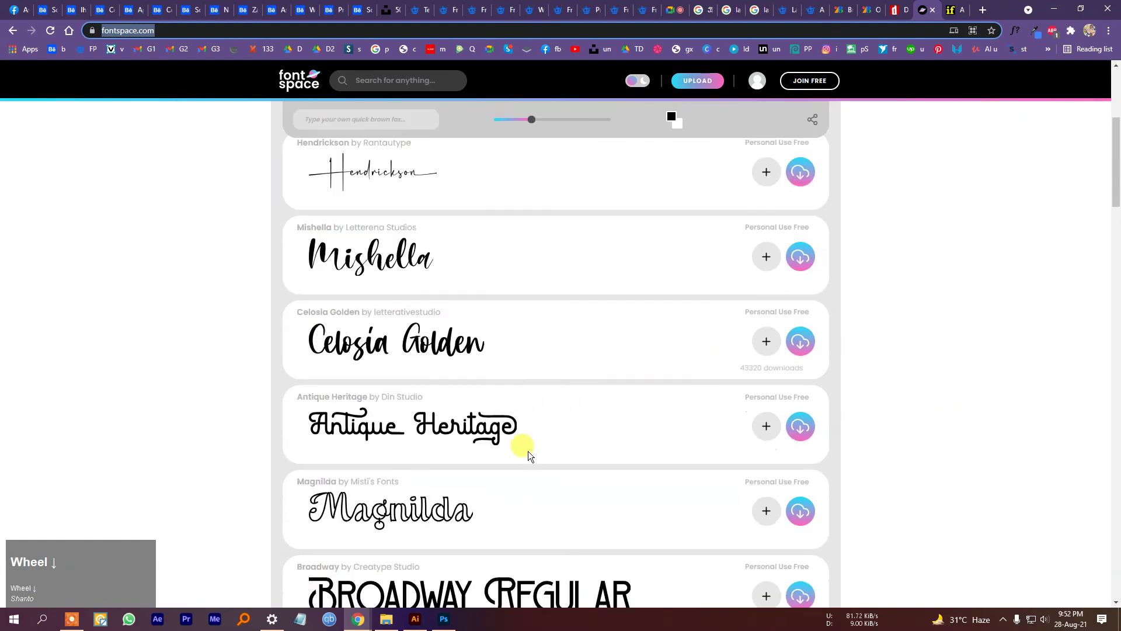
{"action": "scroll", "coordinate": [465, 476], "scroll_direction": "down", "scroll_amount": 10}
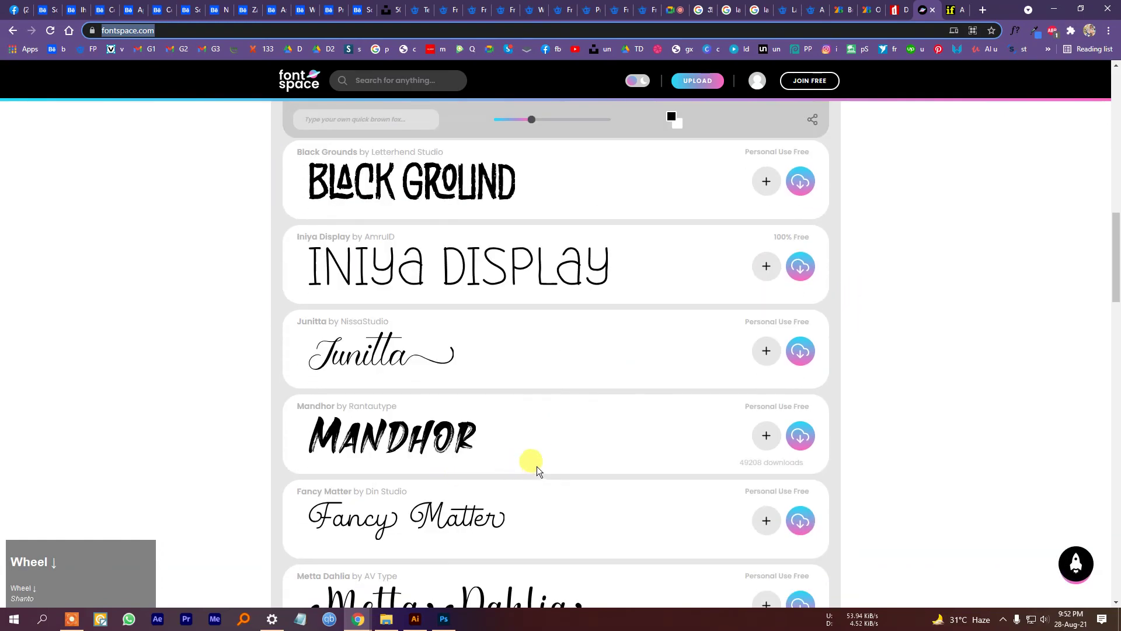
{"action": "left_click", "coordinate": [414, 619]}
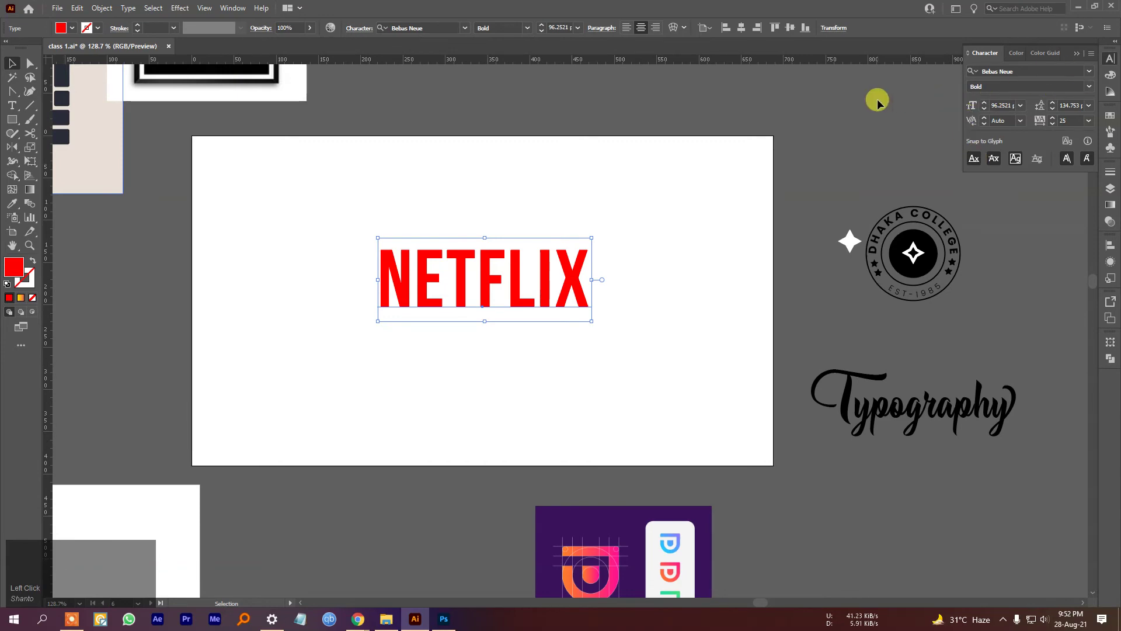
{"action": "left_click", "coordinate": [386, 613]}
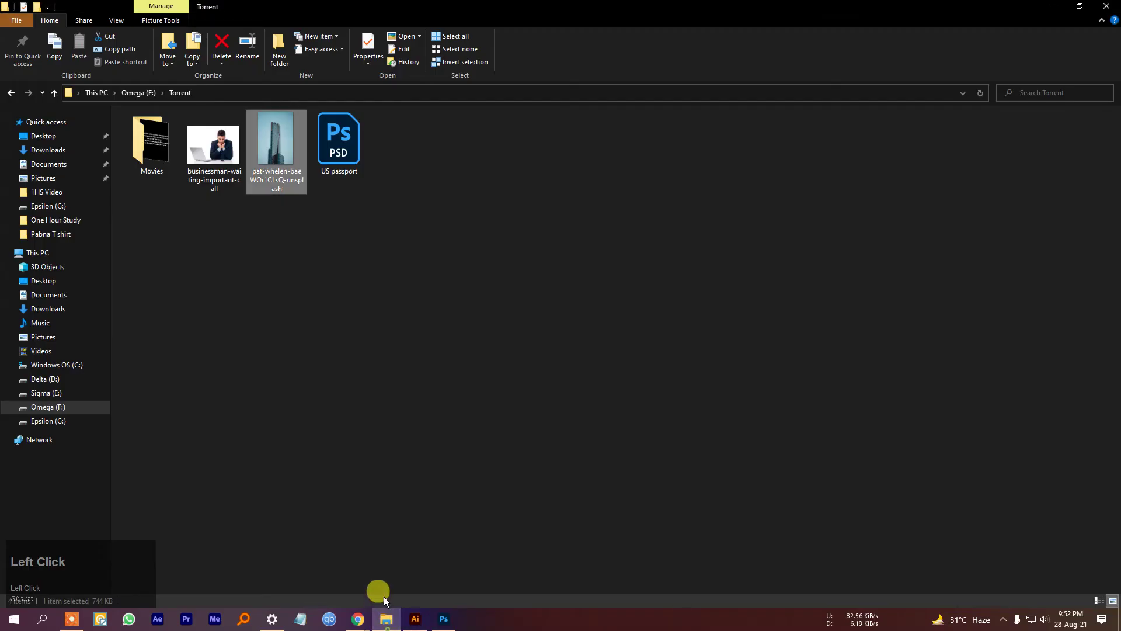
{"action": "mouse_move", "coordinate": [358, 618]}
{"action": "left_click", "coordinate": [332, 564]}
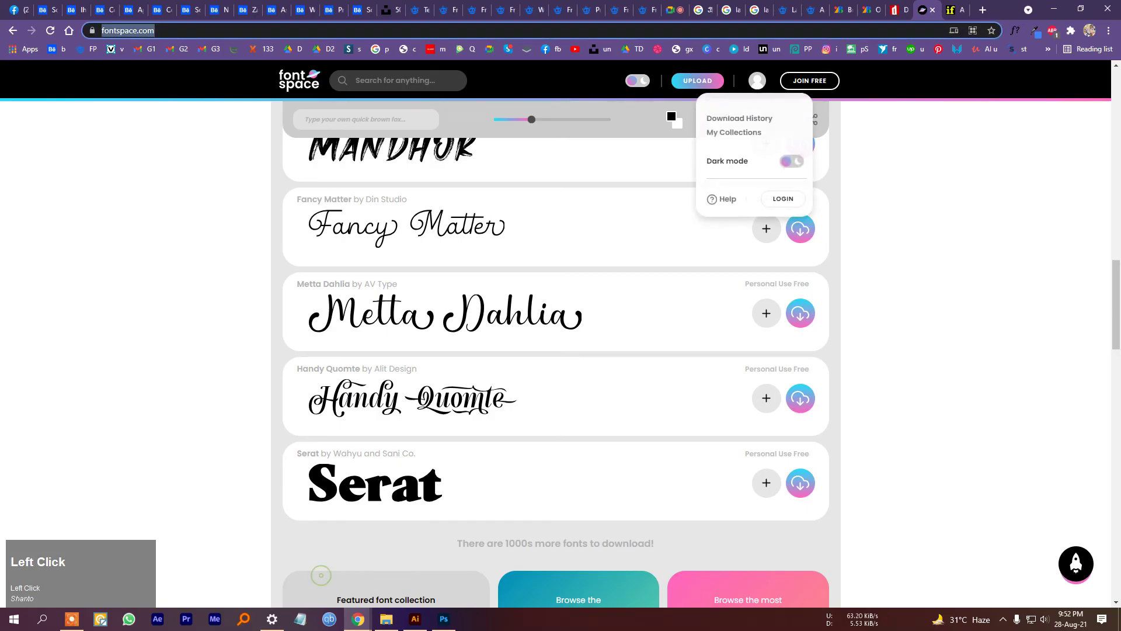
Open the Kaisei Opti family from the Google Fonts catalogue and review its available styles.
{"action": "left_click", "coordinate": [840, 10]}
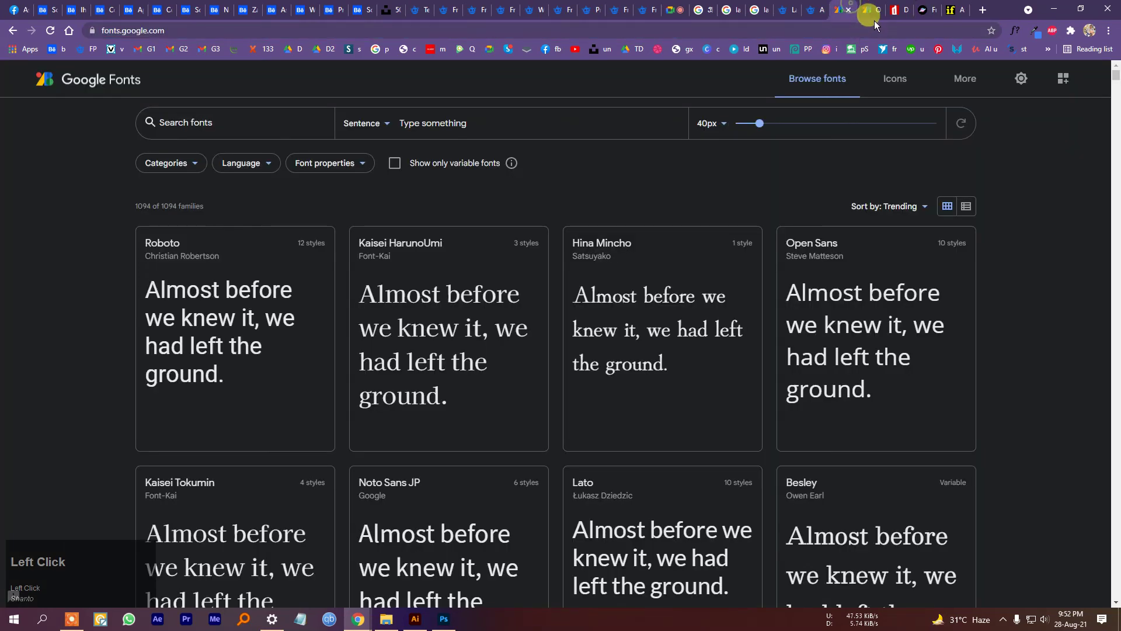
{"action": "scroll", "coordinate": [664, 350], "scroll_direction": "down", "scroll_amount": 5}
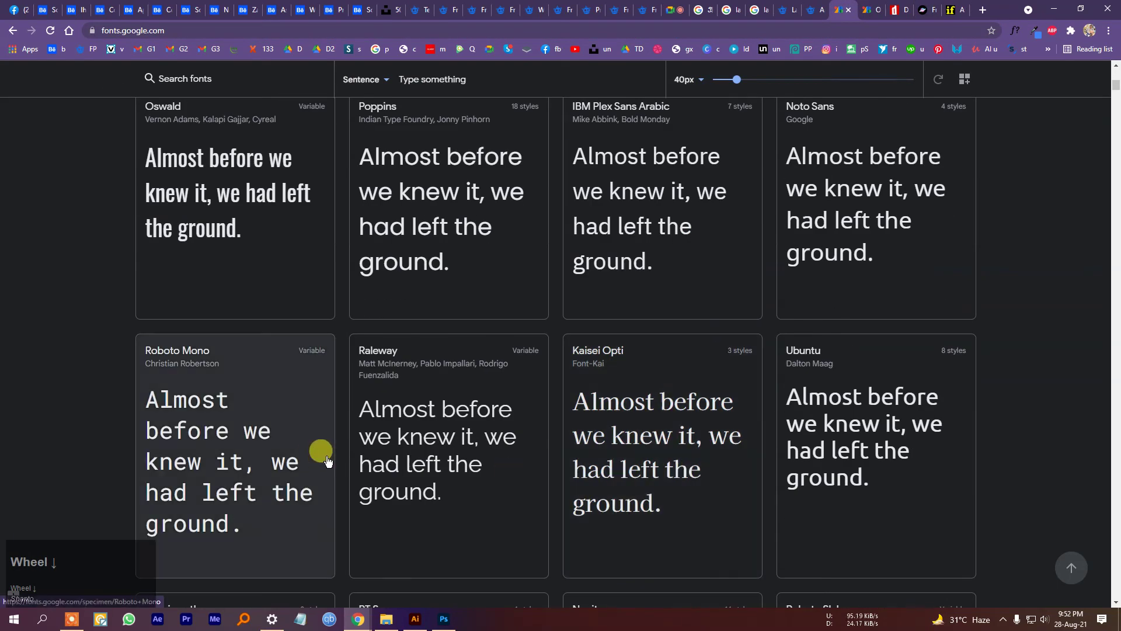
{"action": "scroll", "coordinate": [723, 463], "scroll_direction": "down", "scroll_amount": 2}
{"action": "left_click", "coordinate": [684, 353]}
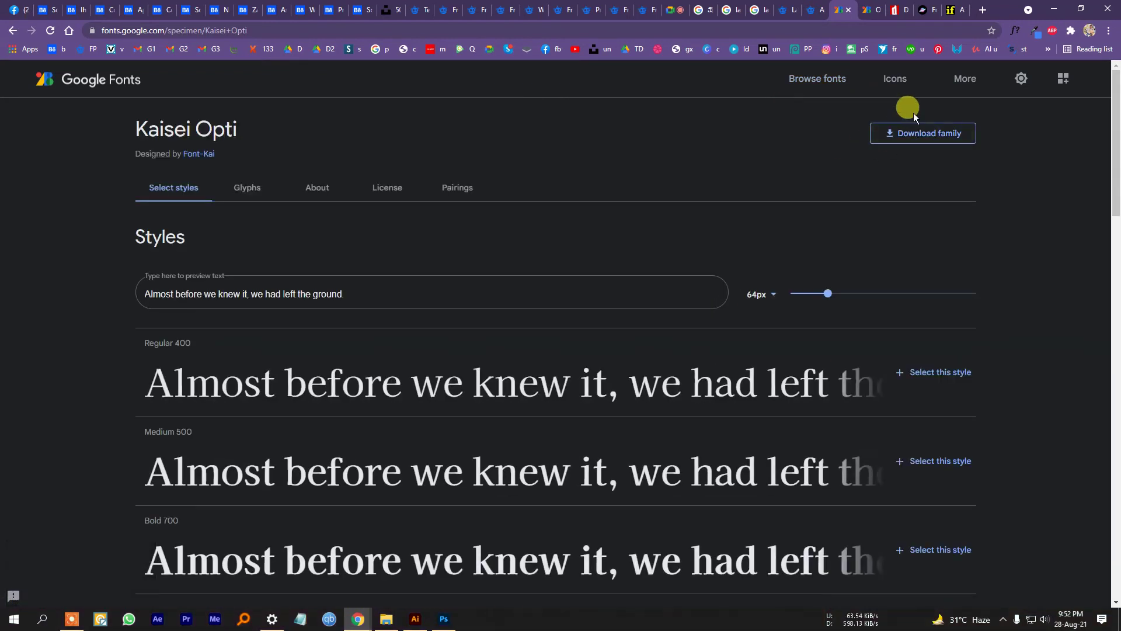
{"action": "scroll", "coordinate": [111, 409], "scroll_direction": "down", "scroll_amount": 2}
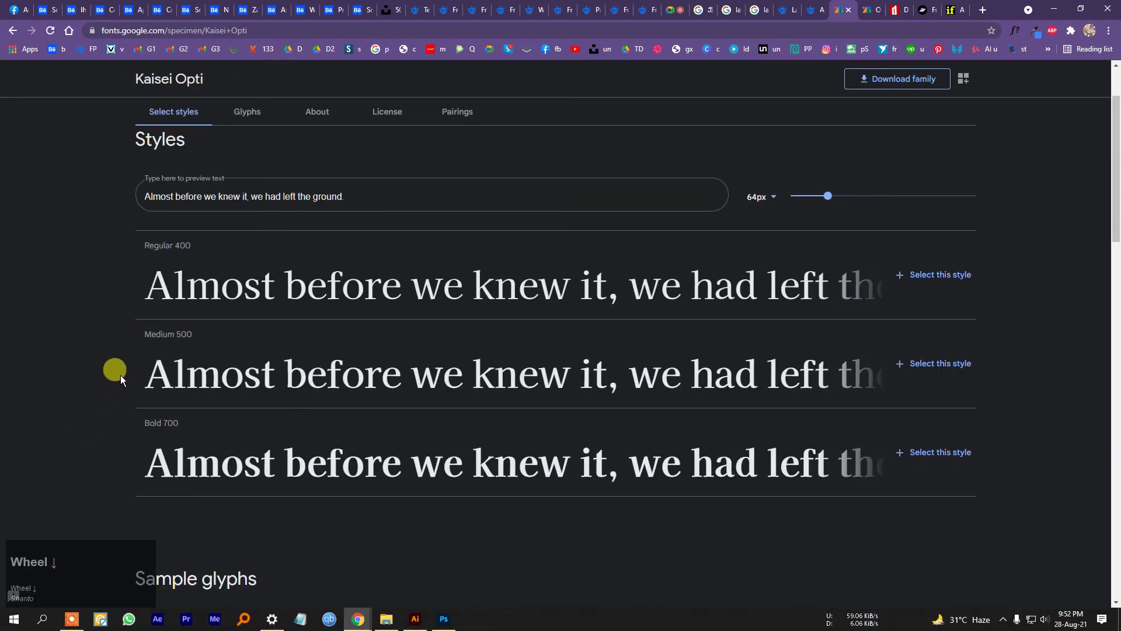
Download the Kaisei Opti font family from Google Fonts as Kaisei_Opti.zip.
{"action": "scroll", "coordinate": [526, 327], "scroll_direction": "up", "scroll_amount": 2}
{"action": "left_click", "coordinate": [919, 130]}
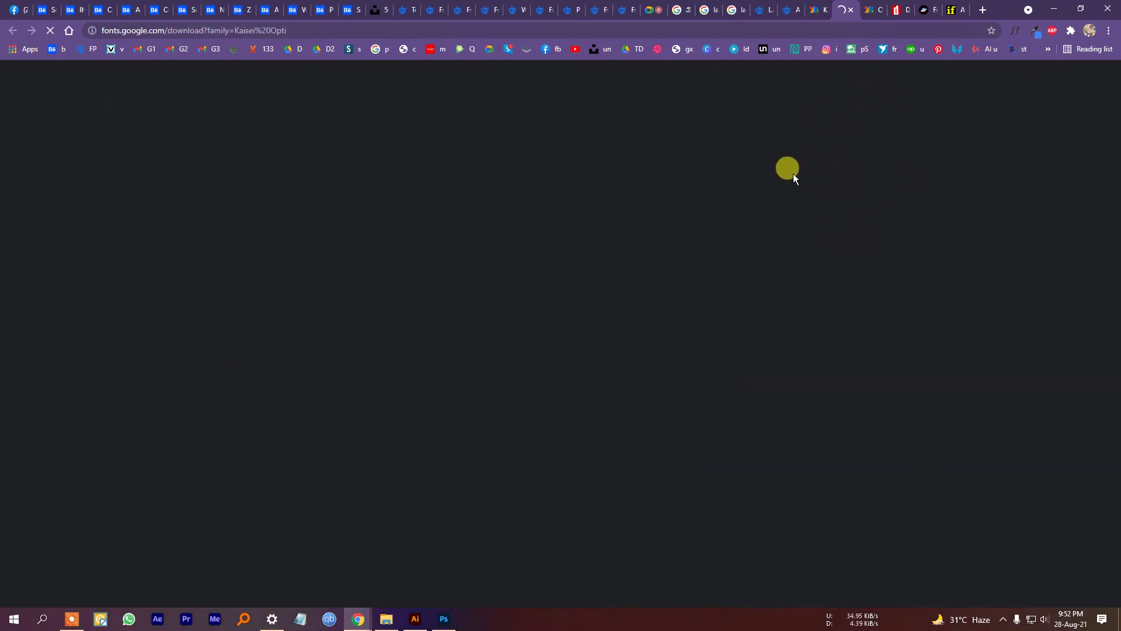
{"action": "left_click", "coordinate": [562, 360]}
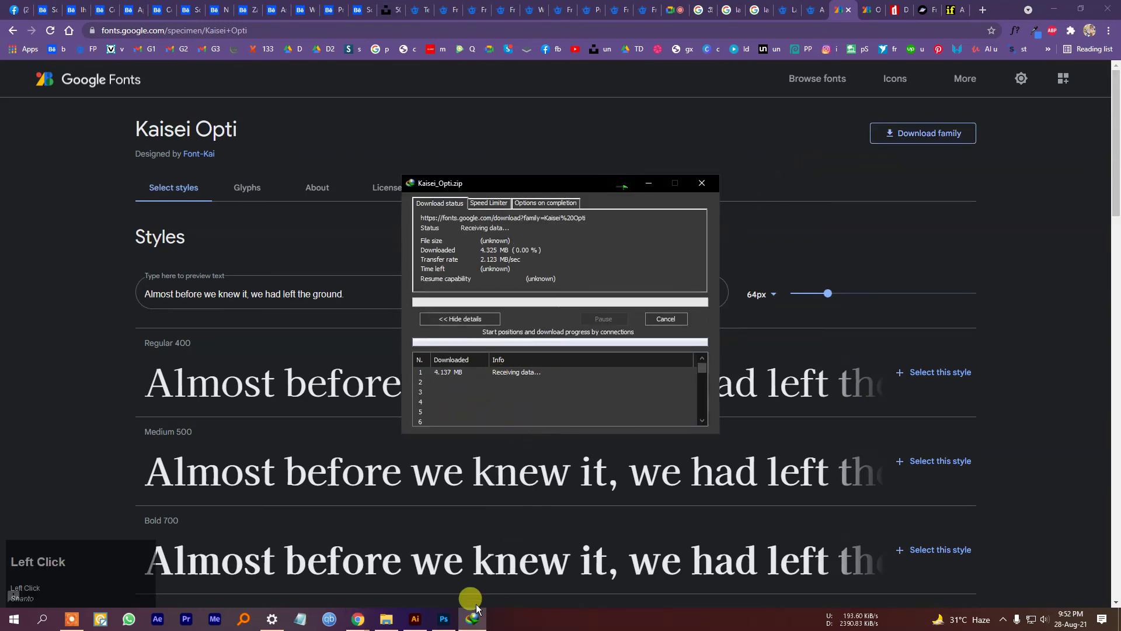
Switch to File Explorer and locate the downloaded Kaisei_Opti archive in the Torrent folder on Omega (F:).
{"action": "left_click", "coordinate": [387, 622]}
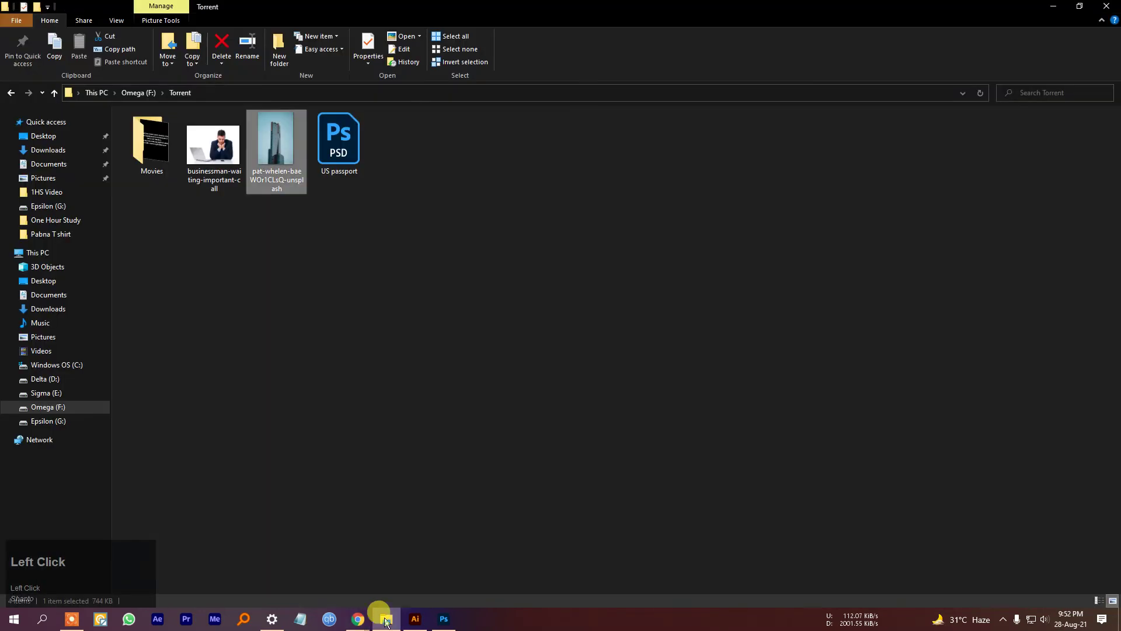
{"action": "left_click", "coordinate": [61, 421]}
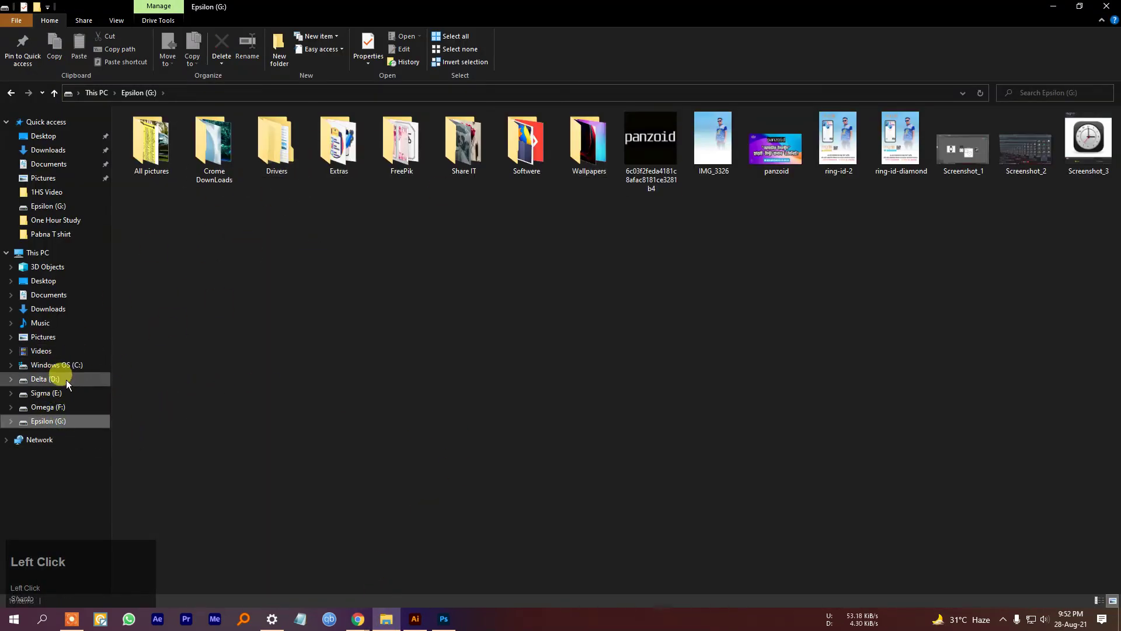
{"action": "left_click", "coordinate": [48, 407]}
{"action": "double_click", "coordinate": [261, 163]}
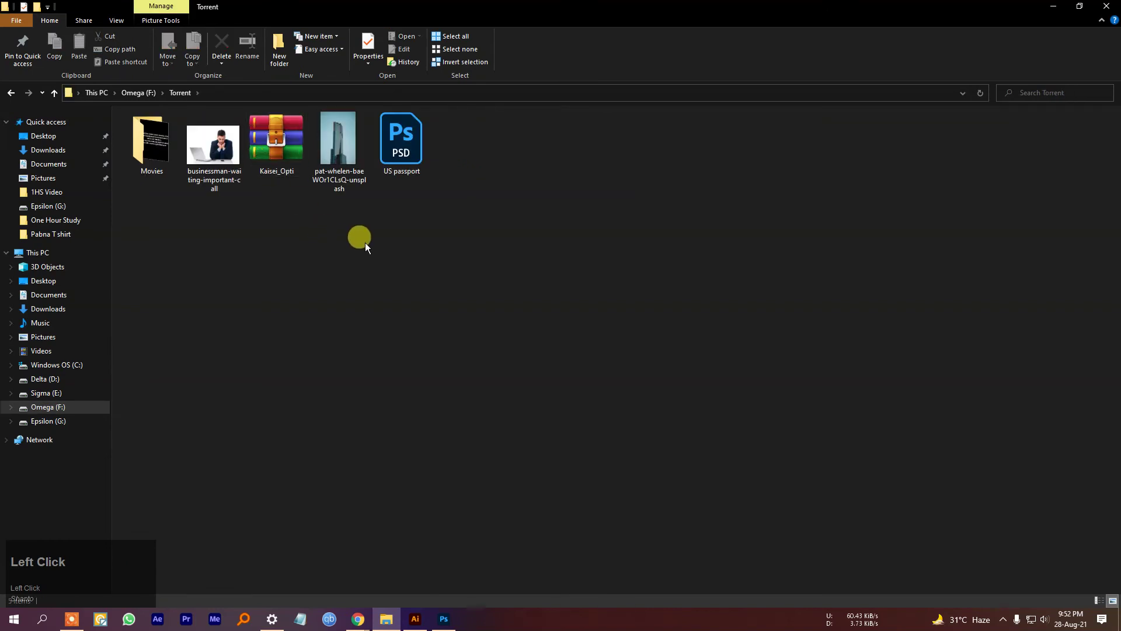
Extract the Kaisei_Opti archive into the current folder and install the KaiseiOpti-Regular font.
{"action": "right_click", "coordinate": [287, 138]}
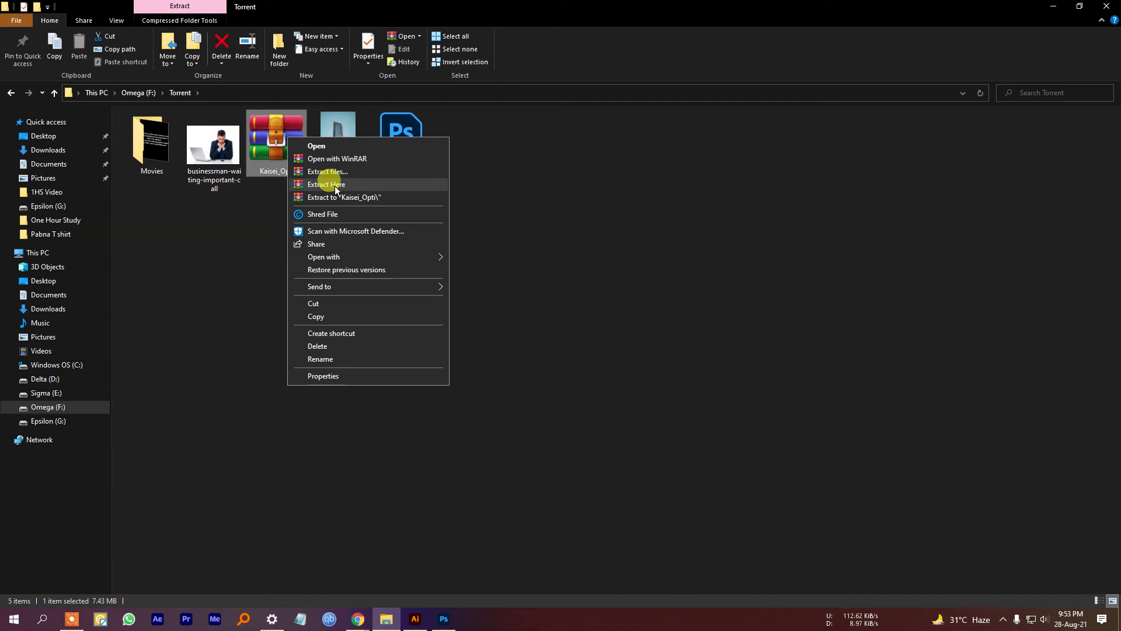
{"action": "left_click", "coordinate": [196, 24]}
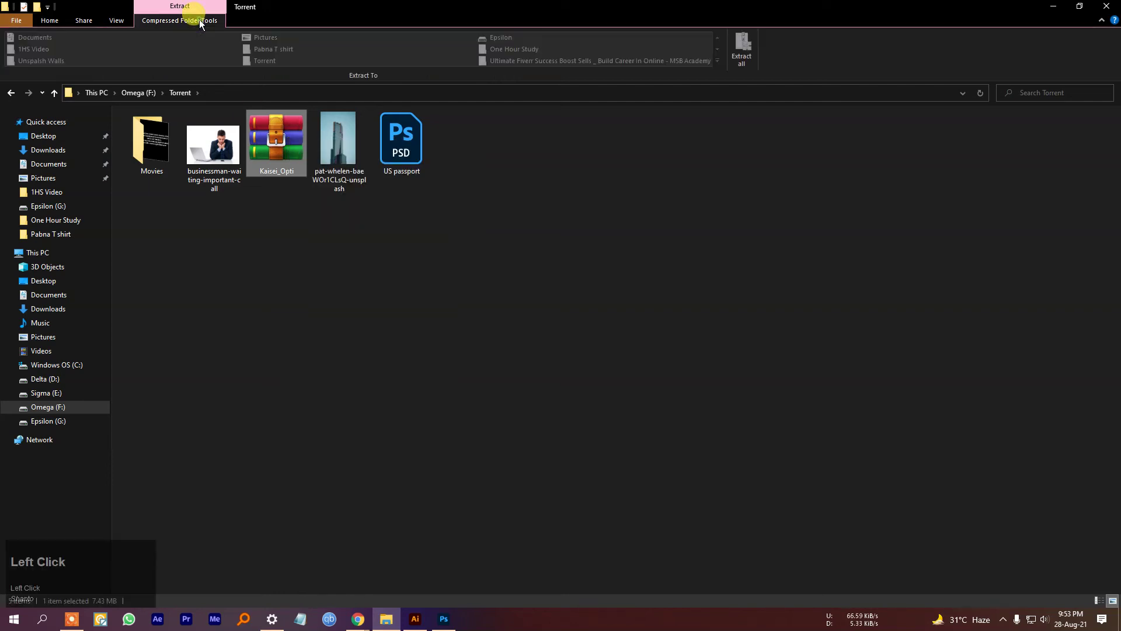
{"action": "left_click", "coordinate": [114, 21]}
{"action": "left_click", "coordinate": [50, 22]}
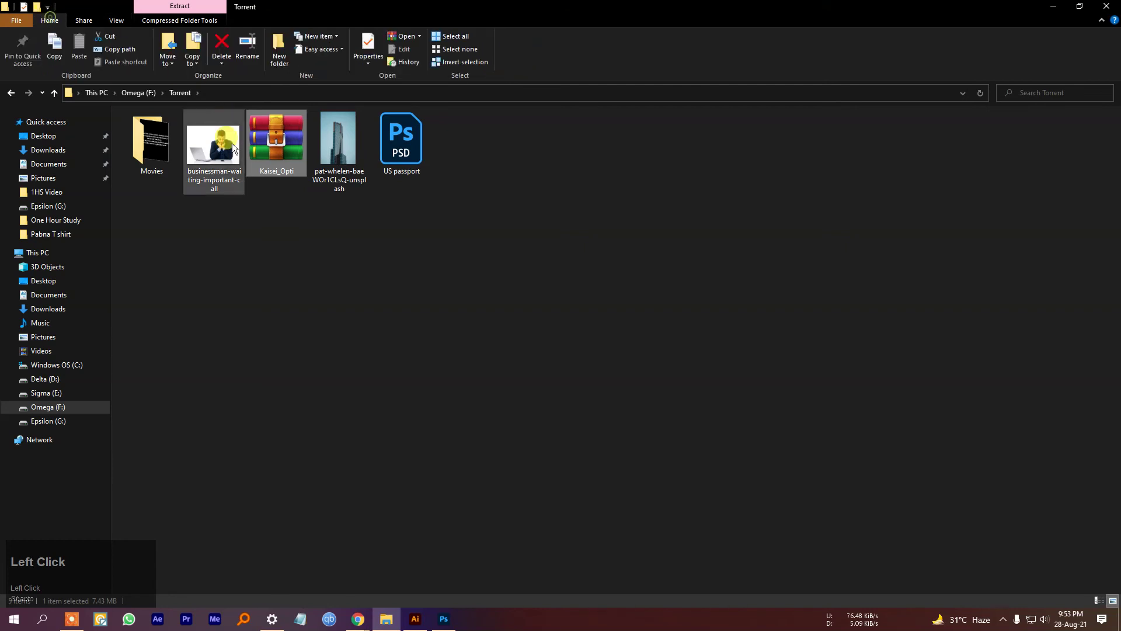
{"action": "right_click", "coordinate": [290, 136]}
{"action": "left_click", "coordinate": [349, 184]}
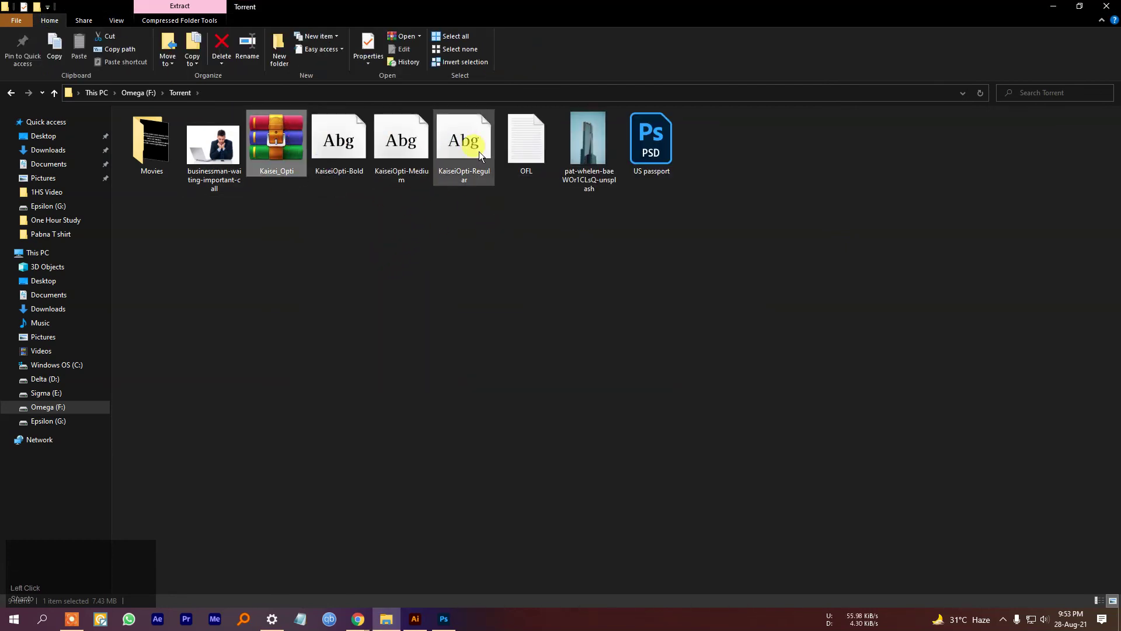
{"action": "double_click", "coordinate": [479, 151]}
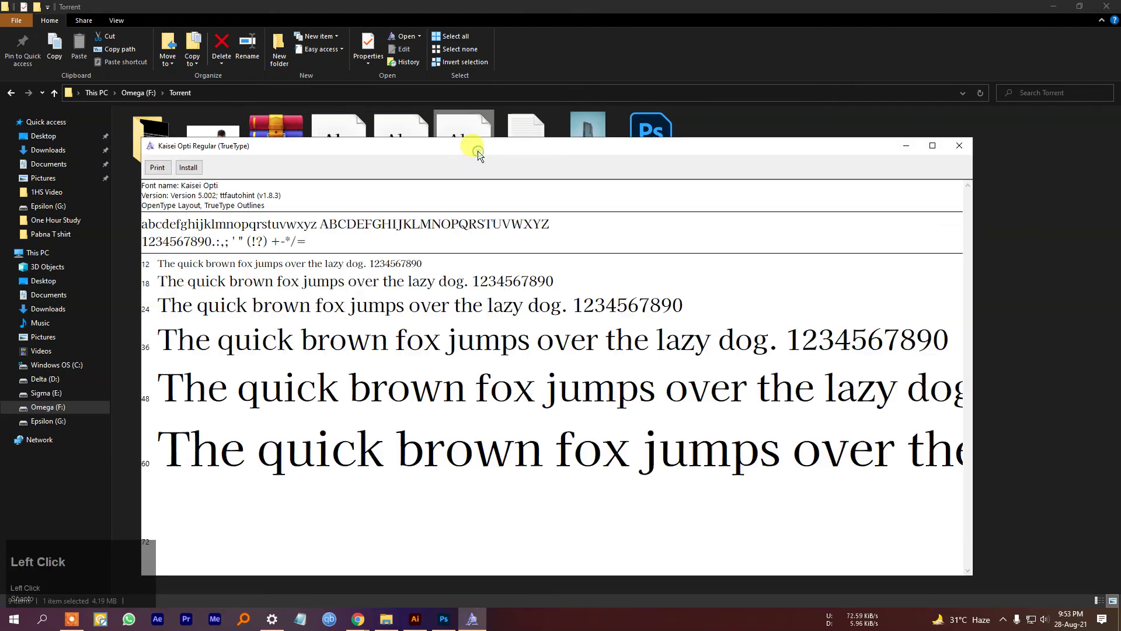
{"action": "left_click", "coordinate": [199, 171]}
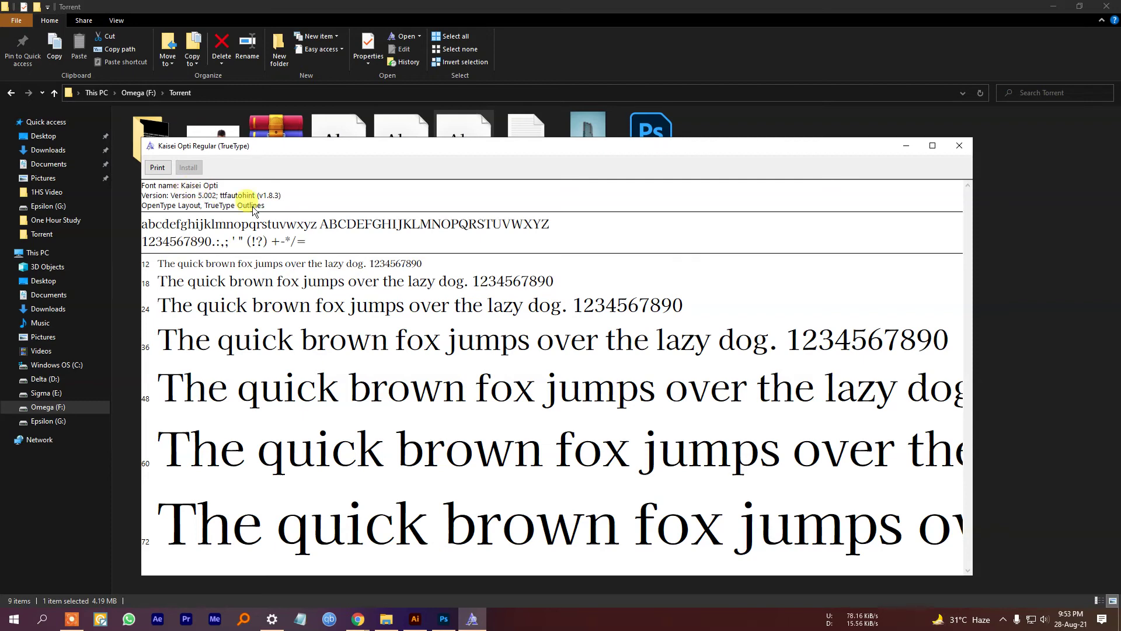
Switch to Illustrator and apply the Kaisei Opti Regular font to the NETFLIX wordmark.
{"action": "left_click", "coordinate": [413, 616]}
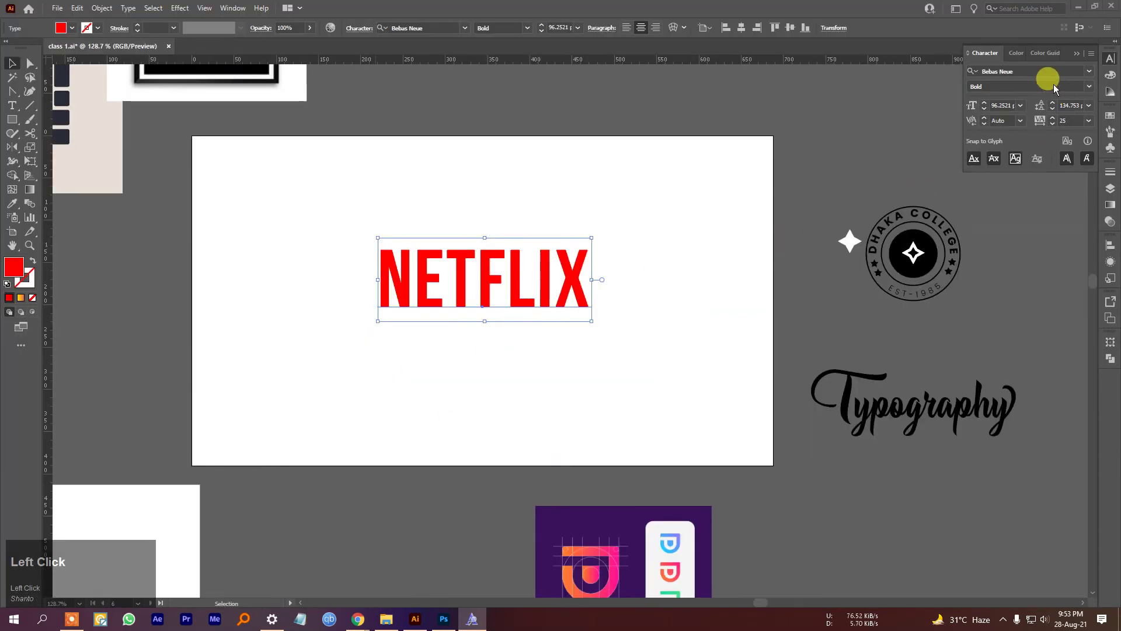
{"action": "left_click", "coordinate": [571, 210]}
{"action": "left_click", "coordinate": [565, 259]}
{"action": "left_click", "coordinate": [1037, 53]}
{"action": "left_click", "coordinate": [1016, 70]}
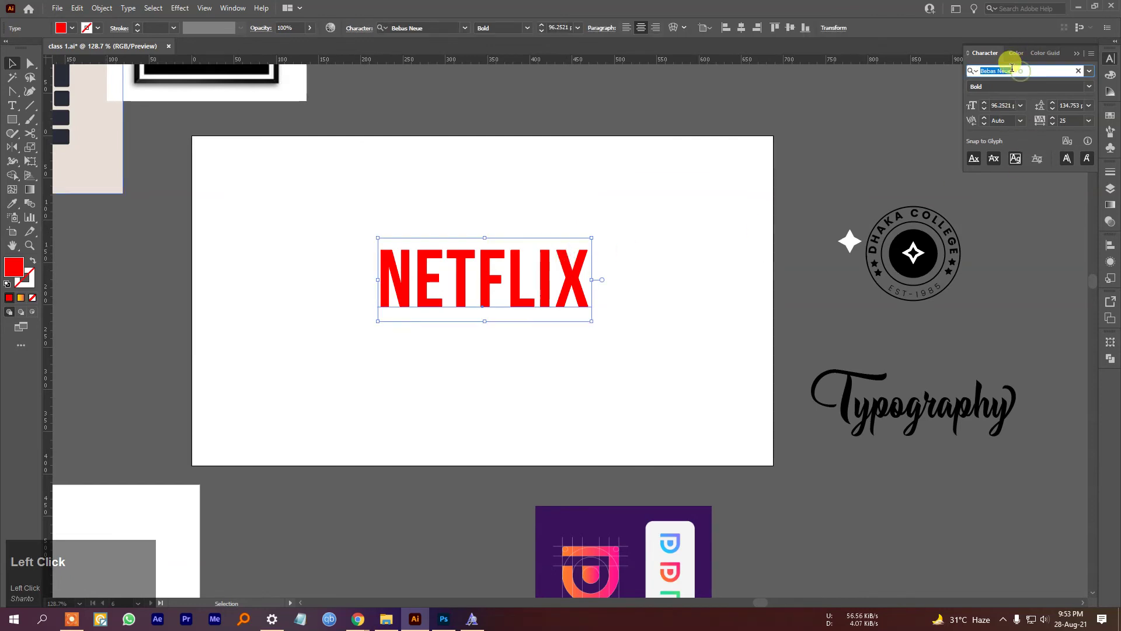
{"action": "type", "text": "kais"}
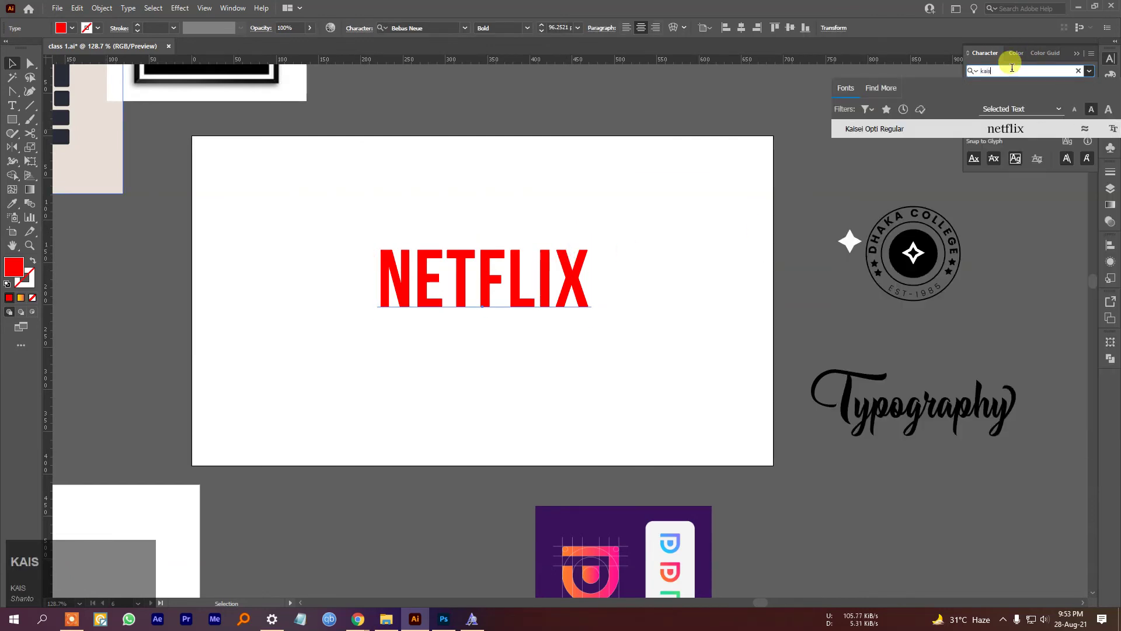
{"action": "left_click", "coordinate": [885, 127]}
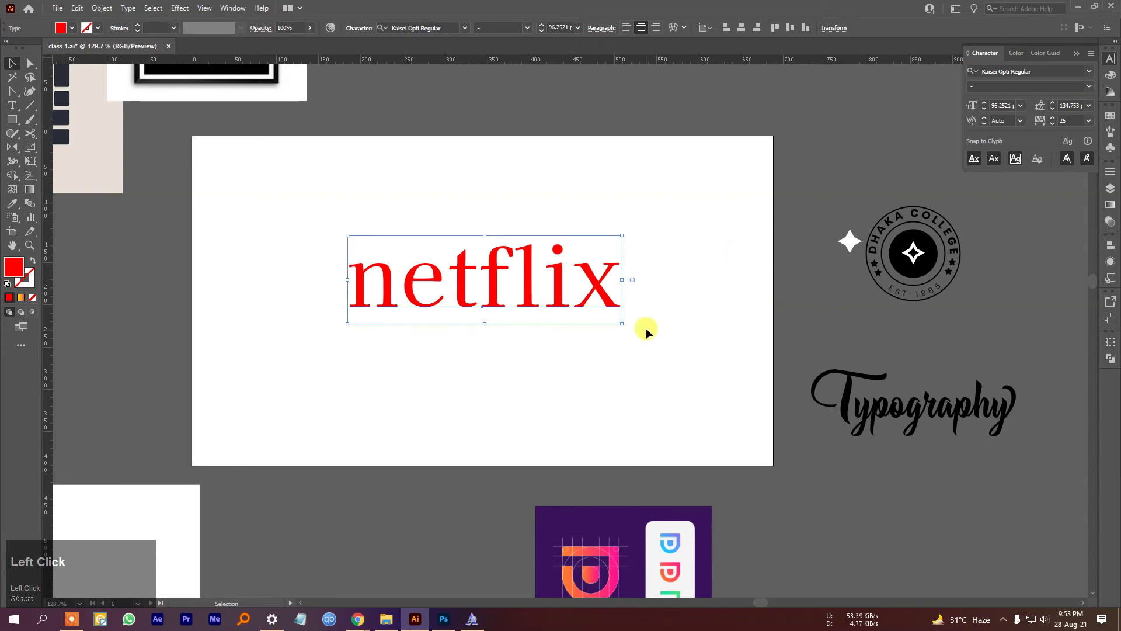
Close the font preview and delete the Kaisei_Opti archive and its extracted files from the Torrent folder.
{"action": "left_click", "coordinate": [471, 619]}
{"action": "left_click", "coordinate": [959, 146]}
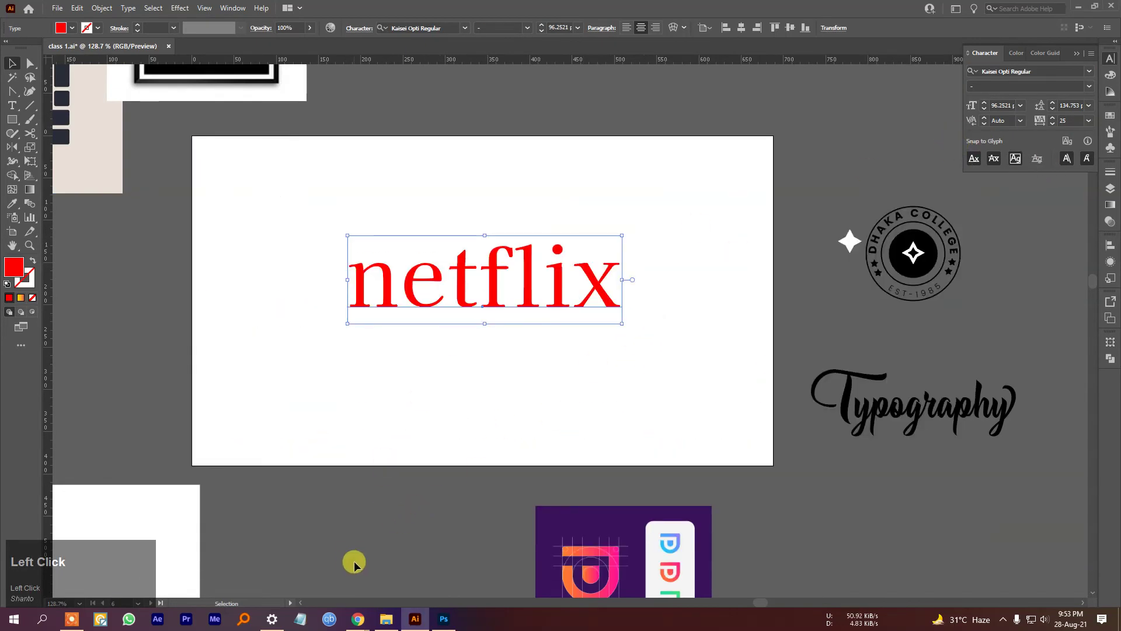
{"action": "mouse_move", "coordinate": [357, 619]}
{"action": "left_click", "coordinate": [266, 540]}
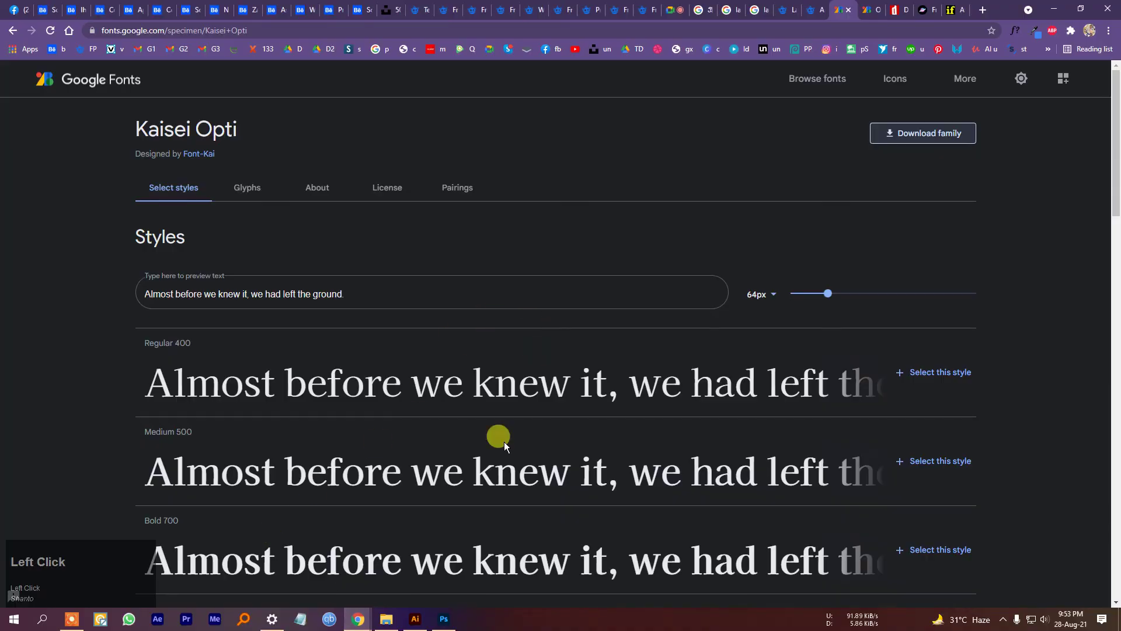
{"action": "left_click", "coordinate": [384, 619]}
{"action": "left_click", "coordinate": [594, 292]}
{"action": "left_click_drag", "start_coordinate": [517, 209], "coordinate": [281, 167]}
{"action": "key", "text": "Delete"}
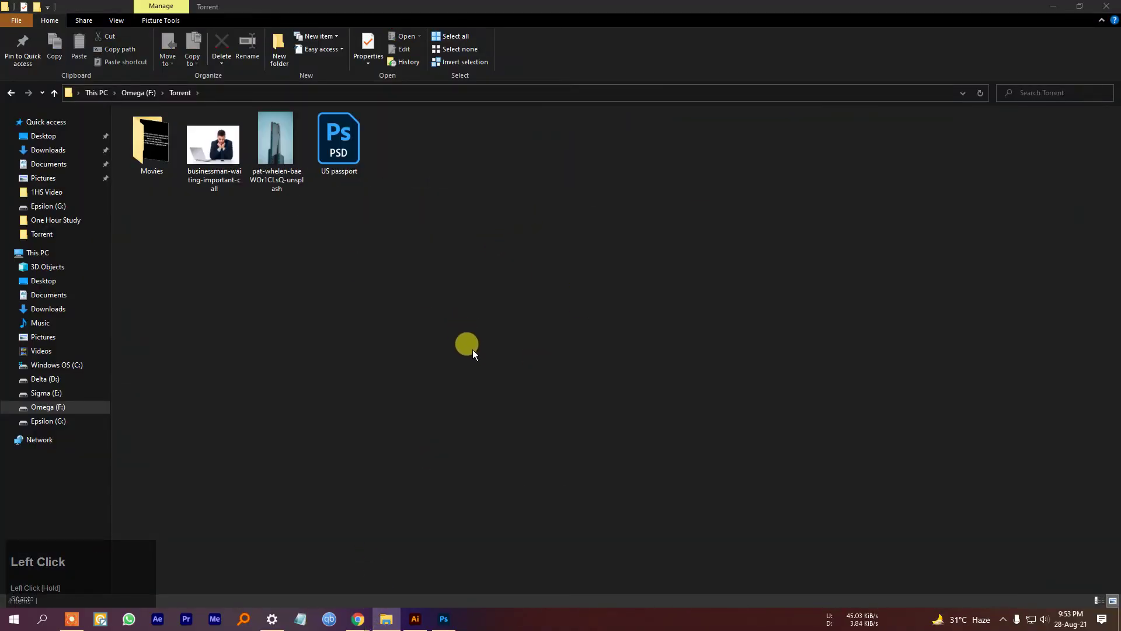
Return to Illustrator and set the netflix wordmark's font to Bebas Neue Regular.
{"action": "left_click", "coordinate": [415, 619]}
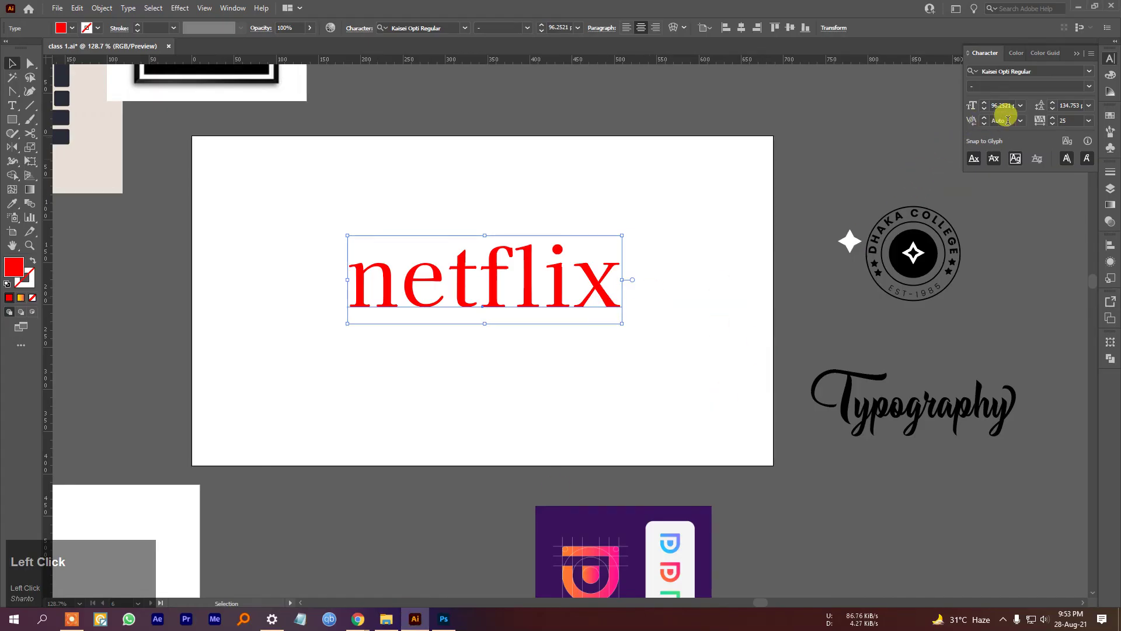
{"action": "left_click", "coordinate": [1089, 71]}
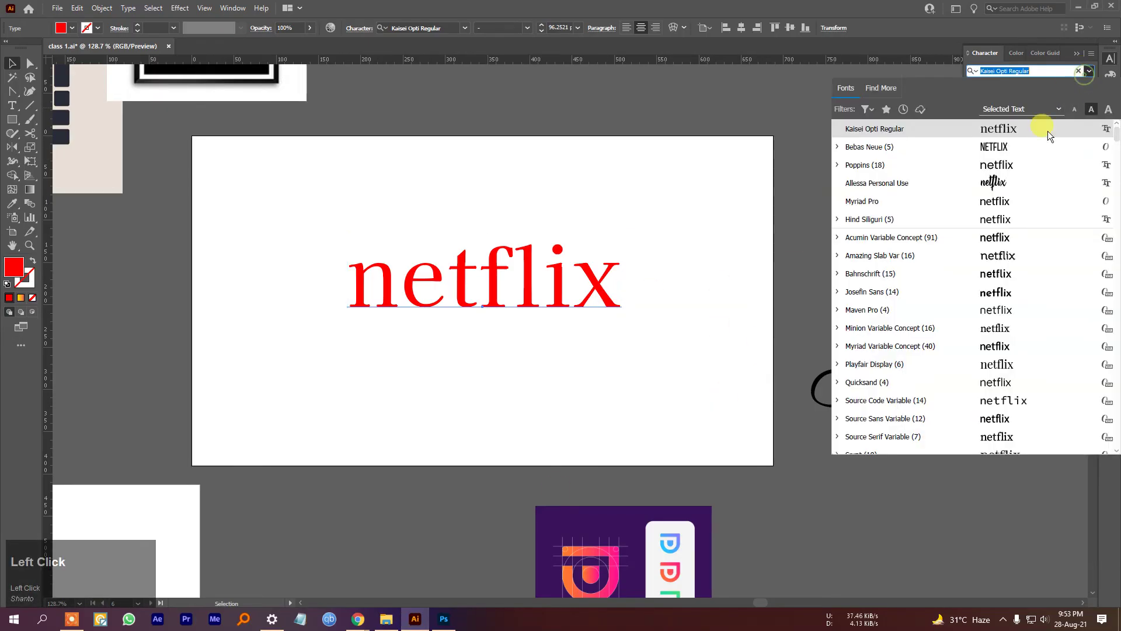
{"action": "left_click", "coordinate": [973, 152]}
Expand the Bebas Neue family in the font list to examine its styles and compare other installed fonts.
{"action": "left_click", "coordinate": [1019, 70]}
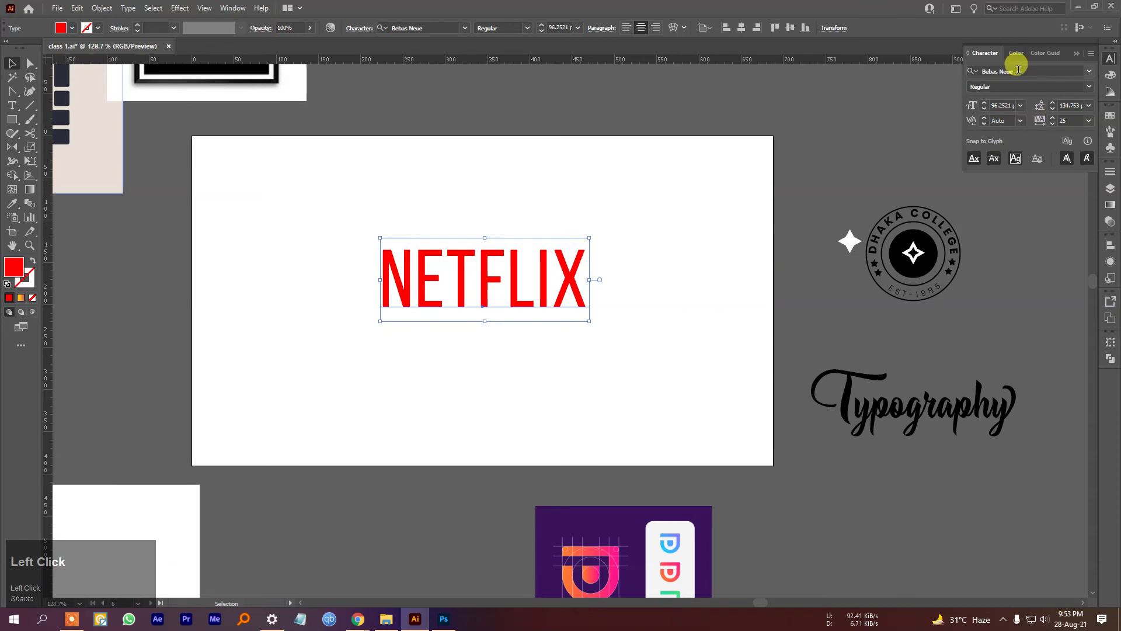
{"action": "left_click", "coordinate": [1034, 69]}
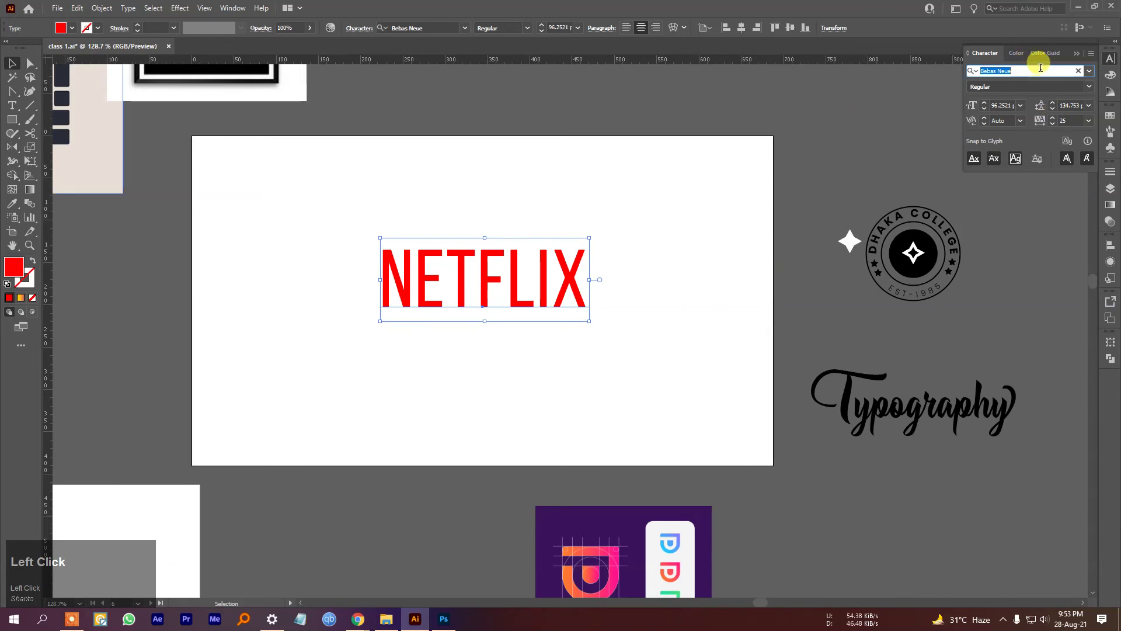
{"action": "left_click", "coordinate": [1089, 88]}
{"action": "left_click", "coordinate": [1087, 80]}
{"action": "left_click", "coordinate": [1088, 79]}
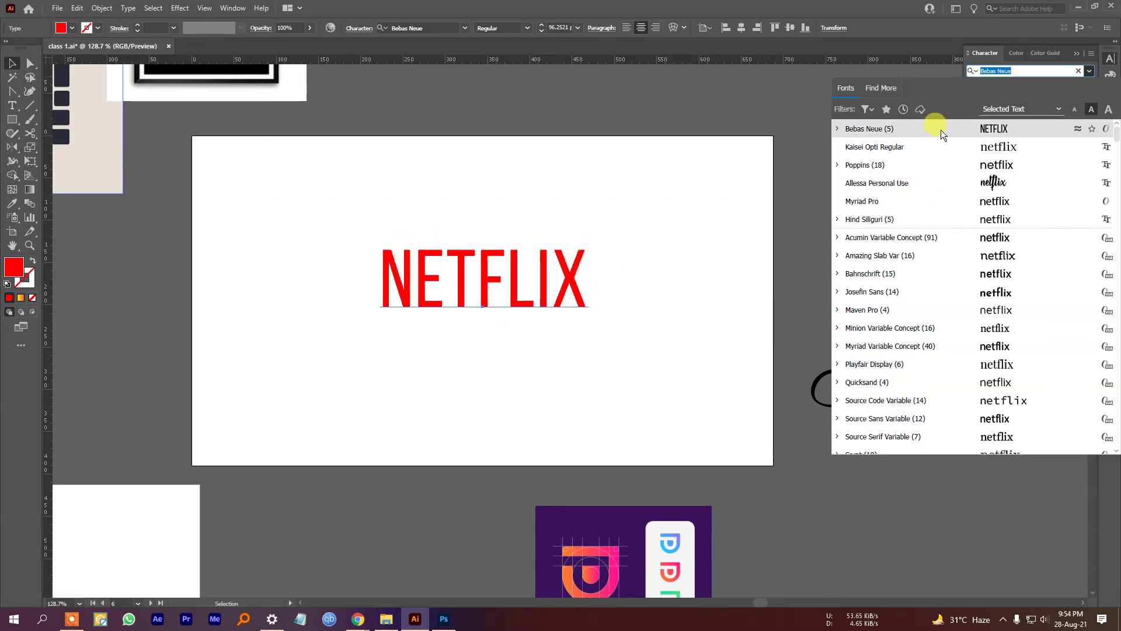
{"action": "left_click", "coordinate": [837, 128]}
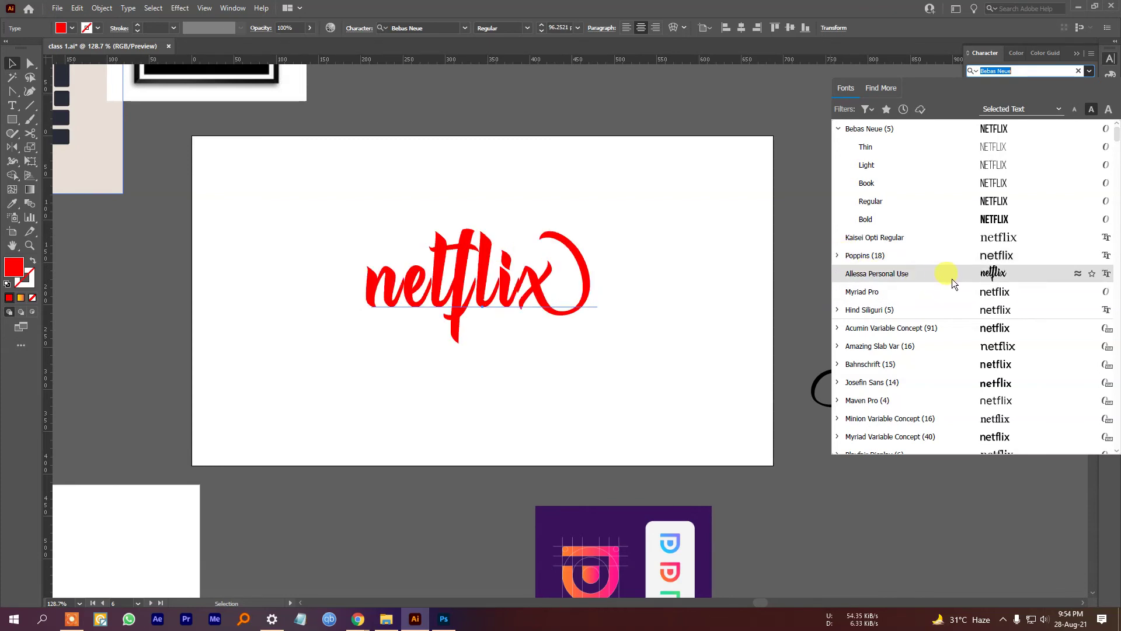
Switch to Chrome and bring up the dafont.com home page with its font categories.
{"action": "left_click", "coordinate": [371, 624]}
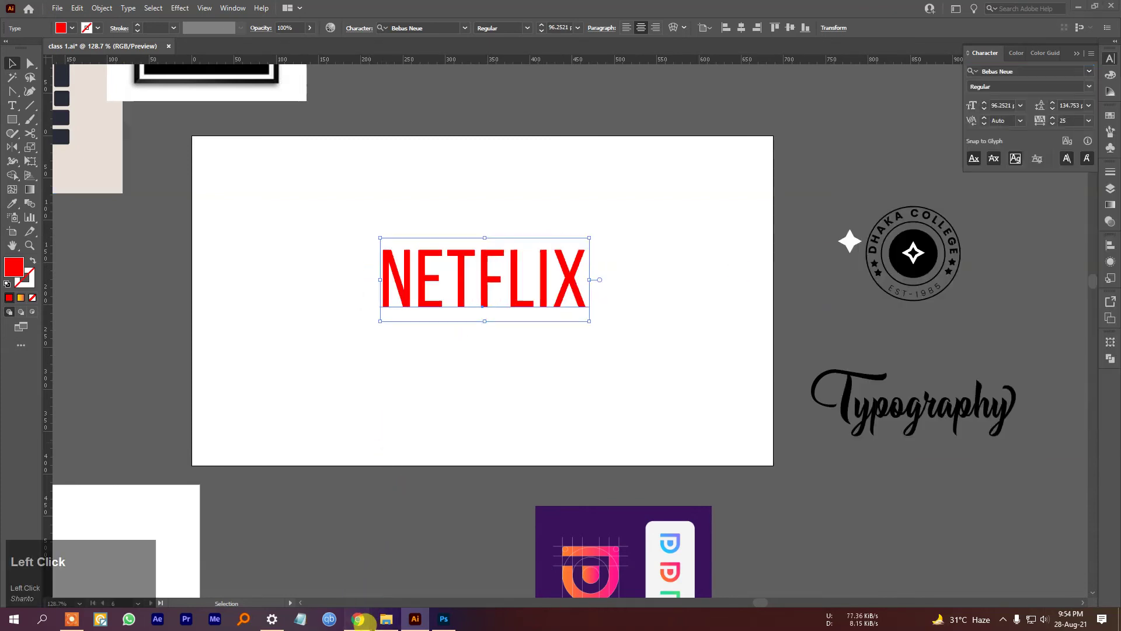
{"action": "left_click", "coordinate": [330, 578]}
{"action": "left_click", "coordinate": [897, 10]}
{"action": "scroll", "coordinate": [499, 303], "scroll_direction": "up", "scroll_amount": 3}
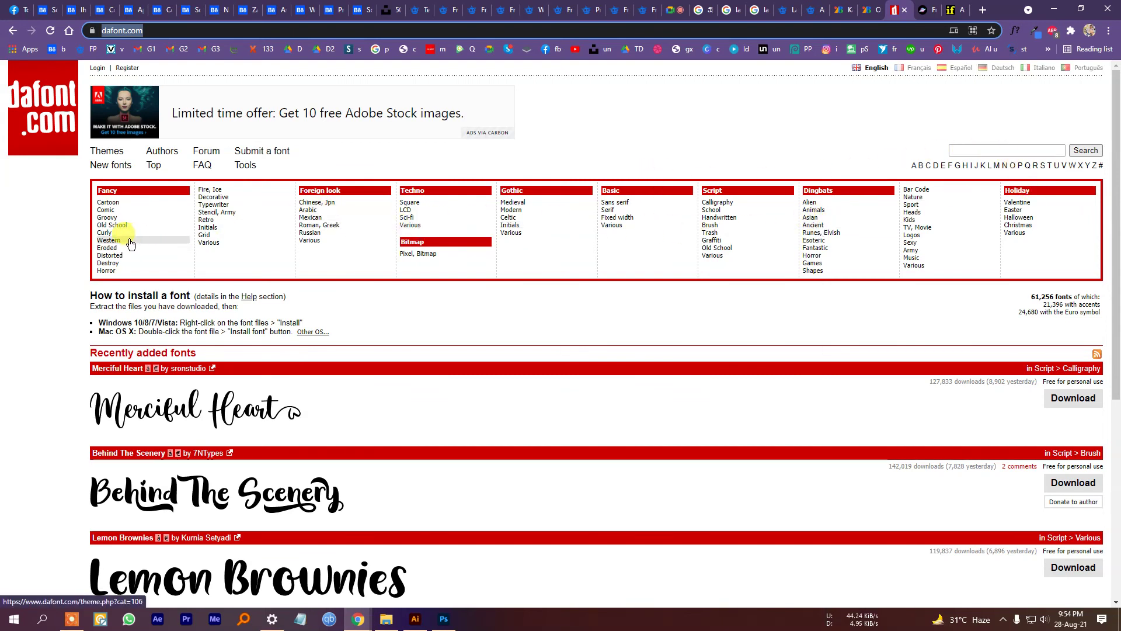
Open the sans serif and serif categories plus several script, dingbat and foreign look categories in new tabs.
{"action": "middle_click", "coordinate": [615, 204]}
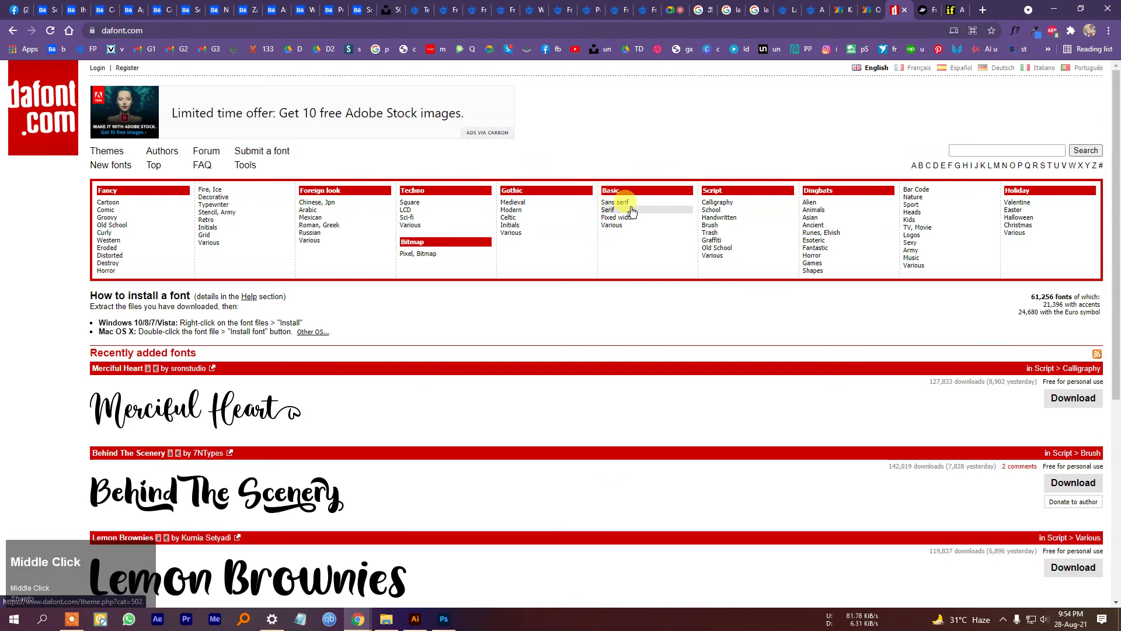
{"action": "middle_click", "coordinate": [608, 210]}
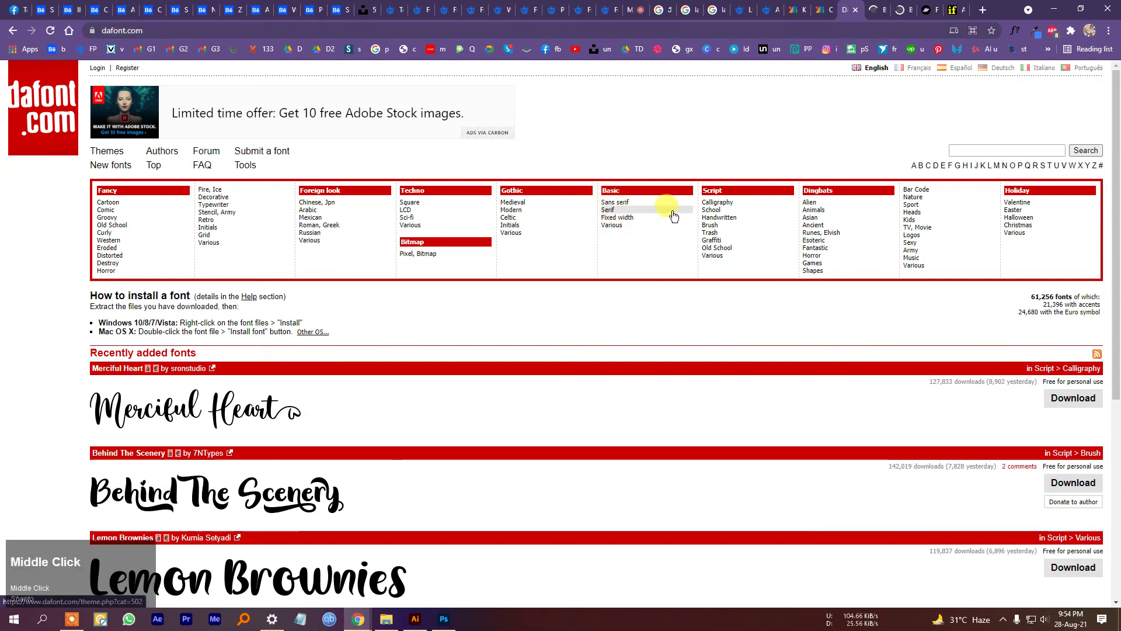
{"action": "middle_click", "coordinate": [711, 210]}
{"action": "middle_click", "coordinate": [717, 220]}
{"action": "middle_click", "coordinate": [709, 226]}
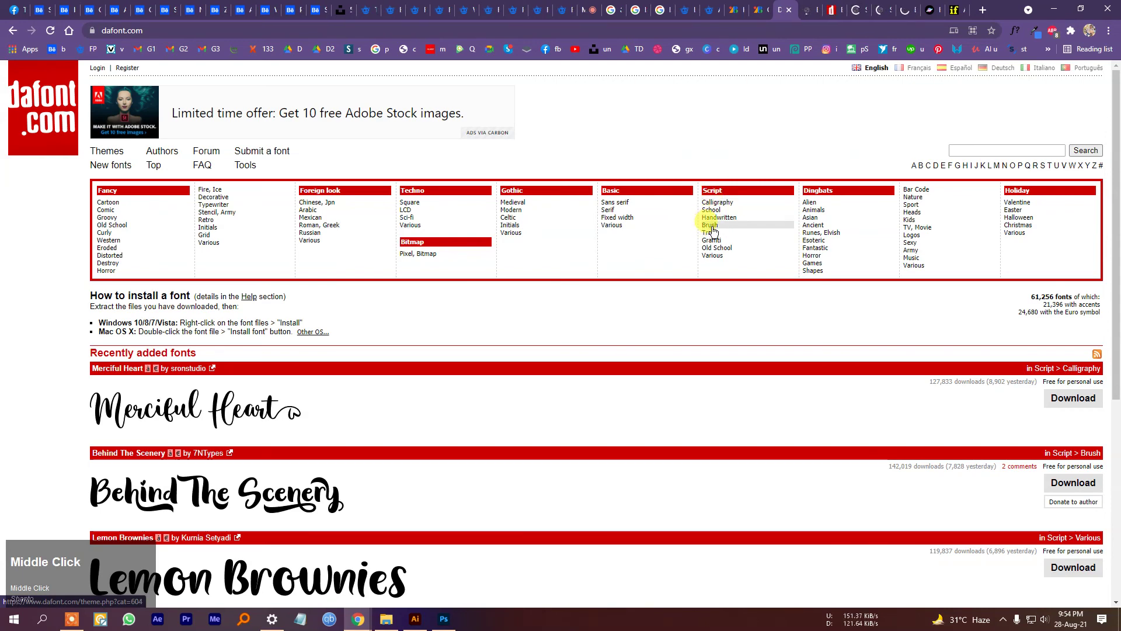
{"action": "middle_click", "coordinate": [812, 202]}
{"action": "middle_click", "coordinate": [922, 198]}
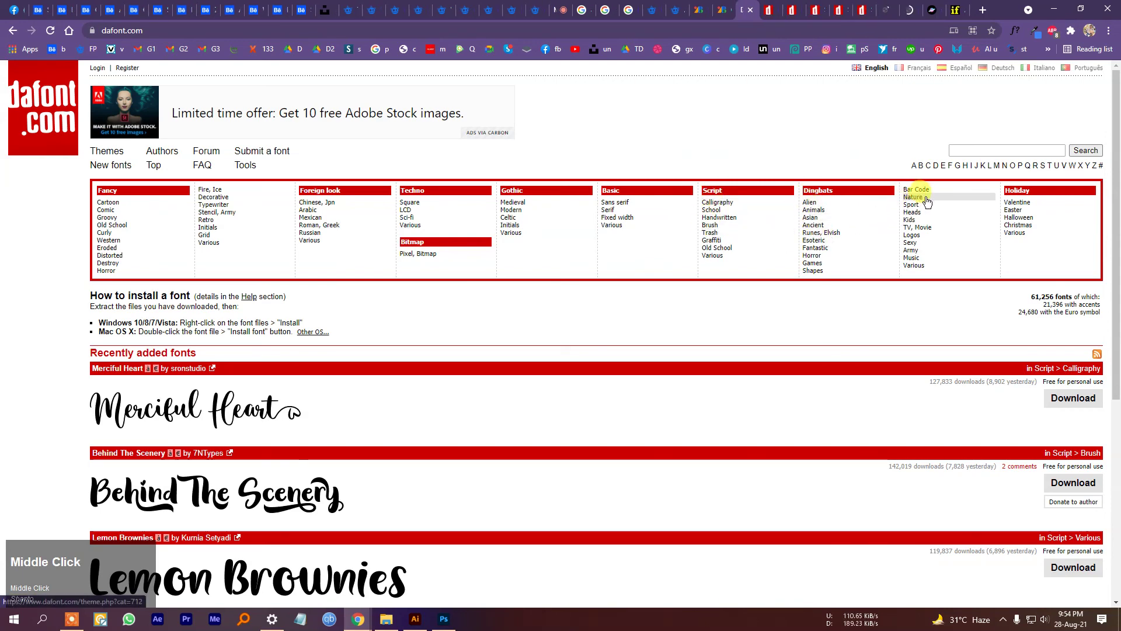
{"action": "middle_click", "coordinate": [316, 227]}
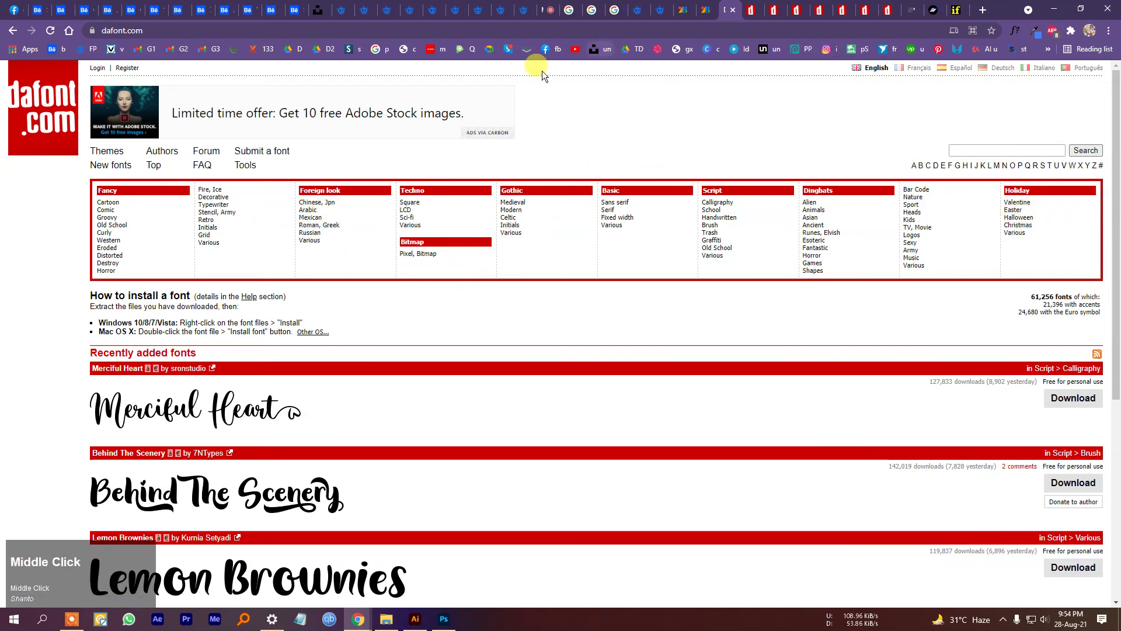
Browse the fonts listed in dafont's Basic > Sans serif category.
{"action": "left_click", "coordinate": [755, 10]}
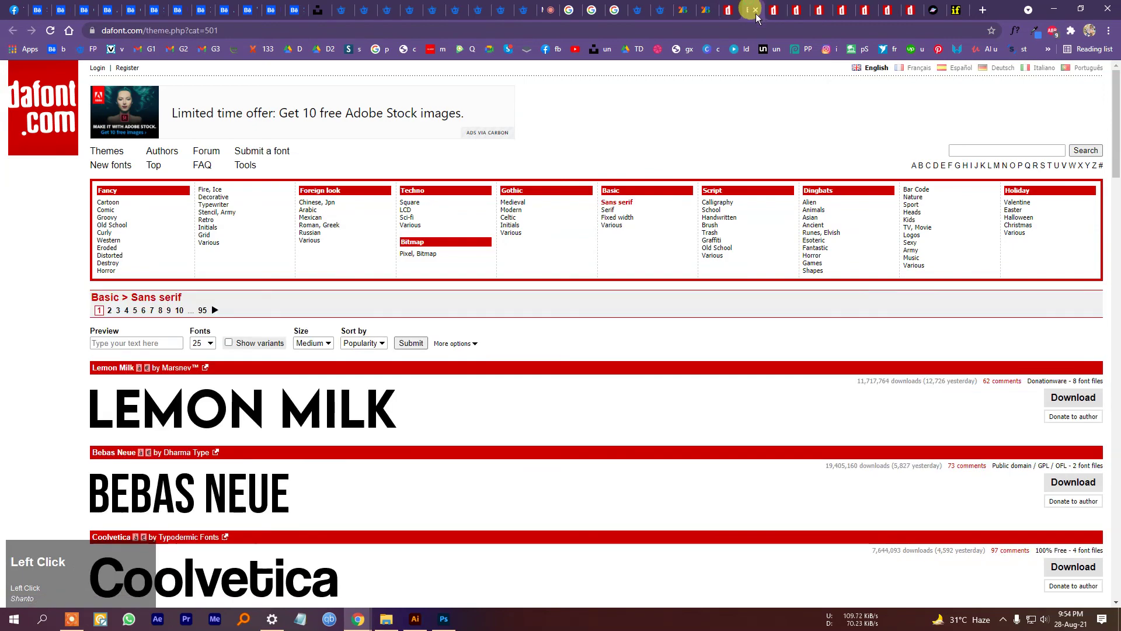
{"action": "scroll", "coordinate": [369, 438], "scroll_direction": "down", "scroll_amount": 2}
{"action": "scroll", "coordinate": [375, 400], "scroll_direction": "up", "scroll_amount": 2}
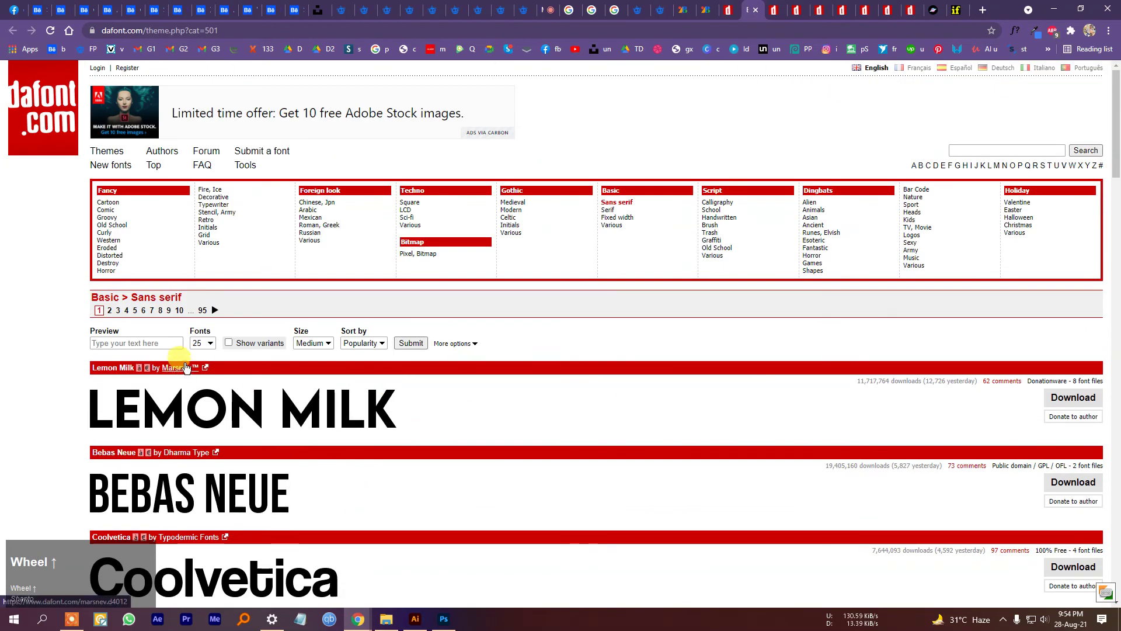
{"action": "scroll", "coordinate": [493, 409], "scroll_direction": "down", "scroll_amount": 7}
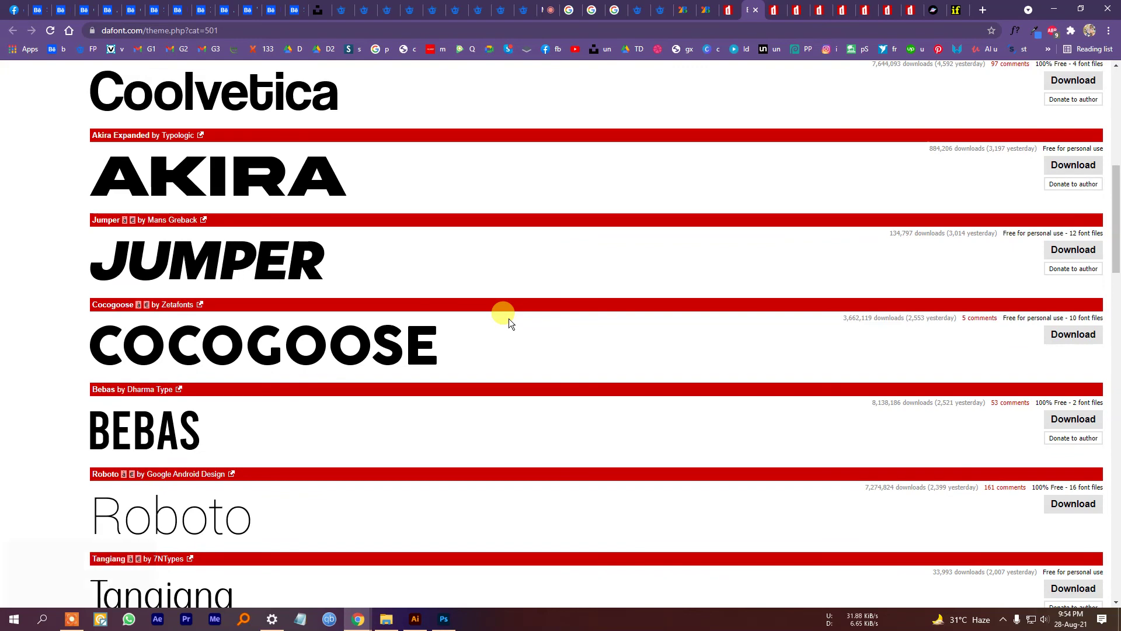
{"action": "scroll", "coordinate": [430, 257], "scroll_direction": "down", "scroll_amount": 7}
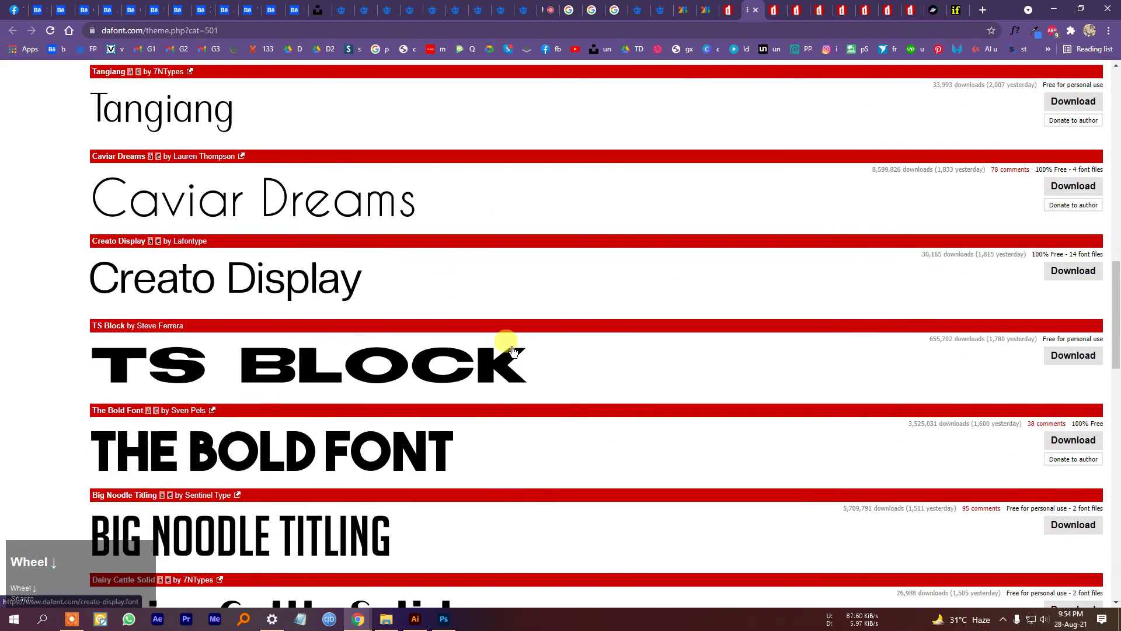
Look through the remaining sans serif fonts on the page, from TS Block down to MADE Tommy.
{"action": "scroll", "coordinate": [540, 368], "scroll_direction": "down", "scroll_amount": 5}
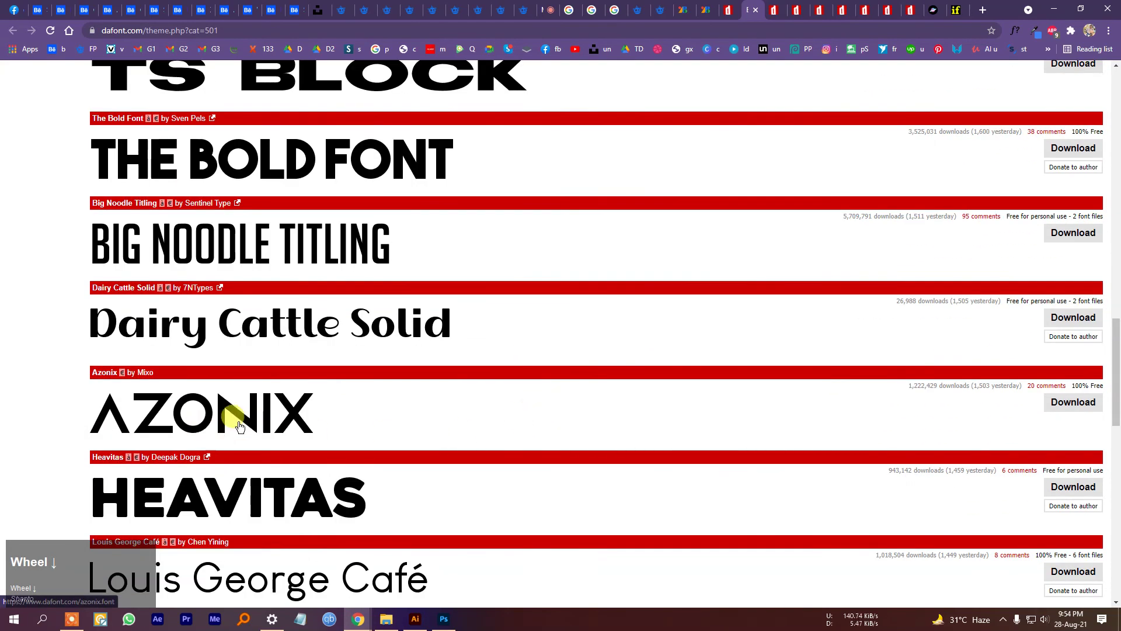
{"action": "scroll", "coordinate": [205, 430], "scroll_direction": "down", "scroll_amount": 3}
{"action": "scroll", "coordinate": [206, 430], "scroll_direction": "down", "scroll_amount": 5}
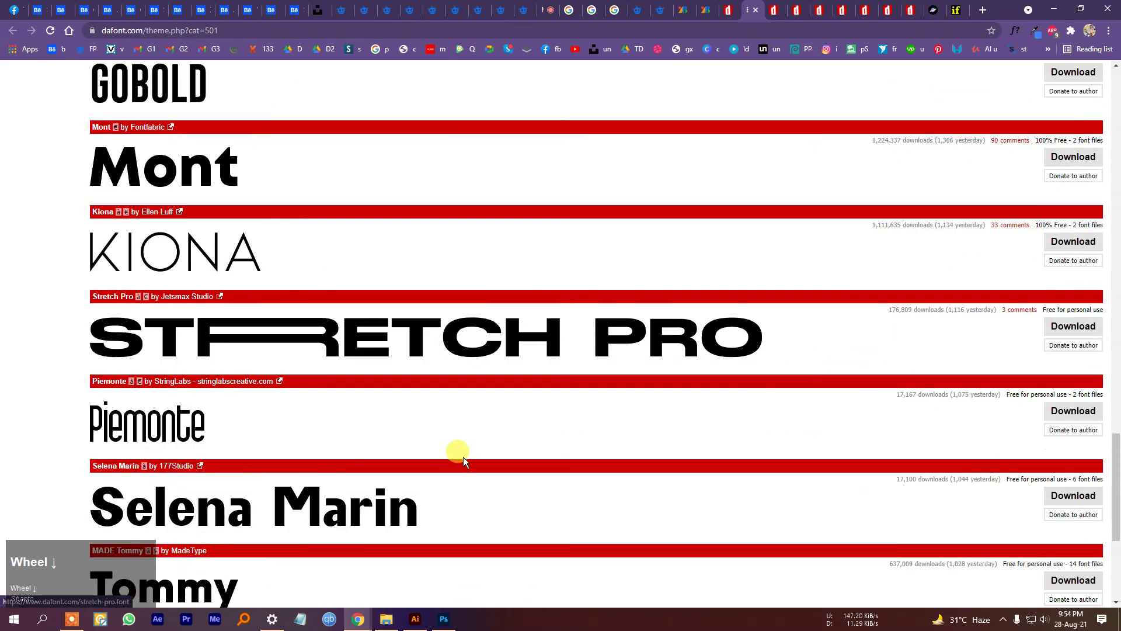
{"action": "scroll", "coordinate": [460, 450], "scroll_direction": "down", "scroll_amount": 2}
{"action": "scroll", "coordinate": [437, 430], "scroll_direction": "up", "scroll_amount": 20}
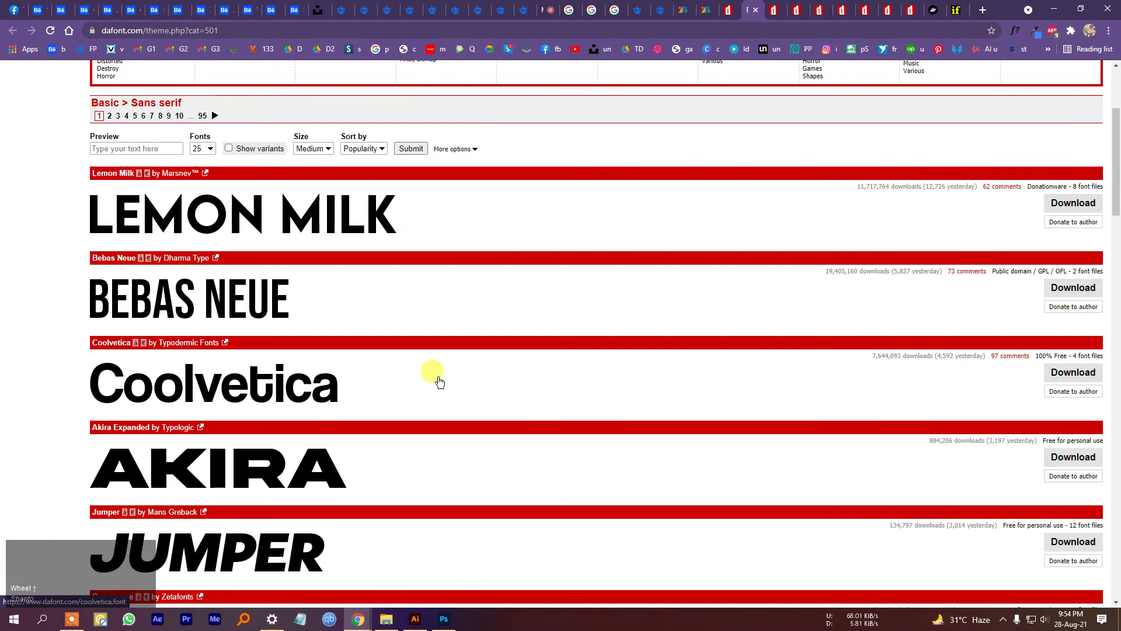
Examine the fonts in dafont's Basic > Serif category, from Vogue down to Edition.
{"action": "left_click", "coordinate": [773, 9]}
{"action": "scroll", "coordinate": [198, 345], "scroll_direction": "down", "scroll_amount": 3}
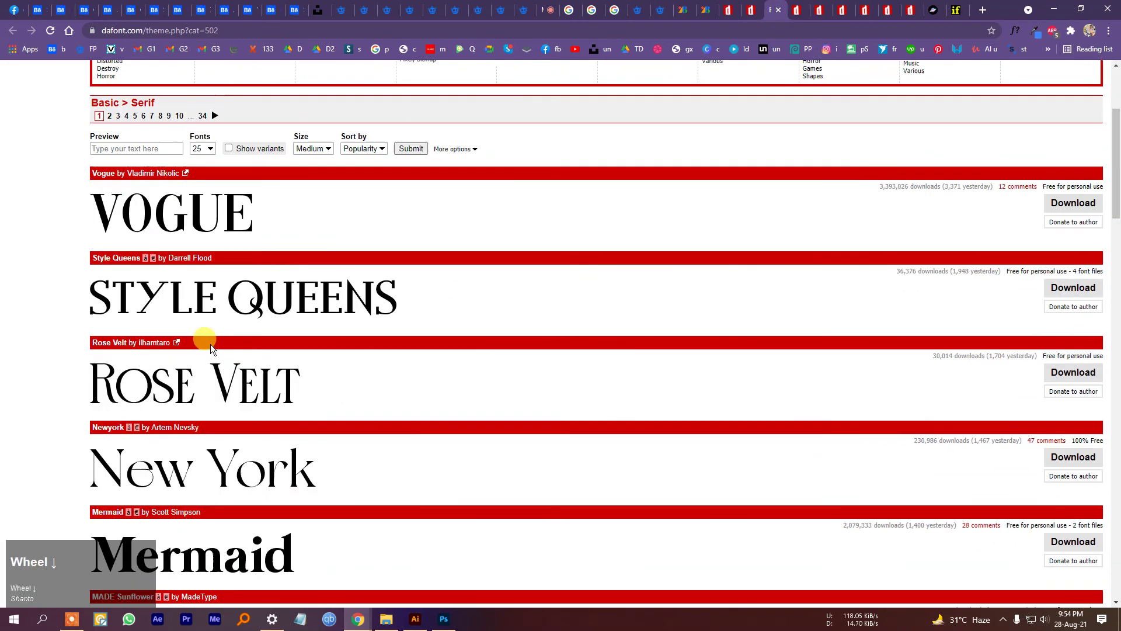
{"action": "scroll", "coordinate": [255, 338], "scroll_direction": "down", "scroll_amount": 3}
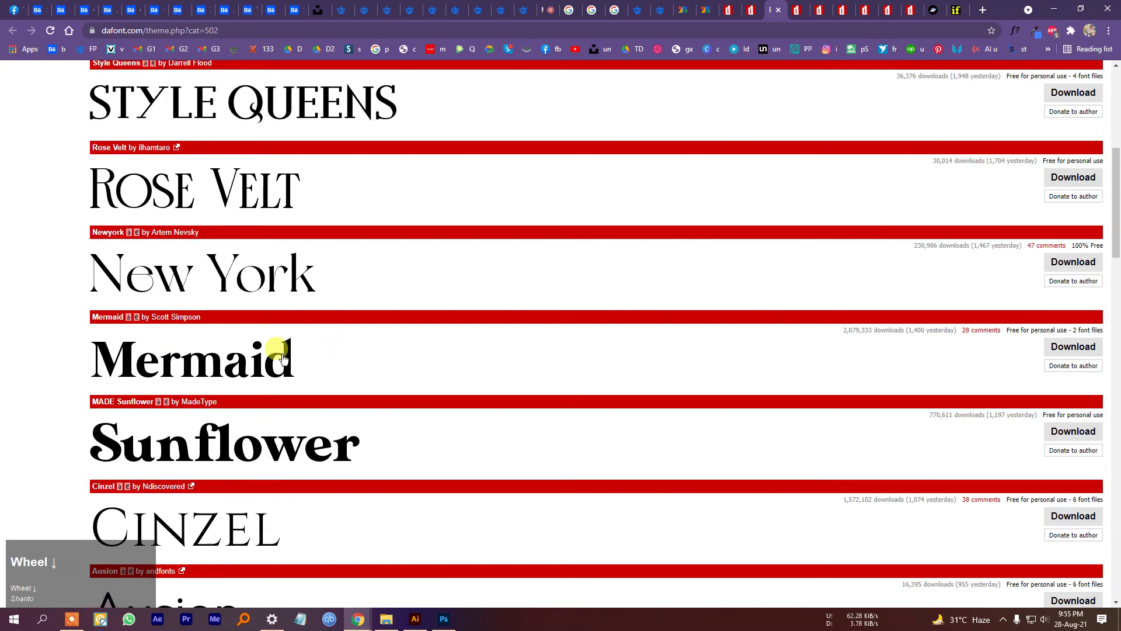
{"action": "scroll", "coordinate": [234, 521], "scroll_direction": "down", "scroll_amount": 3}
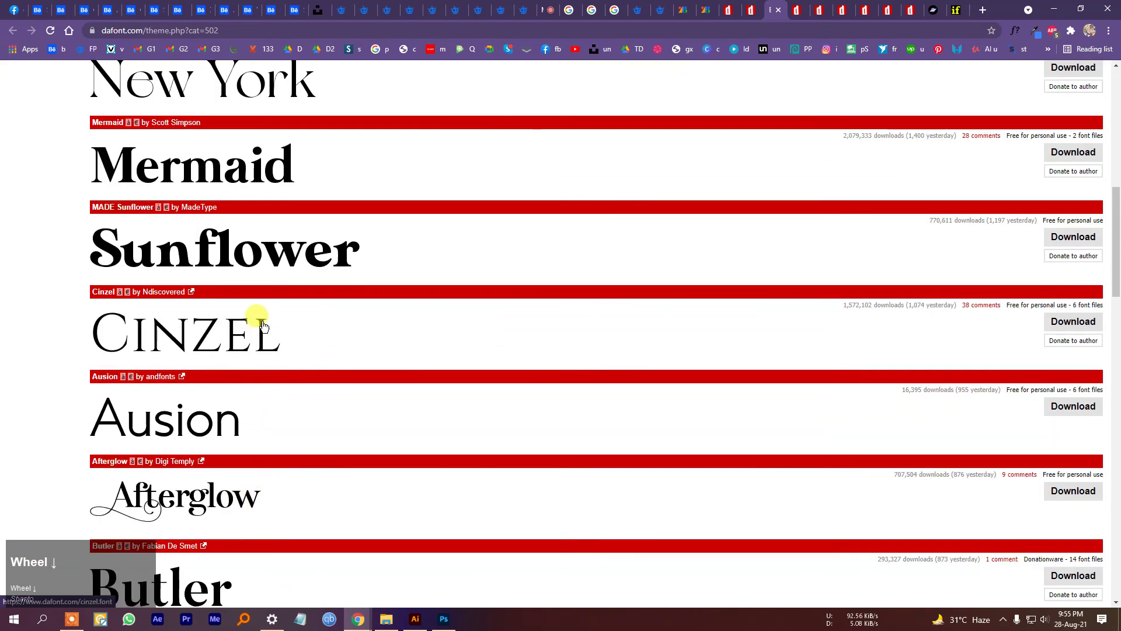
{"action": "scroll", "coordinate": [251, 396], "scroll_direction": "down", "scroll_amount": 2}
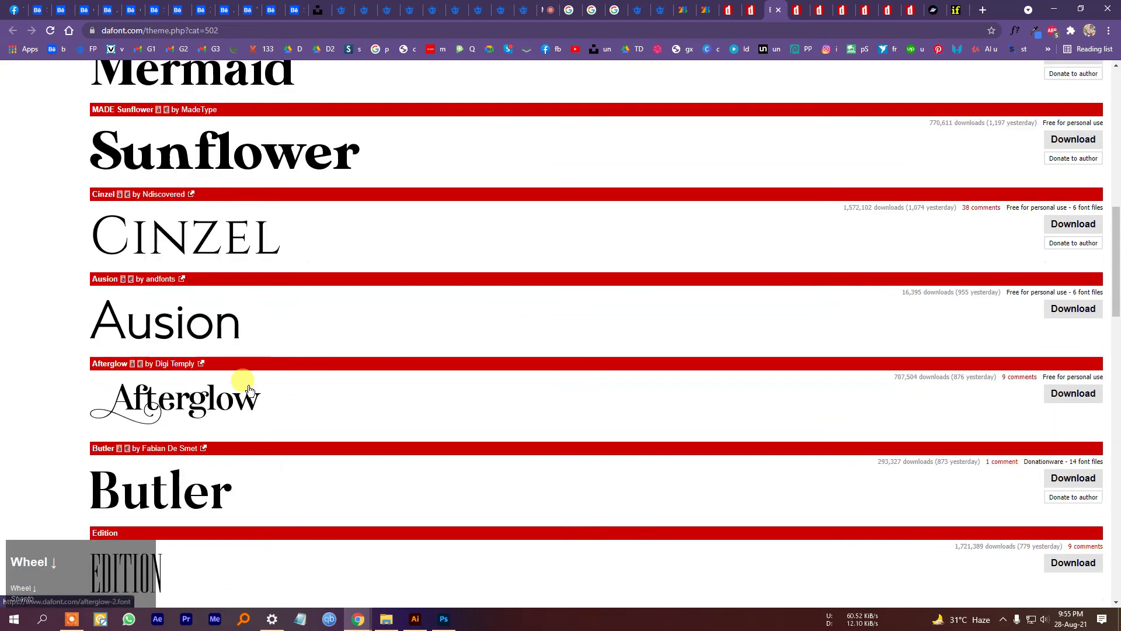
{"action": "scroll", "coordinate": [174, 468], "scroll_direction": "down", "scroll_amount": 2}
{"action": "scroll", "coordinate": [174, 467], "scroll_direction": "down", "scroll_amount": 3}
{"action": "scroll", "coordinate": [330, 393], "scroll_direction": "up", "scroll_amount": 15}
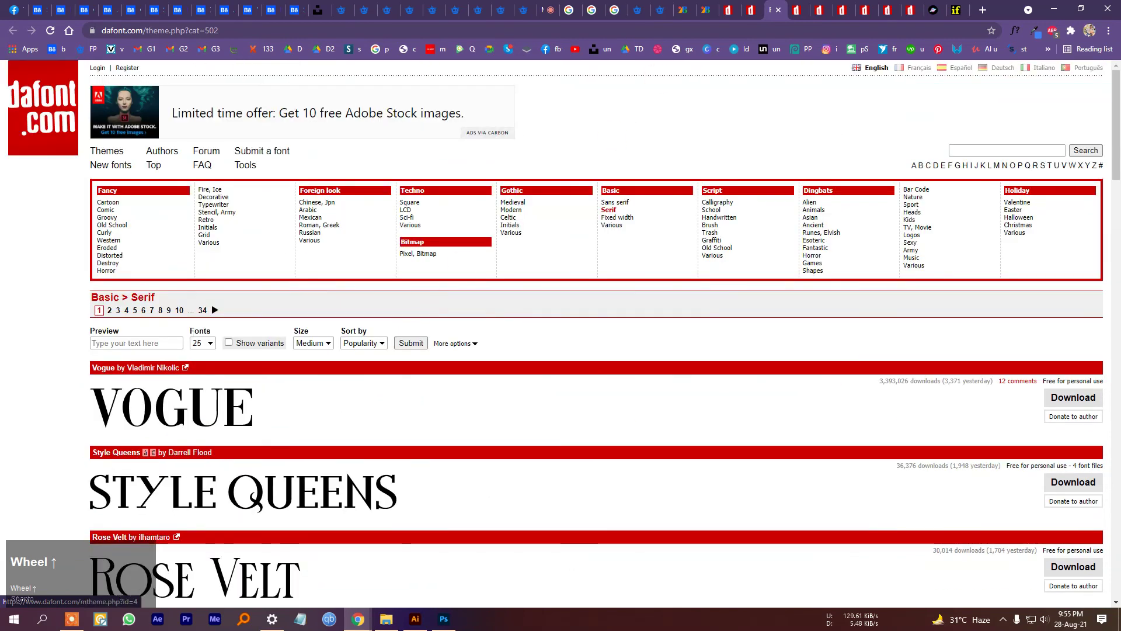
Open the Script > Calligraphy category in its own tab and look through its fonts.
{"action": "left_click", "coordinate": [719, 202]}
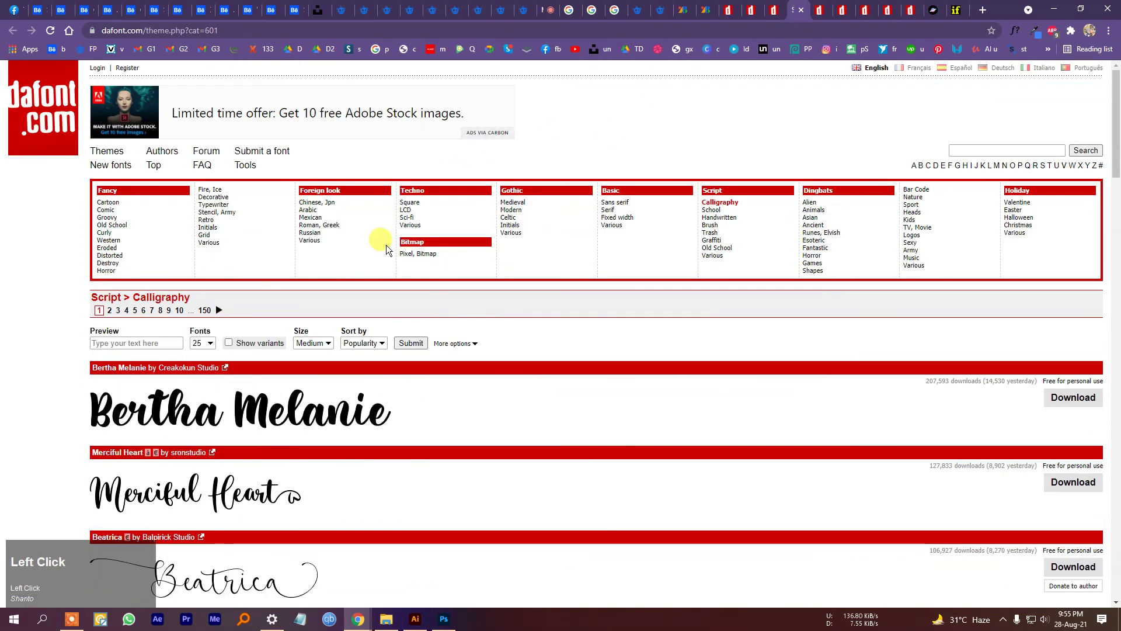
{"action": "scroll", "coordinate": [237, 317], "scroll_direction": "down", "scroll_amount": 3}
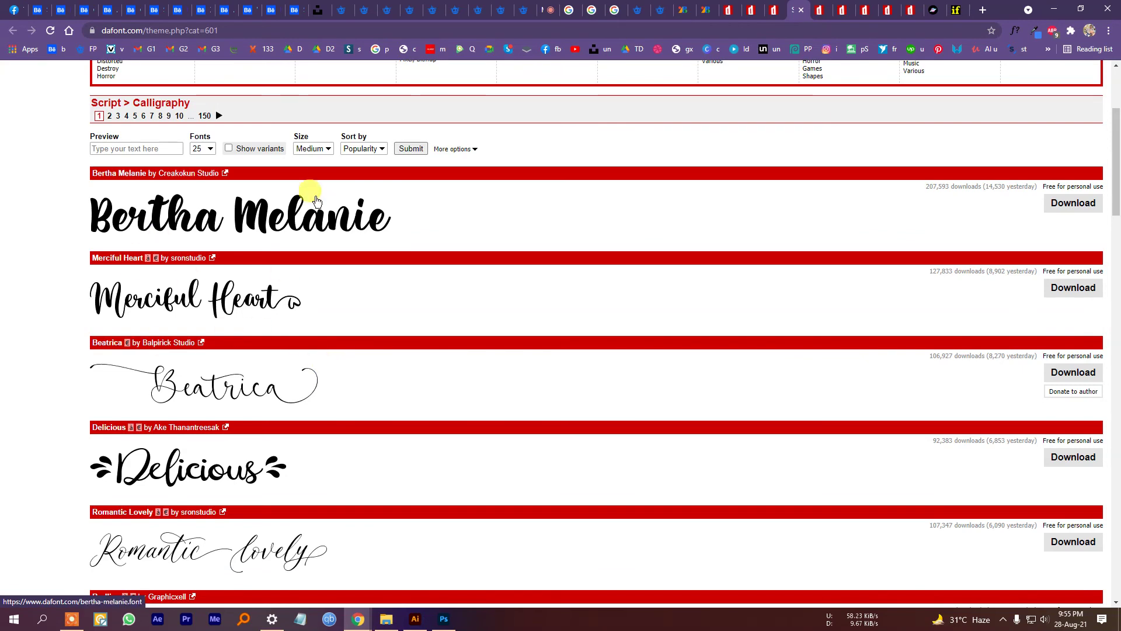
{"action": "scroll", "coordinate": [320, 255], "scroll_direction": "down", "scroll_amount": 6}
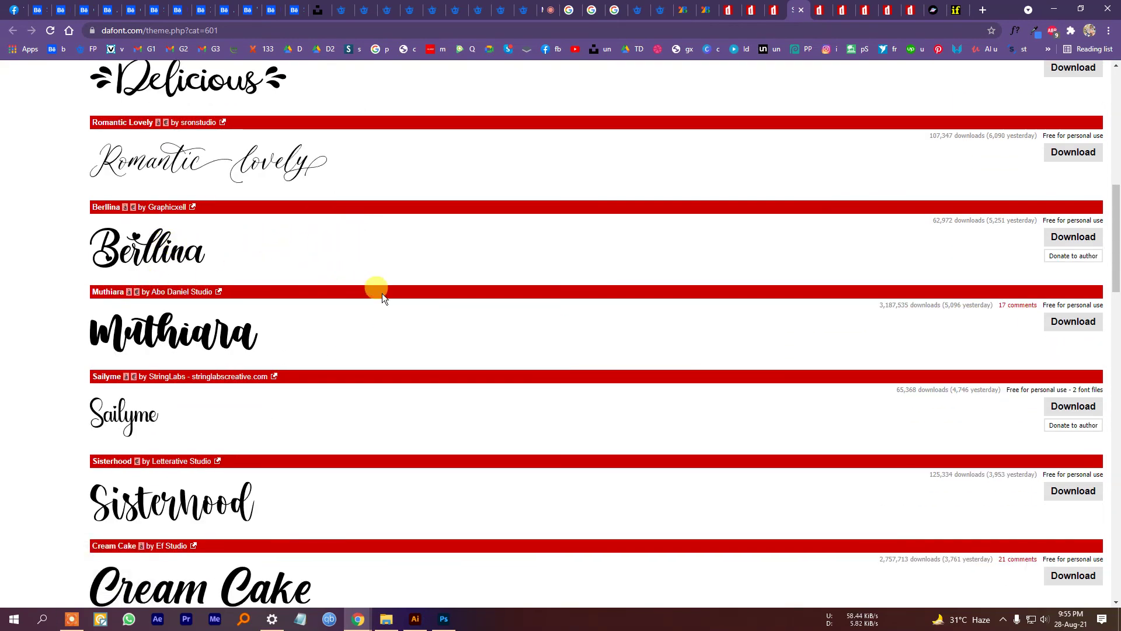
{"action": "scroll", "coordinate": [383, 439], "scroll_direction": "down", "scroll_amount": 3}
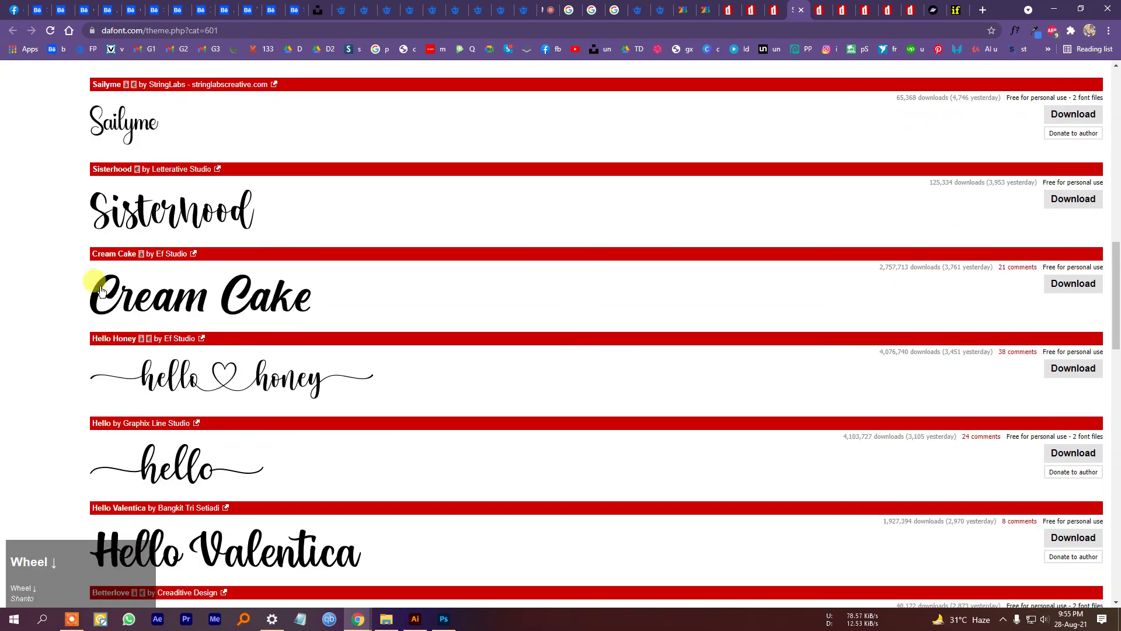
{"action": "scroll", "coordinate": [245, 405], "scroll_direction": "down", "scroll_amount": 1}
View the sample fonts in the Script > Handwritten and Script > Brush categories.
{"action": "left_click", "coordinate": [819, 9]}
{"action": "scroll", "coordinate": [209, 300], "scroll_direction": "down", "scroll_amount": 3}
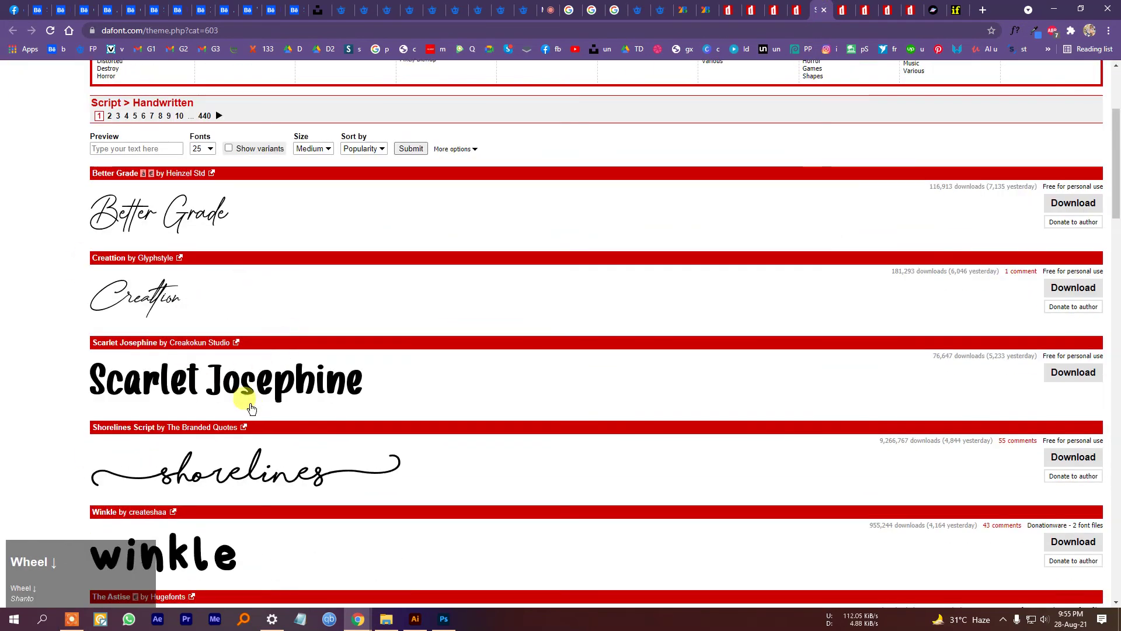
{"action": "scroll", "coordinate": [304, 385], "scroll_direction": "down", "scroll_amount": 3}
{"action": "left_click", "coordinate": [847, 4]}
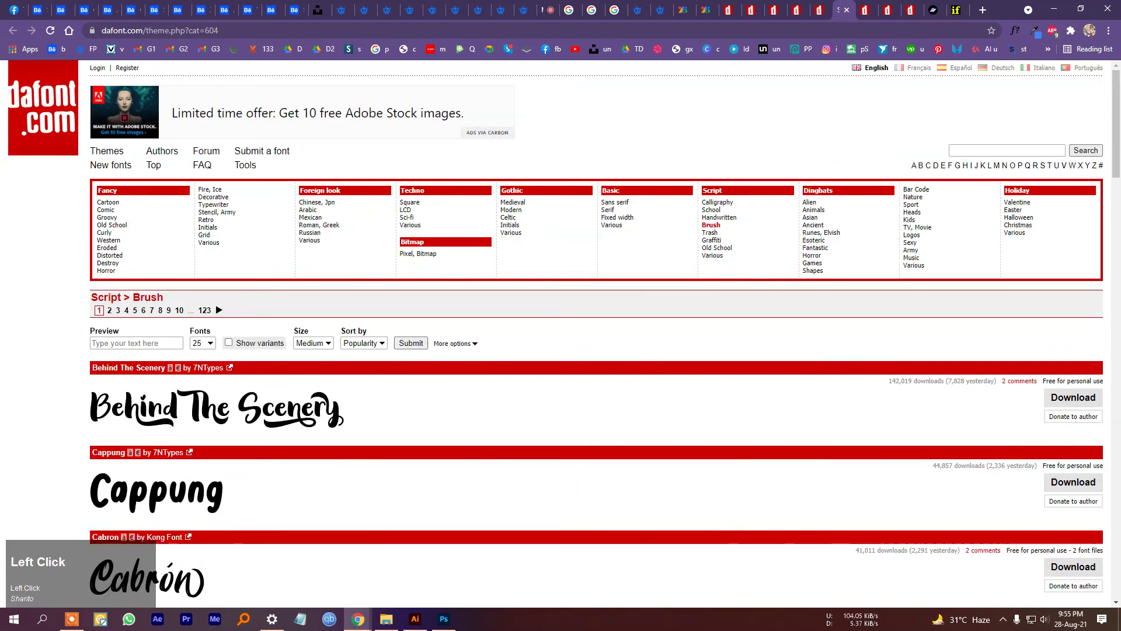
{"action": "scroll", "coordinate": [141, 368], "scroll_direction": "down", "scroll_amount": 3}
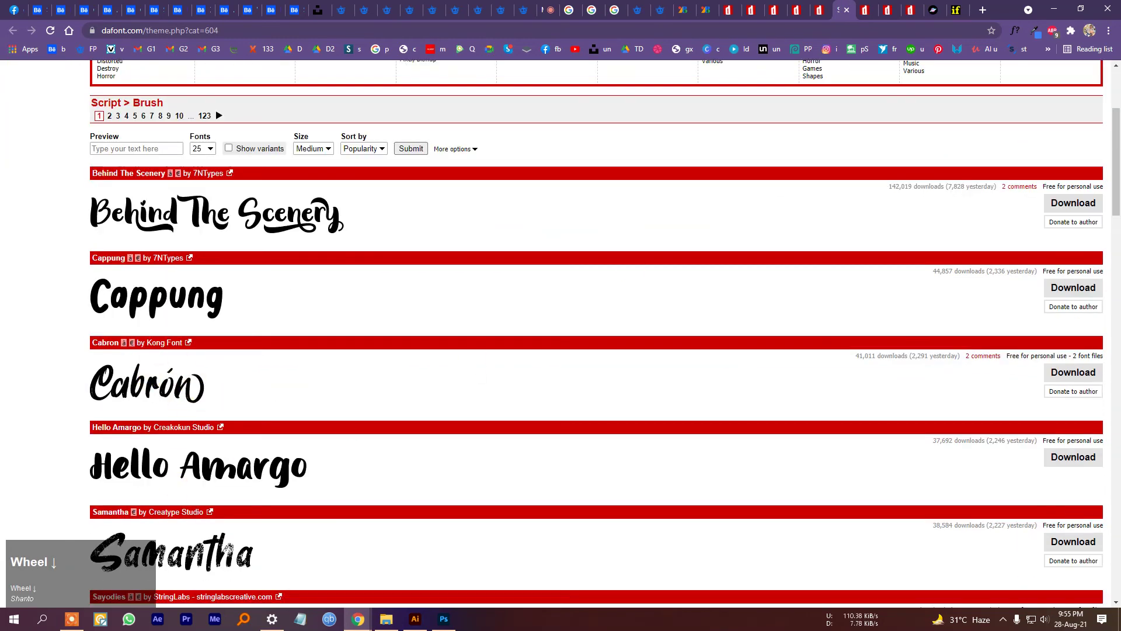
View the symbol fonts in the Dingbats > Alien and Dingbats > Nature categories.
{"action": "left_click", "coordinate": [865, 10]}
{"action": "scroll", "coordinate": [417, 327], "scroll_direction": "down", "scroll_amount": 3}
{"action": "scroll", "coordinate": [417, 327], "scroll_direction": "down", "scroll_amount": 3}
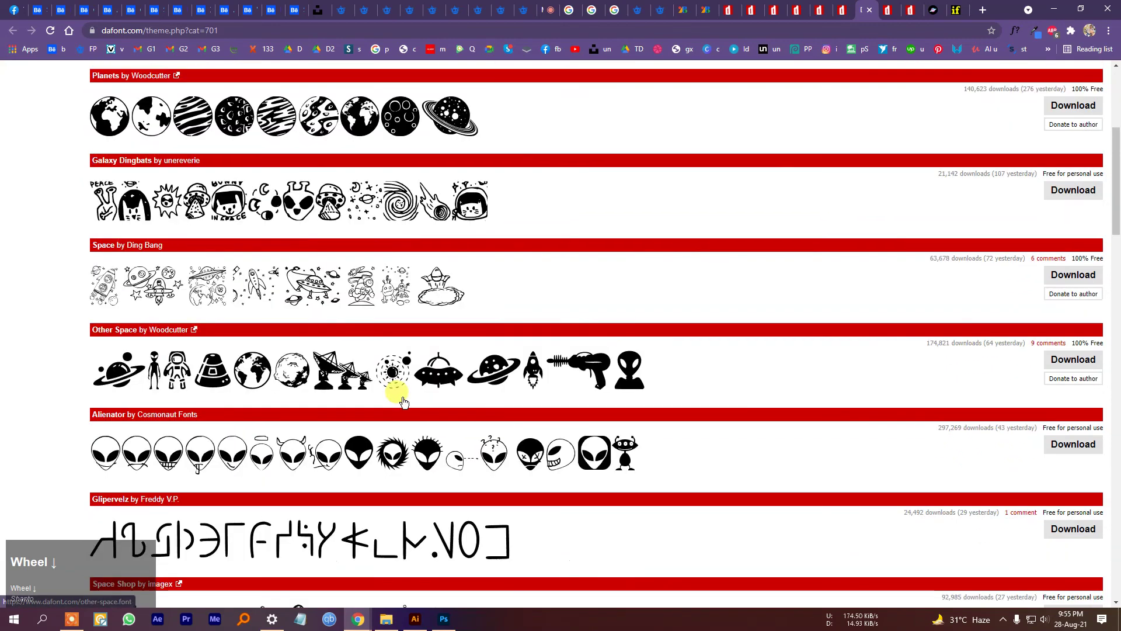
{"action": "left_click", "coordinate": [887, 10]}
{"action": "scroll", "coordinate": [228, 187], "scroll_direction": "down", "scroll_amount": 6}
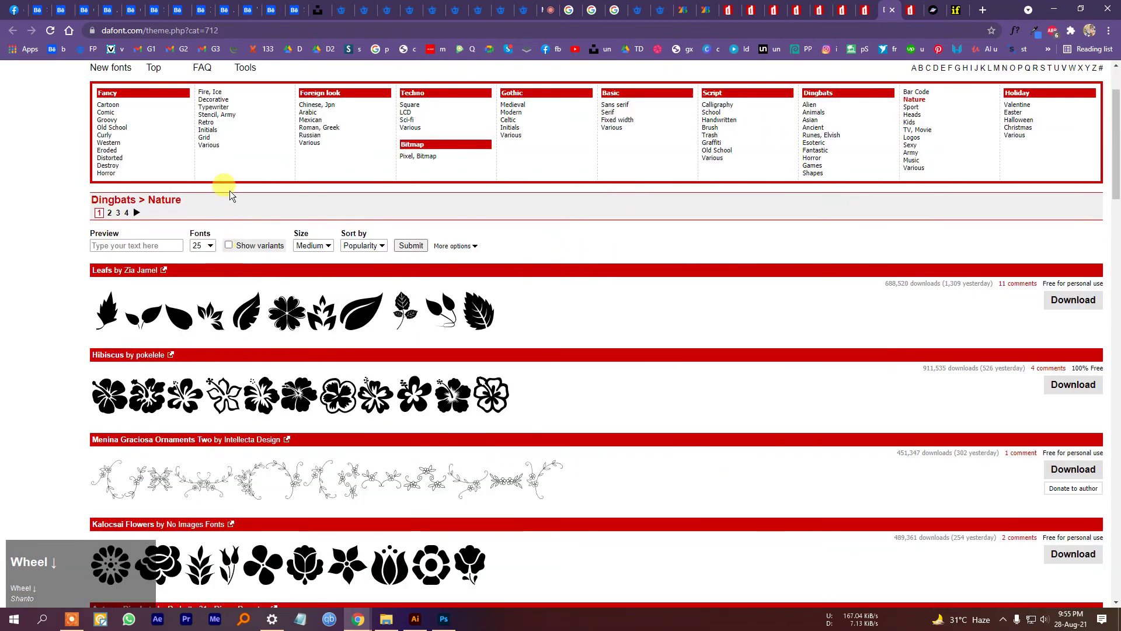
Browse the decorative fonts in the Foreign look > Mexican category.
{"action": "left_click", "coordinate": [911, 10]}
{"action": "scroll", "coordinate": [625, 345], "scroll_direction": "down", "scroll_amount": 3}
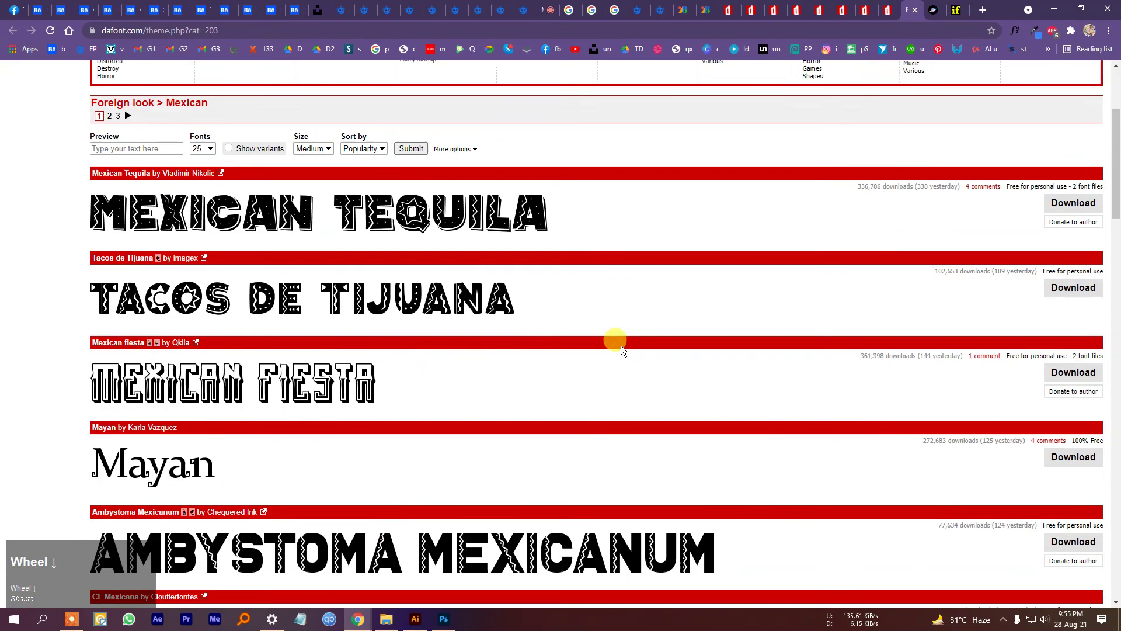
{"action": "scroll", "coordinate": [374, 409], "scroll_direction": "down", "scroll_amount": 3}
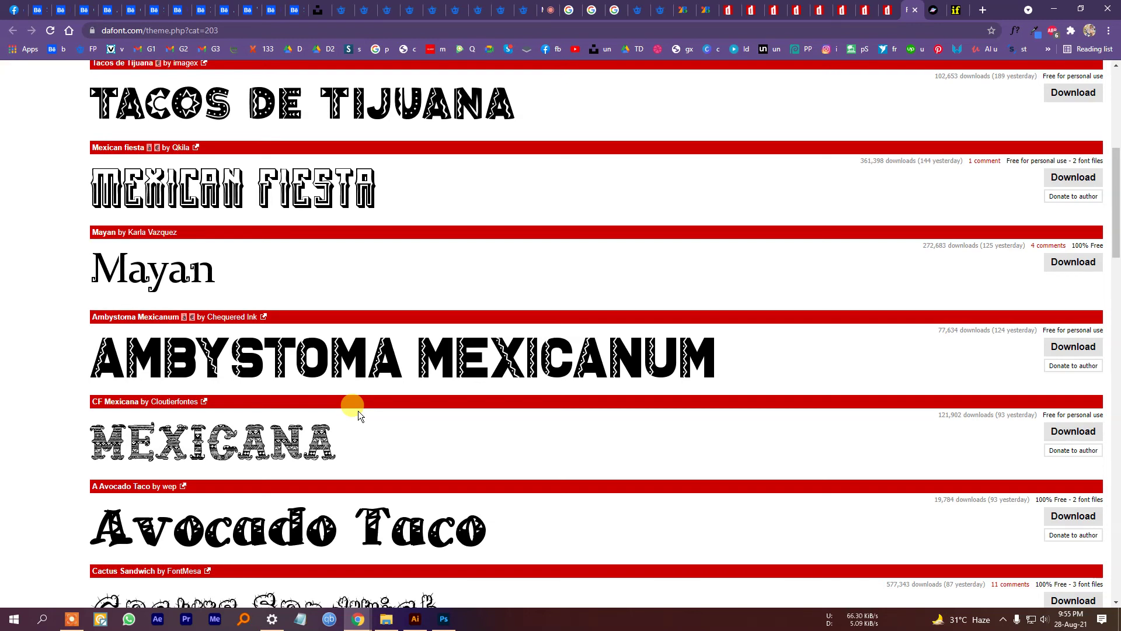
{"action": "scroll", "coordinate": [230, 345], "scroll_direction": "down", "scroll_amount": 3}
{"action": "scroll", "coordinate": [677, 465], "scroll_direction": "down", "scroll_amount": 3}
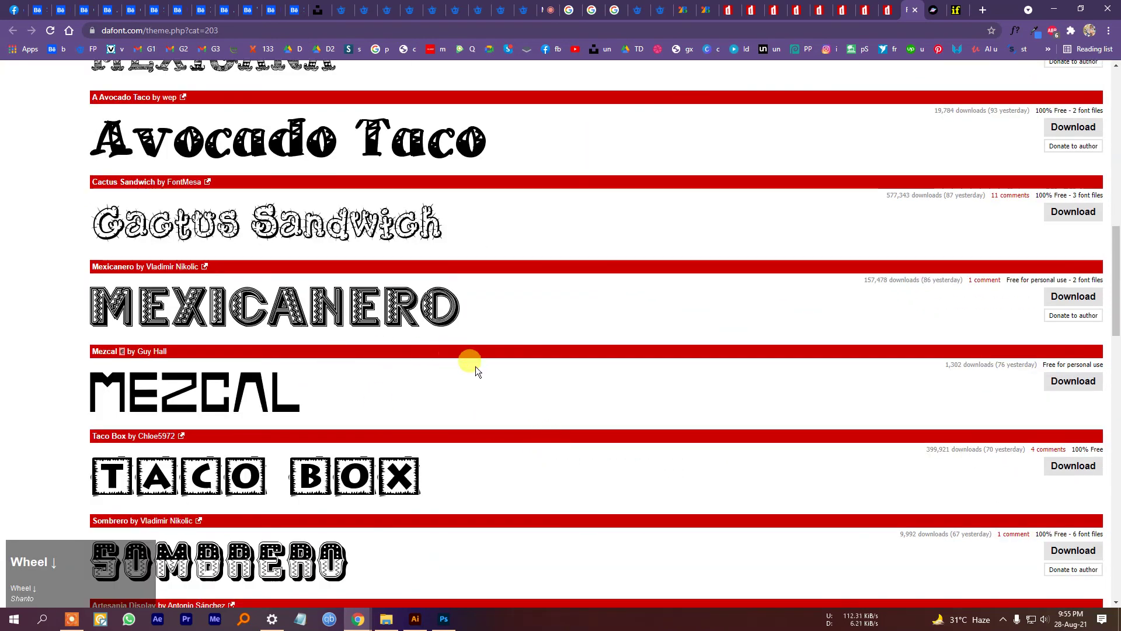
{"action": "scroll", "coordinate": [321, 408], "scroll_direction": "down", "scroll_amount": 2}
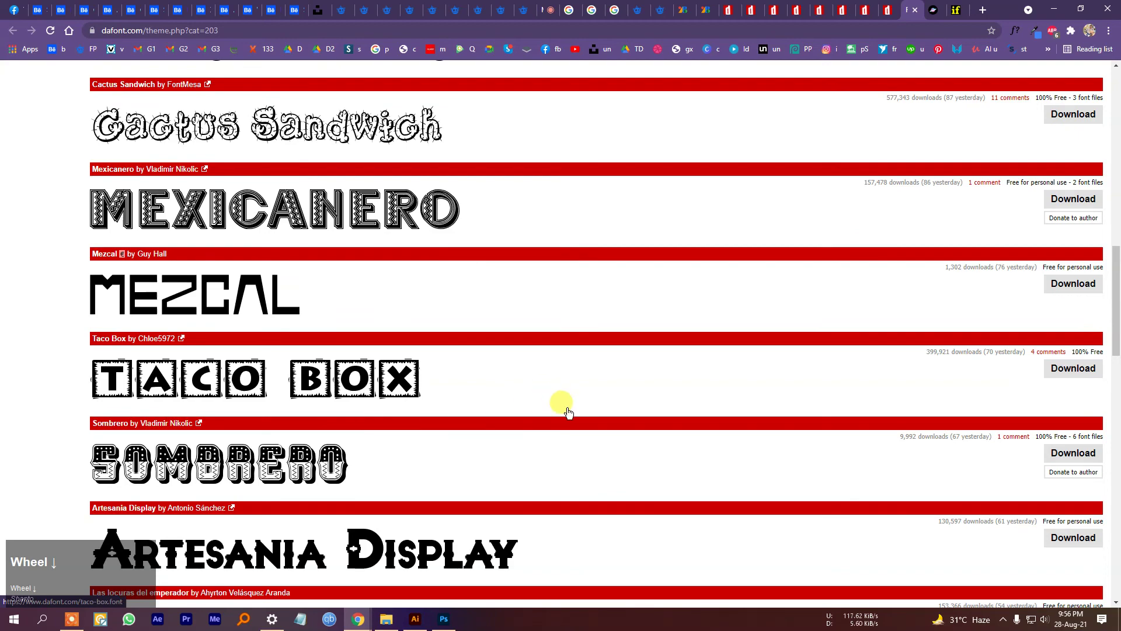
{"action": "scroll", "coordinate": [568, 412], "scroll_direction": "down", "scroll_amount": 5}
{"action": "scroll", "coordinate": [604, 411], "scroll_direction": "down", "scroll_amount": 5}
{"action": "scroll", "coordinate": [580, 352], "scroll_direction": "up", "scroll_amount": 5}
Glance at the iFonts Aftesto page, close the Mexican fonts tab and return to the Script > Calligraphy listing.
{"action": "left_click", "coordinate": [955, 10]}
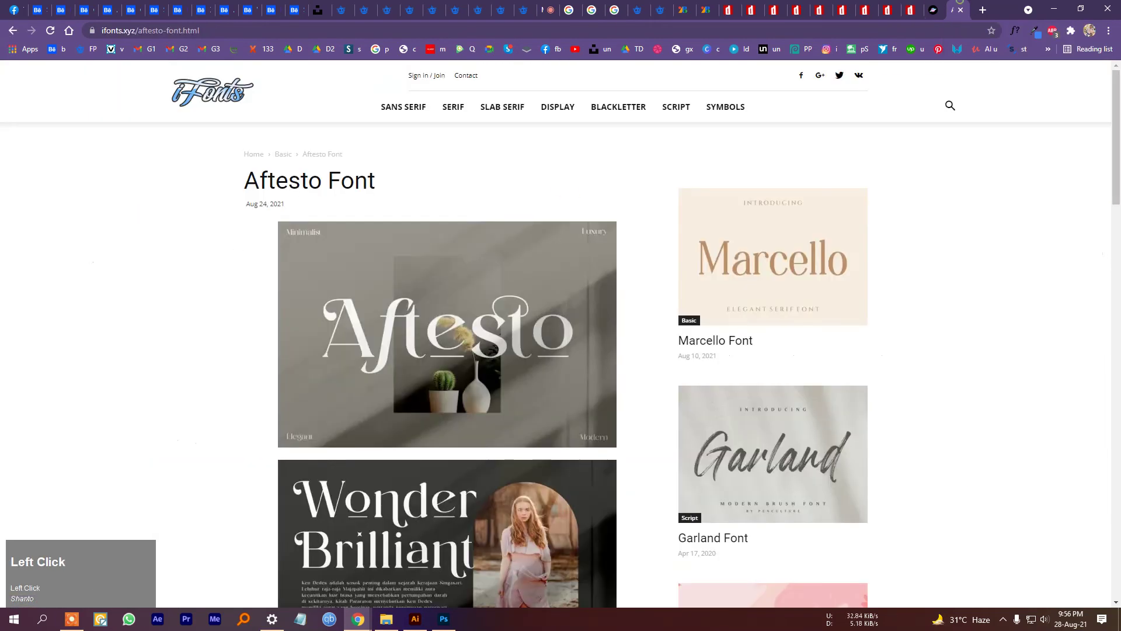
{"action": "left_click", "coordinate": [929, 6]}
{"action": "middle_click", "coordinate": [913, 6]}
{"action": "left_click", "coordinate": [804, 4]}
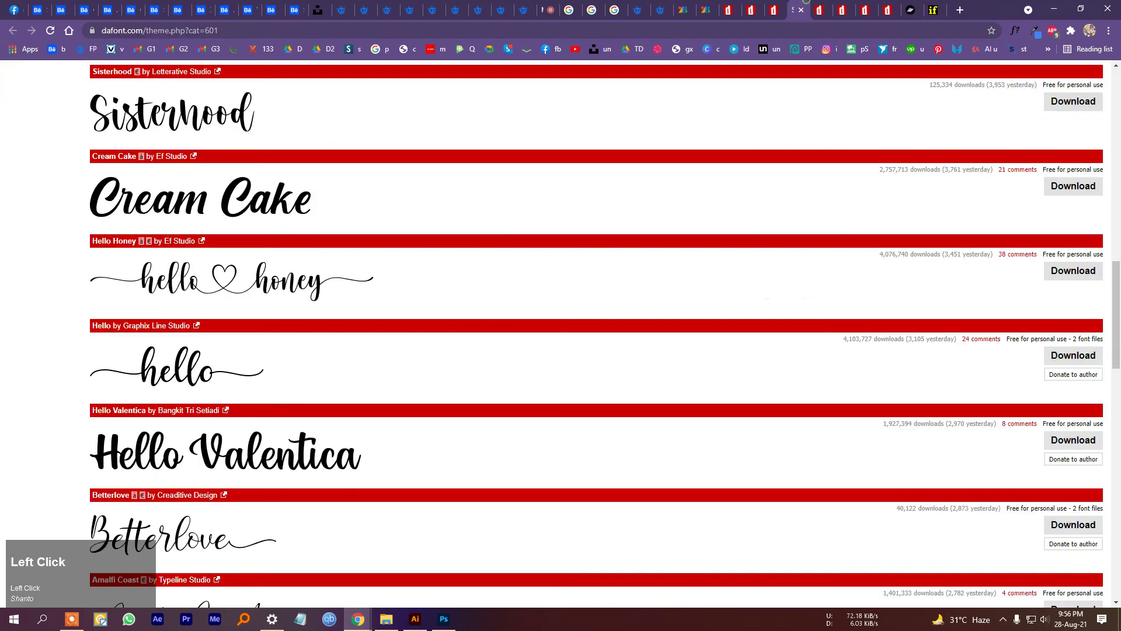
{"action": "scroll", "coordinate": [726, 238], "scroll_direction": "up", "scroll_amount": 13}
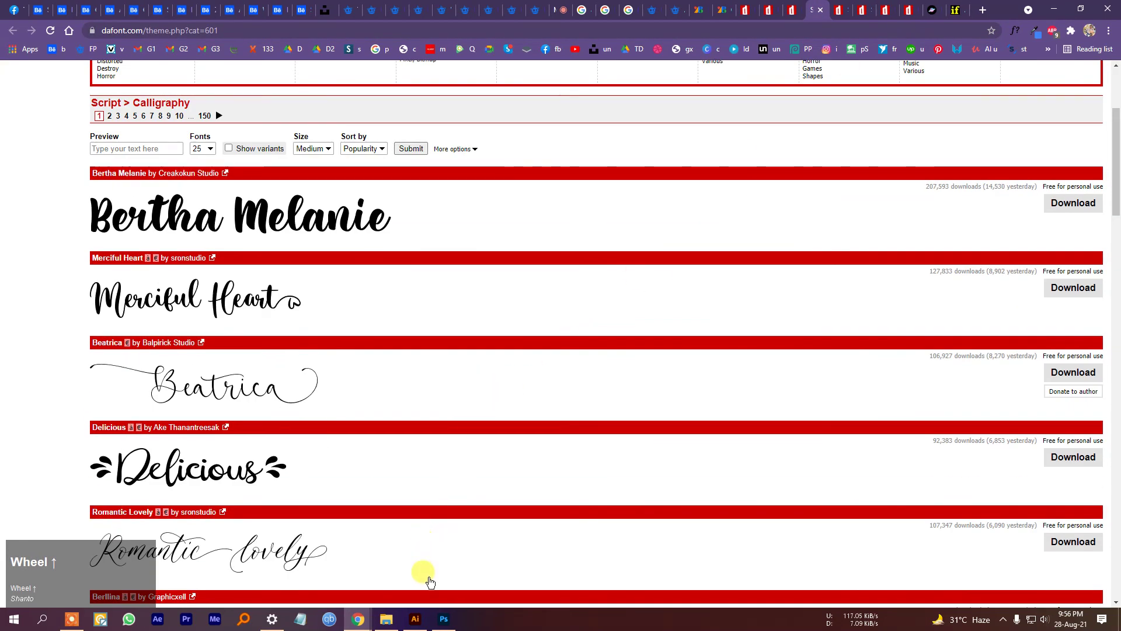
Switch to Illustrator and check the installed fonts previewed on the NETFLIX wordmark, leaving its font as Bebas Neue.
{"action": "left_click", "coordinate": [415, 618]}
{"action": "left_click", "coordinate": [1089, 71]}
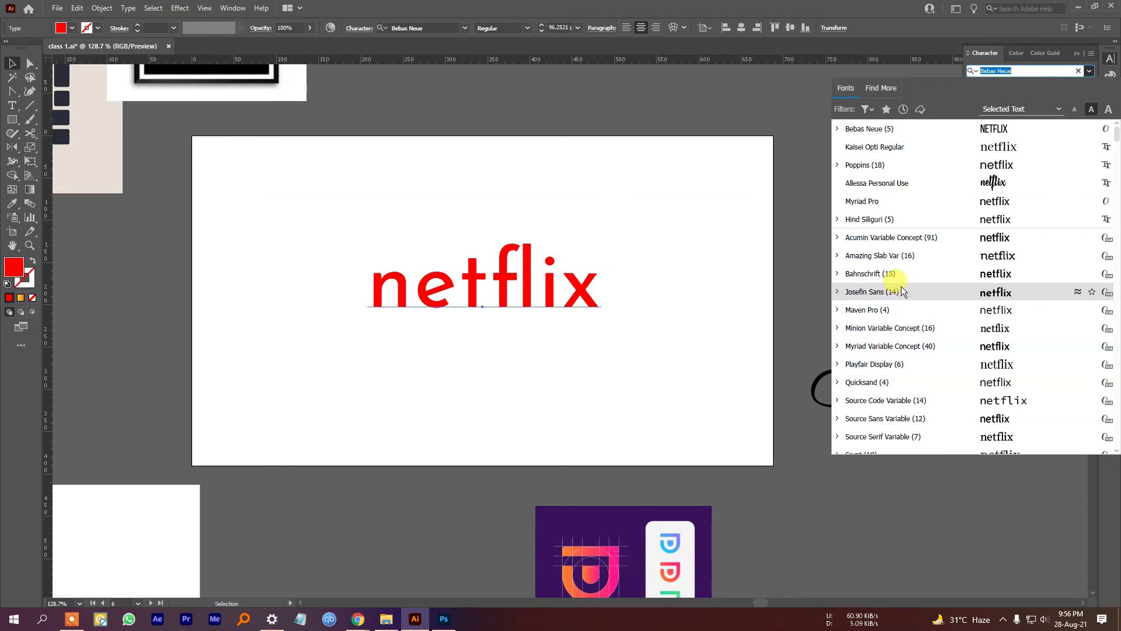
{"action": "left_click", "coordinate": [720, 272]}
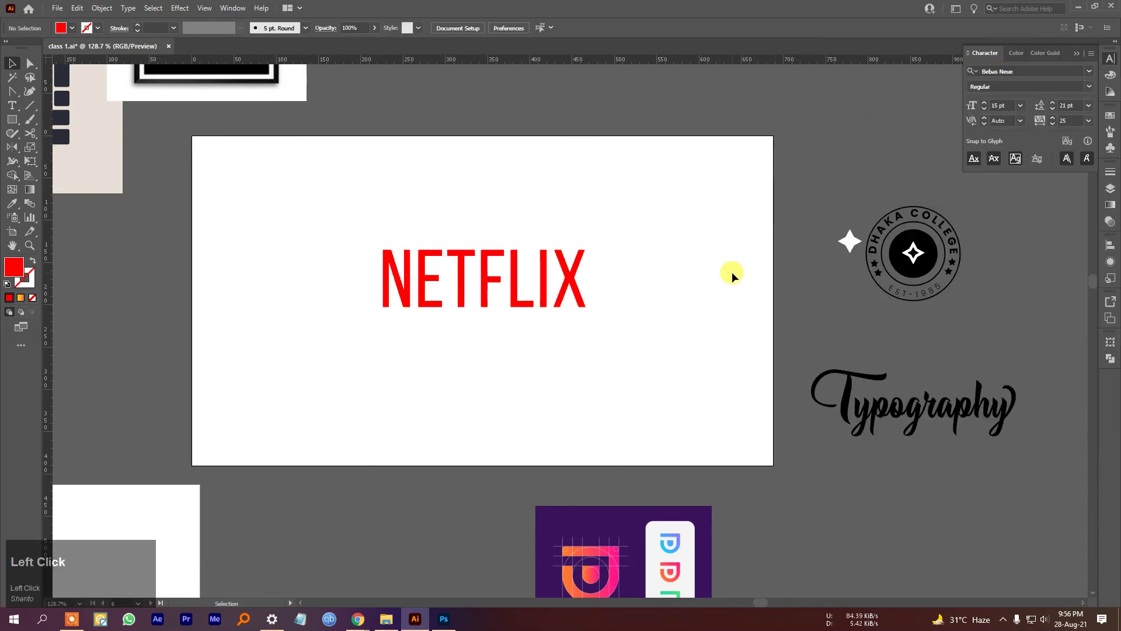
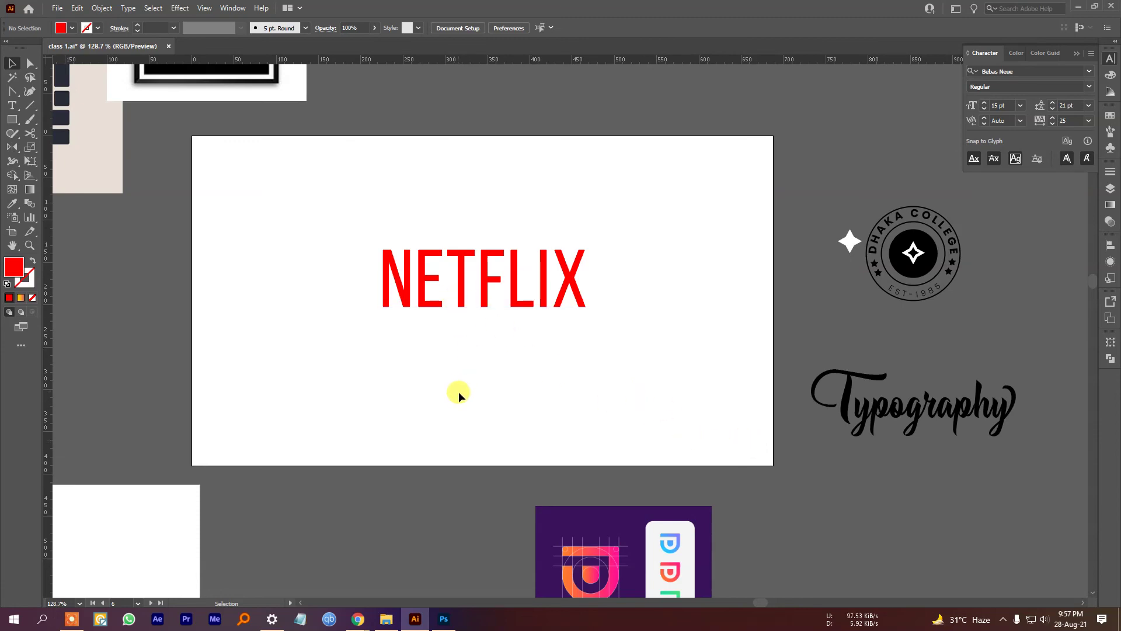
Move the NETFLIX wordmark slightly up and to the left on its artboard.
{"action": "left_click_drag", "start_coordinate": [451, 342], "coordinate": [682, 416]}
{"action": "scroll", "coordinate": [672, 409], "scroll_direction": "down", "scroll_amount": 4}
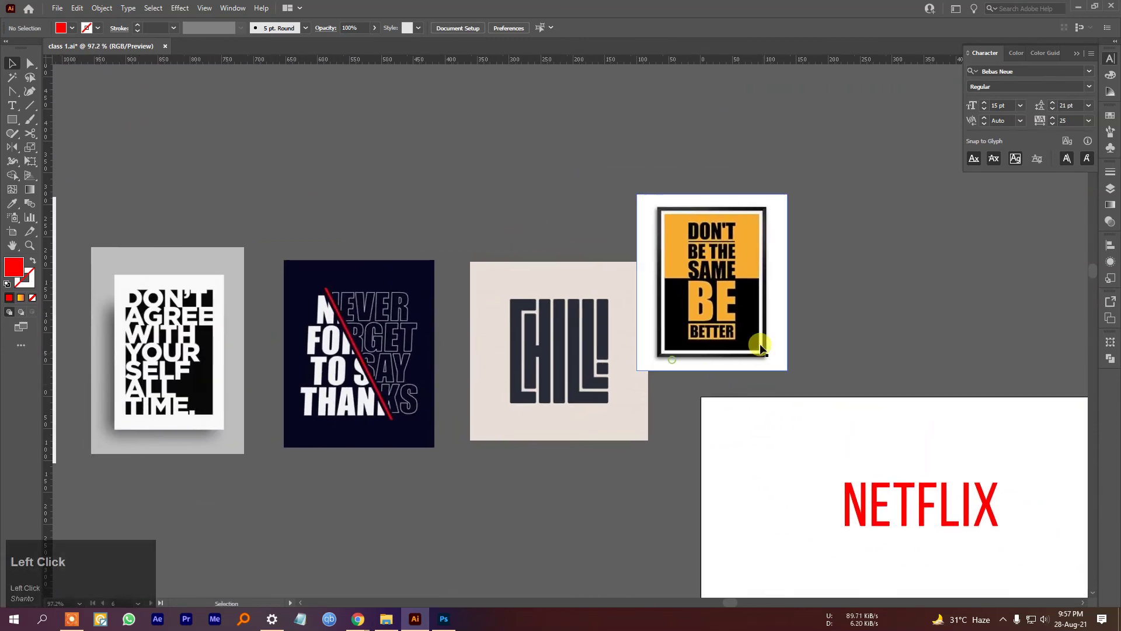
{"action": "left_click", "coordinate": [770, 306], "text": "ctrl"}
{"action": "scroll", "coordinate": [769, 306], "scroll_direction": "up", "scroll_amount": 3}
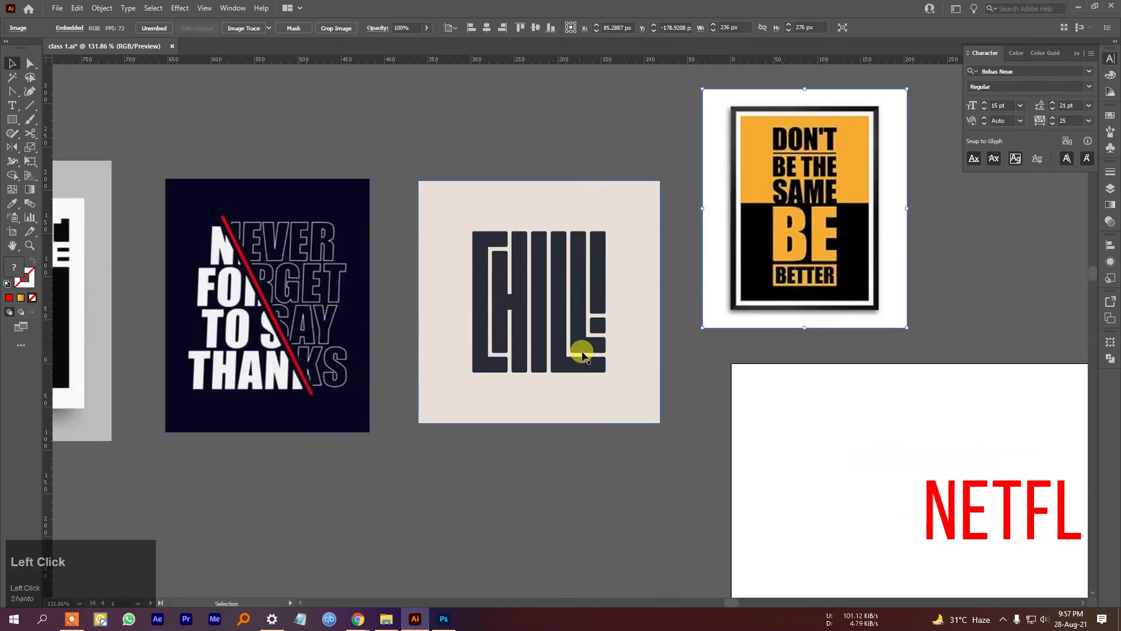
{"action": "left_click_drag", "start_coordinate": [1004, 468], "coordinate": [977, 422]}
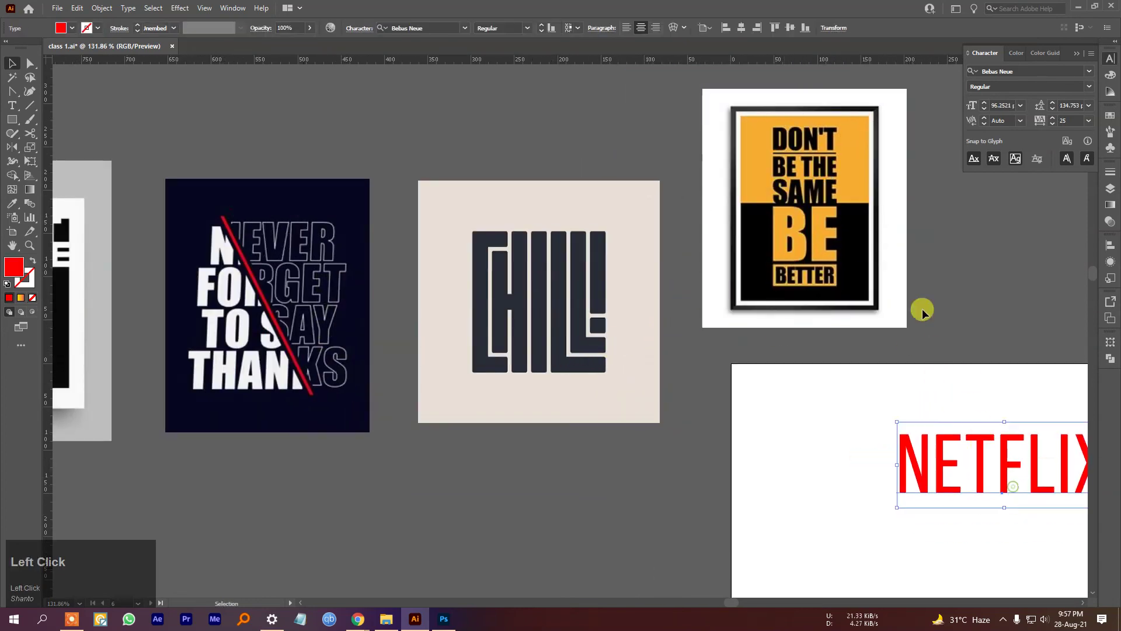
Examine the typography poster samples beside the artboard, from Chill across to The More You Learn.
{"action": "scroll", "coordinate": [817, 256], "scroll_direction": "left", "scroll_amount": 10}
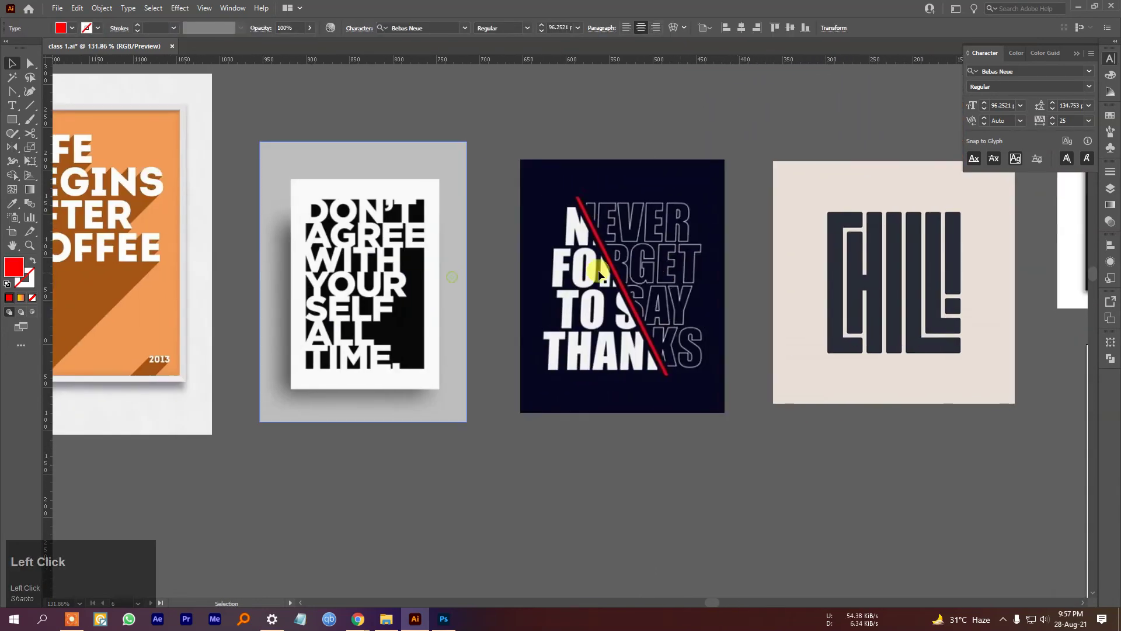
{"action": "scroll", "coordinate": [561, 257], "scroll_direction": "left", "scroll_amount": 8}
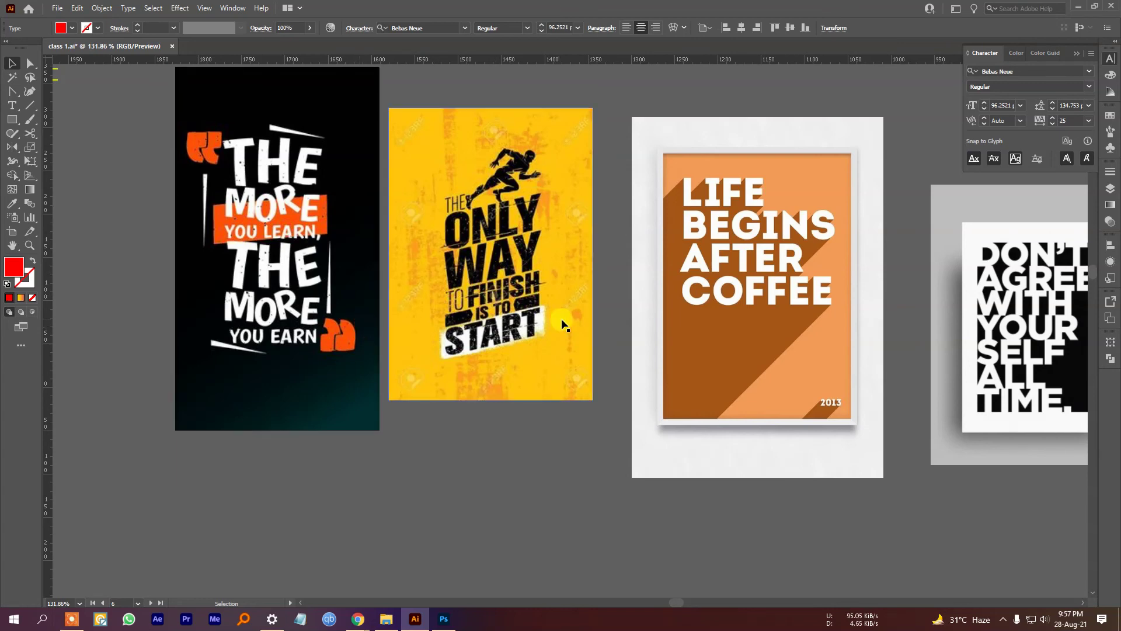
{"action": "left_click_drag", "start_coordinate": [603, 352], "coordinate": [521, 381]}
Switch to Chrome, open the Pinterest home feed and search for "typography poster".
{"action": "left_click", "coordinate": [358, 619]}
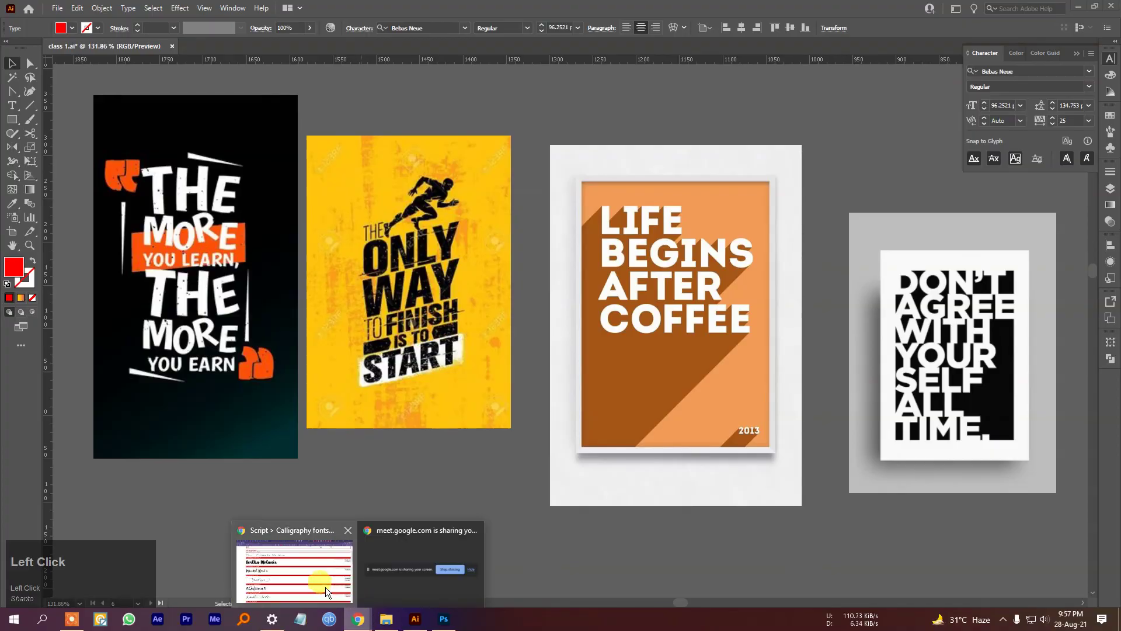
{"action": "left_click", "coordinate": [325, 587]}
{"action": "left_click", "coordinate": [939, 49]}
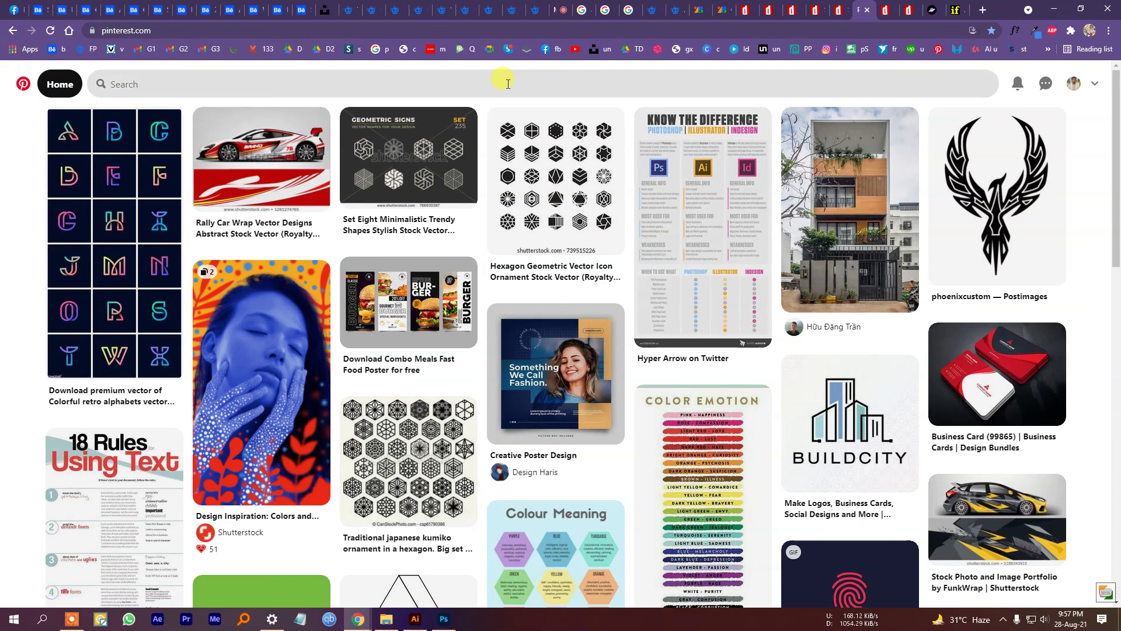
{"action": "left_click", "coordinate": [500, 82]}
{"action": "type", "text": "typo"}
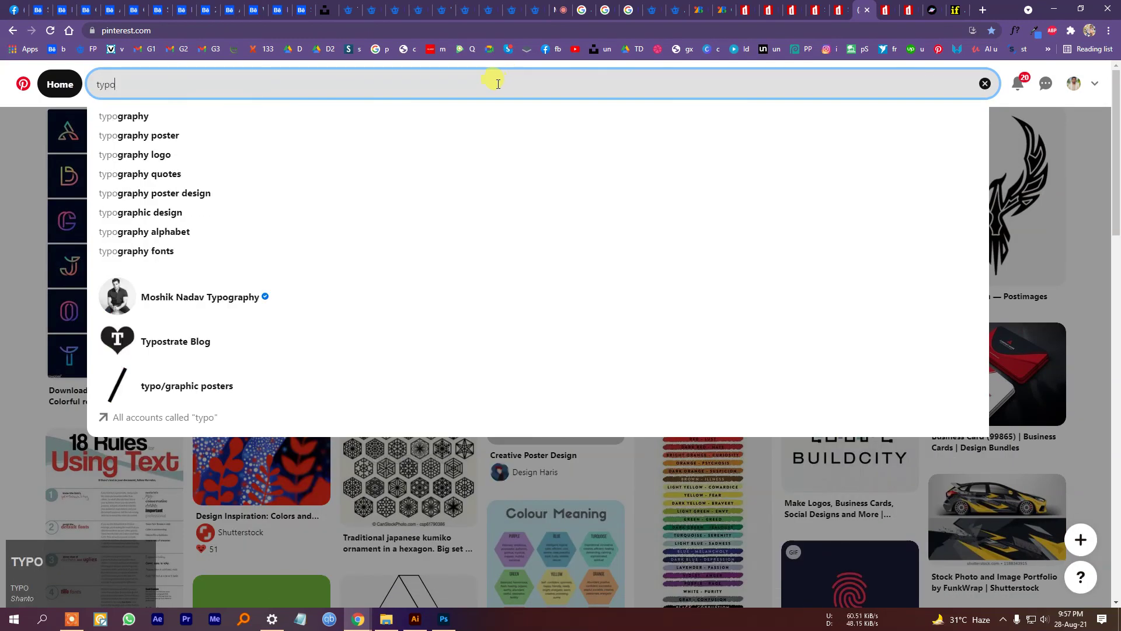
{"action": "left_click", "coordinate": [205, 134]}
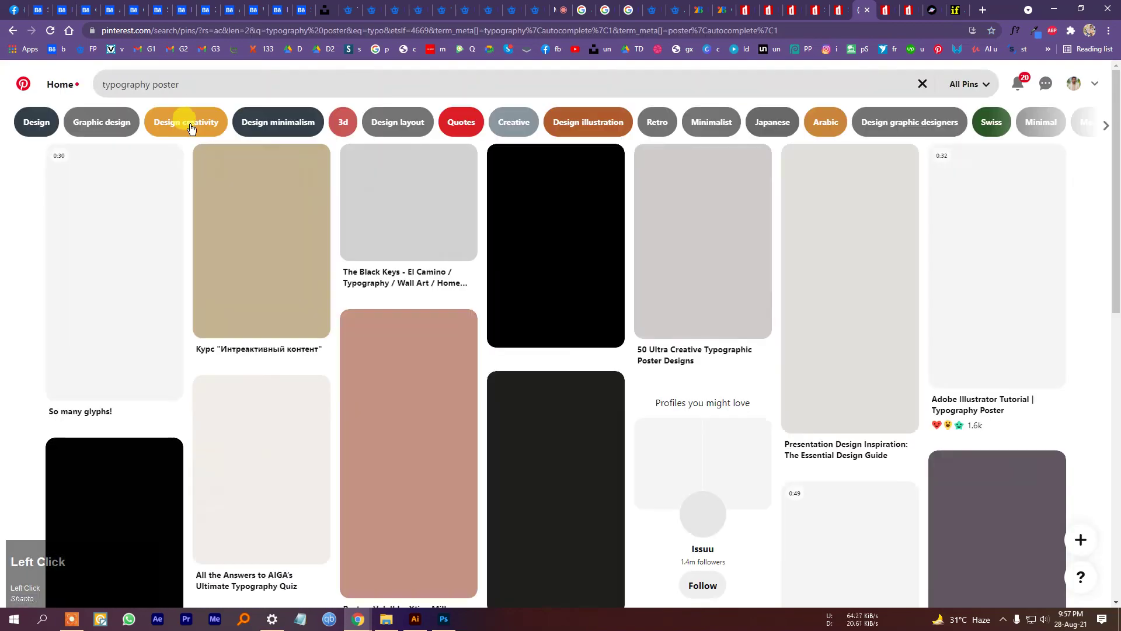
Look through the typography poster pins and refine the search to "typography poster design creativity".
{"action": "scroll", "coordinate": [1034, 278], "scroll_direction": "down", "scroll_amount": 1}
{"action": "scroll", "coordinate": [1034, 278], "scroll_direction": "down", "scroll_amount": 10}
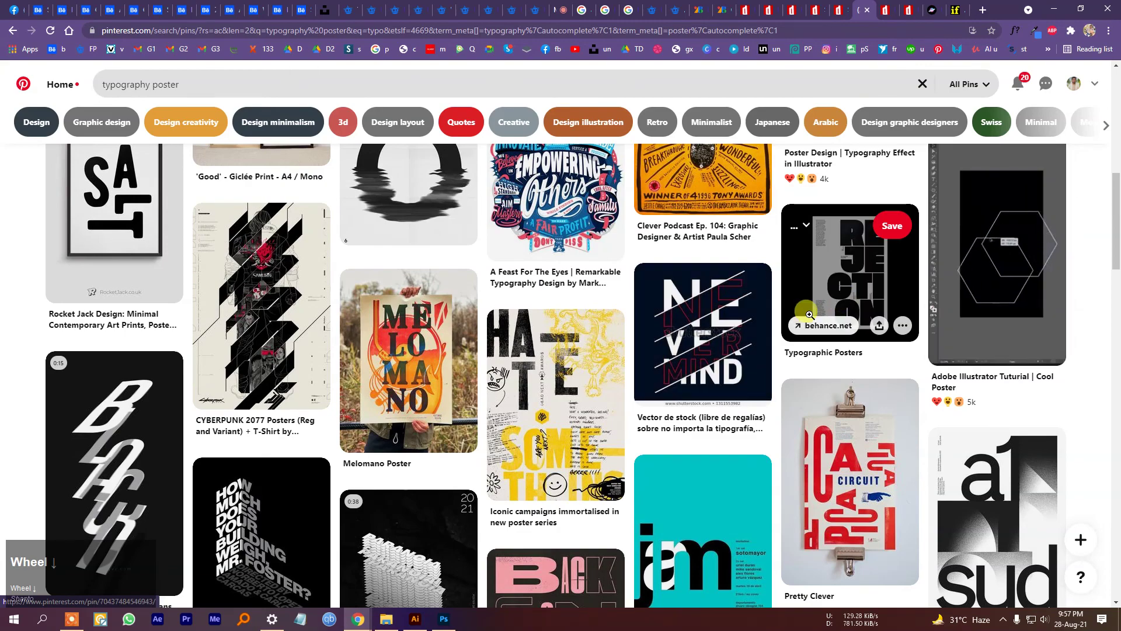
{"action": "scroll", "coordinate": [841, 300], "scroll_direction": "down", "scroll_amount": 10}
{"action": "scroll", "coordinate": [863, 396], "scroll_direction": "down", "scroll_amount": 12}
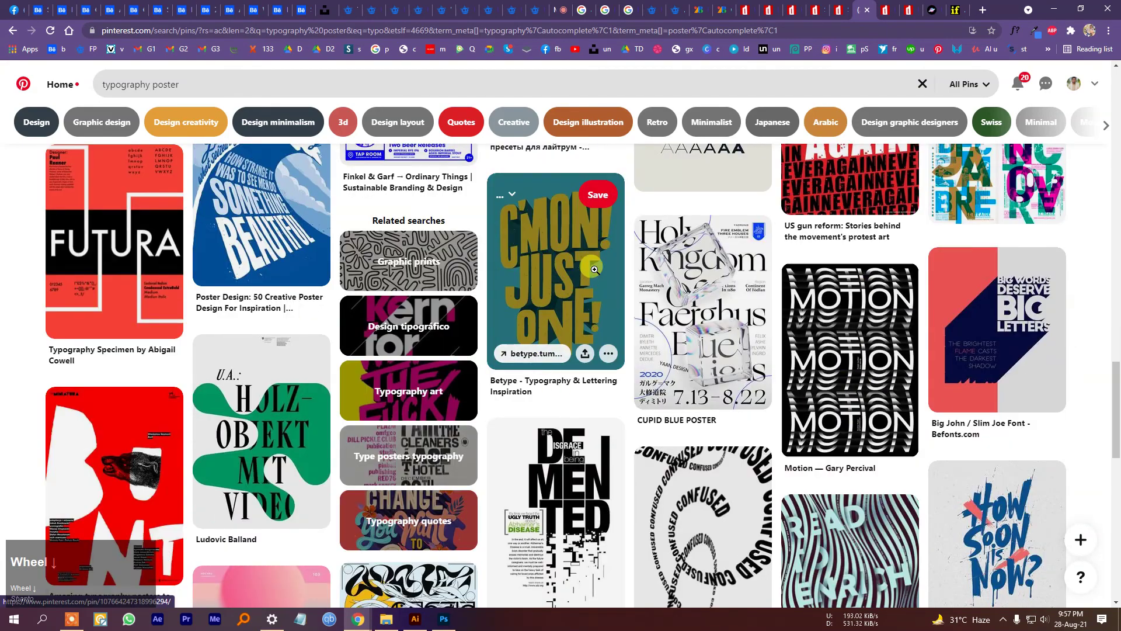
{"action": "scroll", "coordinate": [839, 412], "scroll_direction": "down", "scroll_amount": 9}
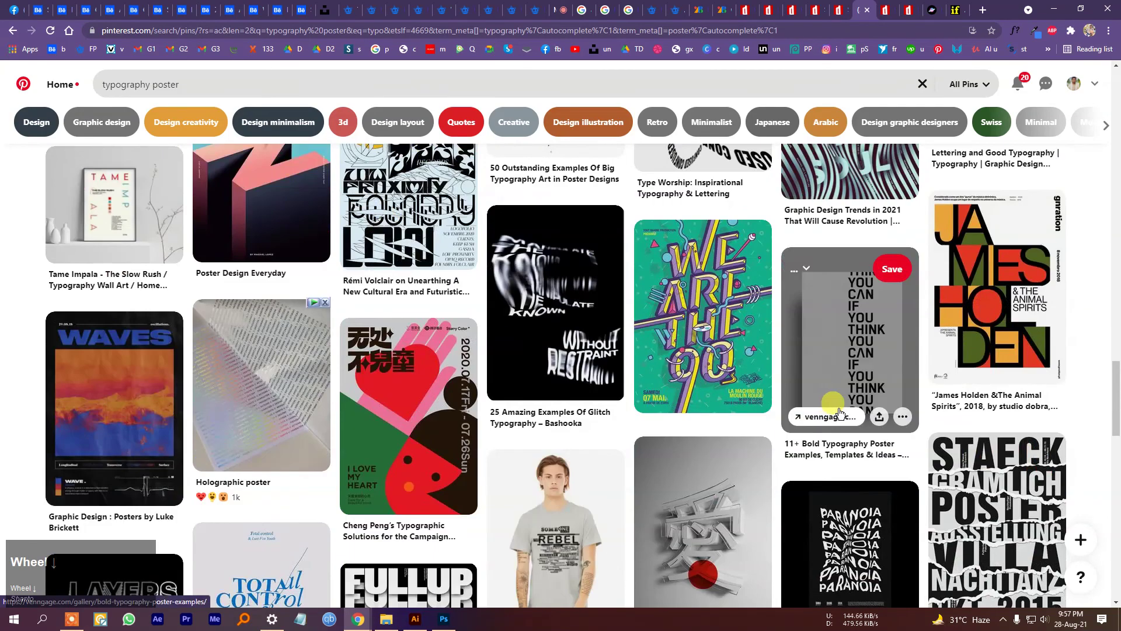
{"action": "scroll", "coordinate": [839, 412], "scroll_direction": "down", "scroll_amount": 3}
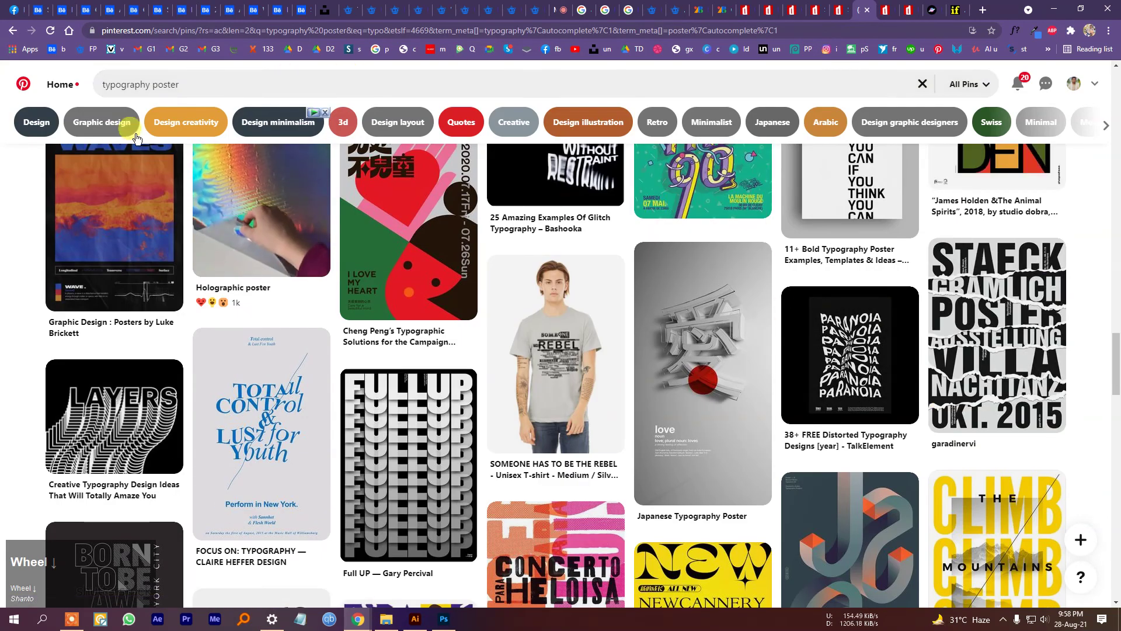
{"action": "left_click", "coordinate": [251, 82]}
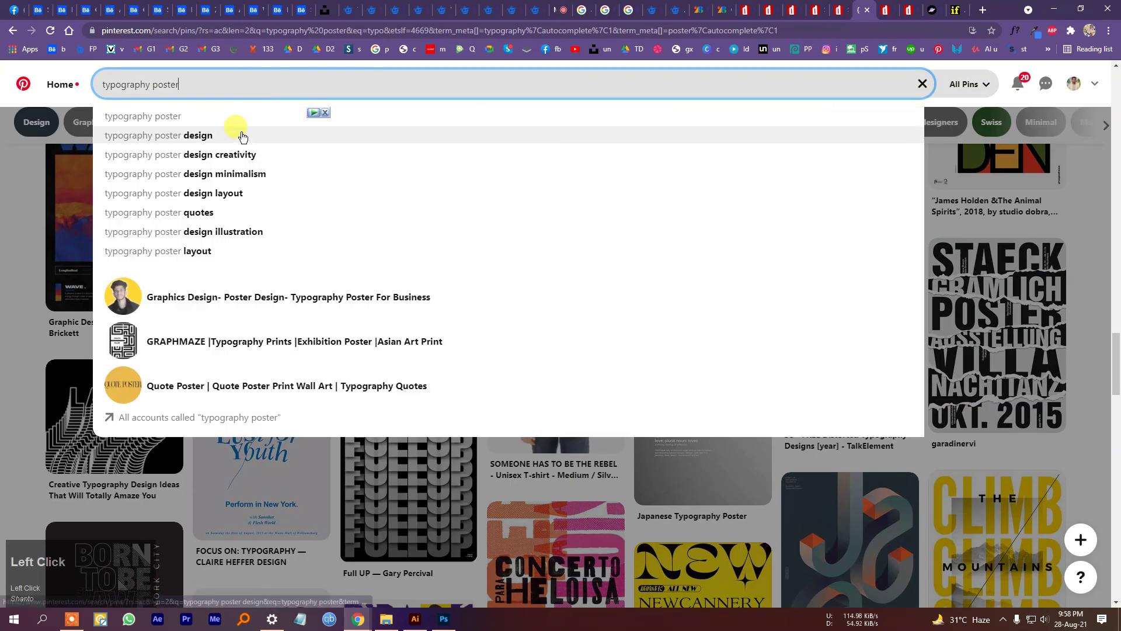
{"action": "left_click", "coordinate": [221, 155]}
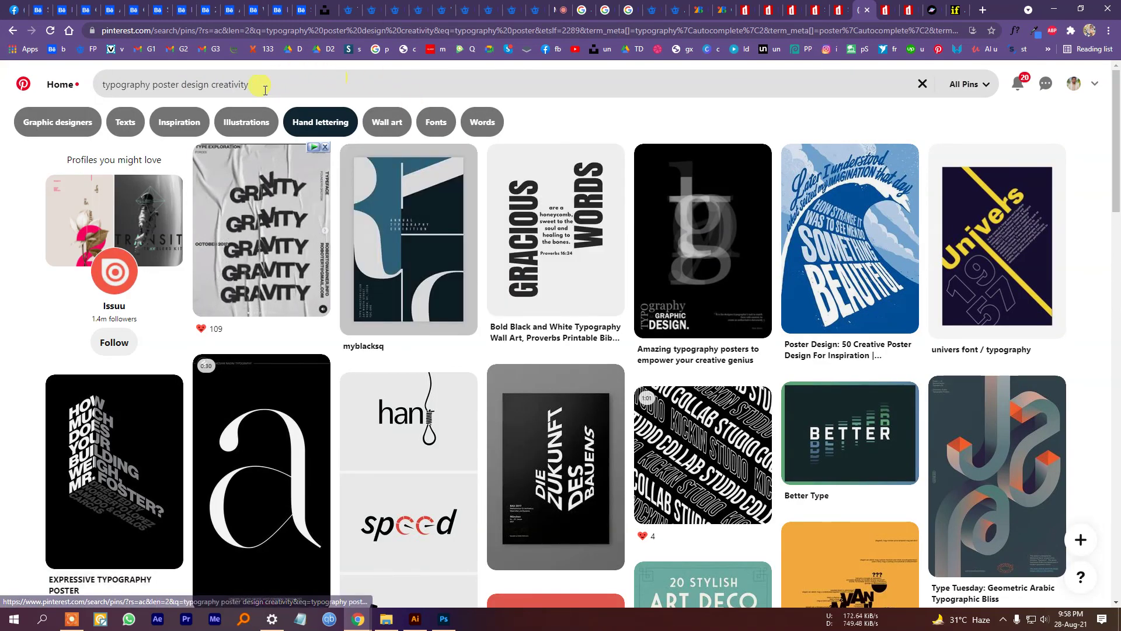
Extend the search with "inspiration", remove "design creativity" from it and run the shortened search.
{"action": "left_click_drag", "start_coordinate": [257, 83], "coordinate": [320, 125]}
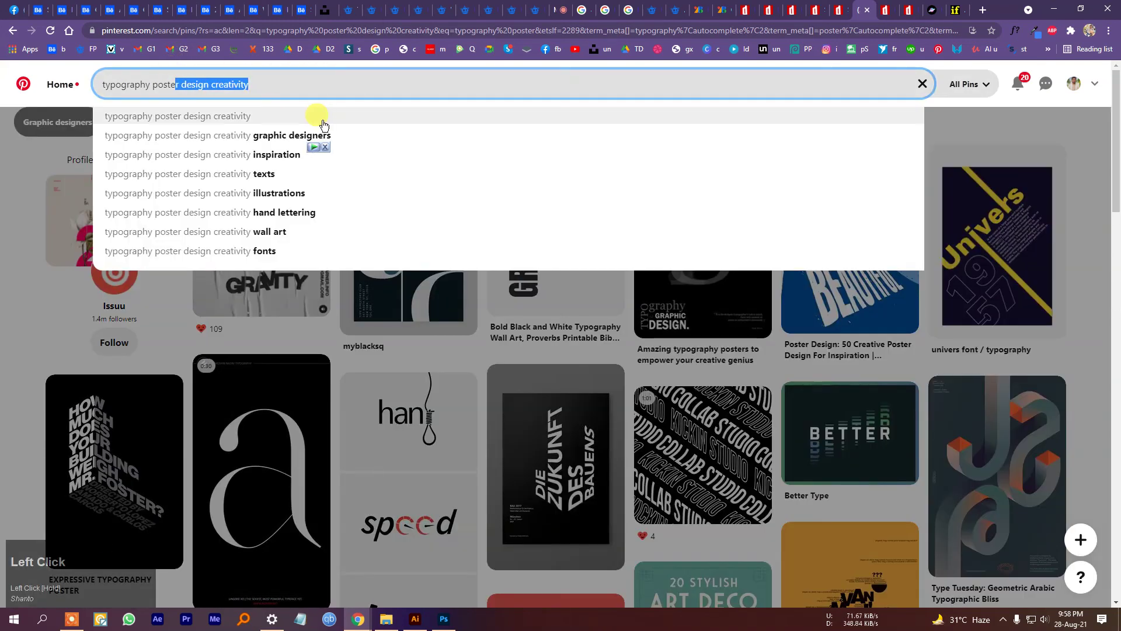
{"action": "left_click", "coordinate": [289, 156]}
{"action": "left_click_drag", "start_coordinate": [250, 84], "coordinate": [179, 87]}
{"action": "key", "text": "BackSpace"}
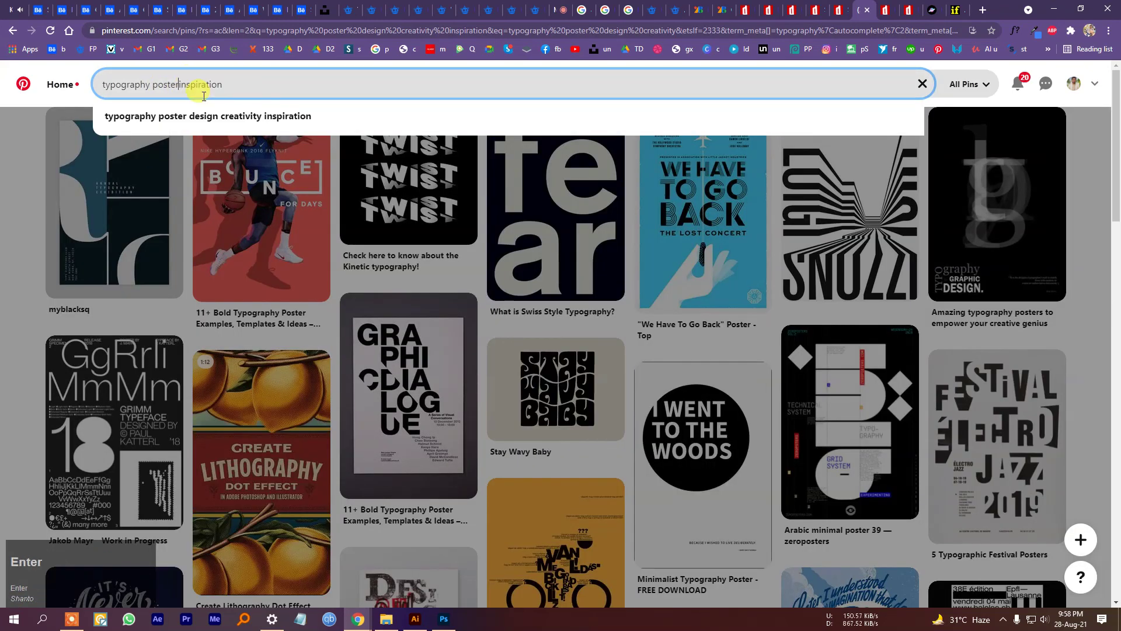
{"action": "key", "text": "Return"}
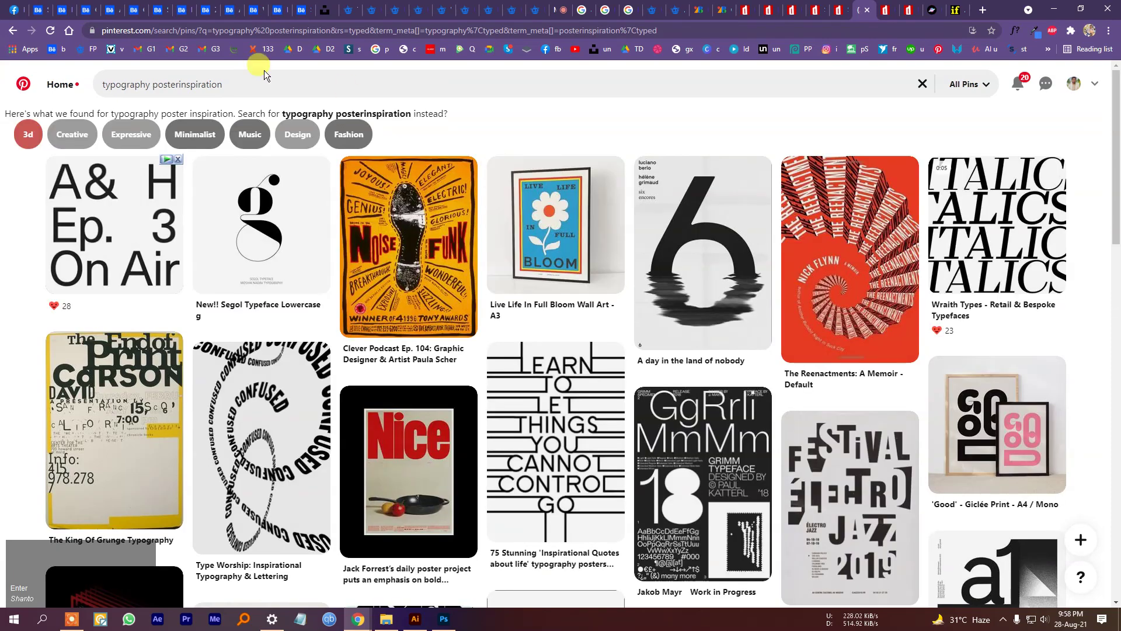
Search Pinterest for "simple typography design" and look through the resulting pins.
{"action": "left_click", "coordinate": [252, 85]}
{"action": "type", "text": "slmple typo"}
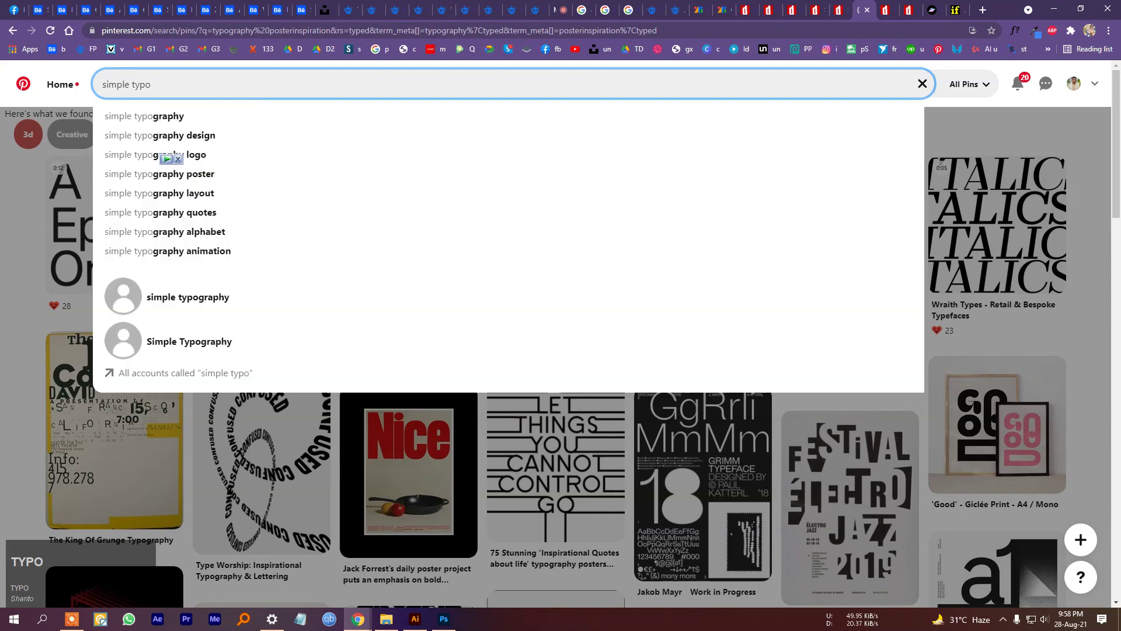
{"action": "left_click", "coordinate": [162, 135]}
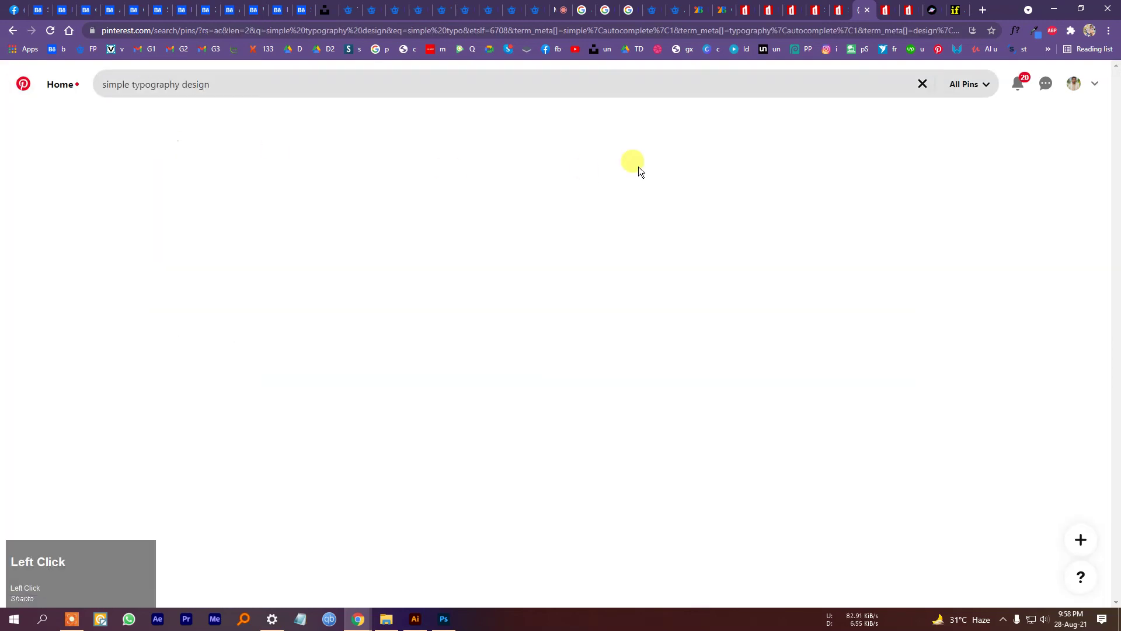
{"action": "scroll", "coordinate": [989, 324], "scroll_direction": "down", "scroll_amount": 3}
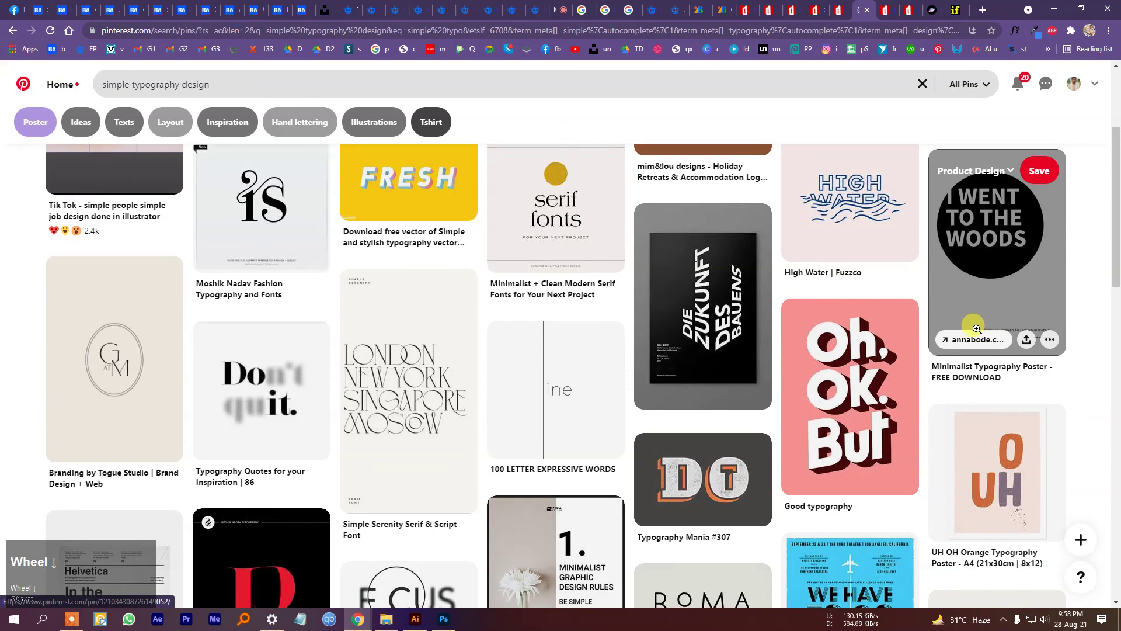
{"action": "scroll", "coordinate": [988, 324], "scroll_direction": "down", "scroll_amount": 15}
{"action": "scroll", "coordinate": [777, 415], "scroll_direction": "down", "scroll_amount": 15}
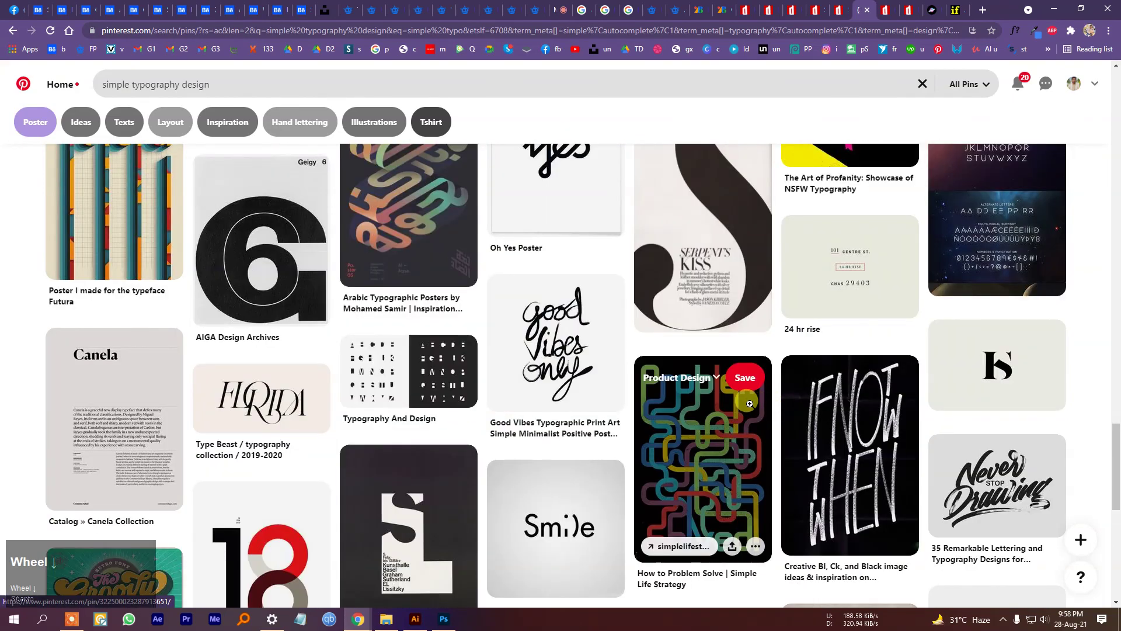
{"action": "scroll", "coordinate": [749, 403], "scroll_direction": "down", "scroll_amount": 15}
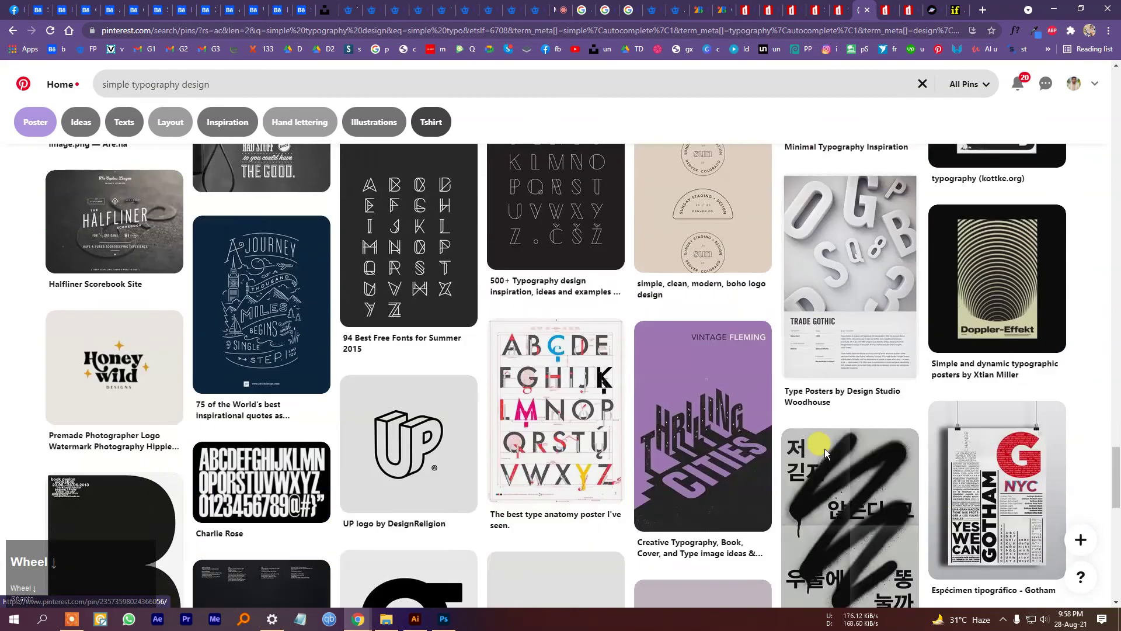
{"action": "scroll", "coordinate": [824, 454], "scroll_direction": "down", "scroll_amount": 10}
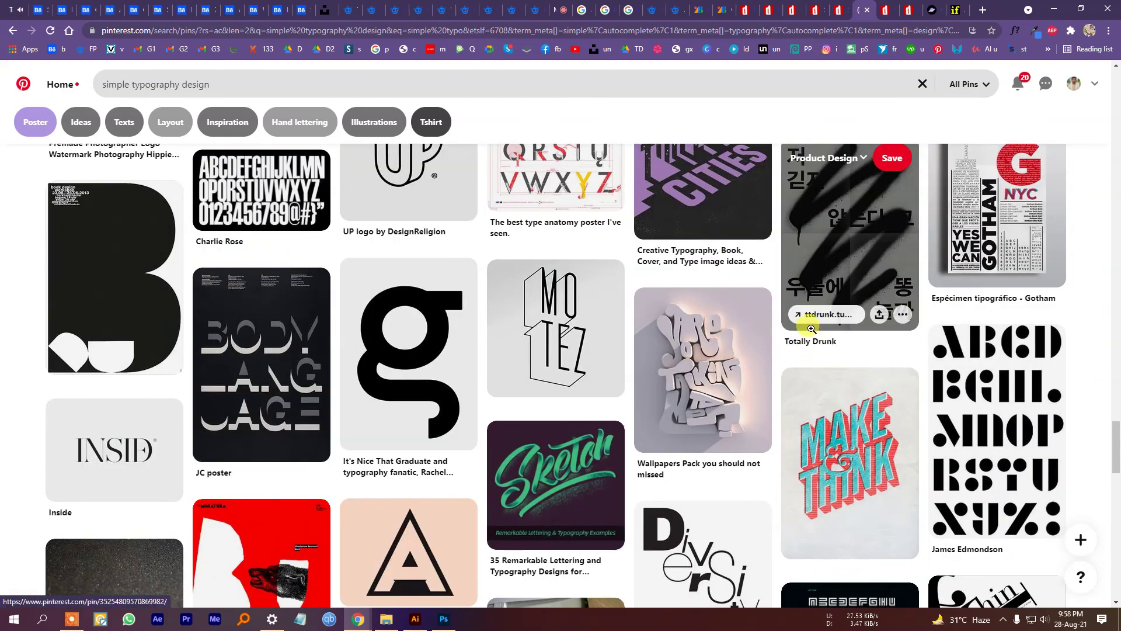
{"action": "scroll", "coordinate": [812, 328], "scroll_direction": "down", "scroll_amount": 7}
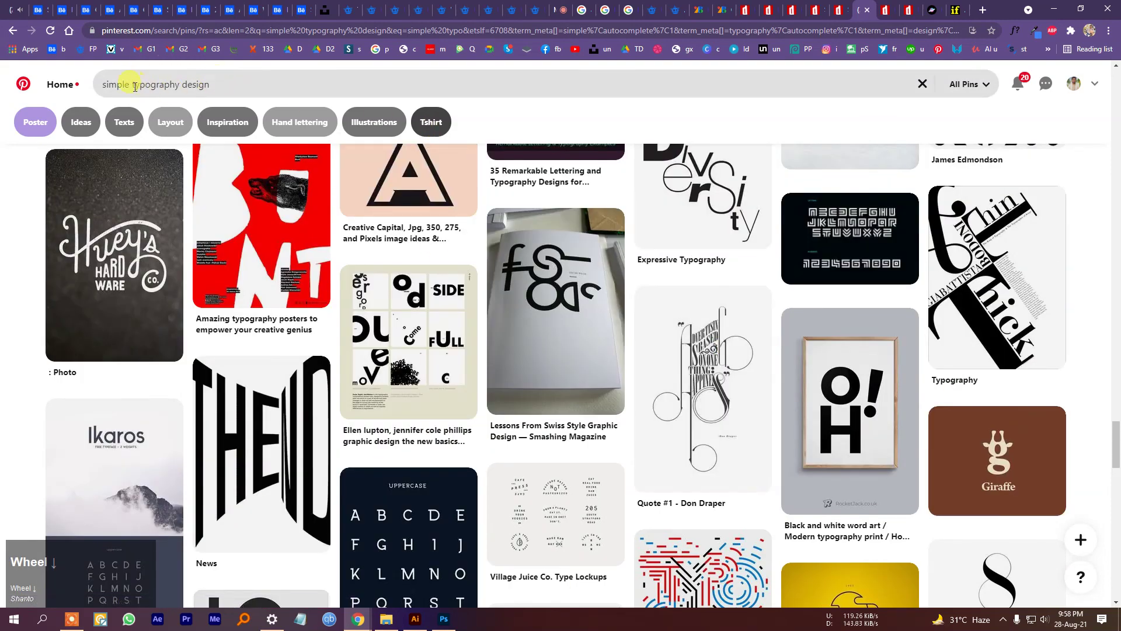
Shorten the search to "typography design" and open the Being Happy Is Letting Go lettering pin in a new tab.
{"action": "double_click", "coordinate": [125, 81]}
{"action": "key", "text": "BackSpace"}
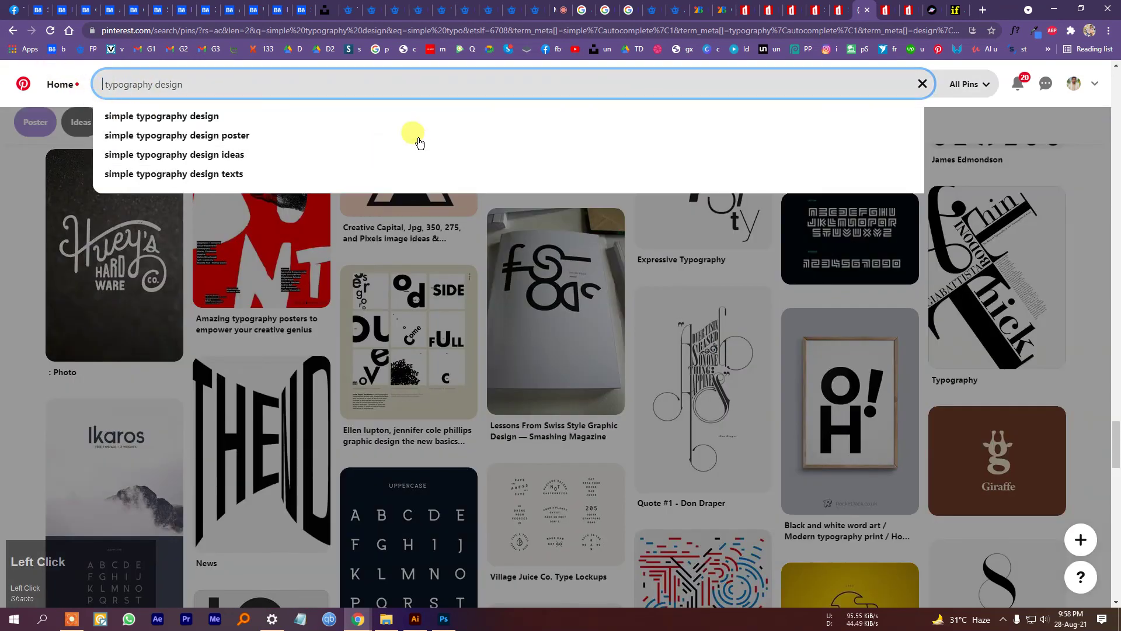
{"action": "key", "text": "Return"}
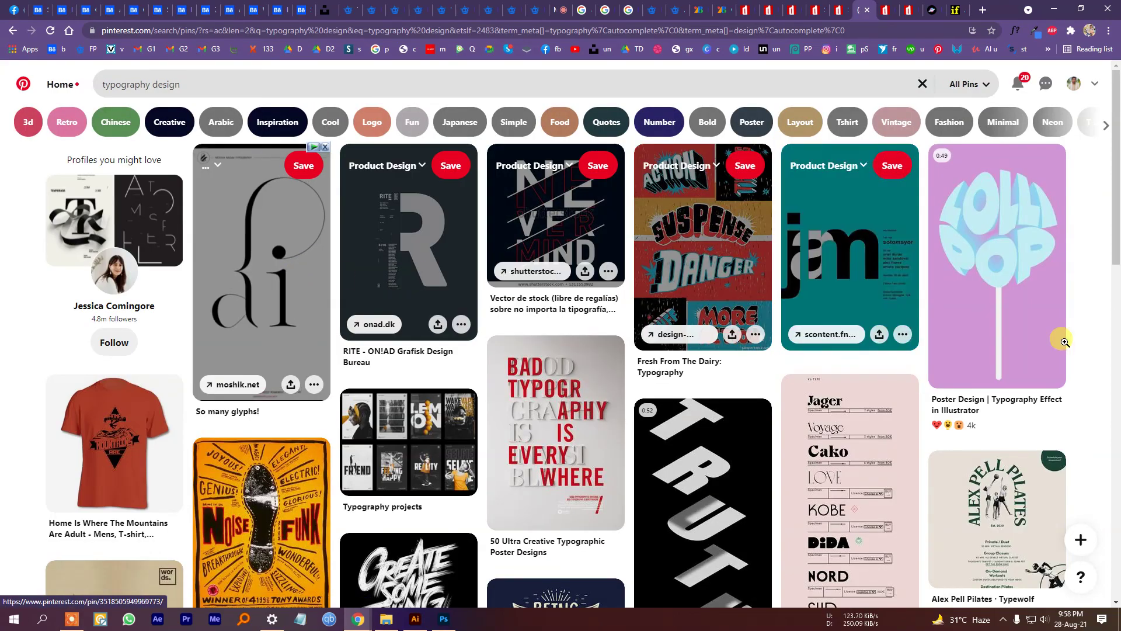
{"action": "scroll", "coordinate": [743, 334], "scroll_direction": "down", "scroll_amount": 3}
{"action": "scroll", "coordinate": [743, 334], "scroll_direction": "down", "scroll_amount": 5}
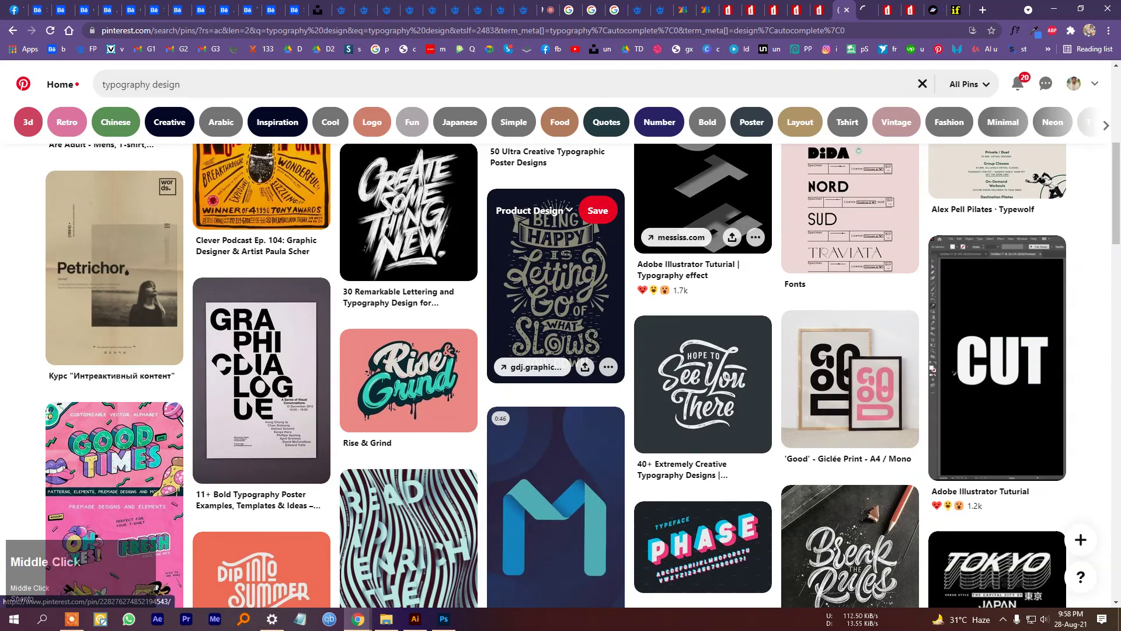
{"action": "left_click", "coordinate": [843, 349]}
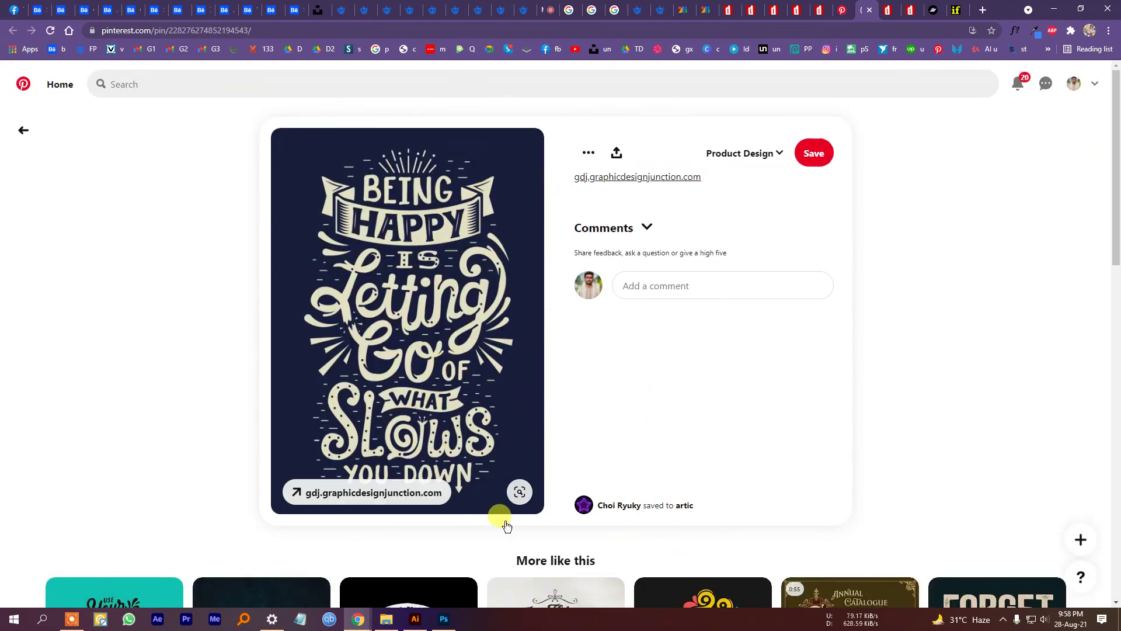
Switch to Illustrator, convert the NETFLIX wordmark to outlines and ungroup its letters.
{"action": "left_click", "coordinate": [416, 620]}
{"action": "scroll", "coordinate": [825, 396], "scroll_direction": "down", "scroll_amount": 1}
{"action": "left_click_drag", "start_coordinate": [825, 395], "coordinate": [181, 315]}
{"action": "left_click_drag", "start_coordinate": [1110, 419], "coordinate": [420, 397]}
{"action": "left_click", "coordinate": [542, 297]}
{"action": "right_click", "coordinate": [543, 299]}
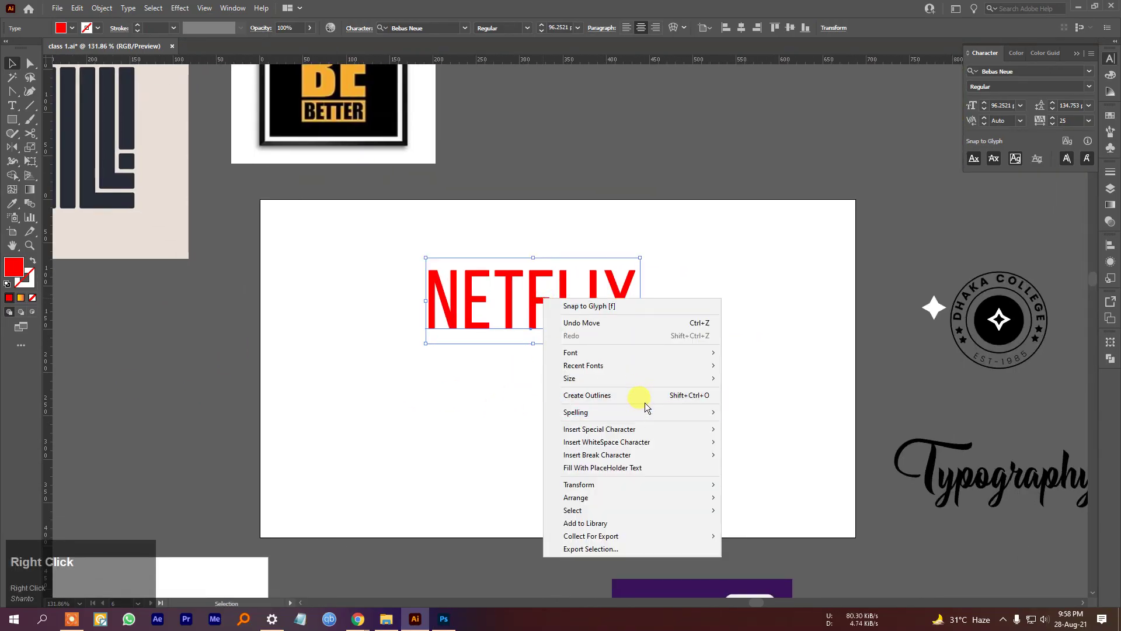
{"action": "left_click", "coordinate": [649, 396]}
{"action": "right_click", "coordinate": [550, 295]}
{"action": "left_click", "coordinate": [634, 390]}
{"action": "left_click", "coordinate": [676, 385]}
Enlarge the letter X to nearly three times the other letters' height and place it right after the I.
{"action": "left_click_drag", "start_coordinate": [626, 286], "coordinate": [731, 401]}
{"action": "key", "text": "Caps_Lock"}
{"action": "left_click_drag", "start_coordinate": [671, 308], "coordinate": [629, 292]}
Enlarge the letter N to about the X's height and place it just before the E, leaving everything deselected.
{"action": "left_click_drag", "start_coordinate": [414, 308], "coordinate": [525, 444]}
{"action": "key", "text": "ctrl+z"}
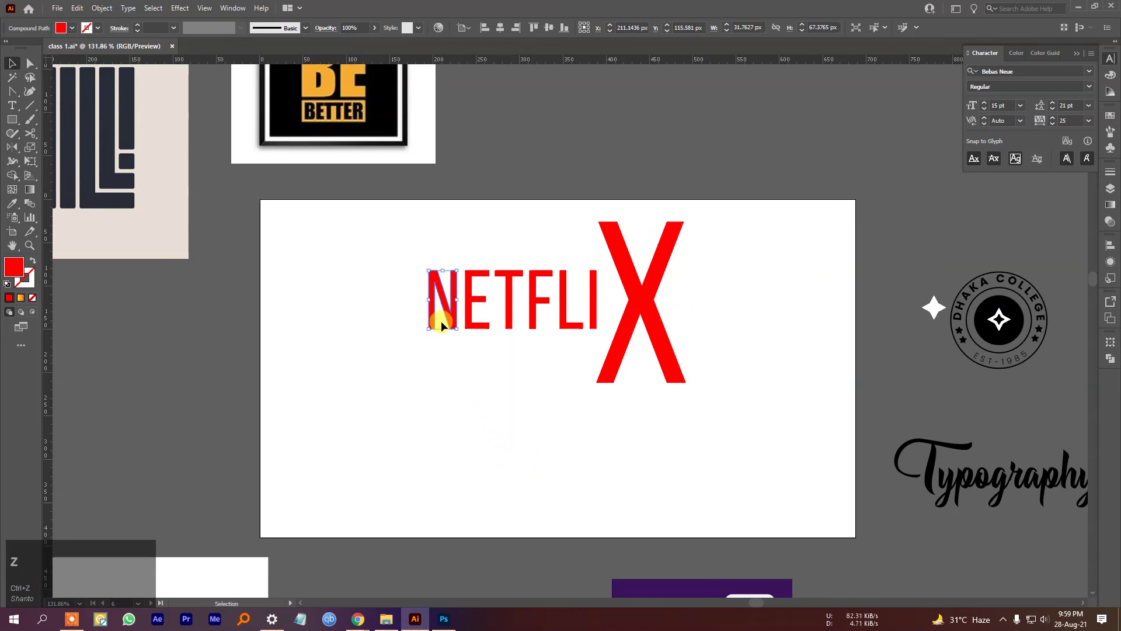
{"action": "left_click_drag", "start_coordinate": [455, 325], "coordinate": [453, 378]}
{"action": "key", "text": "Caps_Lock"}
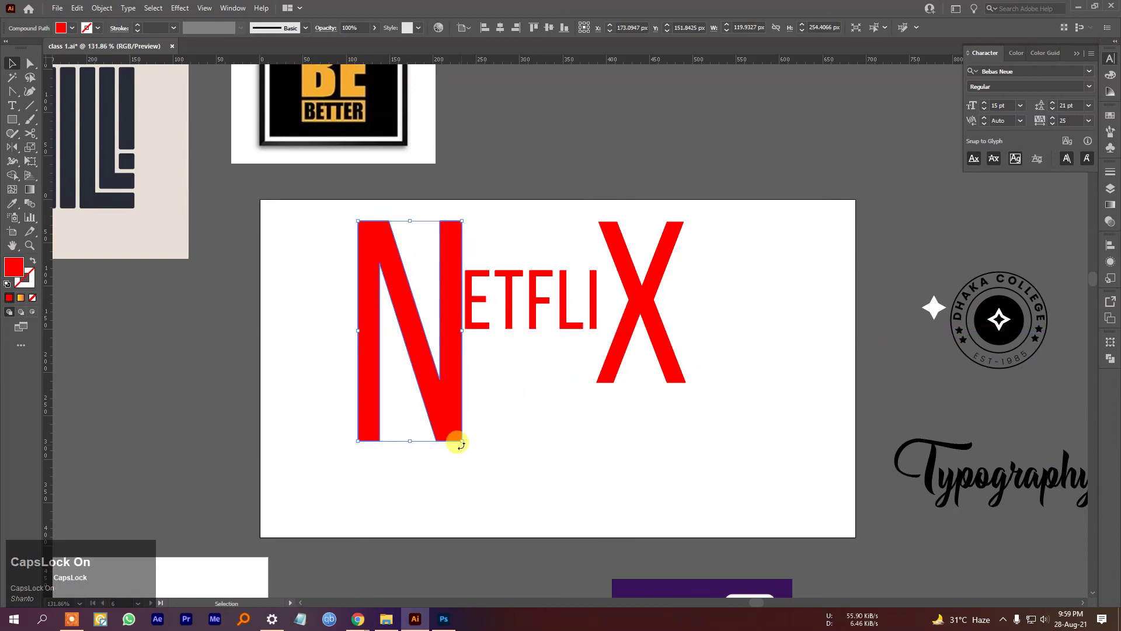
{"action": "left_click_drag", "start_coordinate": [463, 442], "coordinate": [431, 387]}
{"action": "left_click_drag", "start_coordinate": [418, 349], "coordinate": [436, 366]}
{"action": "left_click", "coordinate": [460, 401]}
{"action": "left_click_drag", "start_coordinate": [736, 453], "coordinate": [365, 301]}
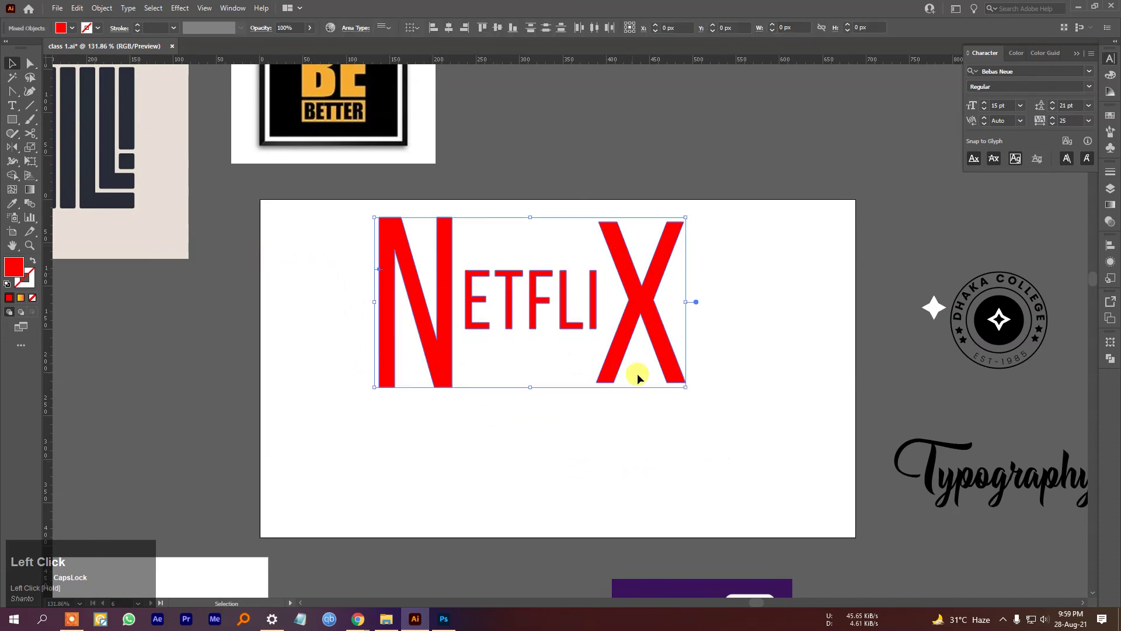
{"action": "left_click", "coordinate": [758, 389]}
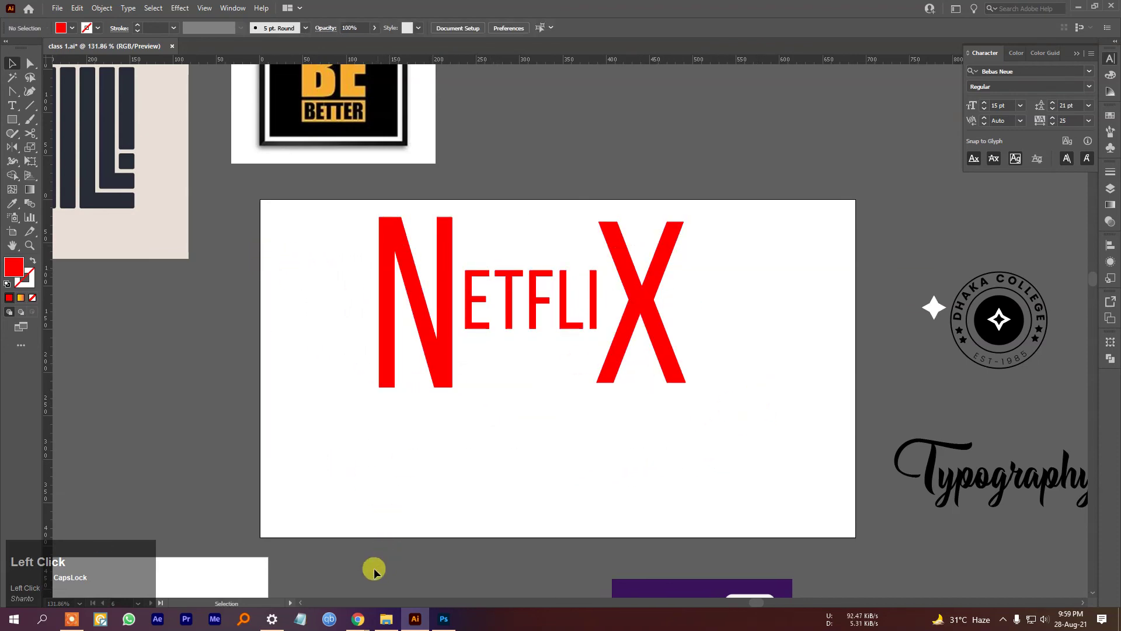
Switch back to Chrome and look through the pins related to the Being Happy lettering poster.
{"action": "left_click", "coordinate": [327, 596]}
{"action": "scroll", "coordinate": [782, 316], "scroll_direction": "down", "scroll_amount": 10}
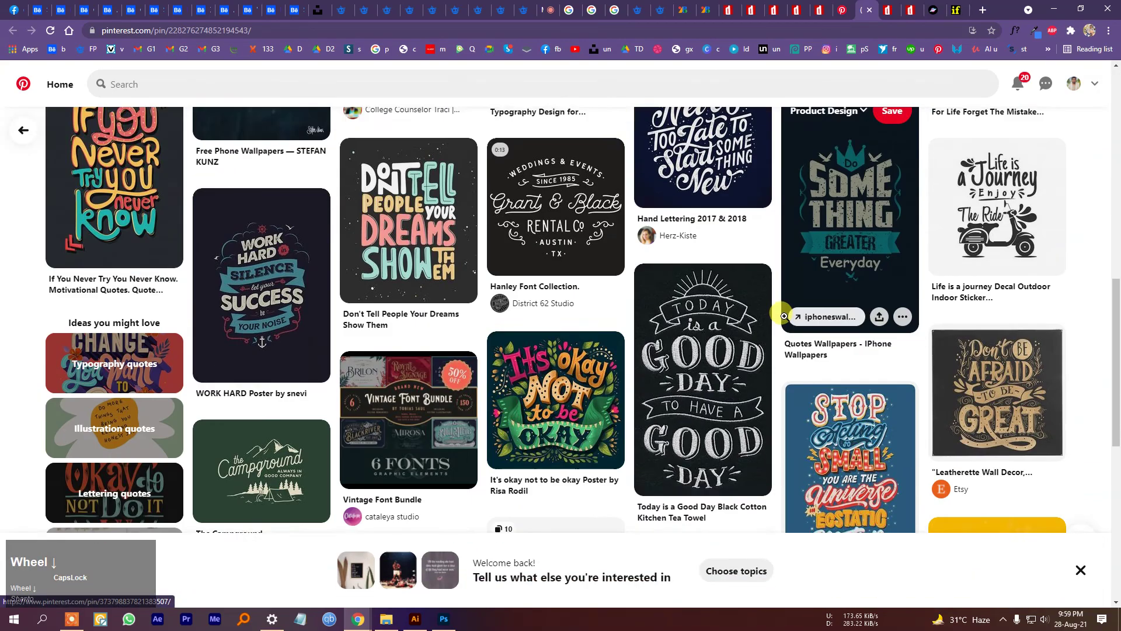
{"action": "scroll", "coordinate": [783, 316], "scroll_direction": "down", "scroll_amount": 5}
{"action": "scroll", "coordinate": [676, 283], "scroll_direction": "up", "scroll_amount": 7}
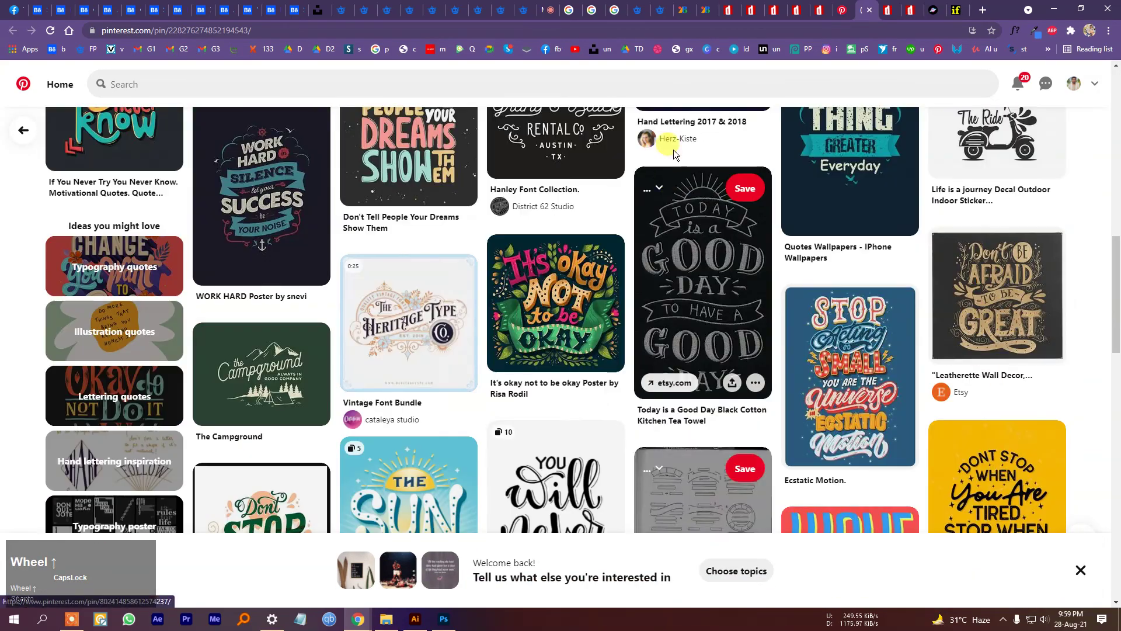
Go from the Kaisei Opti page to the Google Fonts home page and look through the trending font families.
{"action": "left_click", "coordinate": [680, 10]}
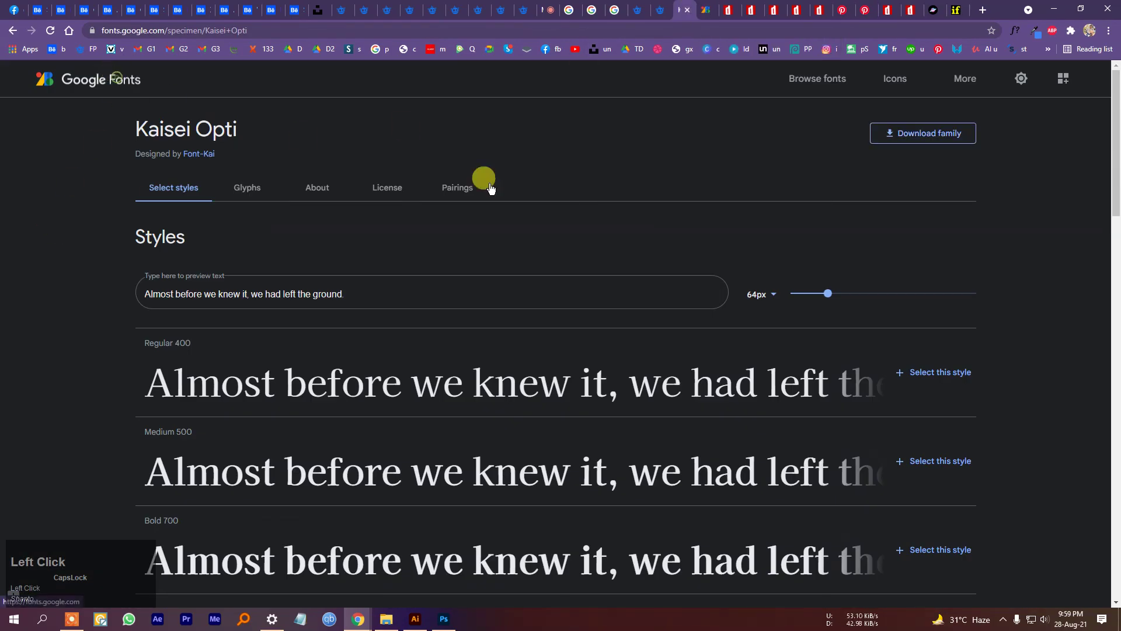
{"action": "left_click", "coordinate": [93, 80]}
{"action": "scroll", "coordinate": [671, 296], "scroll_direction": "down", "scroll_amount": 1}
{"action": "scroll", "coordinate": [195, 233], "scroll_direction": "up", "scroll_amount": 1}
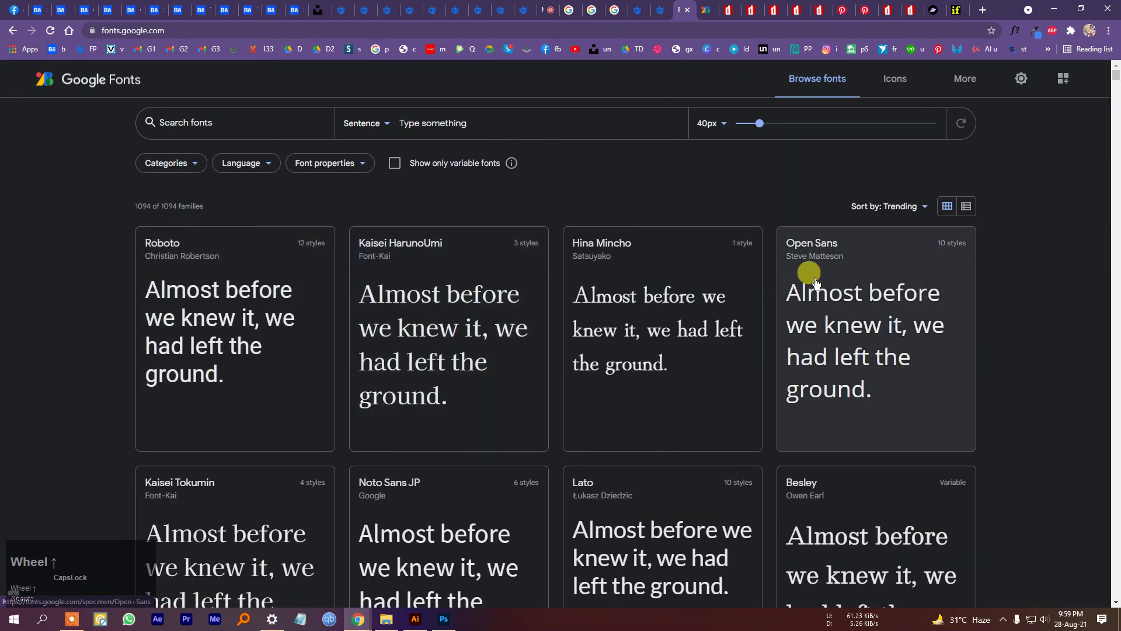
{"action": "scroll", "coordinate": [815, 290], "scroll_direction": "down", "scroll_amount": 2}
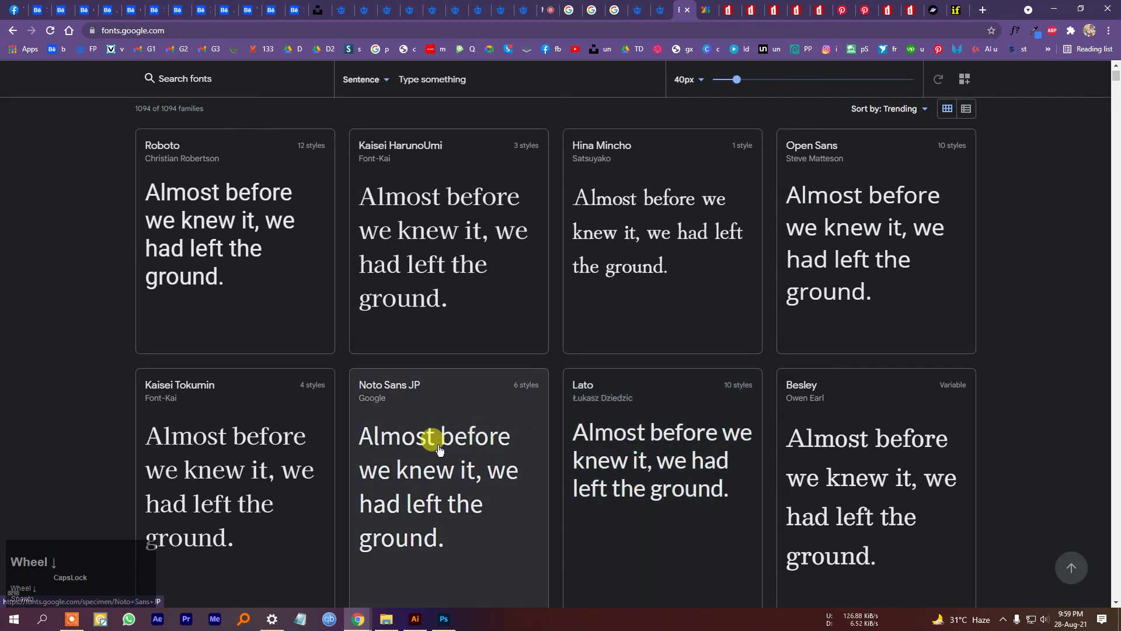
{"action": "scroll", "coordinate": [444, 448], "scroll_direction": "down", "scroll_amount": 5}
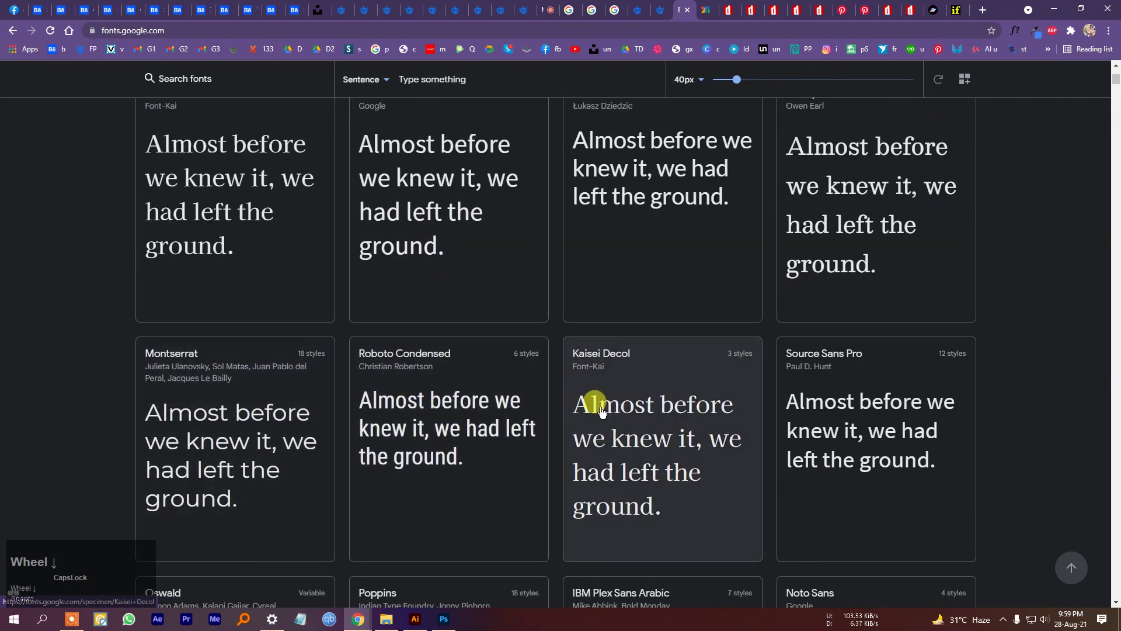
Examine more Google Fonts families, from Kaisei Decol through Playfair Display and Inter, and return to the start of the list.
{"action": "scroll", "coordinate": [843, 425], "scroll_direction": "down", "scroll_amount": 2}
{"action": "scroll", "coordinate": [844, 425], "scroll_direction": "down", "scroll_amount": 3}
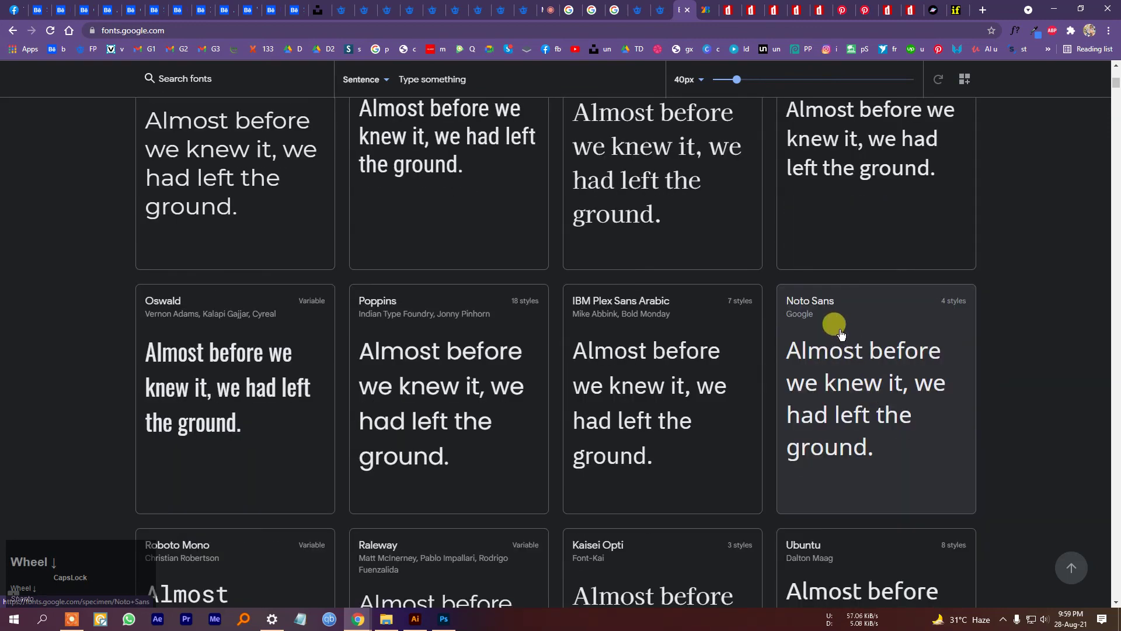
{"action": "scroll", "coordinate": [263, 338], "scroll_direction": "down", "scroll_amount": 3}
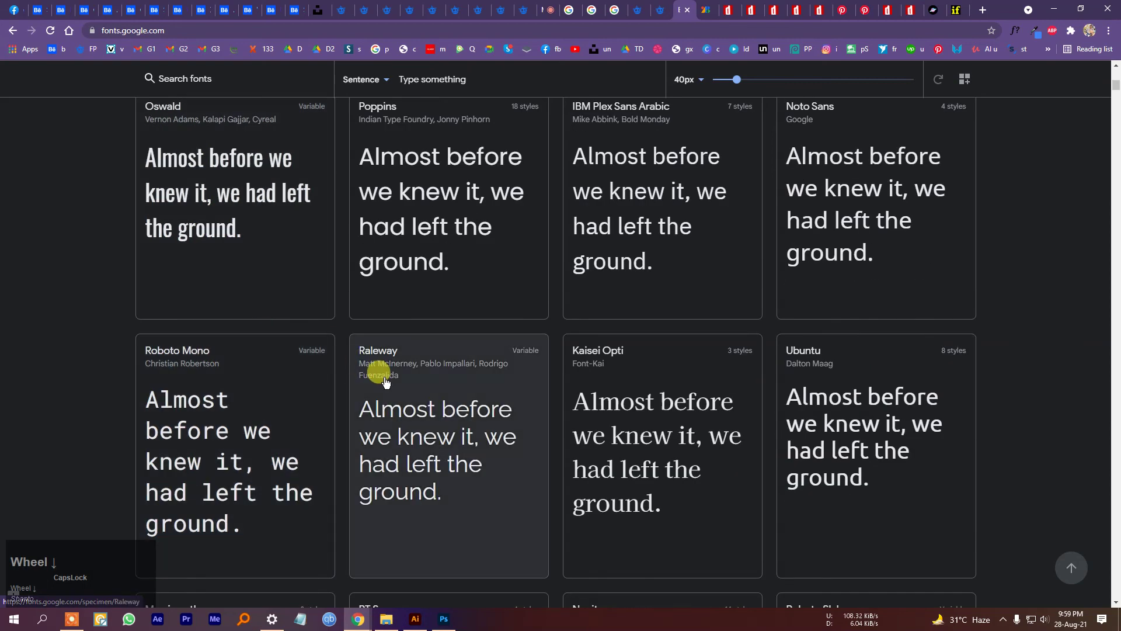
{"action": "scroll", "coordinate": [388, 377], "scroll_direction": "down", "scroll_amount": 3}
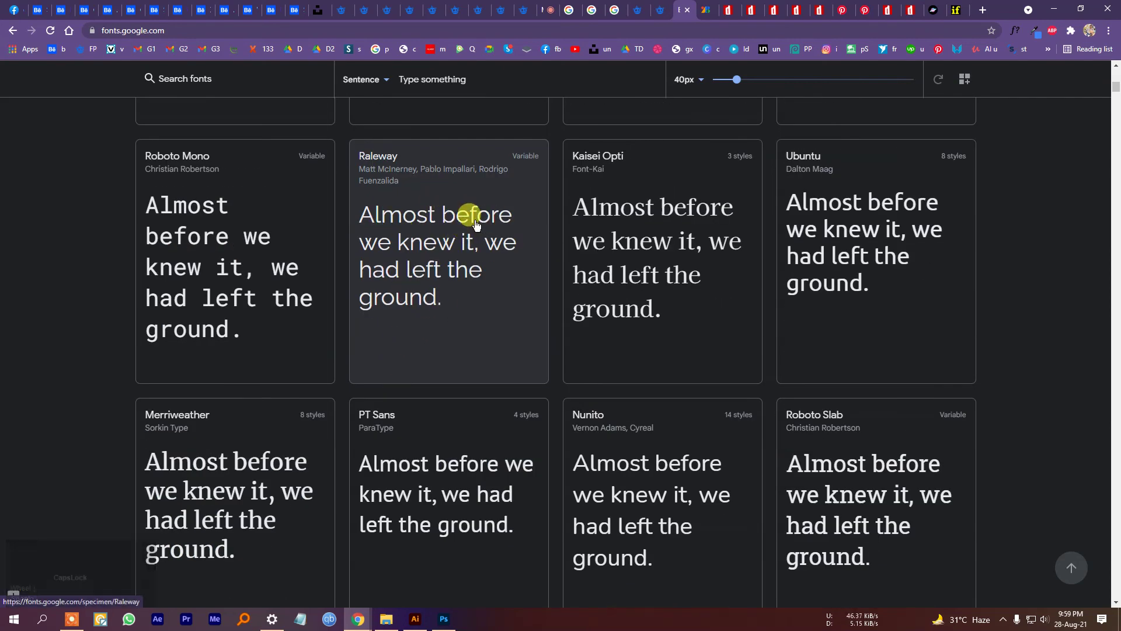
{"action": "scroll", "coordinate": [475, 210], "scroll_direction": "down", "scroll_amount": 2}
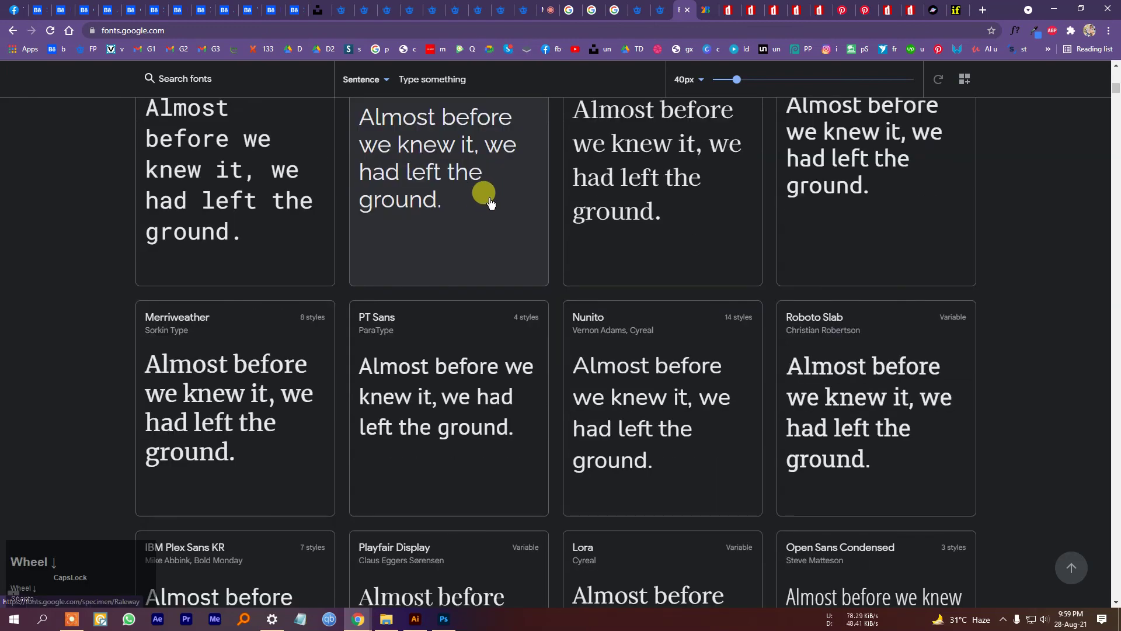
{"action": "scroll", "coordinate": [853, 393], "scroll_direction": "down", "scroll_amount": 3}
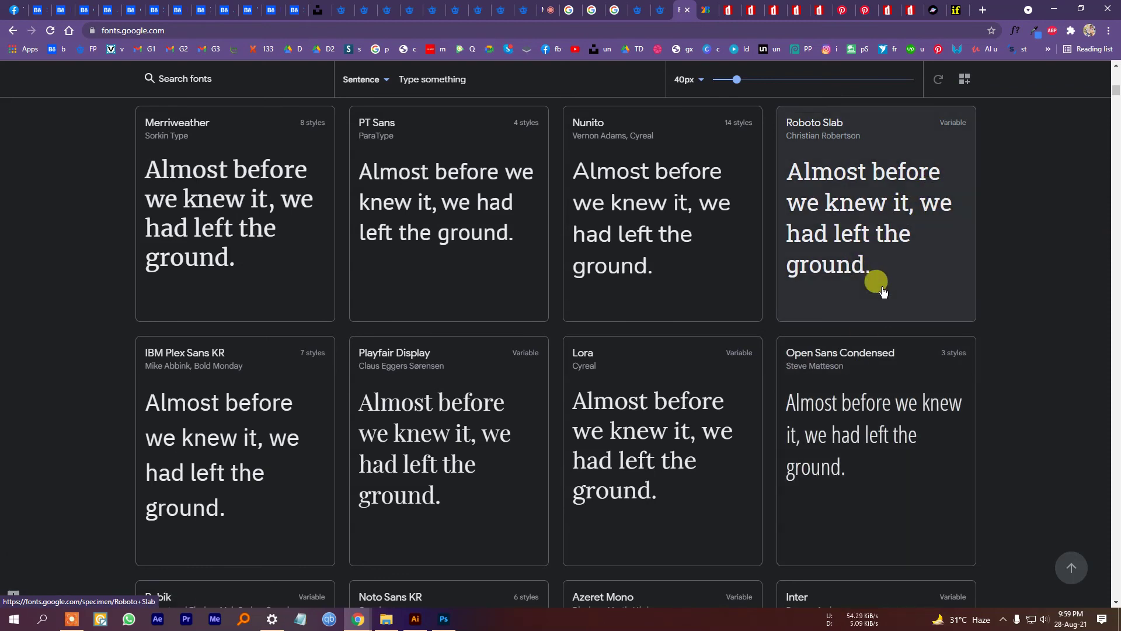
{"action": "scroll", "coordinate": [858, 270], "scroll_direction": "down", "scroll_amount": 3}
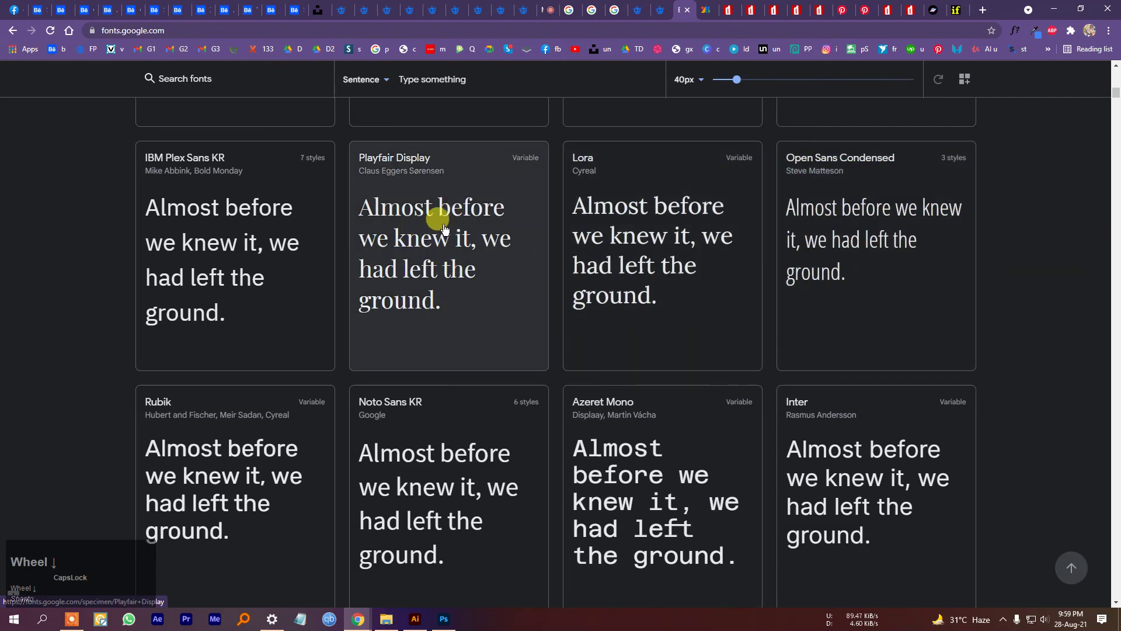
{"action": "scroll", "coordinate": [448, 287], "scroll_direction": "up", "scroll_amount": 15}
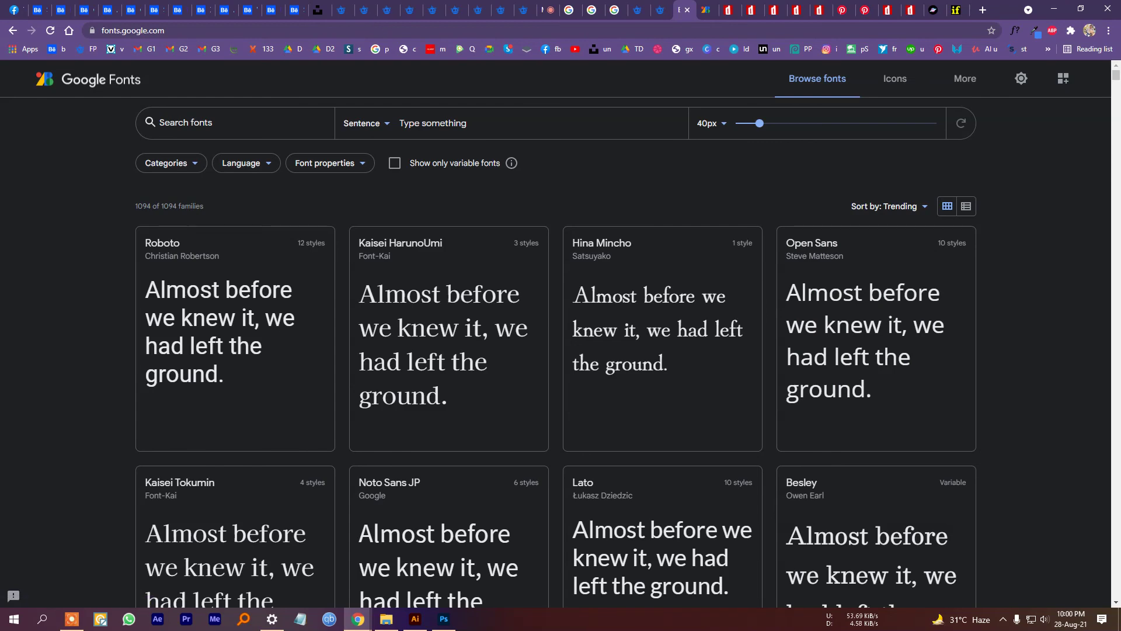
Visit the open Facebook page and return to the Google Meet call to view its in-call messages.
{"action": "left_click", "coordinate": [14, 10]}
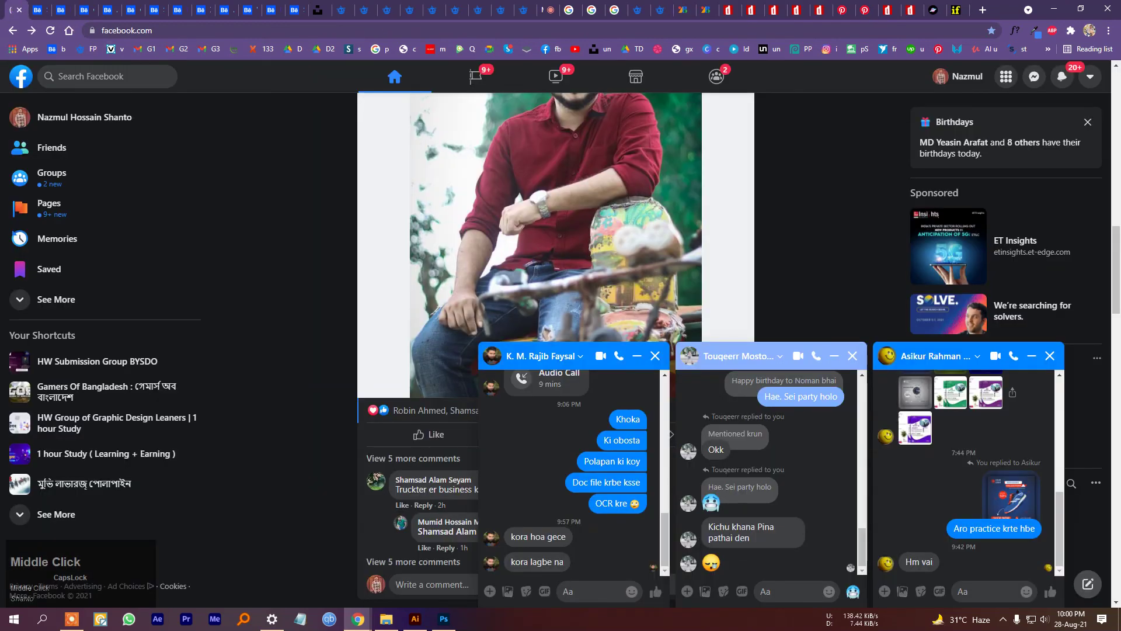
{"action": "left_click", "coordinate": [548, 9]}
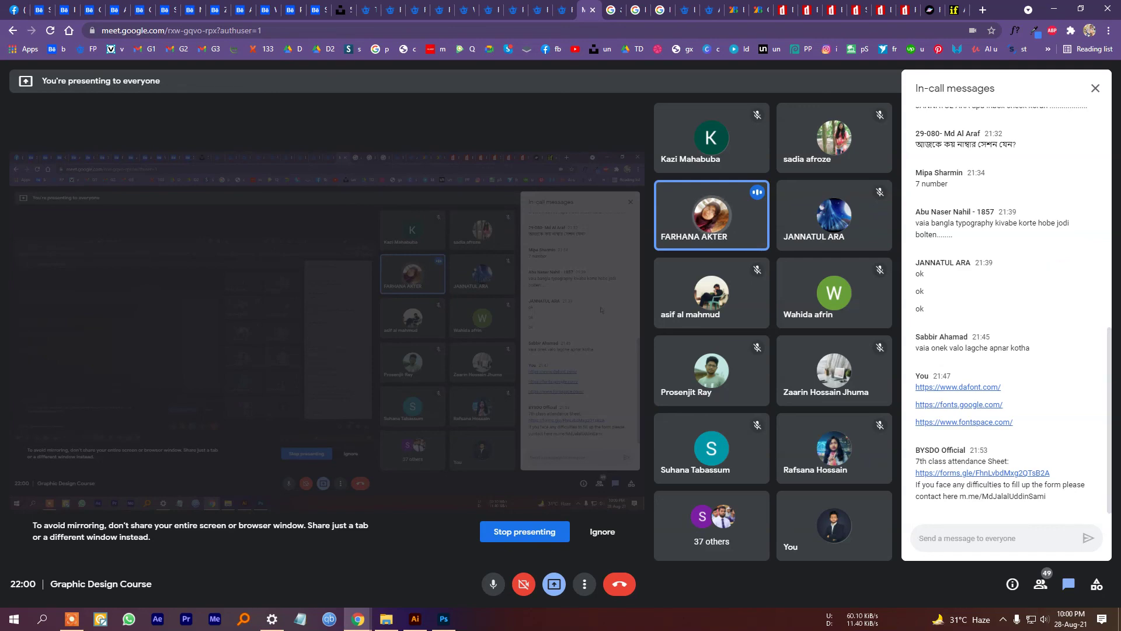
Go to the open Aftesto Font page and enter LIPI as a new web search there.
{"action": "left_click", "coordinate": [953, 10]}
{"action": "type", "text": "L"}
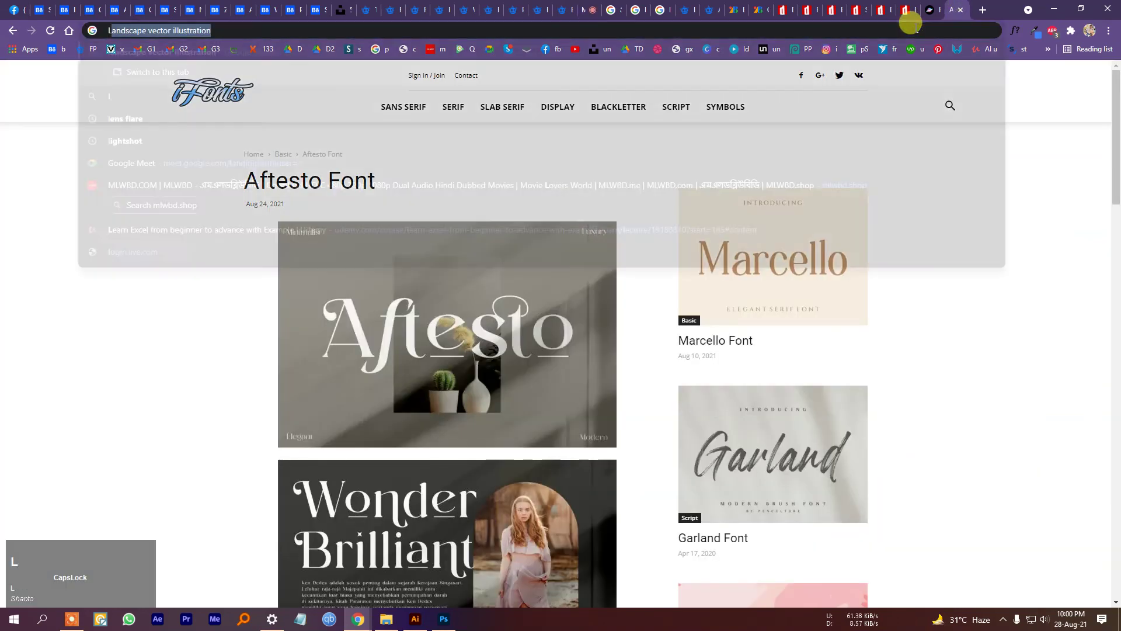
{"action": "type", "text": "IPI"}
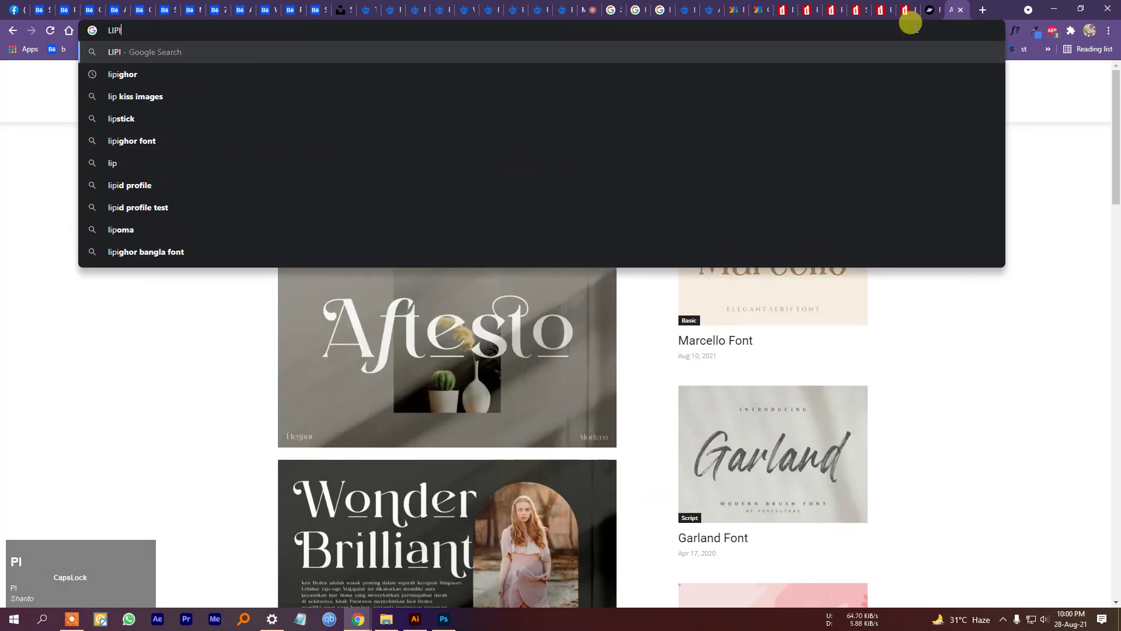